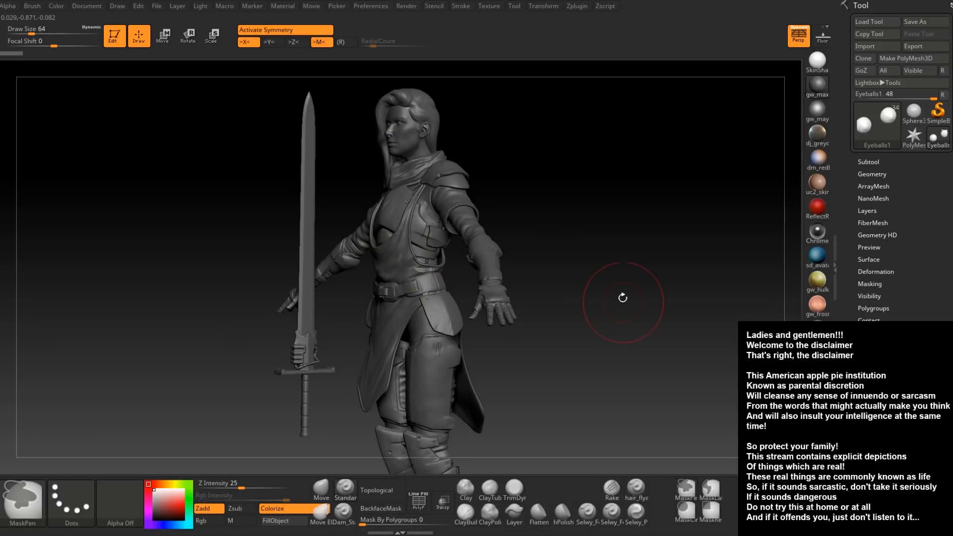
Examine the armoured character and its floating sword from the front, legs and back
alt+right_drag(623, 298, 615, 194)
mouse_move(571, 292)
right_down()
mouse_move(593, 291)
mouse_move(572, 293)
right_up()
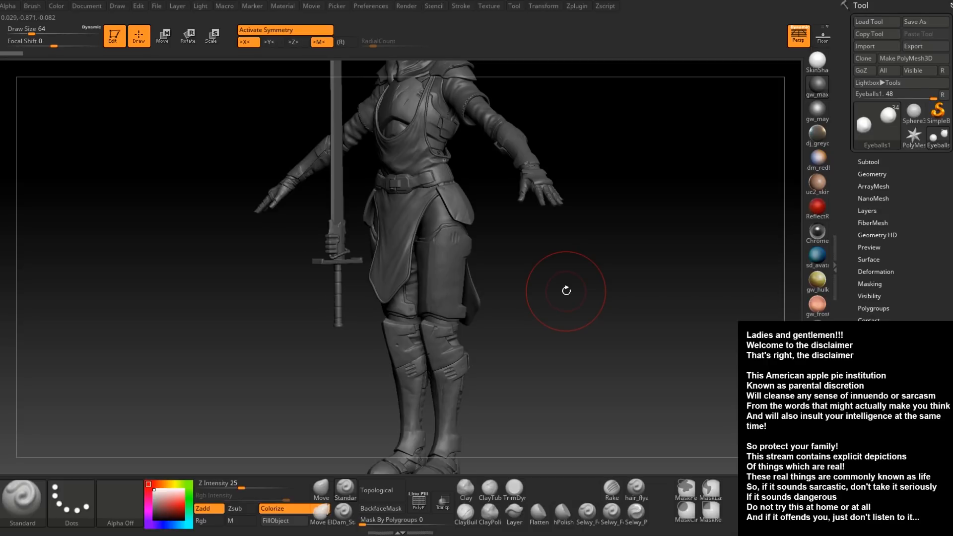
mouse_move(593, 267)
right_down()
mouse_move(534, 272)
mouse_move(532, 261)
mouse_move(555, 267)
mouse_move(539, 337)
mouse_move(526, 317)
mouse_move(518, 233)
mouse_move(528, 297)
right_up()
mouse_move(496, 344)
right_down()
mouse_move(528, 311)
mouse_move(294, 330)
right_up()
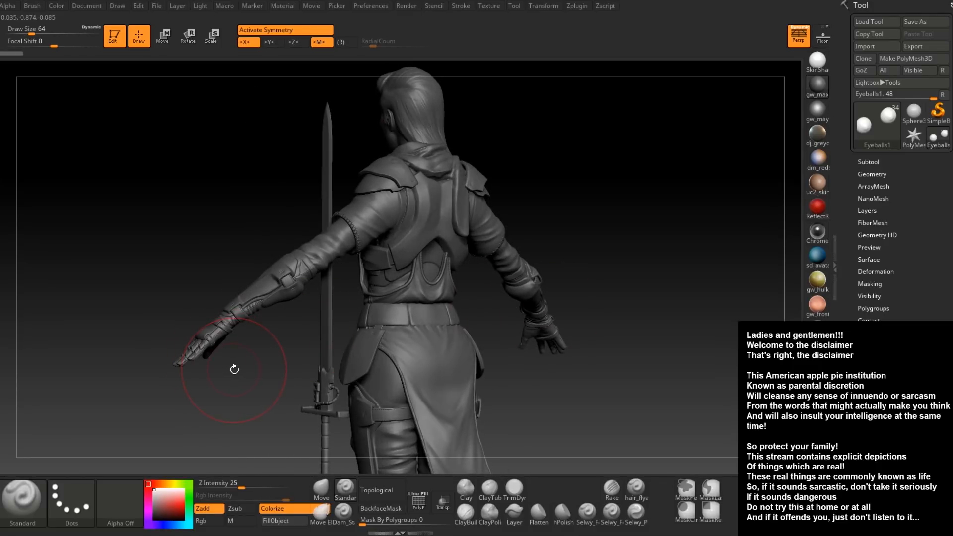
right_drag(235, 370, 313, 366)
right_drag(156, 238, 166, 237)
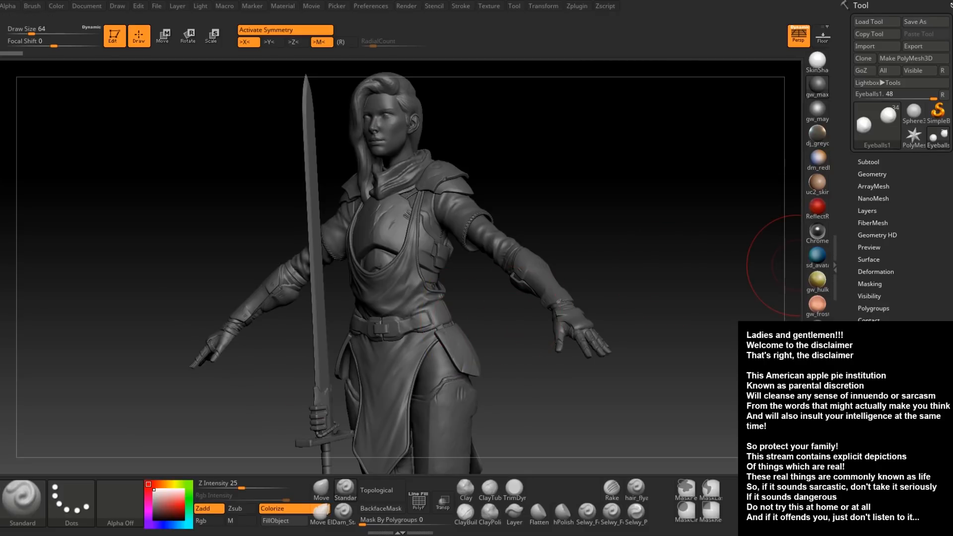
mouse_move(602, 230)
mouse_down()
mouse_move(636, 276)
mouse_move(596, 240)
mouse_up()
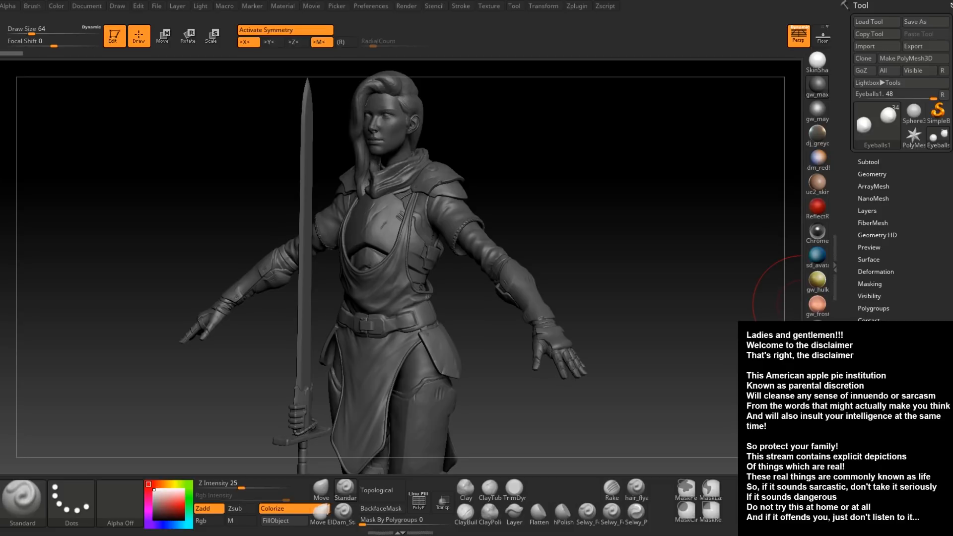
mouse_move(623, 247)
mouse_down()
mouse_move(578, 297)
mouse_move(660, 243)
mouse_up()
Make the Legs subtool active at the thigh plate and choose the ClayBuildup brush with draw size 4
mouse_move(214, 298)
alt+mouse_down()
mouse_move(198, 377)
mouse_move(204, 238)
mouse_move(220, 169)
alt+mouse_up()
alt+drag(720, 208, 507, 403)
alt+click(456, 430)
mouse_move(417, 454)
alt+right_down()
mouse_move(425, 308)
mouse_move(445, 389)
alt+right_up()
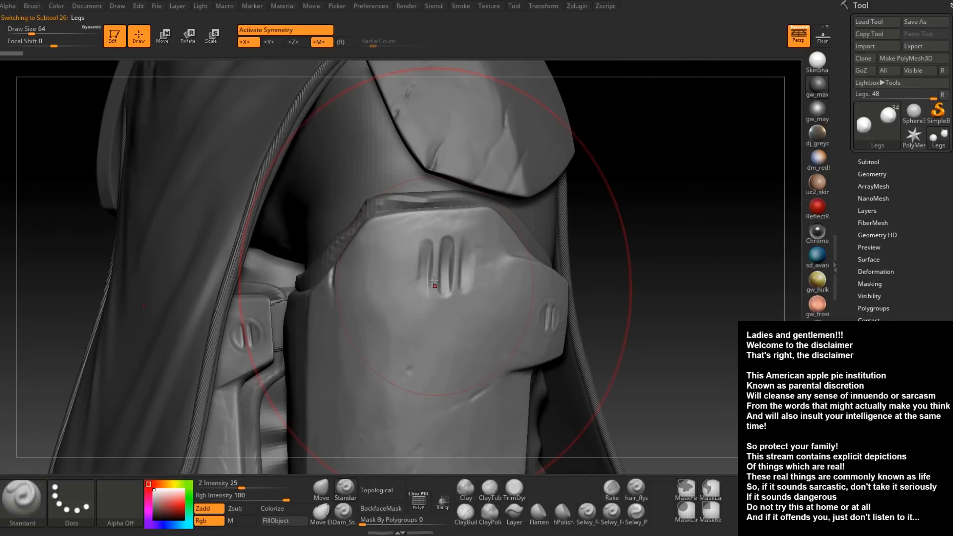
right_click(434, 280)
drag(433, 271, 414, 272)
click(465, 514)
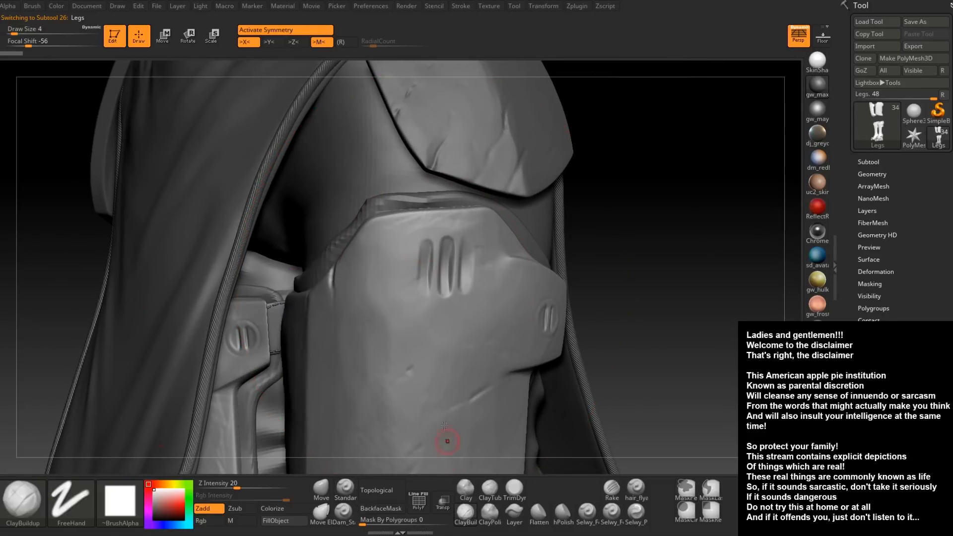
Sculpt rough ClayBuildup detail inside the innermost of the three vertical slots on the thigh plate
ctrl+right_drag(429, 258, 425, 285)
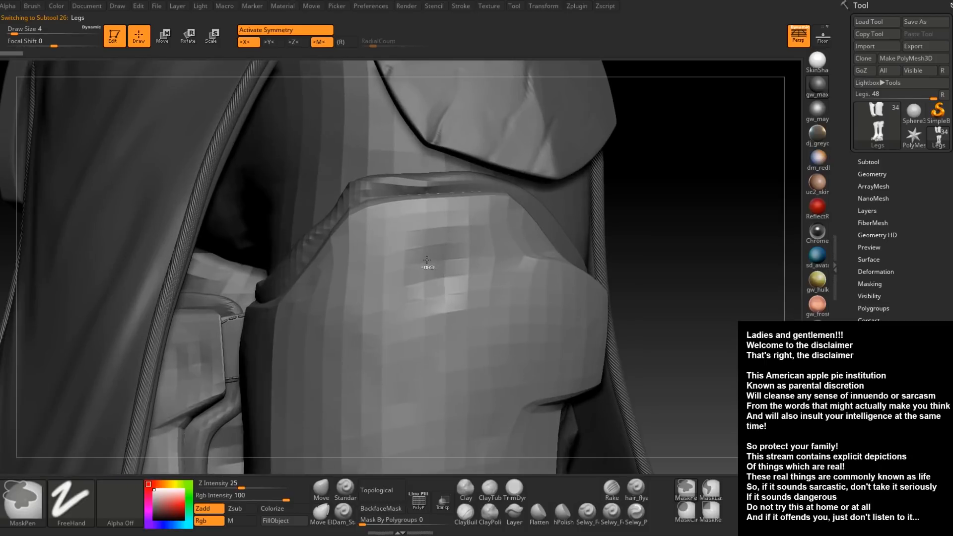
right_click(424, 254)
drag(423, 254, 429, 254)
right_drag(444, 254, 427, 253)
right_click(426, 255)
mouse_move(426, 254)
mouse_down()
mouse_move(425, 268)
mouse_move(425, 256)
mouse_up()
mouse_move(424, 297)
mouse_down()
mouse_move(423, 285)
mouse_move(422, 305)
mouse_up()
right_drag(425, 293, 414, 287)
drag(421, 284, 424, 307)
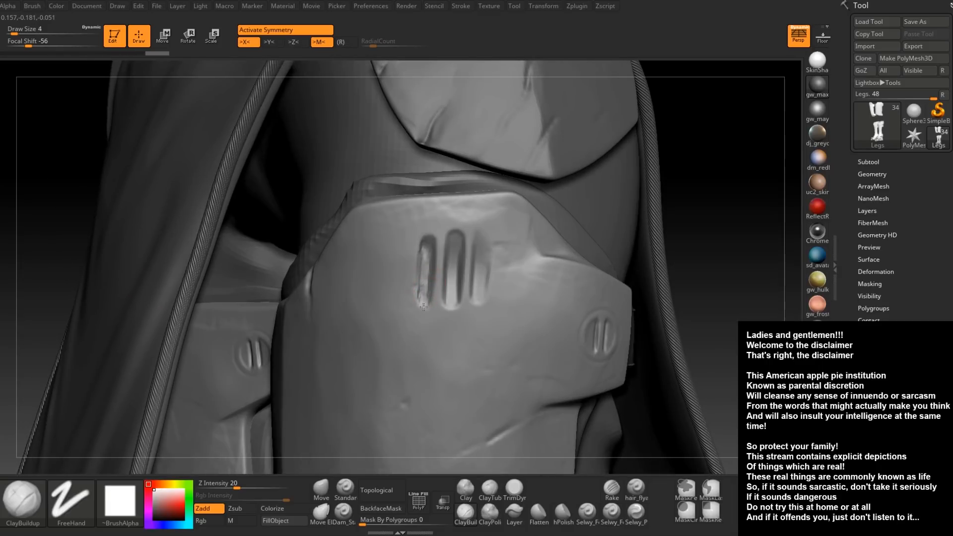
right_drag(424, 307, 455, 330)
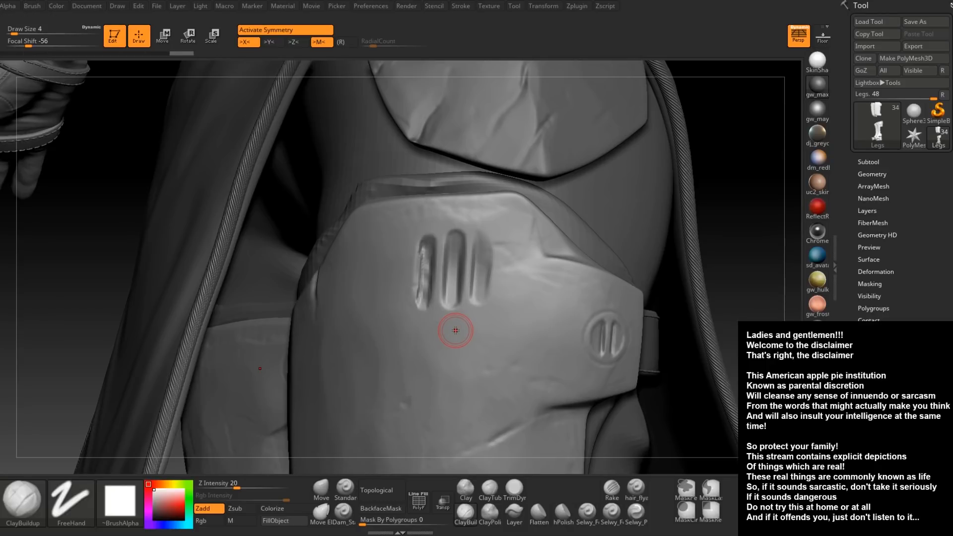
Sculpt rough ClayBuildup detail inside the outer and middle slots of the thigh plate
drag(483, 239, 485, 281)
right_drag(485, 280, 484, 298)
mouse_move(484, 252)
right_down()
mouse_move(490, 245)
mouse_move(483, 258)
right_up()
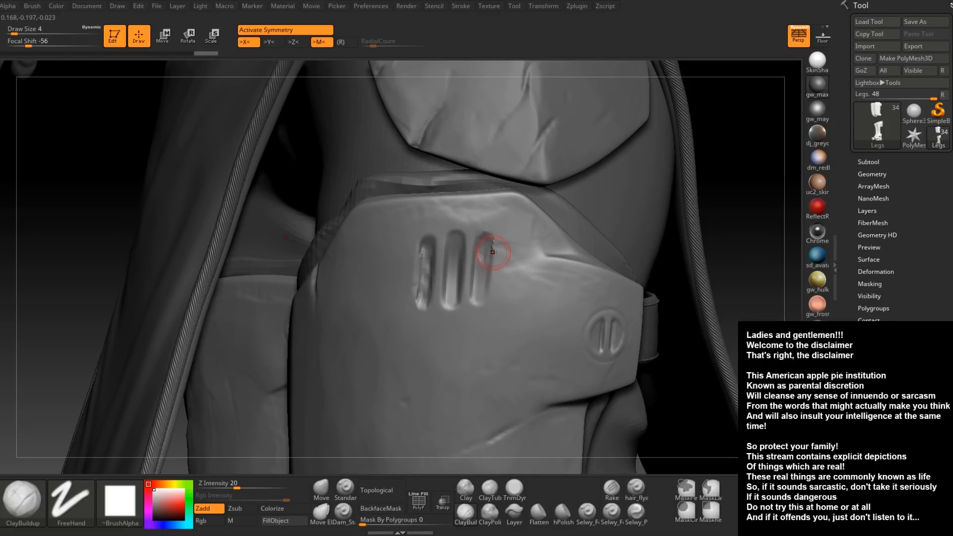
drag(493, 252, 478, 295)
right_drag(499, 276, 485, 279)
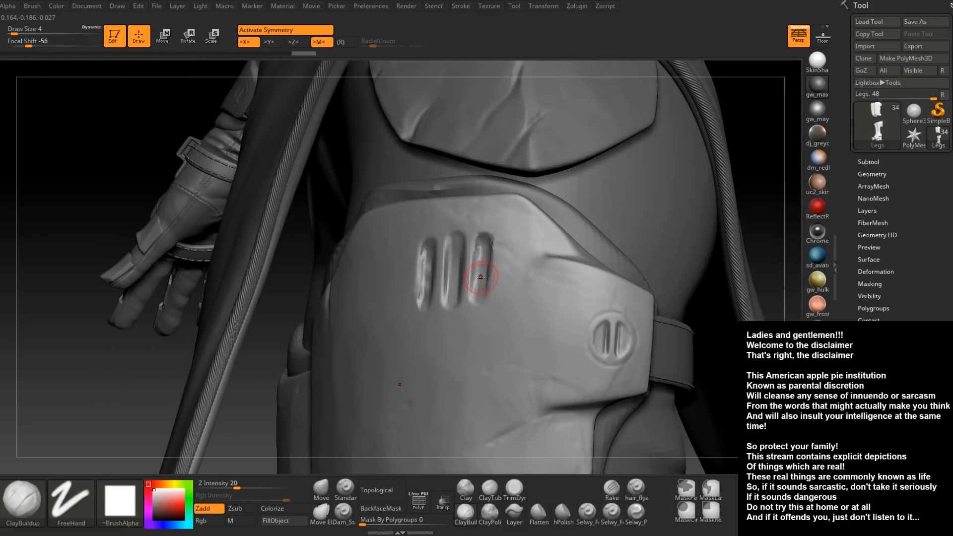
drag(479, 283, 478, 289)
right_drag(475, 292, 485, 292)
drag(482, 248, 482, 294)
right_drag(469, 292, 491, 292)
drag(488, 243, 485, 274)
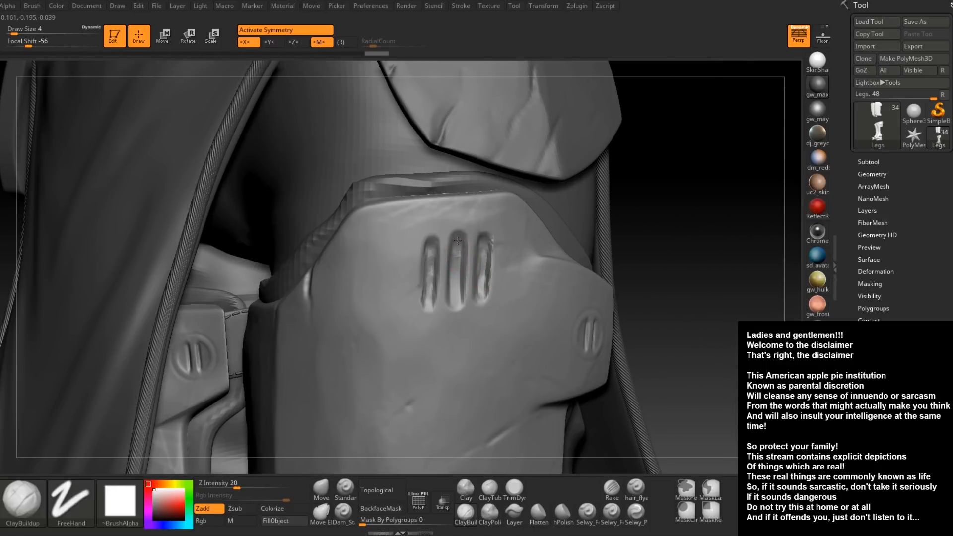
drag(457, 241, 455, 293)
ctrl+right_drag(455, 277, 487, 284)
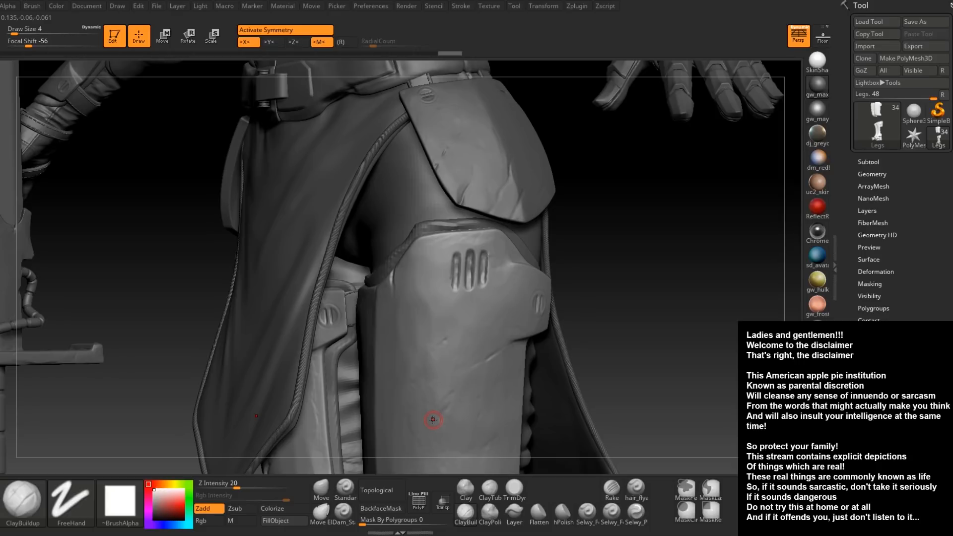
Examine the leg armour, belt, arm and torso for further areas to detail
right_drag(480, 257, 414, 210)
alt+right_drag(521, 328, 488, 280)
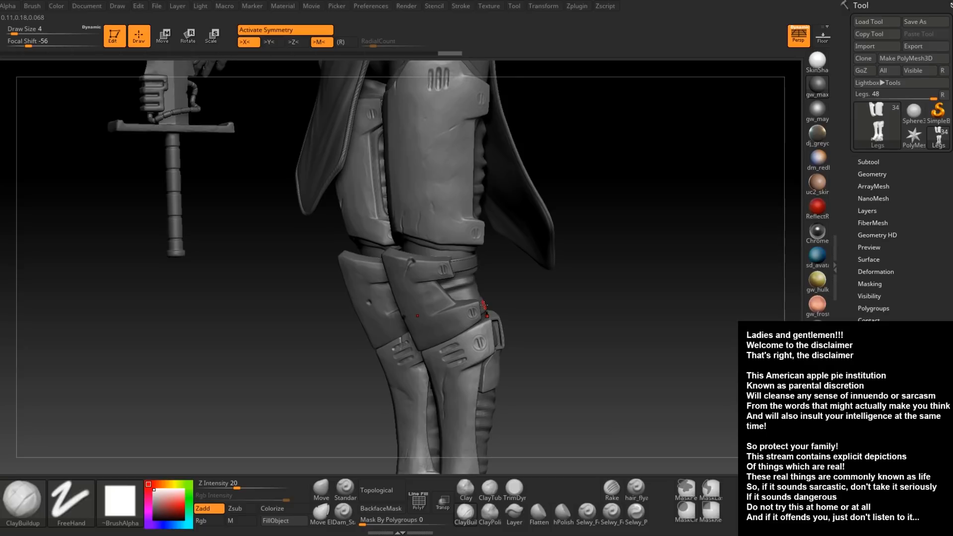
alt+drag(521, 163, 506, 422)
drag(541, 253, 550, 294)
right_drag(509, 279, 286, 298)
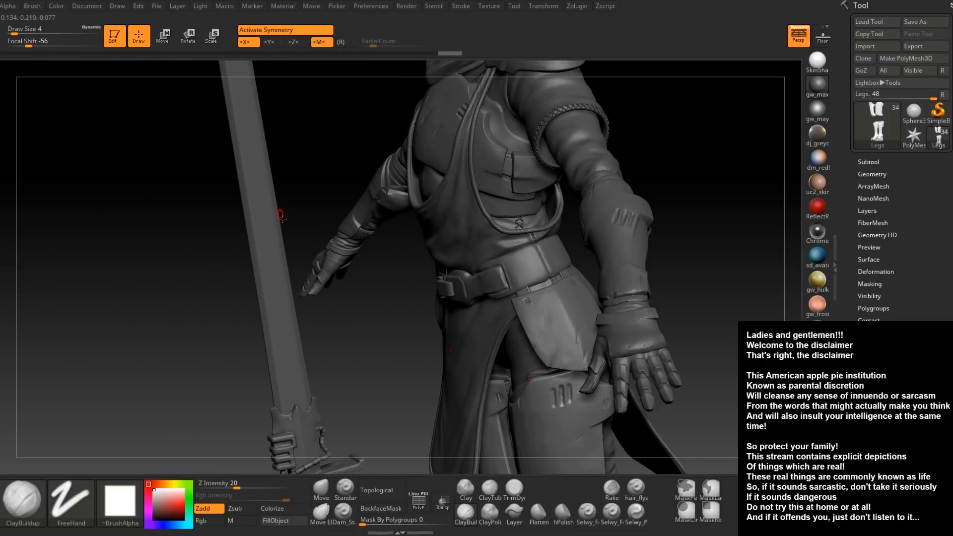
right_drag(281, 215, 493, 264)
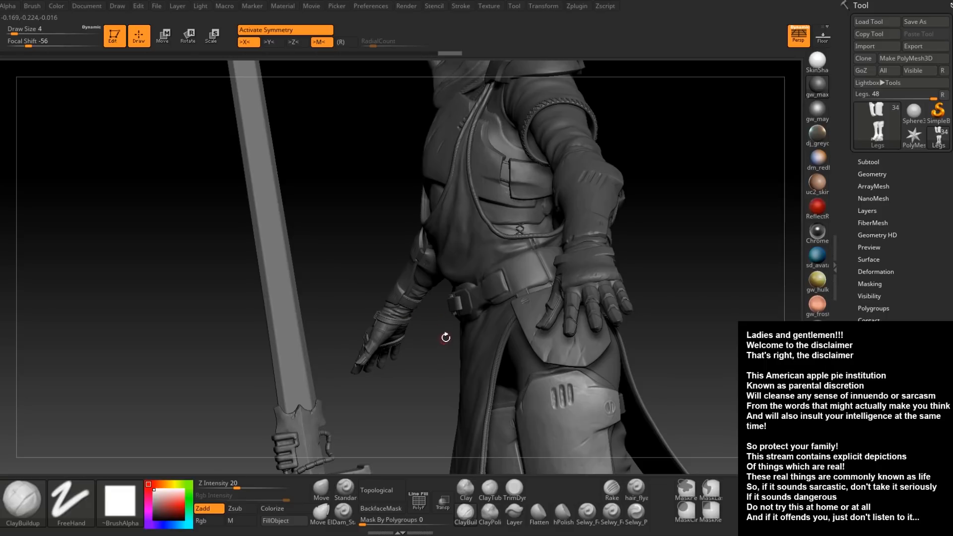
right_drag(521, 197, 482, 280)
Hide the scarf subtool PM3D_Sphere3D1_3 and make the chest under-armour subtool Extract4 active
alt+click(485, 274)
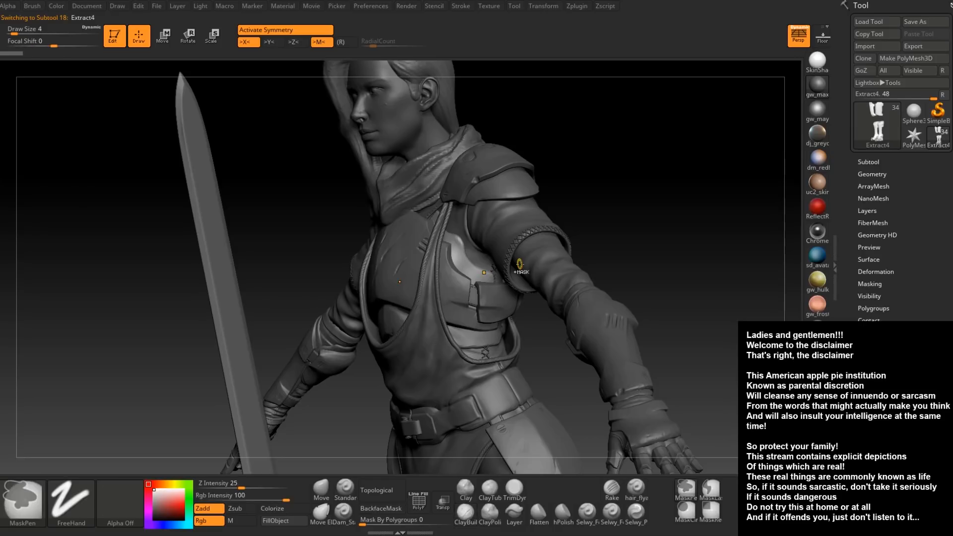
ctrl+right_drag(451, 253, 447, 313)
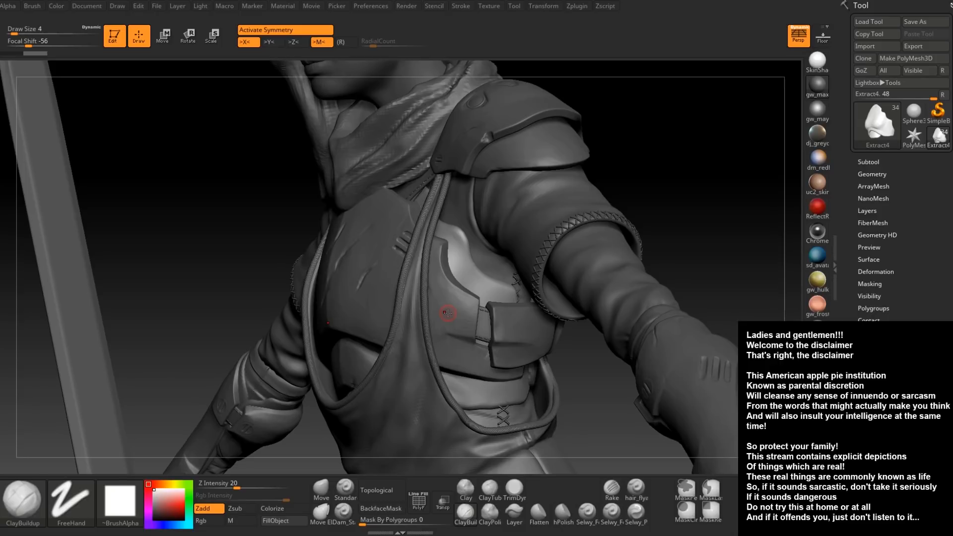
right_drag(372, 221, 443, 288)
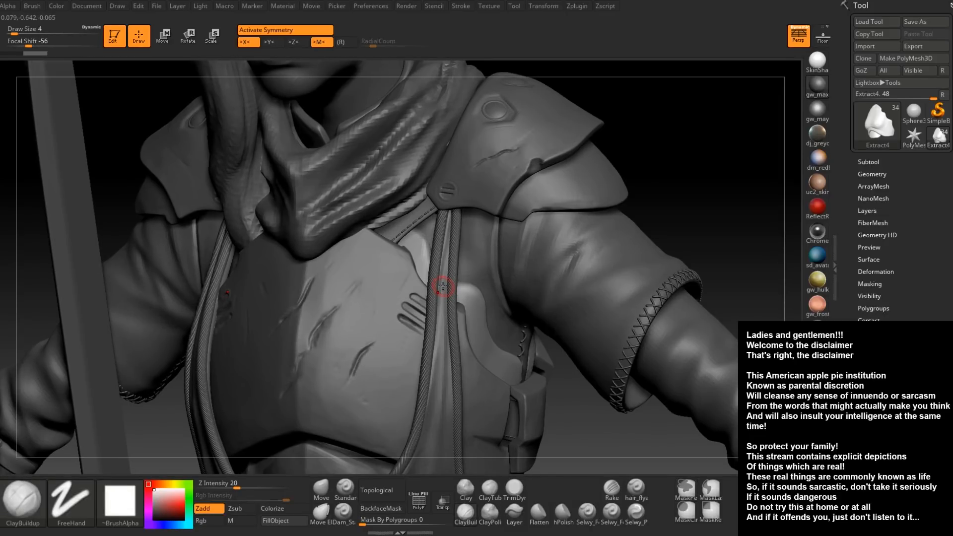
alt+click(383, 449)
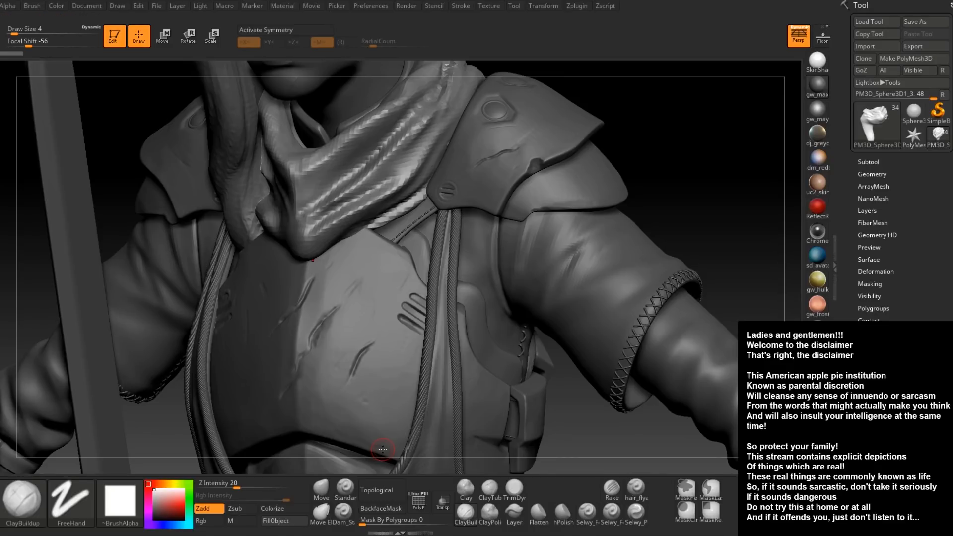
click(871, 163)
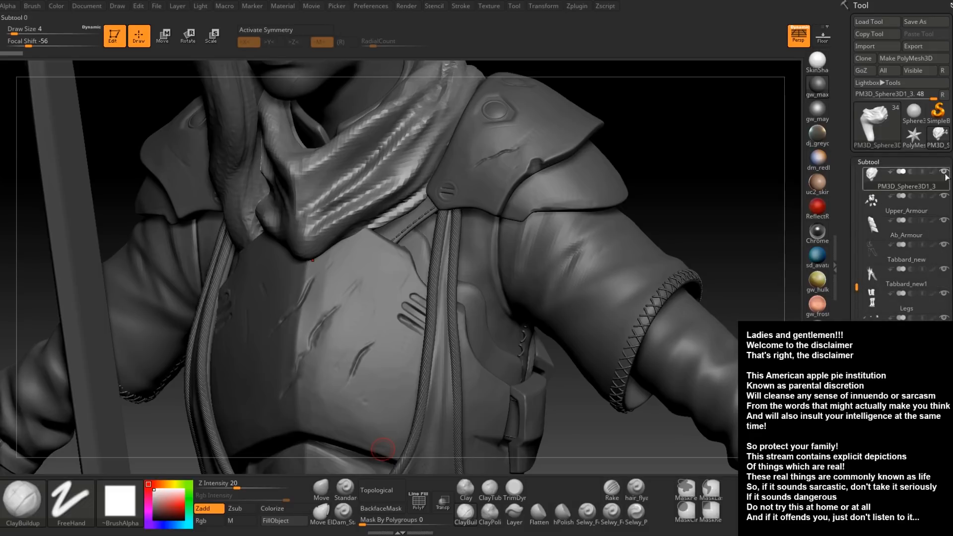
alt+click(468, 289)
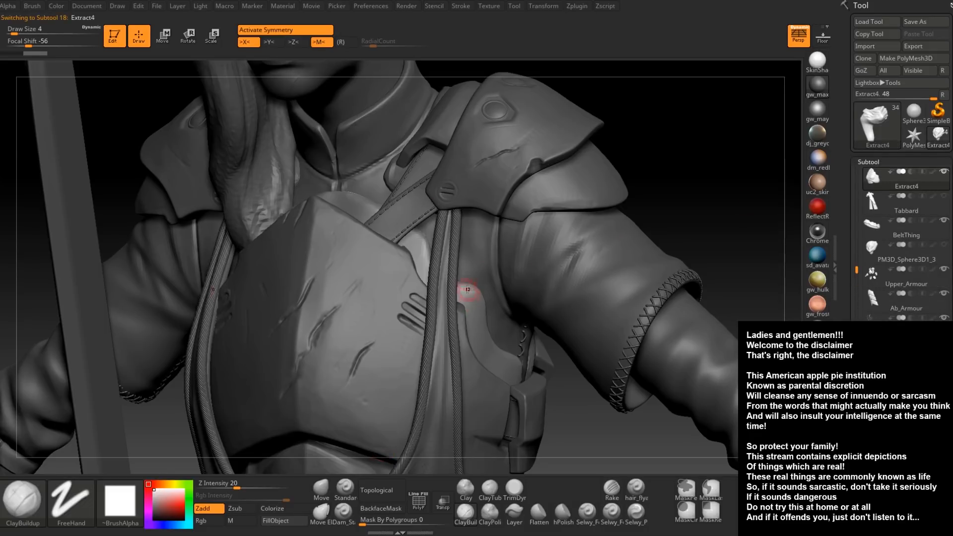
Choose the ryan_seam_fold brush and set its draw size to 5 for the chest under-armour
right_drag(410, 236, 457, 248)
mouse_move(348, 209)
alt+right_down()
mouse_move(352, 289)
mouse_move(340, 287)
mouse_move(359, 286)
alt+right_up()
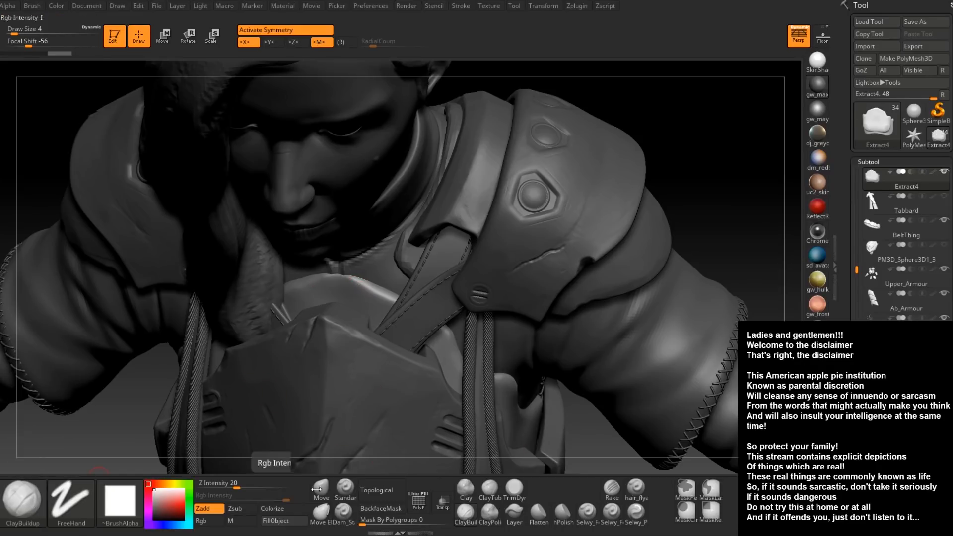
key(b)
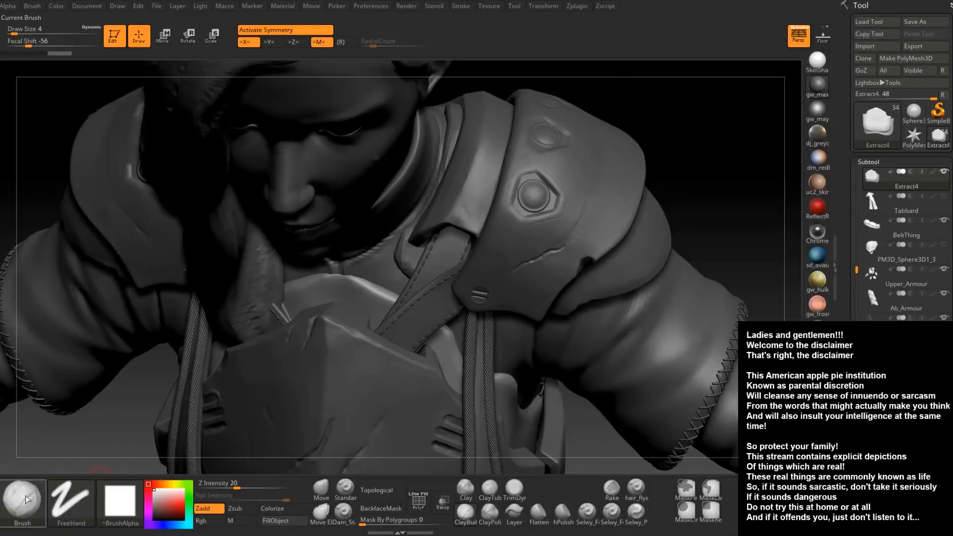
click(21, 501)
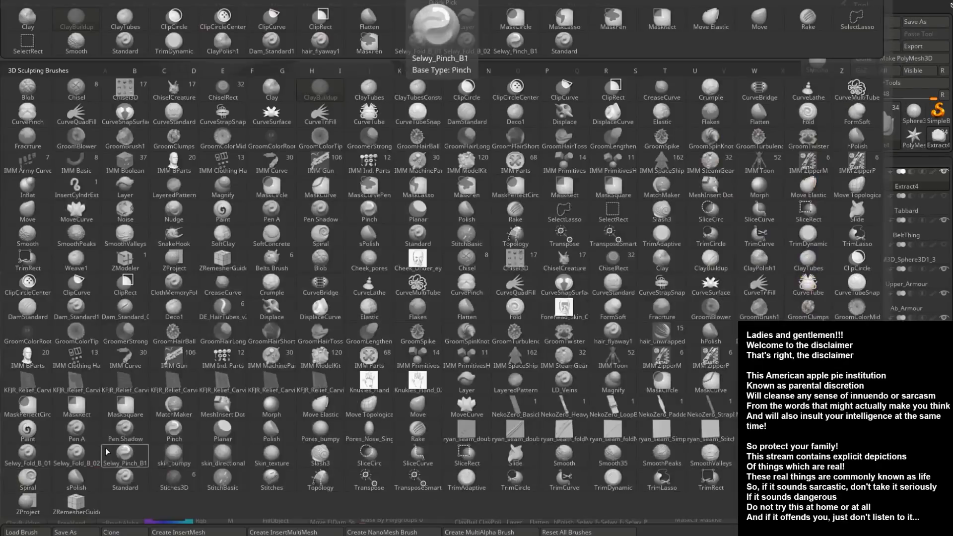
click(564, 429)
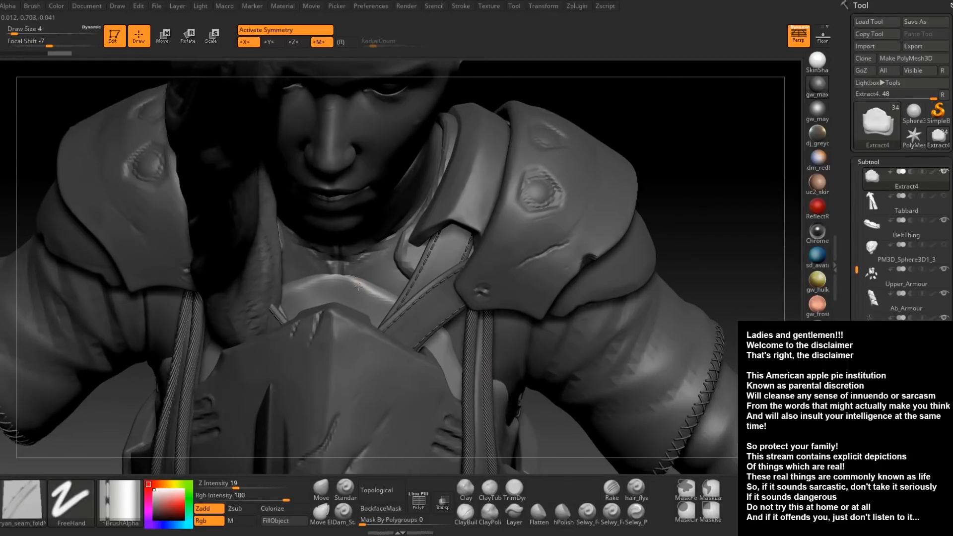
right_drag(359, 287, 363, 286)
key(space)
click(363, 286)
Stroke a stitched seam along the upper chest edge of Extract4, undoing the unwanted strokes
drag(339, 278, 399, 306)
key(ctrl+z)
drag(337, 277, 279, 303)
mouse_move(363, 317)
right_down()
mouse_move(365, 281)
mouse_move(365, 290)
mouse_move(492, 225)
mouse_move(442, 226)
right_up()
key(ctrl+z)
mouse_move(434, 230)
mouse_down()
mouse_move(304, 303)
mouse_move(323, 291)
mouse_move(344, 296)
mouse_move(320, 362)
mouse_up()
Hide the hair subtool PM3D_Sphere3D1 and make Extract4 active again
mouse_move(348, 318)
right_down()
mouse_move(387, 319)
mouse_move(392, 213)
right_up()
alt+click(393, 214)
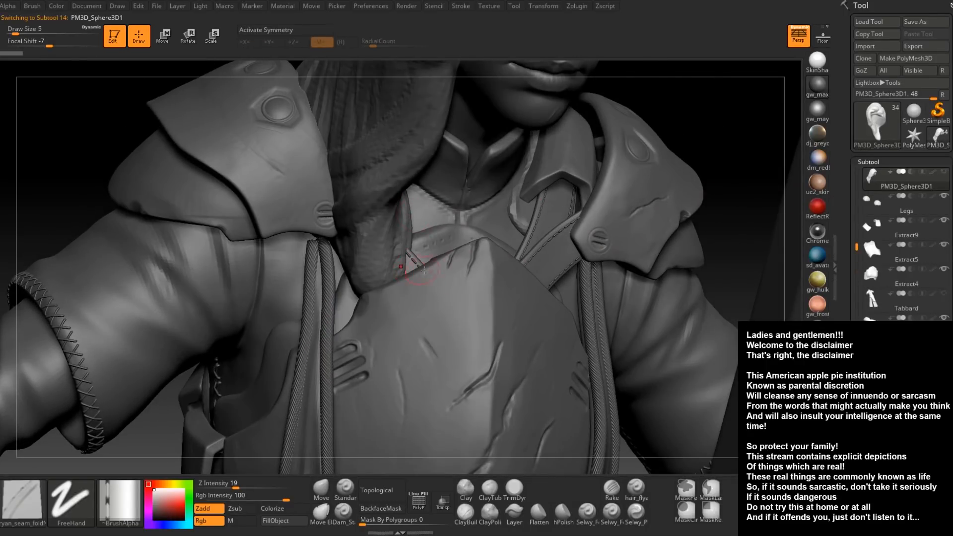
alt+click(448, 240)
right_drag(431, 254, 439, 263)
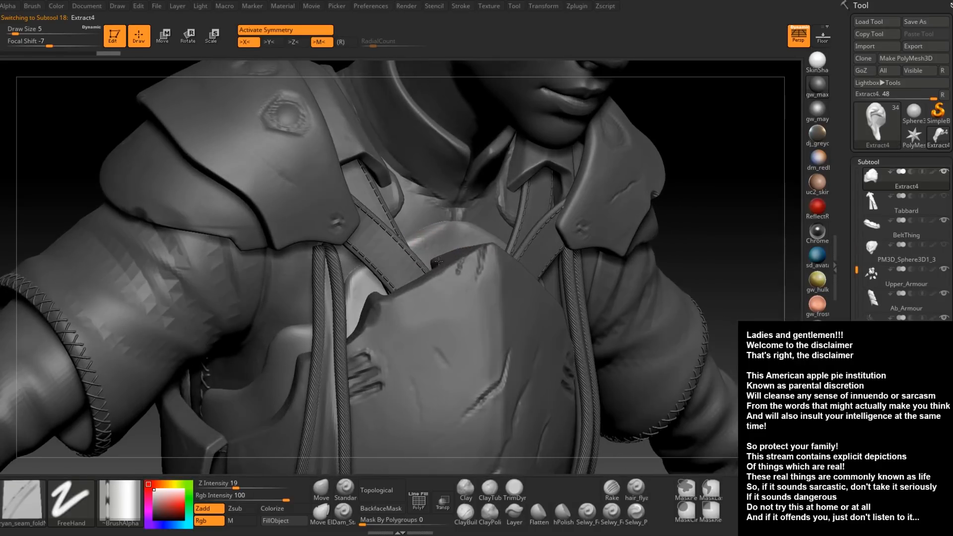
Sculpt a stitched seam on Extract4 from the upper chest edge along its side border to below the arm
drag(443, 235, 317, 301)
right_drag(364, 292, 408, 272)
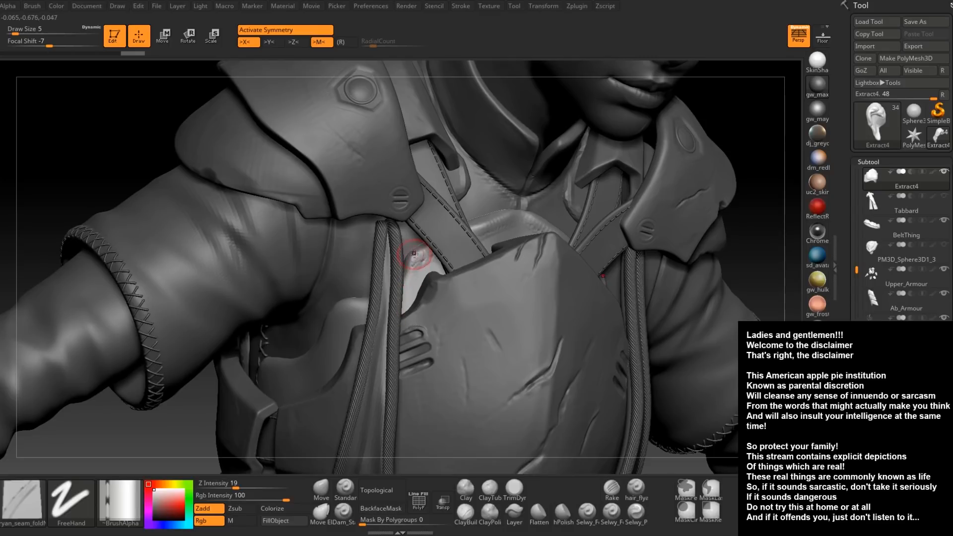
right_drag(412, 279, 415, 260)
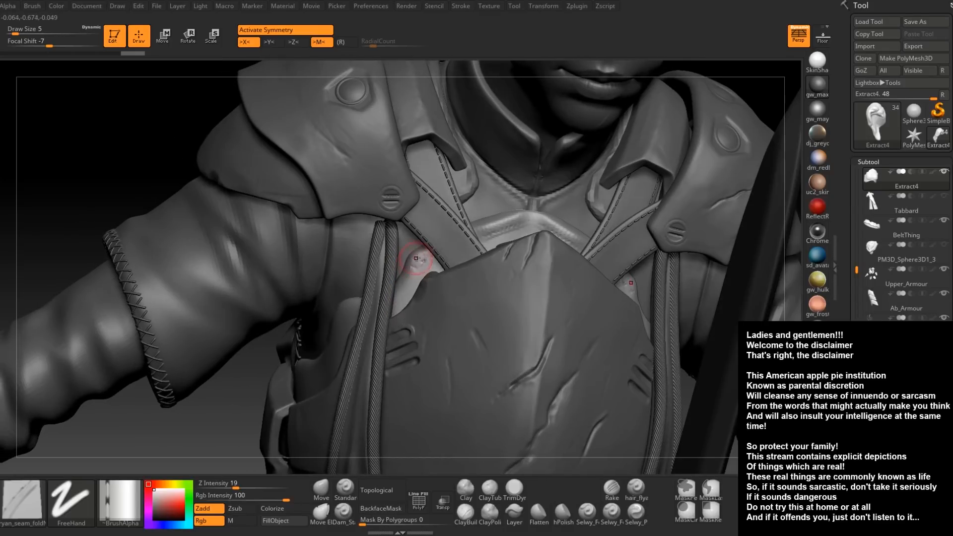
right_drag(374, 340, 388, 302)
drag(388, 303, 320, 318)
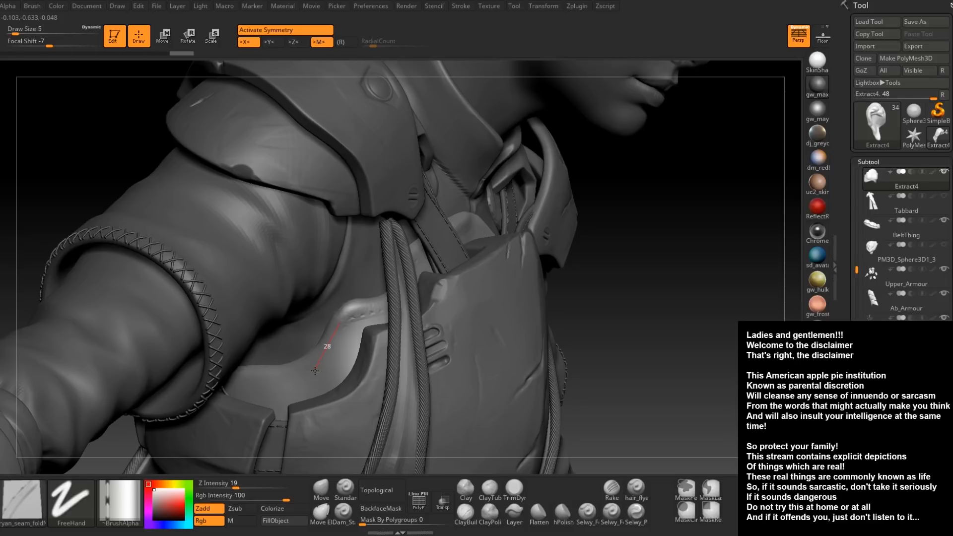
mouse_move(315, 370)
mouse_down()
mouse_move(251, 384)
mouse_move(184, 377)
mouse_up()
mouse_move(278, 370)
right_down()
mouse_move(334, 366)
mouse_move(319, 323)
right_up()
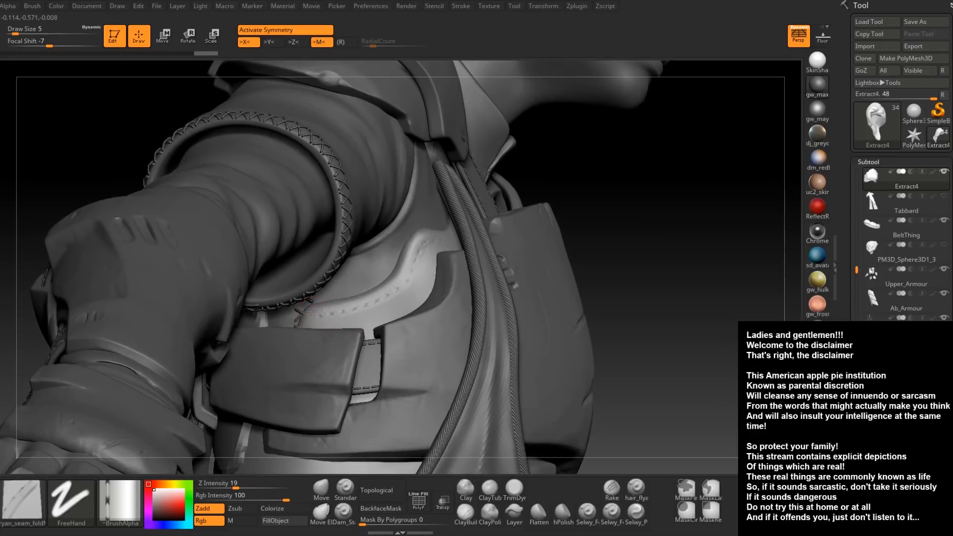
drag(293, 360, 297, 352)
Continue the stitched seam on Extract4 along the upper chest border beside the breastplate
mouse_move(366, 311)
right_down()
mouse_move(399, 300)
mouse_move(444, 258)
mouse_move(442, 229)
right_up()
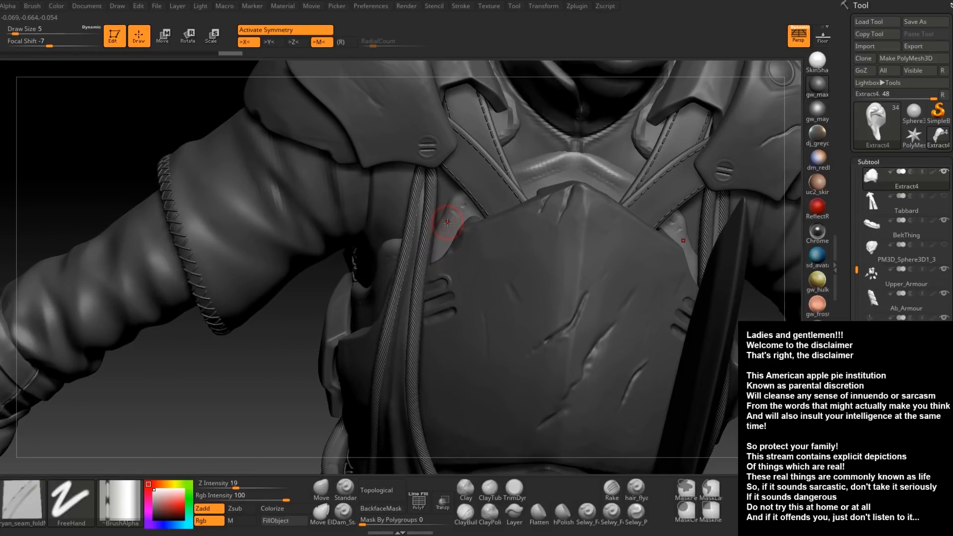
drag(447, 223, 358, 246)
drag(568, 161, 555, 162)
mouse_move(449, 234)
right_down()
mouse_move(489, 243)
mouse_move(487, 208)
mouse_move(440, 249)
mouse_move(466, 273)
mouse_move(409, 266)
mouse_move(405, 257)
right_up()
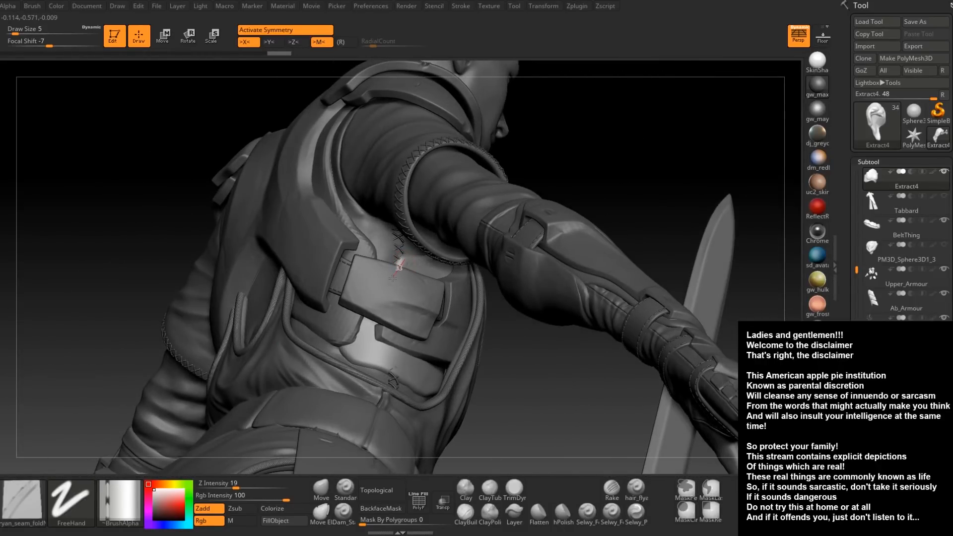
Turn on transparency and stroke the stitched seam down the side and along the lower border of Extract4
click(442, 501)
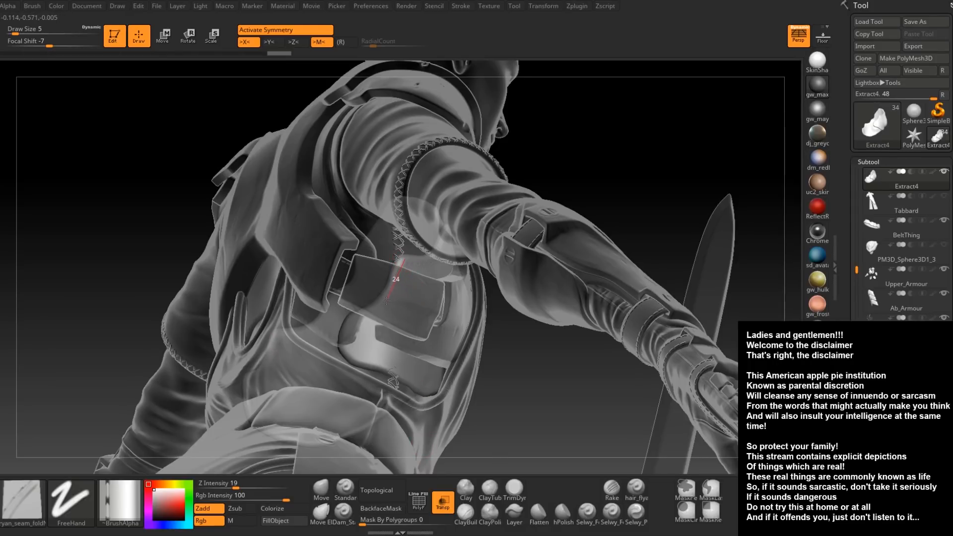
drag(378, 314, 350, 331)
mouse_move(360, 382)
mouse_down()
mouse_move(383, 388)
mouse_move(407, 372)
mouse_move(471, 417)
mouse_move(436, 418)
mouse_move(459, 377)
mouse_move(437, 305)
mouse_move(359, 295)
mouse_up()
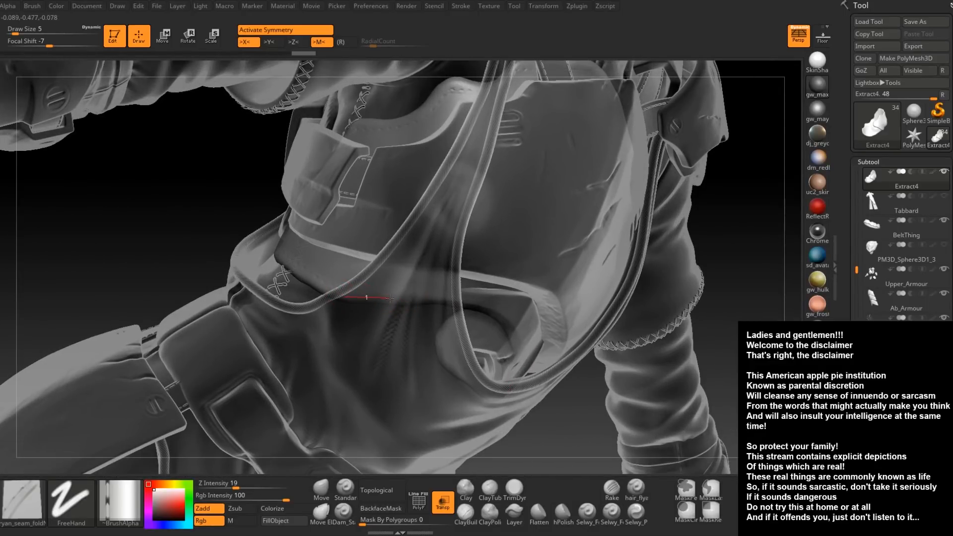
drag(425, 300, 438, 300)
mouse_move(441, 298)
right_down()
mouse_move(381, 273)
mouse_move(392, 311)
mouse_move(330, 304)
mouse_move(319, 316)
mouse_move(318, 305)
right_up()
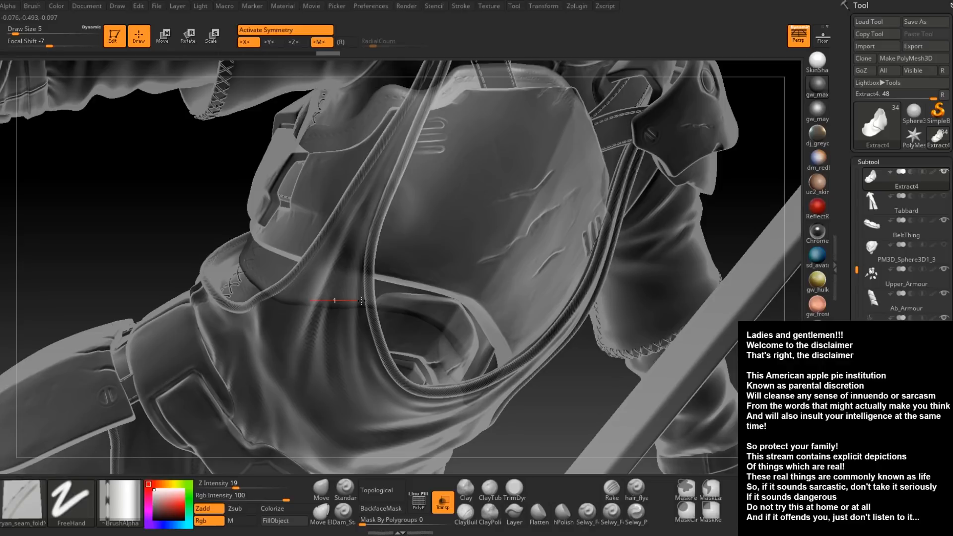
drag(481, 352, 484, 356)
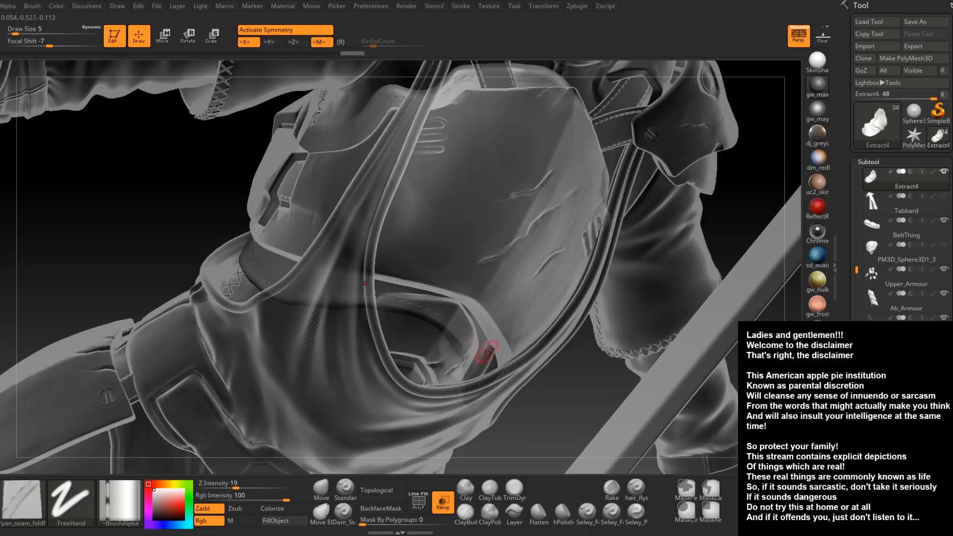
Stroke the stitched seam along the upper edge of Extract4 behind the breastplate and beneath the chest straps
mouse_move(488, 342)
ctrl+right_down()
mouse_move(514, 196)
mouse_move(507, 249)
ctrl+right_up()
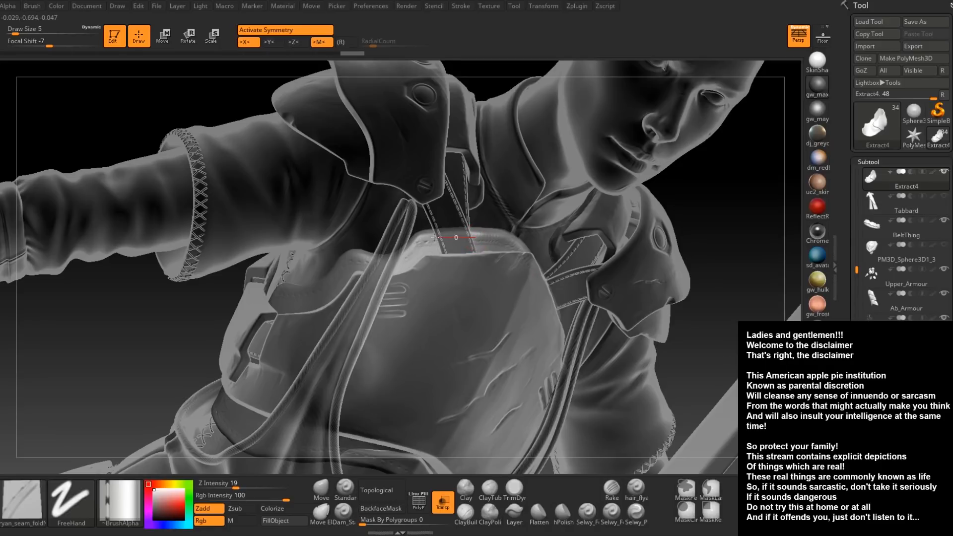
drag(399, 237, 396, 239)
right_drag(367, 268, 422, 249)
mouse_move(398, 265)
mouse_down()
mouse_move(334, 269)
mouse_move(315, 254)
mouse_up()
mouse_move(318, 254)
right_down()
mouse_move(440, 258)
mouse_move(377, 330)
mouse_move(350, 342)
mouse_move(341, 272)
mouse_move(358, 265)
mouse_move(342, 268)
mouse_move(342, 260)
right_up()
Carve small creases along the side seam of Extract4 under the hanging plate, using the Dam_Standard brush at draw size 2
click(343, 513)
key(space)
click(341, 269)
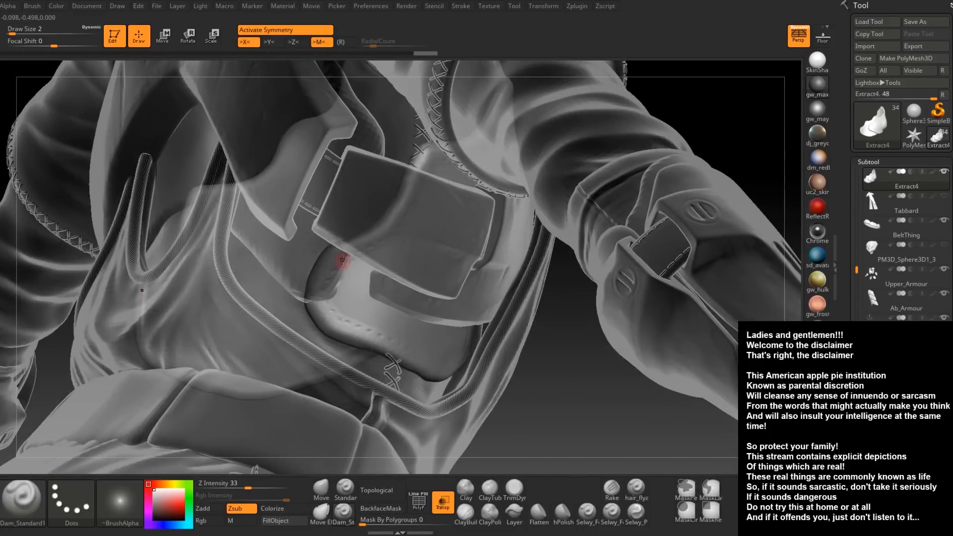
mouse_move(337, 310)
mouse_down()
mouse_move(336, 282)
mouse_move(383, 246)
mouse_up()
drag(416, 208, 405, 229)
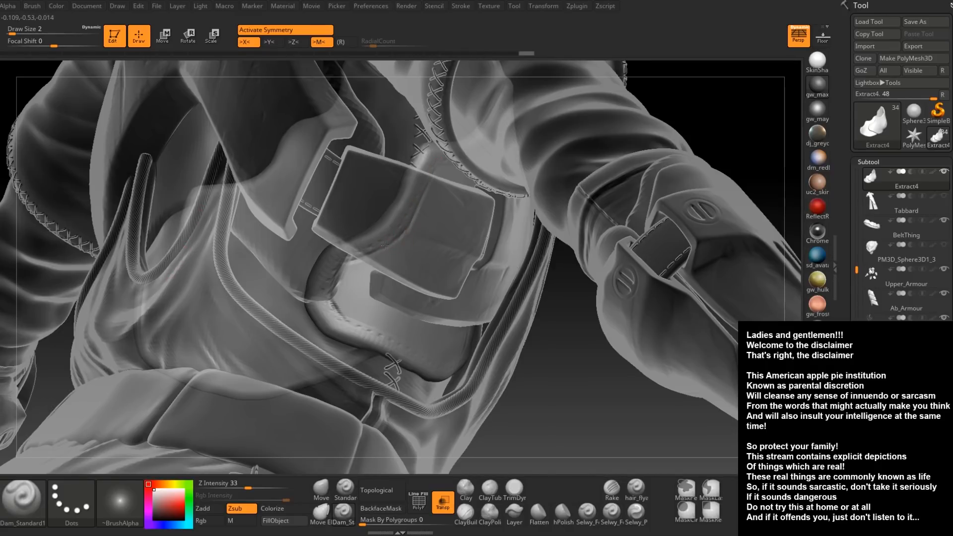
drag(352, 253, 360, 256)
drag(398, 342, 401, 345)
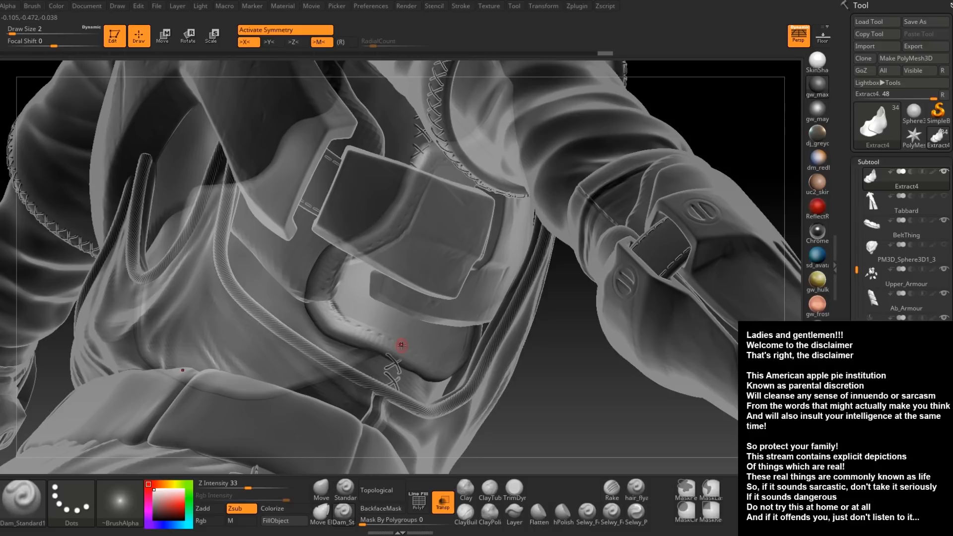
Carve small creases along the lower border seam of Extract4, from the side lacing towards the front
alt+right_drag(397, 344, 391, 296)
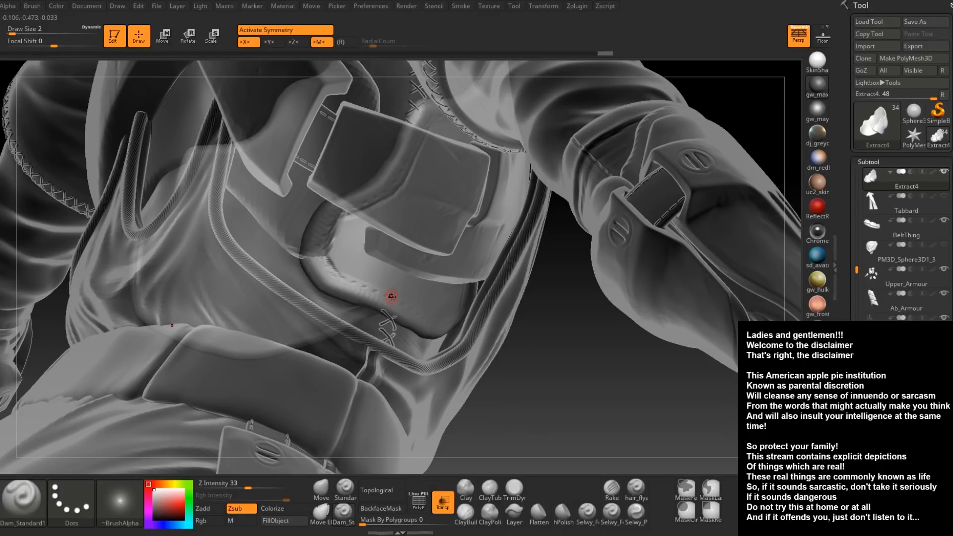
right_drag(391, 296, 323, 293)
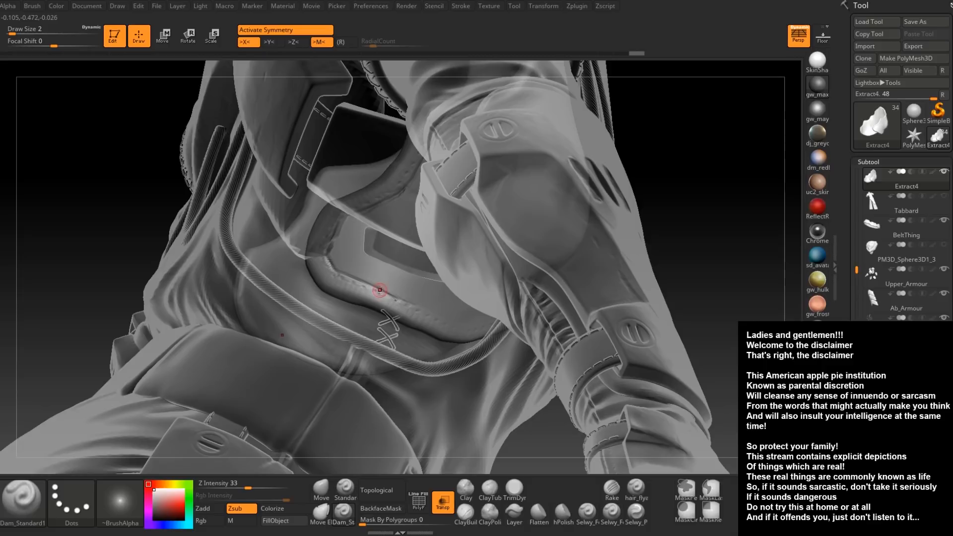
mouse_move(432, 312)
right_down()
mouse_move(407, 318)
mouse_move(434, 312)
right_up()
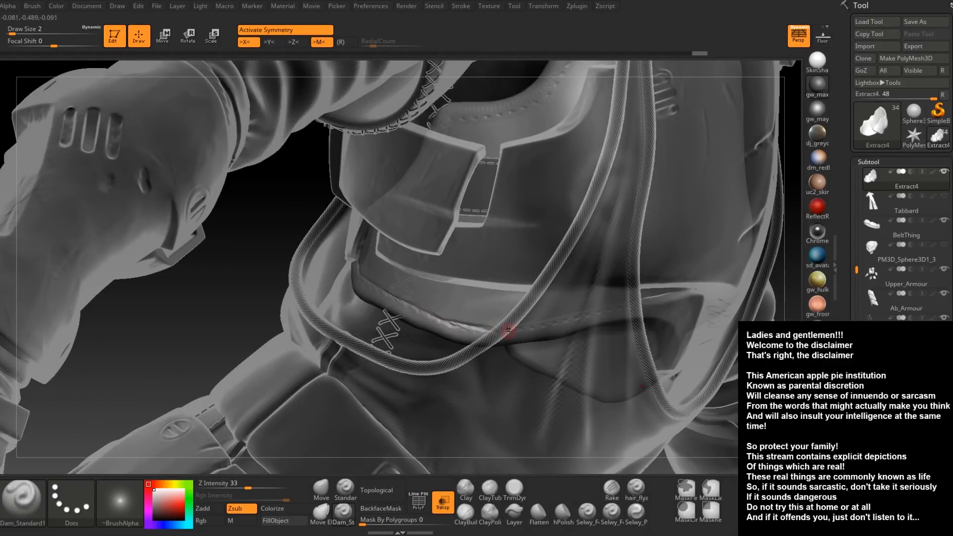
right_drag(509, 331, 527, 322)
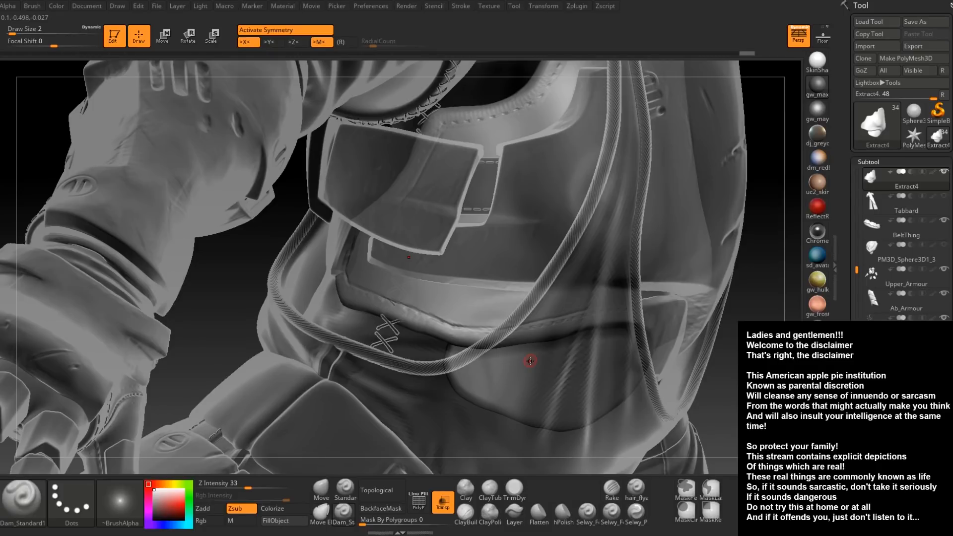
right_drag(764, 293, 702, 299)
alt+right_drag(630, 298, 541, 214)
alt+right_drag(537, 252, 461, 231)
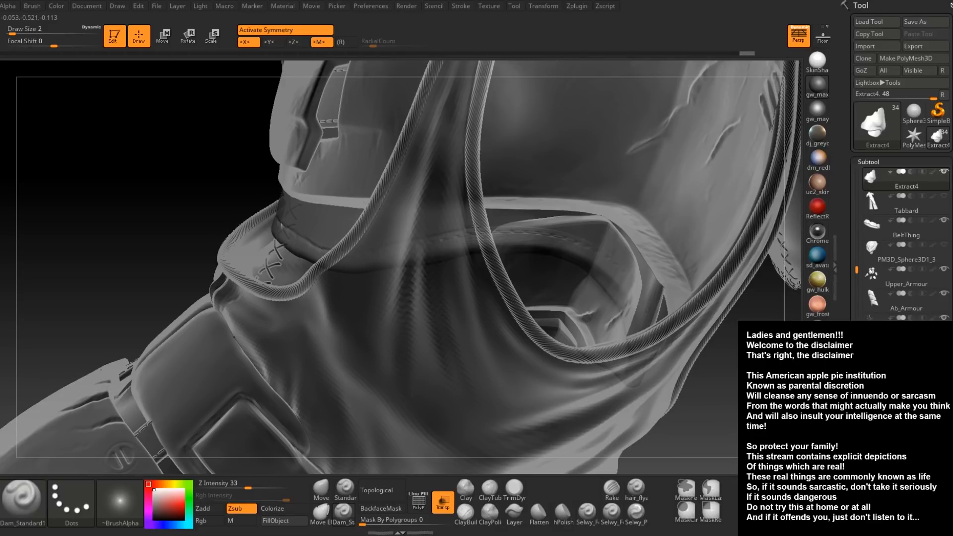
Carve creases into the upper chest seam of Extract4, from below the arm to the chest straps
mouse_move(593, 241)
ctrl+right_down()
mouse_move(569, 238)
mouse_move(566, 187)
mouse_move(675, 206)
ctrl+right_up()
right_drag(552, 218, 680, 204)
right_drag(532, 193, 464, 274)
right_drag(344, 265, 317, 277)
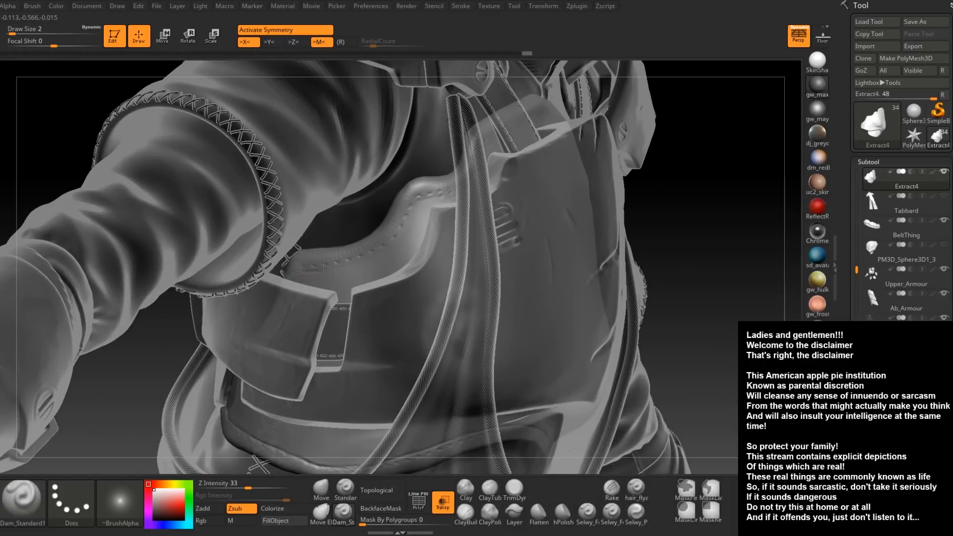
drag(323, 270, 453, 195)
mouse_move(453, 195)
right_down()
mouse_move(386, 252)
mouse_move(372, 247)
right_up()
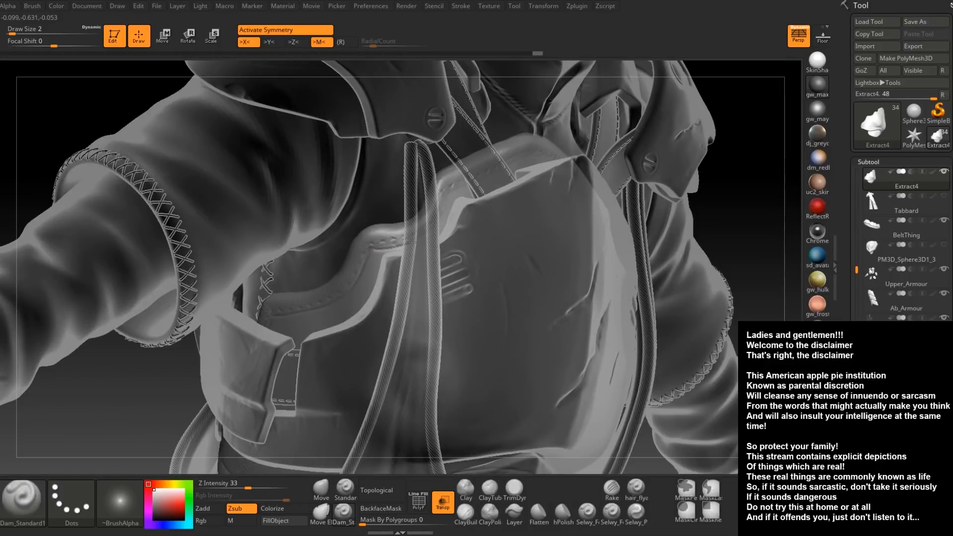
right_drag(484, 187, 367, 285)
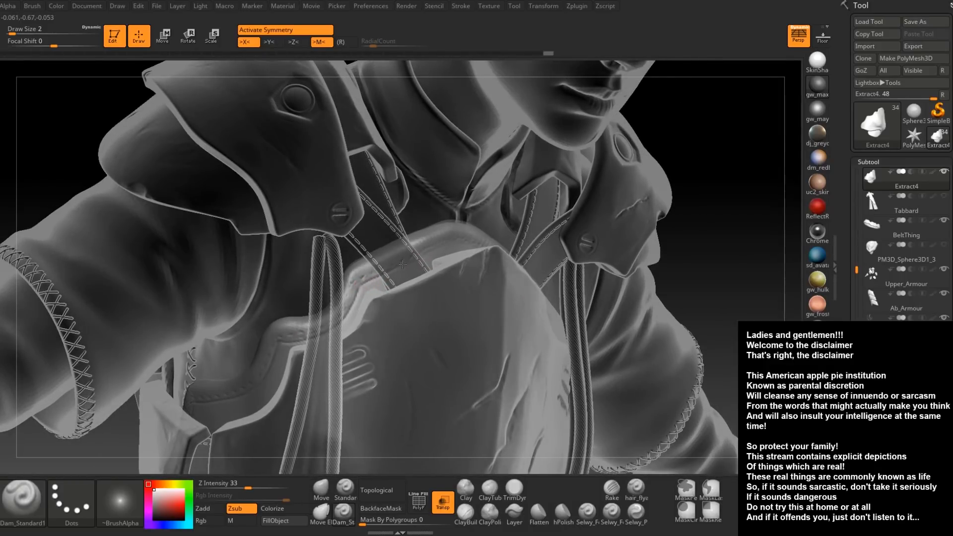
right_drag(475, 243, 466, 382)
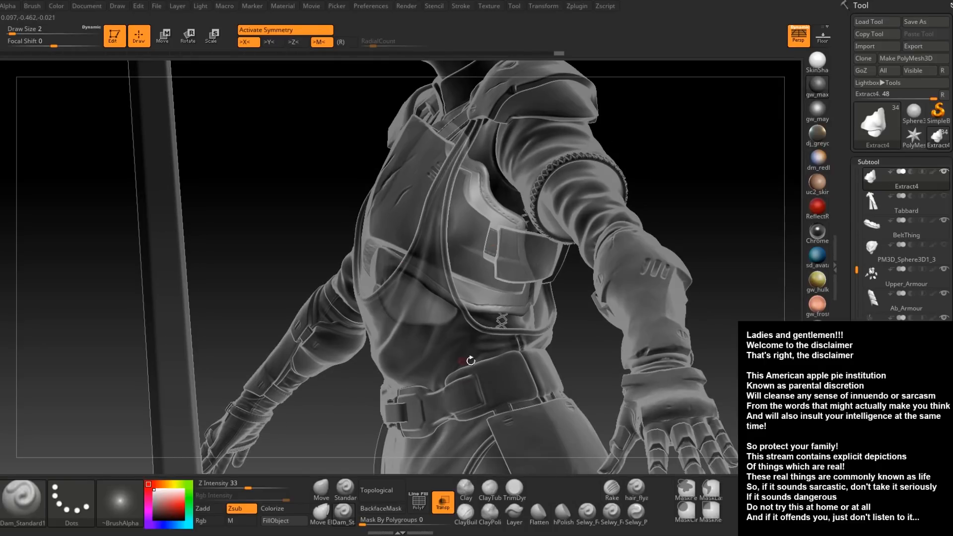
Build up fabric wrinkles above the lower seam of Extract4 with the ClayBuildup brush at draw size 4
key(ctrl)
ctrl+right_drag(504, 303, 479, 342)
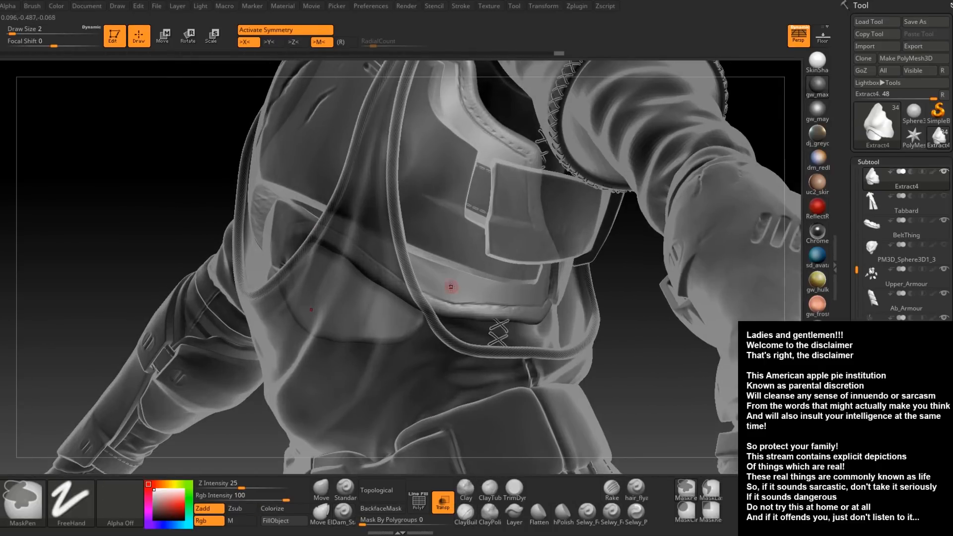
key(space)
drag(449, 296, 453, 297)
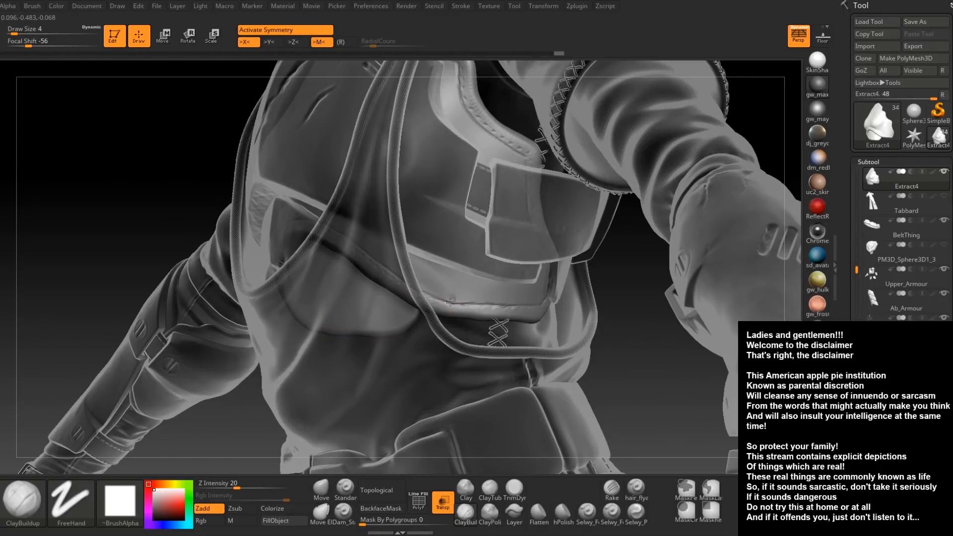
drag(425, 289, 418, 271)
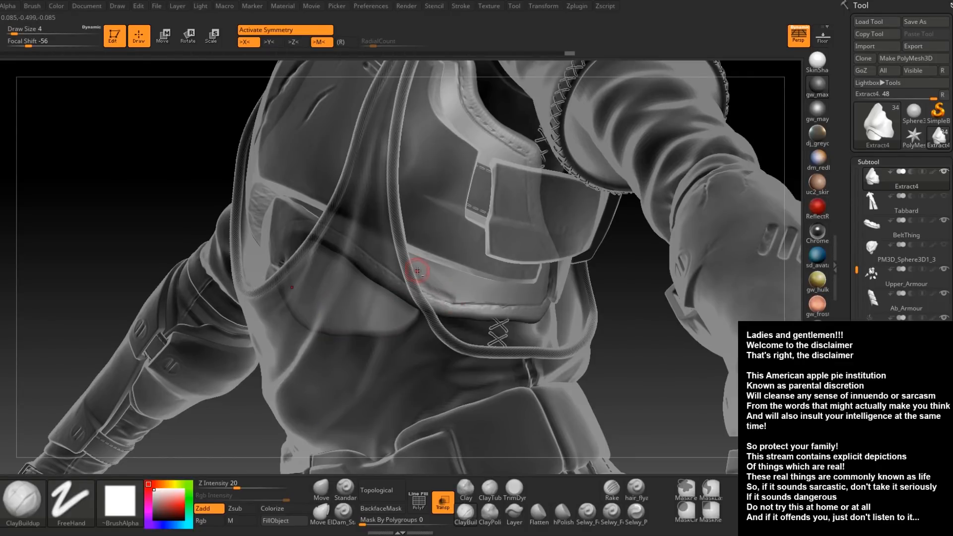
drag(455, 299, 469, 287)
right_drag(492, 289, 458, 289)
drag(479, 301, 474, 299)
Make the shirt1 subtool active and choose the Move brush with draw size 29
mouse_move(441, 301)
right_down()
mouse_move(517, 318)
mouse_move(531, 346)
mouse_move(520, 323)
right_up()
alt+click(520, 322)
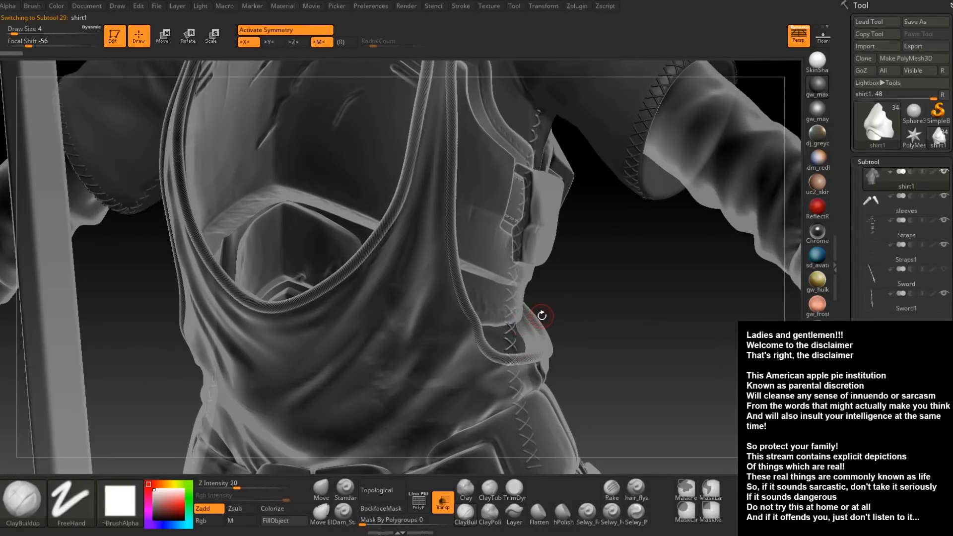
key(b)
key(m)
key(v)
right_drag(519, 315, 545, 310)
key(space)
drag(544, 311, 553, 313)
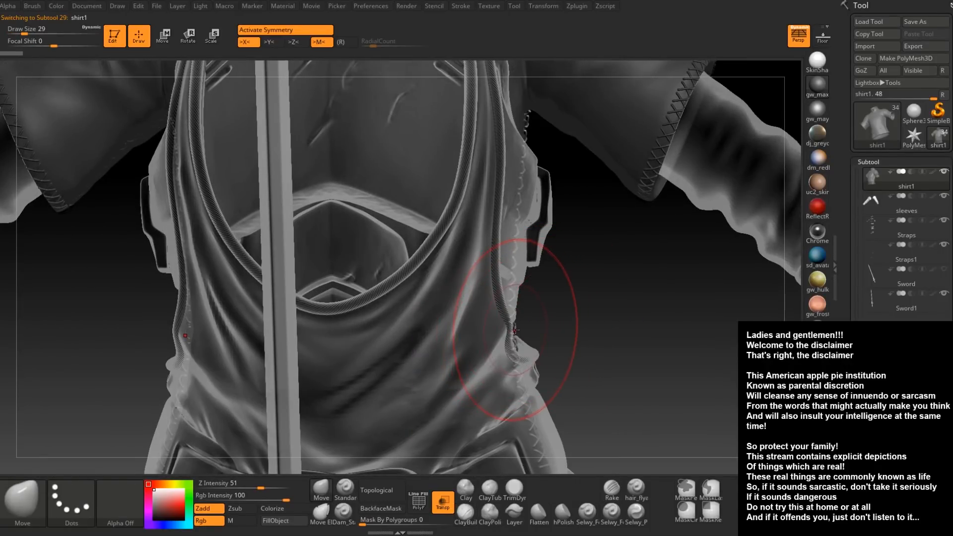
mouse_move(555, 313)
right_down()
mouse_move(510, 309)
mouse_move(552, 312)
mouse_move(532, 322)
mouse_move(566, 323)
mouse_move(566, 343)
right_up()
Make Extract4 active again and reshape its lower side edge with the Move brush at draw size 11
alt+click(527, 321)
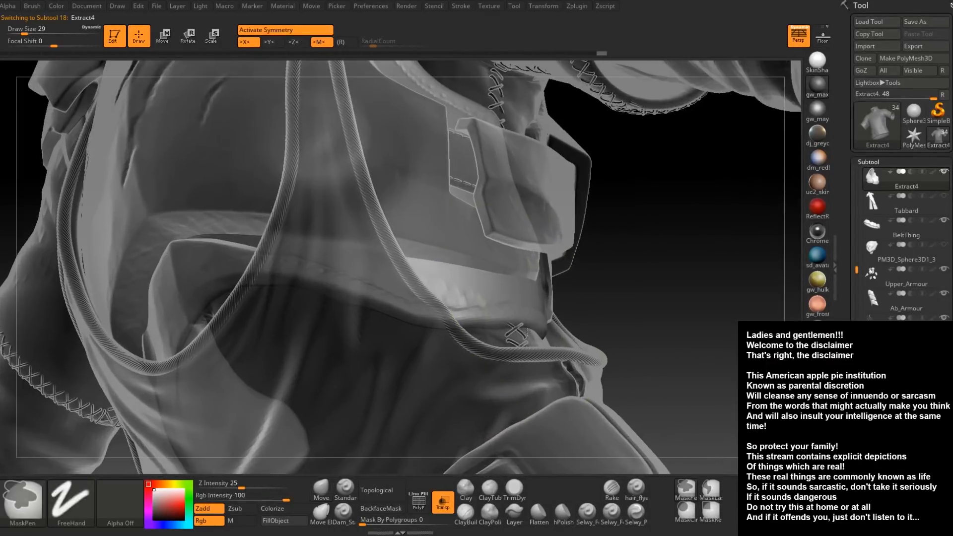
key(space)
drag(528, 327, 522, 327)
mouse_move(524, 326)
right_down()
mouse_move(542, 316)
mouse_move(521, 328)
right_up()
key(space)
drag(521, 328, 519, 328)
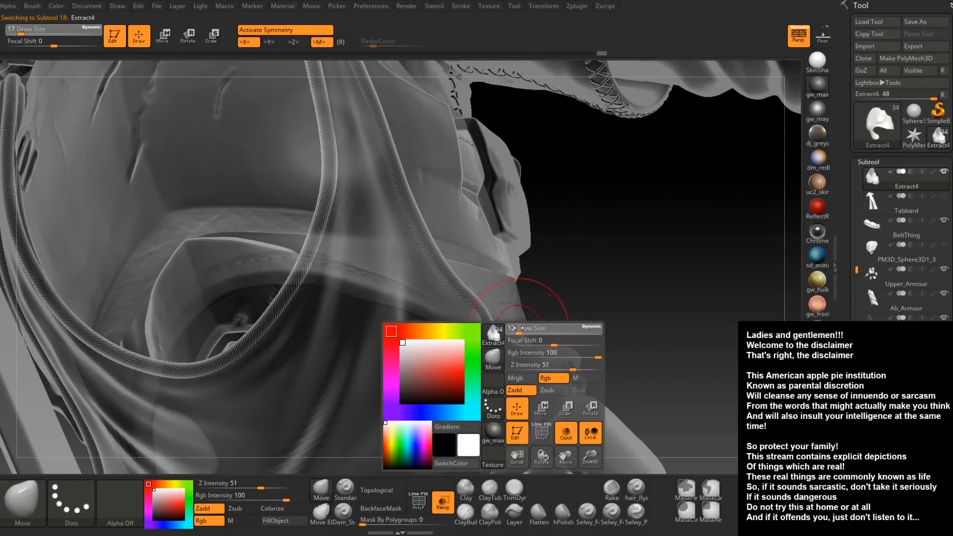
drag(518, 328, 517, 328)
mouse_move(596, 283)
mouse_down()
mouse_move(479, 296)
mouse_move(497, 314)
mouse_up()
mouse_move(497, 317)
right_down()
mouse_move(551, 326)
mouse_move(510, 328)
right_up()
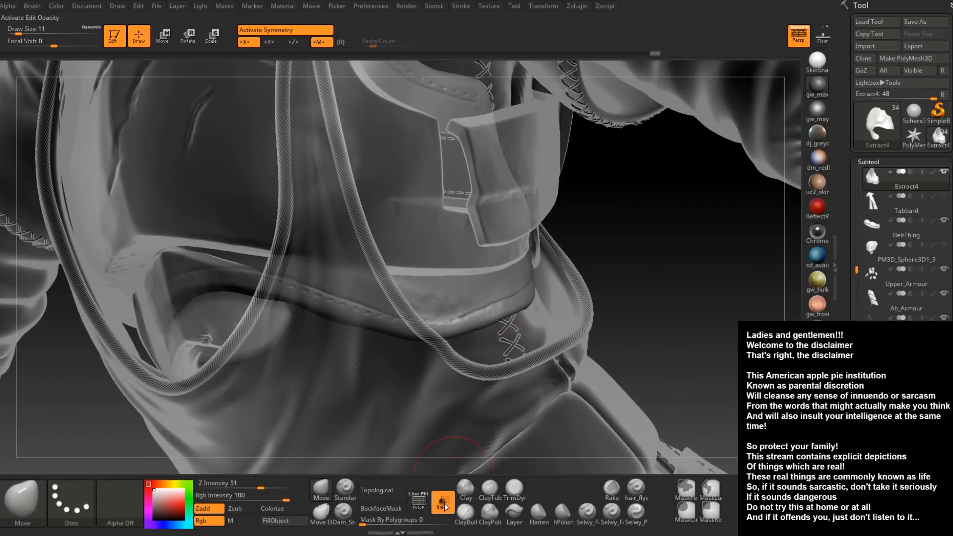
Turn off transparency and build up wrinkles along the lower border of Extract4 with ClayBuildup at draw size 4
click(442, 501)
right_drag(466, 391, 499, 382)
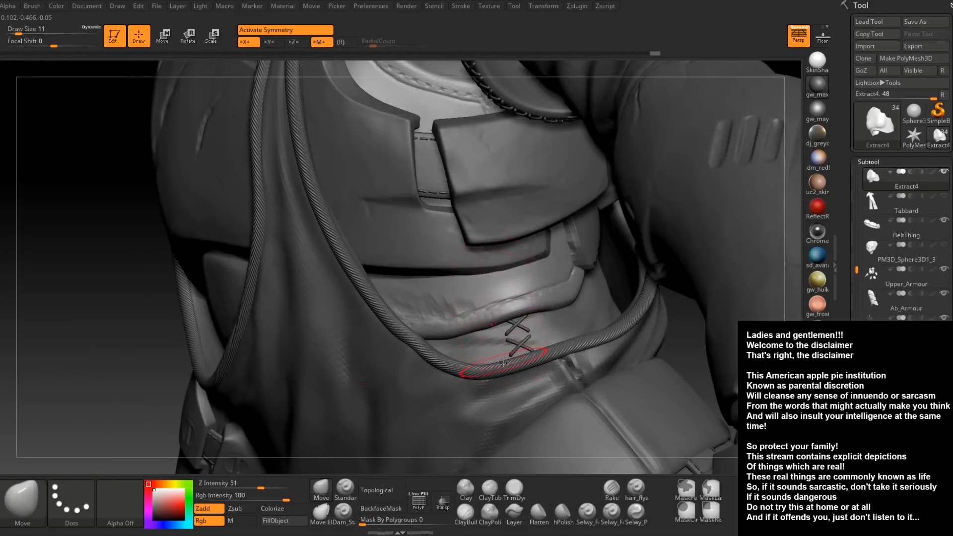
key(b)
key(c)
key(b)
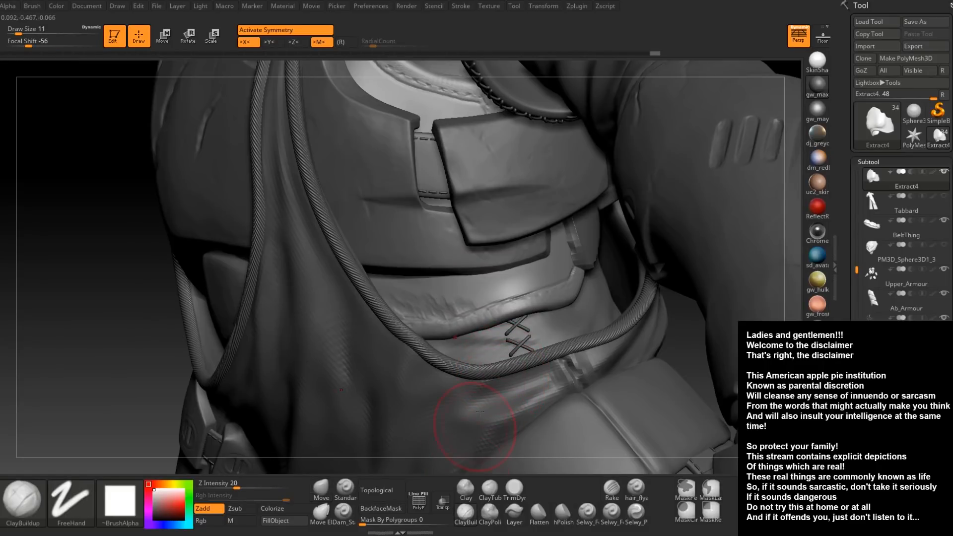
right_drag(499, 286, 537, 295)
key(space)
drag(537, 295, 526, 292)
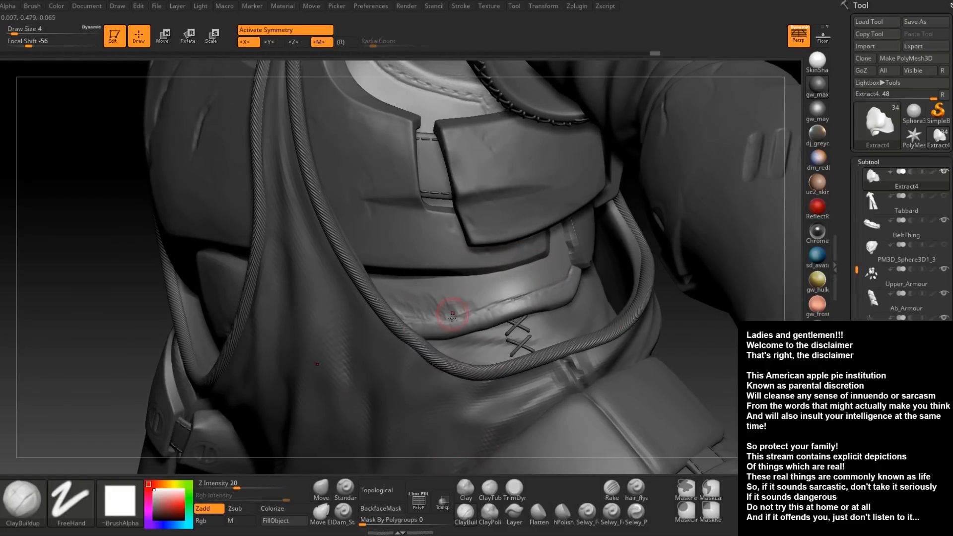
right_drag(440, 332, 454, 336)
mouse_move(454, 335)
mouse_down()
mouse_move(498, 312)
mouse_move(549, 311)
mouse_up()
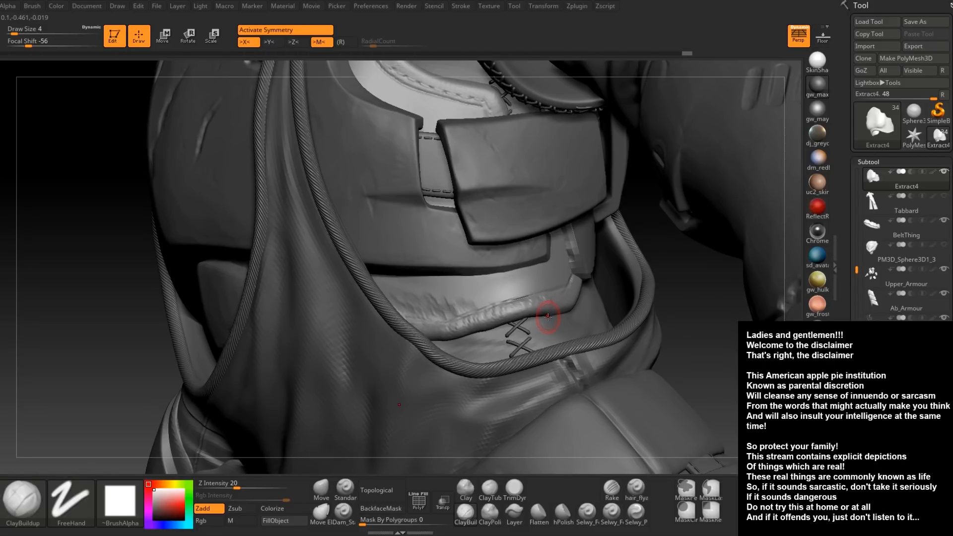
right_drag(548, 316, 600, 299)
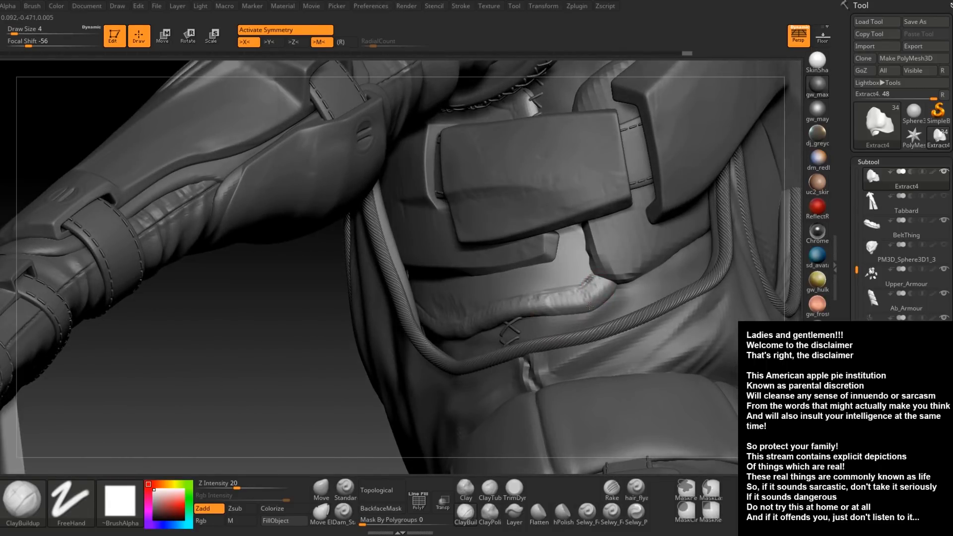
mouse_move(590, 306)
right_down()
mouse_move(431, 328)
mouse_move(433, 299)
right_up()
Smooth the wrinkles above the lower seam of Extract4 and carve creases along it with Dam_Standard at draw size 4
key(shift)
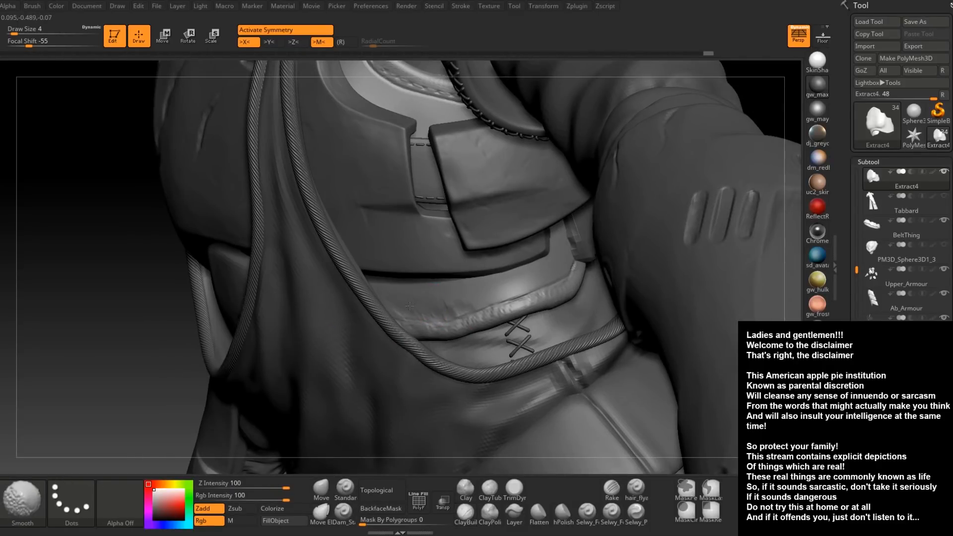
mouse_move(442, 298)
right_down()
mouse_move(484, 320)
mouse_move(404, 324)
right_up()
click(349, 491)
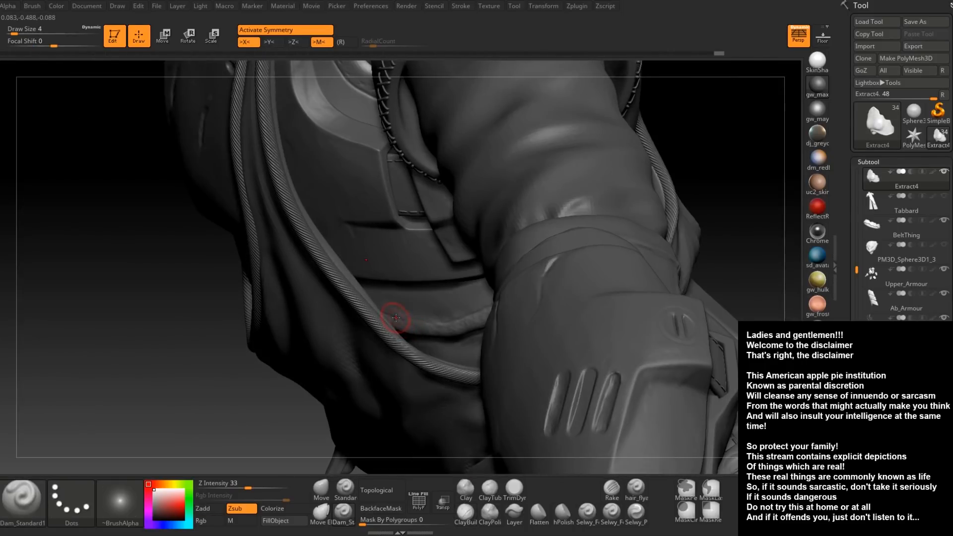
drag(411, 320, 474, 313)
Build up wrinkles with ClayBuildup at draw size 4 along the inner side of Extract4's upper seam, beside the chest armour
mouse_move(479, 310)
right_down()
mouse_move(571, 263)
mouse_move(446, 269)
mouse_move(492, 285)
mouse_move(475, 366)
mouse_move(432, 257)
mouse_move(439, 311)
mouse_move(444, 278)
right_up()
key(b)
key(c)
key(b)
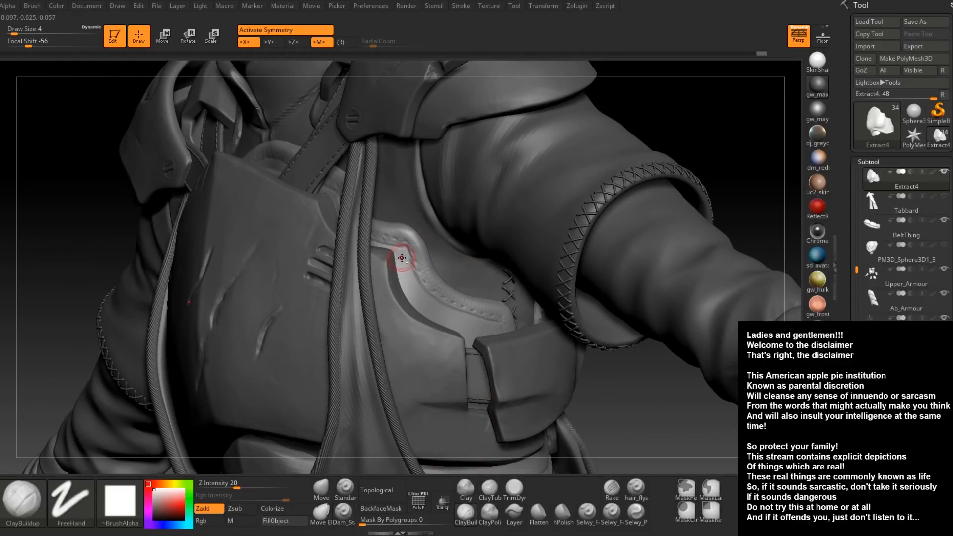
drag(406, 259, 415, 296)
right_drag(449, 295, 421, 291)
drag(420, 292, 433, 313)
right_drag(434, 310, 455, 315)
drag(411, 265, 412, 283)
mouse_move(413, 295)
right_down()
mouse_move(402, 284)
mouse_move(433, 293)
mouse_move(459, 321)
right_up()
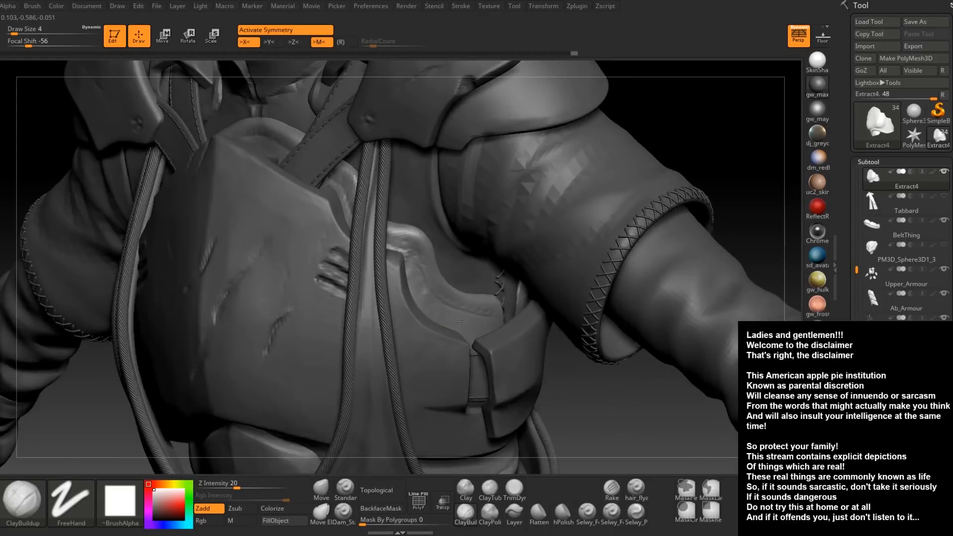
Raise the ClayBuildup draw size to 5 and extend the wrinkles beneath Extract4's stitched seam towards the armpit
drag(453, 324, 447, 322)
right_drag(447, 322, 453, 327)
key(])
key(space)
drag(445, 321, 463, 319)
right_drag(462, 319, 454, 317)
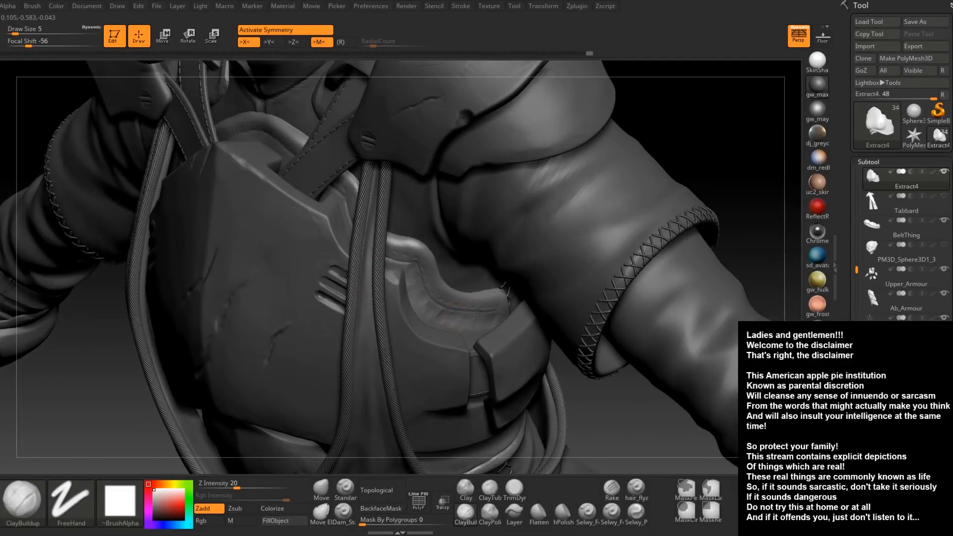
mouse_move(474, 316)
mouse_down()
mouse_move(483, 318)
mouse_move(469, 325)
mouse_move(436, 309)
mouse_up()
right_drag(432, 305, 436, 308)
drag(420, 311, 389, 277)
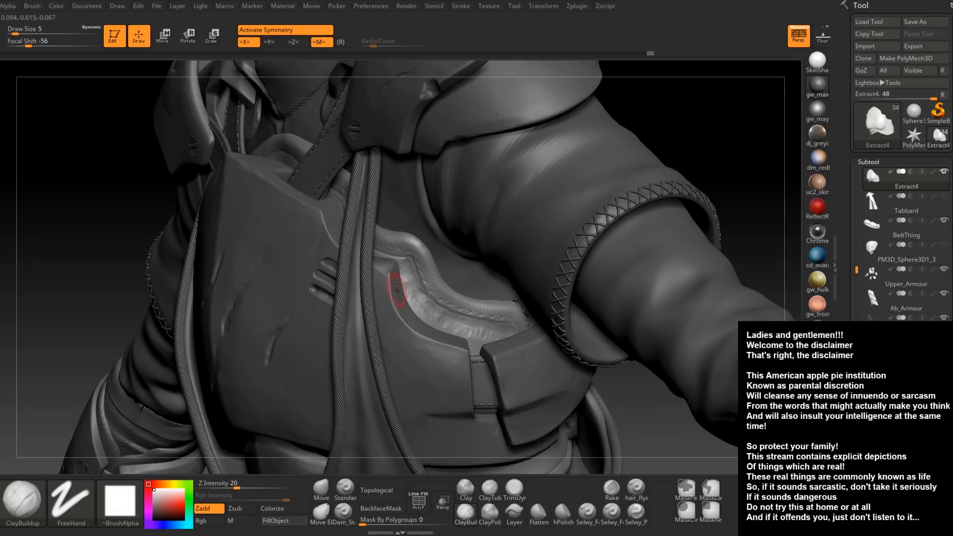
Add small wrinkles to Extract4's upper border around the corded straps beside the chest plate
right_drag(396, 269, 339, 215)
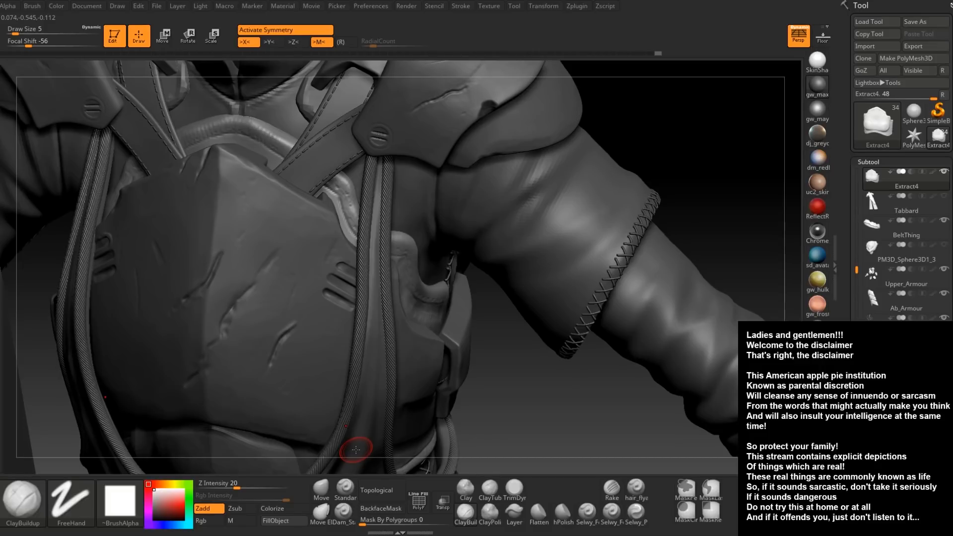
mouse_move(355, 449)
right_down()
mouse_move(256, 159)
mouse_move(283, 233)
mouse_move(297, 227)
right_up()
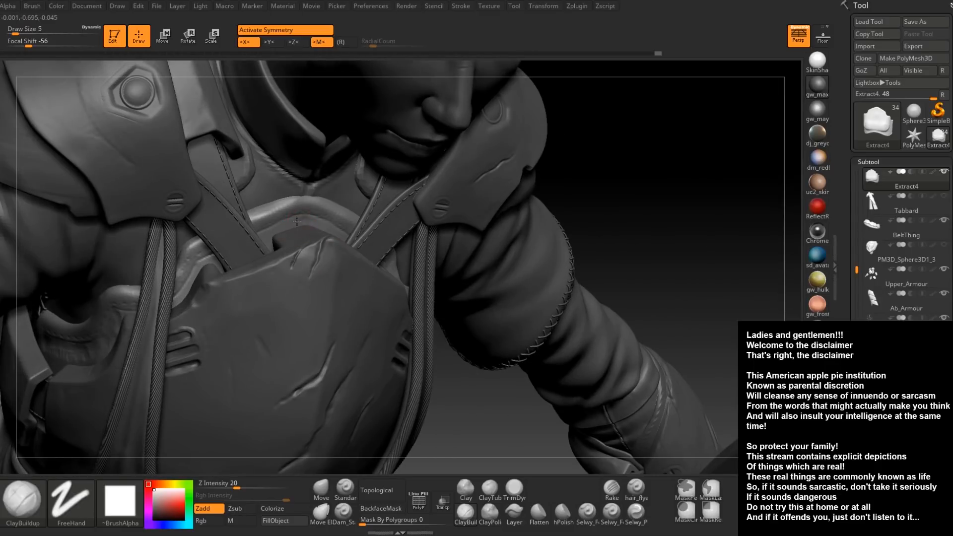
right_drag(263, 240, 207, 261)
drag(207, 261, 179, 300)
mouse_move(160, 305)
right_down()
mouse_move(191, 299)
mouse_move(127, 316)
right_up()
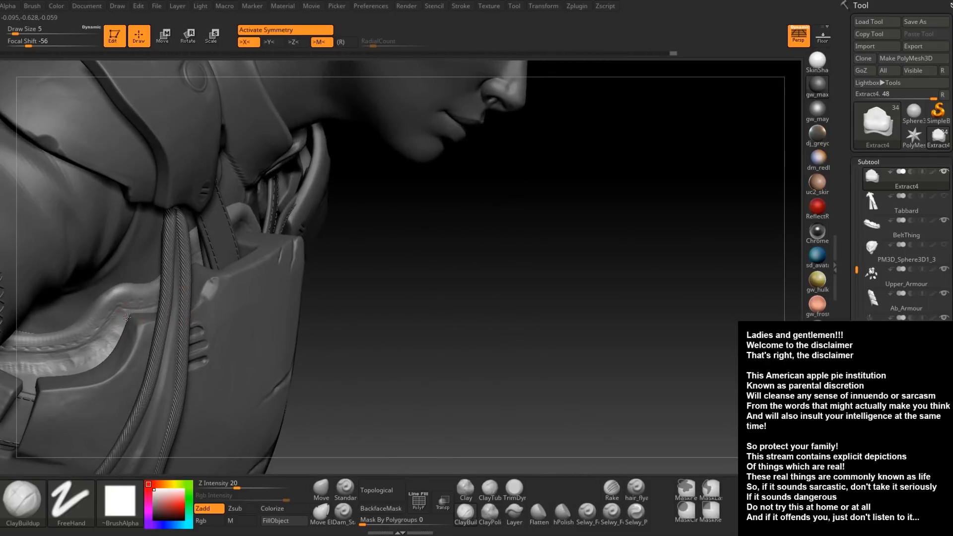
drag(171, 304, 174, 301)
right_drag(174, 302, 114, 298)
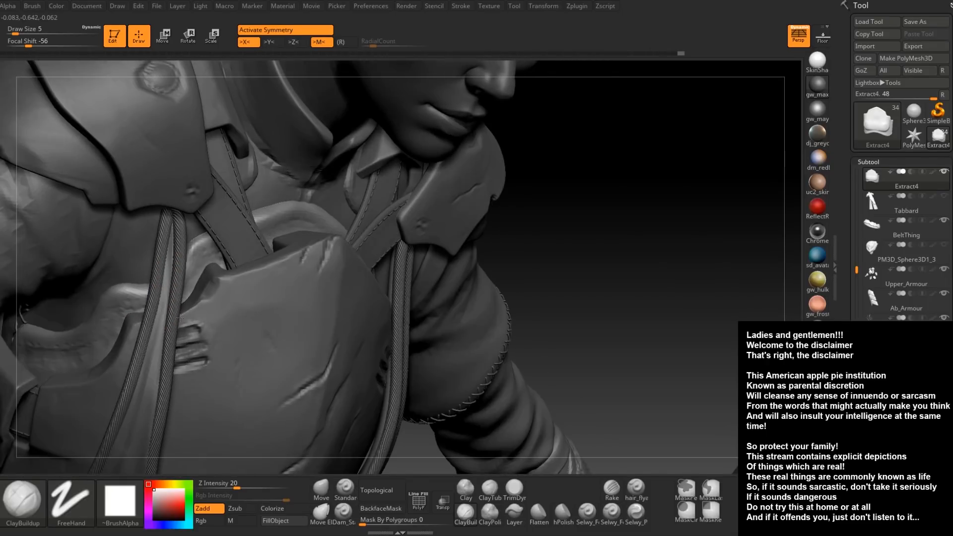
Build up and carve small wrinkles on Extract4's border where it meets the side armour plates
mouse_move(400, 330)
right_down()
mouse_move(401, 299)
mouse_move(389, 379)
mouse_move(405, 315)
mouse_move(390, 319)
right_up()
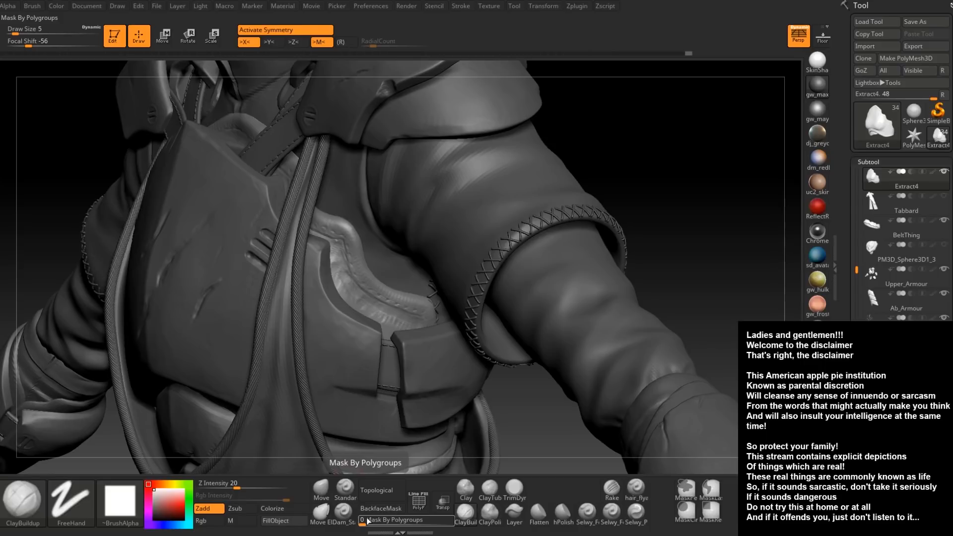
drag(350, 310, 351, 318)
mouse_move(353, 320)
right_down()
mouse_move(432, 332)
mouse_move(395, 333)
right_up()
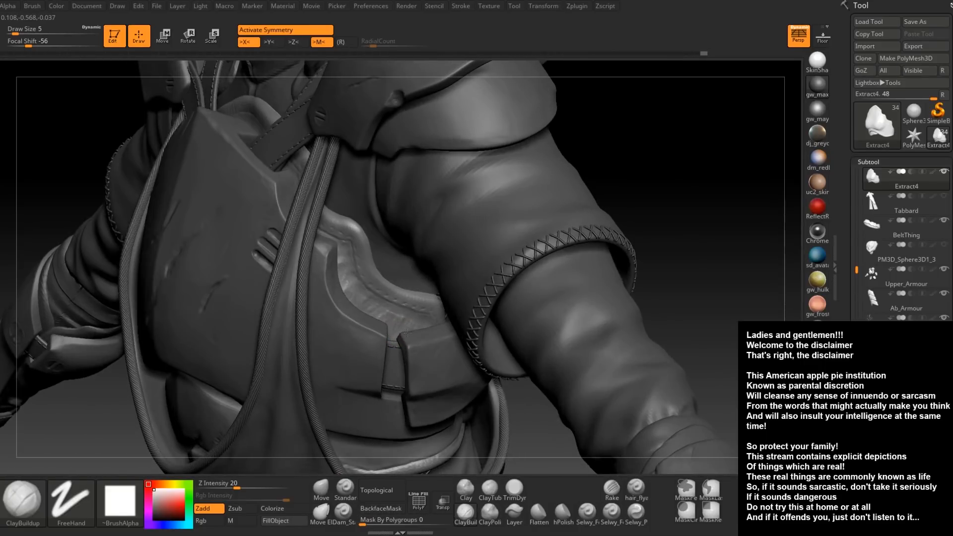
alt+drag(422, 331, 424, 329)
Build up vertical wrinkles on Extract4's lower side panel, between the side armour and the lower seam, round to its rear edge
right_drag(424, 329, 433, 278)
mouse_move(433, 277)
right_down()
mouse_move(374, 313)
mouse_move(434, 329)
mouse_move(440, 280)
mouse_move(423, 305)
right_up()
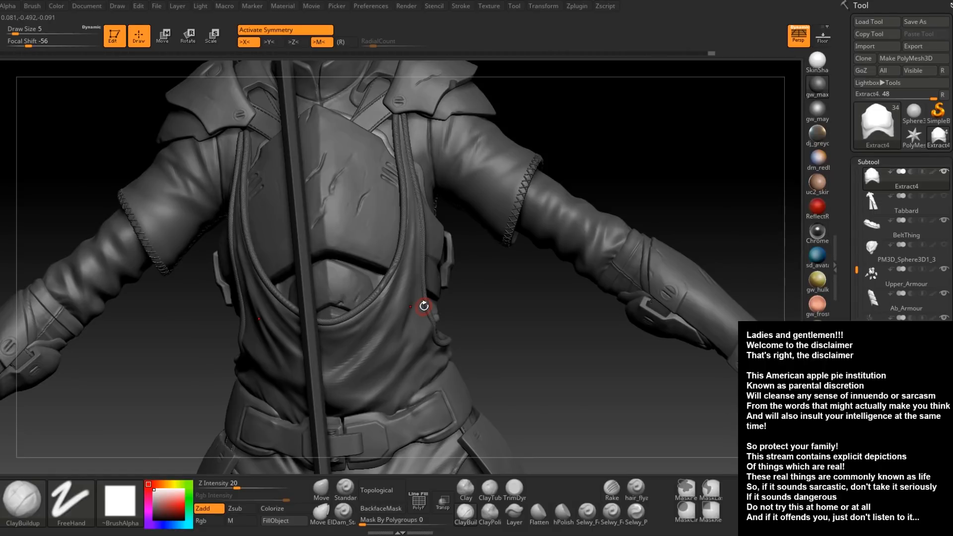
mouse_move(424, 306)
right_down()
mouse_move(380, 288)
mouse_move(342, 315)
mouse_move(365, 304)
mouse_move(273, 308)
right_up()
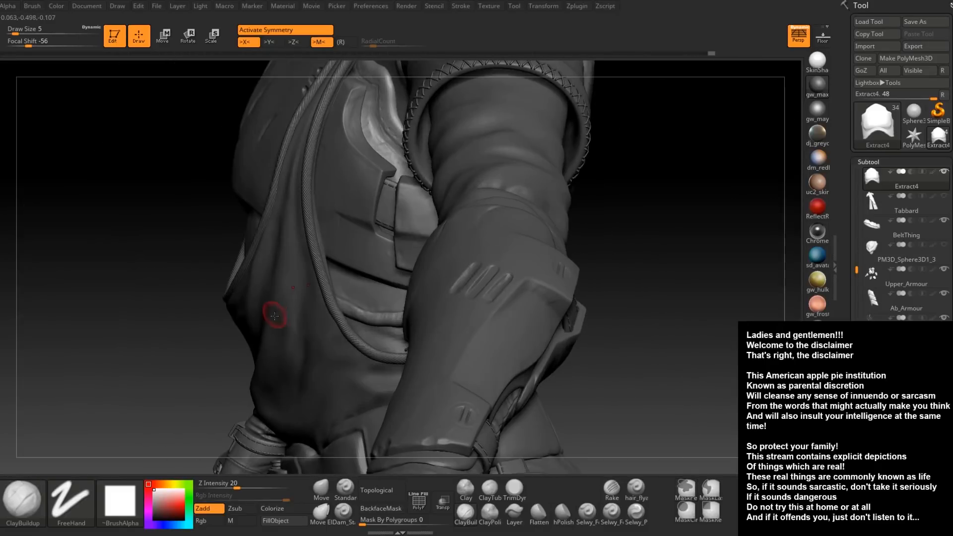
mouse_move(383, 303)
right_down()
mouse_move(389, 283)
mouse_move(374, 298)
right_up()
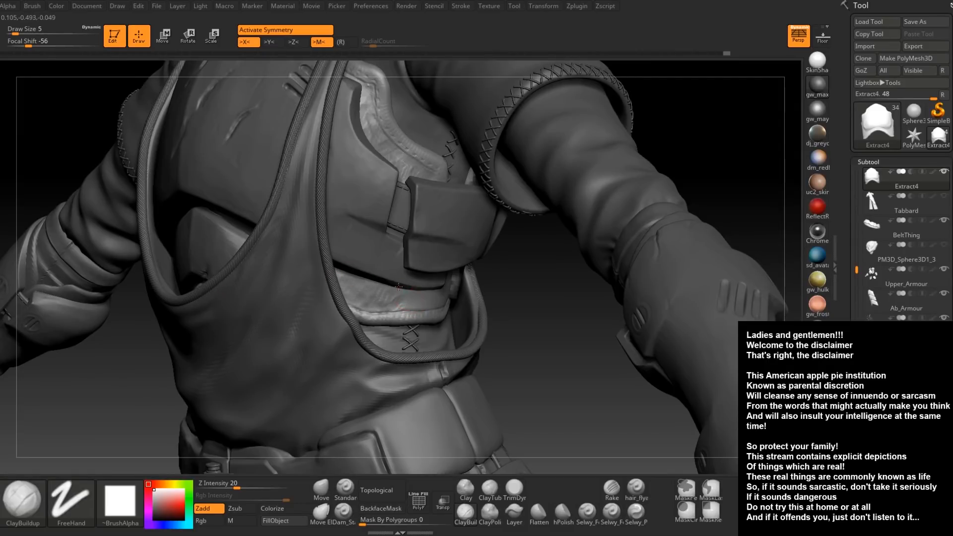
drag(413, 303, 417, 289)
mouse_move(417, 289)
right_down()
mouse_move(318, 298)
mouse_move(448, 292)
right_up()
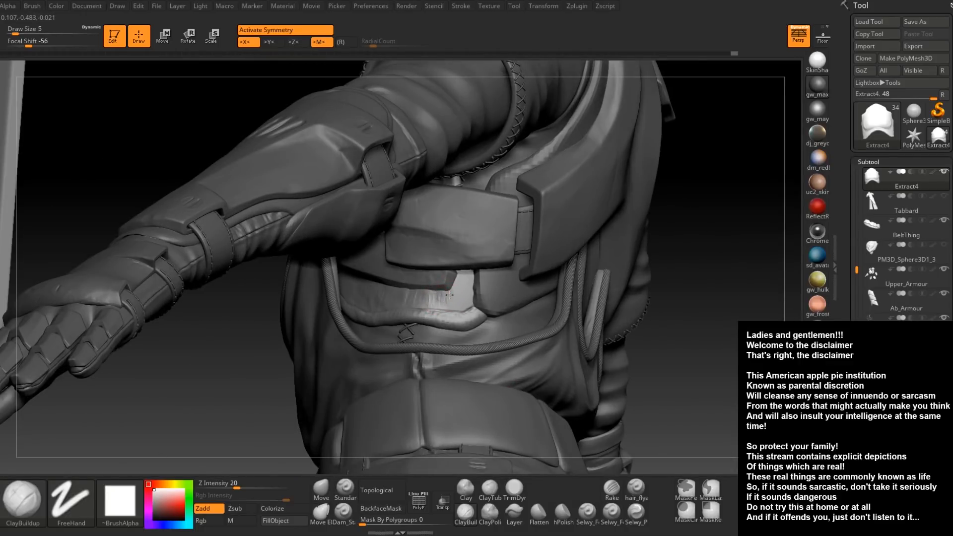
drag(456, 287, 462, 282)
mouse_move(462, 281)
right_down()
mouse_move(387, 302)
mouse_move(414, 317)
right_up()
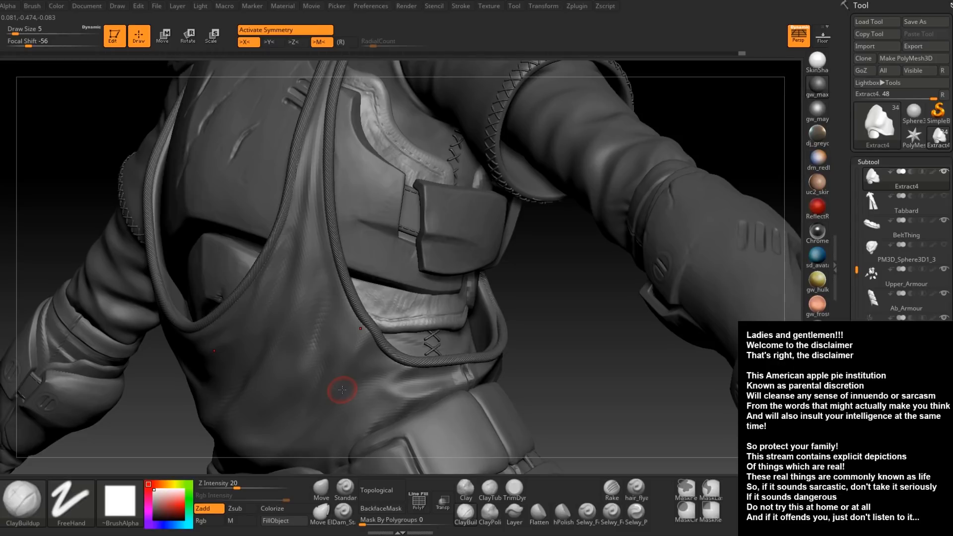
right_drag(340, 258, 431, 262)
alt+right_drag(366, 250, 496, 248)
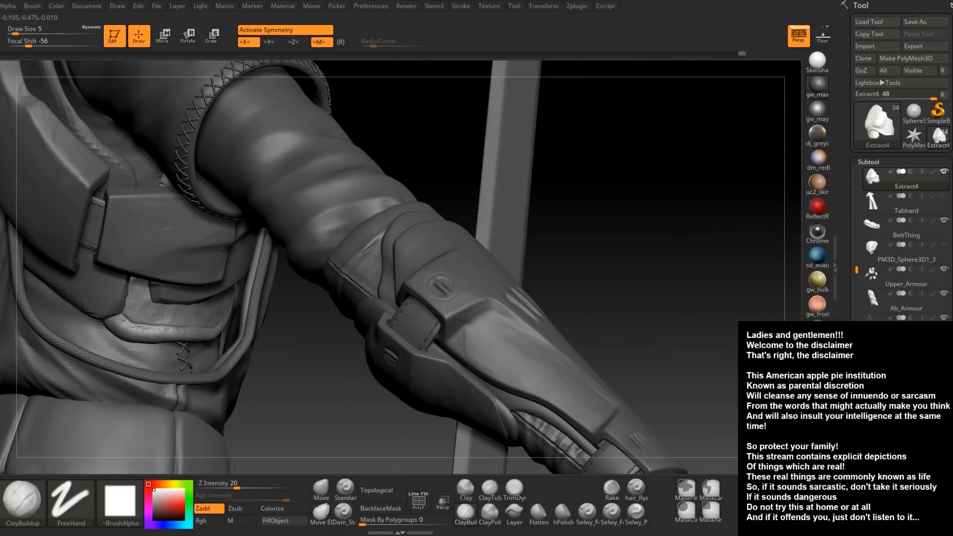
drag(128, 315, 142, 322)
Make the Extract5 subtool active and smooth its side strip beside the back armour at draw size 20
mouse_move(183, 313)
alt+right_down()
mouse_move(231, 304)
mouse_move(258, 327)
mouse_move(234, 355)
mouse_move(235, 369)
mouse_move(221, 374)
alt+right_up()
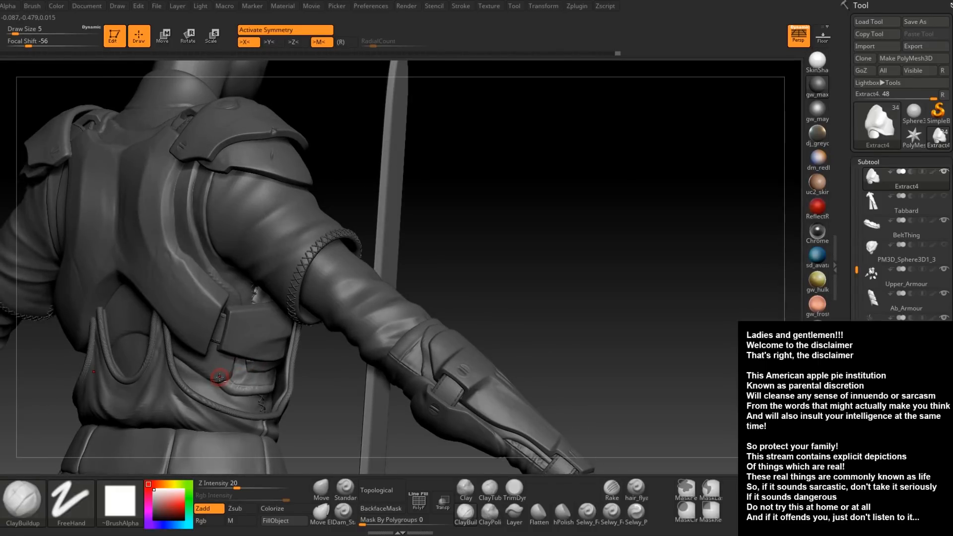
right_drag(219, 377, 300, 311)
alt+click(270, 327)
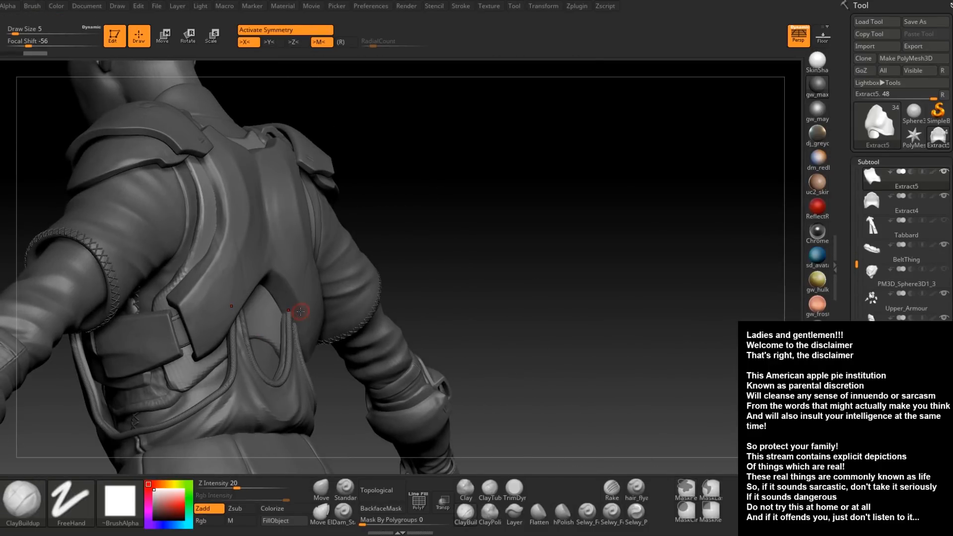
right_drag(215, 256, 233, 255)
key(space)
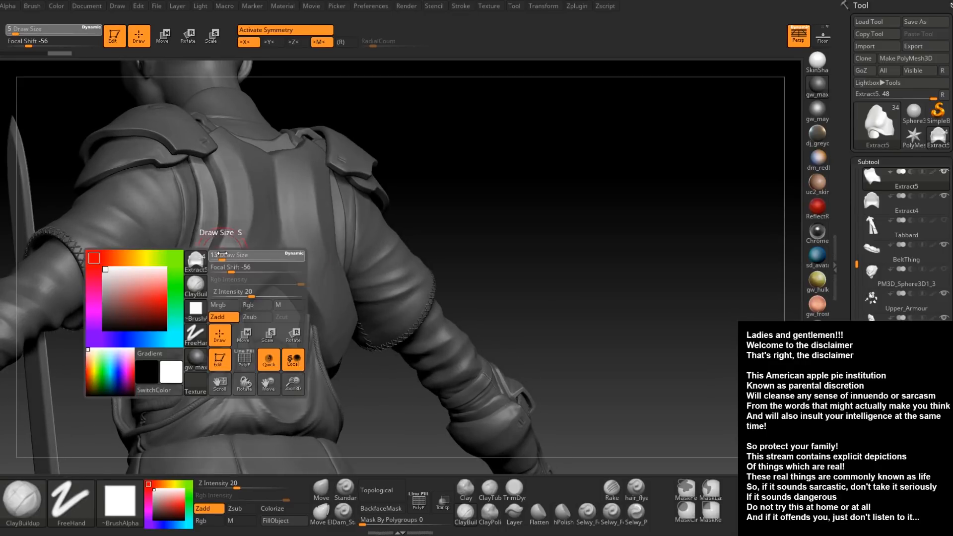
drag(219, 256, 226, 256)
shift+drag(222, 191, 202, 243)
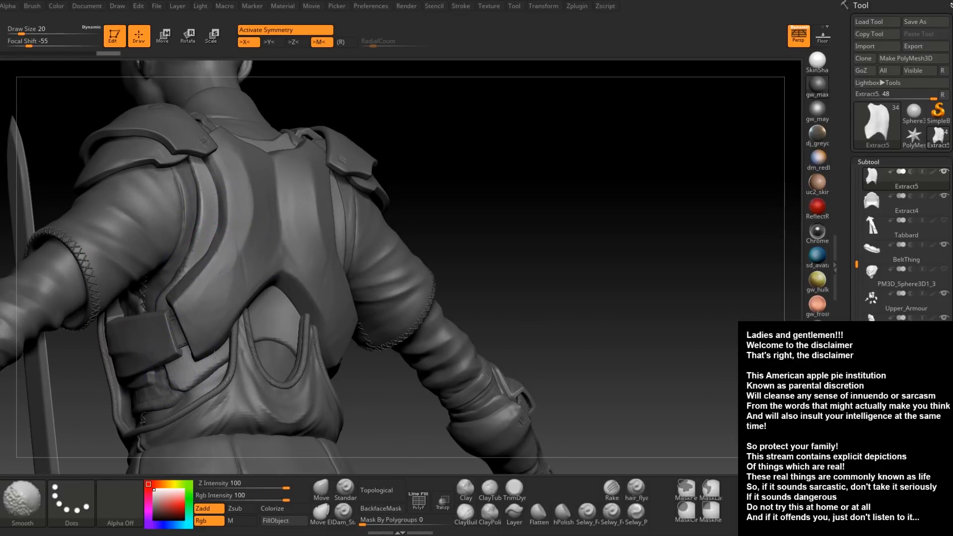
shift+right_drag(283, 322, 289, 346)
Smooth Extract5 around the rear neckline and the shoulder strips beside the back armour
mouse_move(330, 319)
alt+right_down()
mouse_move(325, 367)
mouse_move(302, 365)
alt+right_up()
shift+drag(326, 340, 332, 240)
right_drag(325, 288, 352, 280)
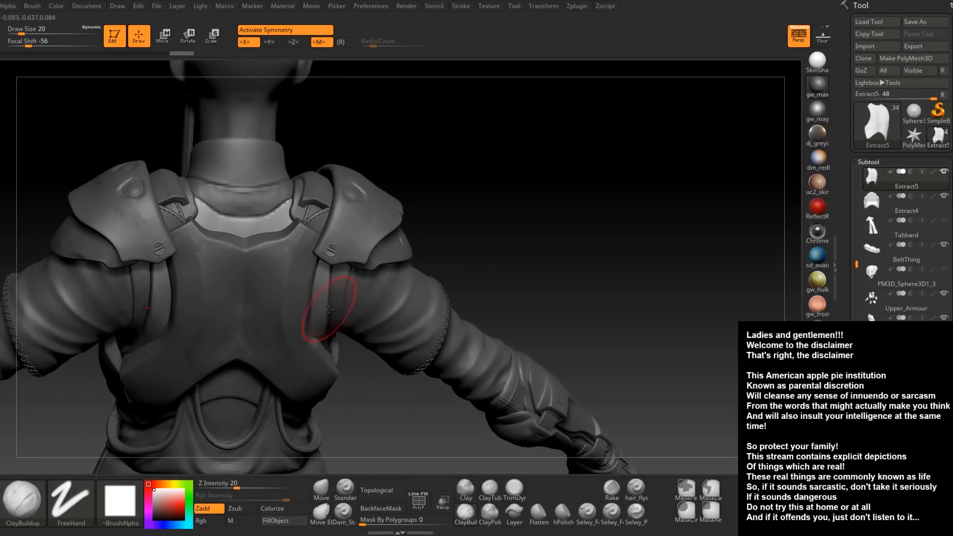
mouse_move(291, 214)
shift+mouse_down()
mouse_move(278, 233)
mouse_move(248, 238)
shift+mouse_up()
right_drag(297, 297, 350, 283)
shift+drag(169, 253, 157, 308)
alt+right_drag(128, 379, 263, 318)
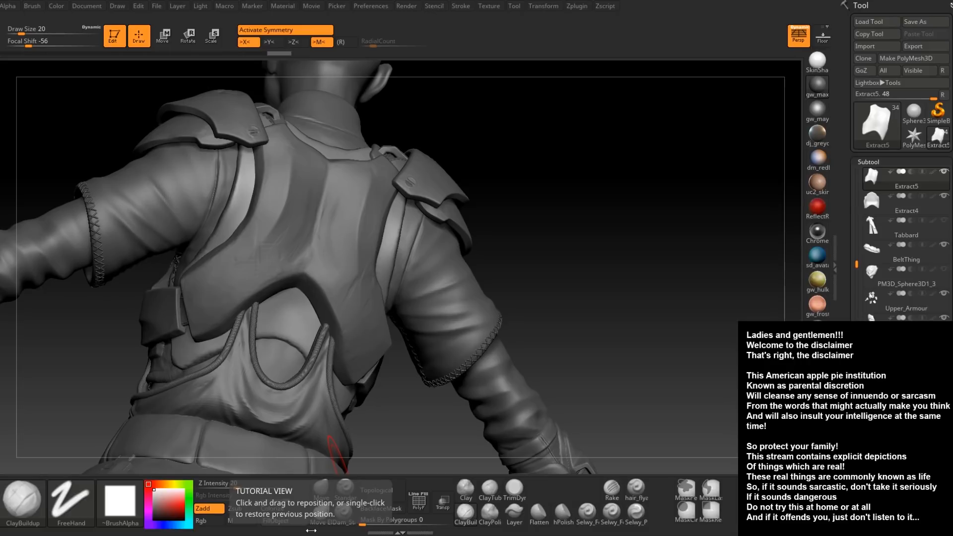
Save the project
right_drag(286, 292, 447, 337)
alt+right_drag(348, 215, 371, 175)
right_drag(301, 341, 277, 368)
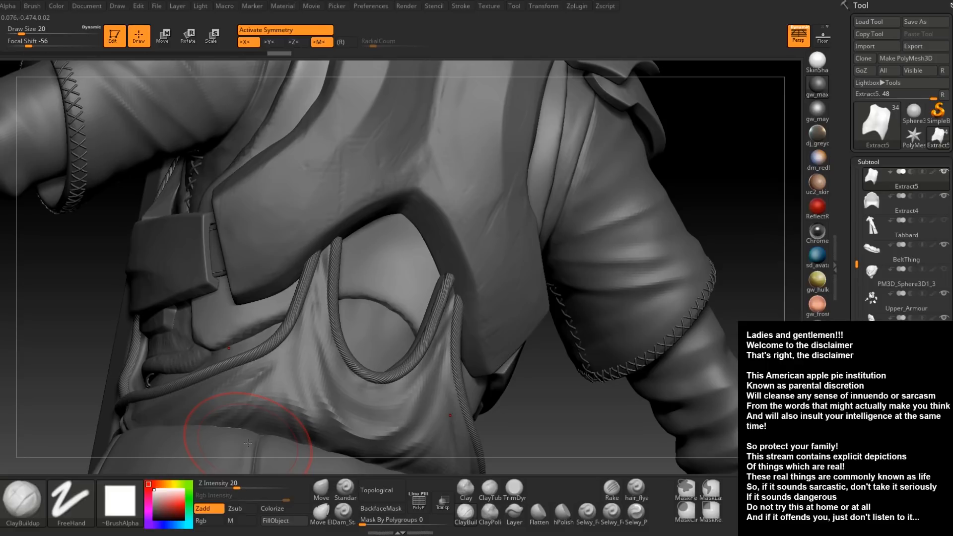
key(ctrl+s)
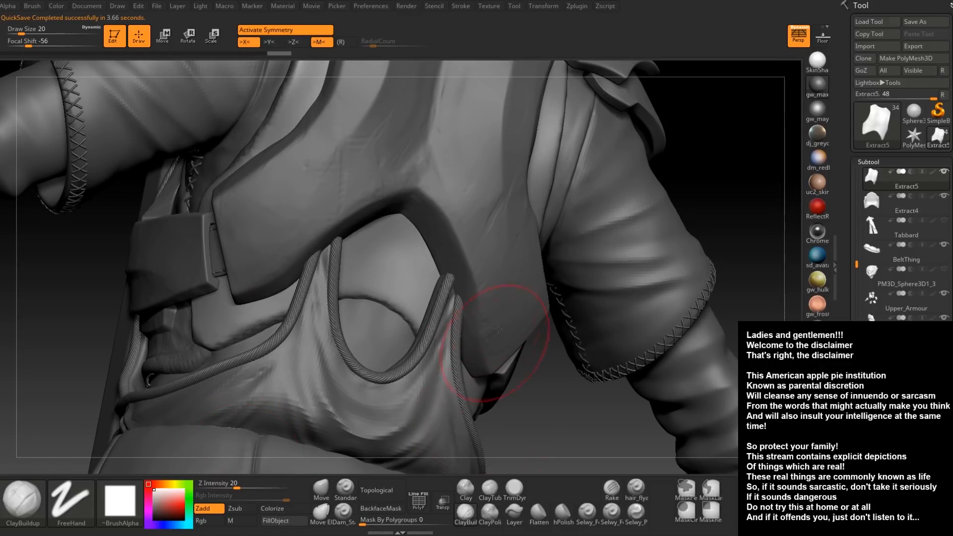
Choose the ryan_seam_fold brush and turn on transparency to expose Extract5's lower border
click(31, 512)
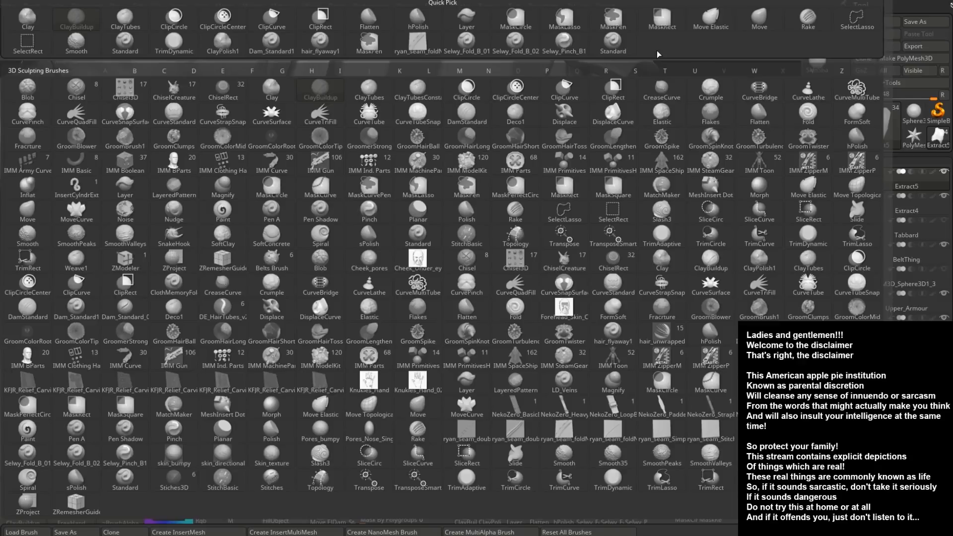
click(417, 44)
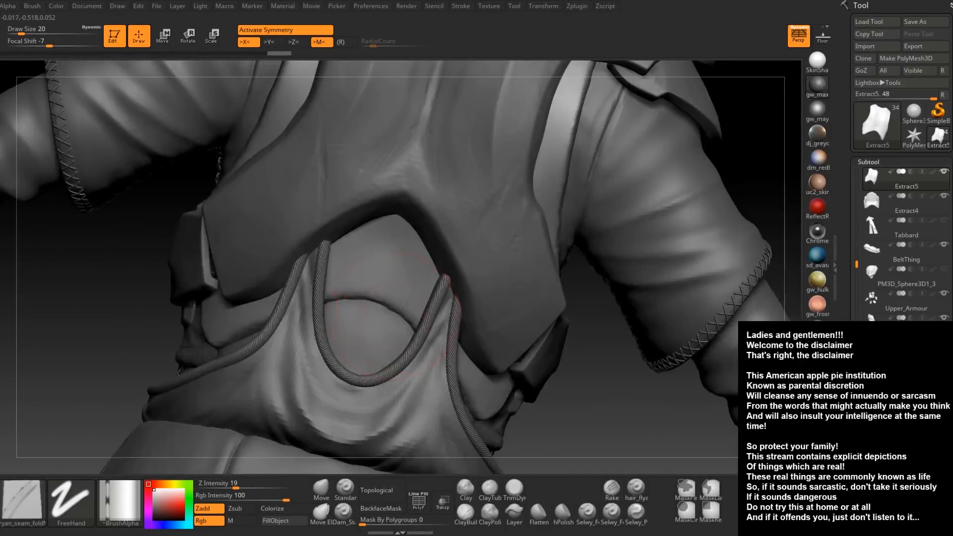
right_drag(406, 306, 501, 290)
right_drag(283, 318, 297, 342)
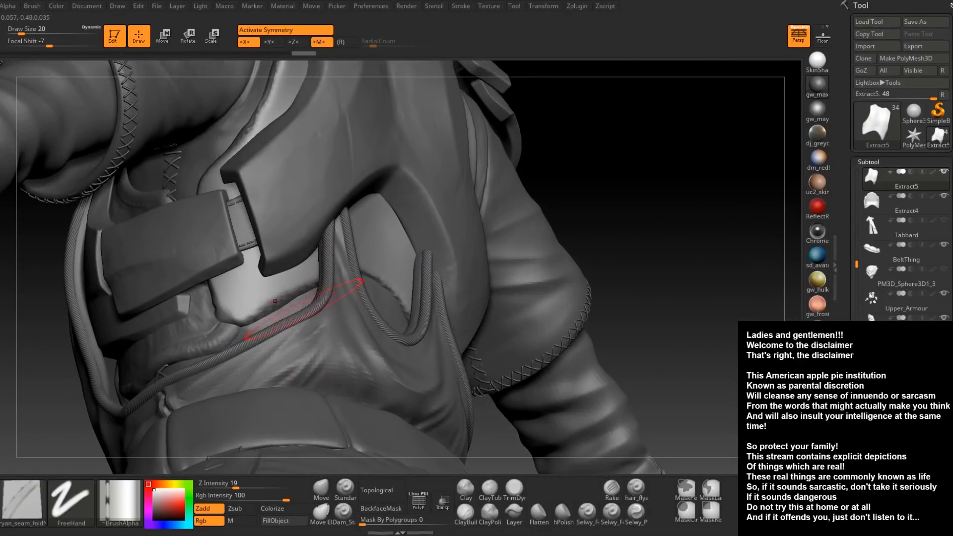
click(443, 511)
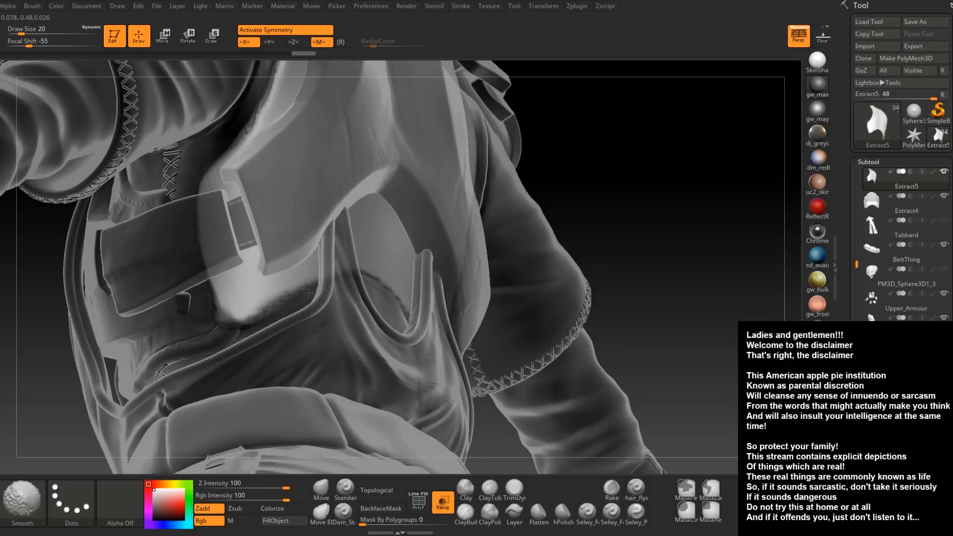
mouse_move(308, 293)
right_down()
mouse_move(317, 248)
mouse_move(330, 319)
right_up()
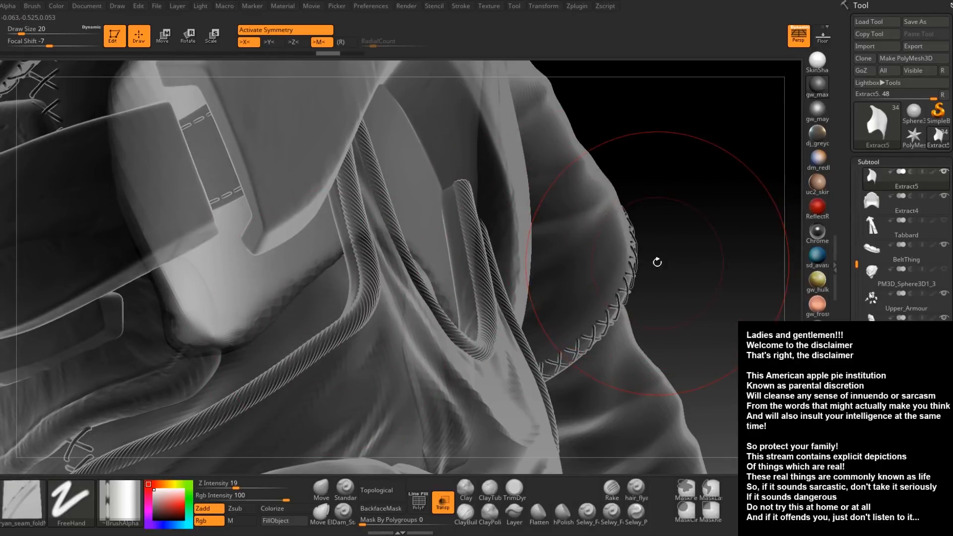
Undo the smoothing strokes on Extract5 and clear its mask
key(ctrl)
key(ctrl)
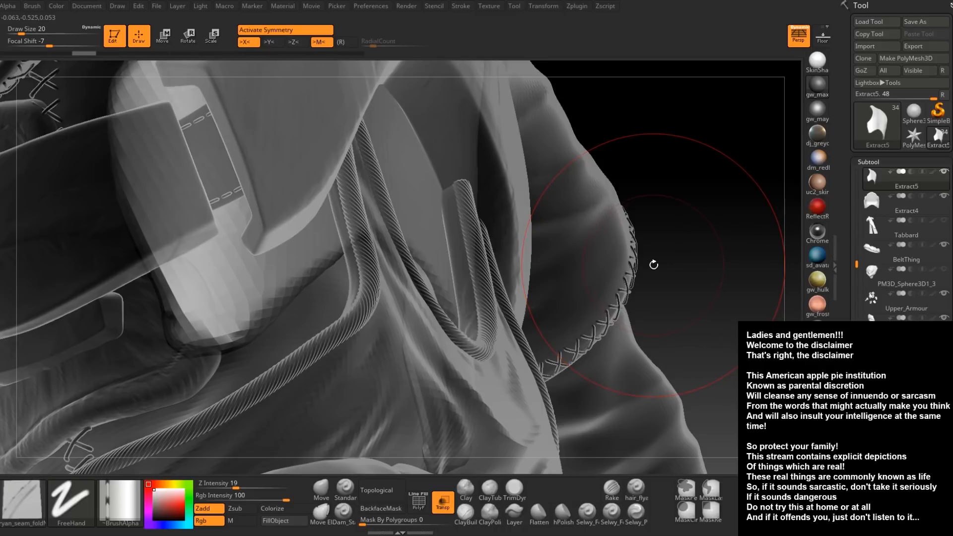
key(ctrl)
key(ctrl)
key(ctrl)
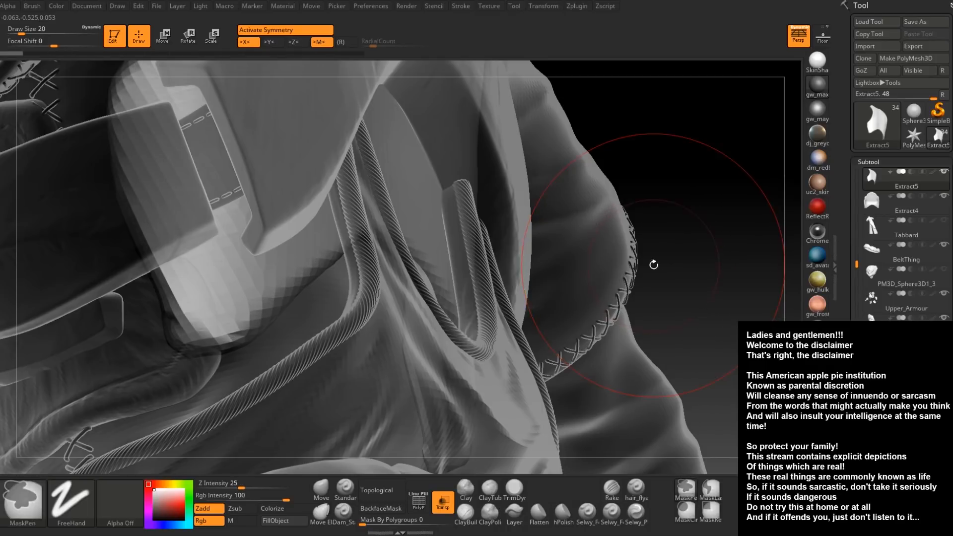
ctrl+drag(680, 272, 739, 219)
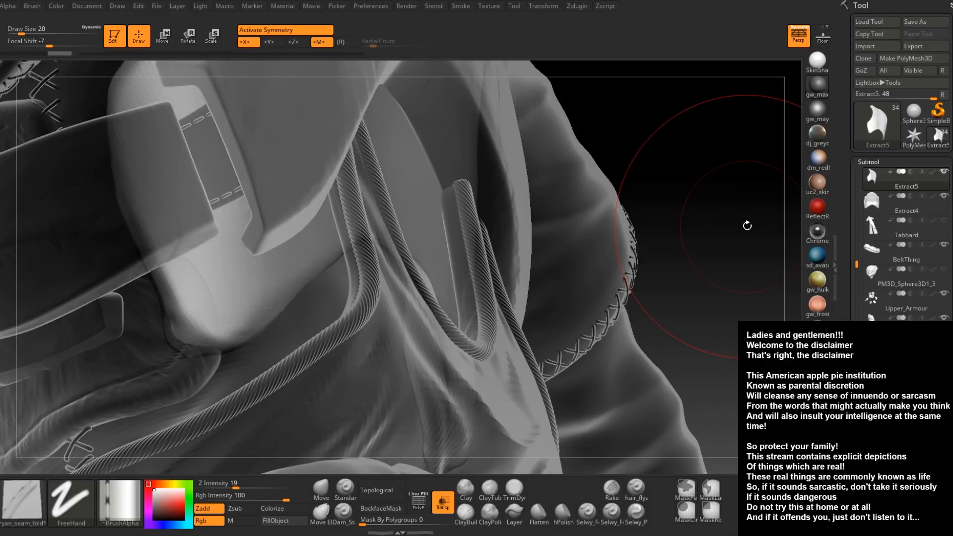
ctrl+right_drag(747, 226, 714, 146)
Smooth the unmasked lower border and upper back areas of Extract5 at draw size 20
mouse_move(426, 192)
right_down()
mouse_move(461, 208)
mouse_move(404, 307)
mouse_move(462, 313)
right_up()
mouse_move(407, 298)
shift+mouse_down()
mouse_move(277, 329)
mouse_move(287, 307)
shift+mouse_up()
mouse_move(348, 91)
right_down()
mouse_move(332, 106)
mouse_move(343, 223)
mouse_move(314, 245)
right_up()
shift+drag(315, 245, 415, 167)
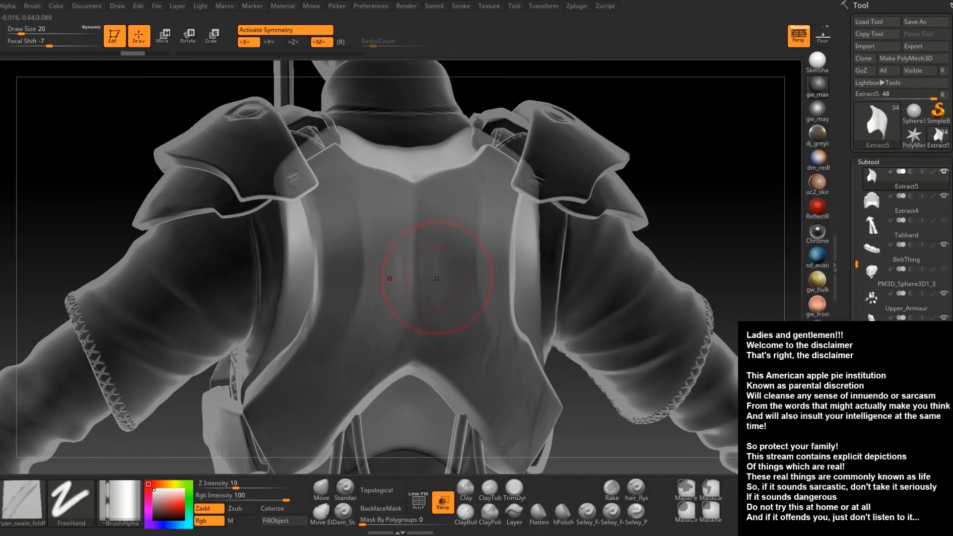
Try stitching Extract5's lower back border with the ryan_seam_fold brush at draw size 7
alt+right_drag(432, 355, 456, 266)
mouse_move(350, 278)
right_down()
mouse_move(389, 281)
mouse_move(415, 231)
right_up()
right_drag(382, 320, 388, 321)
key(space)
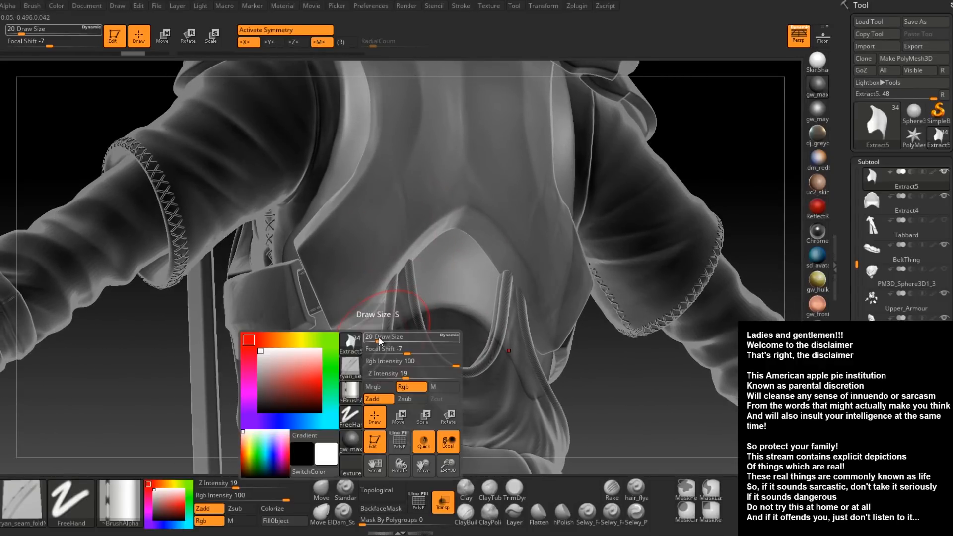
drag(378, 340, 373, 340)
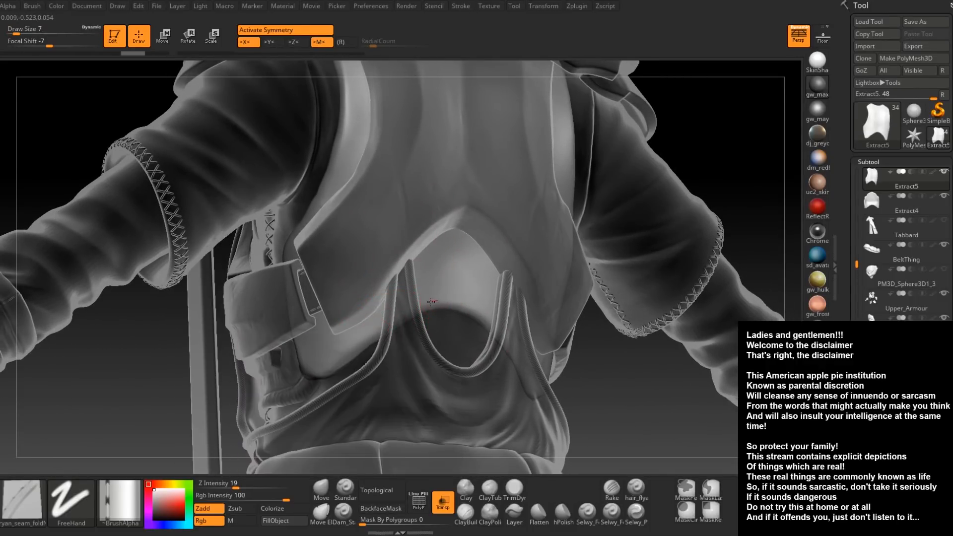
drag(356, 343, 354, 344)
key(ctrl+z)
drag(450, 300, 455, 301)
drag(512, 345, 486, 340)
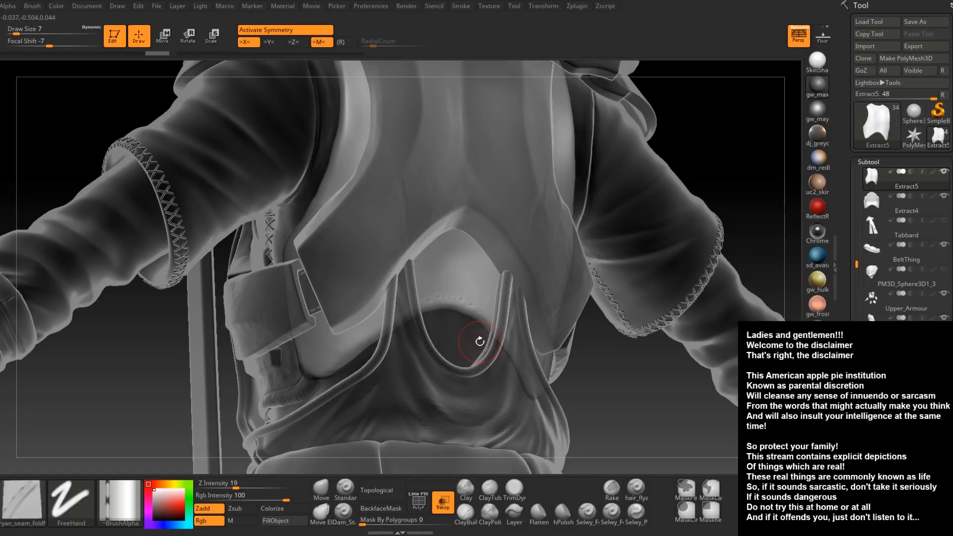
right_drag(480, 342, 425, 365)
key(ctrl+z)
Stitch a seam along Extract5's lower back border and around to the side with the ryan_seam_fold brush at draw size 6
key(space)
drag(447, 303, 437, 294)
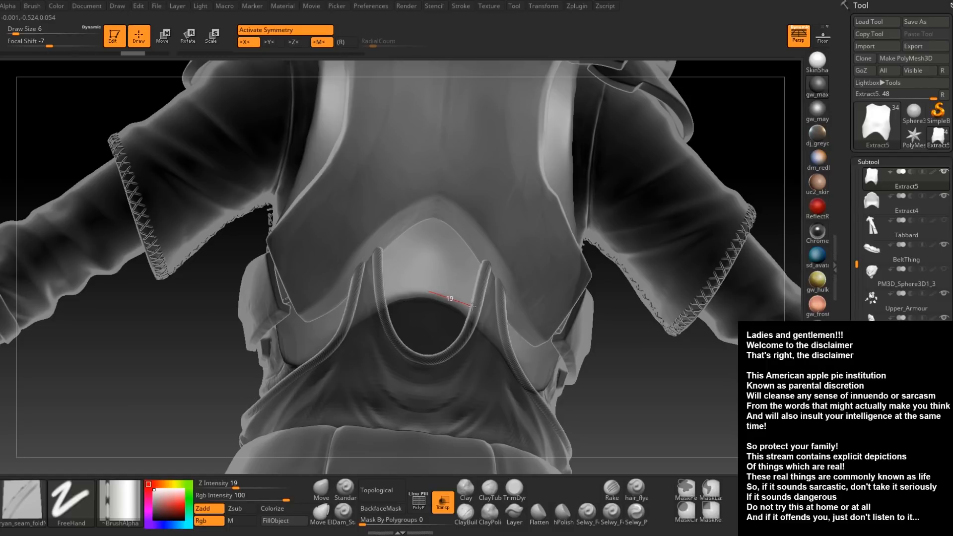
drag(489, 311, 510, 351)
drag(534, 388, 559, 429)
mouse_move(566, 422)
right_down()
mouse_move(540, 391)
mouse_move(494, 369)
right_up()
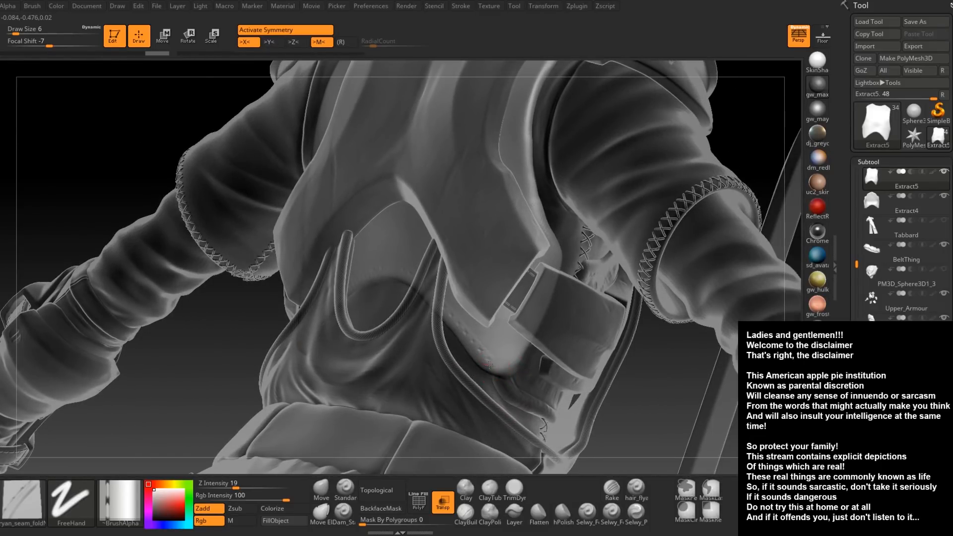
mouse_move(489, 364)
mouse_down()
mouse_move(541, 330)
mouse_move(554, 269)
mouse_up()
drag(571, 213, 573, 214)
Continue the seam stitching up Extract5's armhole border to the shoulder
alt+right_drag(577, 217, 538, 299)
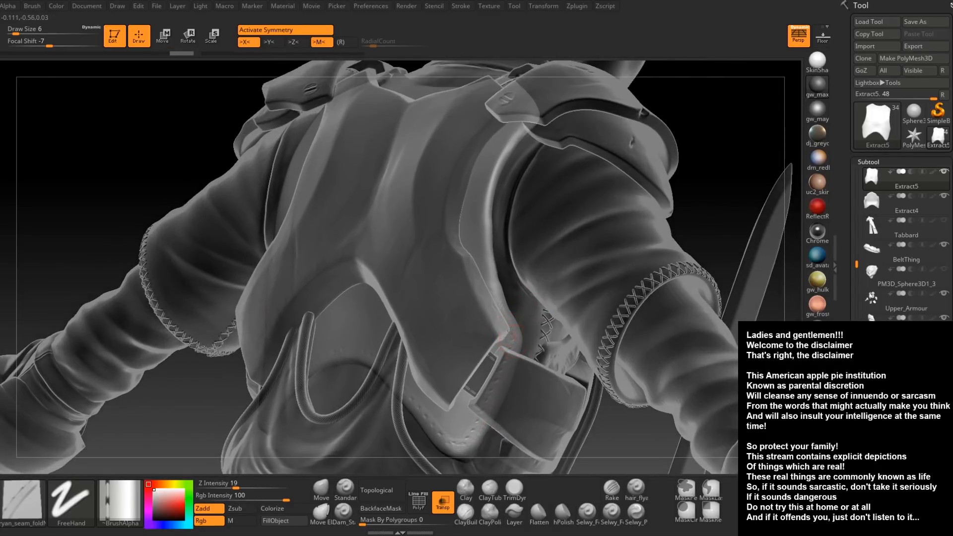
drag(489, 282, 476, 202)
drag(487, 165, 514, 128)
mouse_move(516, 132)
alt+right_down()
mouse_move(517, 271)
mouse_move(505, 302)
mouse_move(497, 297)
mouse_move(492, 333)
mouse_move(486, 321)
alt+right_up()
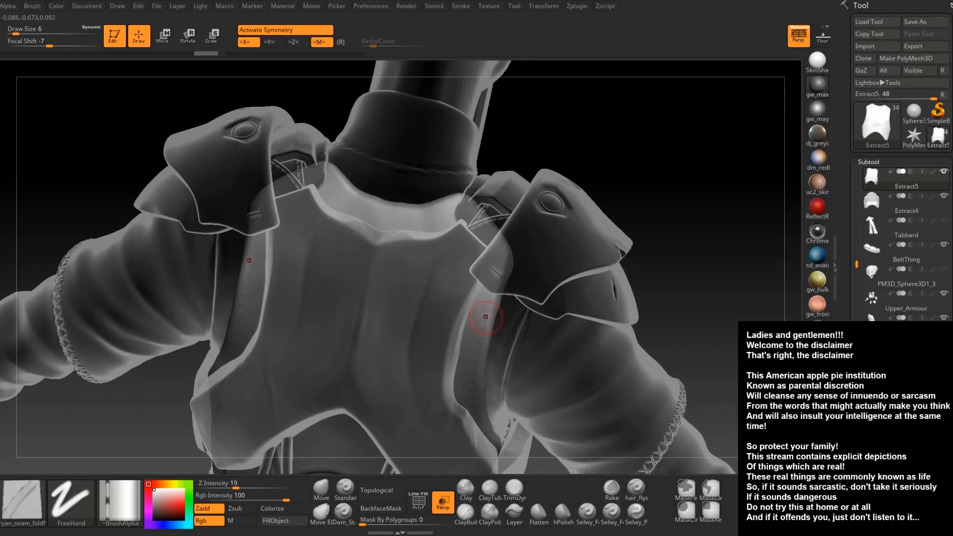
drag(500, 262, 517, 217)
Stitch the same seam along Extract5's back neckline border
mouse_move(457, 172)
mouse_down()
mouse_move(456, 180)
mouse_move(425, 157)
mouse_up()
right_drag(469, 186, 466, 214)
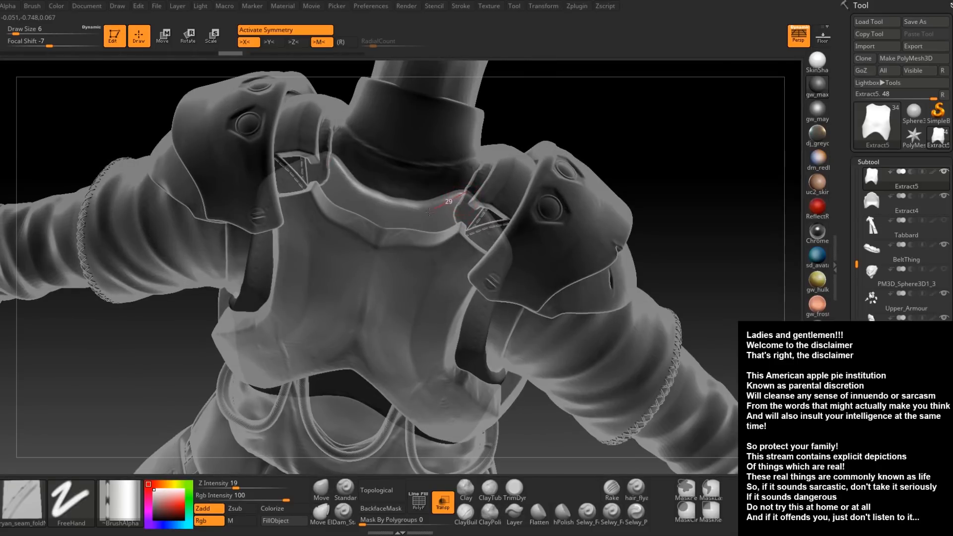
mouse_move(404, 220)
mouse_down()
mouse_move(389, 225)
mouse_move(338, 166)
mouse_up()
mouse_move(427, 268)
right_down()
mouse_move(457, 304)
mouse_move(446, 317)
mouse_move(469, 263)
right_up()
Carve a groove beside the armhole seam of Extract5 with the Dam_Standard brush at draw size 3
click(344, 511)
mouse_move(340, 324)
right_down()
mouse_move(380, 303)
mouse_move(397, 365)
mouse_move(339, 219)
right_up()
key(s)
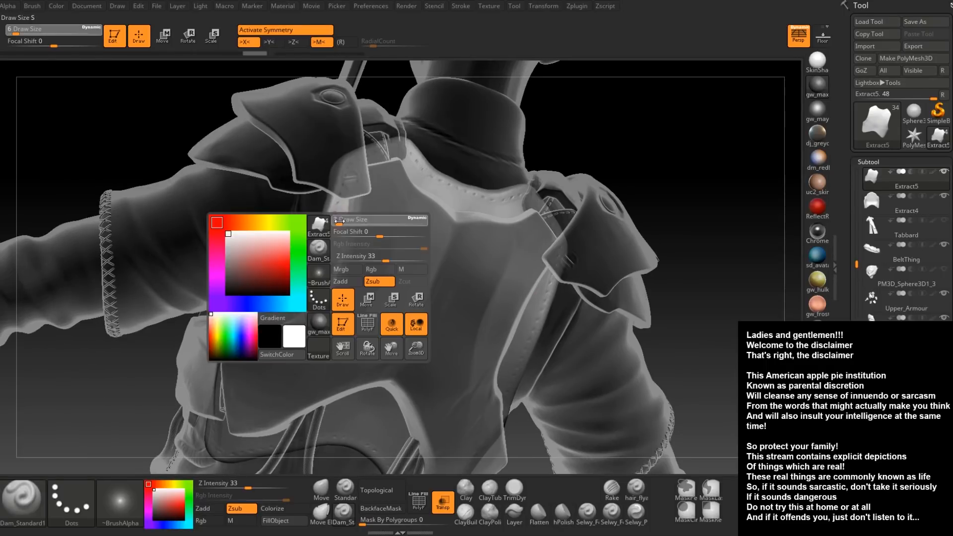
click(339, 221)
drag(342, 200, 322, 256)
mouse_move(326, 244)
right_down()
mouse_move(329, 227)
mouse_move(324, 255)
mouse_move(337, 253)
right_up()
drag(302, 298, 276, 326)
right_drag(285, 317, 326, 265)
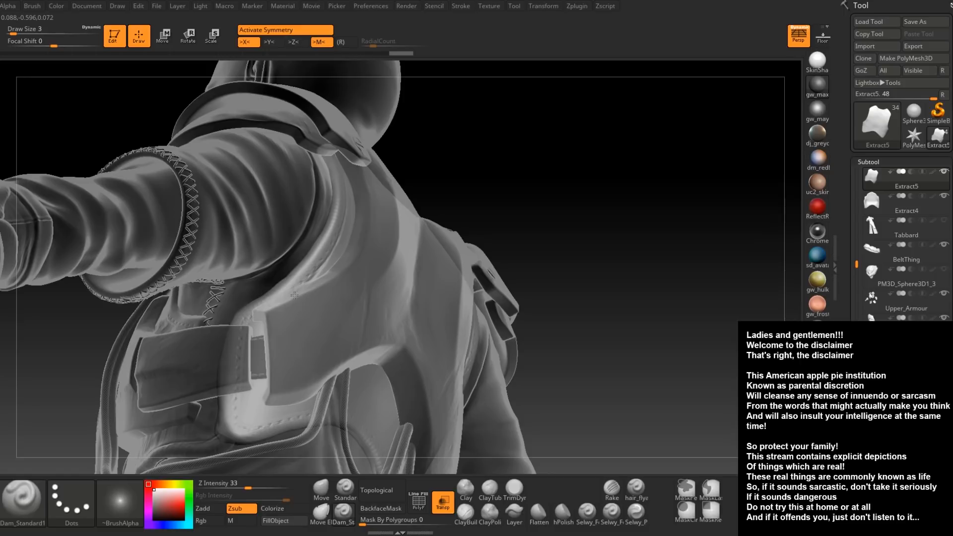
Carve the groove along the seams of Extract5's lower border and back neckline
mouse_move(240, 419)
right_down()
mouse_move(269, 324)
mouse_move(256, 342)
right_up()
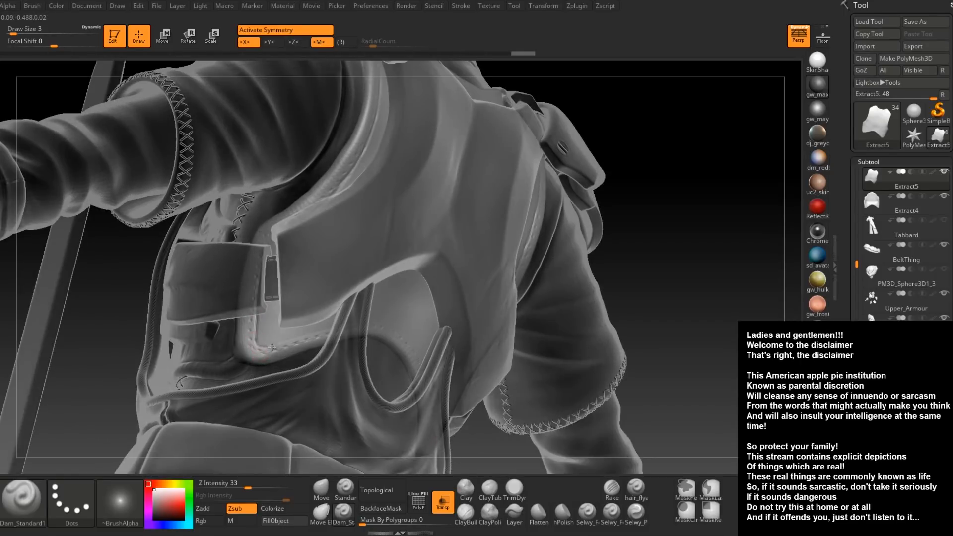
right_drag(315, 330, 334, 329)
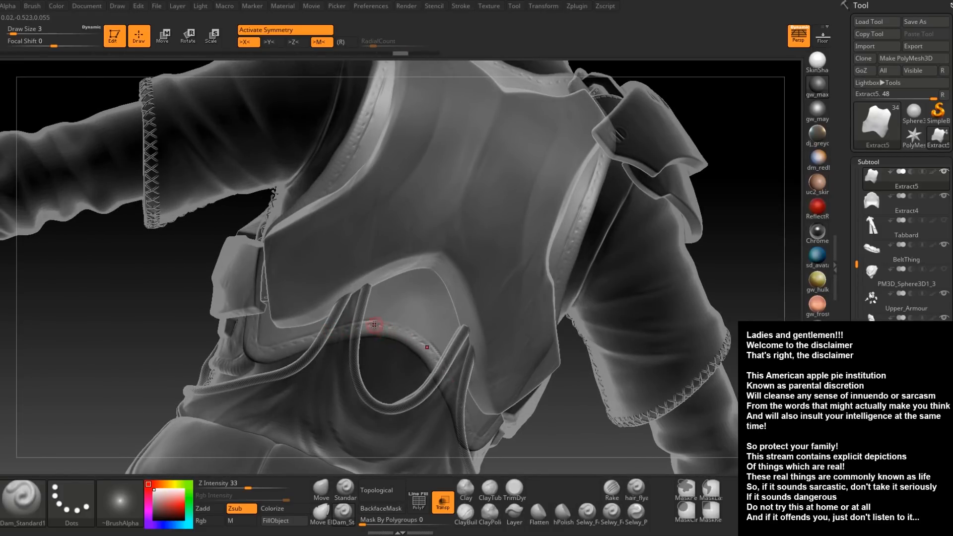
right_drag(403, 326, 329, 233)
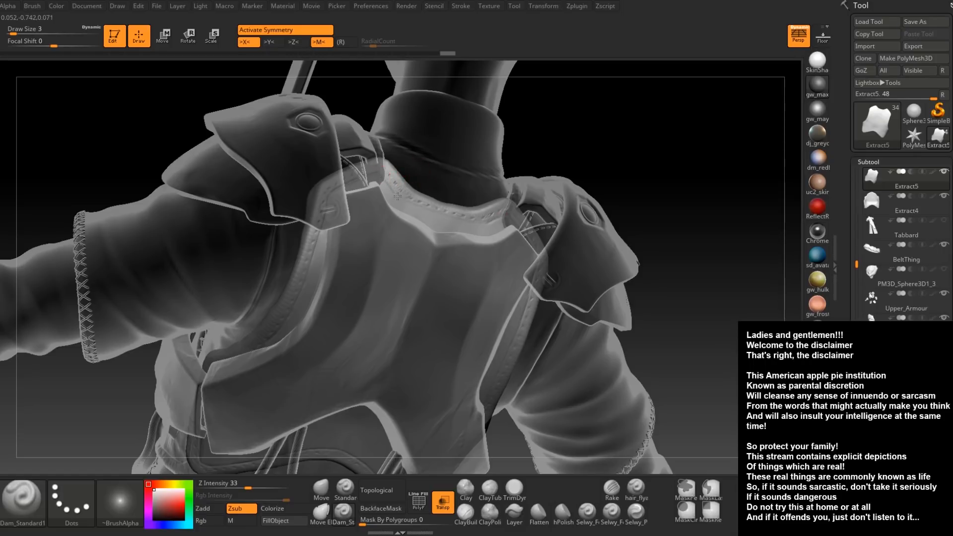
right_drag(440, 234, 427, 258)
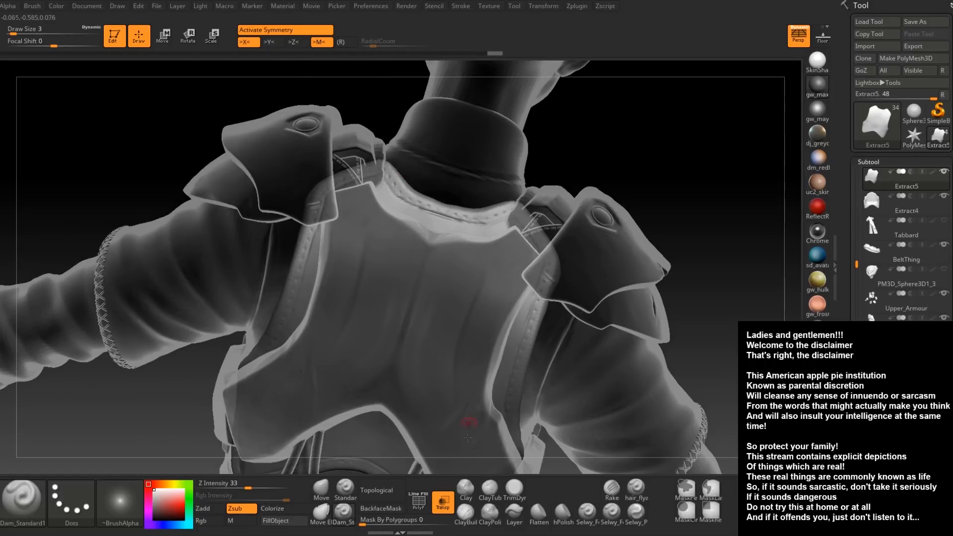
Build up small wrinkles along Extract5's neckline and armhole borders with the ClayBuildup brush at draw size 5
click(465, 511)
right_drag(481, 238, 498, 243)
key(space)
click(498, 238)
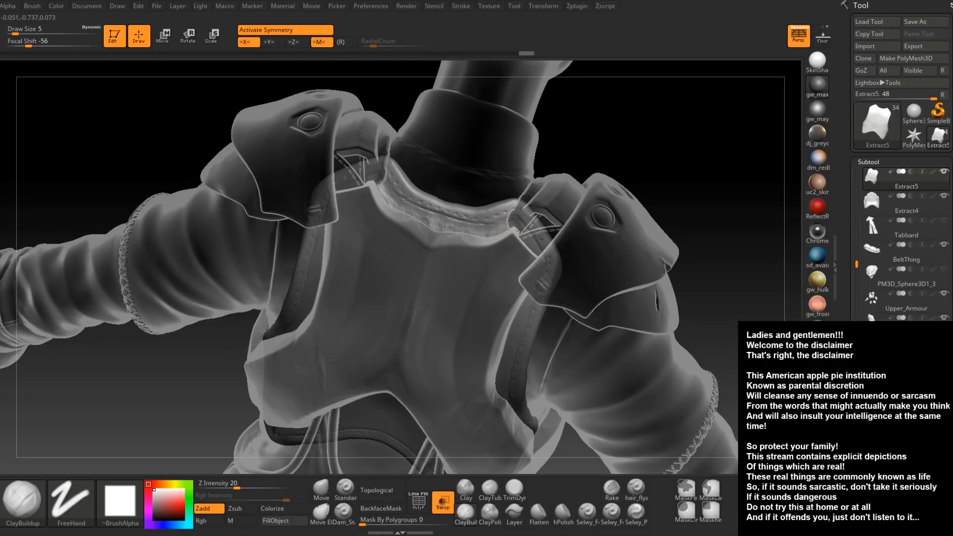
right_drag(521, 231, 528, 244)
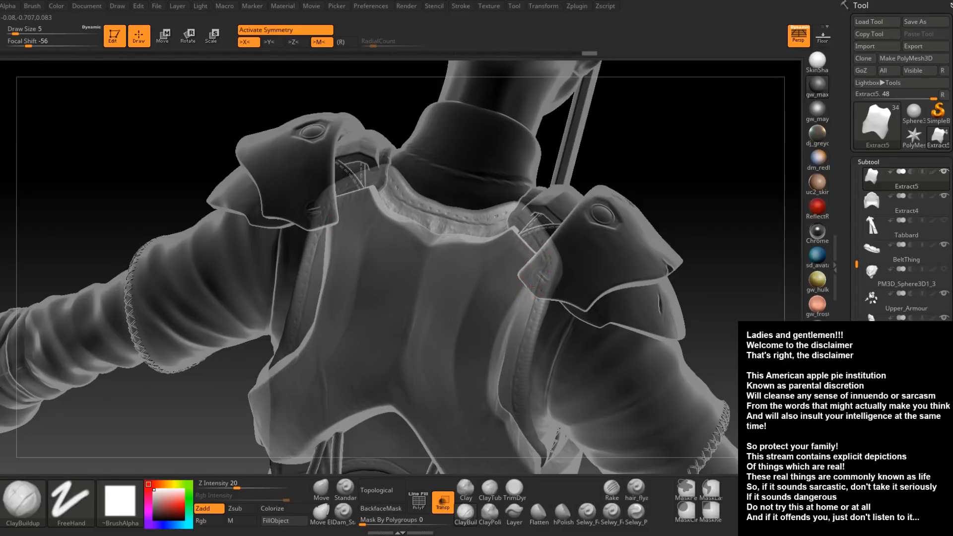
right_drag(520, 320, 526, 286)
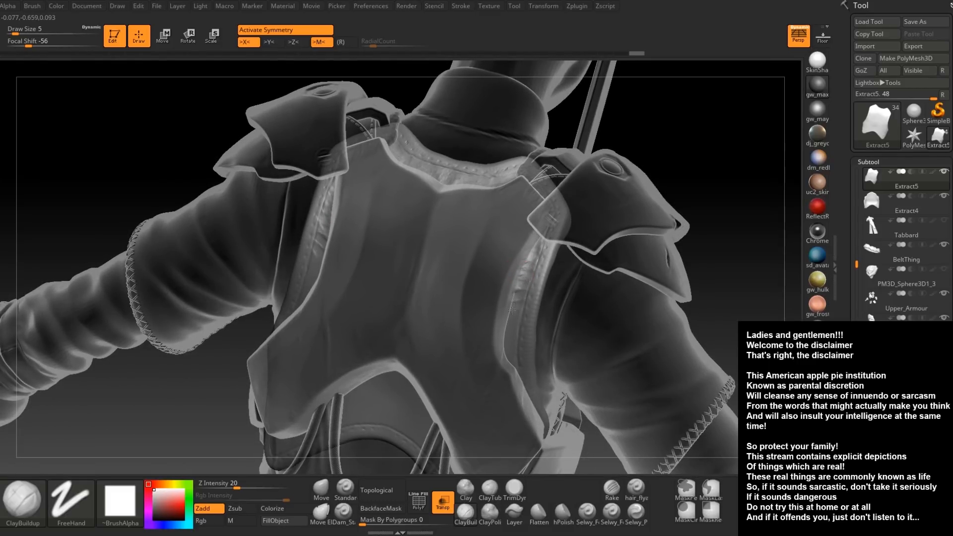
Roughen the upper back of Extract5 near the shoulders with ClayBuildup strokes at draw size 9
mouse_move(524, 295)
right_down()
mouse_move(538, 275)
mouse_move(510, 280)
mouse_move(530, 318)
mouse_move(493, 277)
mouse_move(485, 289)
right_up()
key(space)
click(494, 287)
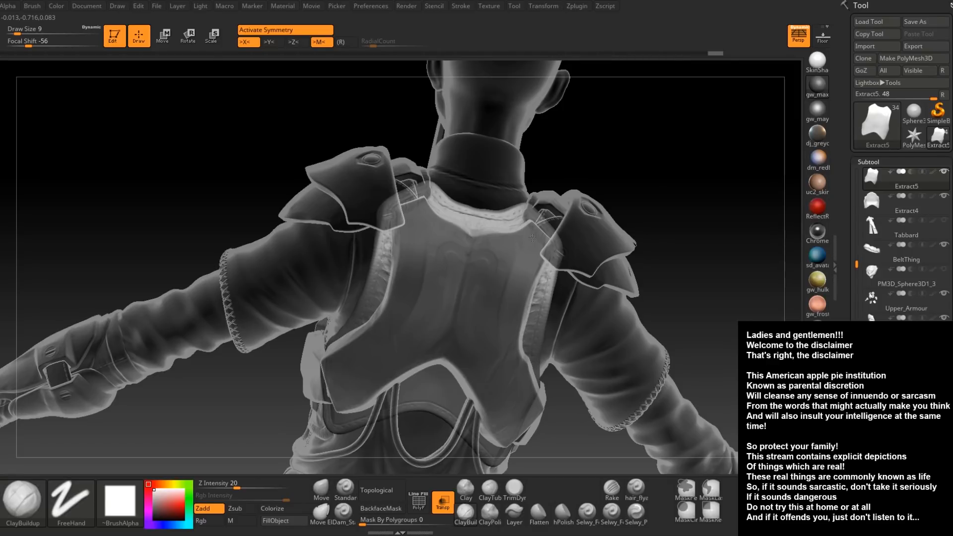
drag(546, 245, 525, 249)
right_drag(501, 250, 481, 244)
mouse_move(491, 239)
mouse_down()
mouse_move(467, 253)
mouse_move(542, 263)
mouse_up()
right_drag(542, 263, 531, 266)
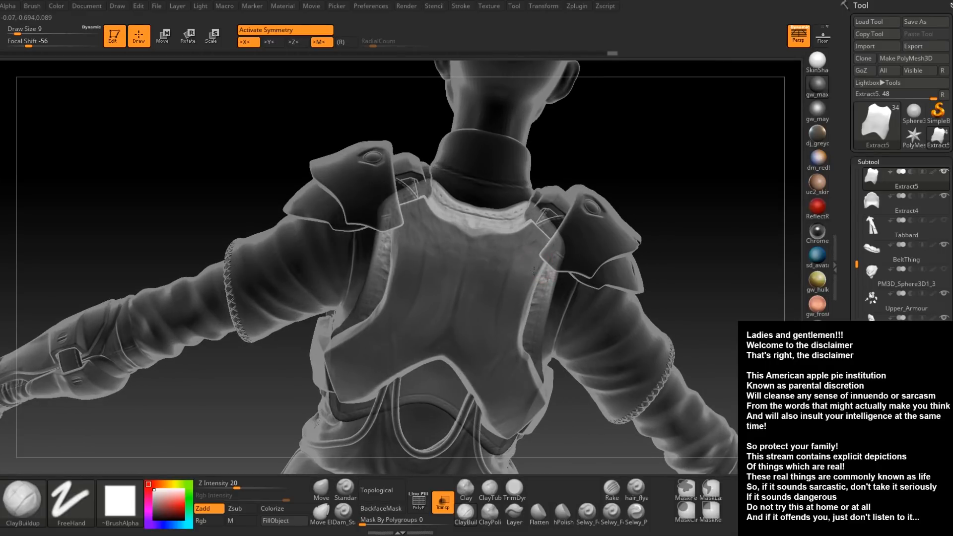
Extend the ClayBuildup surface texture over the shoulder blade areas of Extract5
drag(501, 262, 462, 266)
right_drag(496, 268, 476, 269)
drag(490, 276, 504, 290)
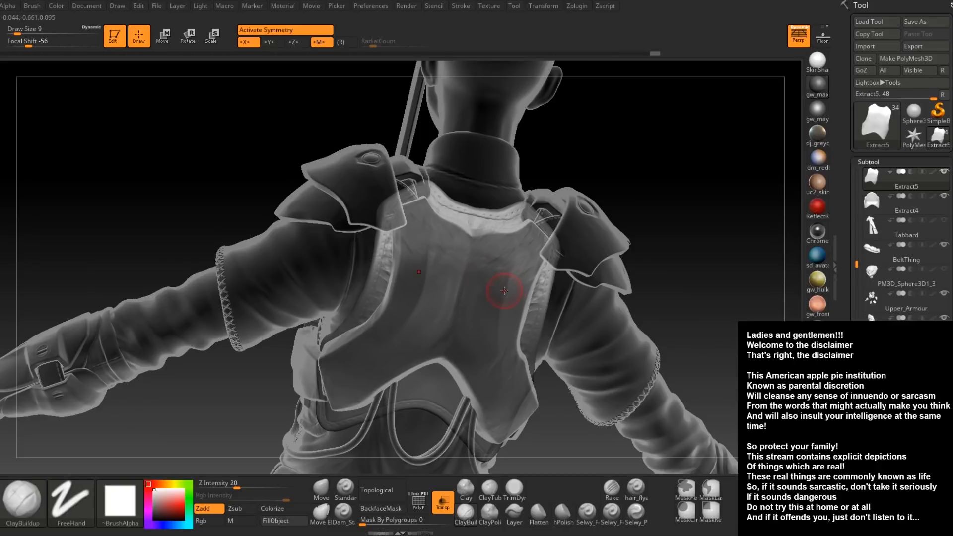
right_drag(500, 297, 505, 272)
drag(504, 272, 510, 318)
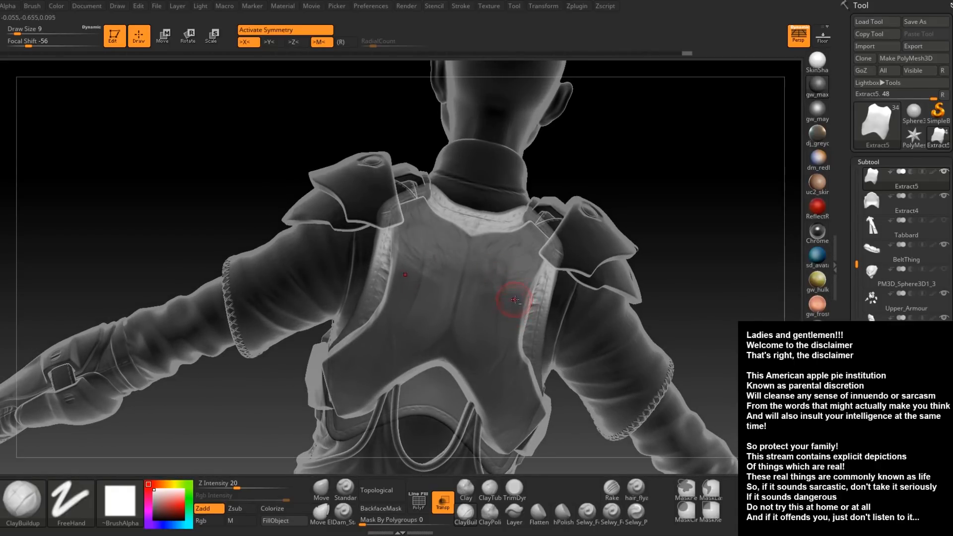
drag(489, 285, 478, 337)
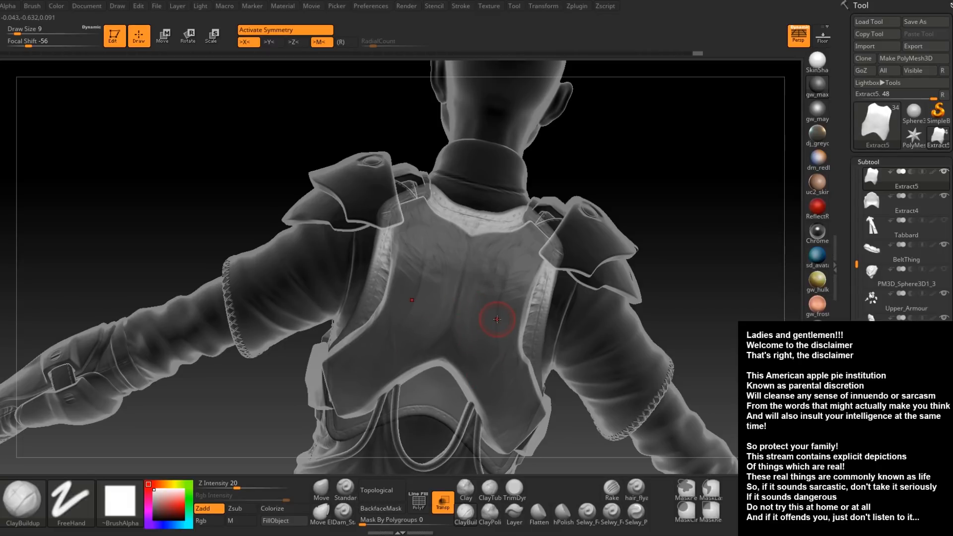
Texture the middle of Extract5's back and its side borders with ClayBuildup strokes
alt+right_drag(523, 303, 501, 261)
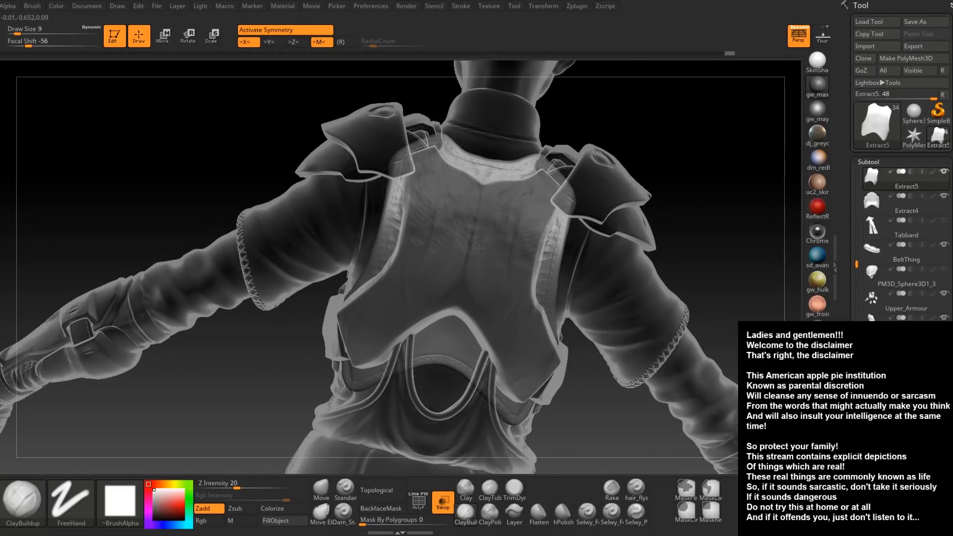
right_drag(447, 287, 478, 263)
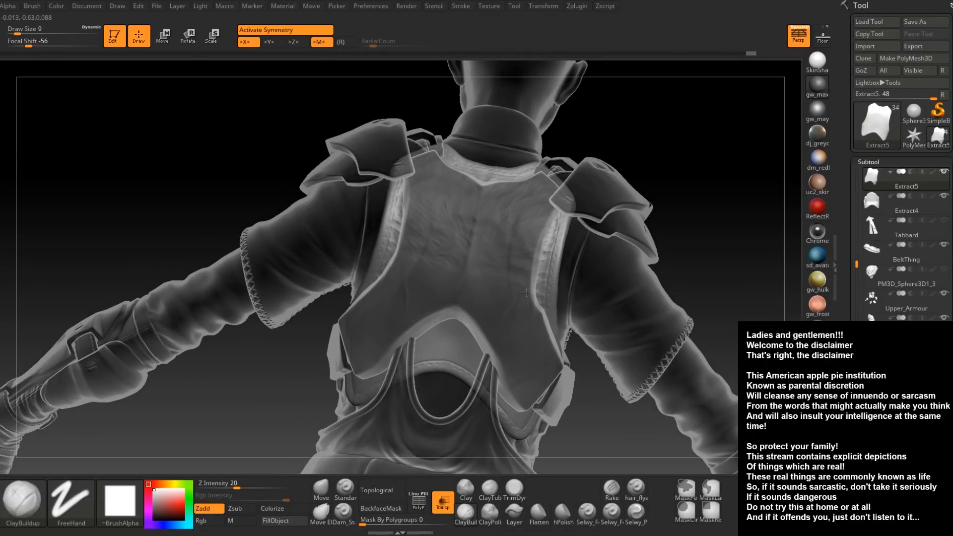
right_drag(527, 288, 529, 289)
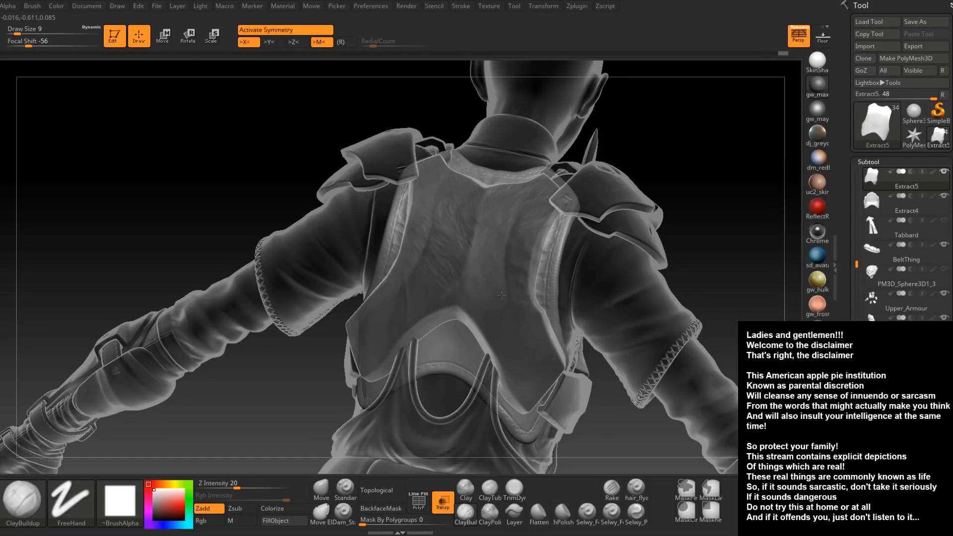
right_drag(489, 298, 519, 282)
mouse_move(543, 329)
right_down()
mouse_move(529, 324)
mouse_move(538, 320)
right_up()
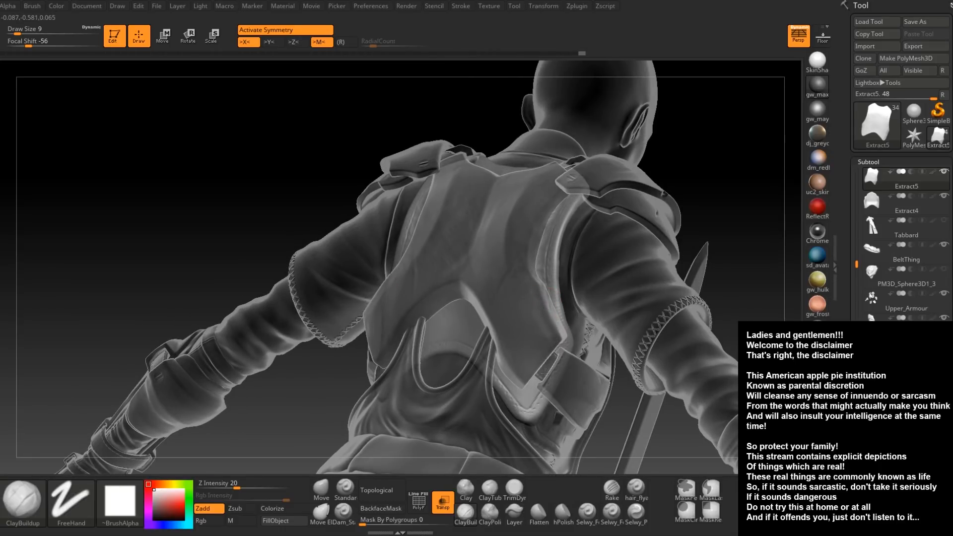
right_drag(517, 391, 512, 383)
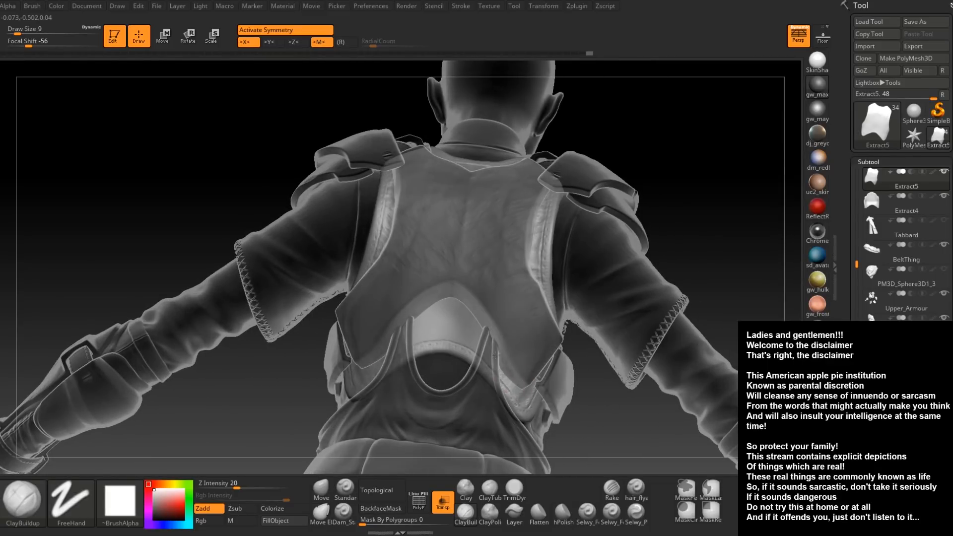
Add ClayBuildup wrinkles to the exposed lower back area of Extract5 above its bottom border
mouse_move(477, 342)
mouse_down()
mouse_move(450, 330)
mouse_move(455, 314)
mouse_move(475, 310)
mouse_move(477, 338)
mouse_move(449, 319)
mouse_move(451, 334)
mouse_move(464, 325)
mouse_up()
mouse_move(466, 327)
right_down()
mouse_move(471, 342)
mouse_move(461, 328)
right_up()
drag(467, 313, 477, 325)
mouse_move(479, 330)
right_down()
mouse_move(484, 317)
mouse_move(418, 290)
right_up()
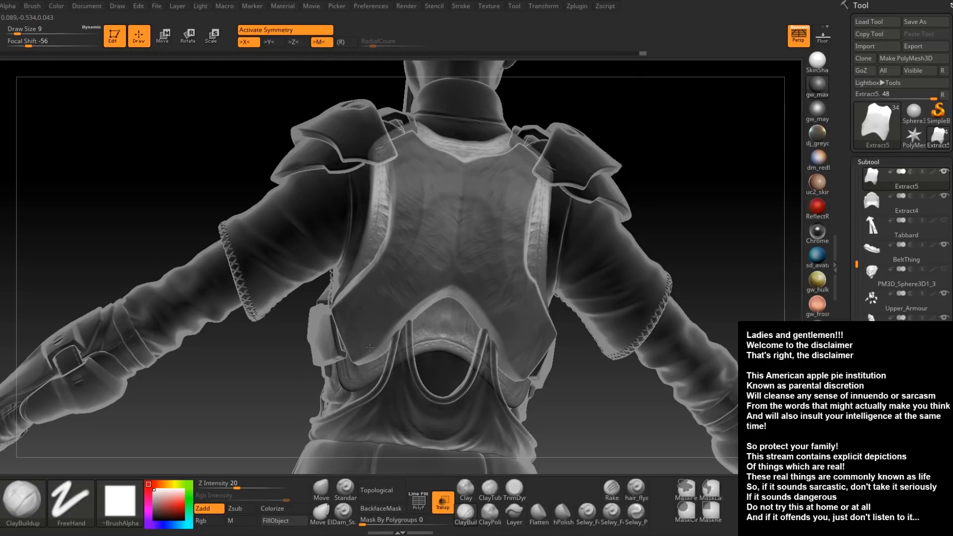
Texture the remaining lower back and flank areas of Extract5 beneath the transparent back armour with ClayBuildup
drag(392, 328, 411, 317)
right_drag(411, 317, 442, 293)
drag(430, 303, 397, 316)
right_drag(397, 317, 493, 291)
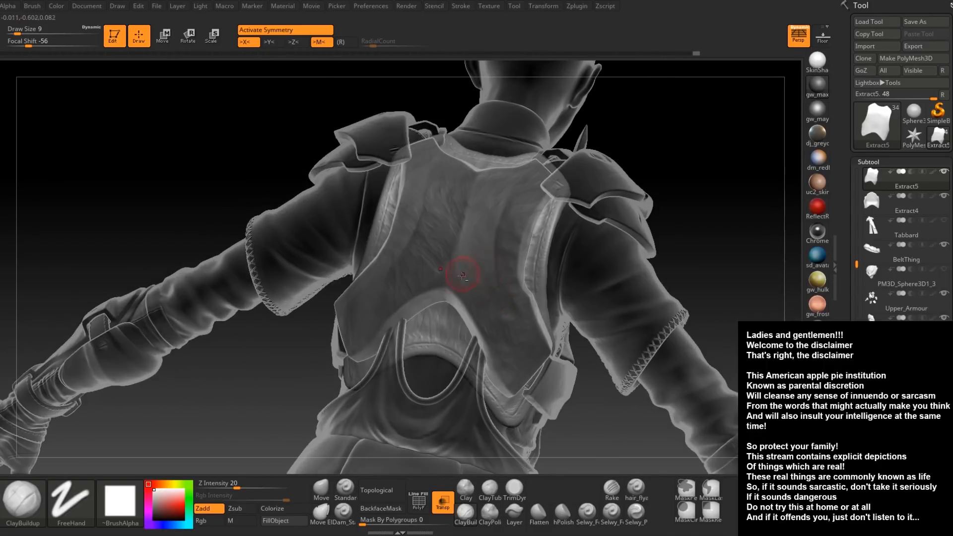
drag(456, 289, 440, 292)
mouse_move(439, 292)
right_down()
mouse_move(469, 281)
mouse_move(472, 250)
mouse_move(505, 311)
mouse_move(526, 223)
right_up()
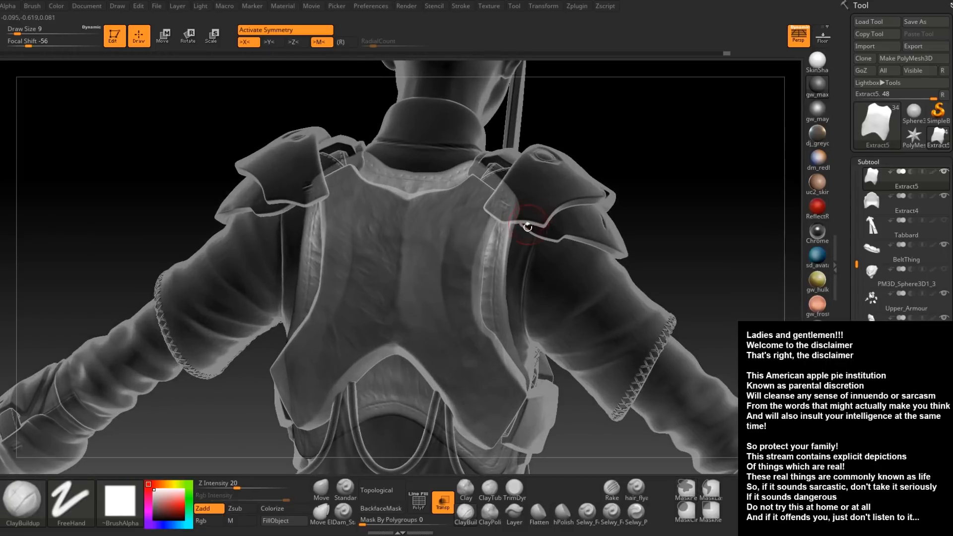
Cut fine creases along Extract5's back neckline with the Dam_Standard brush at draw size 4
click(343, 513)
right_drag(387, 224, 379, 203)
key(space)
click(373, 215)
right_drag(372, 214, 373, 216)
key(space)
click(372, 217)
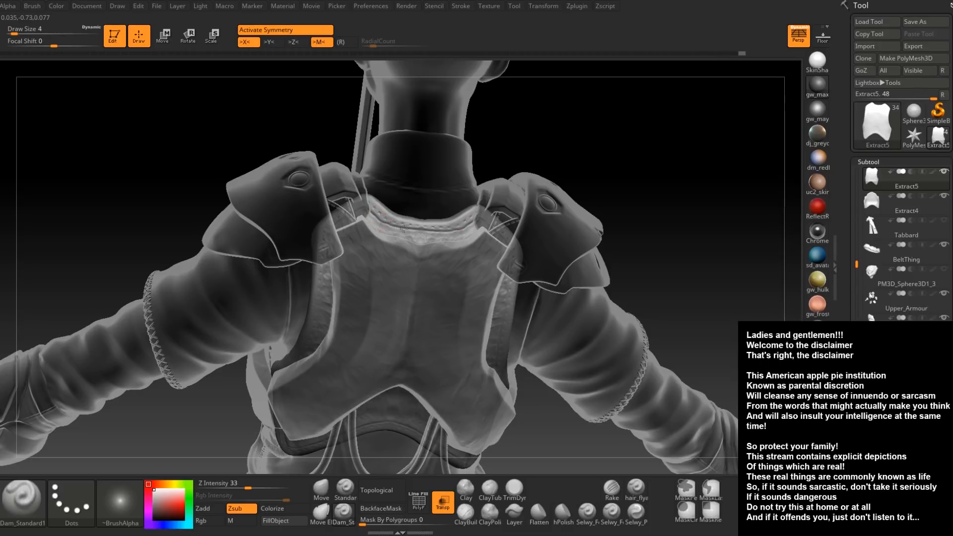
drag(449, 231, 469, 228)
right_drag(479, 227, 464, 225)
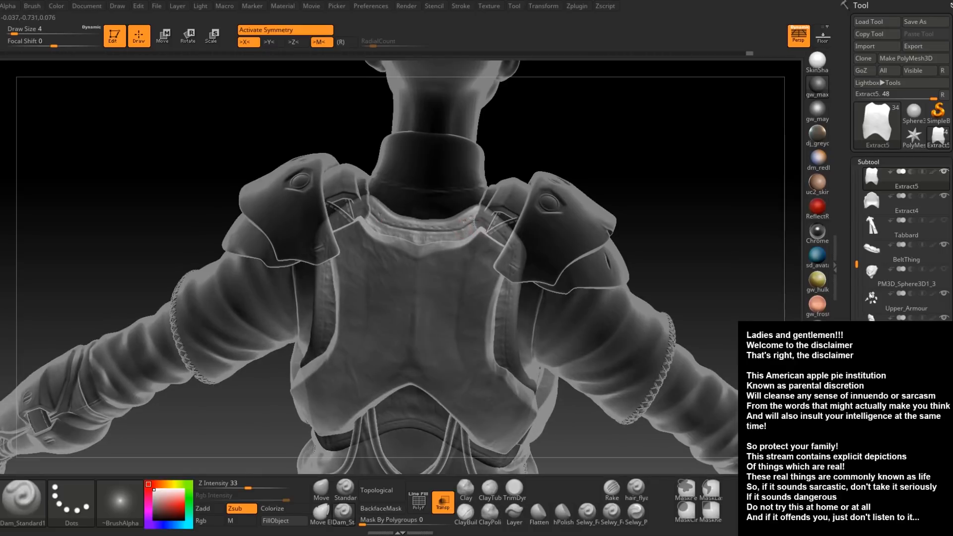
drag(483, 219, 486, 219)
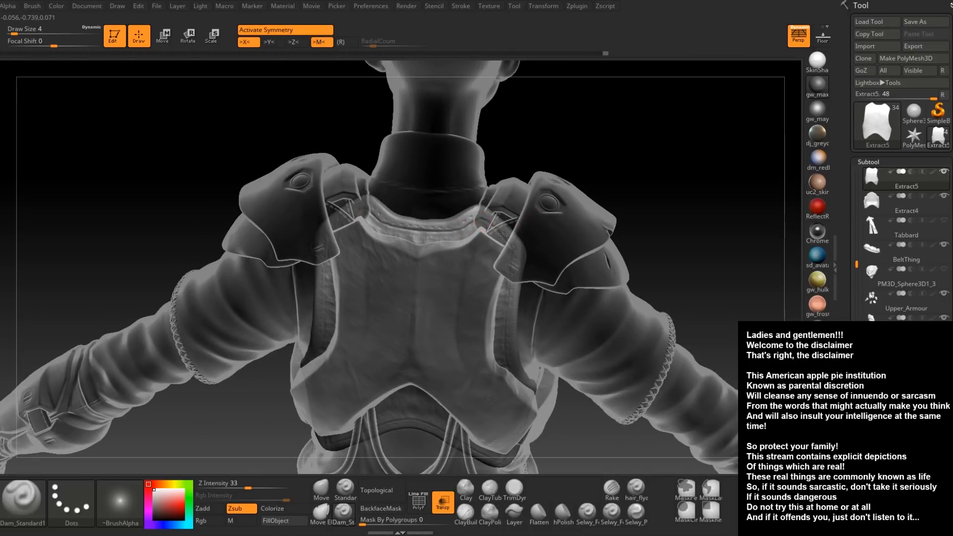
Cut fine Dam_Standard creases down Extract5's side border on the back, as far as the waist strap
right_drag(515, 242, 513, 256)
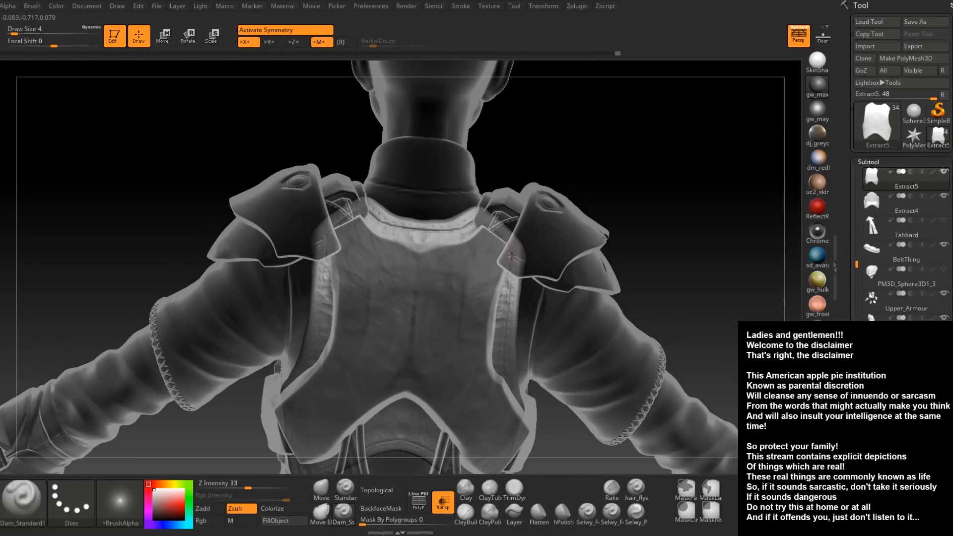
mouse_move(506, 296)
mouse_down()
mouse_move(513, 259)
mouse_move(507, 308)
mouse_up()
right_drag(505, 370, 494, 295)
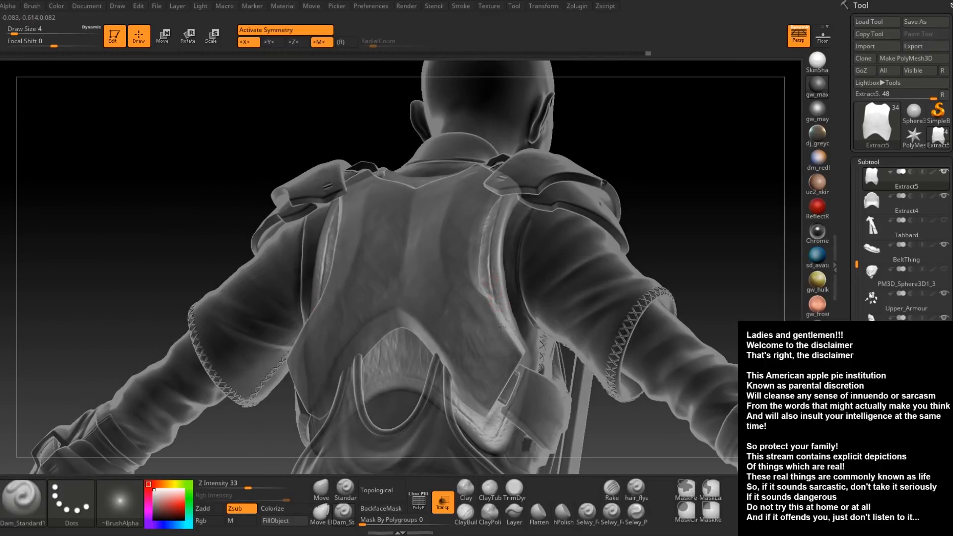
right_drag(519, 350, 494, 330)
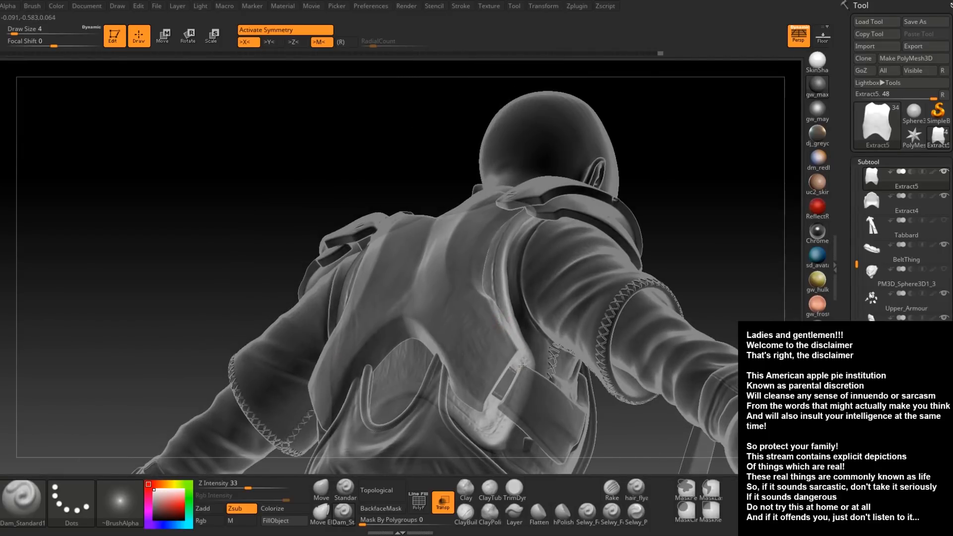
drag(524, 353, 518, 371)
drag(503, 416, 488, 428)
Cut Dam_Standard creases along Extract5's bottom border from the flank across to the middle of the lower back
right_drag(488, 428, 372, 379)
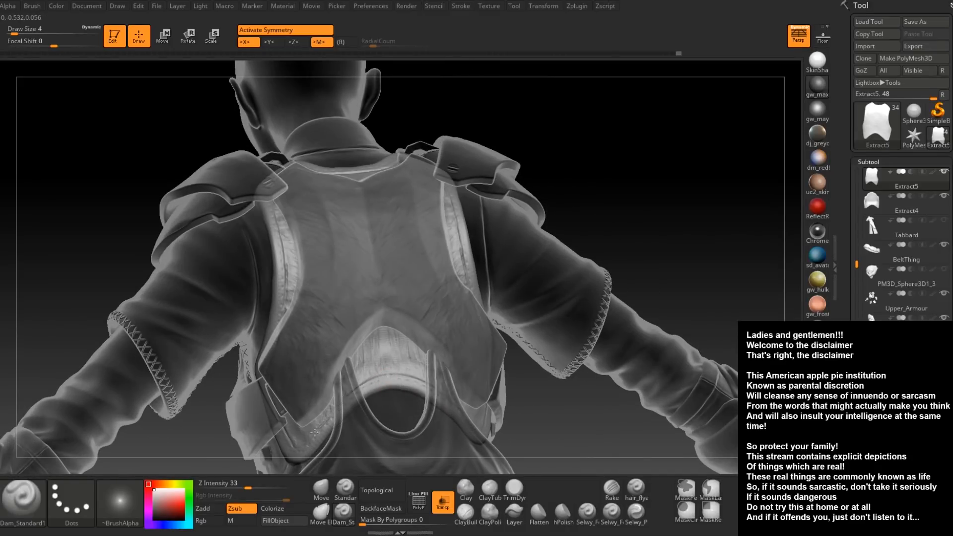
drag(312, 436, 304, 442)
drag(338, 408, 319, 426)
drag(366, 379, 392, 372)
right_drag(403, 369, 394, 377)
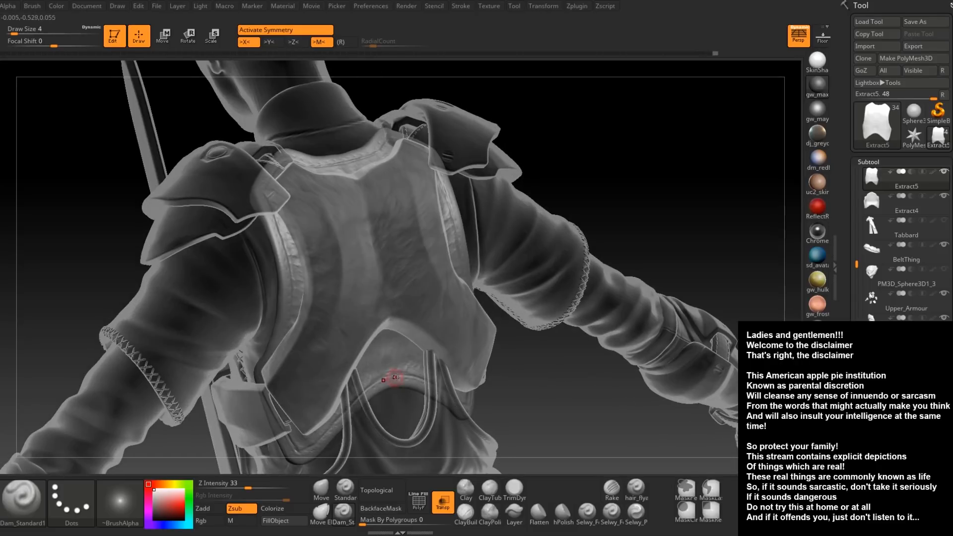
drag(390, 376, 395, 375)
mouse_move(395, 376)
right_down()
mouse_move(401, 394)
mouse_move(418, 387)
mouse_move(406, 392)
mouse_move(419, 408)
right_up()
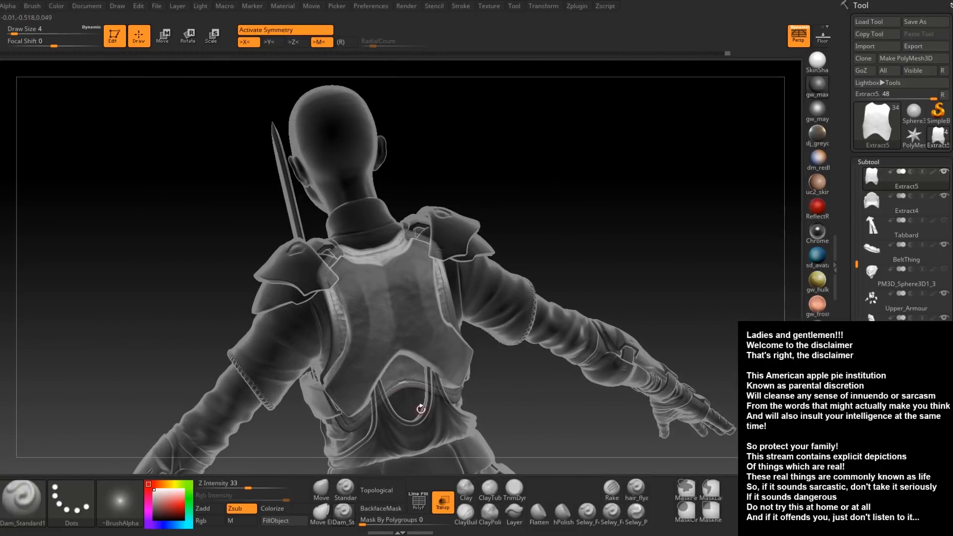
Turn off transparency and make the Extract4 lining beneath the thigh armour plates the active subtool
click(449, 504)
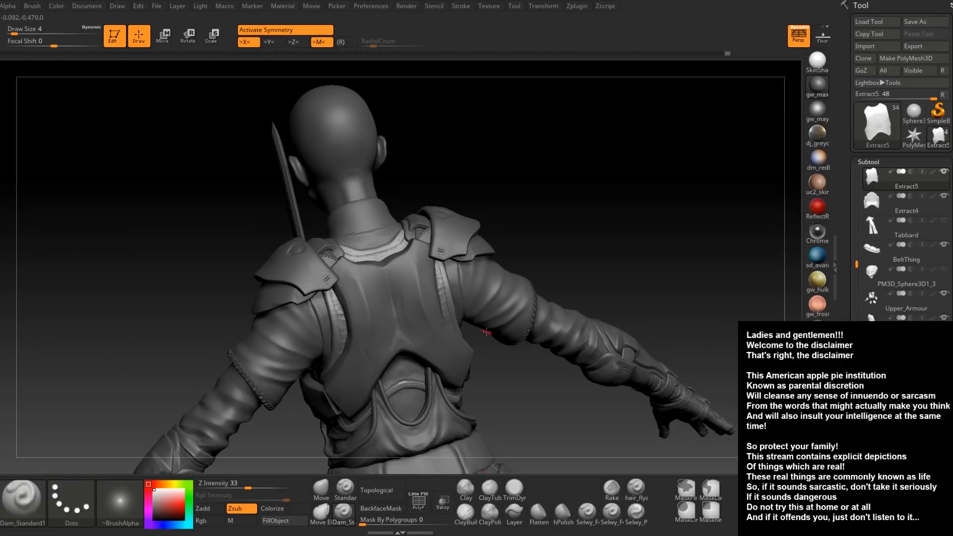
right_drag(486, 331, 435, 341)
alt+click(425, 329)
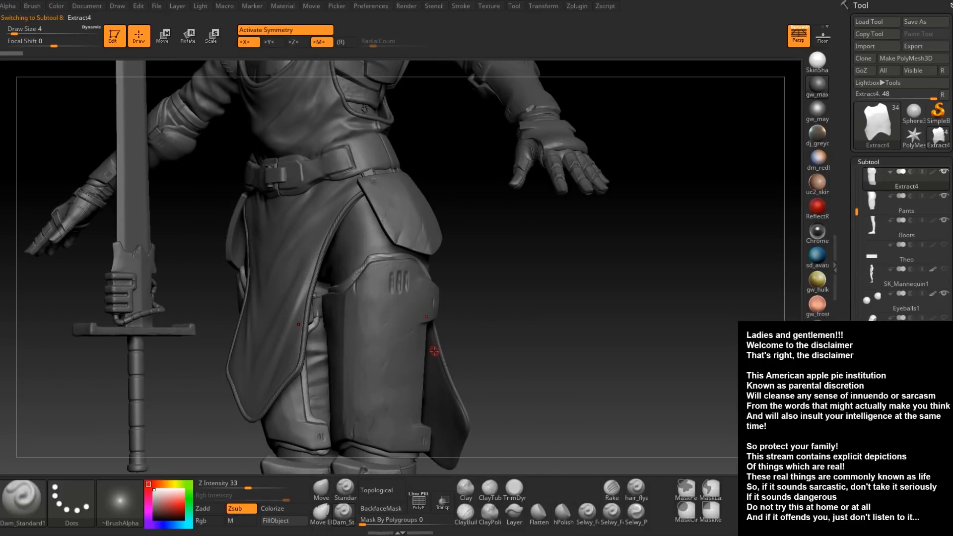
mouse_move(435, 352)
right_down()
mouse_move(407, 349)
mouse_move(419, 347)
right_up()
mouse_move(419, 348)
alt+right_down()
mouse_move(415, 397)
mouse_move(399, 365)
mouse_move(410, 377)
alt+right_up()
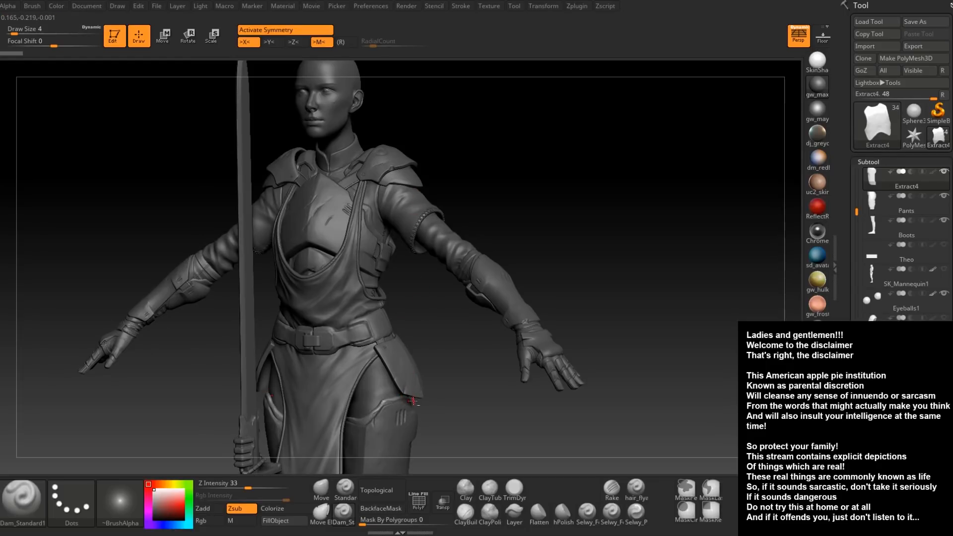
alt+right_drag(413, 401, 408, 361)
Make the PM3D_Sphere3D1 hair subtool visible
drag(856, 212, 856, 171)
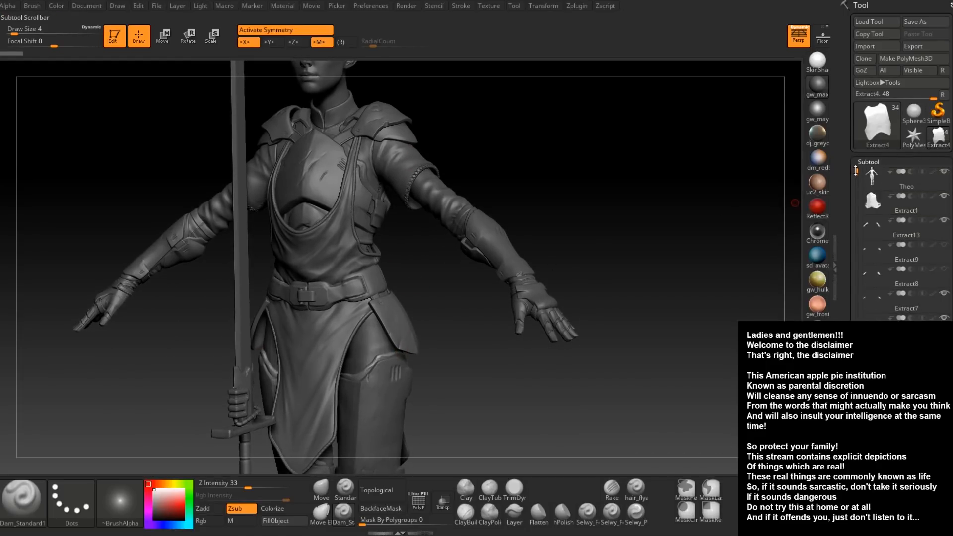
mouse_move(946, 272)
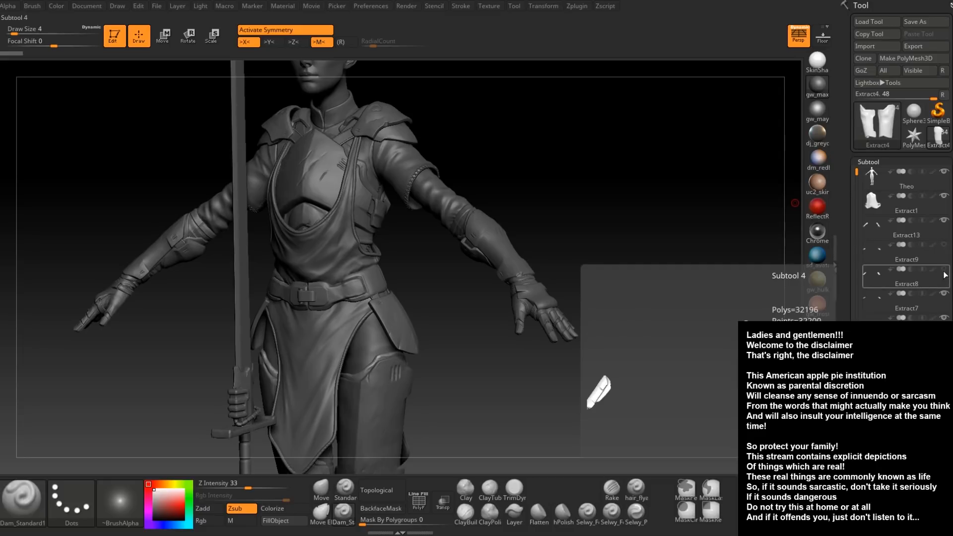
drag(856, 171, 857, 235)
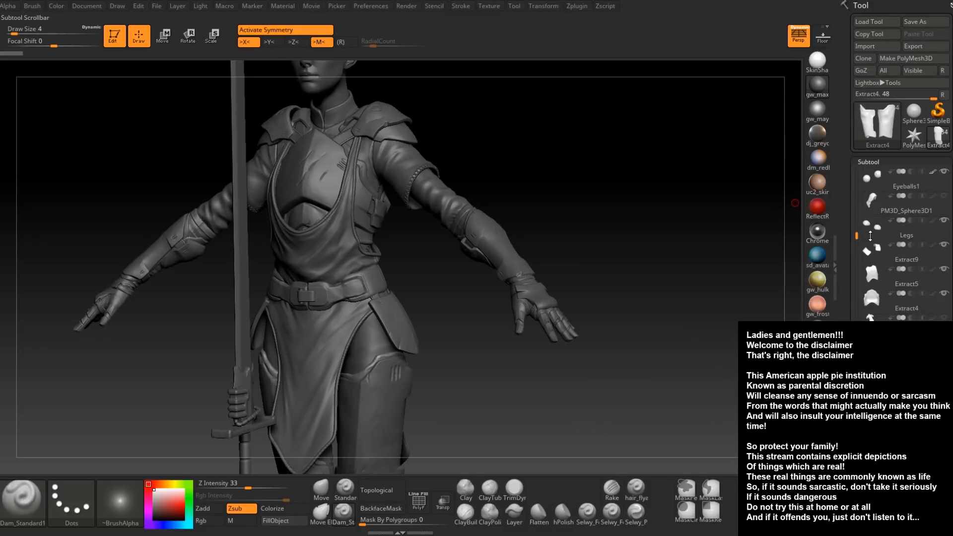
click(944, 195)
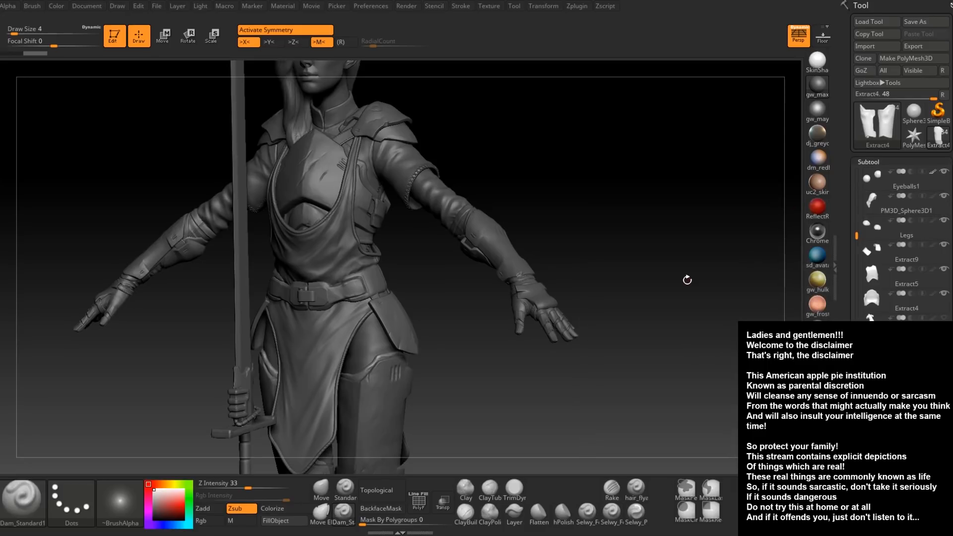
alt+drag(415, 439, 448, 311)
key(space)
click(421, 285)
click(416, 325)
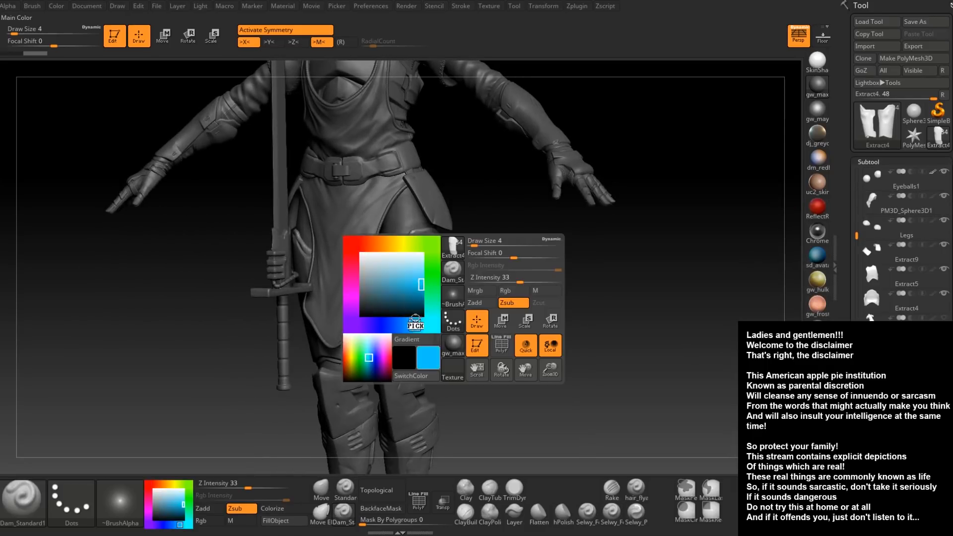
key(space)
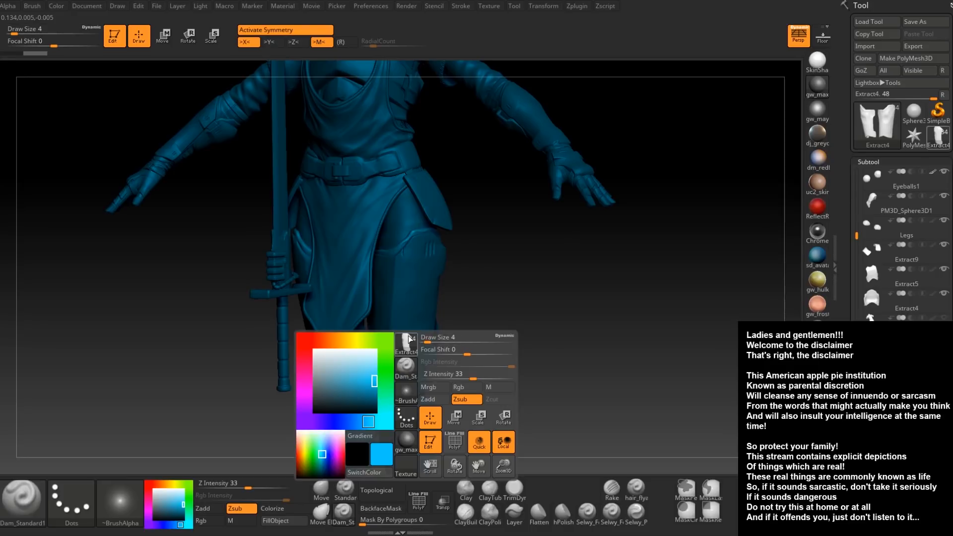
drag(314, 355, 309, 350)
Choose the ryan_seam_fold brush and turn on transparency around the thigh armour
drag(516, 277, 449, 286)
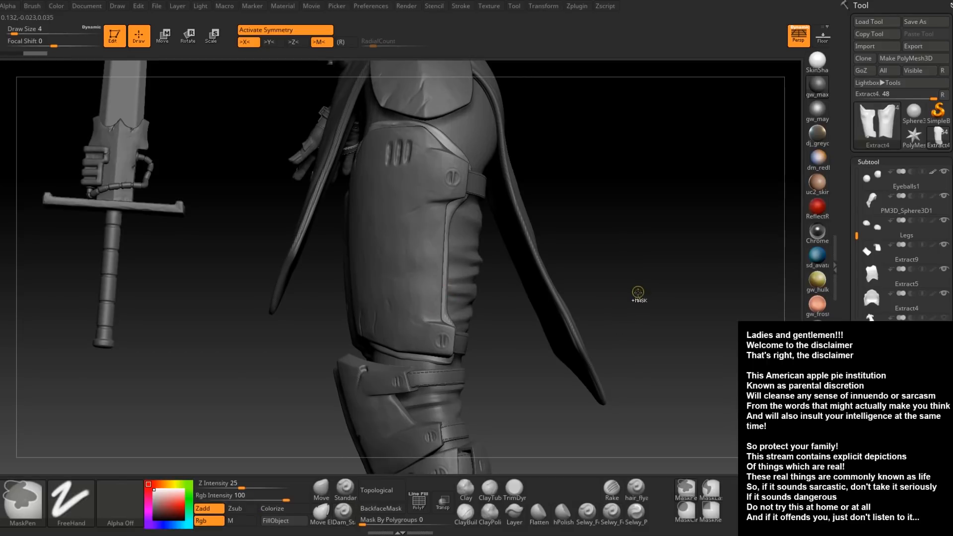
drag(630, 304, 627, 307)
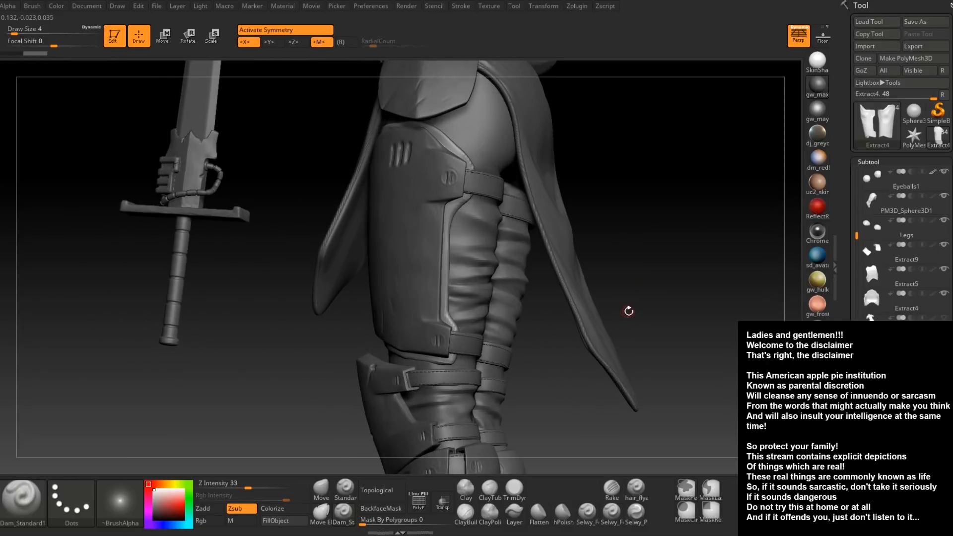
key(ctrl)
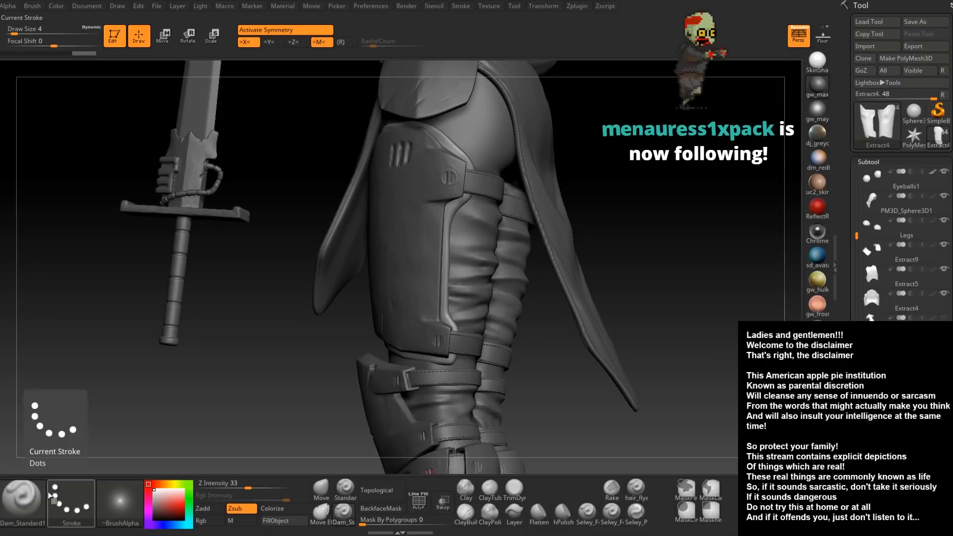
click(21, 501)
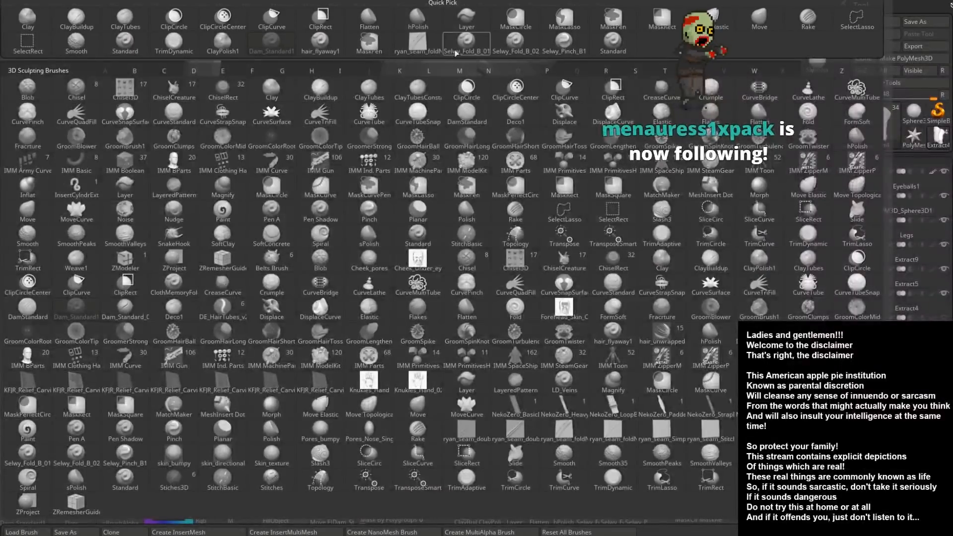
click(418, 44)
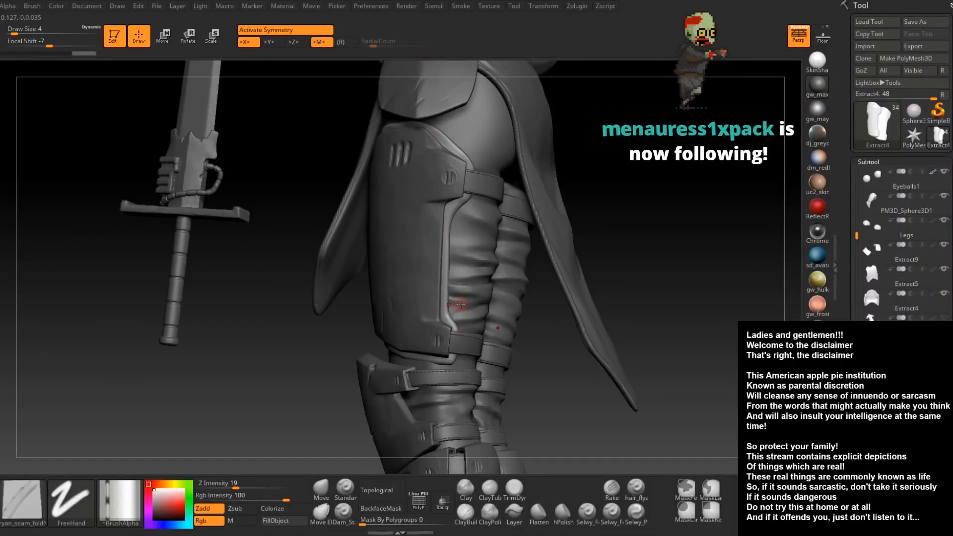
click(442, 501)
ctrl+right_drag(435, 308, 438, 333)
Set the draw size to 7 and stroke a seam fold along Extract4's outer side border on the thigh
drag(445, 213, 442, 265)
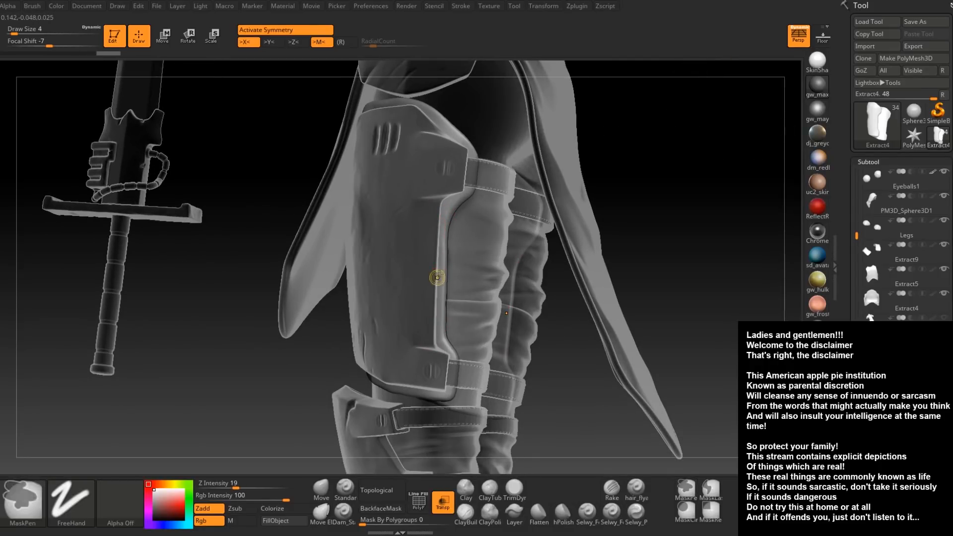
key(space)
drag(443, 273, 442, 273)
drag(439, 338, 440, 331)
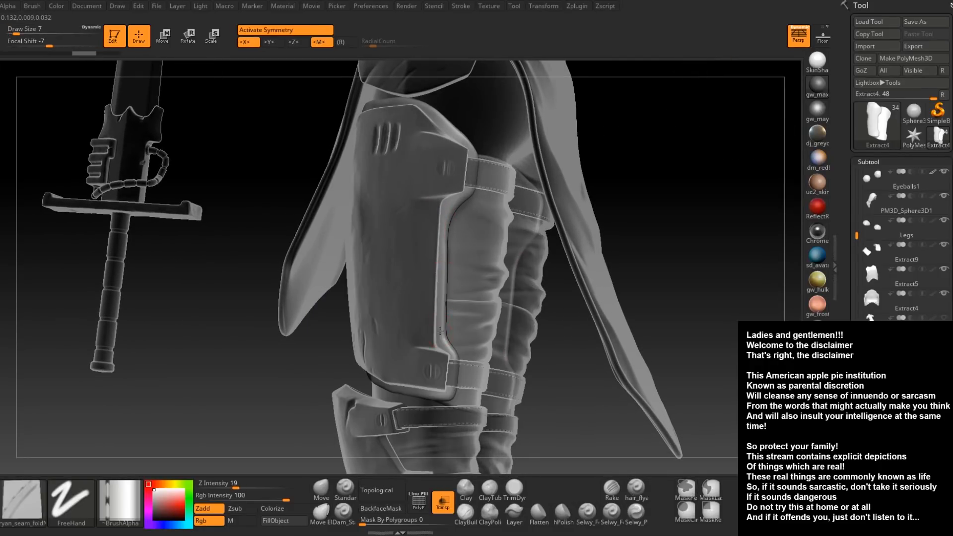
drag(447, 180, 445, 223)
mouse_move(486, 164)
mouse_down()
mouse_move(459, 196)
mouse_move(513, 154)
mouse_up()
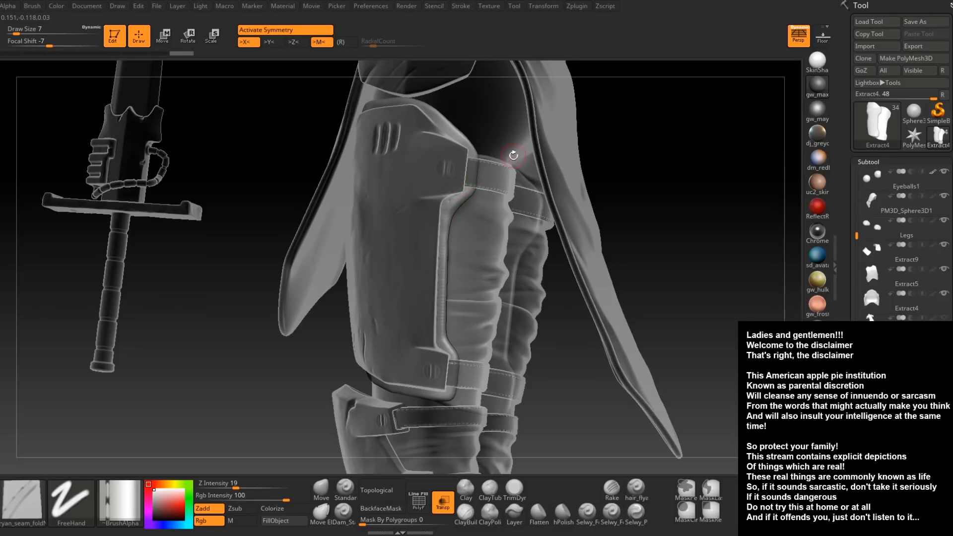
key(ctrl+z)
mouse_move(479, 179)
mouse_down()
mouse_move(510, 155)
mouse_move(436, 220)
mouse_up()
key(ctrl+z)
Continue the seam fold along Extract4's border behind the upper thigh strap and up around the outer corner
drag(468, 192, 508, 163)
mouse_move(508, 163)
right_down()
mouse_move(488, 170)
mouse_move(449, 263)
right_up()
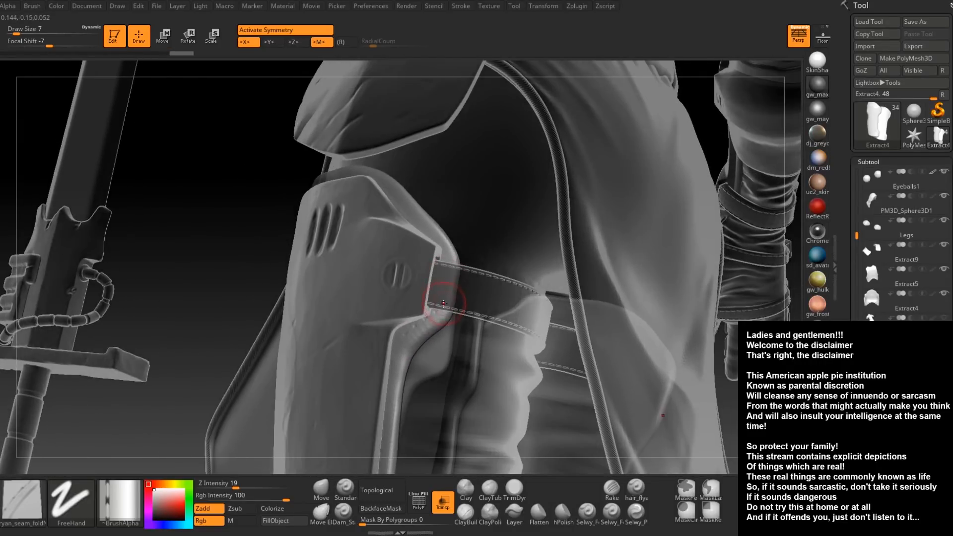
drag(450, 265, 459, 210)
right_drag(460, 211, 454, 308)
Stroke the seam fold along Extract4's sloping upper border, from the outer corner over the front of the thigh
drag(414, 257, 372, 198)
right_drag(351, 195, 377, 209)
key(ctrl+z)
drag(410, 250, 351, 179)
mouse_move(351, 178)
right_down()
mouse_move(418, 251)
mouse_move(429, 240)
right_up()
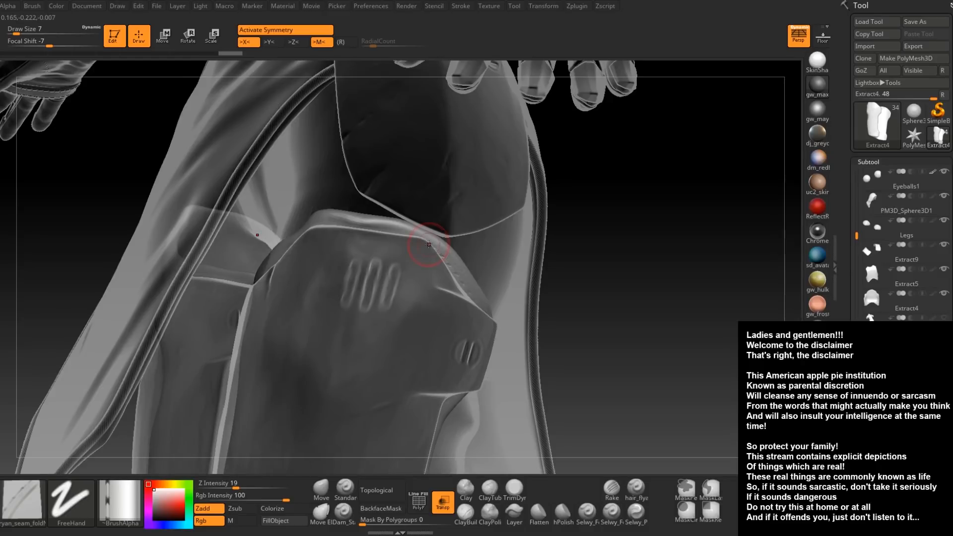
drag(429, 244, 281, 214)
Extend the seam fold along Extract4's top border across the front of the thigh to the inner corner
right_drag(281, 213, 324, 220)
drag(289, 241, 221, 282)
mouse_move(221, 282)
right_down()
mouse_move(293, 270)
mouse_move(338, 228)
right_up()
drag(317, 238, 258, 238)
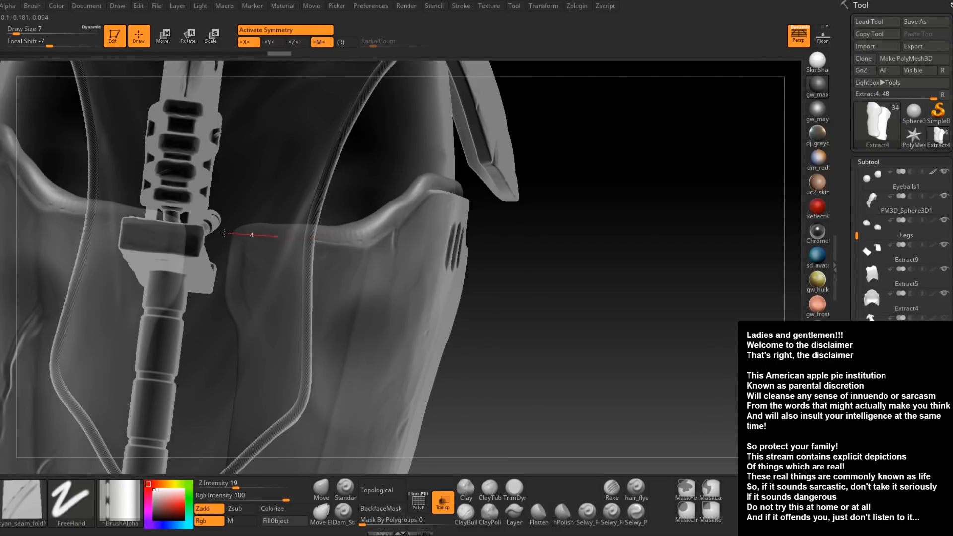
drag(200, 232, 203, 233)
right_drag(346, 218, 456, 221)
Stroke the seam fold down Extract4's inner-thigh border to the lower corner
right_drag(314, 223, 303, 179)
drag(273, 248, 268, 306)
right_drag(282, 285, 285, 310)
drag(270, 261, 323, 304)
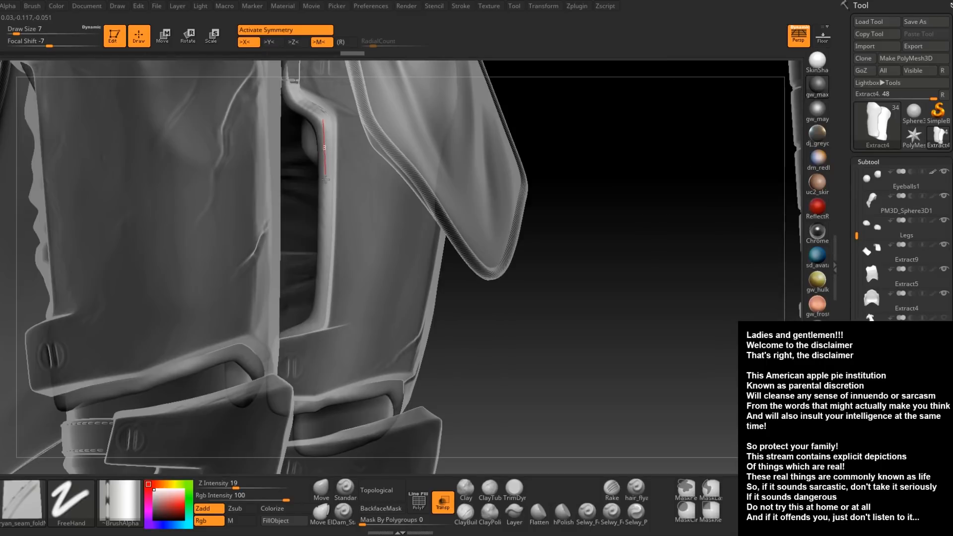
drag(326, 184, 317, 341)
right_drag(341, 335, 320, 329)
Stroke the seam fold around the lower inner corner and along Extract4's bottom border above the knee
mouse_move(280, 344)
mouse_down()
mouse_move(273, 347)
mouse_move(286, 342)
mouse_up()
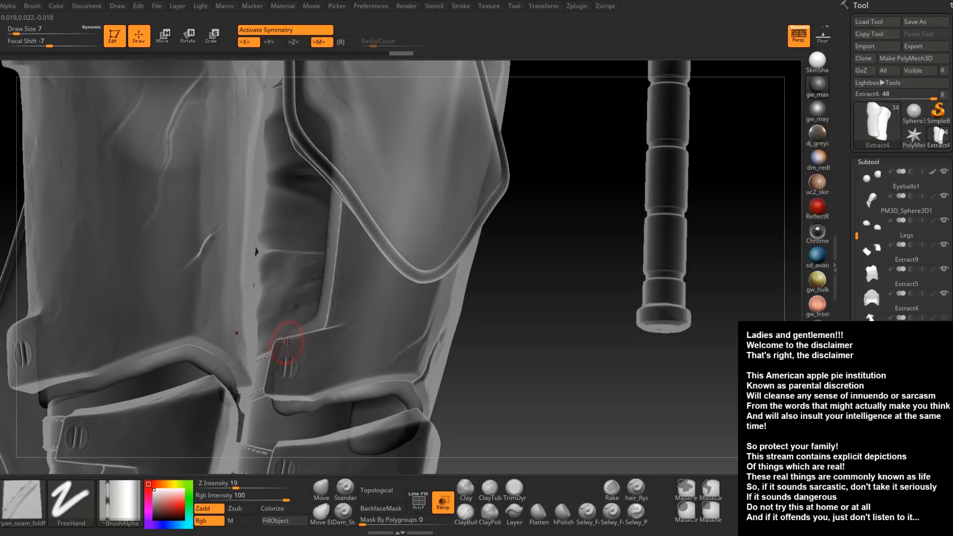
drag(279, 426, 278, 449)
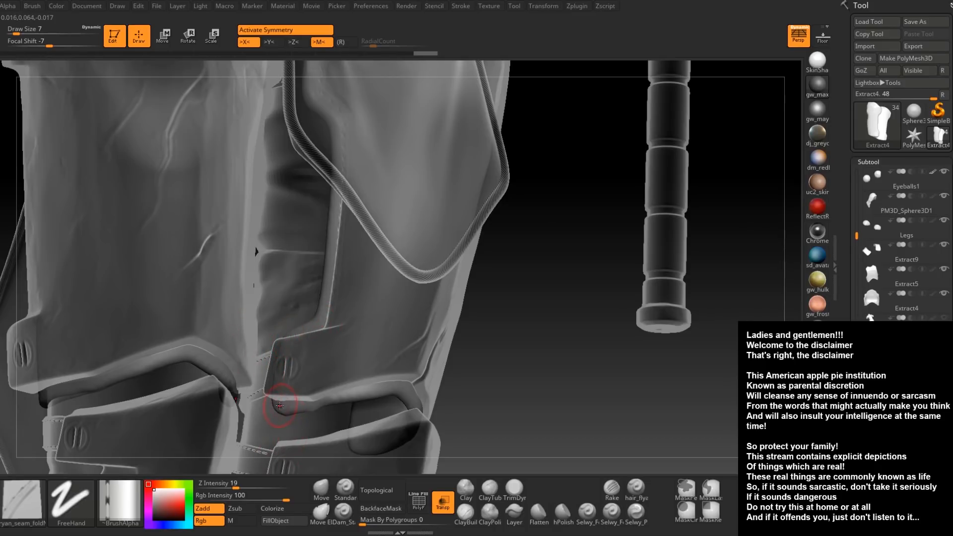
drag(323, 392, 445, 376)
right_drag(444, 376, 379, 376)
drag(406, 393, 466, 452)
right_drag(465, 452, 401, 317)
drag(382, 298, 499, 370)
Complete the seam fold around Extract4's lower outer corner, behind the strap above the knee
right_drag(499, 370, 461, 352)
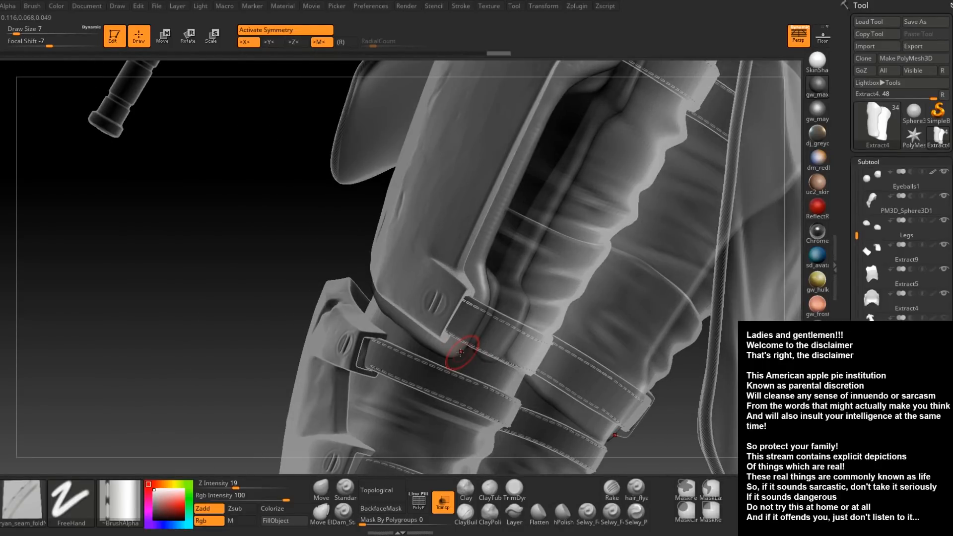
drag(461, 352, 464, 322)
right_drag(452, 326, 456, 346)
mouse_move(452, 354)
mouse_down()
mouse_move(459, 321)
mouse_move(497, 262)
mouse_up()
key(ctrl+z)
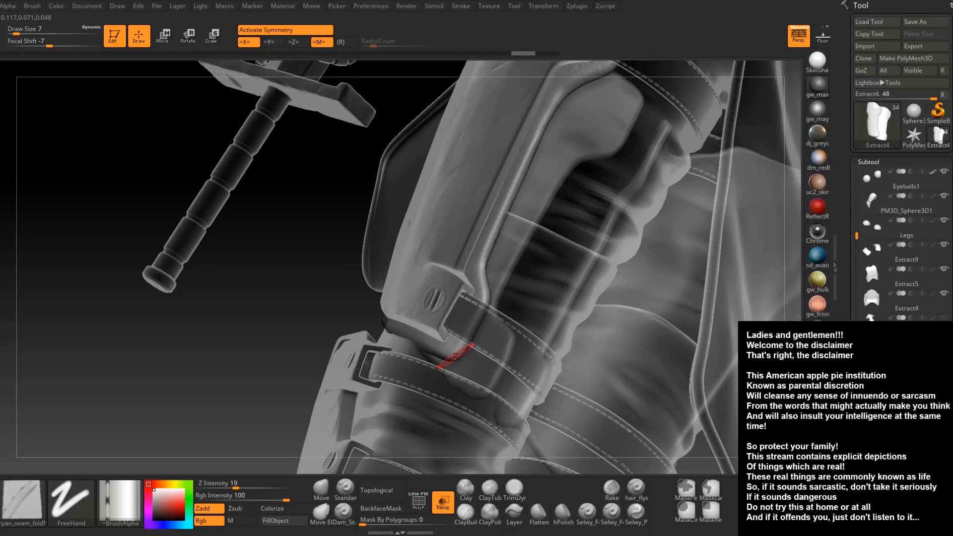
mouse_move(473, 324)
mouse_down()
mouse_move(488, 295)
mouse_move(469, 224)
mouse_up()
Turn off transparency and examine the thigh armour and its lining from the front and back
mouse_move(508, 263)
right_down()
mouse_move(483, 238)
mouse_move(513, 243)
mouse_move(496, 223)
mouse_move(462, 278)
mouse_move(475, 288)
right_up()
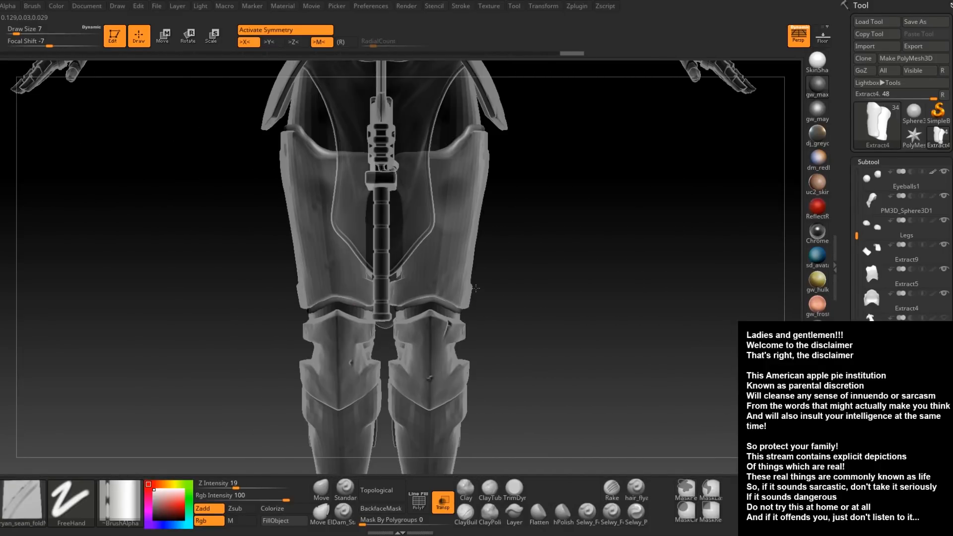
alt+right_drag(477, 466, 487, 283)
key(ctrl+z)
alt+right_drag(487, 209, 480, 292)
alt+right_drag(509, 255, 384, 333)
click(442, 501)
alt+right_drag(358, 276, 357, 345)
right_drag(356, 287, 385, 294)
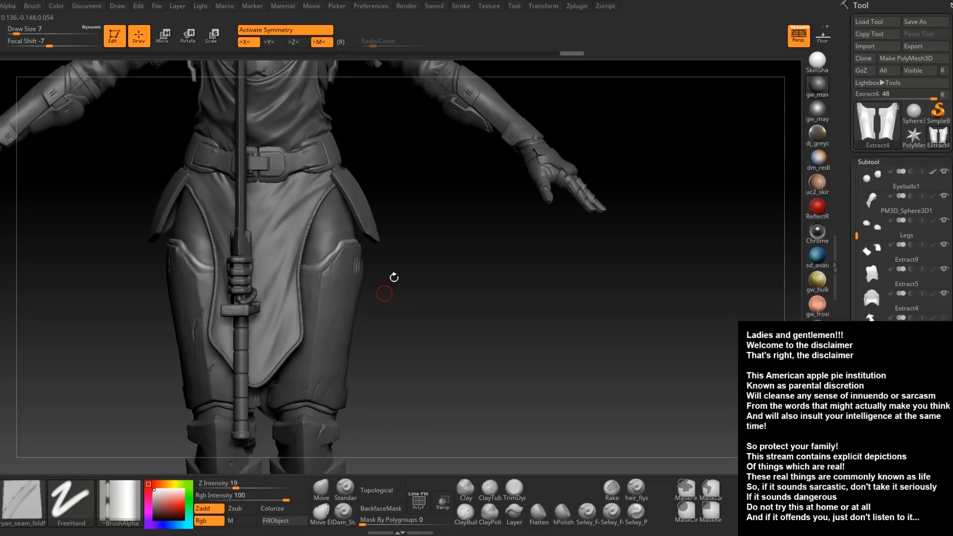
alt+right_drag(391, 229, 346, 283)
alt+right_drag(346, 283, 355, 189)
mouse_move(410, 254)
right_down()
mouse_move(444, 233)
mouse_move(446, 268)
mouse_move(419, 283)
mouse_move(483, 289)
mouse_move(424, 322)
mouse_move(347, 344)
mouse_move(363, 316)
right_up()
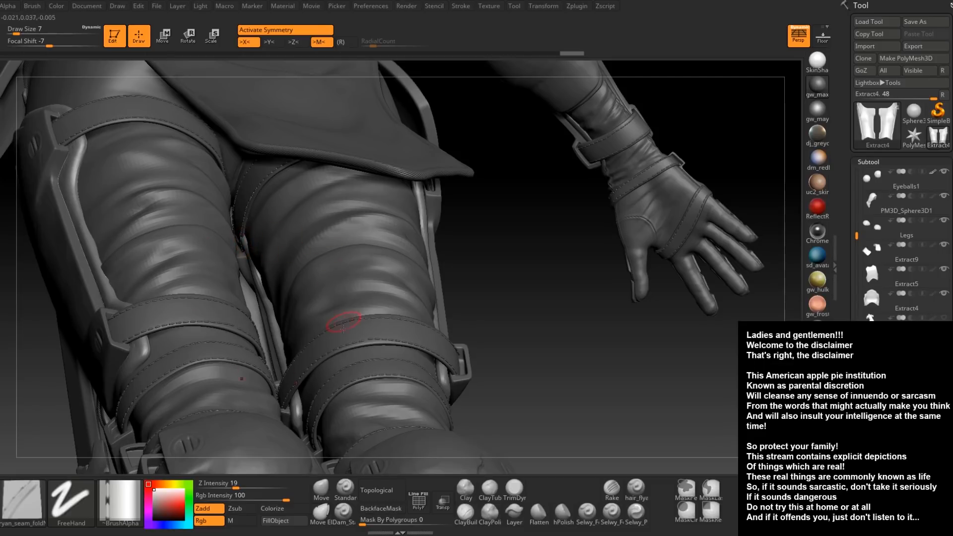
Make Sword1 the active subtool with the Move brush selected and turn on its polyframe display
click(321, 489)
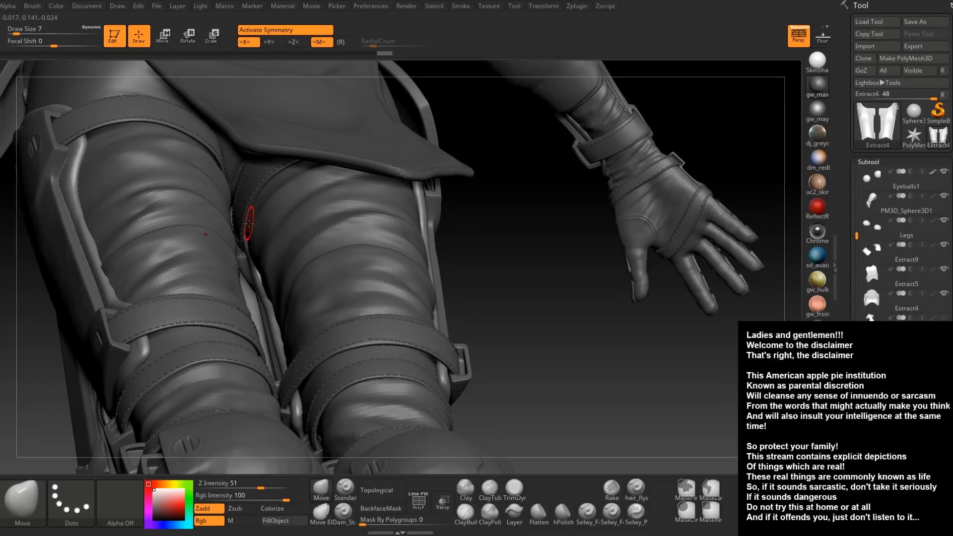
drag(496, 233, 364, 298)
alt+click(206, 248)
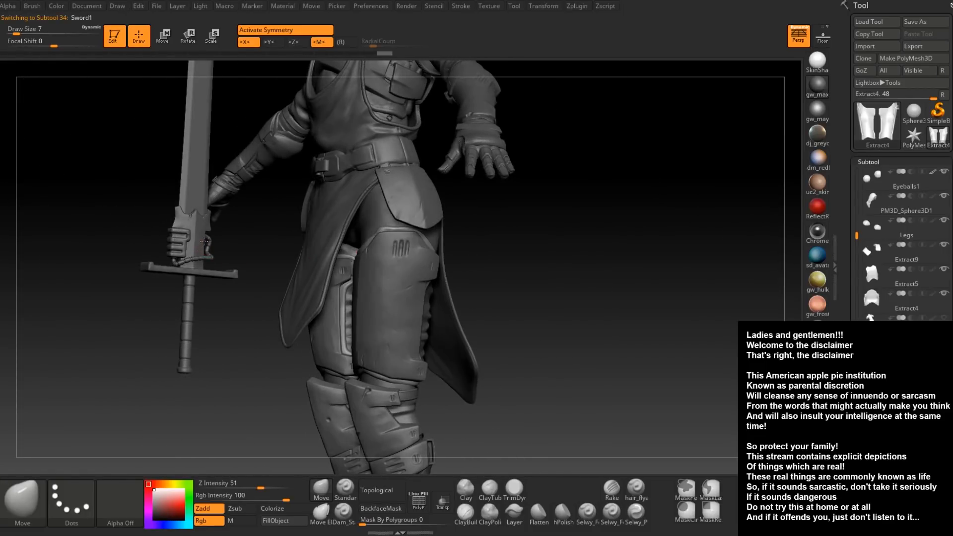
alt+drag(239, 264, 265, 300)
drag(332, 301, 261, 336)
right_drag(261, 336, 462, 372)
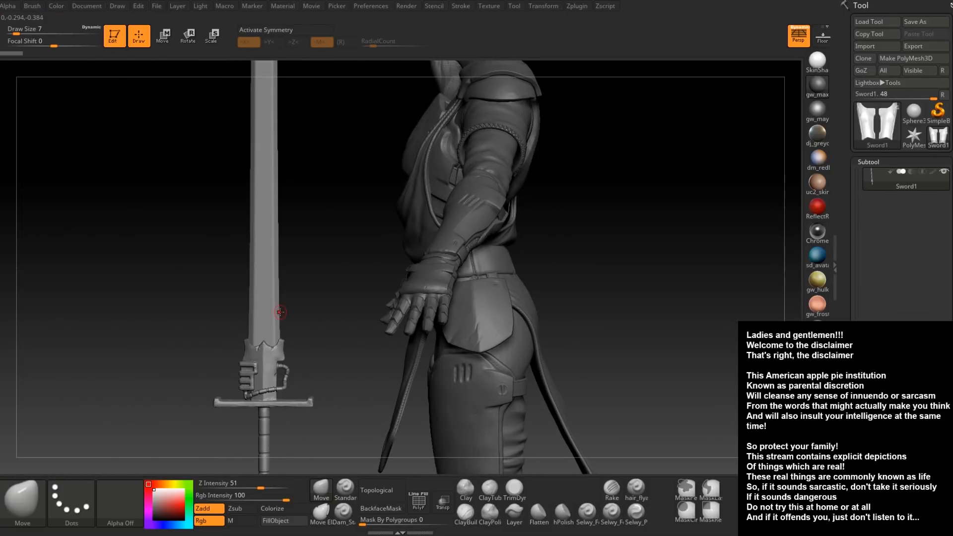
click(421, 504)
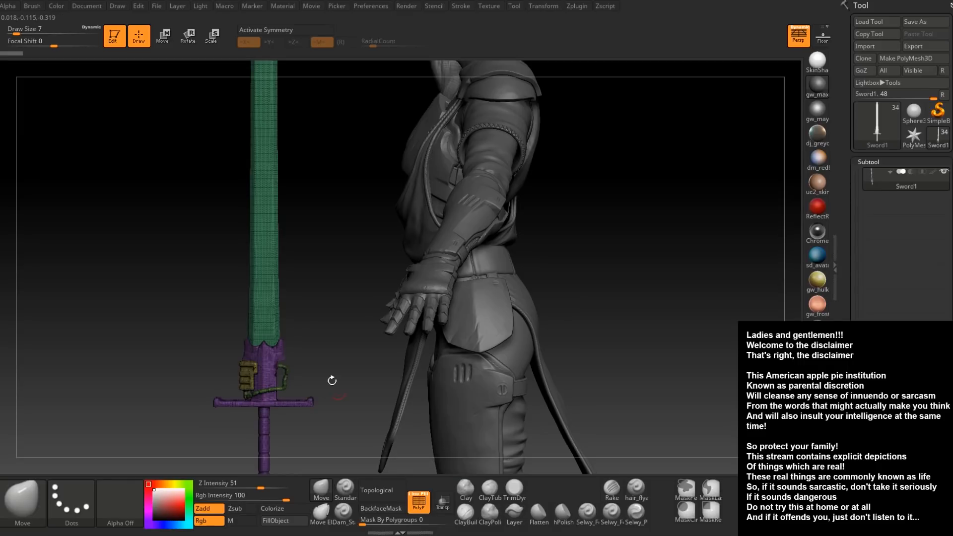
mouse_move(332, 380)
ctrl+right_down()
mouse_move(315, 403)
mouse_move(293, 350)
mouse_move(256, 311)
ctrl+right_up()
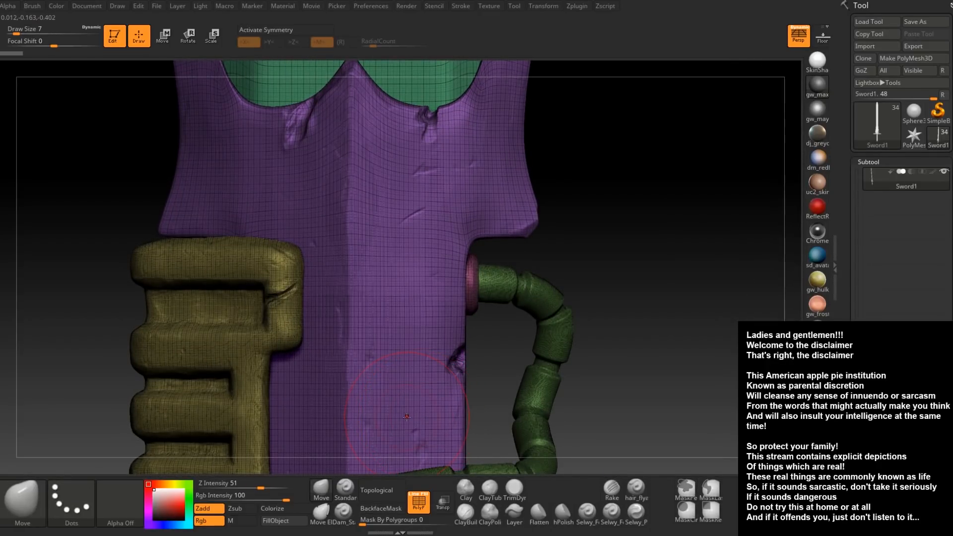
Subdivide the Sword1 mesh by one more level
key(ctrl+d)
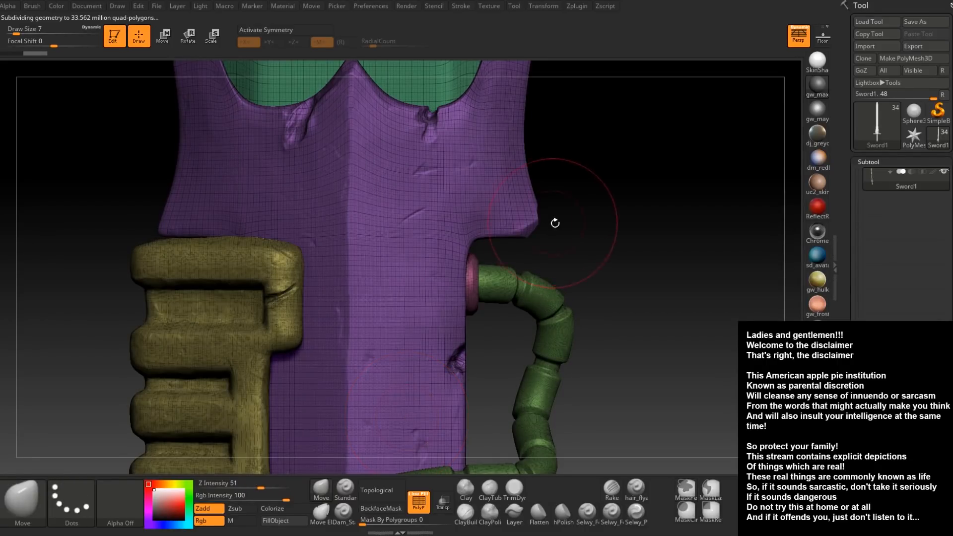
mouse_move(572, 233)
mouse_down()
mouse_move(564, 234)
mouse_move(571, 456)
mouse_up()
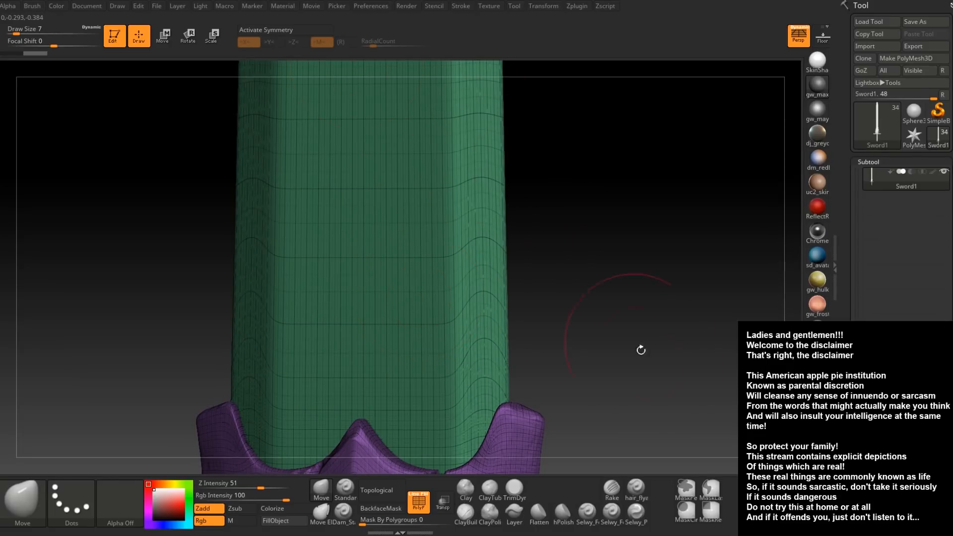
key(alt+Tab)
key(alt+Tab)
right_drag(609, 331, 561, 326)
ctrl+drag(548, 396, 576, 146)
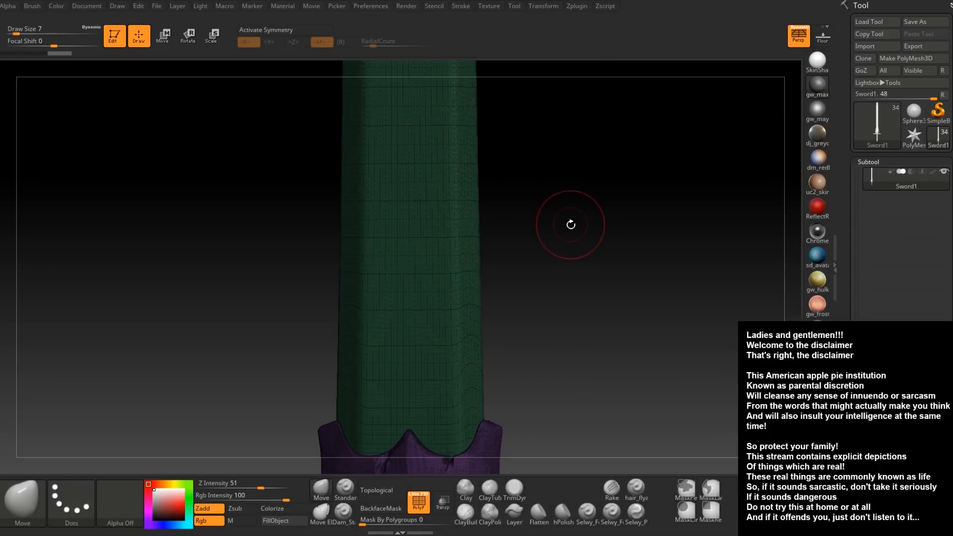
alt+right_drag(550, 353, 580, 113)
alt+right_drag(591, 238, 595, 146)
ctrl+right_drag(638, 323, 511, 281)
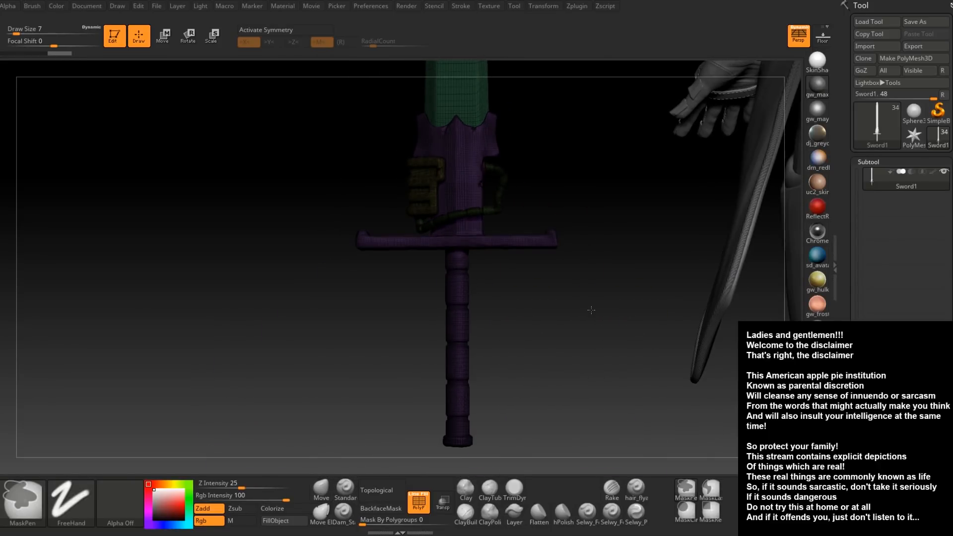
ctrl+click(591, 310)
mouse_move(591, 310)
alt+right_down()
mouse_move(561, 355)
mouse_move(474, 305)
alt+right_up()
drag(522, 262, 522, 262)
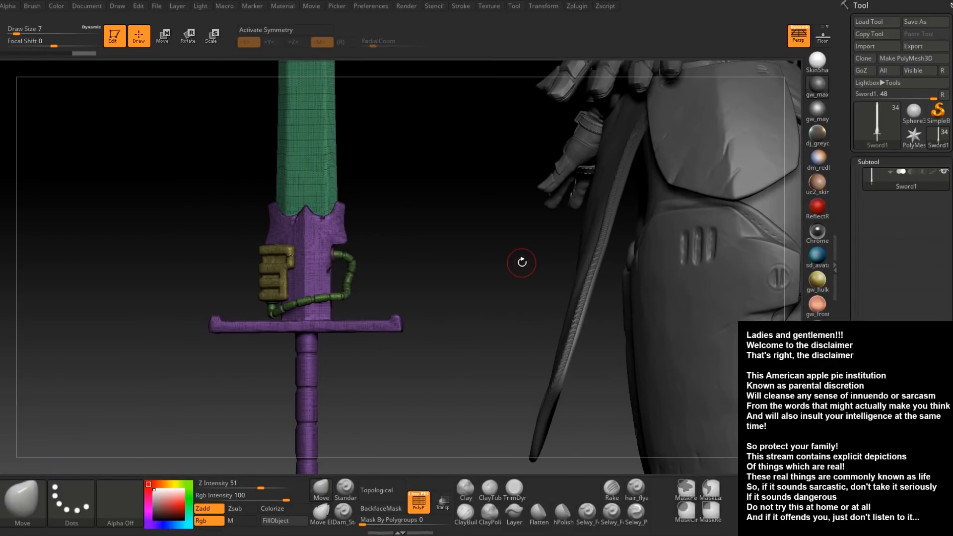
Examine the sword from the guard up along the blade, checking its topology from several angles
drag(522, 262, 522, 268)
drag(495, 246, 498, 422)
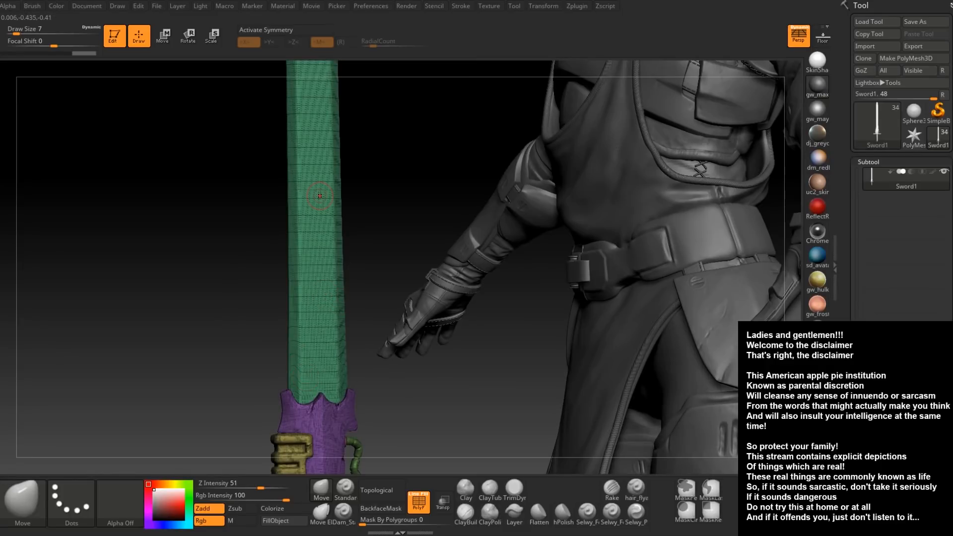
drag(372, 192, 323, 226)
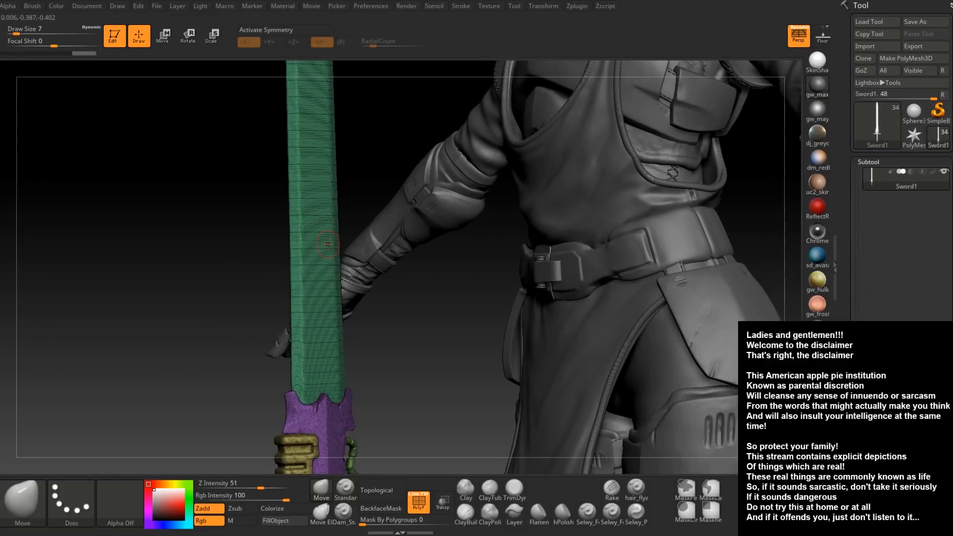
drag(387, 329, 382, 333)
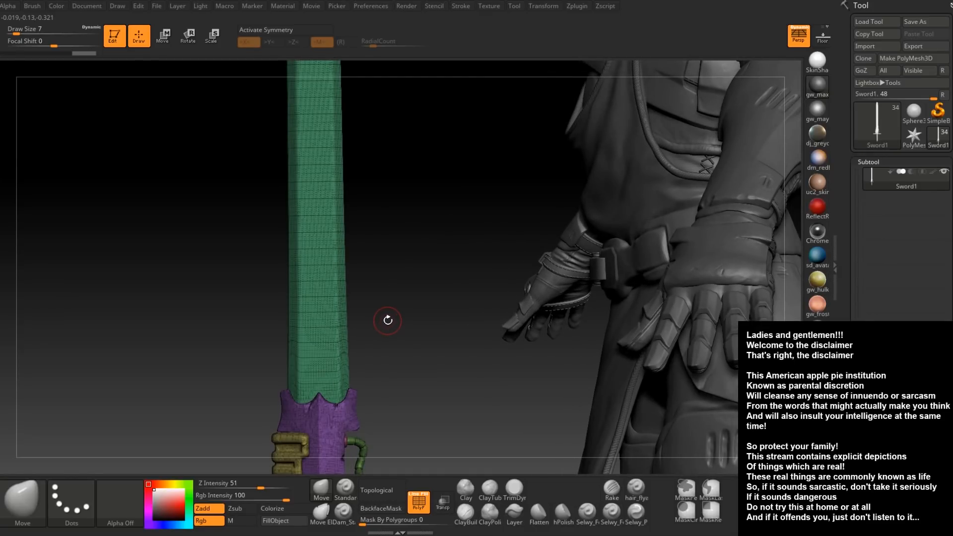
drag(423, 169, 468, 280)
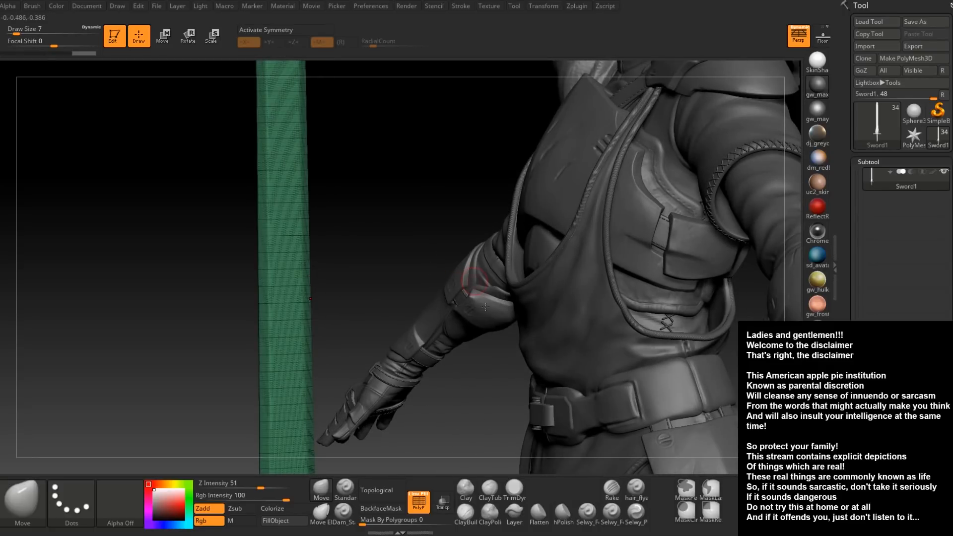
drag(485, 307, 423, 187)
mouse_move(393, 149)
mouse_down()
mouse_move(415, 150)
mouse_move(394, 149)
mouse_up()
Make Upper_Armour the active subtool and quick-save the project
drag(610, 121, 490, 220)
alt+click(487, 226)
drag(611, 212, 580, 257)
drag(710, 149, 457, 272)
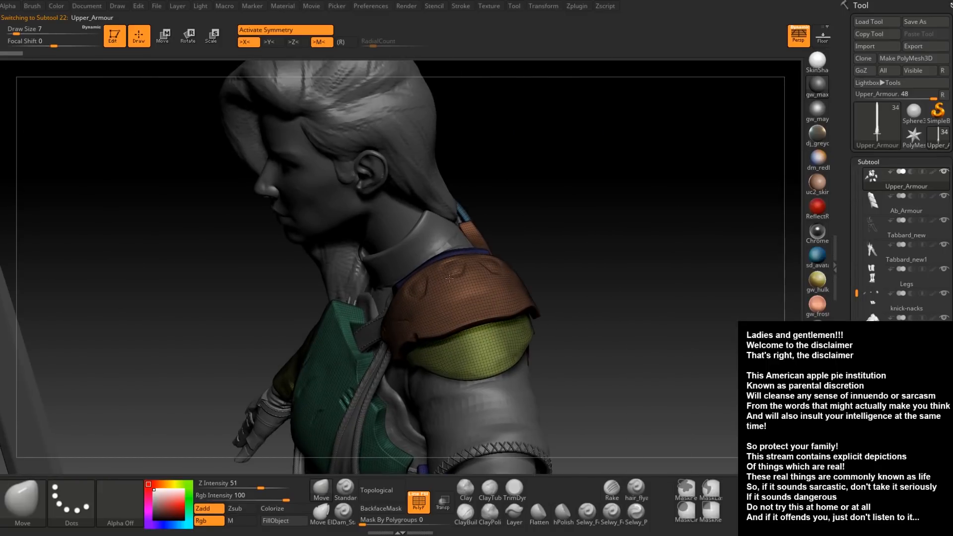
drag(621, 199, 660, 285)
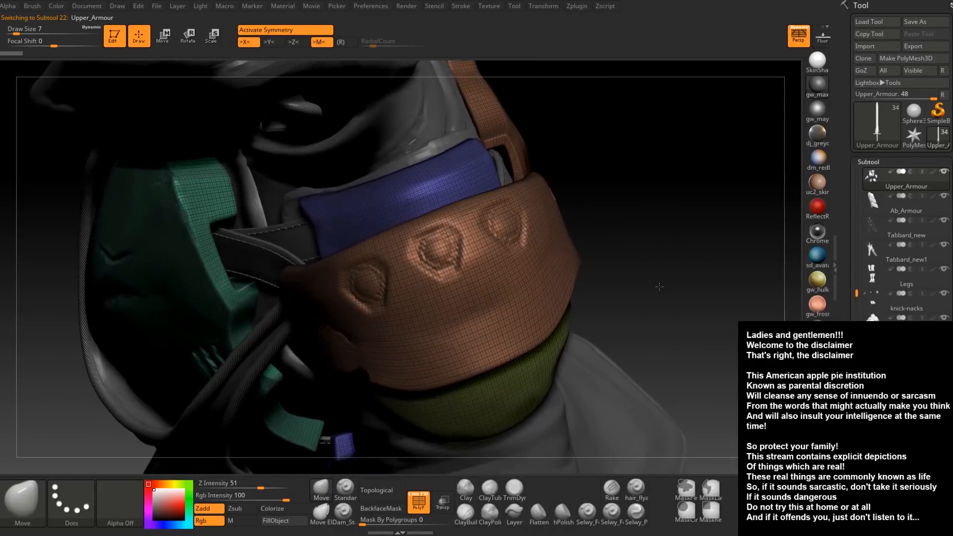
drag(601, 236, 640, 208)
ctrl+right_drag(444, 251, 451, 297)
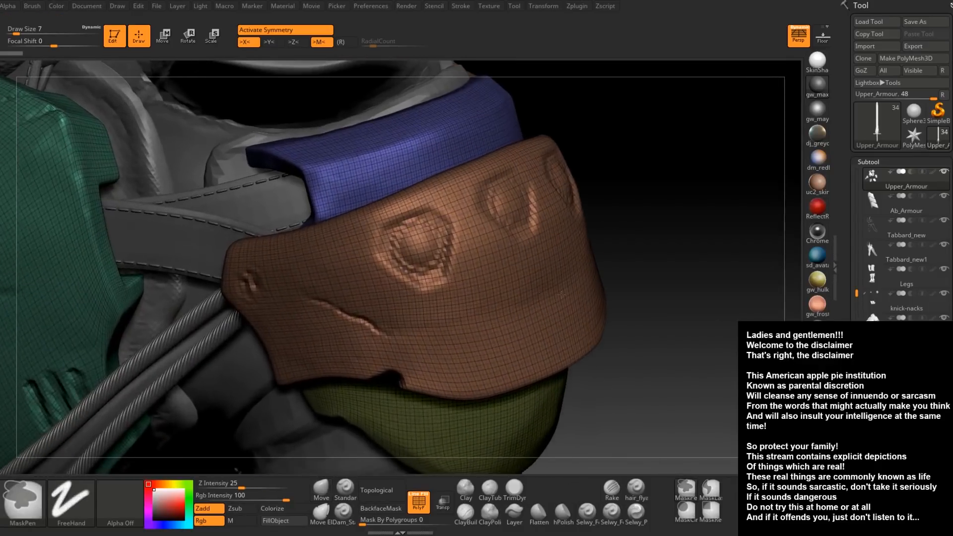
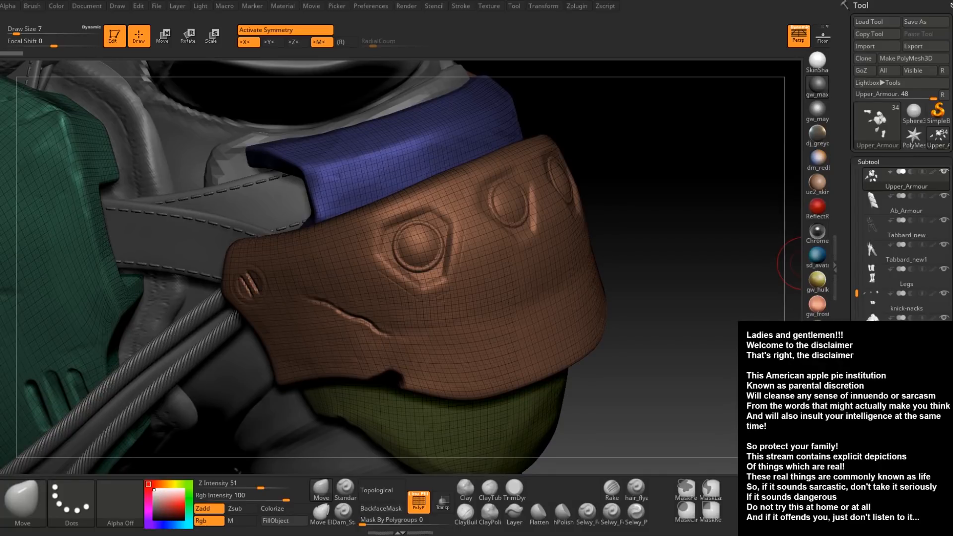
drag(759, 276, 692, 201)
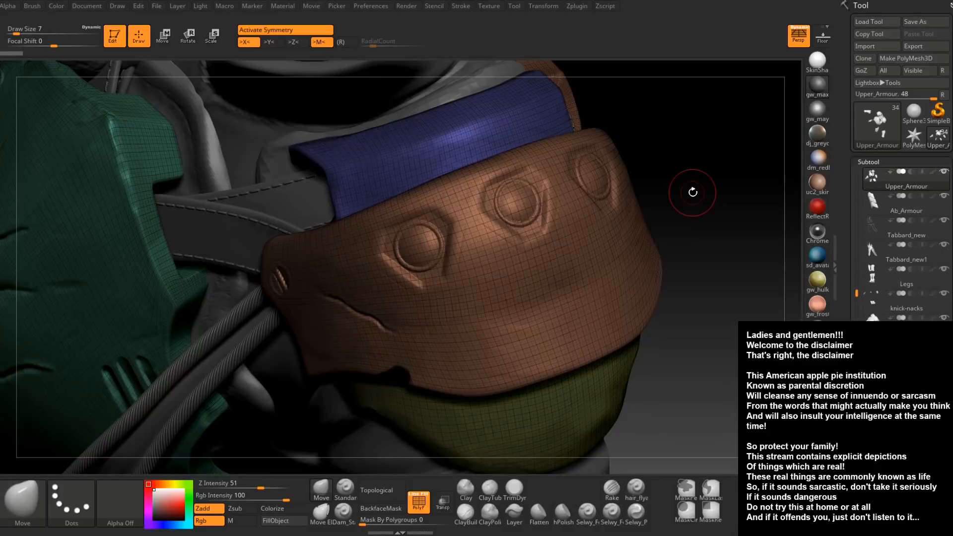
key(ctrl+s)
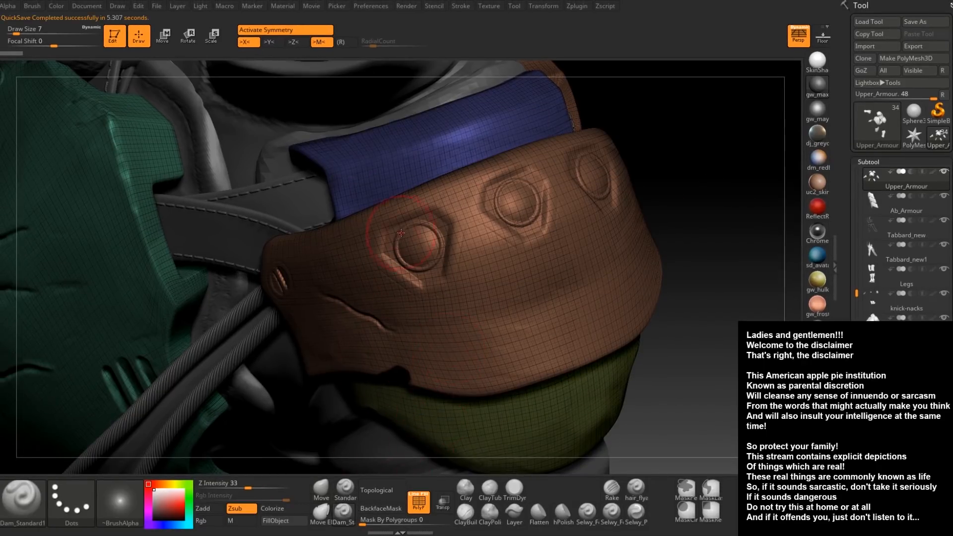
With polyframe off and the Dam_Standard brush at draw size 1, crease a panel line beside the shoulder plate's first hexagonal recess, on the strap side
key(space)
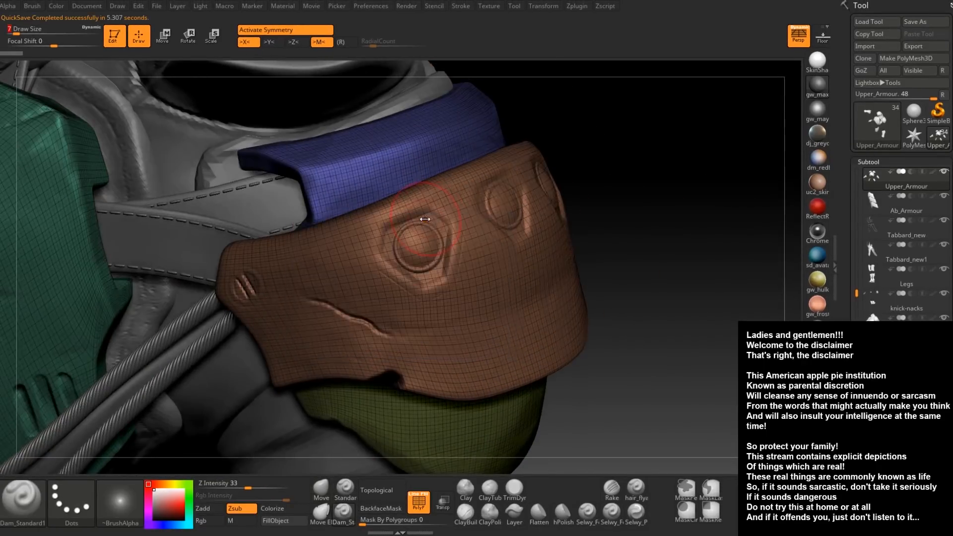
key(space)
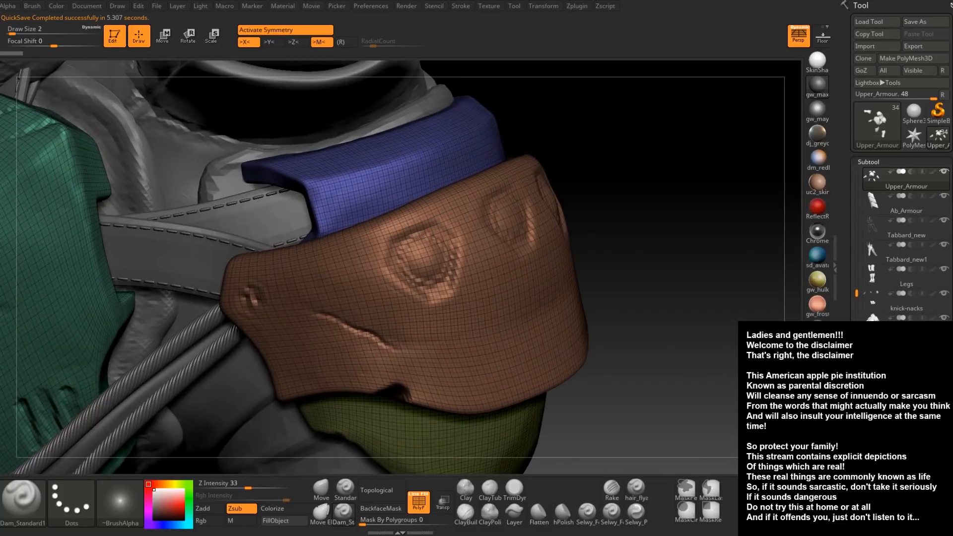
click(420, 502)
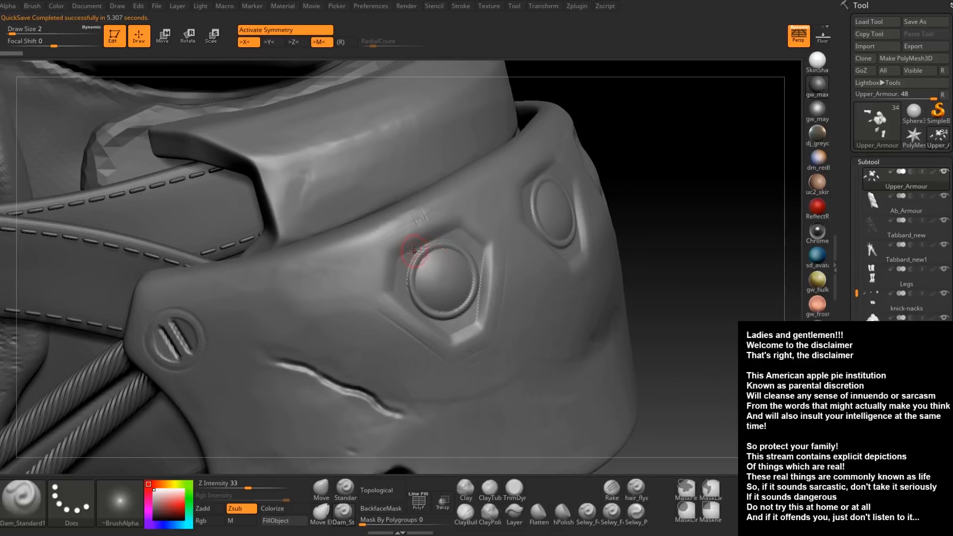
key(space)
drag(378, 247, 375, 248)
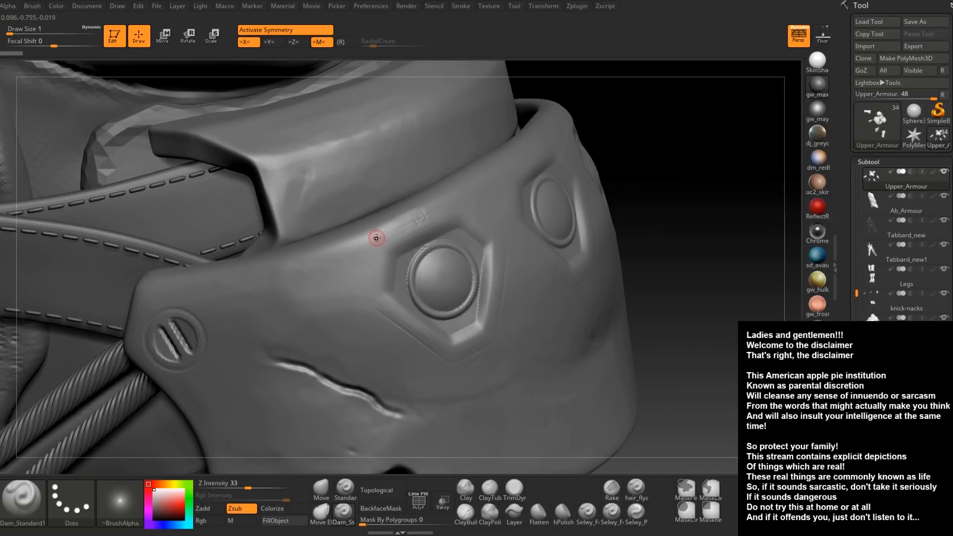
drag(371, 292, 371, 306)
drag(375, 241, 374, 248)
drag(372, 289, 371, 303)
mouse_move(379, 258)
right_down()
mouse_move(396, 251)
mouse_move(387, 228)
right_up()
mouse_move(378, 240)
mouse_down()
mouse_move(415, 219)
mouse_move(374, 244)
mouse_up()
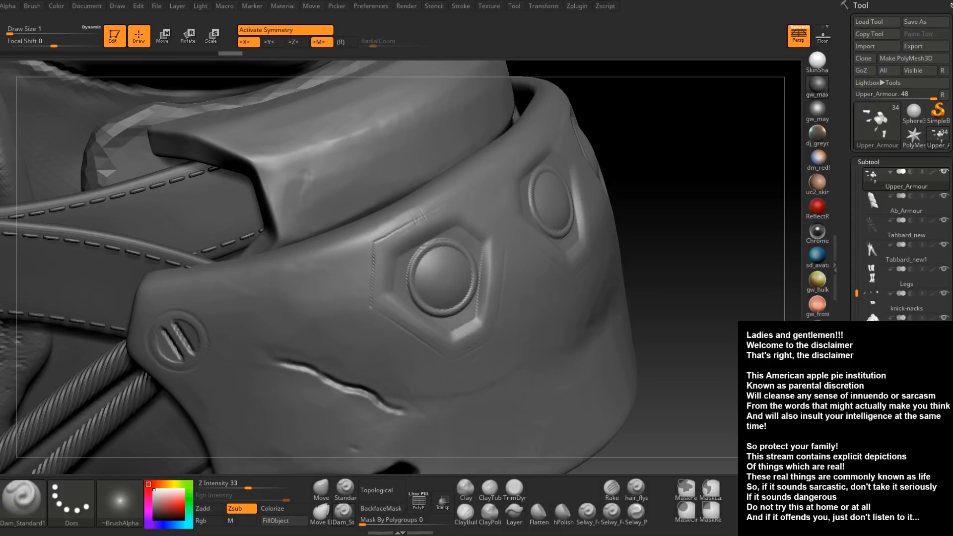
Crease the panel line down the first recess's side facing the second recess, and detail the small notch at its lower corner
right_drag(675, 187, 664, 190)
mouse_move(412, 225)
right_down()
mouse_move(416, 238)
mouse_move(403, 219)
right_up()
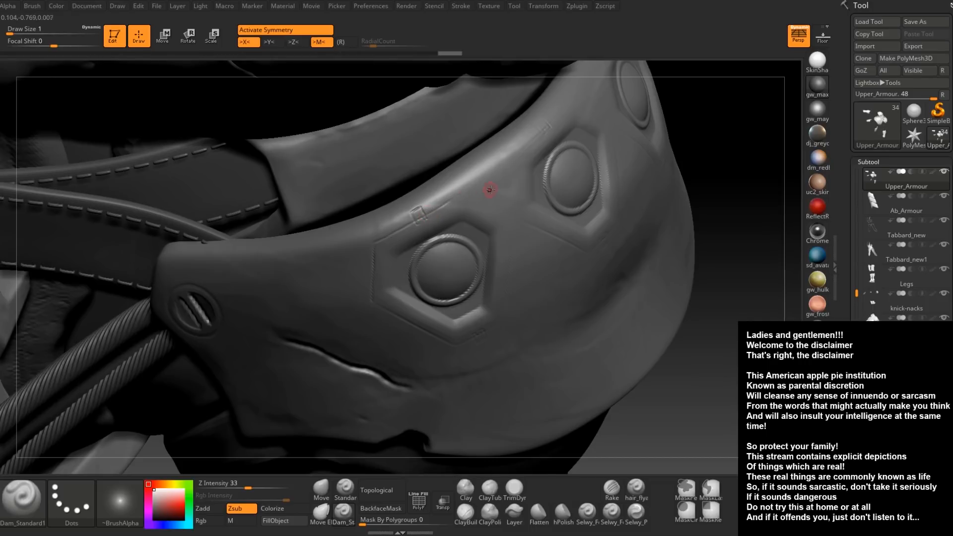
right_drag(484, 190, 456, 173)
right_drag(502, 199, 513, 229)
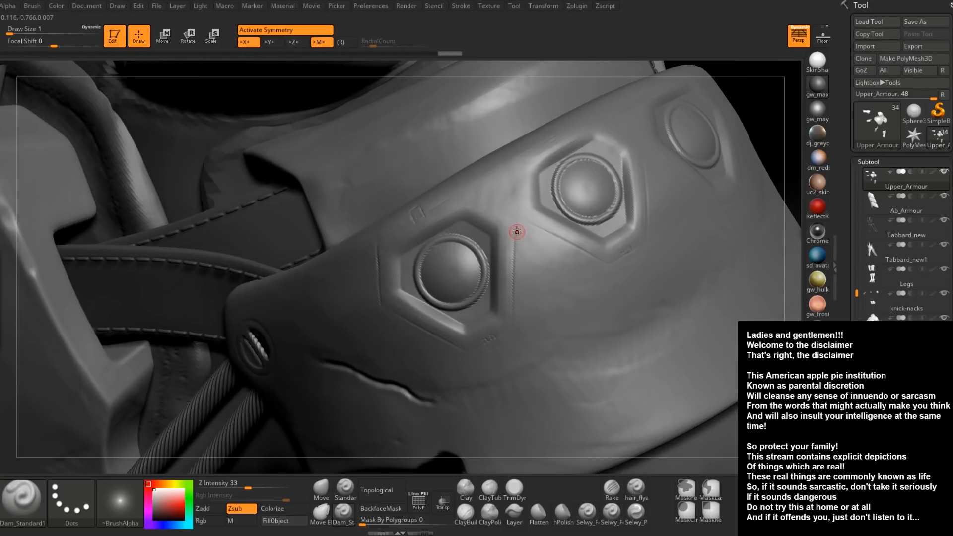
right_drag(515, 302, 512, 285)
mouse_move(513, 286)
mouse_down()
mouse_move(512, 323)
mouse_move(493, 334)
mouse_up()
right_drag(493, 334, 485, 345)
drag(467, 354, 500, 349)
mouse_move(504, 338)
right_down()
mouse_move(520, 338)
mouse_move(493, 290)
mouse_move(471, 304)
right_up()
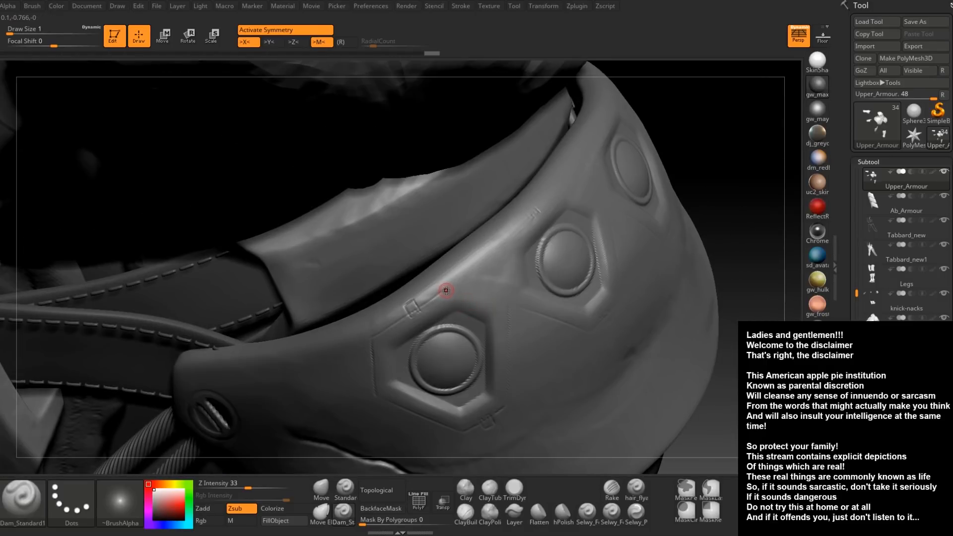
Try to crease the panel line across the first recess's upper corner, and undo the stroke
drag(479, 297, 507, 304)
right_drag(531, 291, 544, 269)
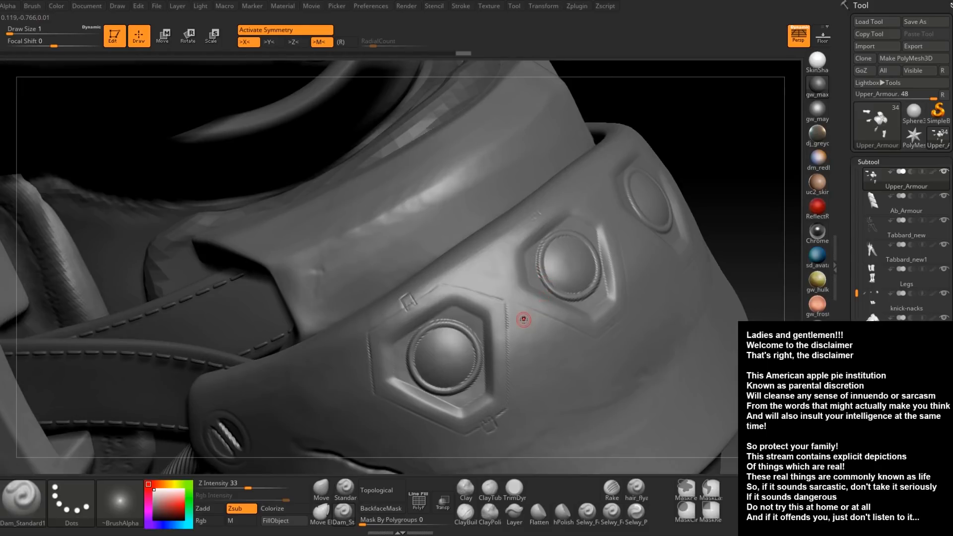
key(shift+d)
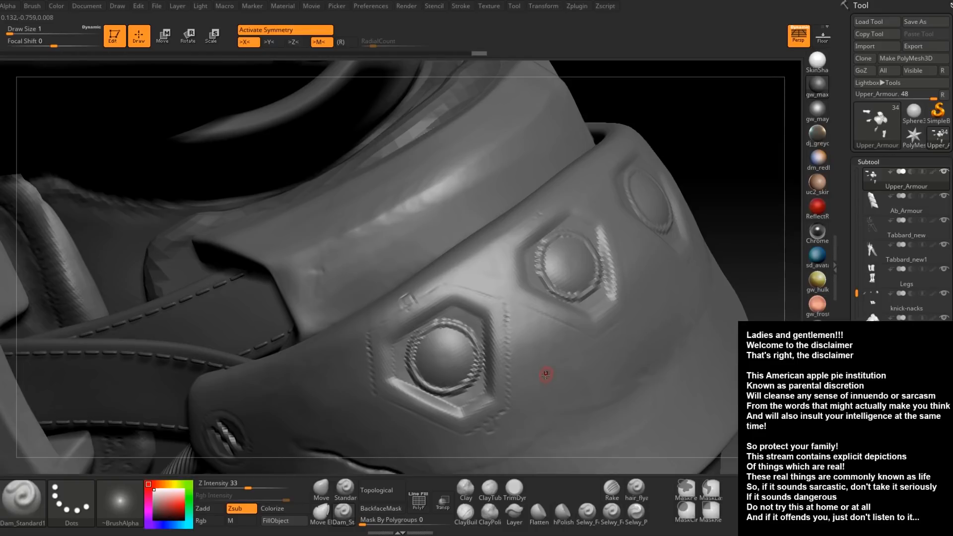
key(ctrl+z)
key(ctrl+z)
key(ctrl+z)
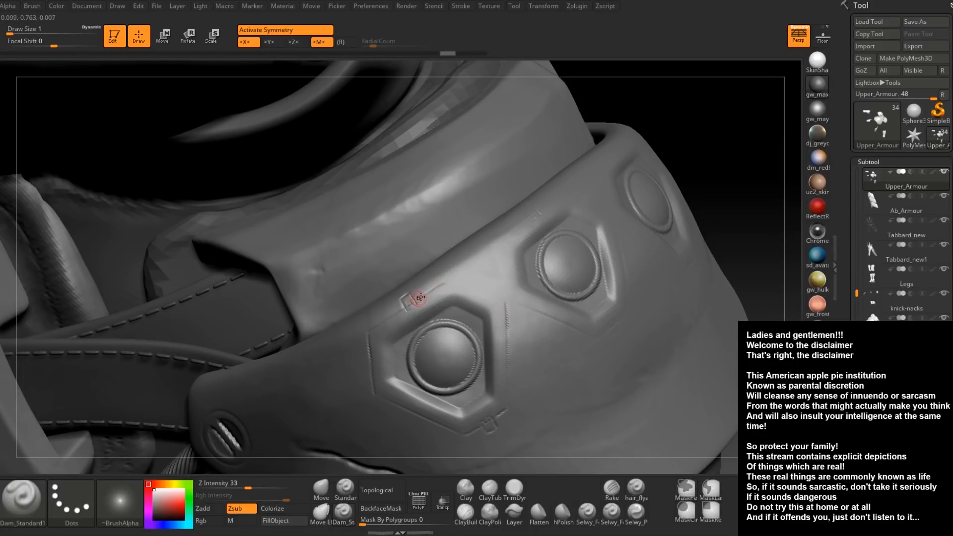
key(ctrl+shift+z)
key(ctrl+shift+z)
key(ctrl+z)
Crease the panel line from the small upper notch over the first recess's top corner to meet the side line
alt+right_drag(452, 288, 389, 275)
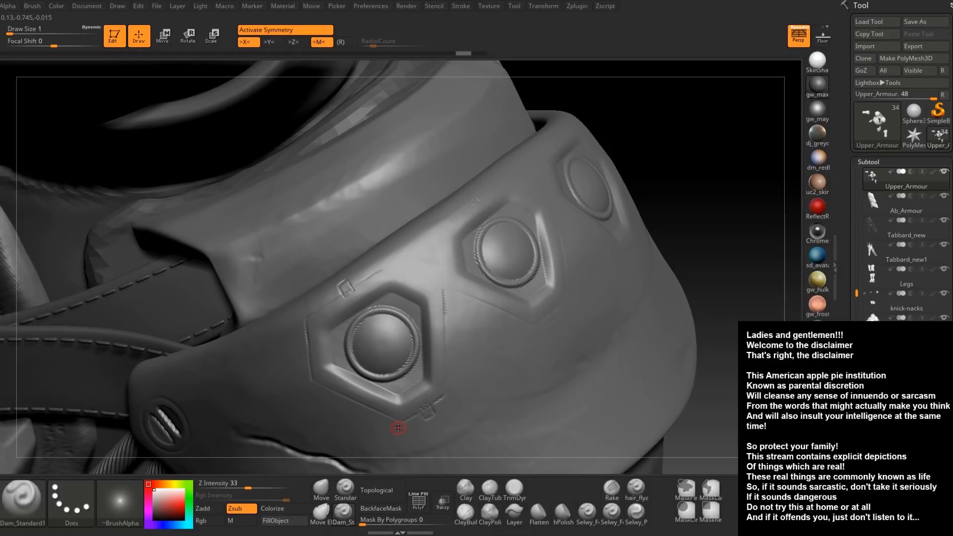
right_drag(386, 276, 386, 275)
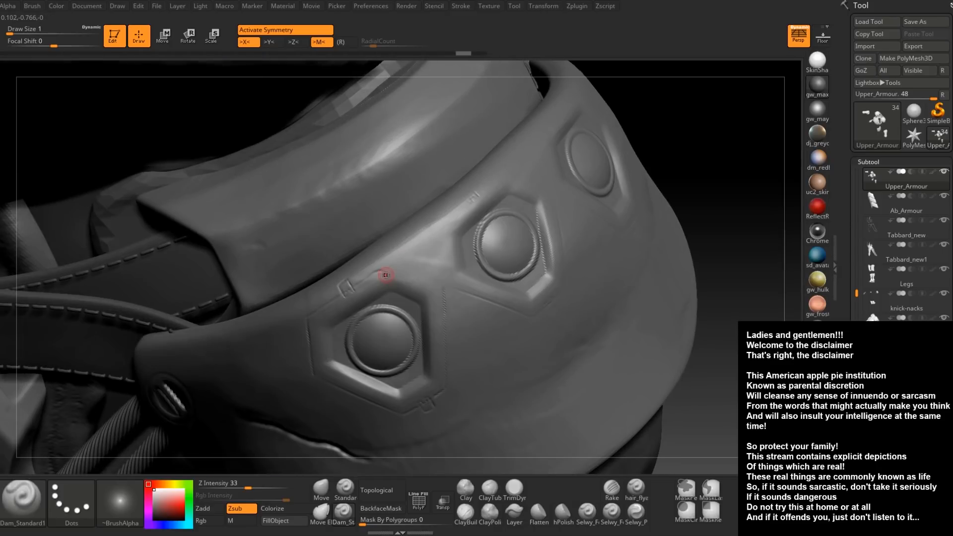
drag(376, 272, 385, 270)
mouse_move(383, 270)
mouse_down()
mouse_move(441, 286)
mouse_move(455, 229)
mouse_up()
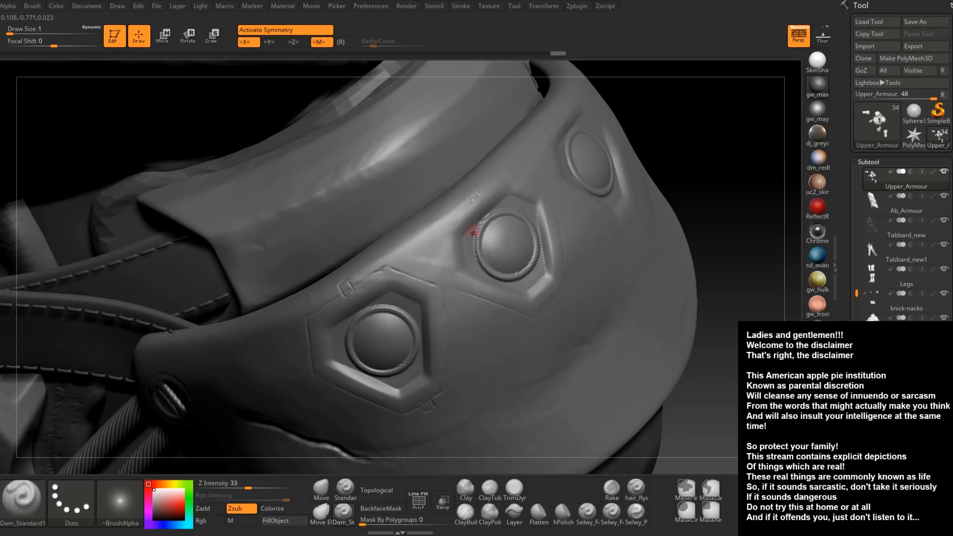
right_drag(466, 324, 452, 322)
right_drag(436, 239, 447, 244)
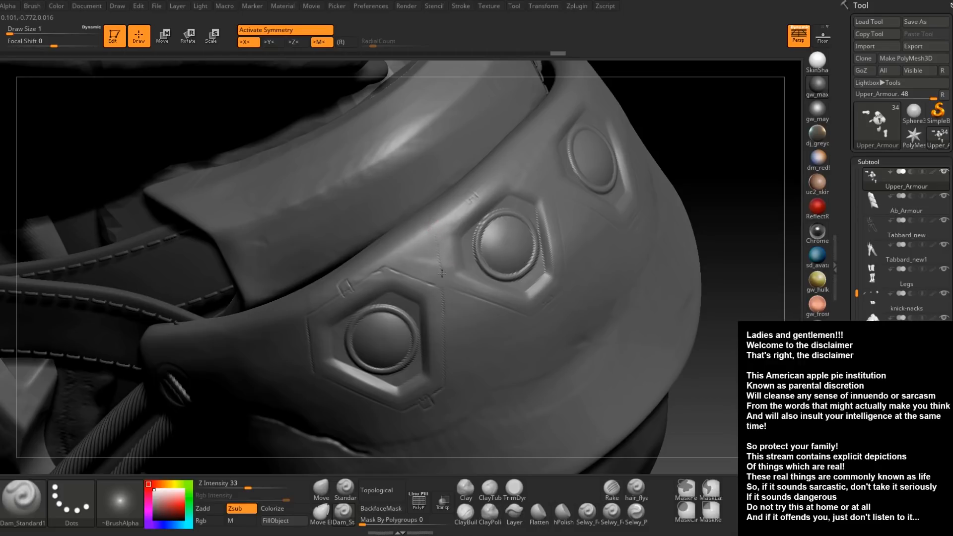
Crease the panel line from the second recess's upper notch around its corner and down its side facing the first recess
right_drag(451, 247, 458, 218)
drag(436, 231, 475, 194)
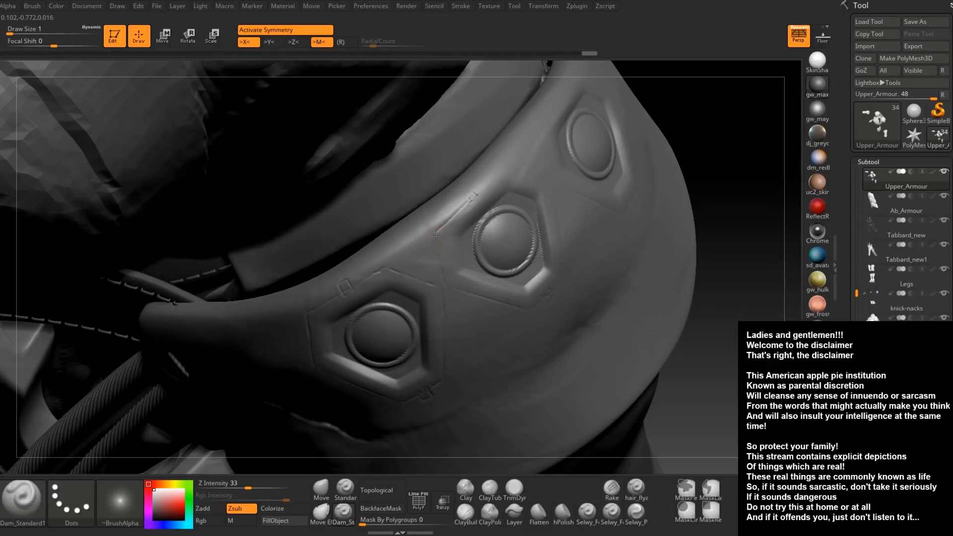
right_drag(438, 247, 441, 259)
mouse_move(437, 232)
mouse_down()
mouse_move(442, 288)
mouse_move(456, 291)
mouse_up()
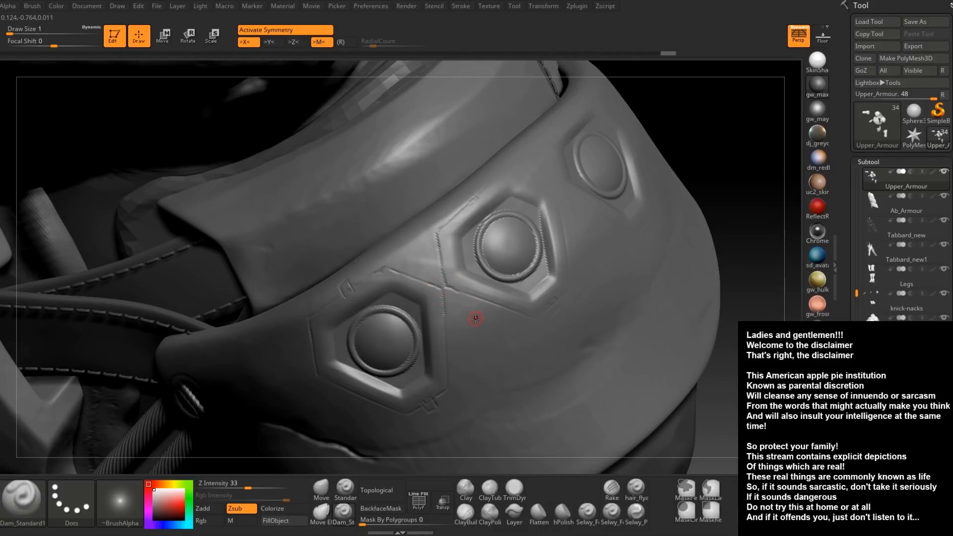
key(ctrl+z)
drag(443, 287, 459, 292)
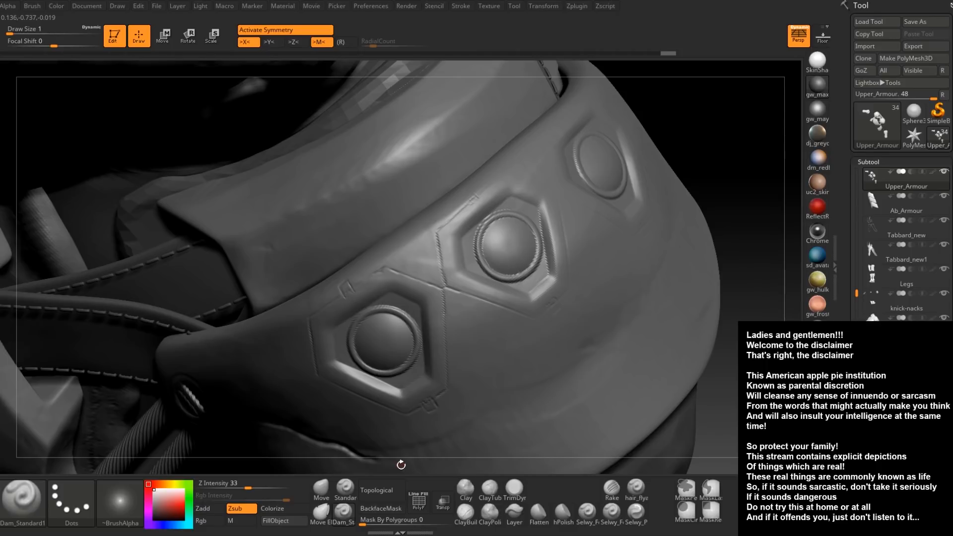
Extend the second recess's panel line past its upper notch, over the top corner and down the side facing the third recess
right_drag(486, 201, 485, 195)
drag(475, 197, 505, 172)
right_drag(561, 196, 521, 181)
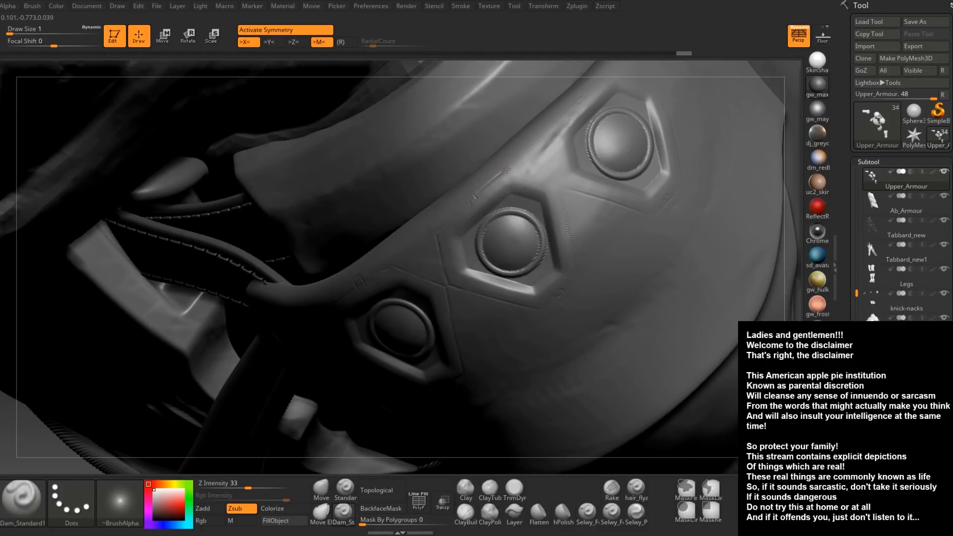
drag(501, 173, 543, 179)
mouse_move(519, 170)
mouse_down()
mouse_move(563, 187)
mouse_move(574, 248)
mouse_up()
mouse_move(572, 171)
right_down()
mouse_move(598, 112)
mouse_move(558, 171)
right_up()
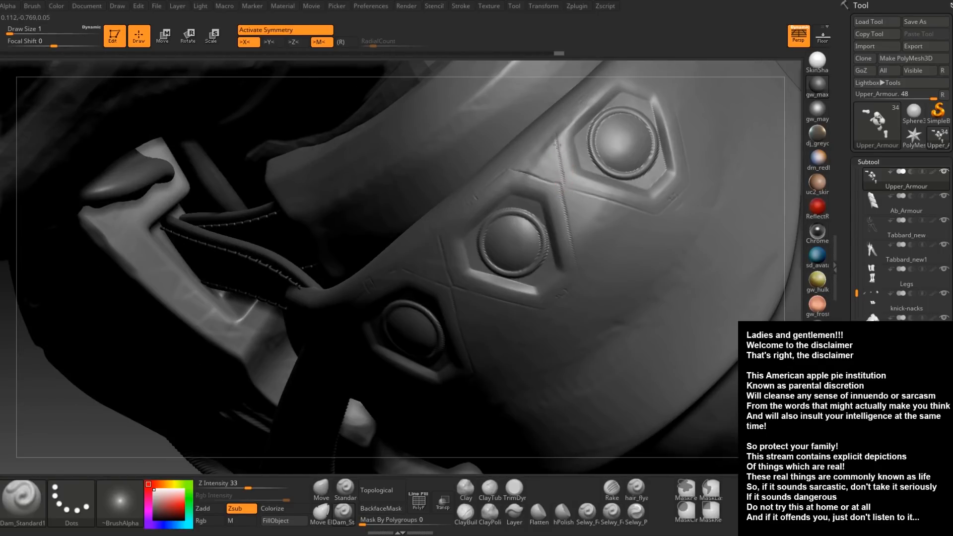
Crease the panel line from the third recess's upper notch down to the side line shared with the second recess
right_drag(563, 136, 570, 107)
mouse_move(577, 100)
mouse_down()
mouse_move(553, 127)
mouse_move(555, 139)
mouse_up()
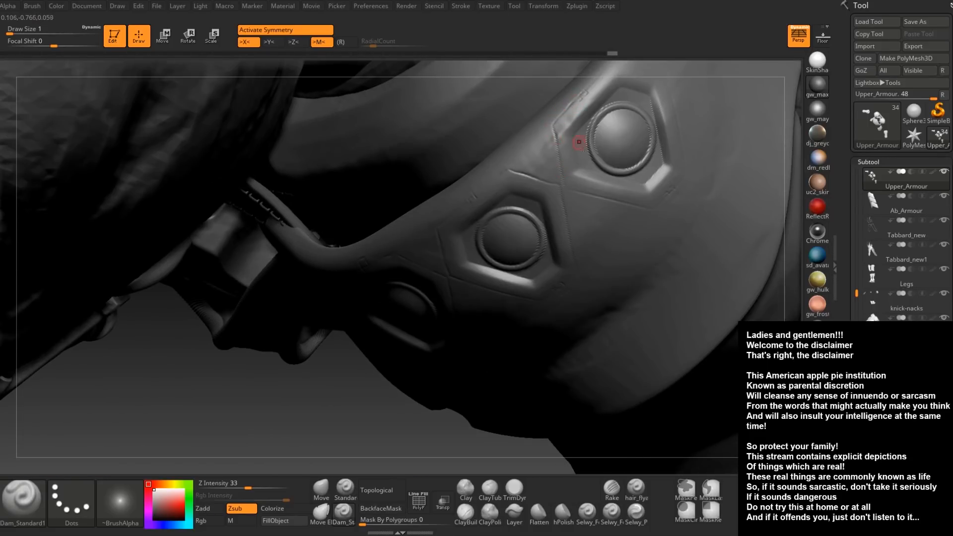
ctrl+right_drag(609, 214, 600, 196)
right_drag(574, 243, 482, 441)
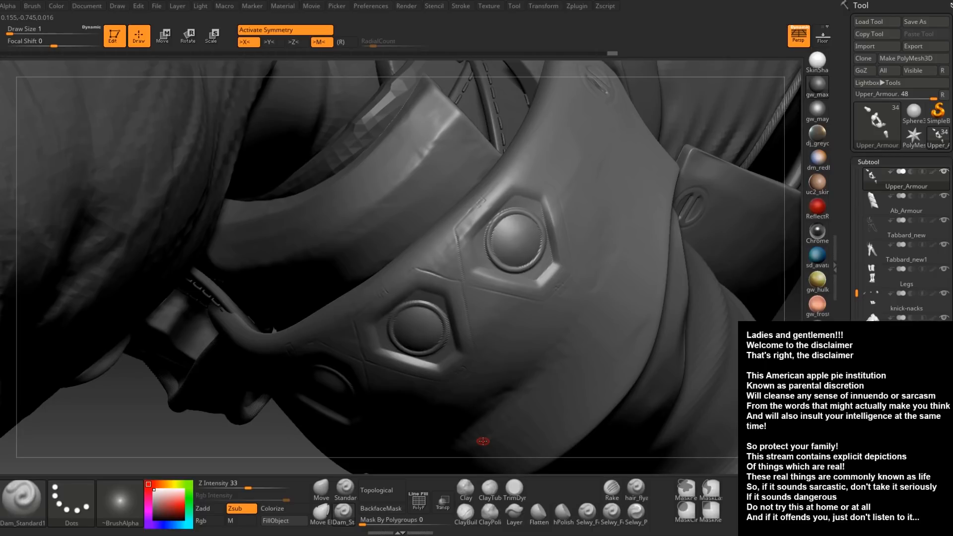
Crease the panel line beyond the third recess's upper notch and over its top corner towards the far side
right_drag(498, 183, 496, 191)
drag(495, 185, 517, 162)
right_drag(534, 192, 516, 183)
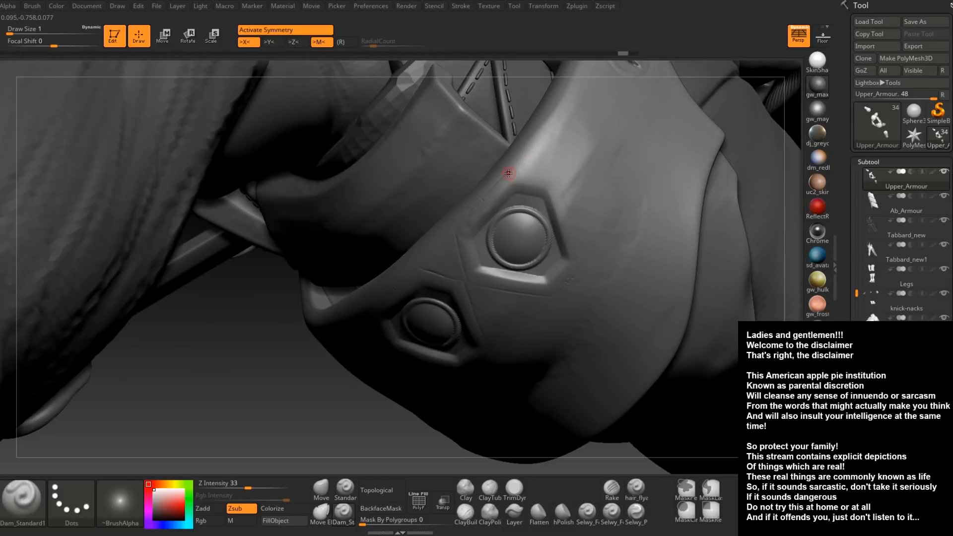
drag(516, 173, 559, 181)
mouse_move(581, 230)
right_down()
mouse_move(526, 283)
mouse_move(531, 208)
mouse_move(499, 192)
mouse_move(496, 218)
right_up()
drag(496, 211, 489, 229)
Select the shirt1 subtool and isolate its cuff and side stitching by hiding the shirt fabric
mouse_move(496, 234)
ctrl+right_down()
mouse_move(501, 198)
mouse_move(530, 223)
mouse_move(518, 289)
ctrl+right_up()
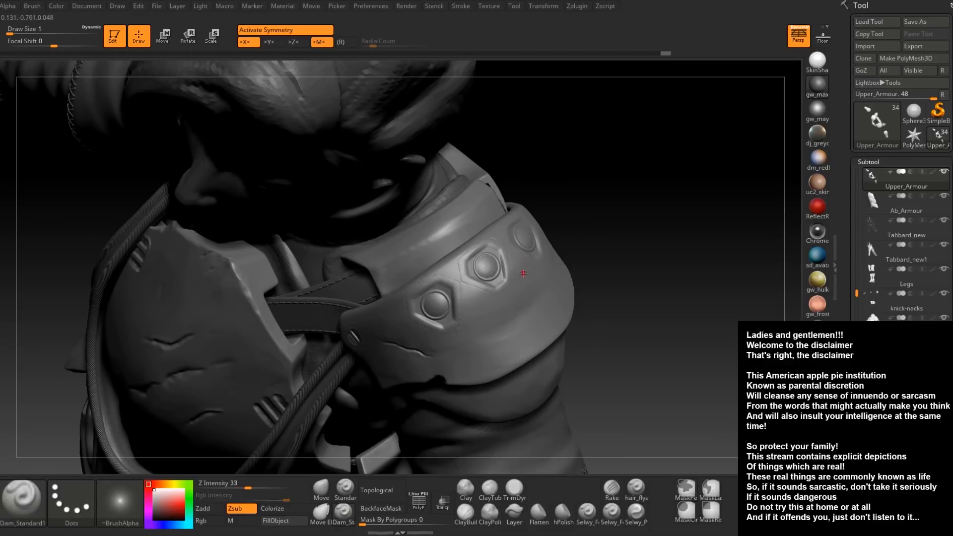
mouse_move(512, 293)
right_down()
mouse_move(457, 328)
mouse_move(461, 295)
mouse_move(417, 358)
mouse_move(437, 310)
mouse_move(499, 358)
mouse_move(511, 333)
mouse_move(561, 188)
mouse_move(485, 185)
right_up()
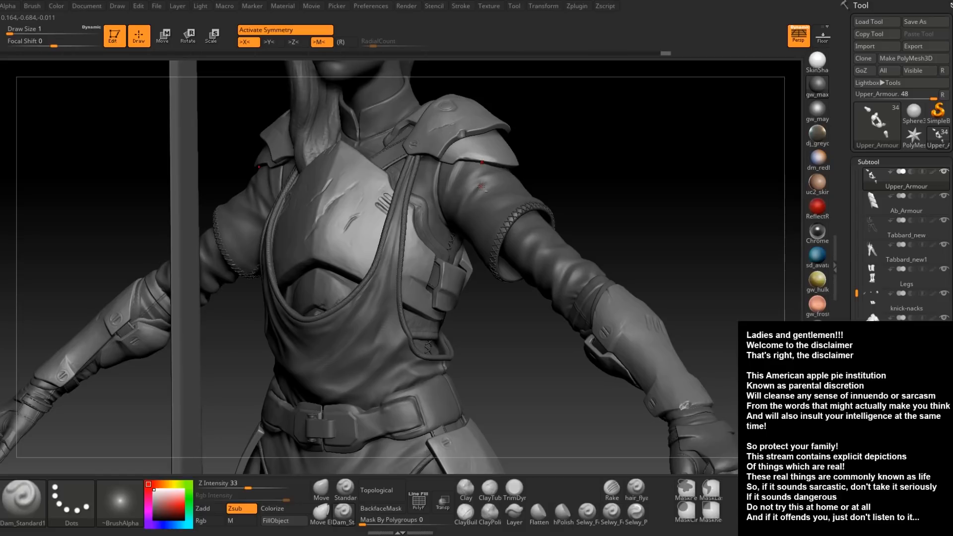
mouse_move(481, 186)
right_down()
mouse_move(527, 239)
mouse_move(529, 260)
right_up()
alt+click(521, 183)
right_drag(521, 218, 497, 206)
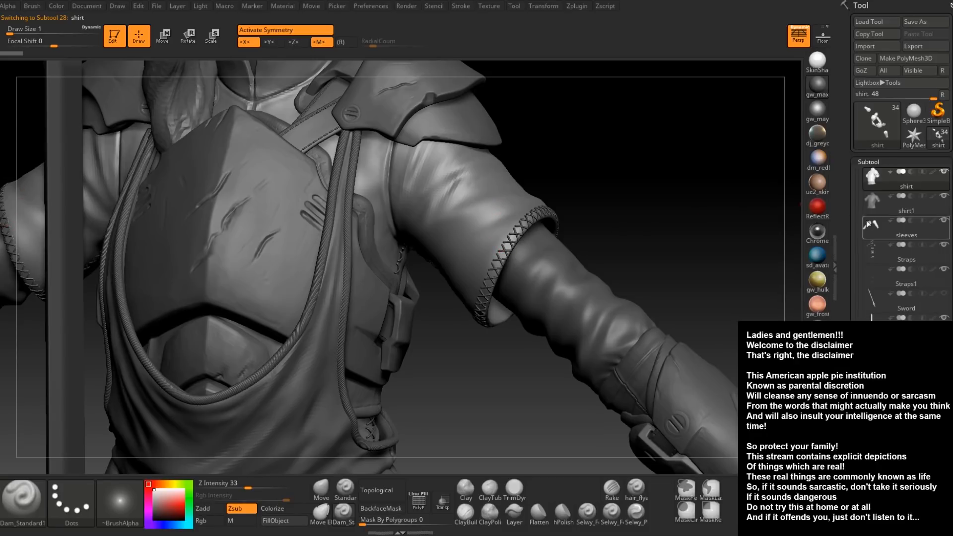
click(873, 206)
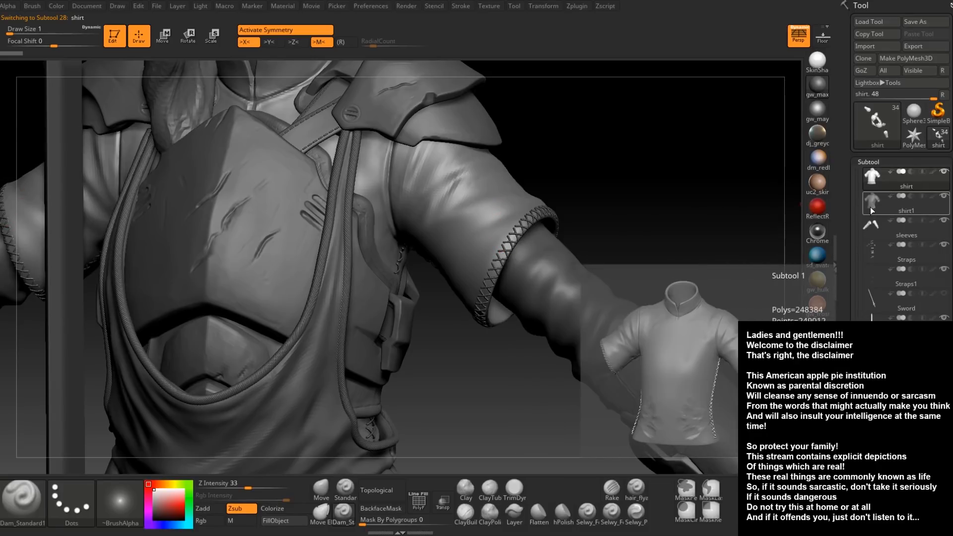
key(ctrl)
ctrl+drag(668, 251, 640, 268)
ctrl+shift+click(463, 243)
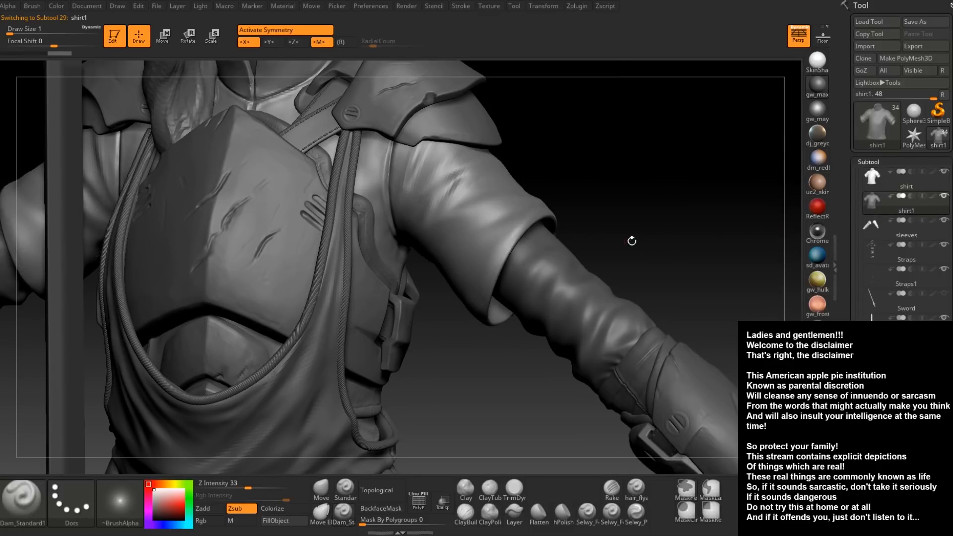
ctrl+shift+click(637, 255)
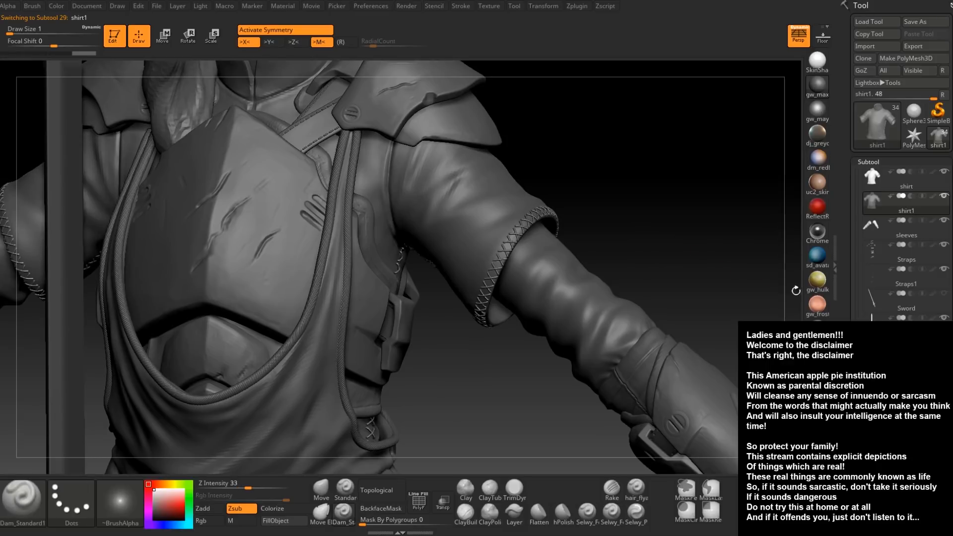
Delete the hidden fabric geometry of the shirt1 subtool, keeping only the stitching
scroll(901, 160, down, 5)
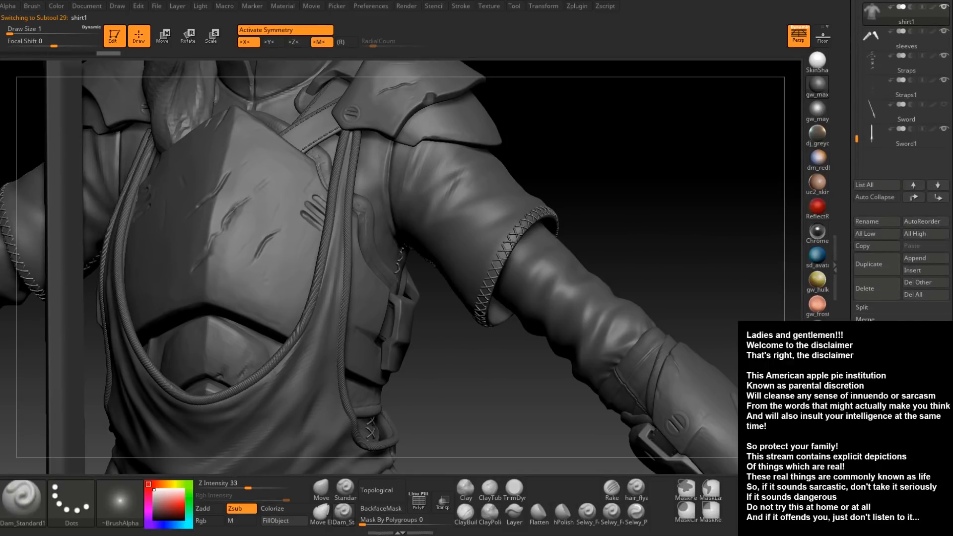
click(873, 381)
drag(864, 357, 863, 462)
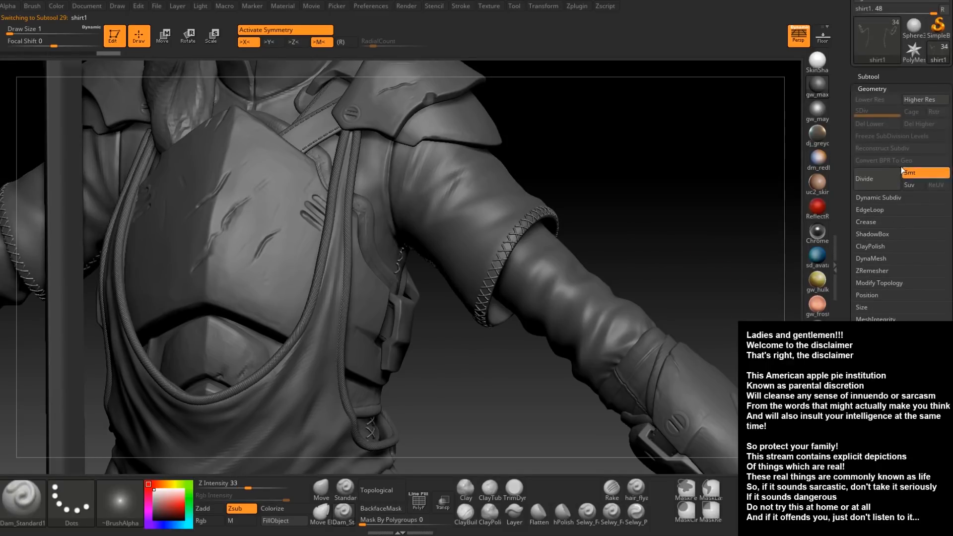
click(877, 280)
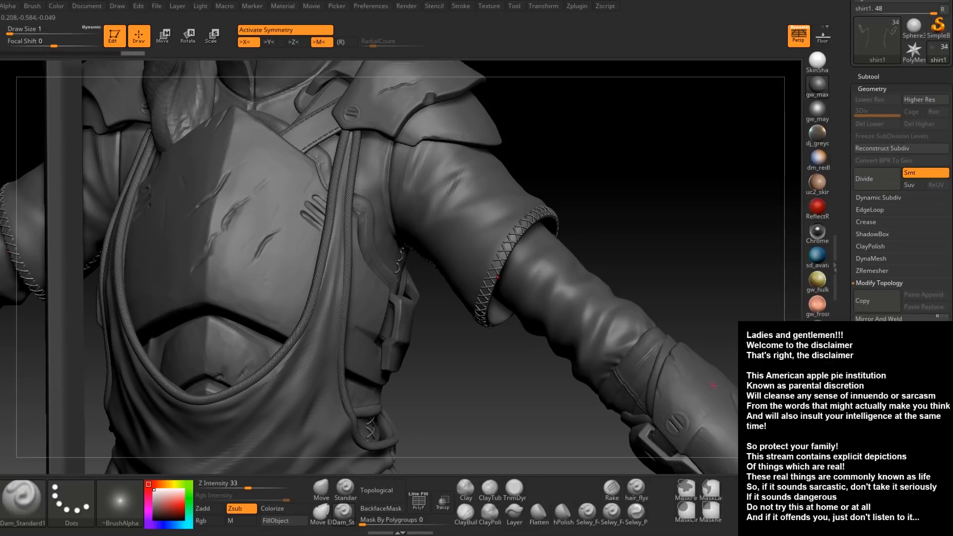
Select the Theo body subtool on the character's face and switch to the ClayBuildup brush at draw size 2
drag(601, 205, 419, 380)
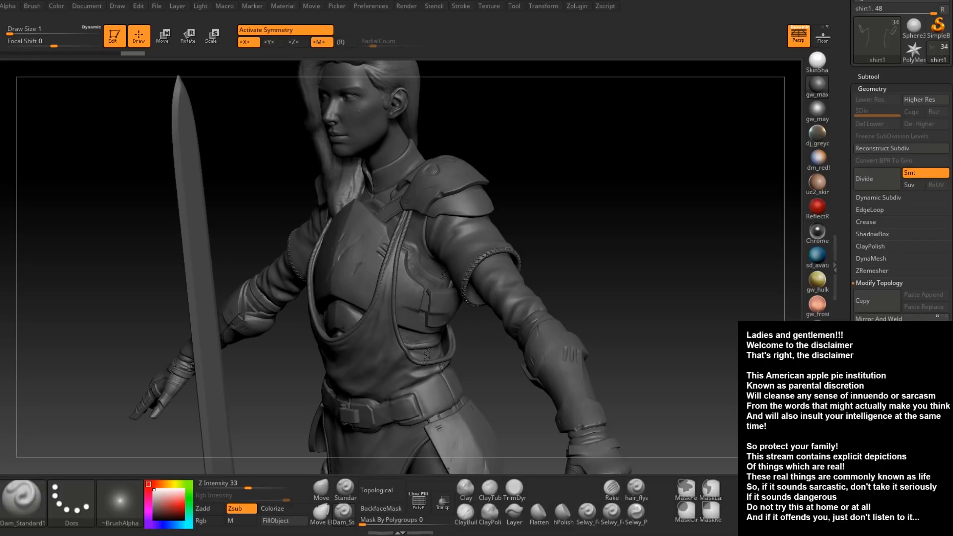
drag(576, 251, 590, 231)
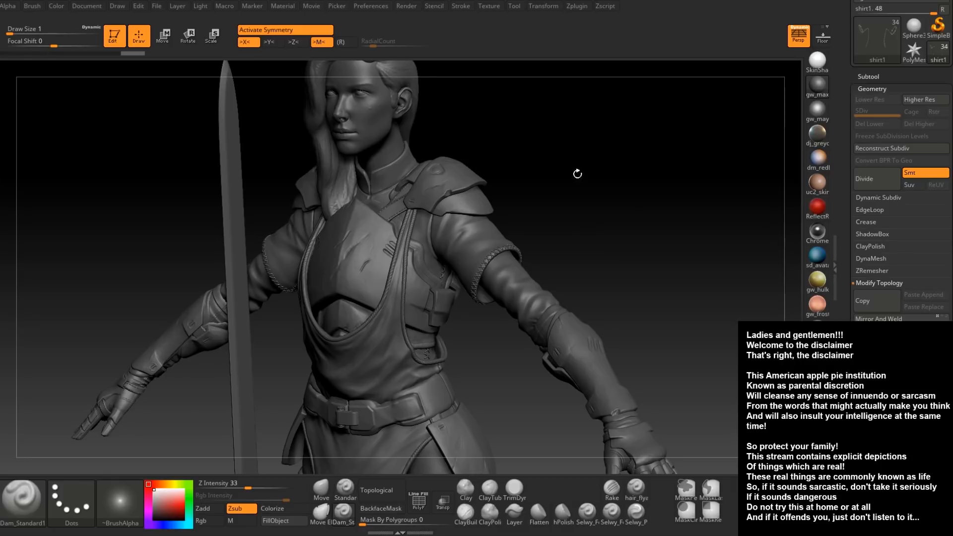
drag(565, 165, 535, 225)
alt+right_drag(486, 247, 489, 294)
mouse_move(377, 258)
right_down()
mouse_move(485, 235)
mouse_move(487, 205)
mouse_move(488, 215)
mouse_move(519, 201)
right_up()
mouse_move(585, 196)
right_down()
mouse_move(482, 179)
mouse_move(408, 283)
mouse_move(446, 462)
right_up()
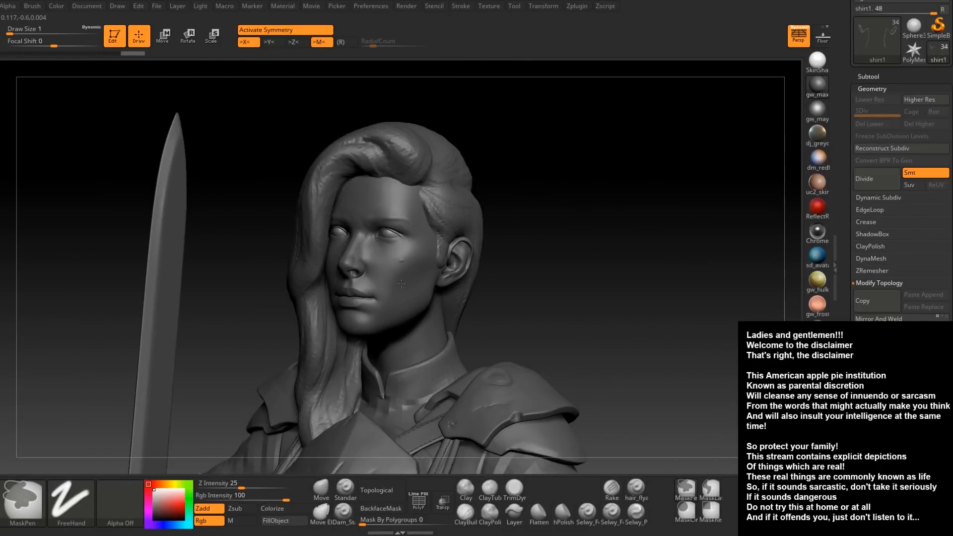
alt+click(410, 272)
mouse_move(414, 249)
right_down()
mouse_move(440, 249)
mouse_move(383, 263)
mouse_move(398, 269)
right_up()
click(466, 512)
key(space)
drag(398, 269, 396, 269)
mouse_move(534, 238)
right_down()
mouse_move(487, 245)
mouse_move(439, 328)
mouse_move(430, 310)
mouse_move(402, 344)
right_up()
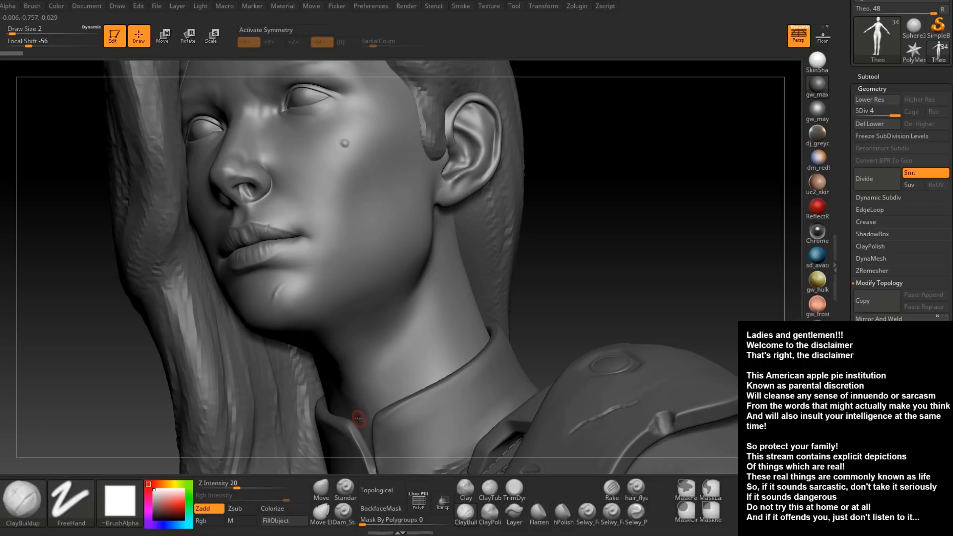
Lower the Theo subtool to subdivision level 2 and turn on X symmetry
right_drag(379, 304, 379, 277)
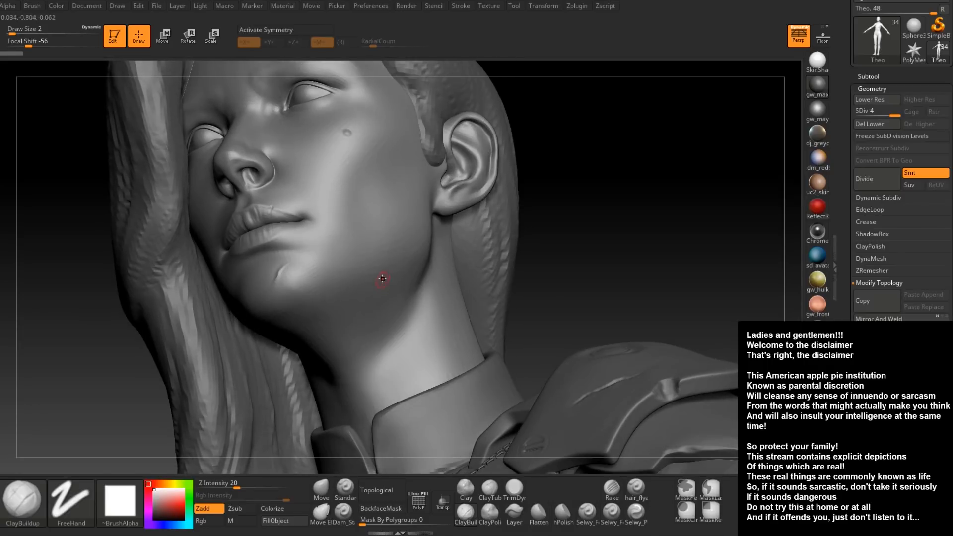
key(shift+d)
key(shift+d)
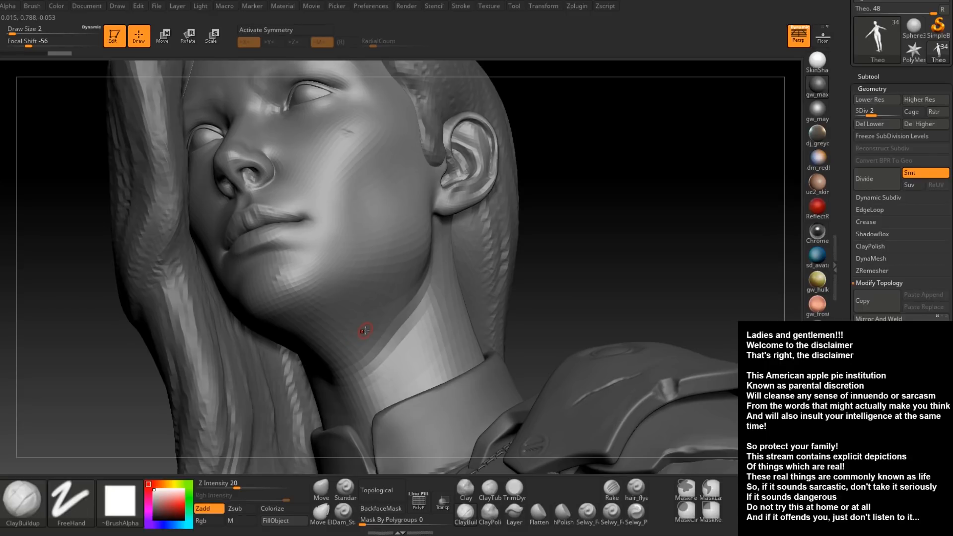
key(x)
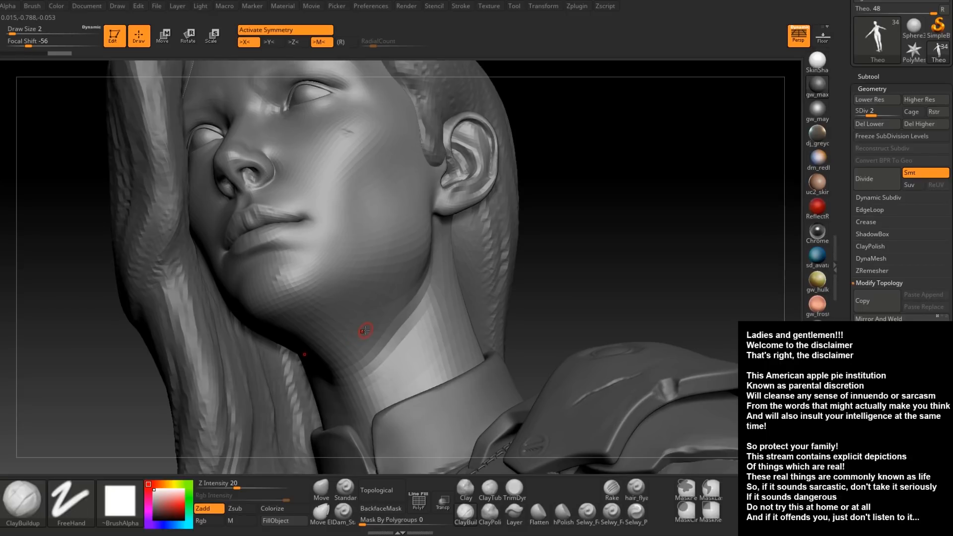
Build up clay on the upper neck below the jawline with ClayBuildup at draw size 7
right_drag(373, 312, 378, 324)
key(space)
click(377, 323)
drag(371, 324, 394, 350)
right_drag(394, 350, 366, 325)
mouse_move(367, 325)
mouse_down()
mouse_move(414, 326)
mouse_move(407, 329)
mouse_up()
right_drag(361, 325, 368, 329)
drag(368, 329, 402, 317)
right_drag(401, 317, 368, 334)
Smooth the clay strokes under the jaw and add further form down the side of the neck
mouse_move(364, 332)
shift+mouse_down()
mouse_move(383, 332)
mouse_move(351, 312)
mouse_move(389, 321)
mouse_move(399, 337)
shift+mouse_up()
right_drag(382, 335, 413, 330)
shift+drag(413, 329, 387, 343)
right_drag(382, 340, 396, 333)
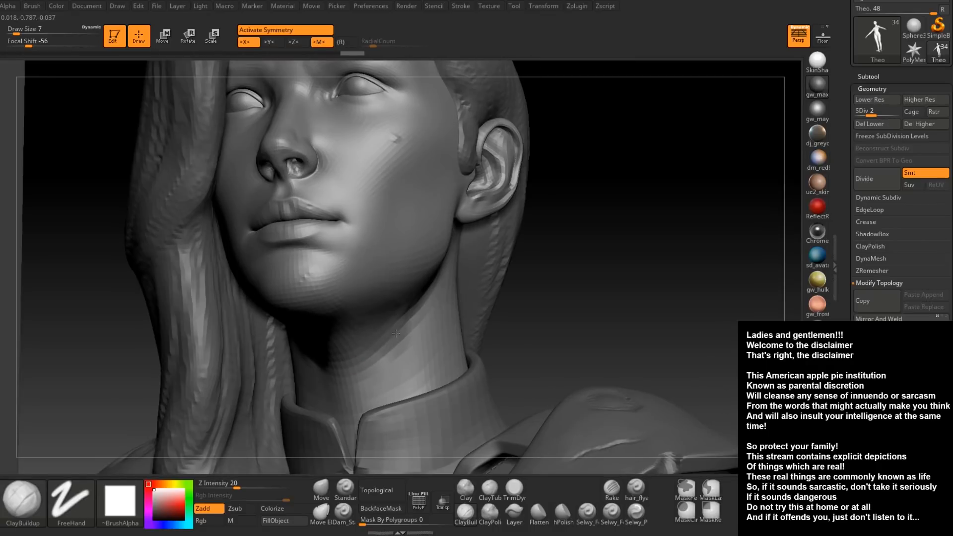
drag(396, 333, 382, 344)
right_drag(387, 338, 417, 338)
drag(437, 325, 412, 361)
mouse_move(417, 347)
right_down()
mouse_move(400, 347)
mouse_move(406, 336)
right_up()
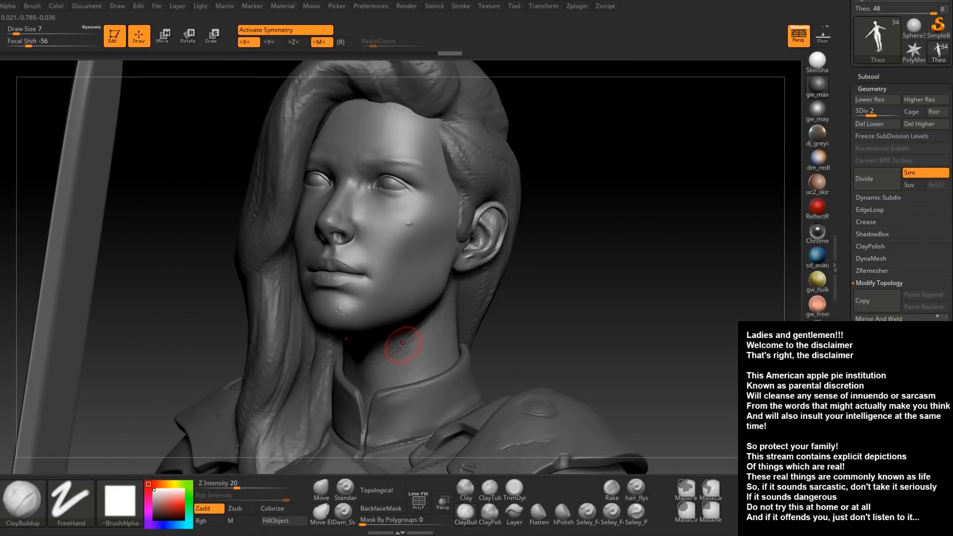
Reduce the brush to draw size 3 and smooth the inner brow above the inner eye corner
right_drag(406, 329, 390, 365)
mouse_move(366, 259)
ctrl+right_down()
mouse_move(432, 297)
mouse_move(410, 300)
mouse_move(431, 297)
mouse_move(420, 345)
ctrl+right_up()
mouse_move(421, 300)
right_down()
mouse_move(442, 288)
mouse_move(420, 276)
mouse_move(429, 279)
mouse_move(420, 295)
right_up()
right_drag(390, 249, 373, 259)
key(space)
drag(374, 276, 365, 277)
mouse_move(386, 291)
right_down()
mouse_move(368, 292)
mouse_move(381, 291)
mouse_move(366, 283)
right_up()
key(space)
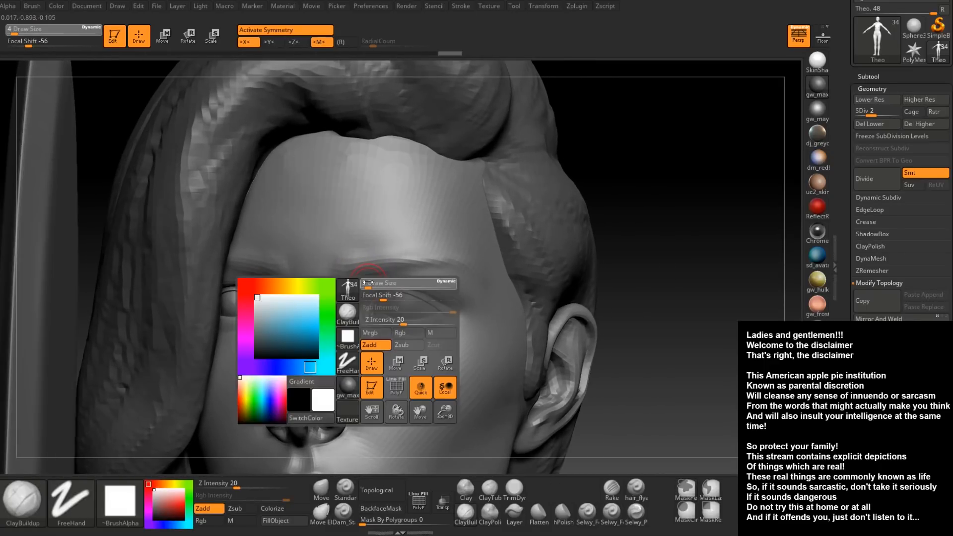
drag(368, 282, 358, 279)
right_drag(352, 281, 357, 277)
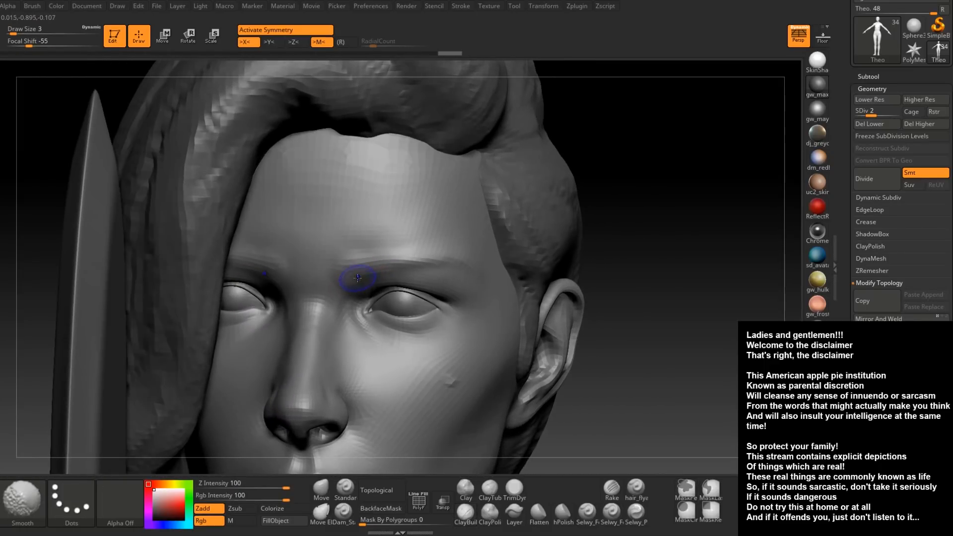
shift+drag(363, 276, 384, 271)
shift+drag(370, 274, 397, 270)
right_drag(422, 268, 408, 269)
Carve into the brow with ClayBuildup from above the eye towards the temple
alt+drag(408, 270, 462, 249)
right_drag(506, 266, 496, 261)
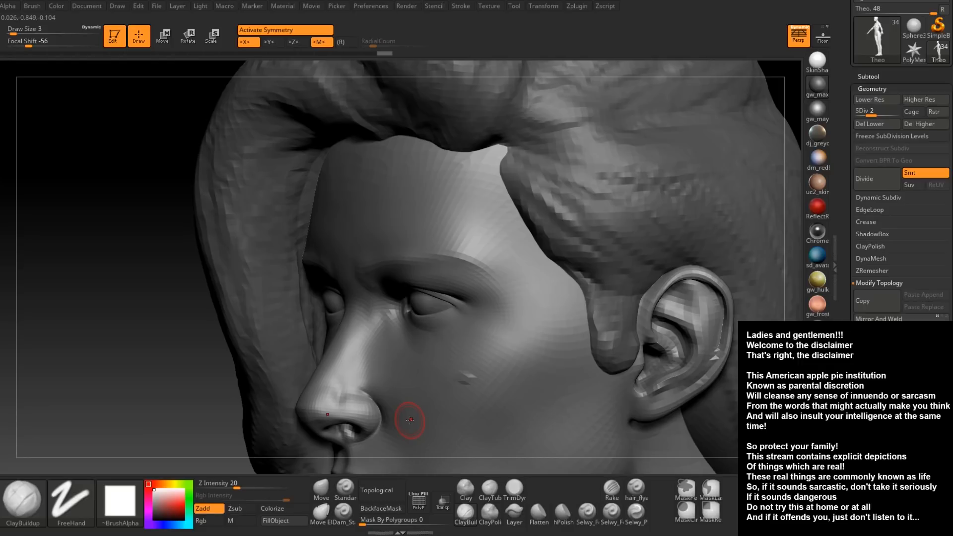
right_drag(431, 276, 446, 308)
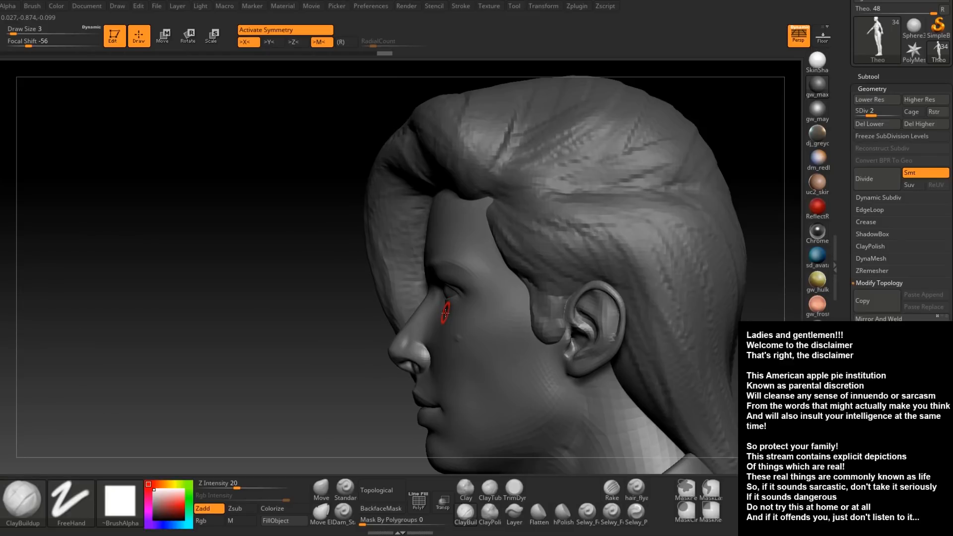
right_drag(445, 313, 473, 253)
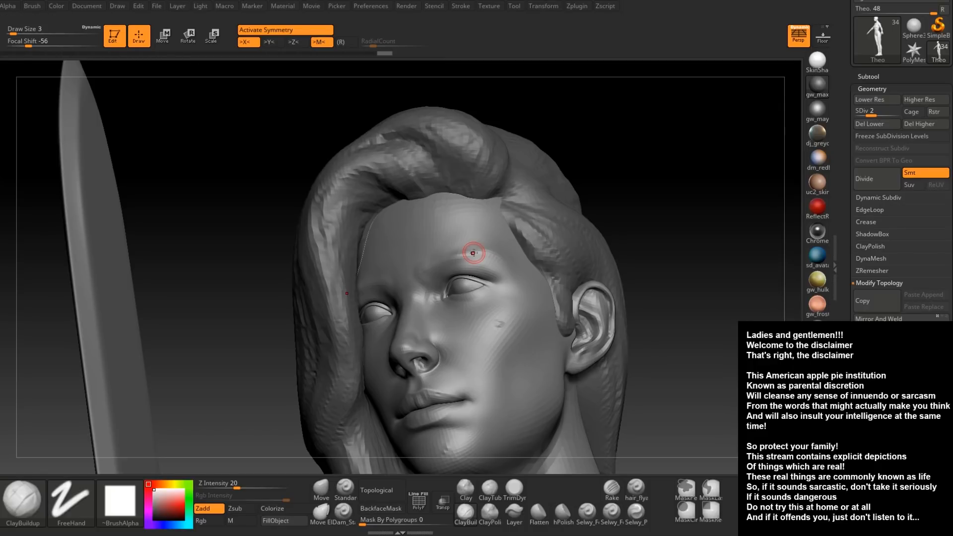
Set the draw size to 7, paint a mask over the skin around the eyes, and invert it
mouse_move(486, 241)
right_down()
mouse_move(466, 299)
mouse_move(437, 285)
right_up()
key(space)
drag(449, 296, 455, 295)
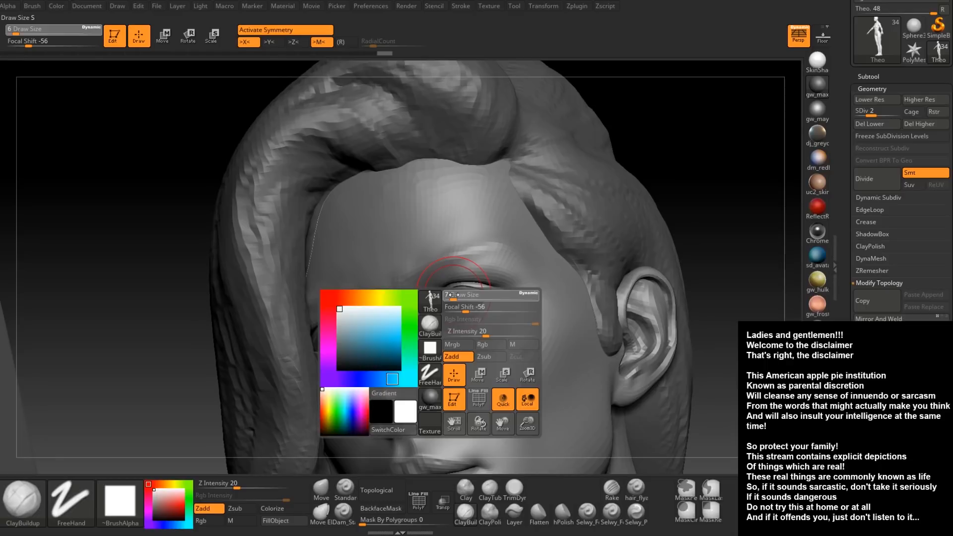
mouse_move(456, 306)
right_down()
mouse_move(412, 302)
mouse_move(453, 313)
right_up()
mouse_move(454, 318)
ctrl+mouse_down()
mouse_move(485, 311)
mouse_move(476, 297)
mouse_move(497, 317)
ctrl+mouse_up()
key(ctrl+i)
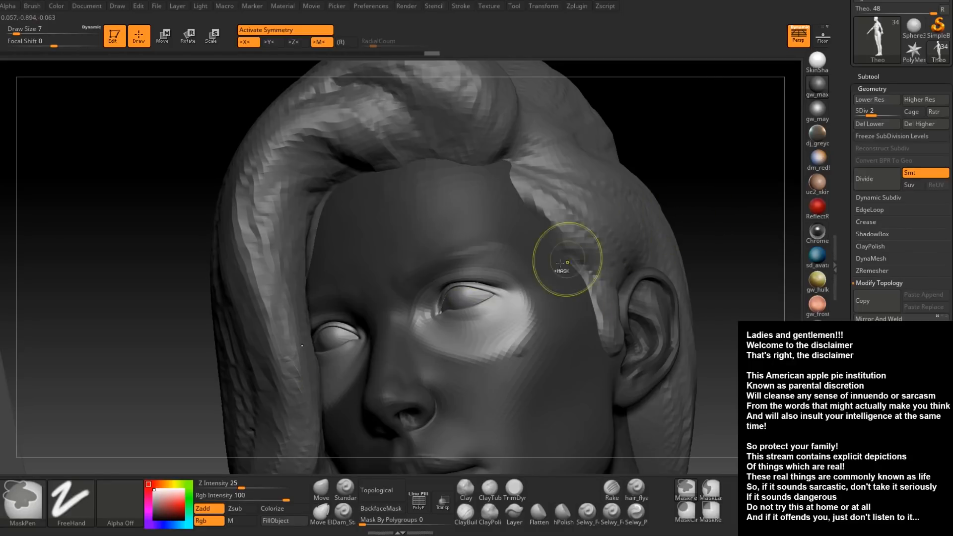
Soften the mask's edges and invert it again so that the eye areas are the protected ones
ctrl+click(561, 298)
ctrl+click(698, 179)
ctrl+click(545, 306)
drag(676, 183, 620, 278)
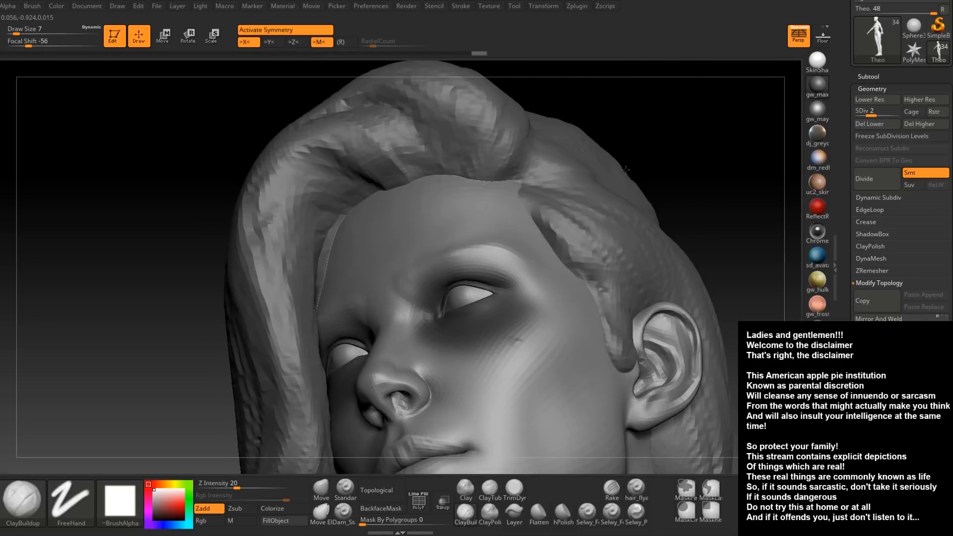
Reshape the brow ridge above the eye with the Move brush at draw sizes 14 and 11
click(323, 485)
right_drag(465, 296, 454, 248)
key(space)
drag(444, 273, 445, 272)
right_drag(446, 270, 444, 258)
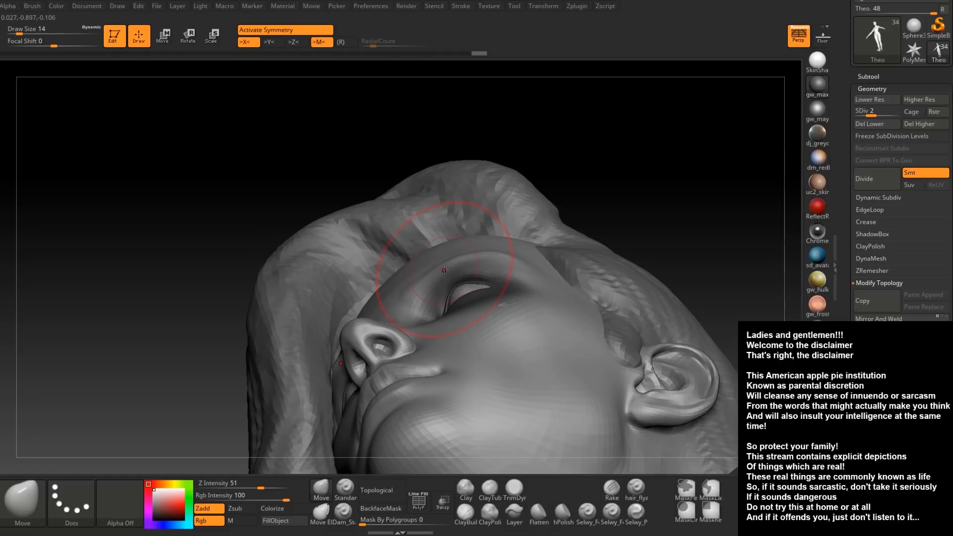
key(space)
drag(444, 268, 442, 267)
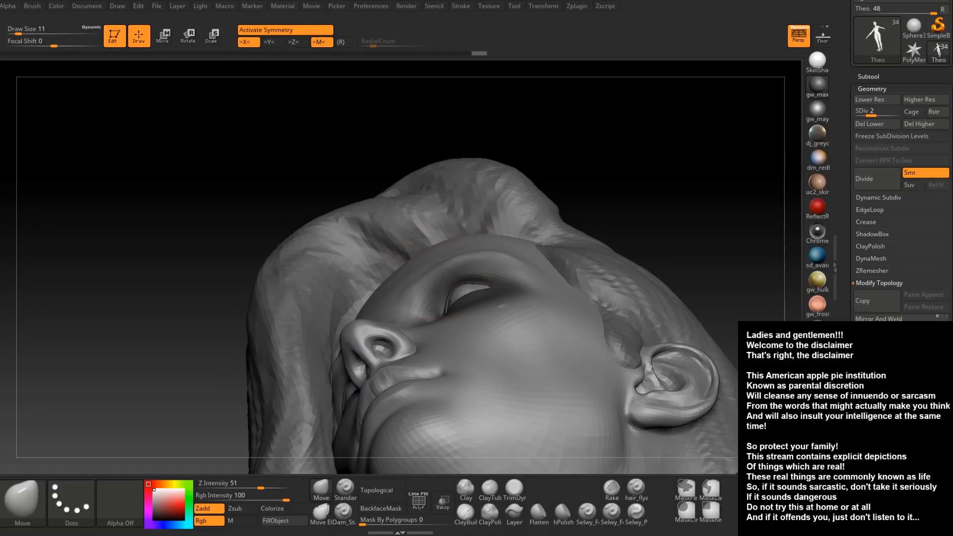
Reduce the Move brush to draw size 8 and refine the brow's profile from the side and below
mouse_move(440, 264)
right_down()
mouse_move(466, 266)
mouse_move(473, 252)
right_up()
key(space)
drag(473, 251, 471, 251)
right_drag(470, 249, 472, 251)
key(space)
drag(470, 251, 471, 251)
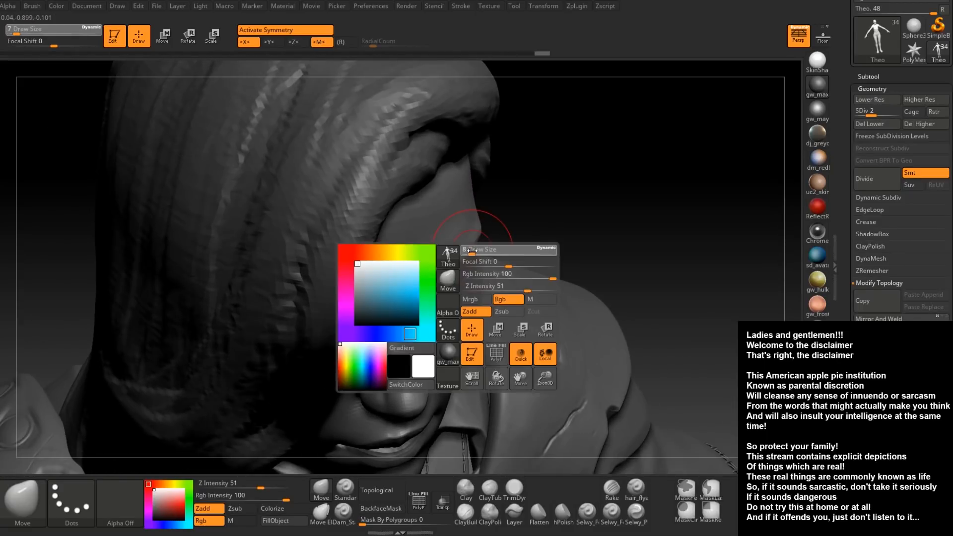
drag(475, 245, 476, 245)
right_drag(475, 245, 461, 199)
key(space)
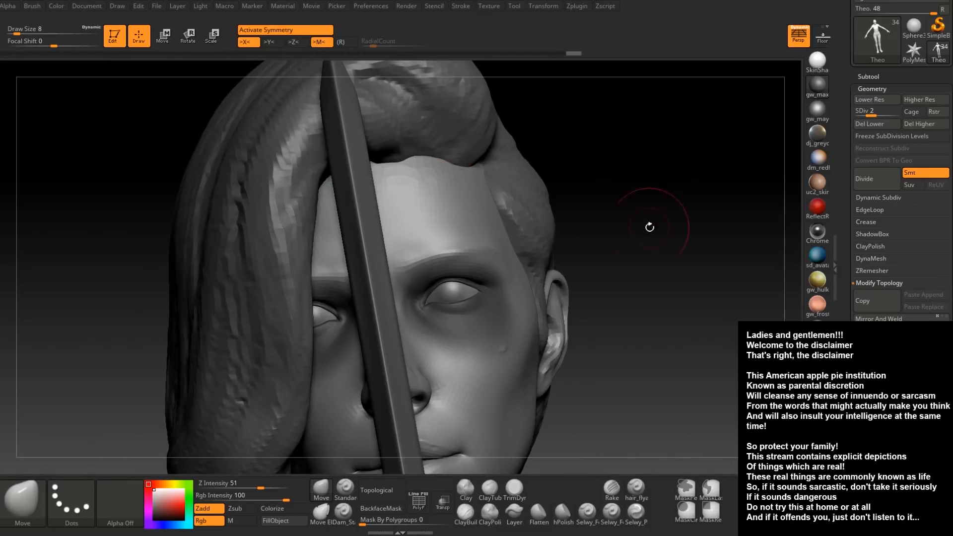
Paint a trial mask over the cheek below the eye and clear all masking from the face
drag(663, 205, 611, 198)
mouse_move(447, 375)
ctrl+mouse_down()
mouse_move(516, 382)
mouse_move(476, 420)
mouse_move(506, 405)
ctrl+mouse_up()
mouse_move(511, 400)
right_down()
mouse_move(457, 304)
mouse_move(497, 322)
right_up()
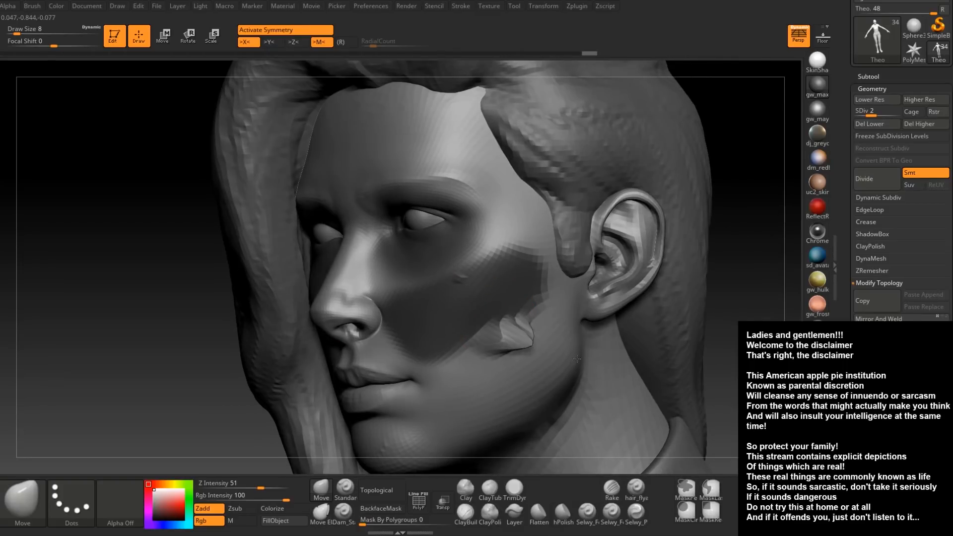
right_drag(541, 278, 625, 252)
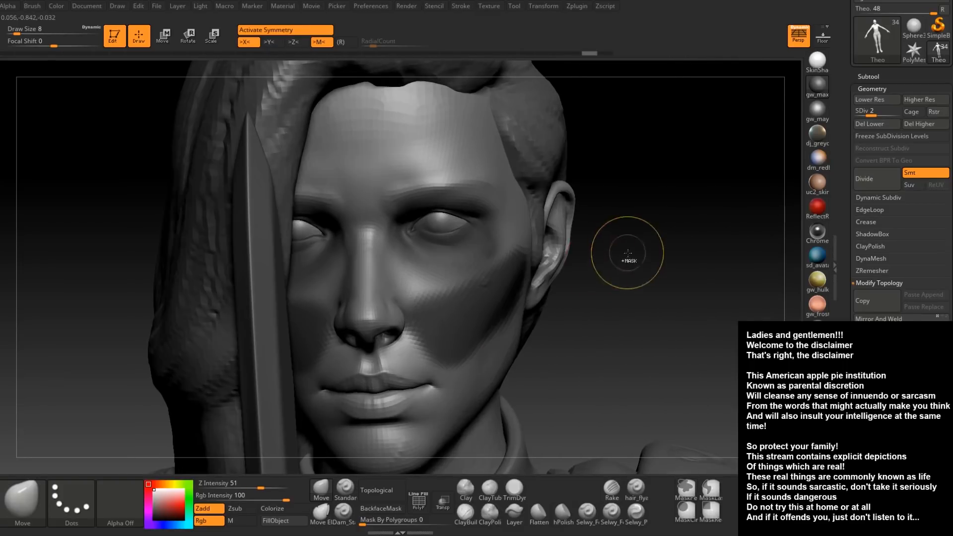
ctrl+drag(625, 252, 632, 258)
Examine the brow and eyes from several angles, as well as the torso's back and the belt area
mouse_move(582, 279)
right_down()
mouse_move(468, 330)
mouse_move(449, 300)
mouse_move(488, 293)
right_up()
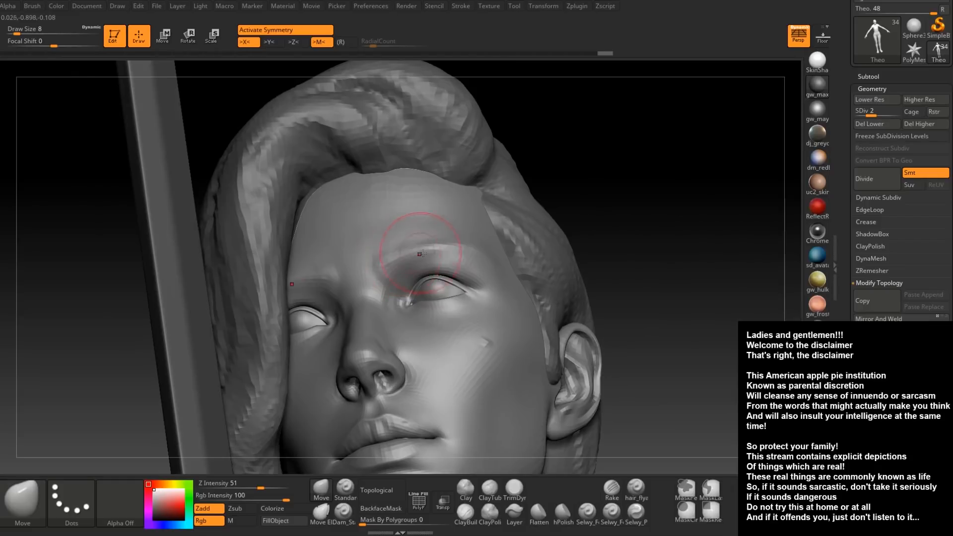
mouse_move(449, 251)
right_down()
mouse_move(450, 286)
mouse_move(419, 342)
mouse_move(429, 370)
mouse_move(482, 374)
mouse_move(482, 324)
mouse_move(455, 336)
mouse_move(451, 293)
mouse_move(451, 332)
mouse_move(476, 297)
mouse_move(468, 274)
mouse_move(447, 257)
right_up()
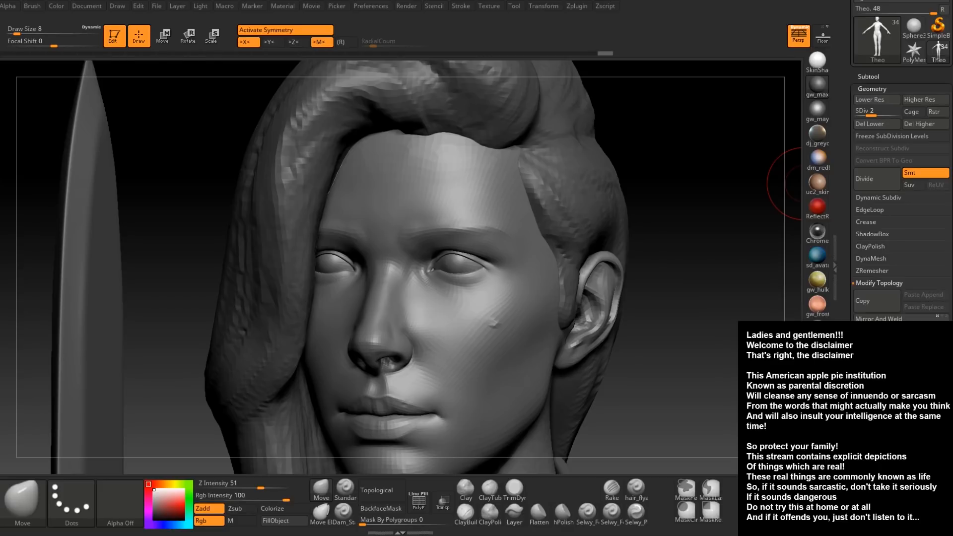
right_drag(685, 239, 637, 241)
mouse_move(489, 413)
alt+right_down()
mouse_move(431, 318)
mouse_move(431, 253)
mouse_move(405, 206)
alt+right_up()
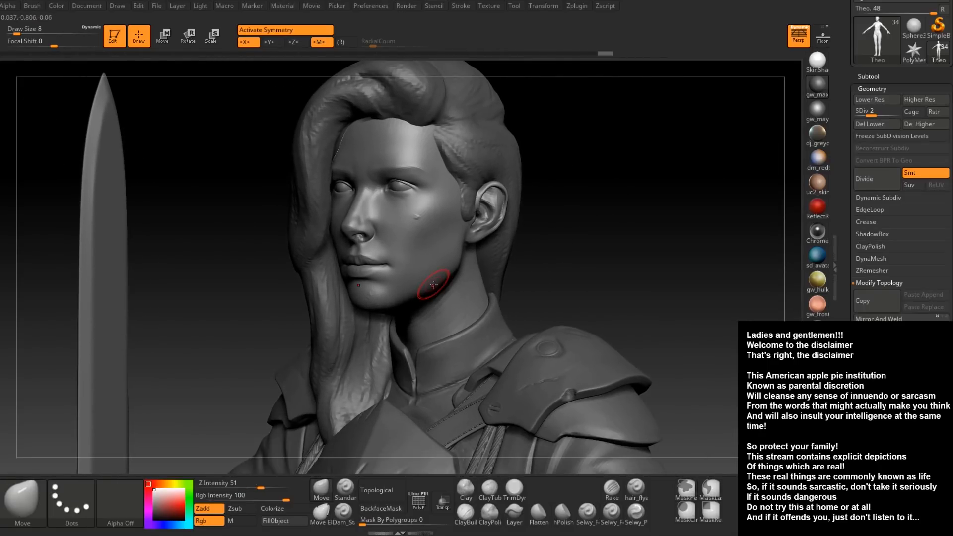
mouse_move(529, 327)
right_down()
mouse_move(566, 429)
mouse_move(505, 325)
mouse_move(504, 251)
right_up()
right_drag(502, 366, 496, 286)
alt+right_drag(489, 389, 485, 213)
ctrl+right_drag(484, 214, 484, 235)
mouse_move(503, 313)
right_down()
mouse_move(592, 290)
mouse_move(444, 320)
mouse_move(417, 332)
mouse_move(421, 353)
mouse_move(441, 219)
right_up()
right_drag(345, 369, 422, 380)
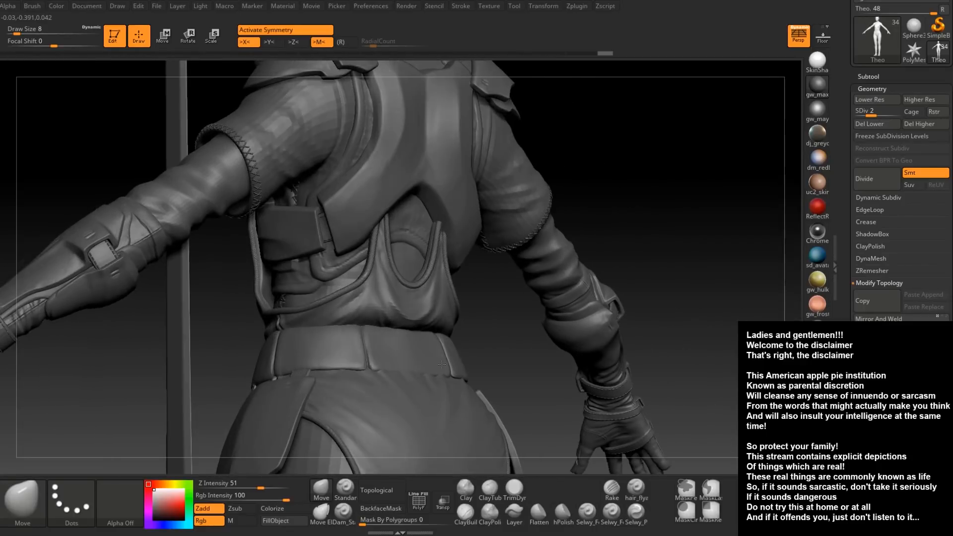
Make the BeltThing subtool active and select the ClayBuildup brush with draw size 11
alt+click(399, 360)
alt+right_drag(428, 368, 450, 309)
click(469, 514)
right_drag(394, 280, 382, 330)
key(space)
drag(383, 327, 375, 327)
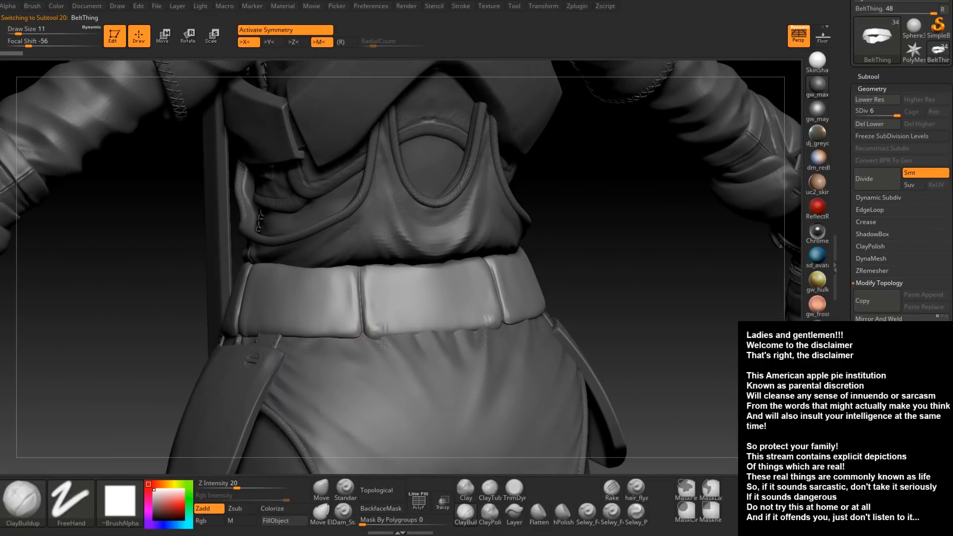
Try building up rough clay strokes along the edges of the belt's rear centre panel
right_drag(400, 333, 393, 353)
mouse_move(387, 328)
mouse_down()
mouse_move(421, 323)
mouse_move(394, 325)
mouse_move(371, 311)
mouse_up()
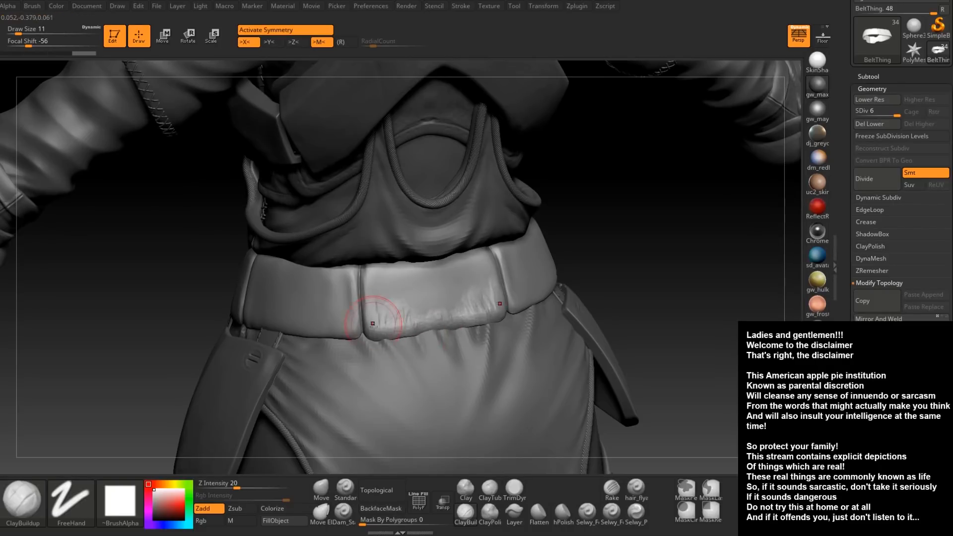
drag(386, 264, 390, 276)
drag(392, 276, 396, 268)
right_drag(403, 267, 387, 279)
mouse_move(383, 276)
mouse_down()
mouse_move(401, 268)
mouse_move(403, 284)
mouse_move(404, 262)
mouse_up()
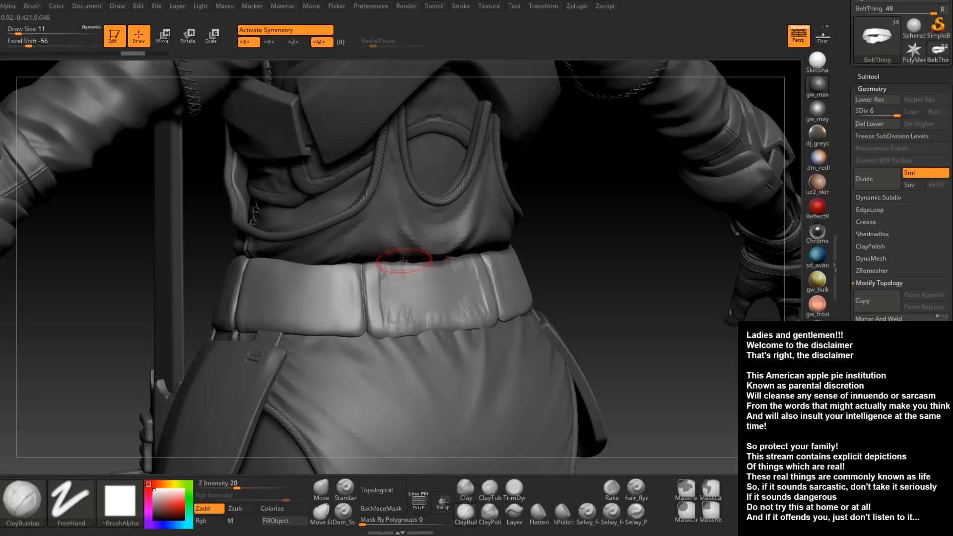
right_drag(436, 272, 428, 280)
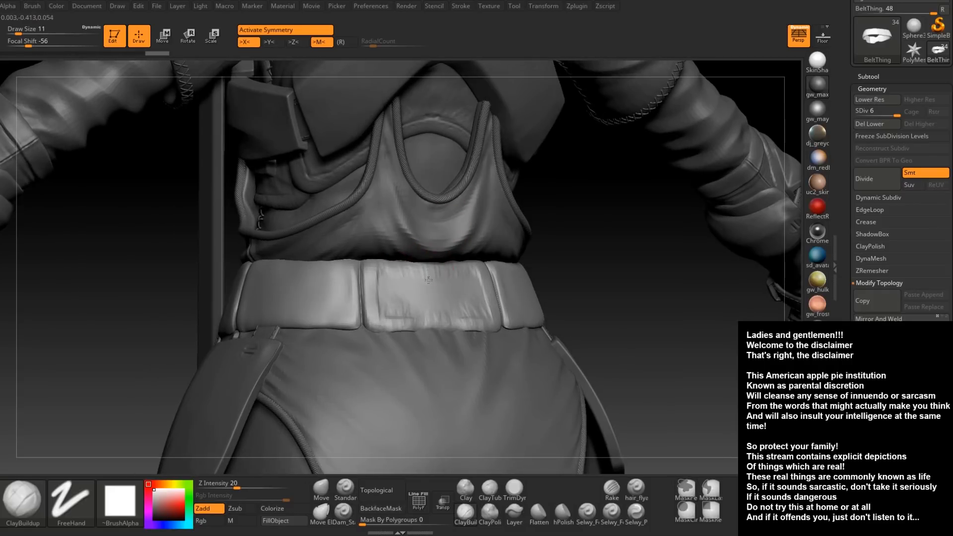
drag(386, 269, 384, 293)
Set the draw size to 9 and try more clay strokes across the face of the rear centre panel
right_drag(379, 298, 387, 278)
key(space)
mouse_move(388, 278)
mouse_down()
mouse_move(425, 269)
mouse_move(374, 305)
mouse_move(430, 317)
mouse_up()
mouse_move(435, 326)
right_down()
mouse_move(461, 325)
mouse_move(451, 322)
right_up()
drag(434, 317, 443, 312)
mouse_move(427, 315)
right_down()
mouse_move(441, 283)
mouse_move(438, 298)
right_up()
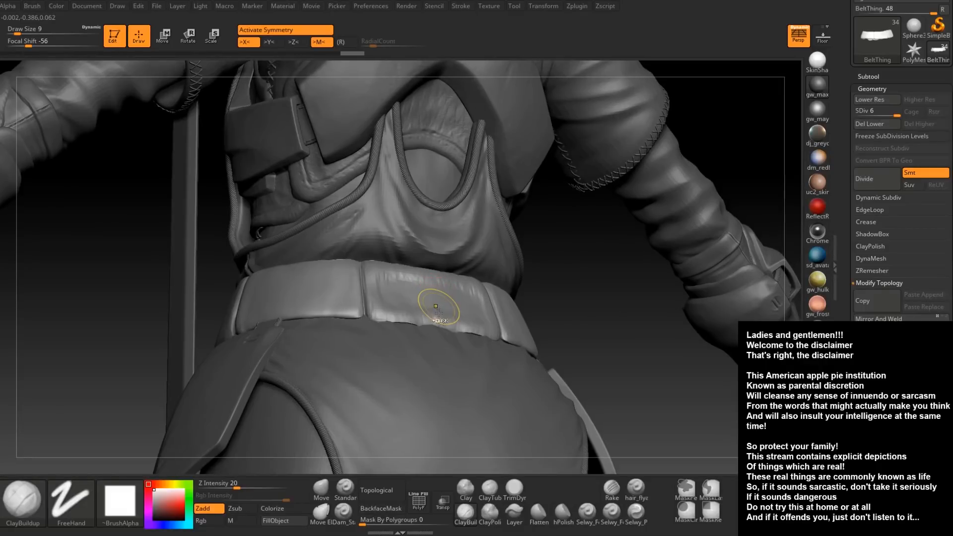
Undo all the trial clay strokes on the belt's rear centre panel
key(ctrl+z)
key(ctrl+z)
key(ctrl+z)
key(ctrl+z)
key(ctrl+z)
key(ctrl+z)
key(ctrl+z)
key(ctrl+z)
key(ctrl+z)
key(ctrl+z)
key(ctrl+z)
key(ctrl+z)
key(ctrl+z)
key(ctrl+z)
key(ctrl+z)
key(ctrl+z)
key(ctrl+z)
key(ctrl+z)
key(ctrl+z)
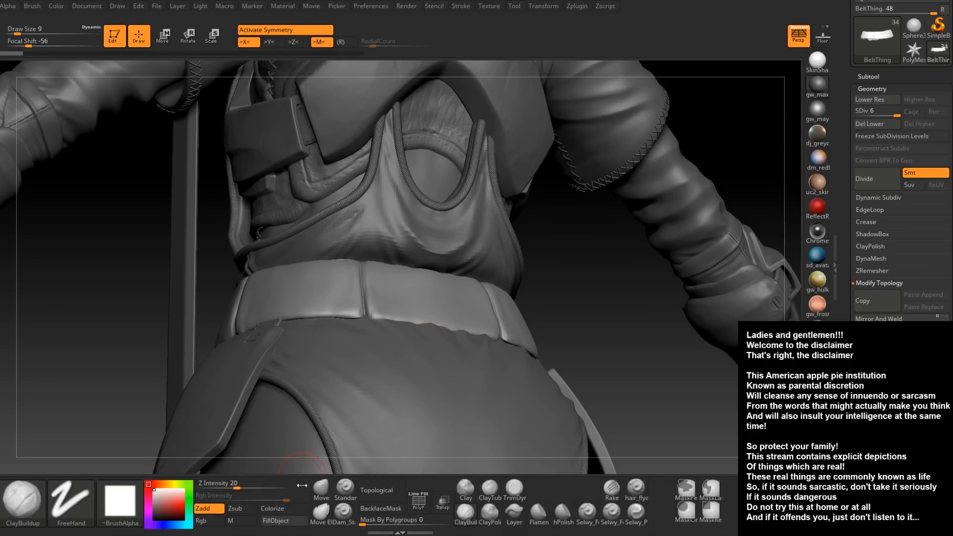
Enable BackfaceMask, set the draw size to 7, and build short strokes along the lower edge of the rear centre panel
click(381, 508)
right_drag(427, 314, 454, 347)
alt+right_drag(391, 324, 395, 286)
key(space)
mouse_move(401, 285)
mouse_down()
mouse_move(333, 290)
mouse_move(421, 285)
mouse_up()
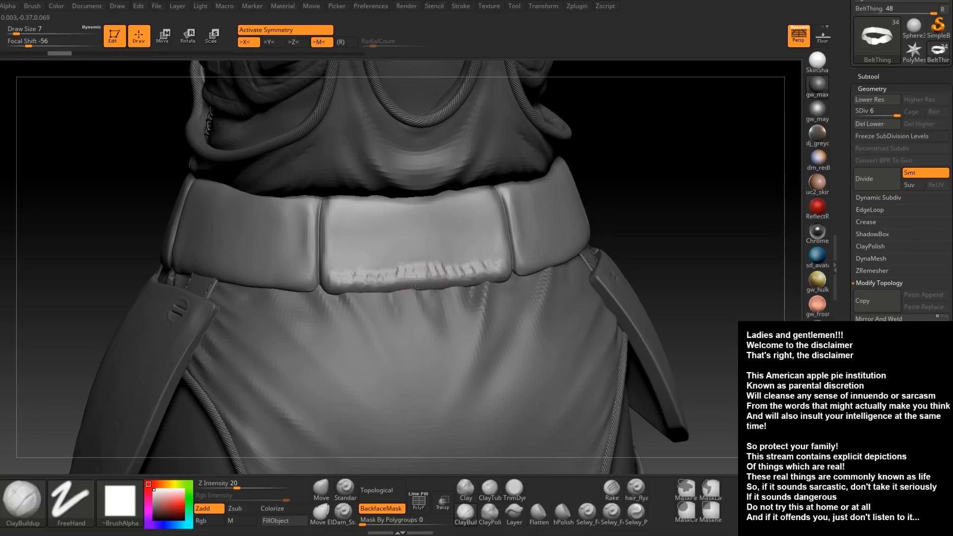
right_drag(422, 284, 417, 277)
mouse_move(416, 277)
mouse_down()
mouse_move(412, 263)
mouse_move(331, 275)
mouse_up()
Cover the upper edge and face of the rear centre panel with vertical clay strokes, undoing the last two strokes
mouse_move(327, 218)
mouse_down()
mouse_move(337, 203)
mouse_move(356, 205)
mouse_up()
right_drag(358, 206, 366, 202)
mouse_move(365, 202)
mouse_down()
mouse_move(415, 215)
mouse_move(344, 212)
mouse_move(343, 229)
mouse_move(354, 221)
mouse_move(373, 243)
mouse_up()
right_drag(373, 243, 332, 230)
drag(332, 230, 341, 269)
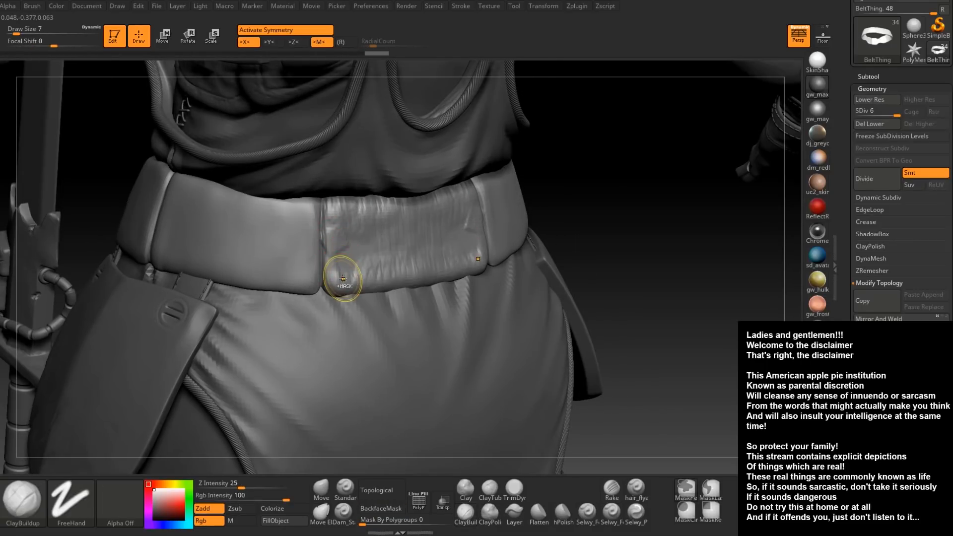
key(ctrl+z)
key(ctrl+z)
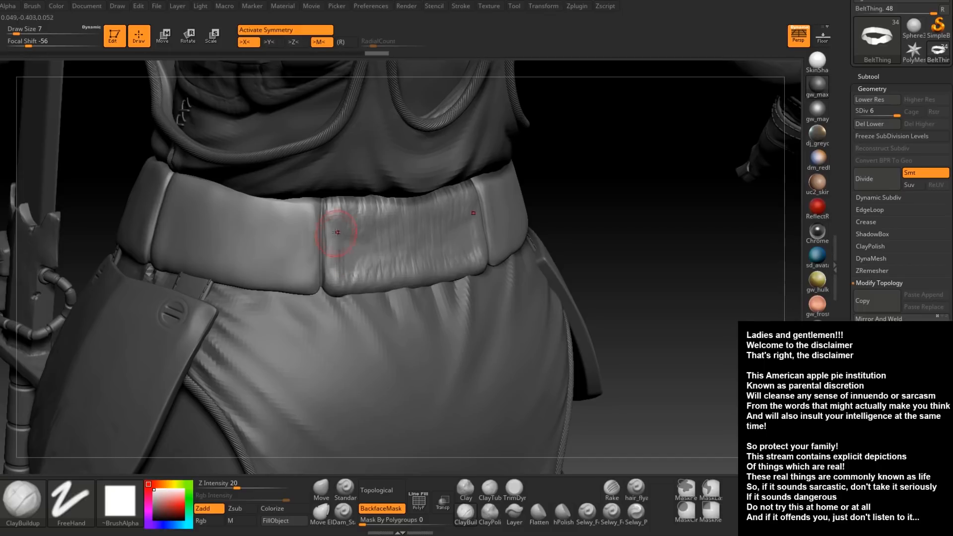
Add more vertical clay strokes across the middle of the rear centre panel
drag(349, 258, 361, 264)
right_drag(365, 260, 335, 258)
drag(362, 235, 365, 244)
key(ctrl+z)
right_drag(376, 261, 381, 241)
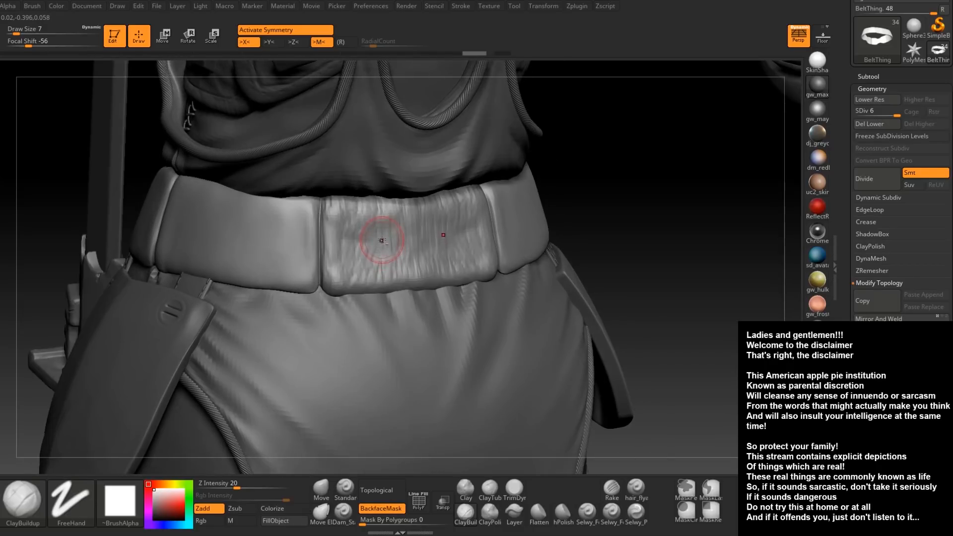
drag(406, 238, 411, 221)
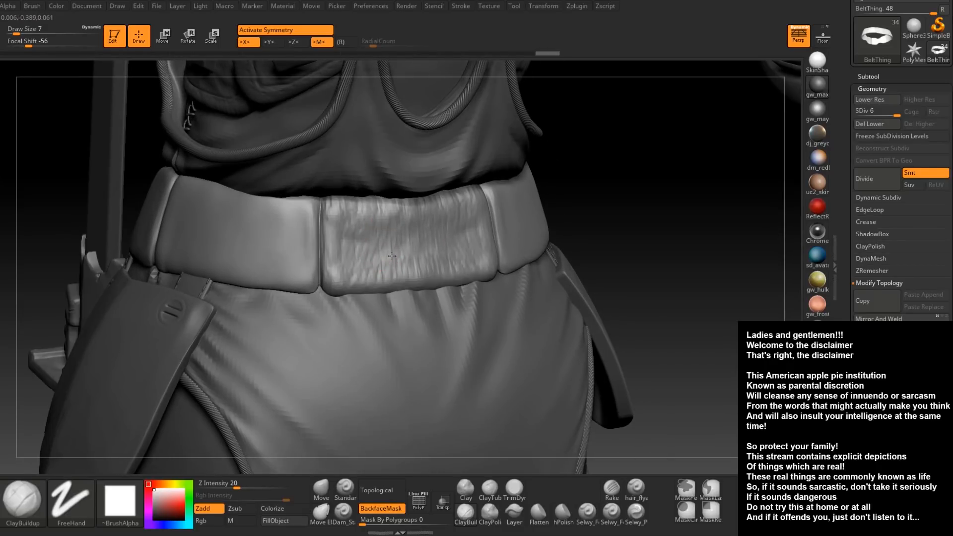
key(ctrl+z)
key(ctrl+shift+z)
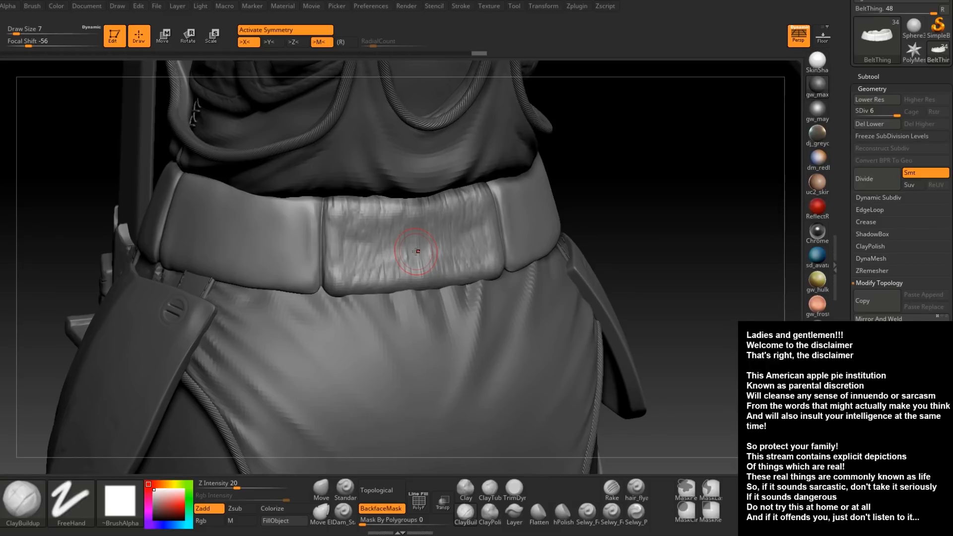
Build short clay strokes along the lower edge of the belt panel next to the rear centre one
right_drag(315, 261, 351, 345)
mouse_move(345, 300)
mouse_down()
mouse_move(349, 311)
mouse_move(346, 299)
mouse_up()
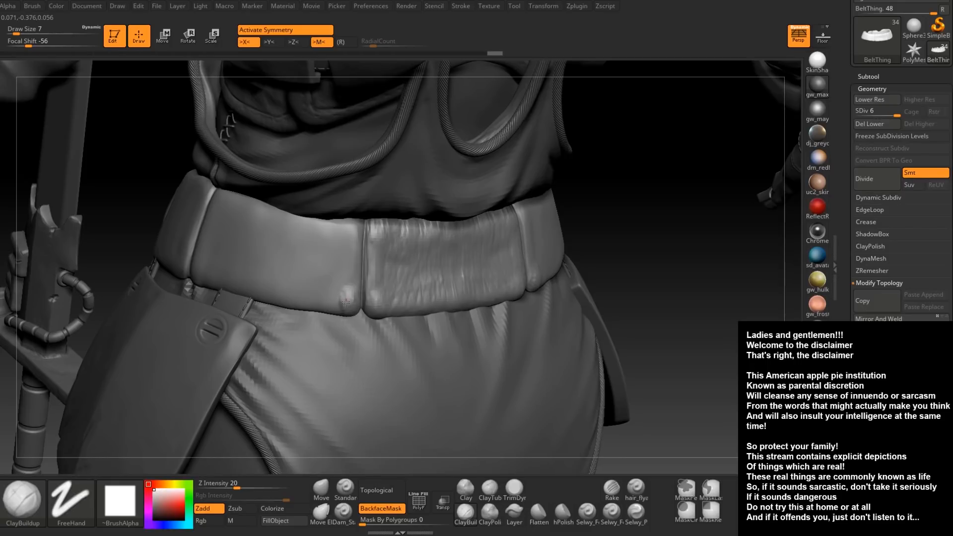
right_drag(345, 301, 320, 320)
drag(305, 304, 238, 294)
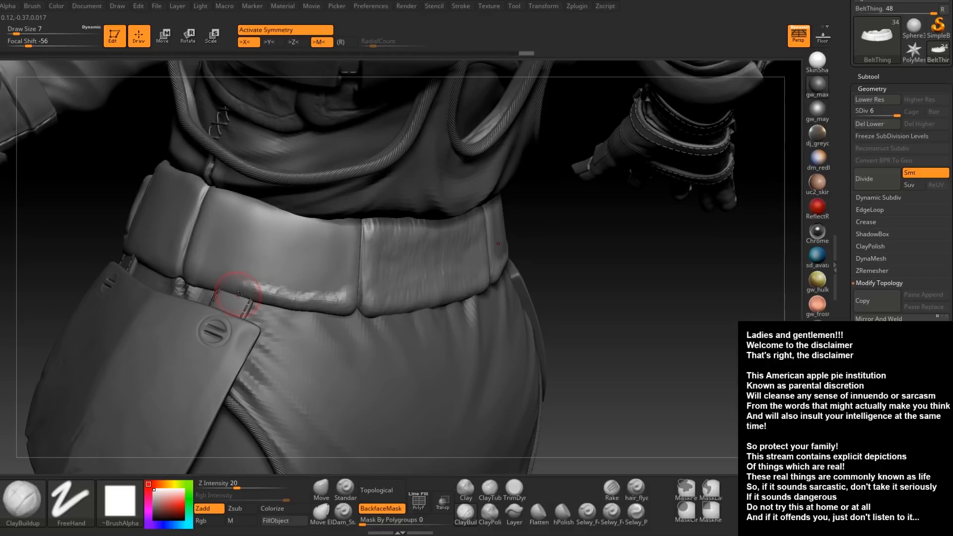
right_drag(238, 295, 248, 286)
mouse_move(248, 285)
mouse_down()
mouse_move(182, 280)
mouse_move(211, 270)
mouse_move(255, 286)
mouse_up()
right_drag(254, 285, 251, 296)
drag(250, 282, 332, 298)
right_drag(333, 299, 317, 284)
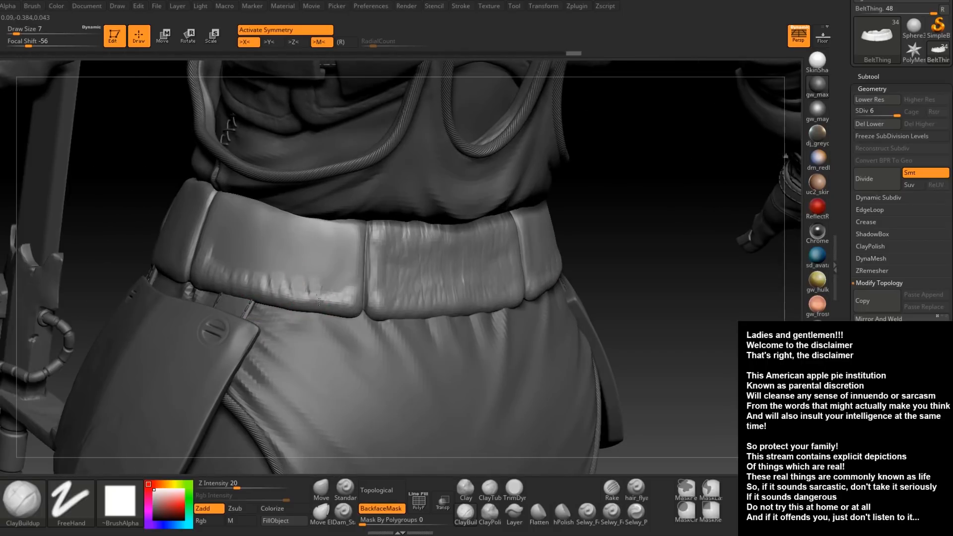
Roughen both side edges and the upper edge of this neighbouring belt panel with clay strokes
mouse_move(357, 236)
mouse_down()
mouse_move(352, 244)
mouse_move(342, 232)
mouse_move(357, 232)
mouse_move(351, 263)
mouse_up()
mouse_move(351, 264)
alt+right_down()
mouse_move(367, 301)
mouse_move(347, 310)
mouse_move(369, 339)
alt+right_up()
right_drag(303, 300, 296, 327)
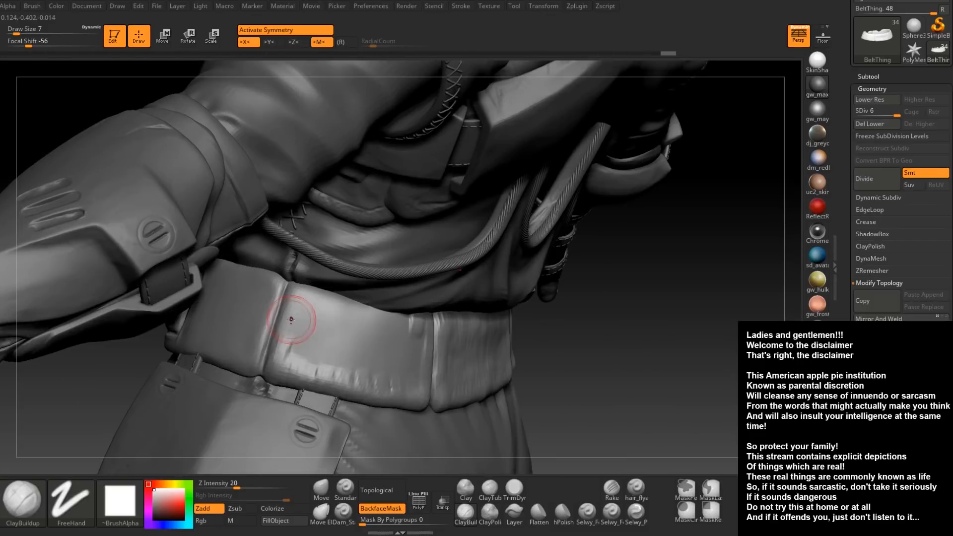
drag(292, 319, 281, 341)
drag(295, 295, 320, 306)
right_drag(320, 305, 331, 295)
mouse_move(353, 305)
mouse_down()
mouse_move(379, 340)
mouse_move(375, 318)
mouse_move(416, 331)
mouse_up()
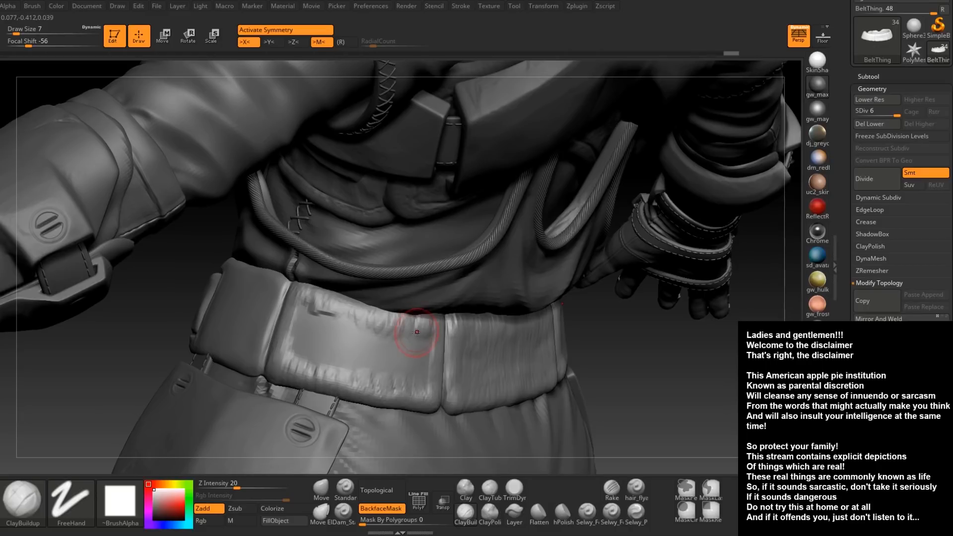
Fill the face of the neighbouring belt panel with vertical clay strokes to match the centre panel's texture
mouse_move(348, 308)
mouse_down()
mouse_move(320, 304)
mouse_move(296, 325)
mouse_move(303, 347)
mouse_move(334, 306)
mouse_move(332, 341)
mouse_up()
drag(344, 311, 349, 333)
right_drag(365, 358, 392, 347)
drag(361, 338, 363, 353)
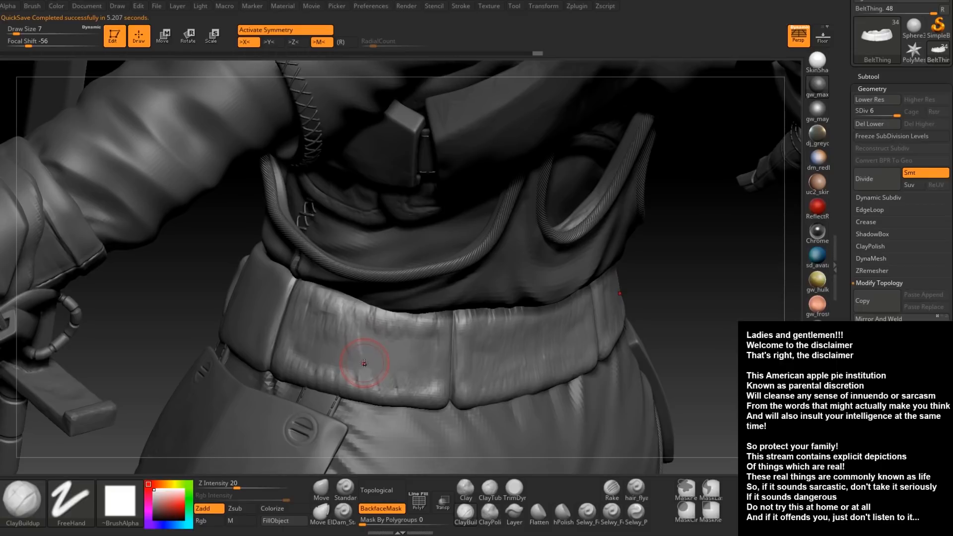
right_drag(373, 345, 369, 321)
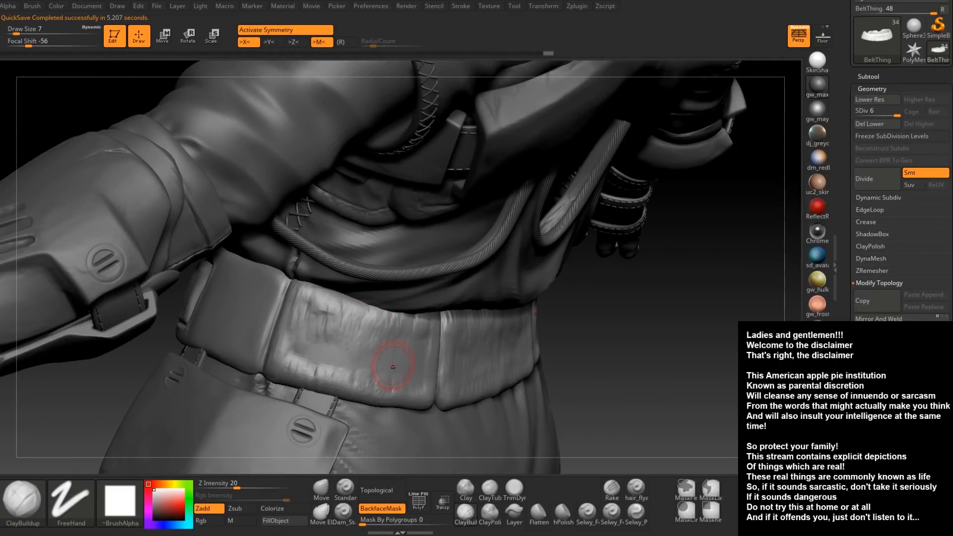
right_drag(394, 367, 396, 293)
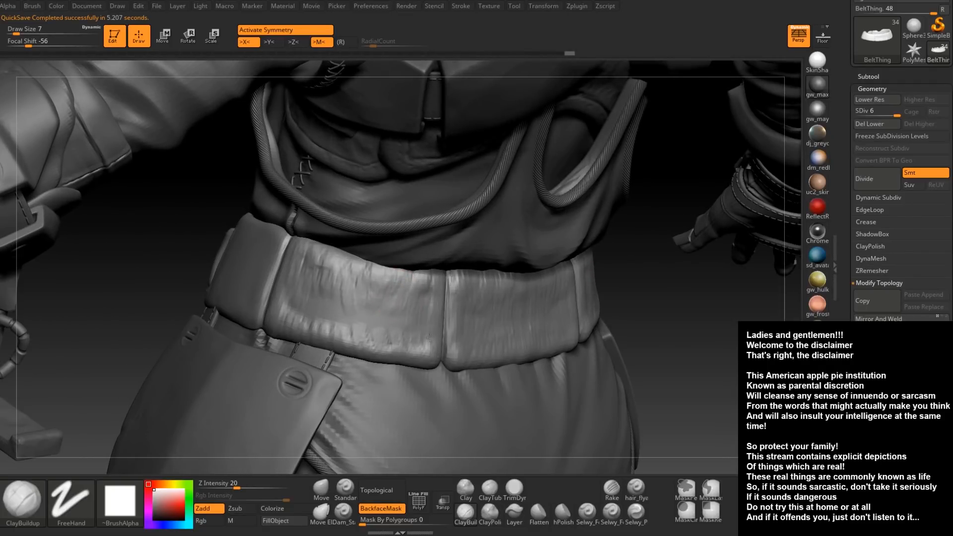
mouse_move(432, 314)
right_down()
mouse_move(329, 316)
mouse_move(311, 296)
right_up()
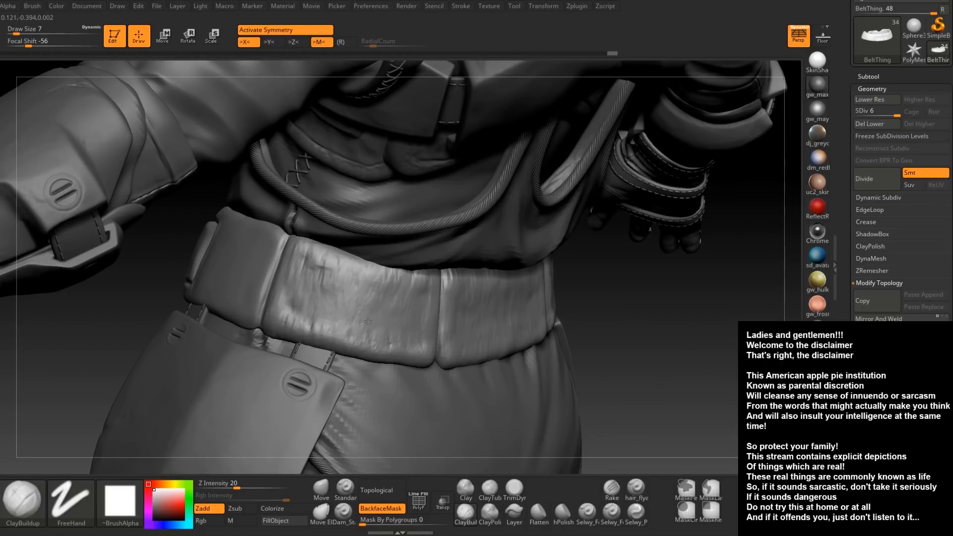
mouse_move(367, 316)
right_down()
mouse_move(415, 332)
mouse_move(437, 316)
right_up()
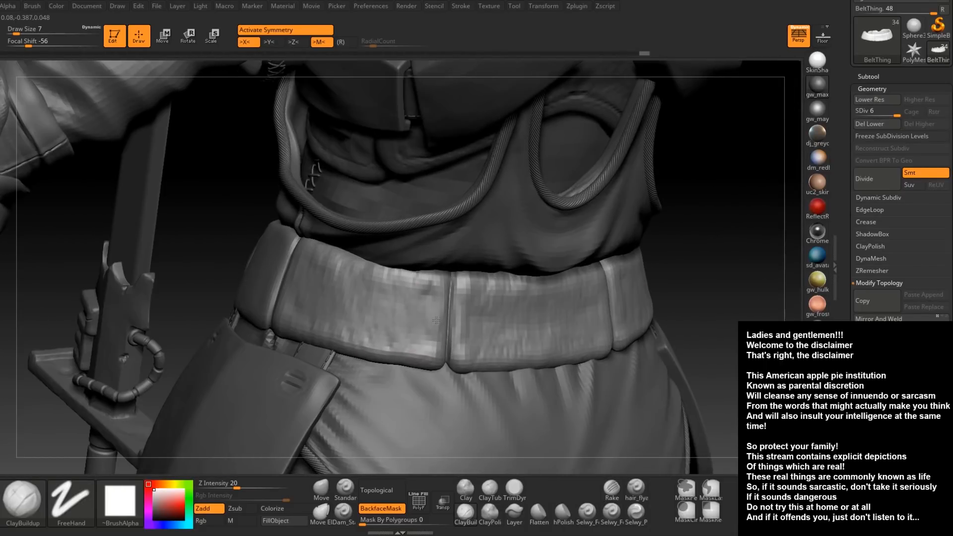
right_click(439, 316)
drag(439, 315, 437, 316)
mouse_move(506, 320)
right_down()
mouse_move(466, 331)
mouse_move(502, 325)
right_up()
Carve along the seam between the two textured belt panels with the Dam_Standard brush at draw size 5
click(344, 513)
drag(452, 283, 449, 354)
drag(452, 273, 444, 374)
right_drag(444, 375, 440, 411)
drag(453, 271, 451, 292)
Cut thin vertical creases into the face of the belt panel beside the rear centre one
mouse_move(461, 252)
right_down()
mouse_move(458, 226)
mouse_move(489, 270)
right_up()
drag(476, 315, 462, 325)
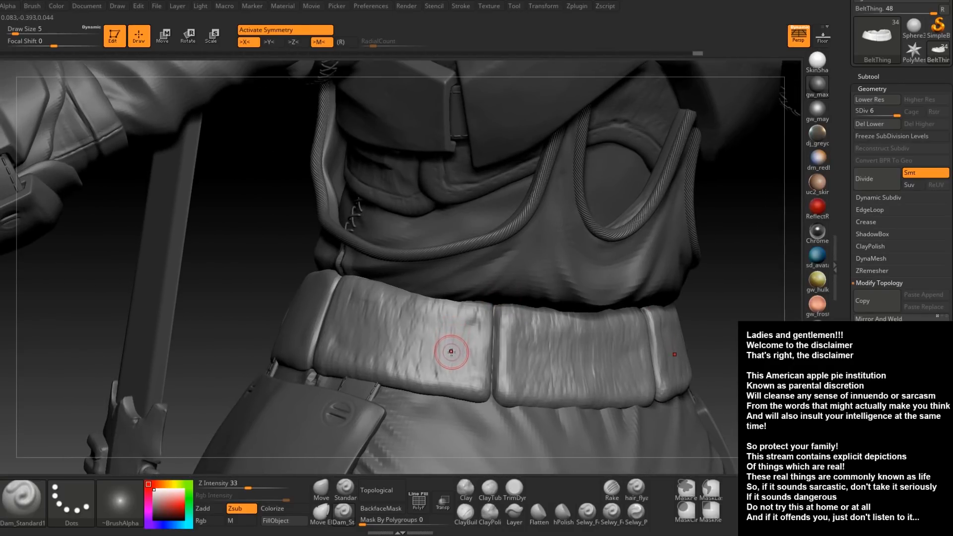
mouse_move(426, 340)
right_down()
mouse_move(447, 351)
mouse_move(414, 374)
mouse_move(422, 289)
right_up()
drag(411, 329, 407, 356)
drag(418, 302, 401, 397)
Roughen the lower edge of the belt panel under the front buckle strap with ClayBuildup strokes
right_drag(400, 399, 531, 365)
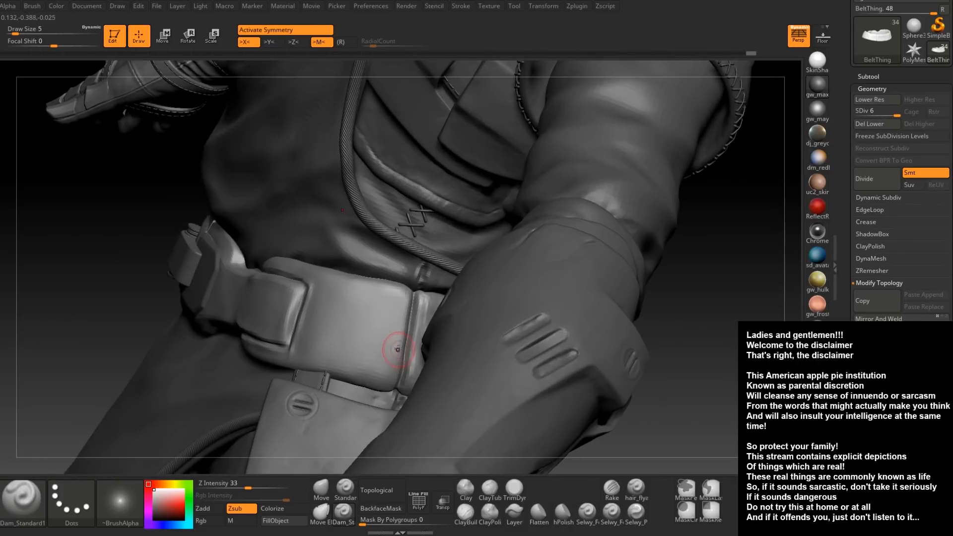
right_drag(397, 349, 436, 335)
click(466, 516)
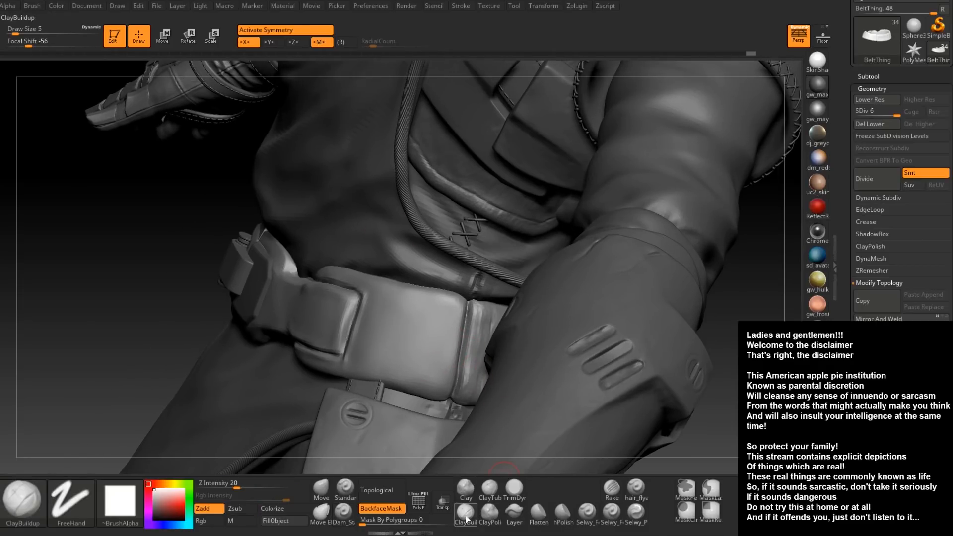
right_drag(213, 370, 322, 354)
mouse_move(282, 348)
mouse_down()
mouse_move(266, 355)
mouse_move(289, 358)
mouse_up()
right_drag(285, 377, 292, 369)
drag(306, 357, 337, 363)
right_drag(363, 370, 346, 363)
drag(360, 365, 378, 366)
right_drag(389, 368, 386, 429)
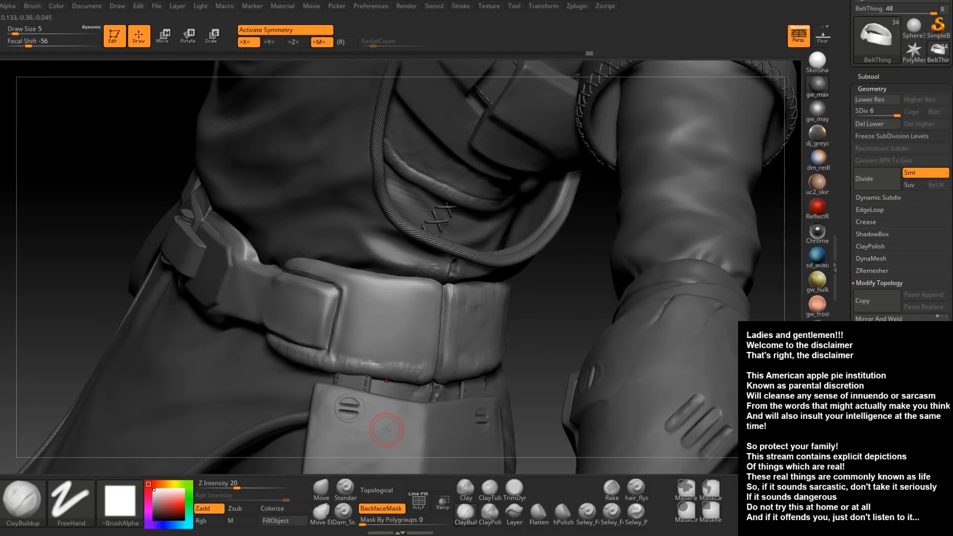
Build up an uneven rim along the upper edge and rear corner of this front belt panel with clay strokes
right_drag(386, 430, 278, 268)
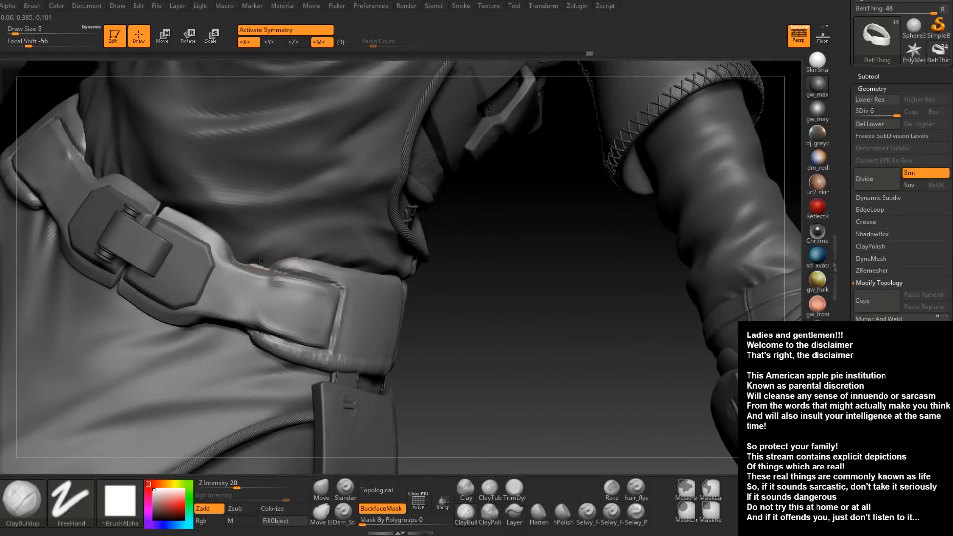
mouse_move(278, 268)
right_down()
mouse_move(251, 326)
mouse_move(276, 273)
right_up()
drag(291, 269, 354, 278)
right_drag(354, 278, 353, 272)
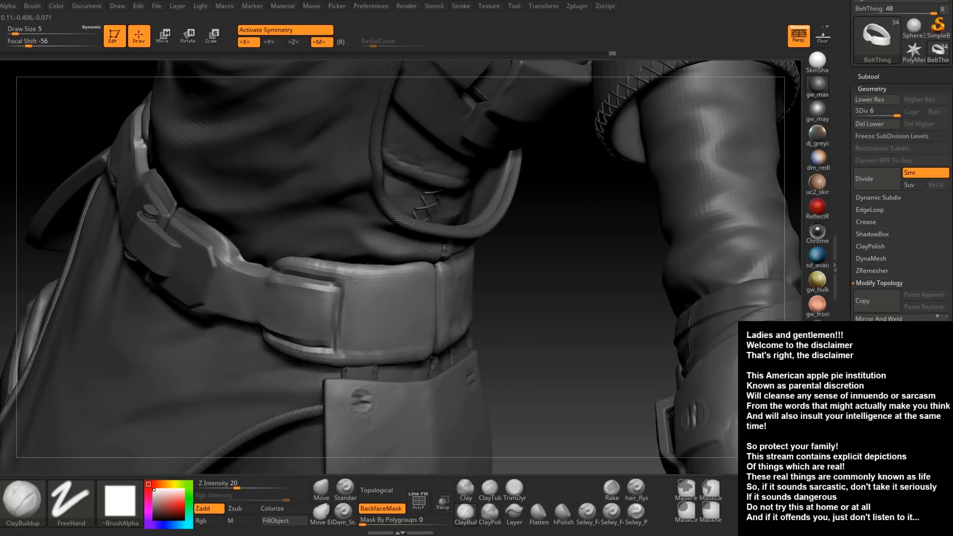
drag(377, 268, 415, 272)
right_drag(415, 272, 415, 274)
mouse_move(431, 284)
mouse_down()
mouse_move(440, 341)
mouse_move(416, 281)
mouse_up()
right_drag(417, 280, 446, 281)
Fill the face of the front belt panel beside the strap end with short, bumpy clay strokes
drag(347, 289, 350, 354)
right_drag(352, 353, 372, 353)
mouse_move(345, 338)
mouse_down()
mouse_move(350, 293)
mouse_move(411, 293)
mouse_up()
right_drag(432, 296, 412, 298)
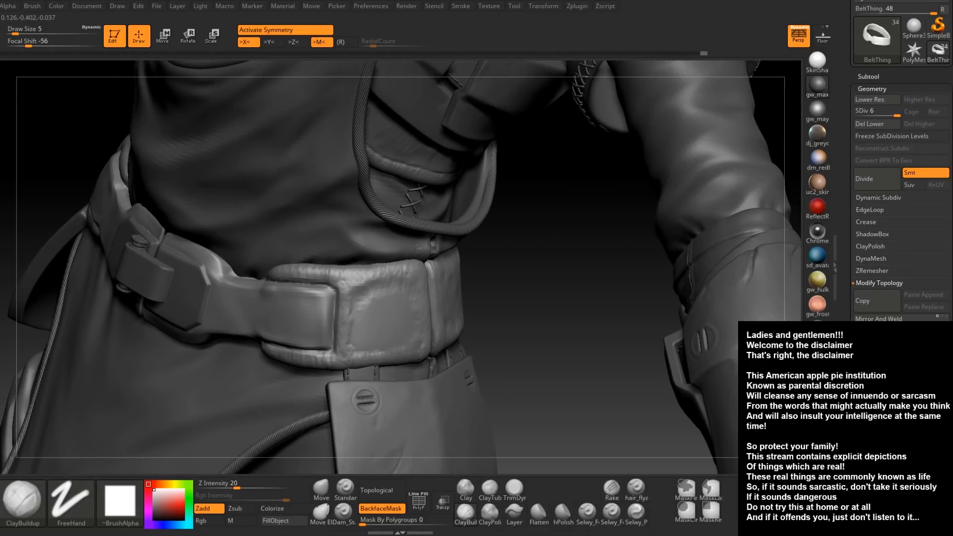
drag(387, 351, 362, 343)
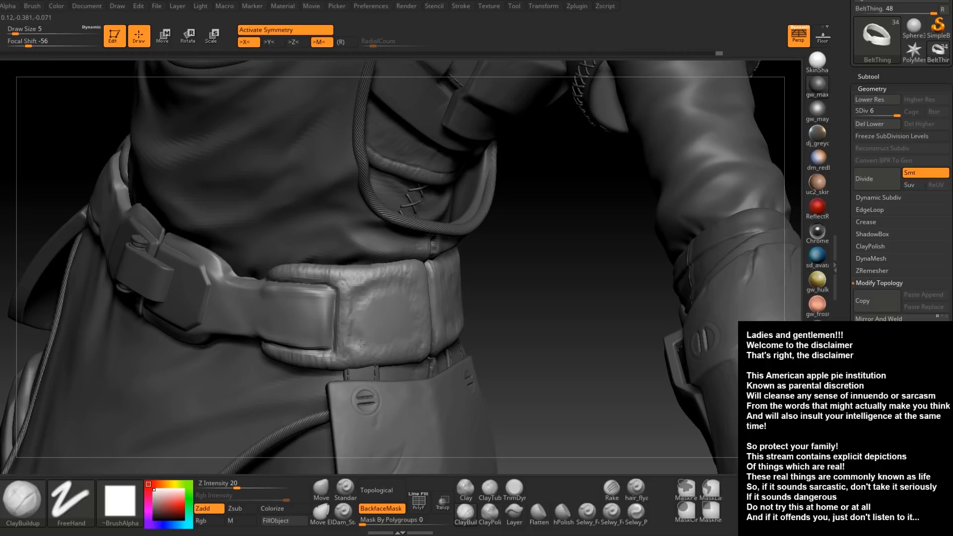
mouse_move(390, 295)
mouse_down()
mouse_move(366, 307)
mouse_move(380, 306)
mouse_move(390, 322)
mouse_up()
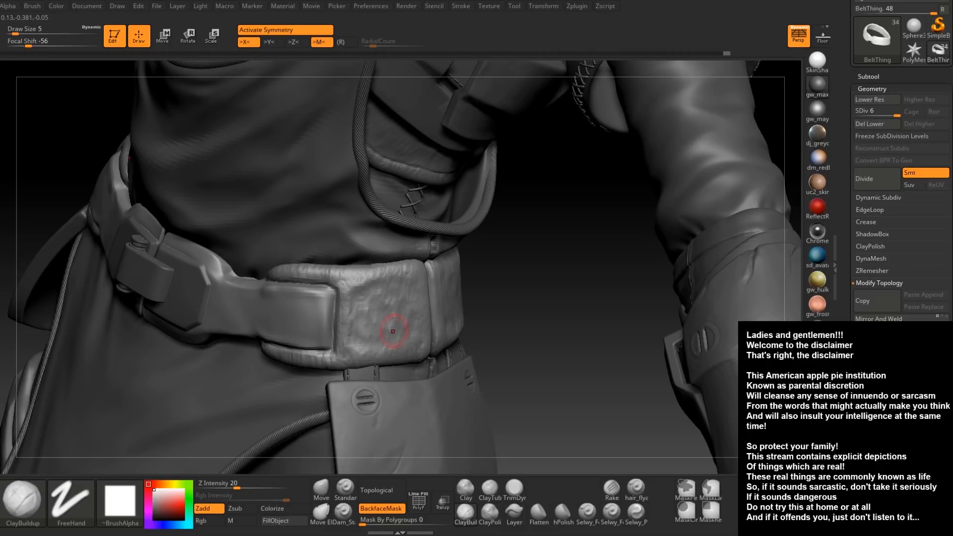
Touch up the edges of the side and rear belt panels with further ClayBuildup strokes
right_drag(377, 328, 189, 317)
mouse_move(588, 277)
alt+right_down()
mouse_move(492, 320)
mouse_move(484, 307)
alt+right_up()
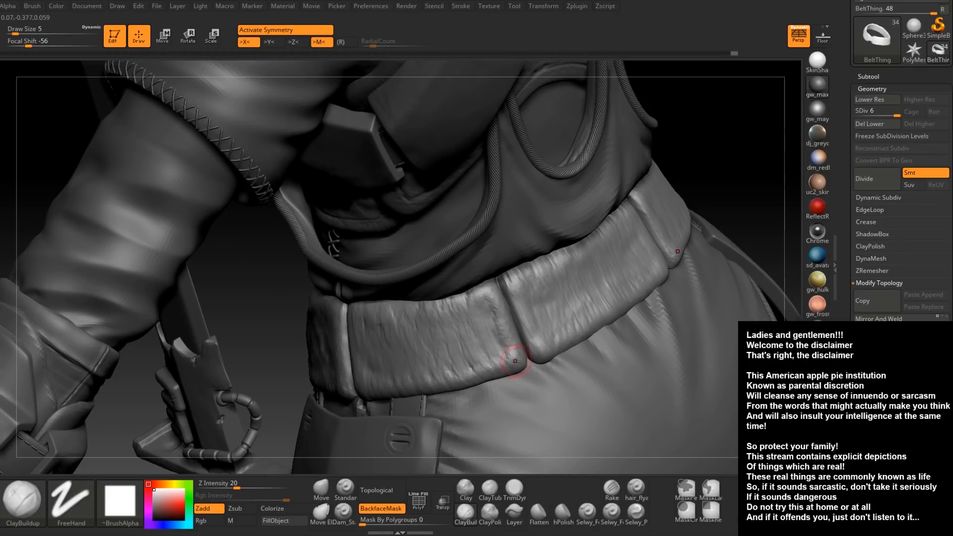
right_drag(525, 277, 549, 285)
right_drag(589, 307, 549, 343)
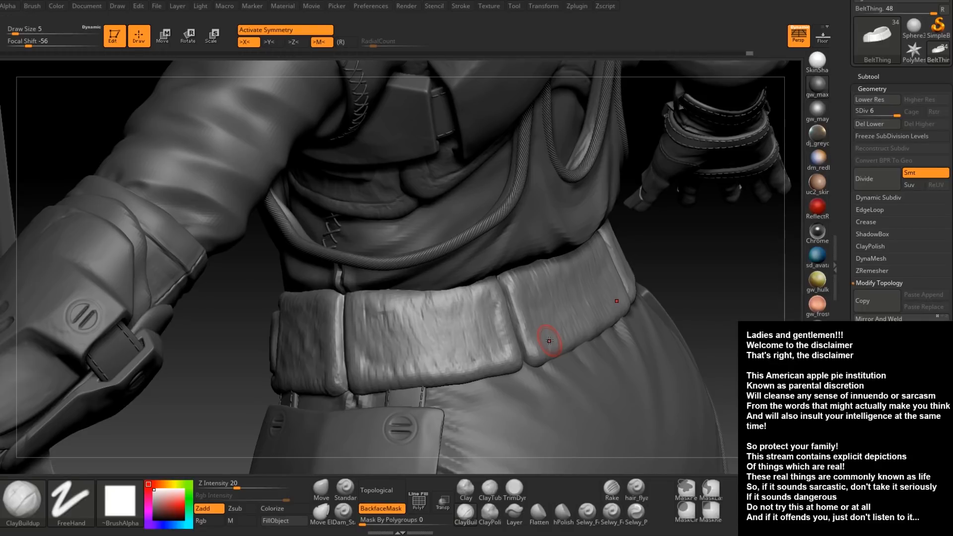
mouse_move(613, 304)
right_down()
mouse_move(478, 340)
mouse_move(498, 314)
mouse_move(485, 318)
right_up()
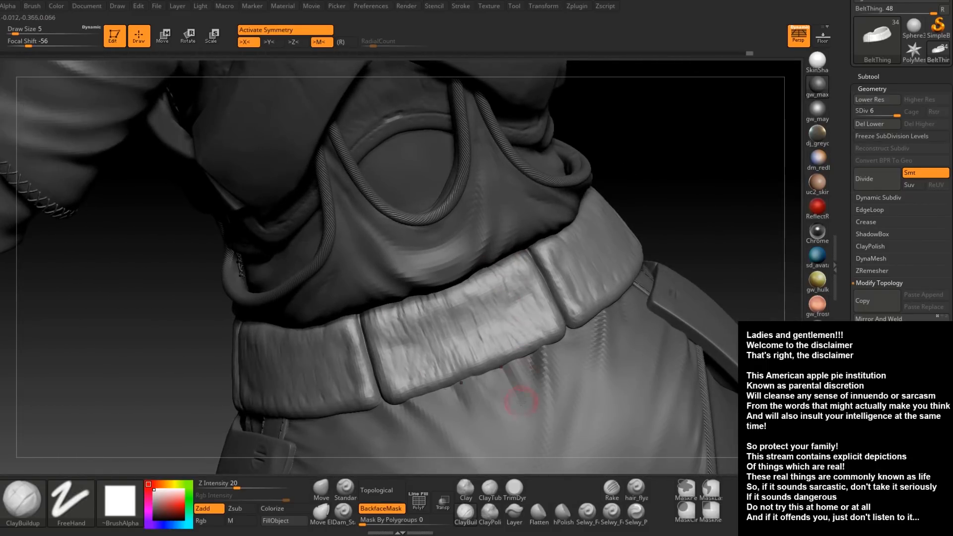
Flatten the high spots of the clay texture on the rear belt panels with the TrimDynamic brush
click(514, 488)
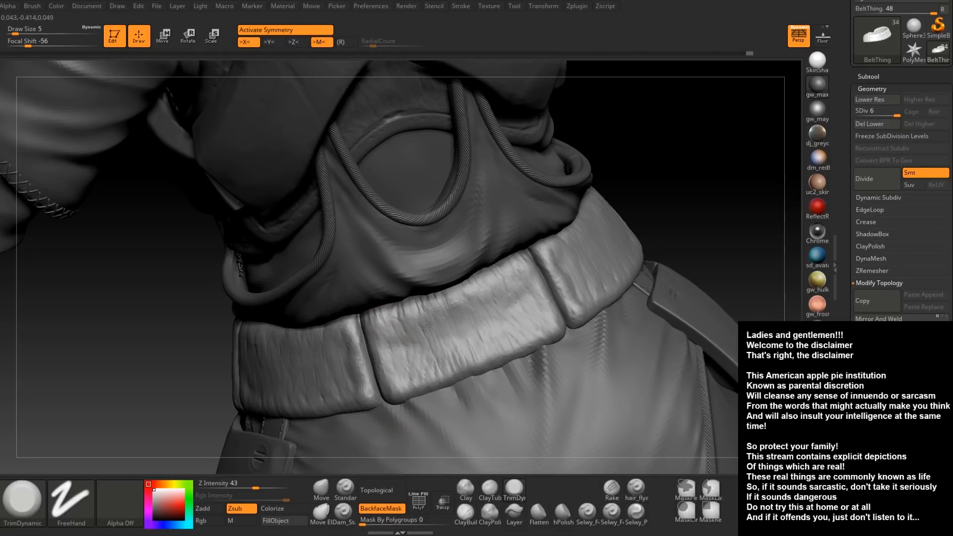
right_drag(472, 342, 465, 365)
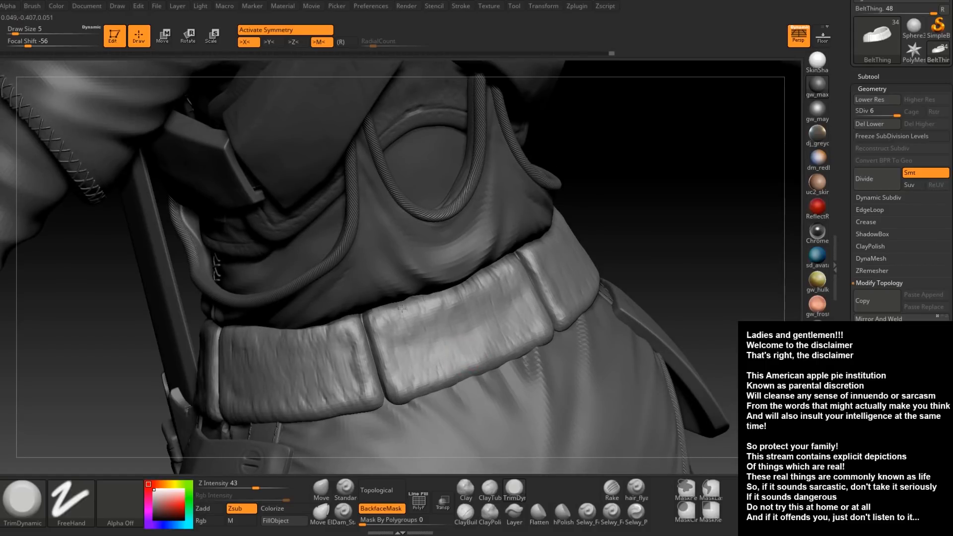
mouse_move(397, 334)
right_down()
mouse_move(555, 339)
mouse_move(377, 365)
right_up()
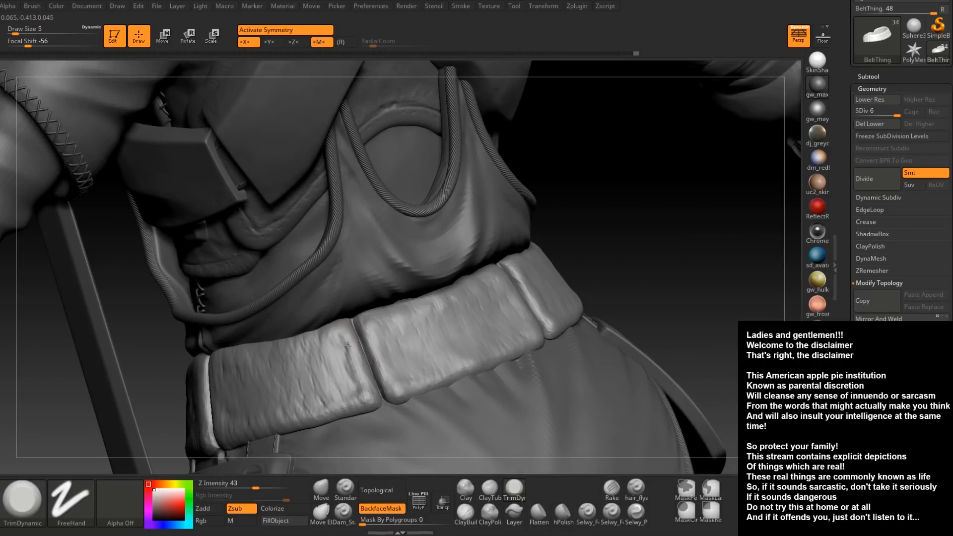
mouse_move(325, 350)
alt+right_down()
mouse_move(362, 340)
mouse_move(382, 347)
alt+right_up()
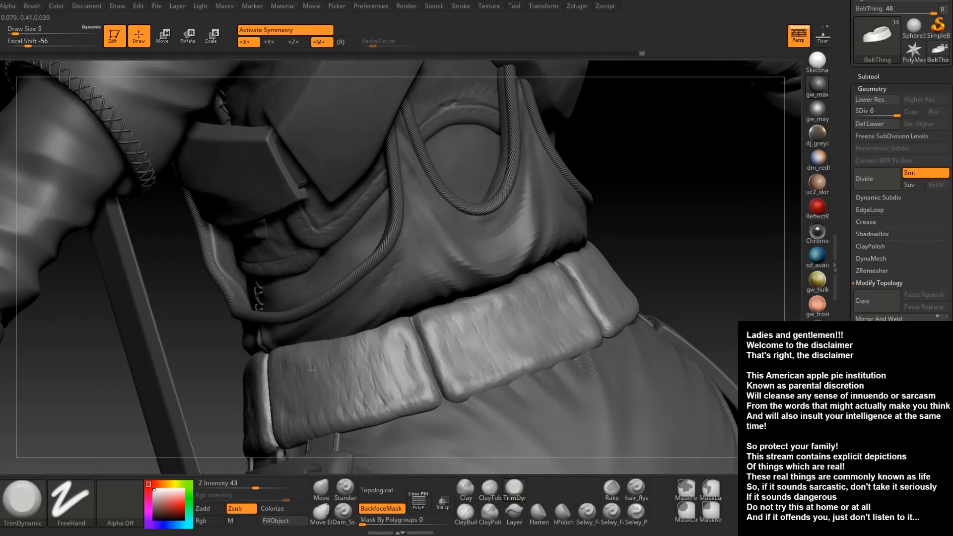
right_drag(379, 352, 384, 382)
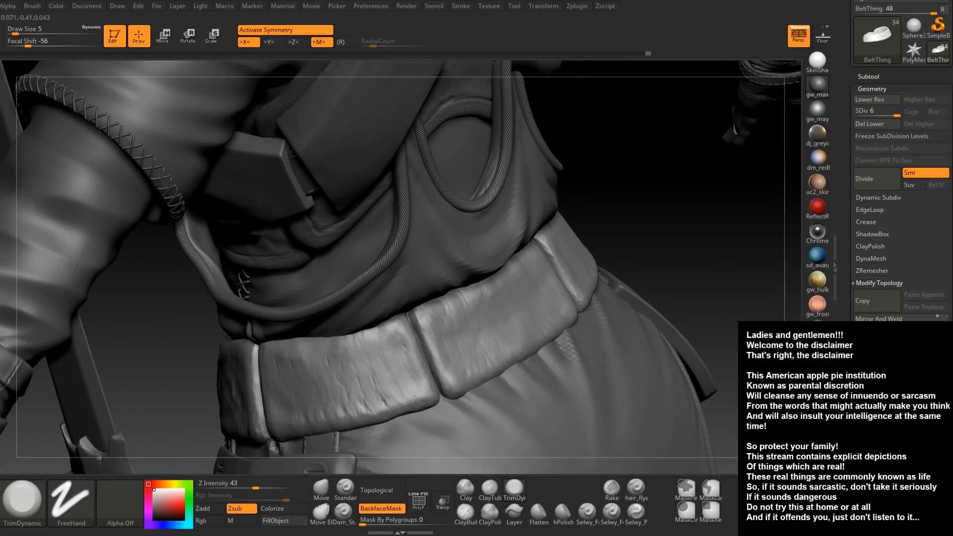
Trim the rough edges and bumpy face of the front belt panel beside the buckle strap
right_drag(386, 380, 504, 365)
mouse_move(268, 292)
alt+right_down()
mouse_move(374, 243)
mouse_move(305, 284)
alt+right_up()
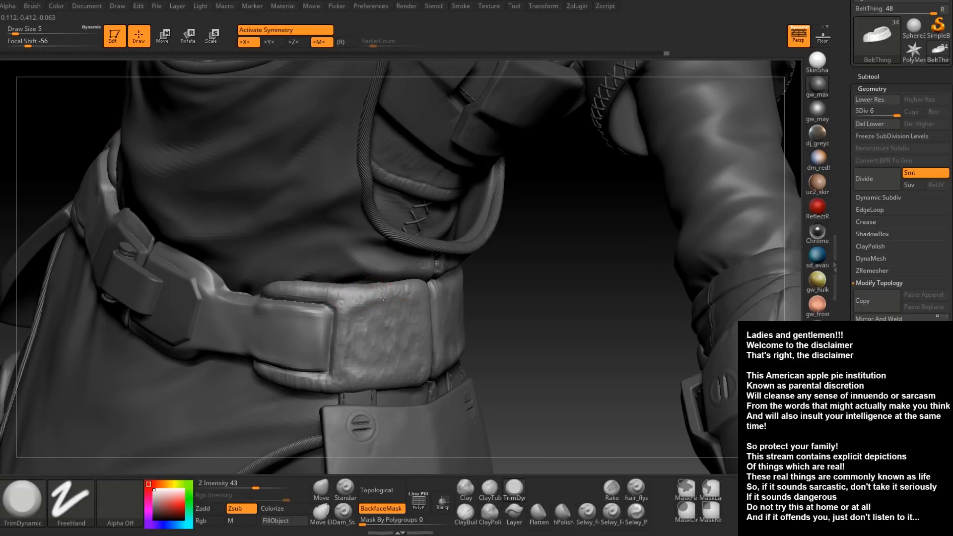
mouse_move(430, 291)
right_down()
mouse_move(400, 286)
mouse_move(426, 370)
right_up()
drag(430, 373, 418, 369)
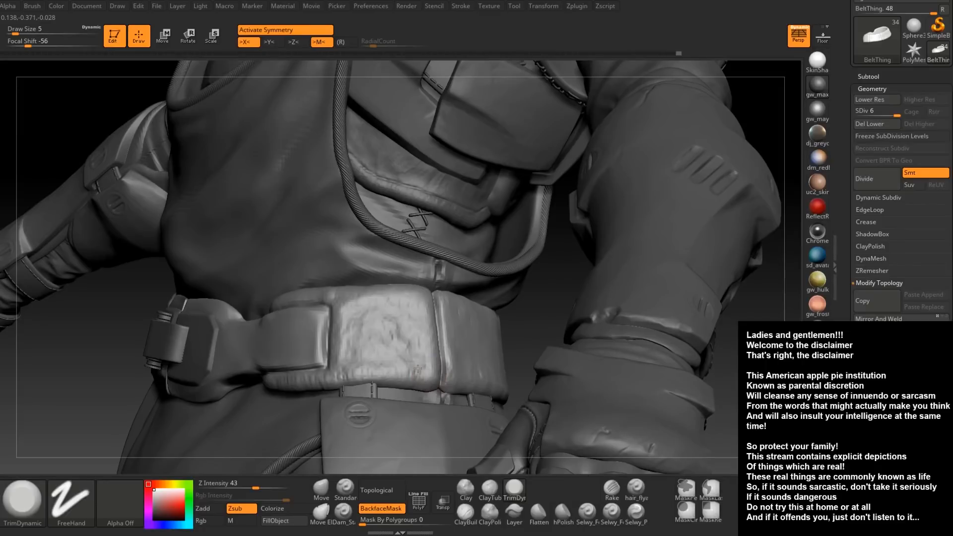
right_drag(418, 369, 461, 367)
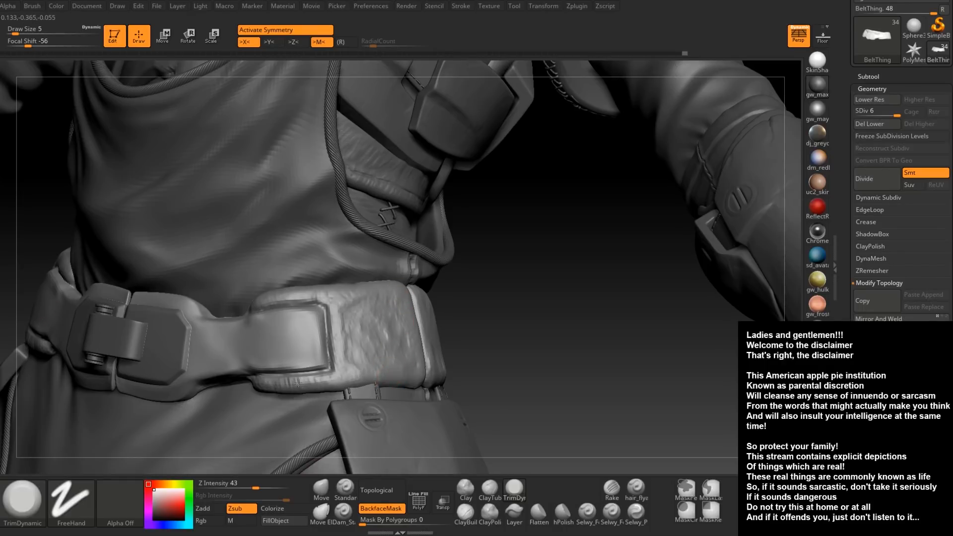
drag(258, 387, 272, 389)
drag(350, 372, 340, 319)
drag(416, 306, 420, 328)
Turn off symmetry and start a small notch in the rear centre panel's upper edge with Dam_Standard at draw size 4
mouse_move(635, 323)
mouse_down()
mouse_move(491, 327)
mouse_move(468, 344)
mouse_move(447, 336)
mouse_up()
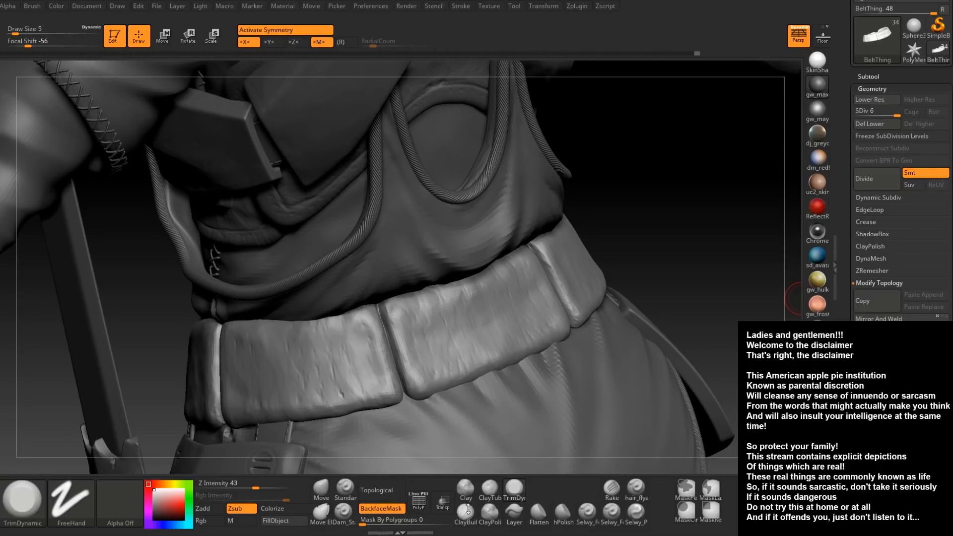
click(347, 510)
mouse_move(541, 278)
right_down()
mouse_move(620, 293)
mouse_move(498, 322)
mouse_move(472, 298)
mouse_move(467, 323)
right_up()
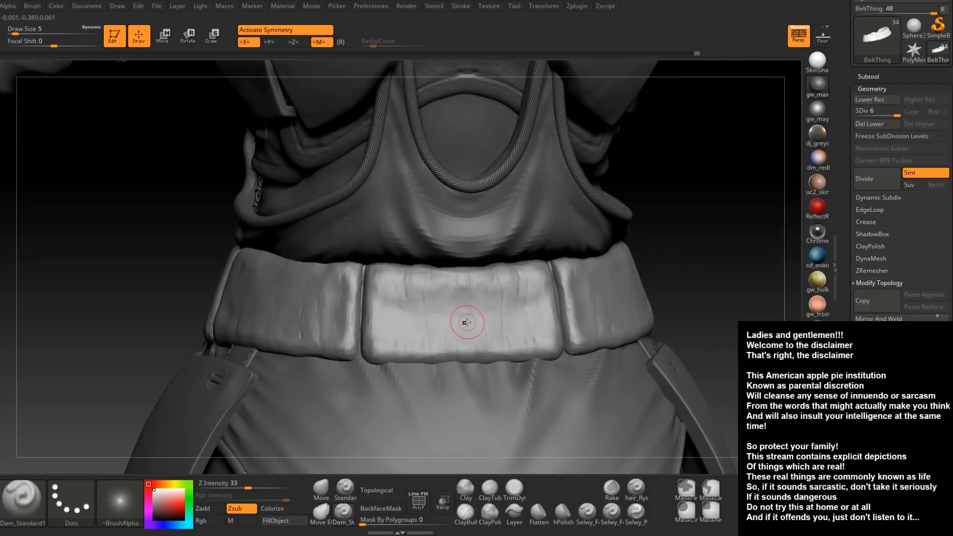
key(x)
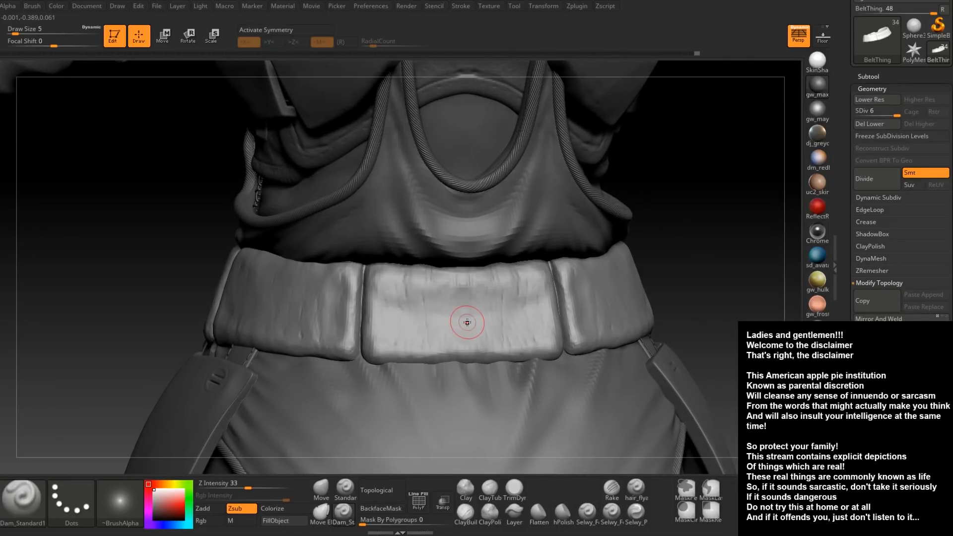
drag(457, 277, 455, 290)
right_drag(455, 275, 459, 278)
key(space)
click(457, 276)
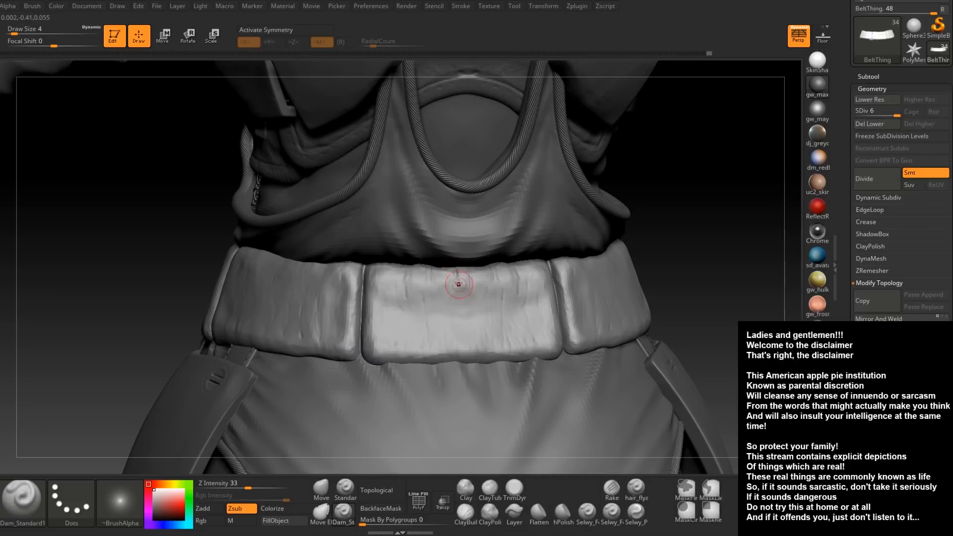
Deepen the notch in the rear centre belt panel and run it out over the upper edge
right_drag(449, 268, 456, 274)
drag(456, 274, 456, 267)
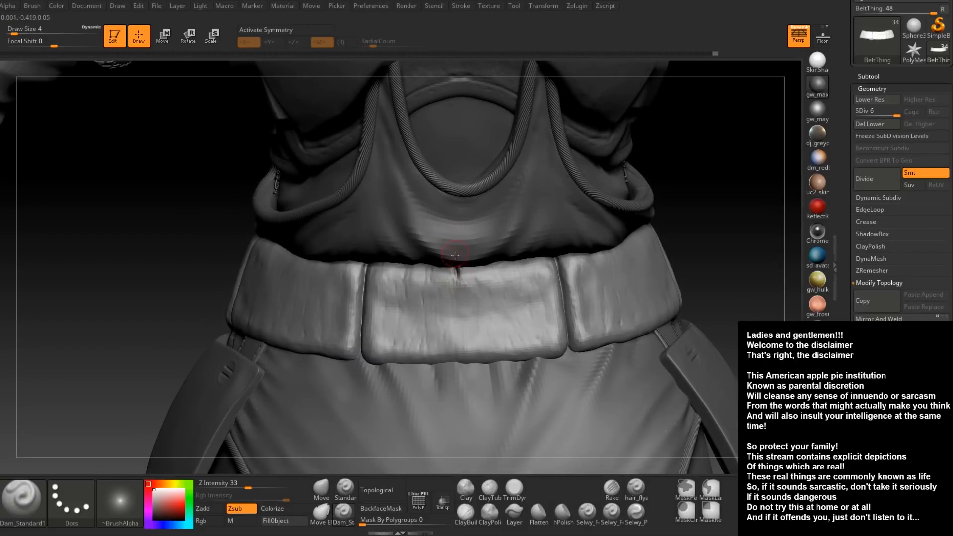
right_drag(453, 256, 462, 250)
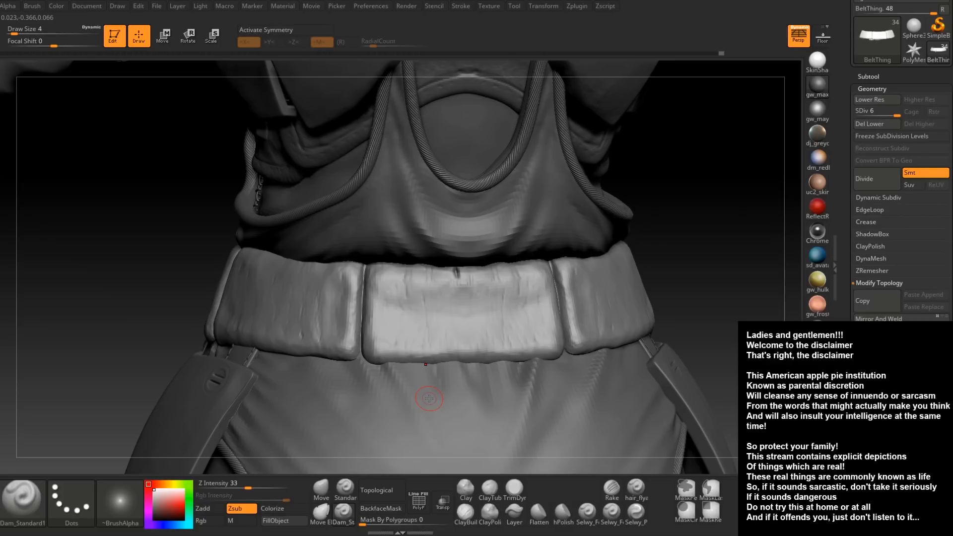
right_drag(549, 269, 490, 303)
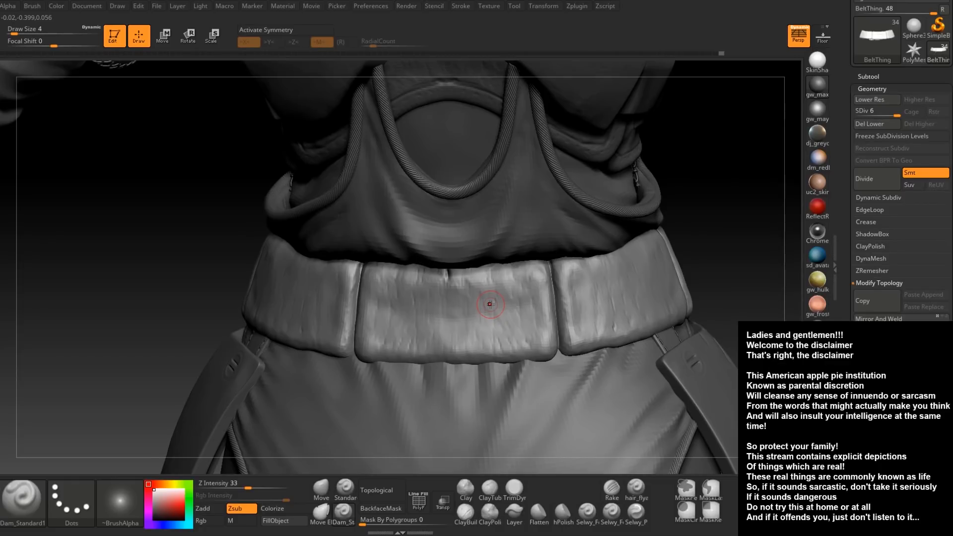
right_drag(457, 270, 441, 272)
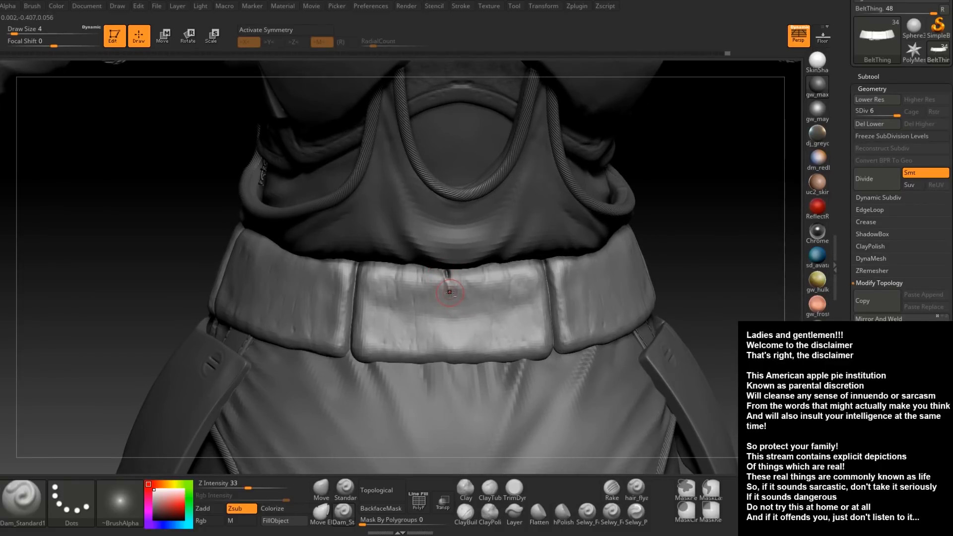
right_drag(451, 292, 465, 303)
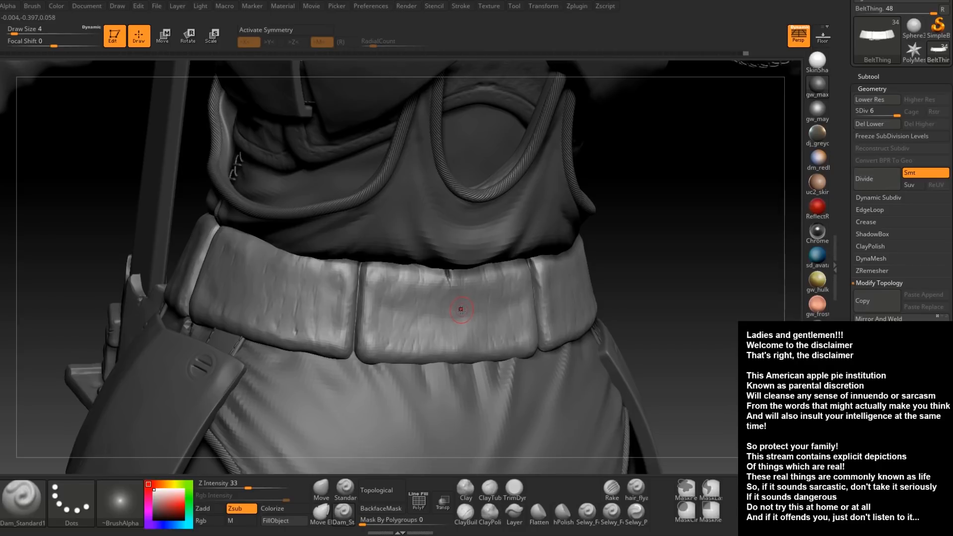
right_drag(461, 311, 466, 273)
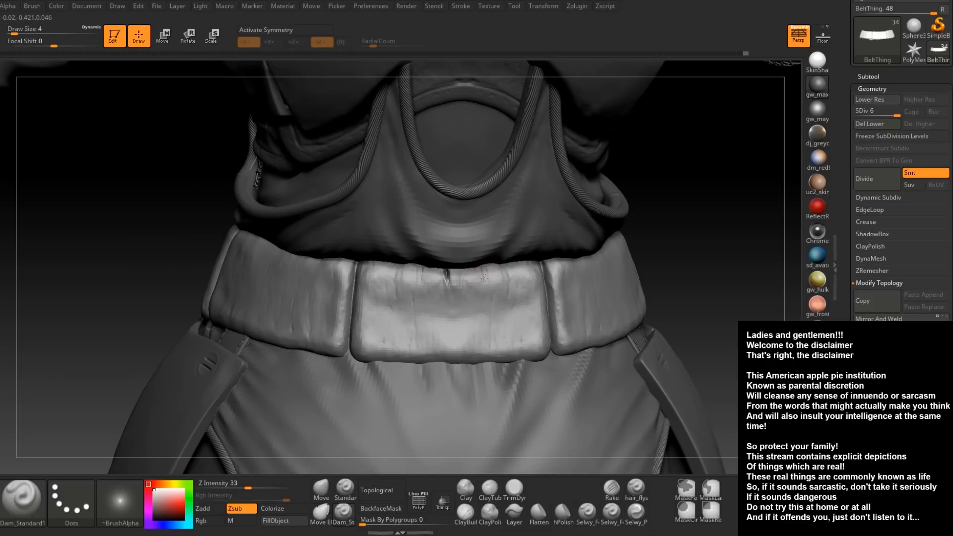
Carve a slanted crack beside the notch, from the rear centre panel's upper edge down toward its middle
drag(487, 278, 475, 324)
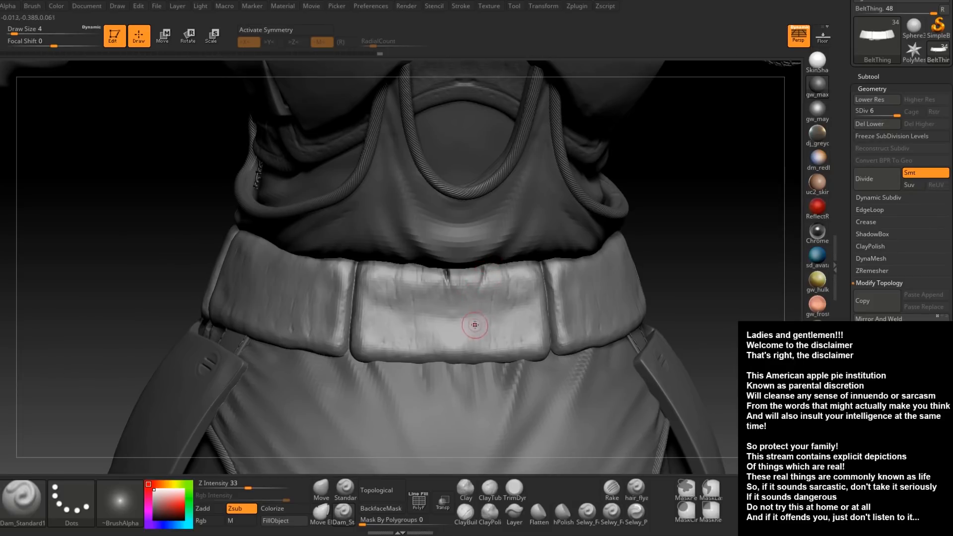
drag(483, 279, 472, 326)
drag(483, 264, 472, 319)
right_drag(472, 319, 450, 318)
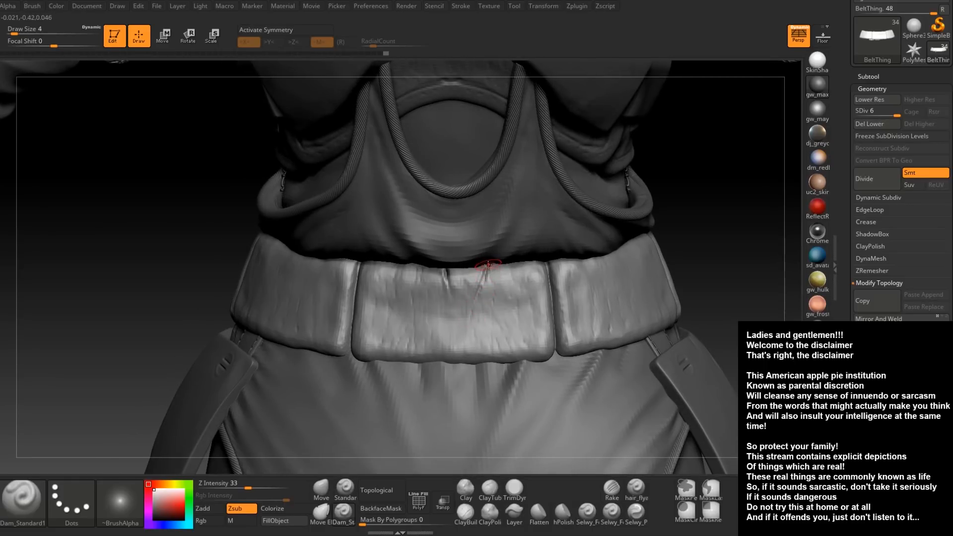
drag(489, 261, 473, 312)
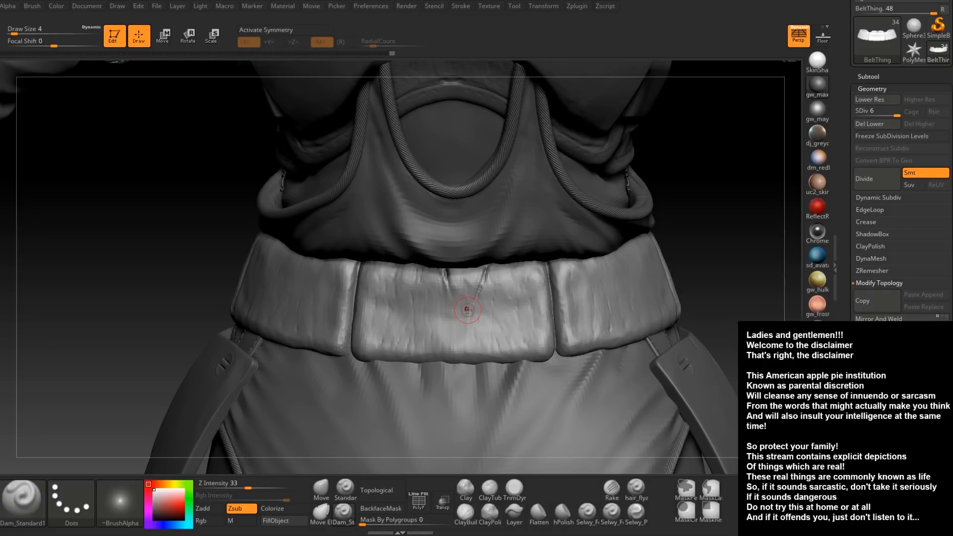
right_drag(443, 255, 478, 251)
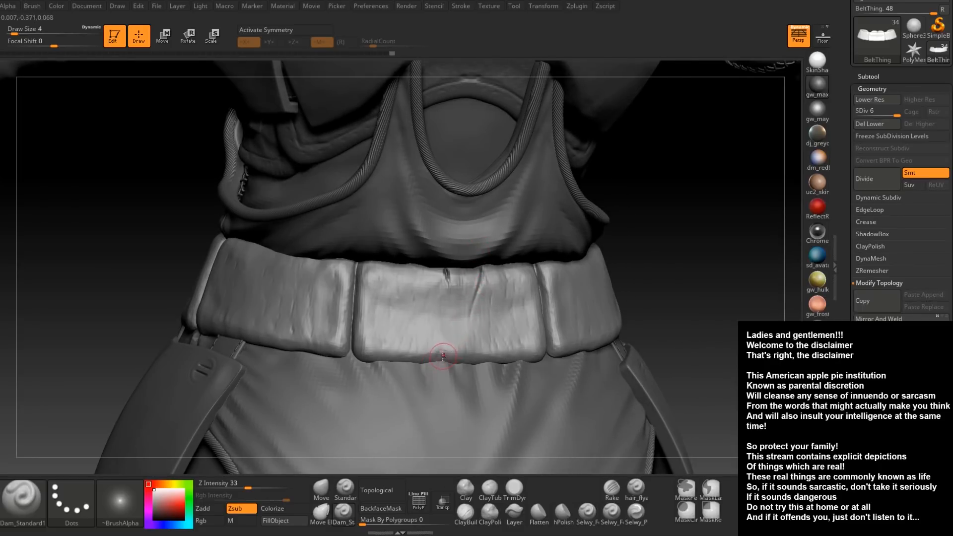
Smooth the center belt panel, switch to the XMD_MasterClo brush, and pull a cloth wrinkle near its lower edge
mouse_move(460, 298)
right_down()
mouse_move(445, 343)
mouse_move(459, 308)
mouse_move(454, 292)
right_up()
key(shift)
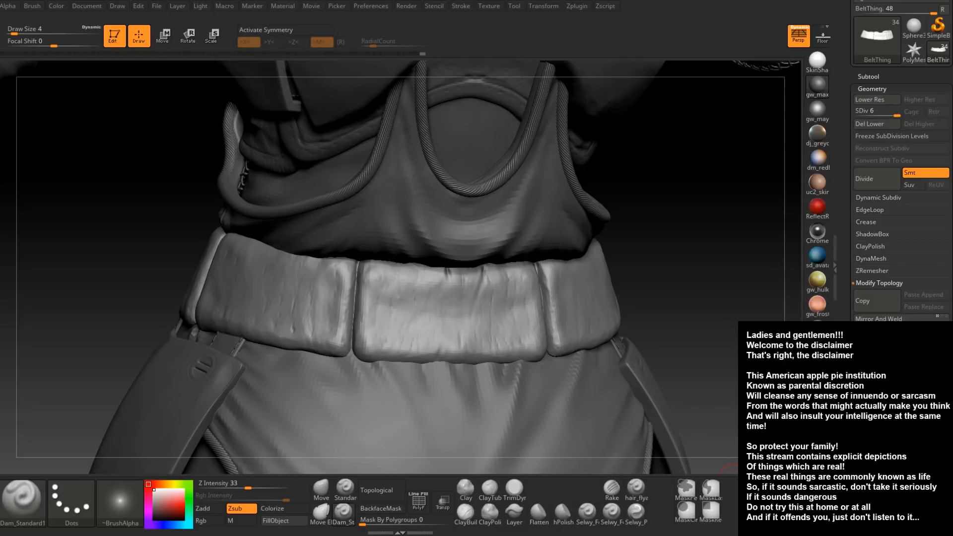
click(758, 488)
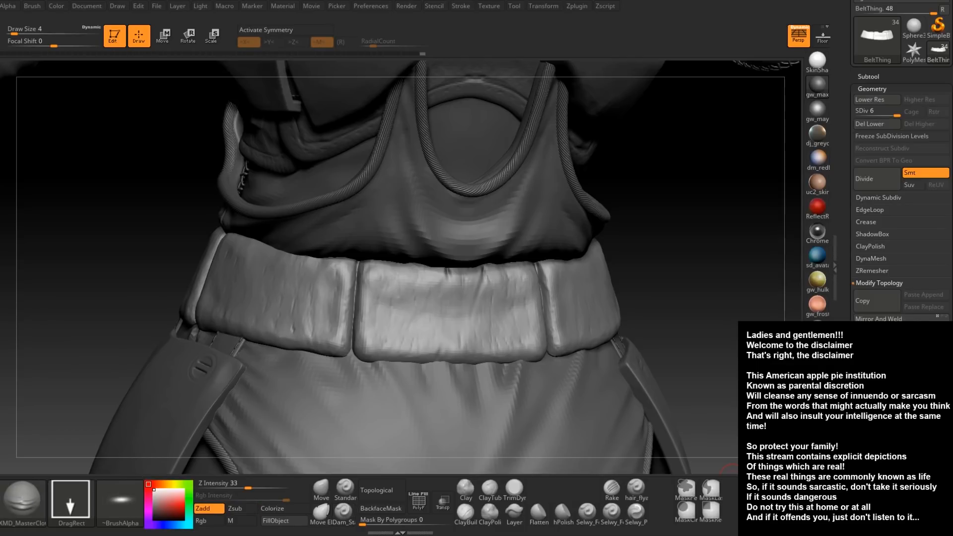
mouse_move(795, 283)
mouse_down()
mouse_move(722, 313)
mouse_move(704, 259)
mouse_up()
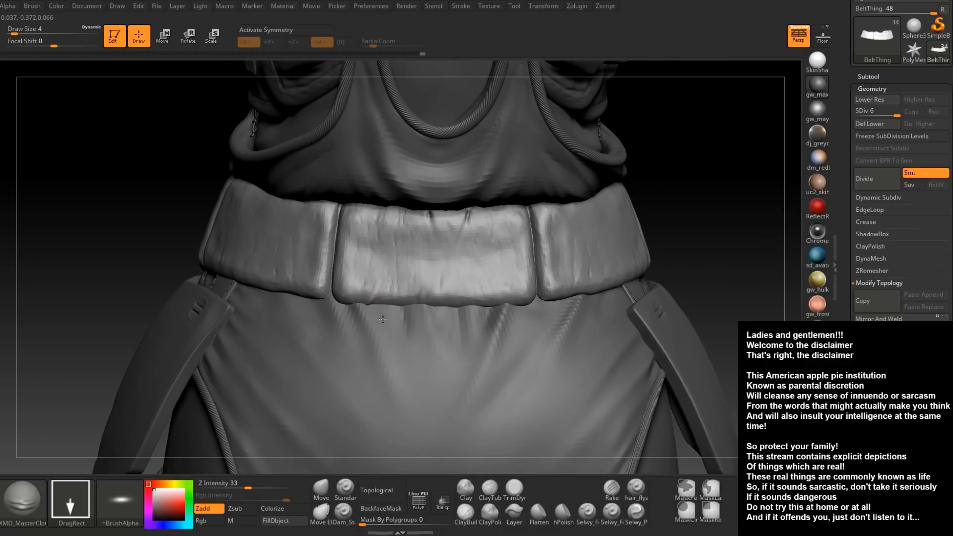
mouse_move(385, 292)
mouse_down()
mouse_move(383, 317)
mouse_move(358, 312)
mouse_move(371, 301)
mouse_up()
drag(671, 211, 586, 211)
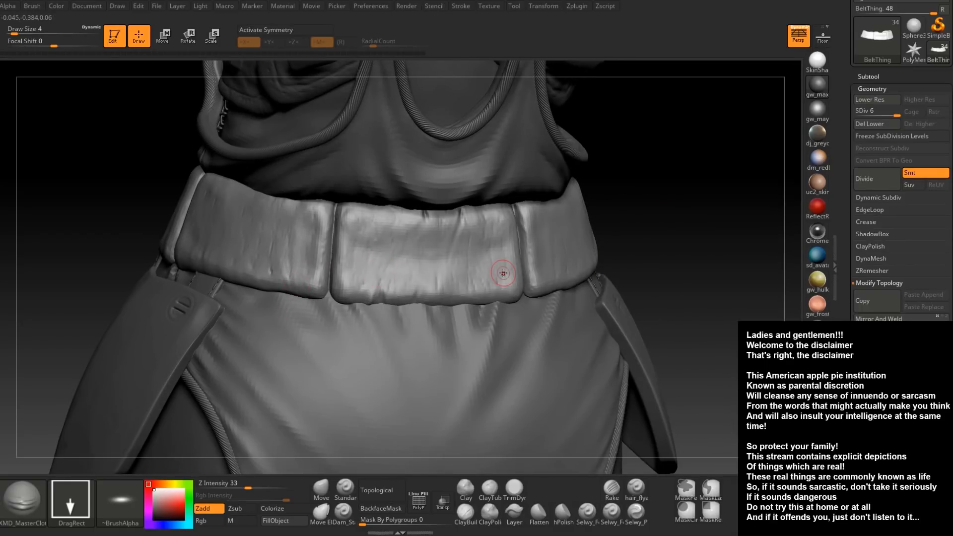
Turn on X symmetry and smooth the wrinkles on the front belt panels with a draw size of 16
key(x)
right_drag(442, 249, 447, 247)
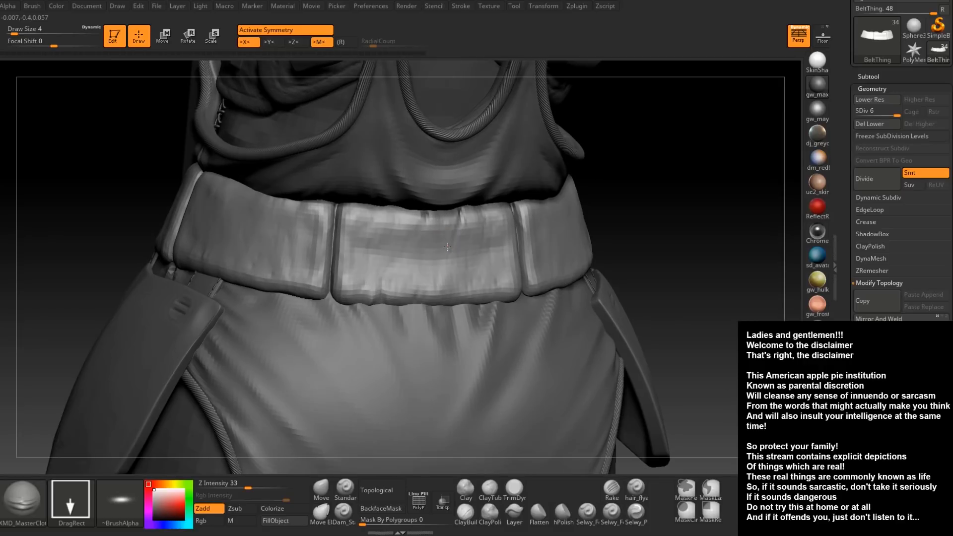
key(space)
key(shift)
mouse_move(431, 260)
shift+mouse_down()
mouse_move(403, 277)
mouse_move(364, 223)
shift+mouse_up()
shift+drag(293, 215, 239, 245)
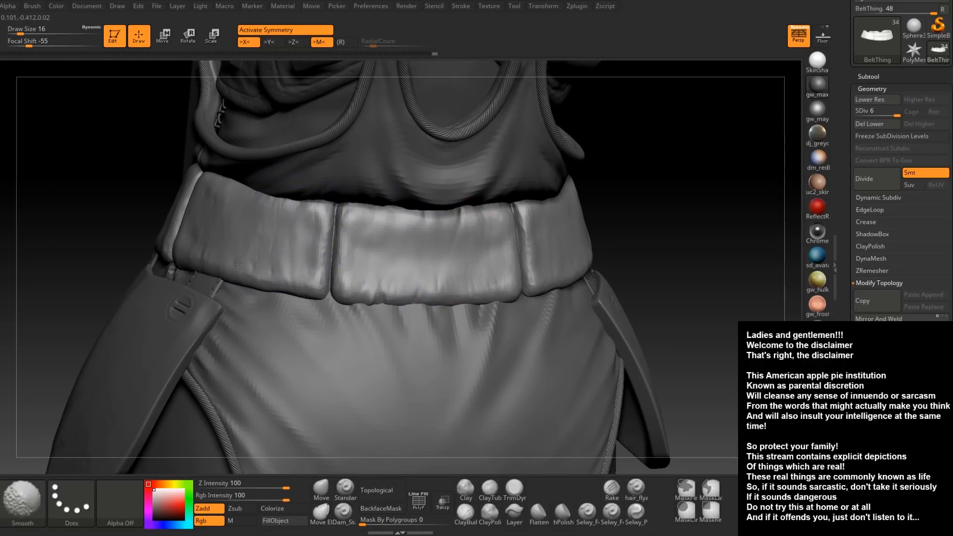
Smooth the belt's side panels and the edges around their seams with symmetry on
mouse_move(457, 276)
right_down()
mouse_move(426, 280)
mouse_move(380, 308)
mouse_move(341, 283)
right_up()
mouse_move(340, 283)
shift+mouse_down()
mouse_move(353, 264)
mouse_move(337, 236)
shift+mouse_up()
mouse_move(421, 248)
right_down()
mouse_move(360, 283)
mouse_move(233, 278)
right_up()
shift+drag(389, 263, 384, 280)
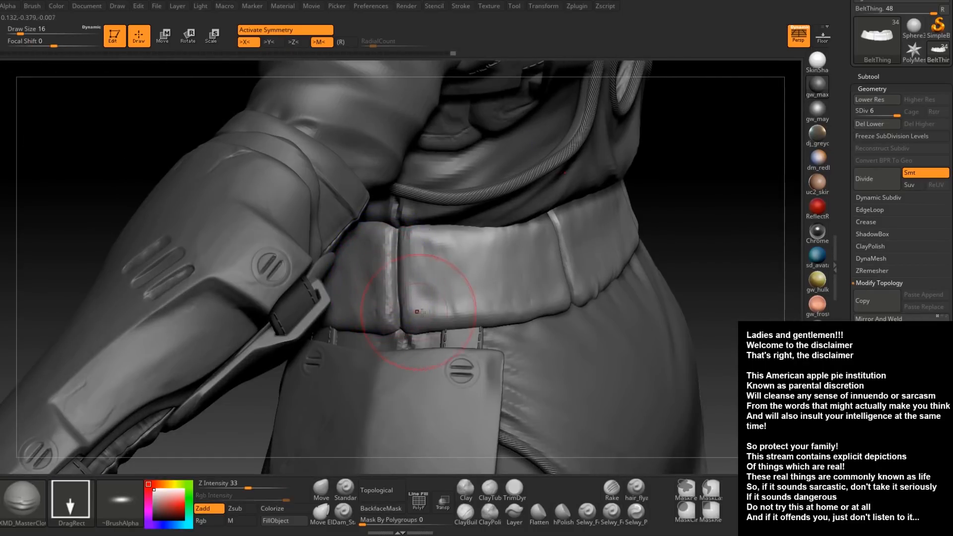
right_drag(510, 310, 444, 255)
mouse_move(555, 257)
ctrl+alt+right_down()
mouse_move(540, 261)
mouse_move(574, 295)
mouse_move(510, 337)
ctrl+alt+right_up()
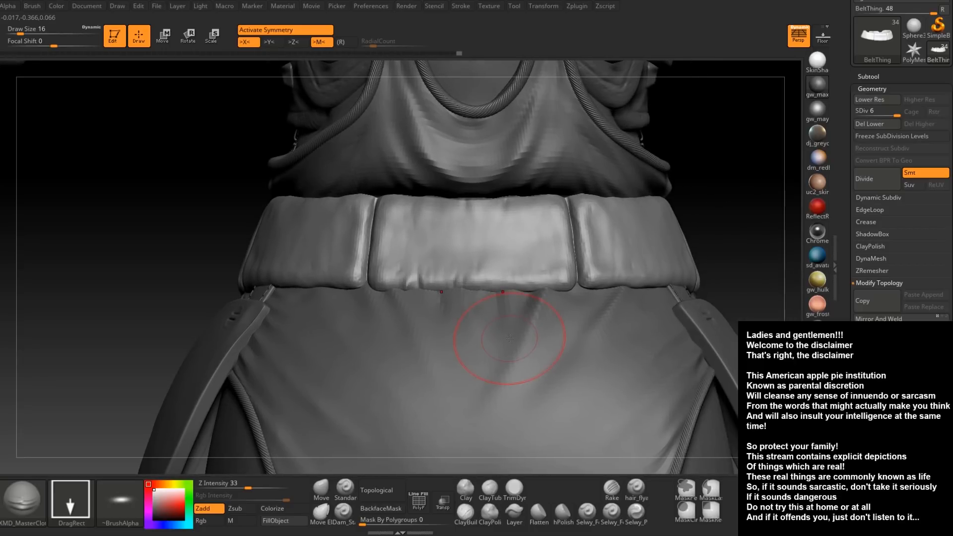
Turn off symmetry, set the draw size to 9, and add cloth wrinkles along the center belt panel's lower and upper edges
key(x)
right_drag(491, 274, 494, 280)
key(space)
drag(491, 279, 488, 280)
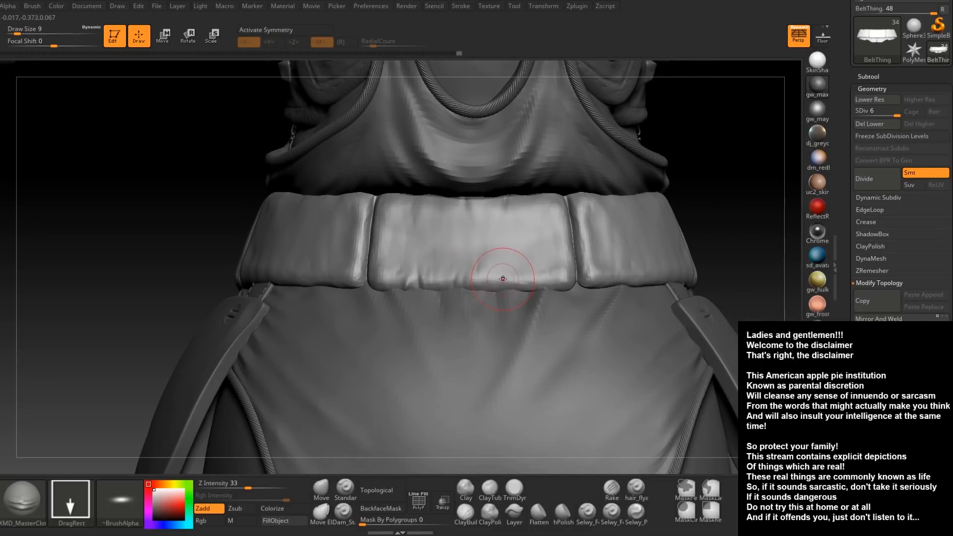
drag(483, 302, 480, 304)
right_drag(480, 304, 475, 327)
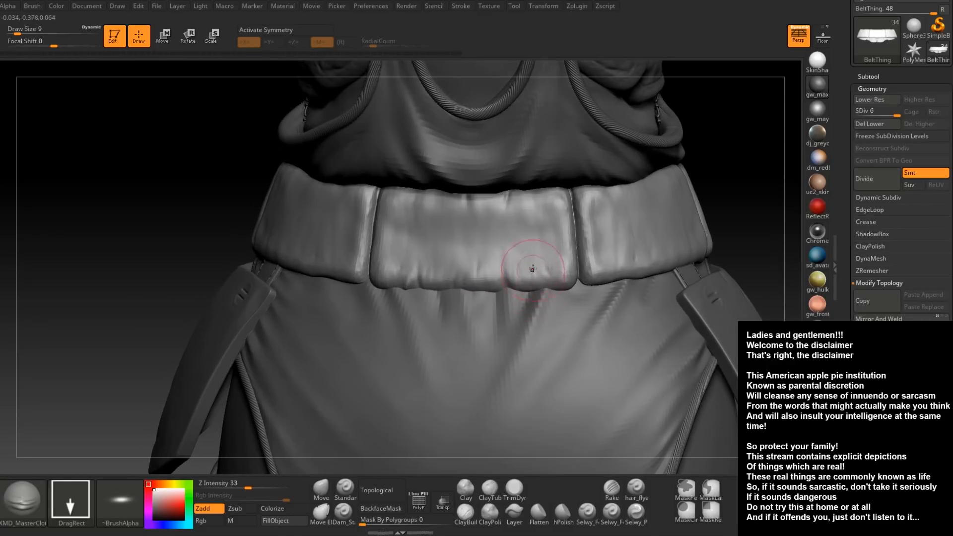
right_drag(519, 216, 512, 199)
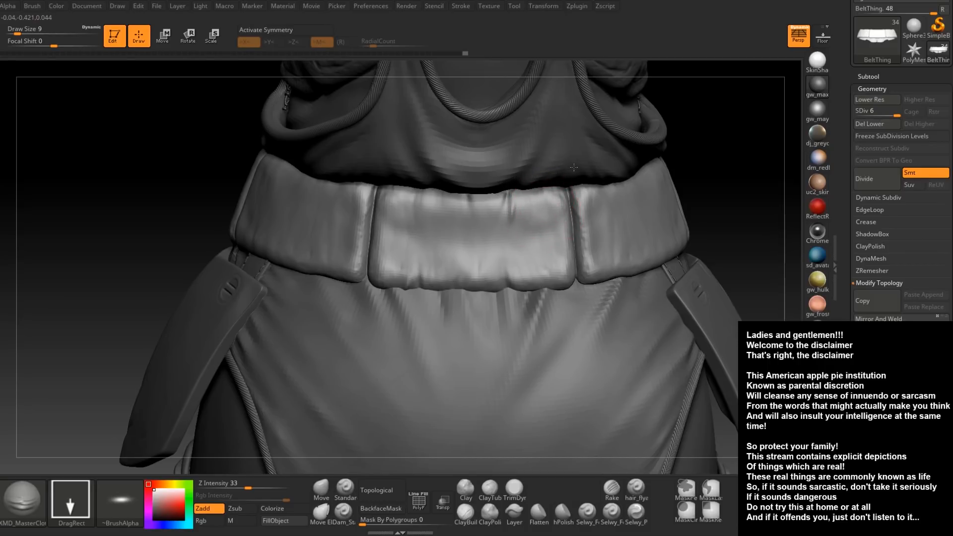
right_drag(557, 240, 521, 238)
mouse_move(544, 203)
right_down()
mouse_move(567, 225)
mouse_move(534, 246)
right_up()
Switch to the Dam_Standard brush with a draw size of 5 and undo the trial stroke on the belt
key(b)
key(d)
key(s)
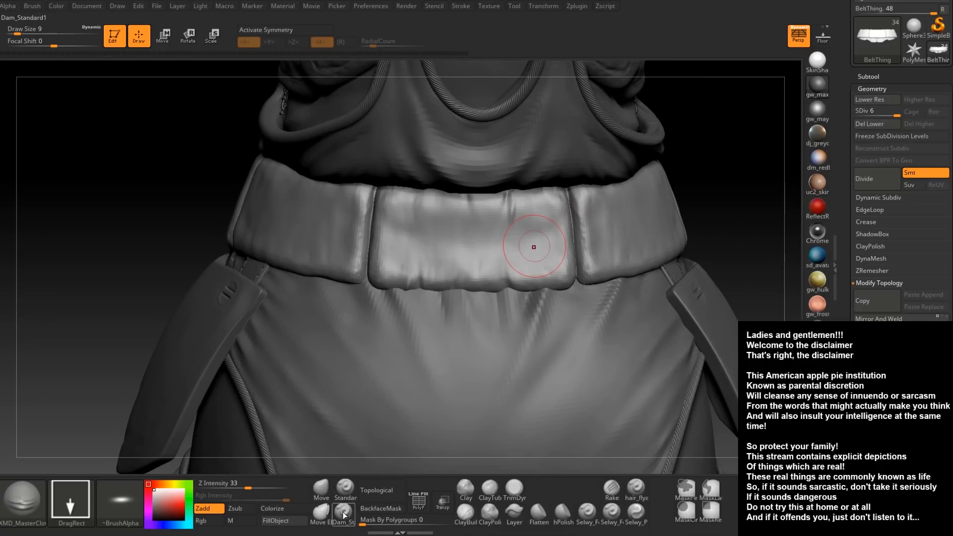
mouse_move(343, 271)
right_down()
mouse_move(372, 288)
mouse_move(438, 298)
right_up()
key(space)
drag(437, 297, 393, 302)
key(ctrl+z)
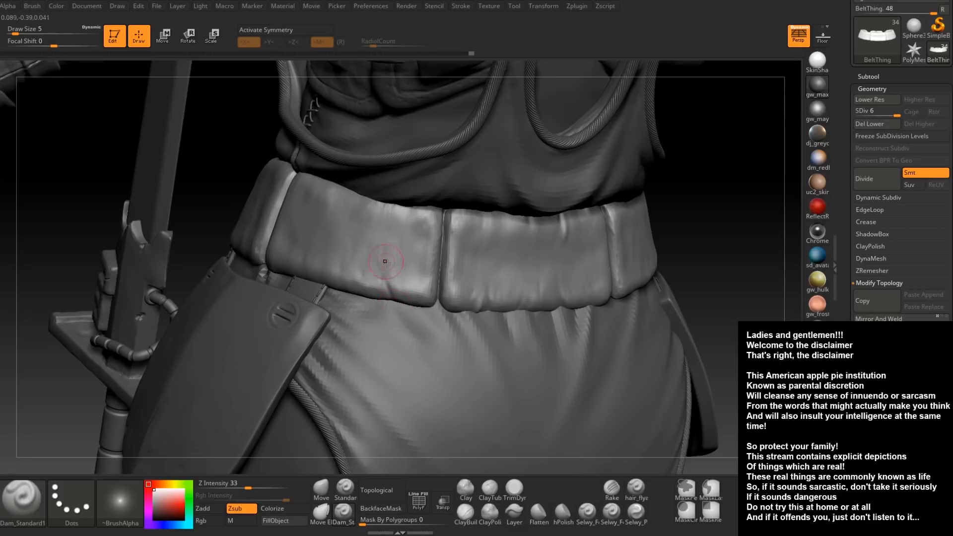
Carve creases into the upper and lower edges of the belt panel beside the center one and soften them
drag(378, 261, 396, 297)
right_drag(395, 277, 454, 274)
shift+drag(378, 251, 389, 295)
right_drag(496, 278, 423, 274)
shift+drag(377, 258, 379, 267)
right_drag(280, 111, 331, 113)
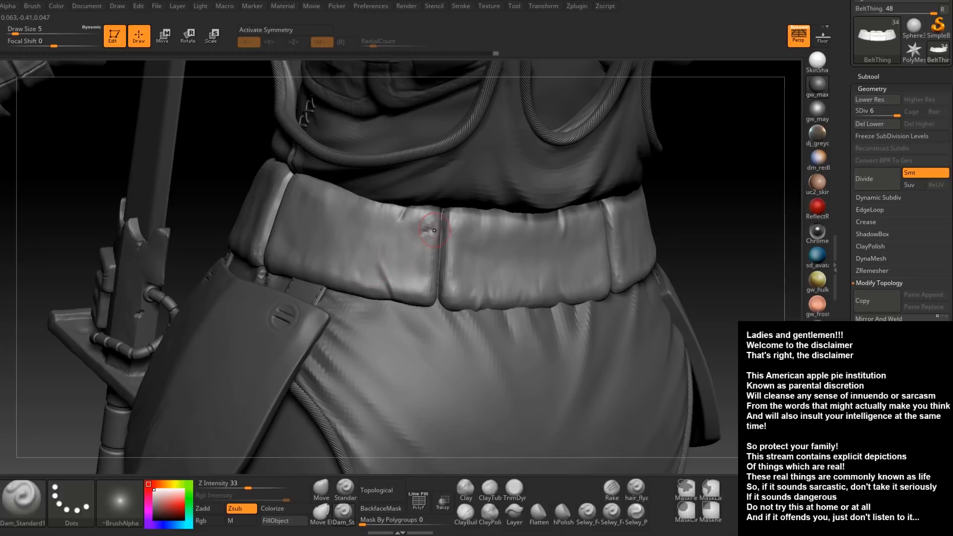
Set the draw size to 4 and carve short wrinkles on both sides of the seam between the side and center belt panels
key(space)
mouse_move(432, 232)
mouse_down()
mouse_move(435, 221)
mouse_move(392, 238)
mouse_move(394, 251)
mouse_move(416, 256)
mouse_move(414, 291)
mouse_move(392, 271)
mouse_up()
mouse_move(433, 303)
mouse_down()
mouse_move(384, 276)
mouse_move(403, 280)
mouse_up()
right_drag(437, 278, 411, 289)
mouse_move(444, 284)
mouse_down()
mouse_move(467, 275)
mouse_move(462, 254)
mouse_up()
mouse_move(445, 242)
mouse_down()
mouse_move(466, 238)
mouse_move(464, 214)
mouse_move(465, 237)
mouse_up()
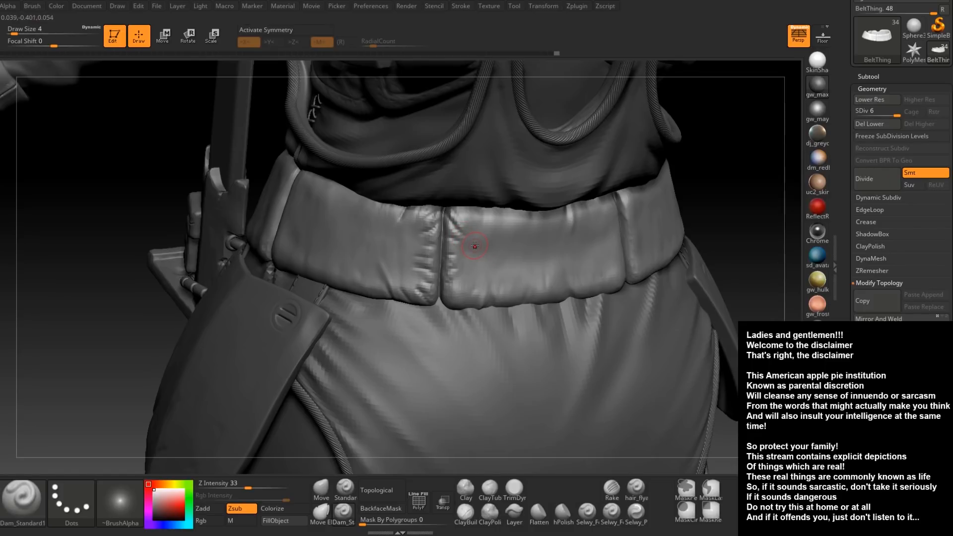
Carve fine creases into the center belt panel's far upper corner and the lower corner beside the wrinkled seam
right_drag(475, 245, 392, 267)
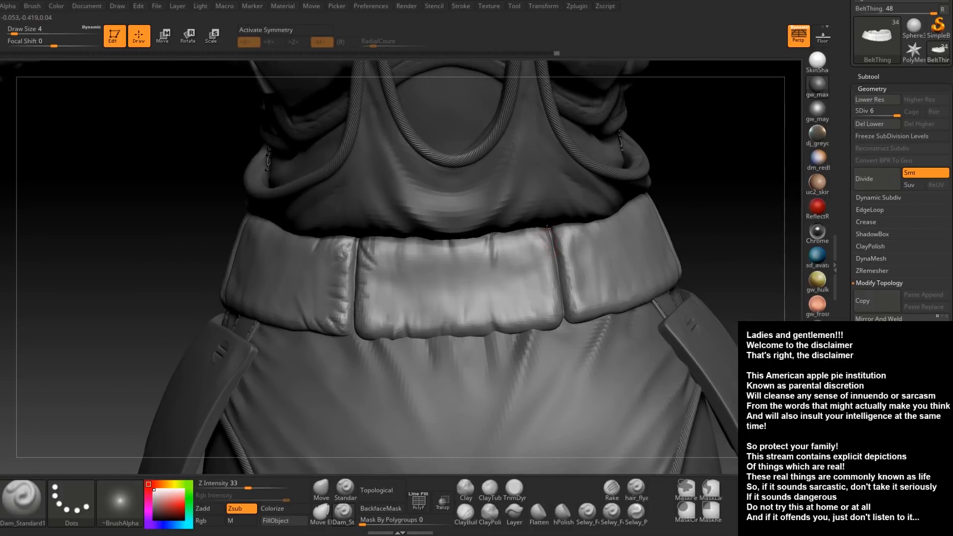
right_drag(507, 272, 388, 255)
mouse_move(425, 302)
right_down()
mouse_move(400, 292)
mouse_move(400, 333)
right_up()
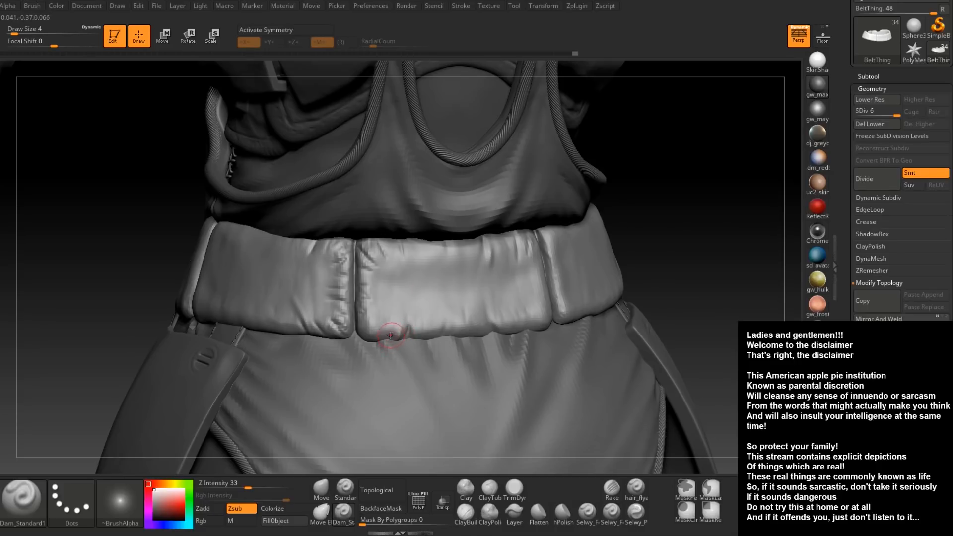
mouse_move(386, 315)
mouse_down()
mouse_move(359, 328)
mouse_move(368, 301)
mouse_up()
mouse_move(406, 295)
right_down()
mouse_move(389, 318)
mouse_move(366, 319)
right_up()
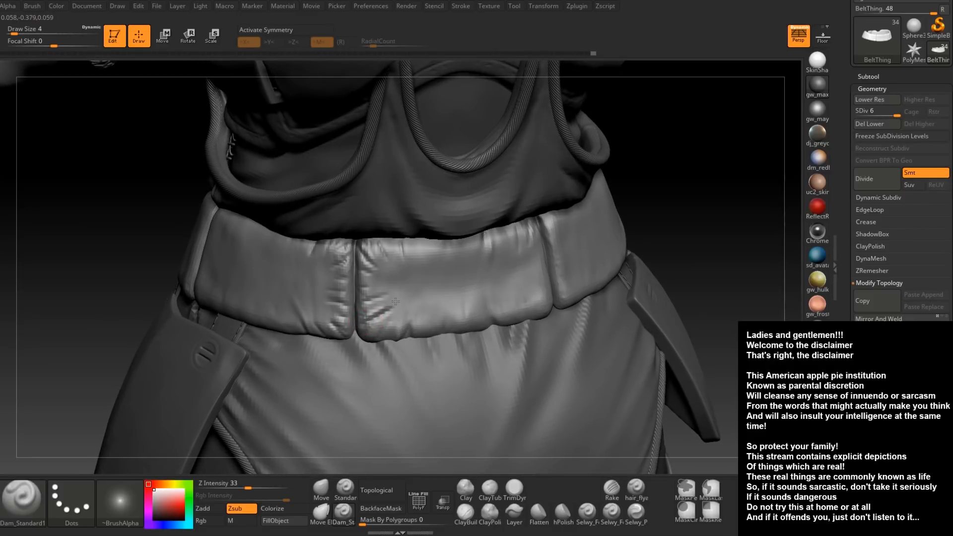
Smooth the new creases at the seam end of the center belt panel and along its upper edge
key(shift)
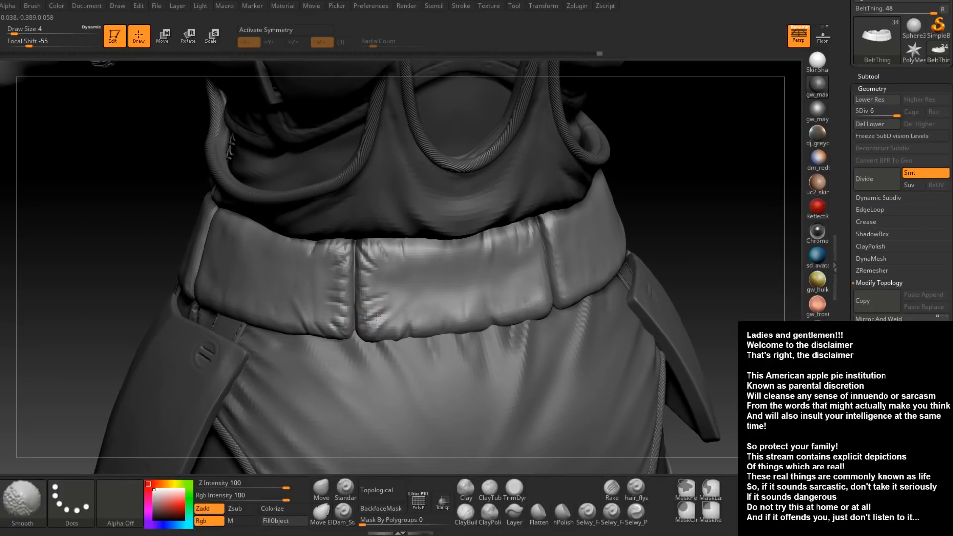
shift+drag(377, 311, 389, 301)
shift+drag(387, 252, 404, 260)
right_drag(457, 285, 451, 249)
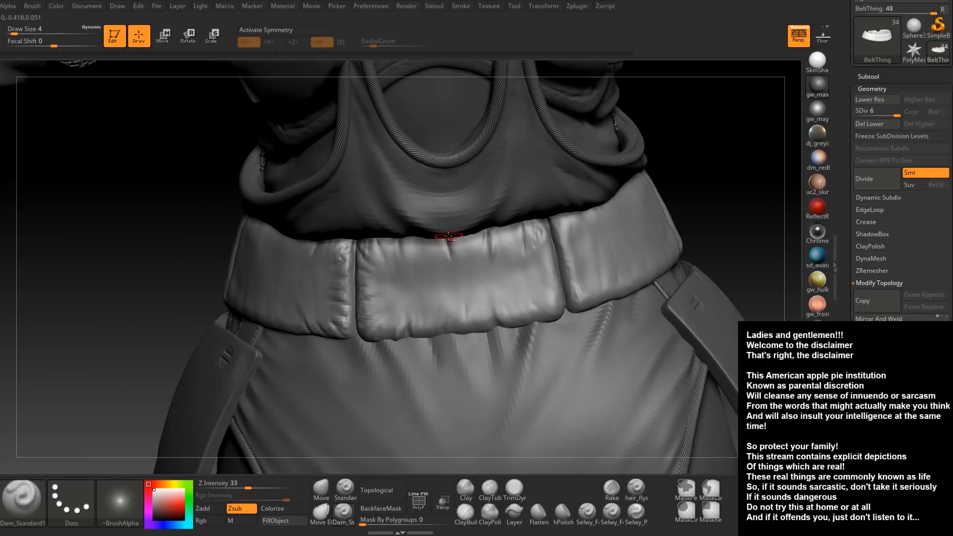
shift+drag(453, 252, 453, 263)
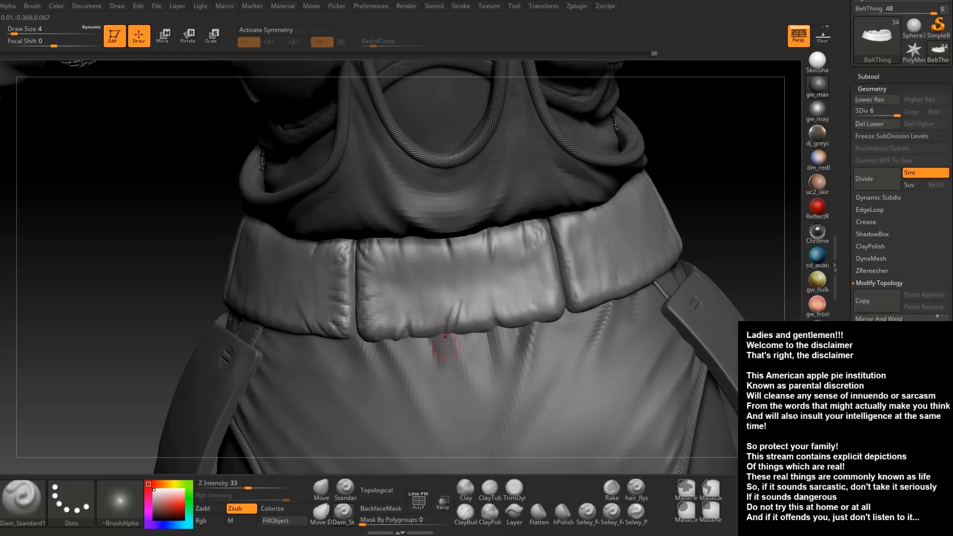
Carve creases along the center belt panel's lower edge toward its far corner and soften them
key(shift)
shift+drag(468, 286, 458, 318)
right_drag(481, 310, 496, 322)
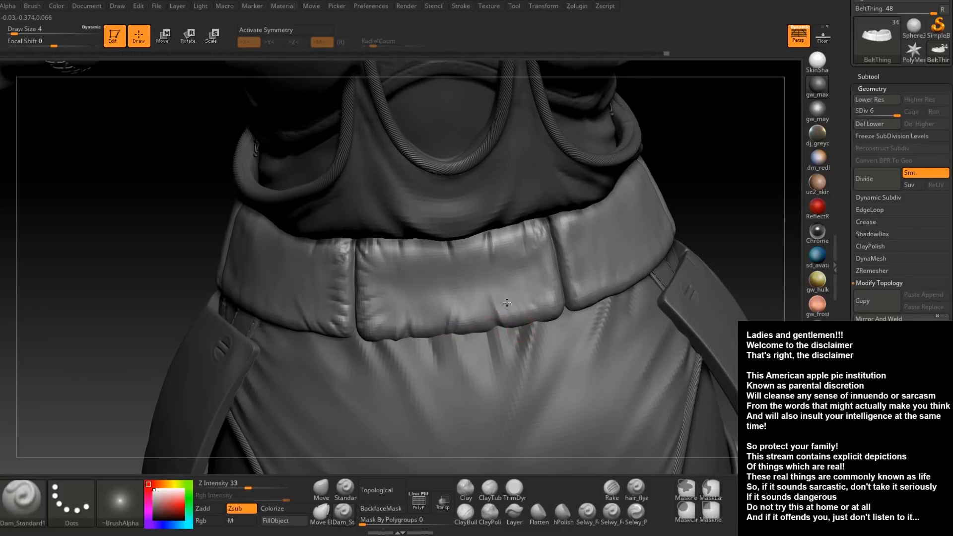
right_drag(496, 307, 548, 319)
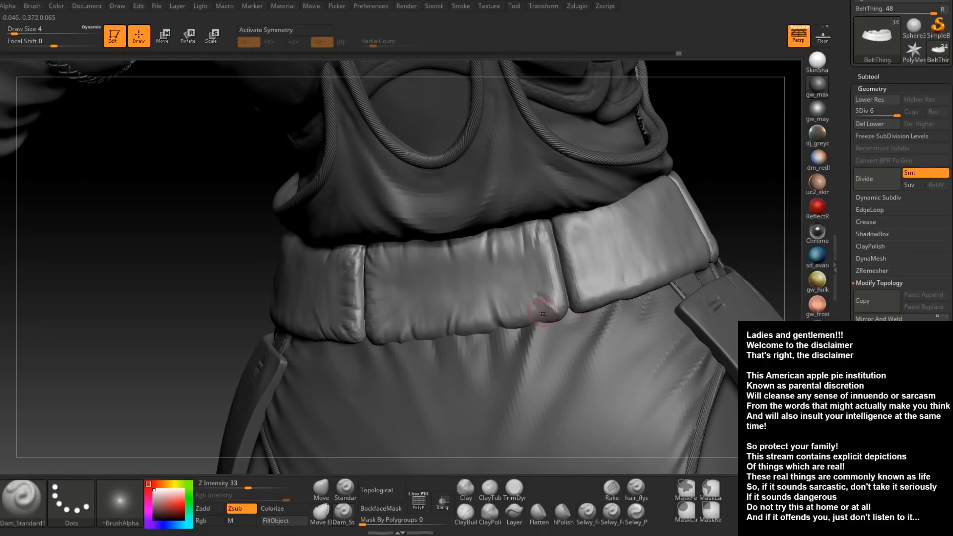
key(shift)
right_drag(537, 298, 571, 312)
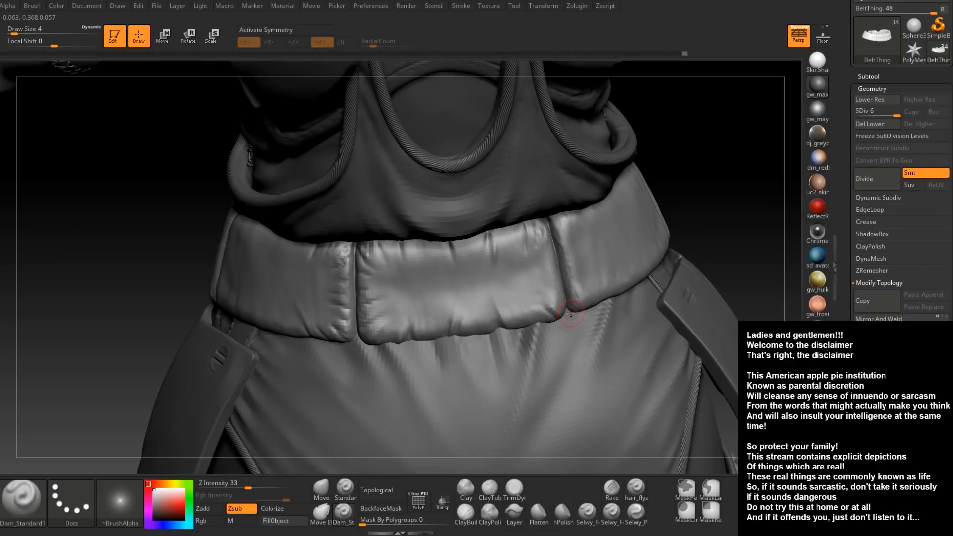
Deepen the short puckers along the wrinkled seam between the side and center belt panels
right_drag(368, 303, 470, 265)
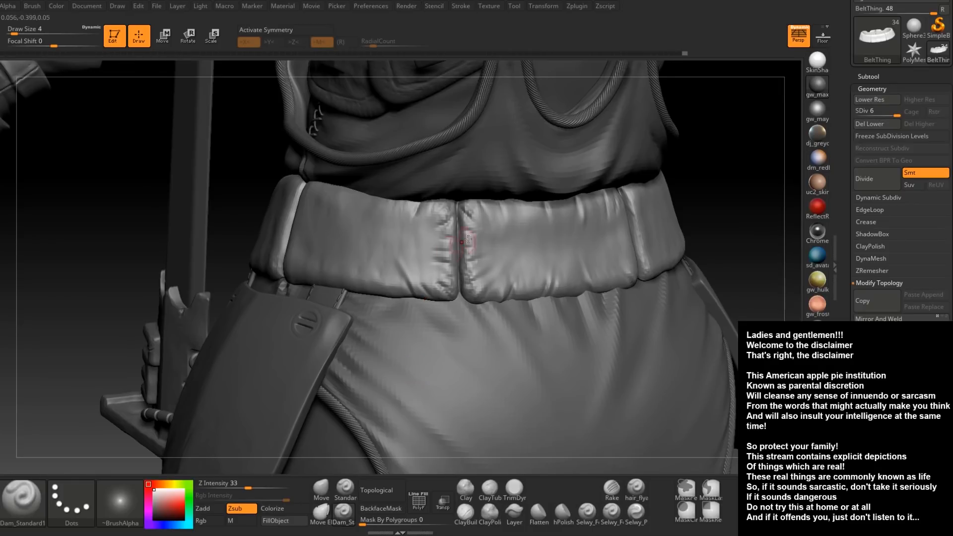
drag(499, 342, 424, 350)
mouse_move(485, 293)
mouse_down()
mouse_move(447, 300)
mouse_move(426, 284)
mouse_up()
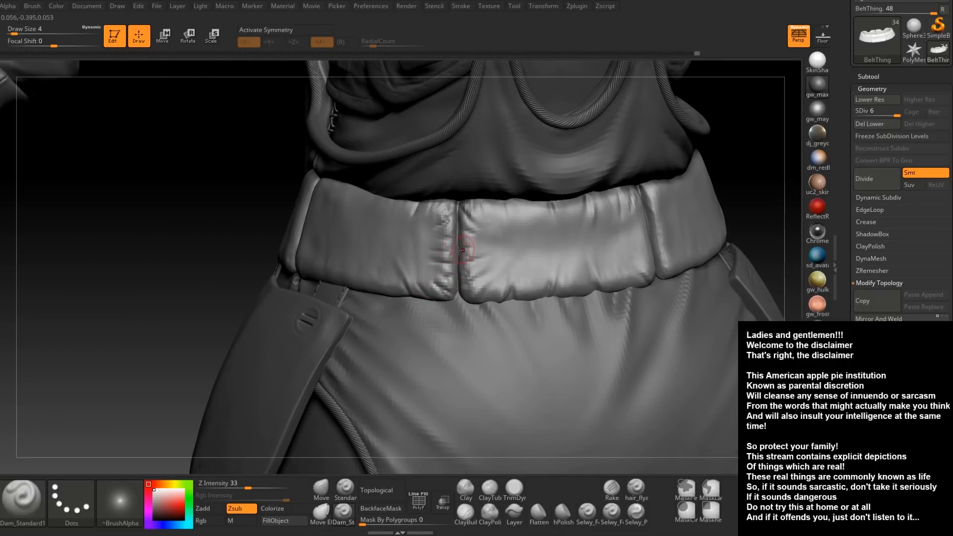
Carve matching puckers along the center belt panel's opposite vertical edge
mouse_move(551, 268)
right_down()
mouse_move(535, 284)
mouse_move(556, 230)
right_up()
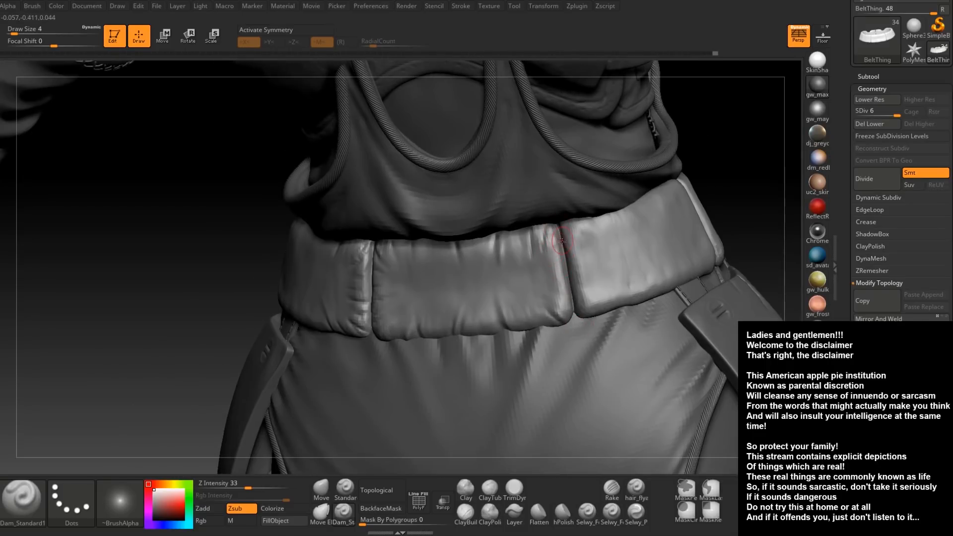
drag(557, 252, 494, 270)
mouse_move(565, 278)
mouse_down()
mouse_move(551, 283)
mouse_move(546, 304)
mouse_up()
right_drag(503, 304, 462, 302)
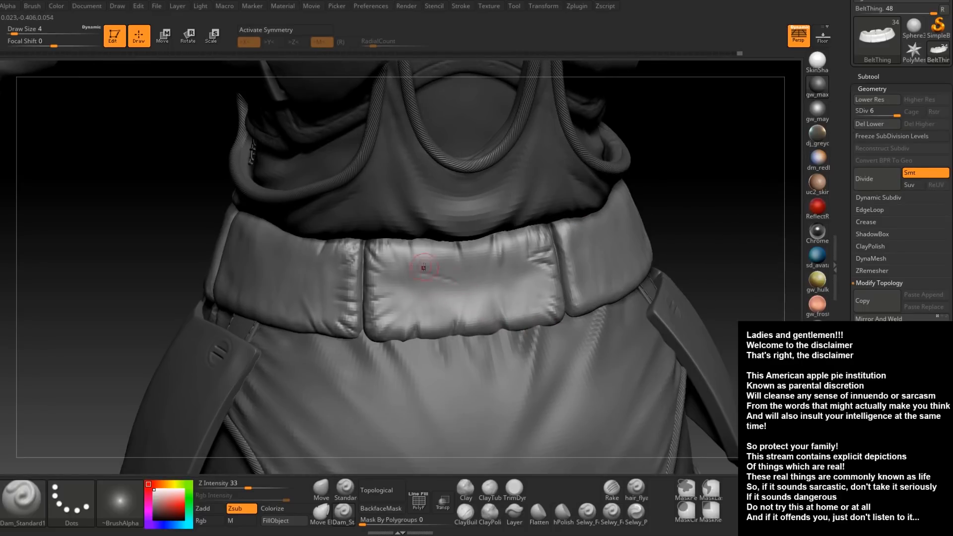
Carve long diagonal folds across the middle of the center belt panel and smooth their ends
drag(423, 271, 458, 281)
drag(546, 273, 461, 299)
drag(507, 277, 440, 304)
drag(545, 274, 447, 302)
drag(500, 271, 430, 302)
shift+drag(544, 275, 483, 294)
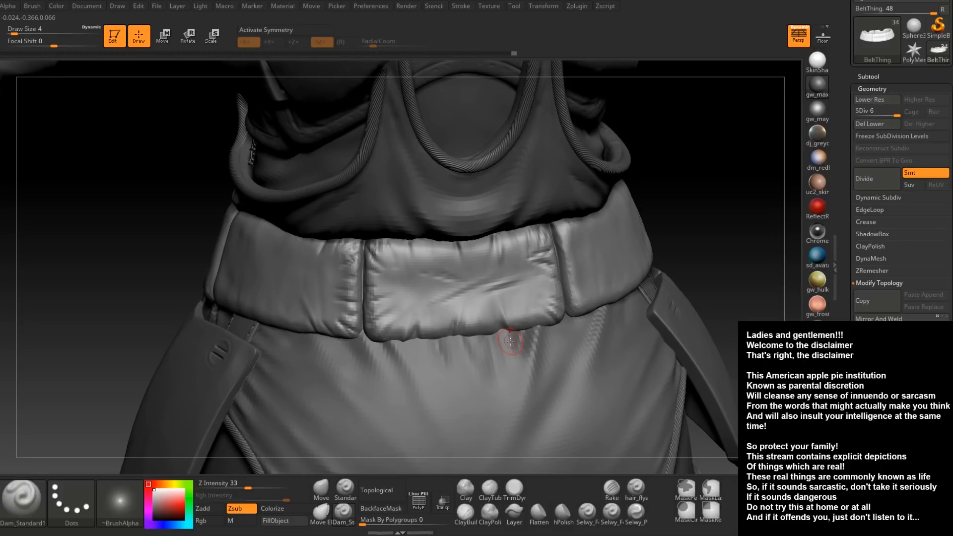
Refine the creases at the center belt panel's far end and soften the puckers along the opposite seam
right_drag(502, 264, 526, 264)
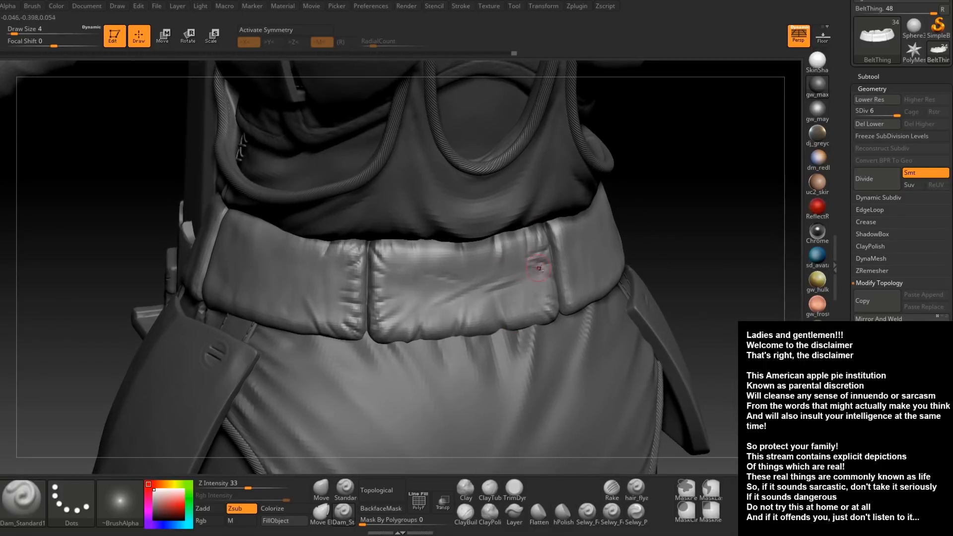
key(shift)
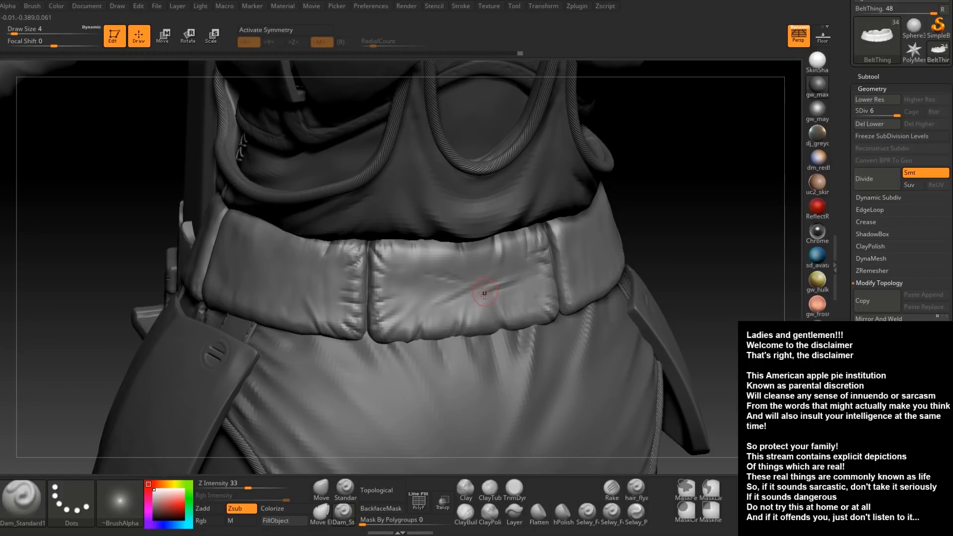
alt+right_drag(444, 315, 568, 286)
right_drag(457, 272, 506, 274)
shift+drag(464, 274, 478, 234)
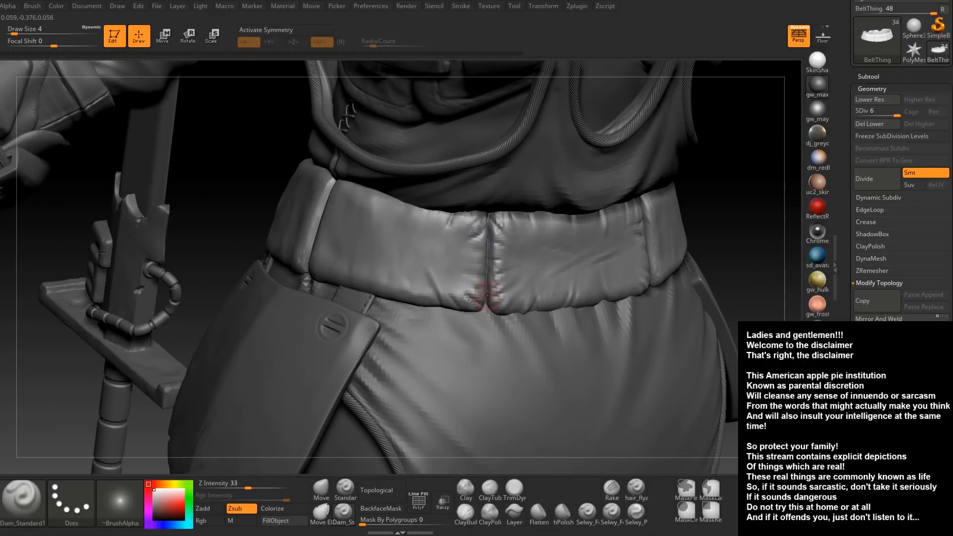
Carve diagonal folds across the side belt panel from its lower outer corner toward the center seam and smooth them
right_drag(498, 305, 374, 325)
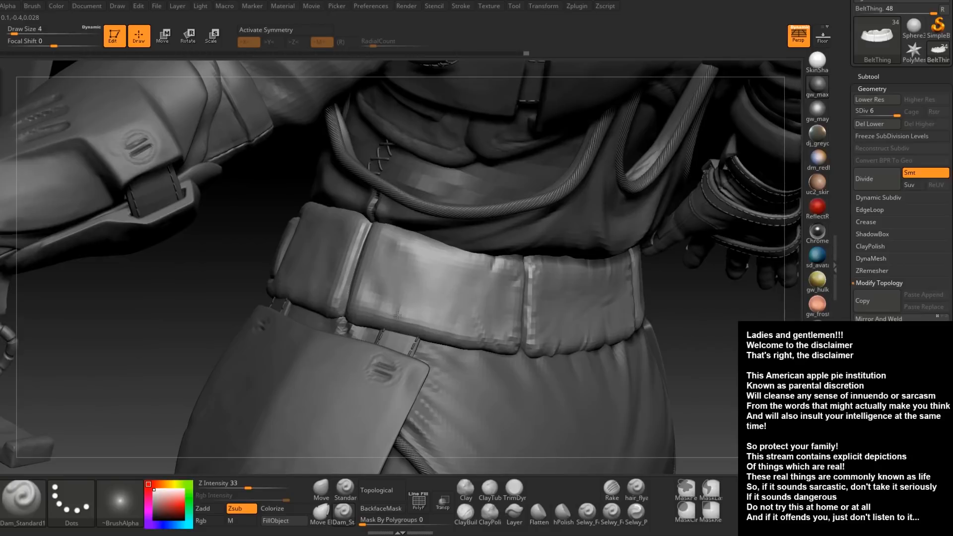
mouse_move(392, 317)
mouse_down()
mouse_move(457, 290)
mouse_move(457, 277)
mouse_move(496, 270)
mouse_up()
drag(420, 306, 499, 282)
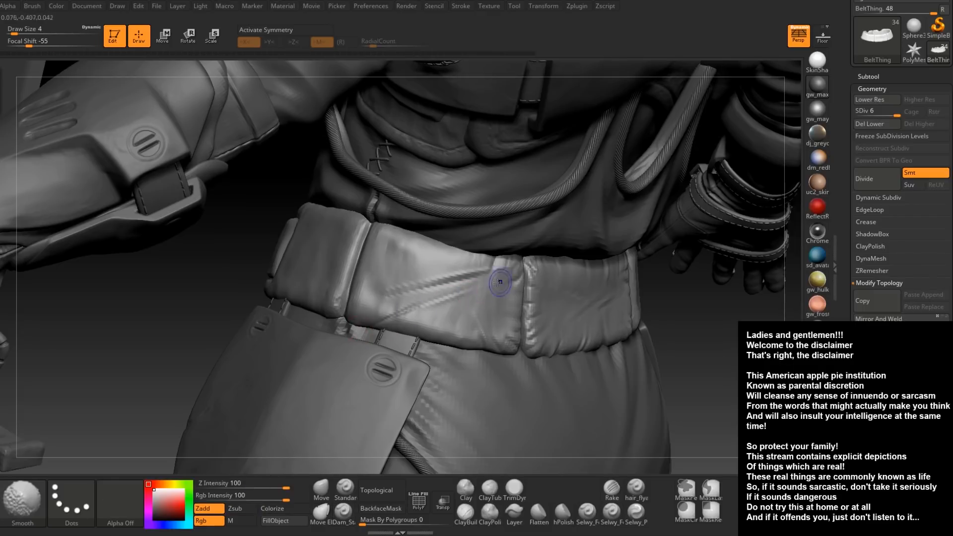
right_drag(395, 302, 414, 325)
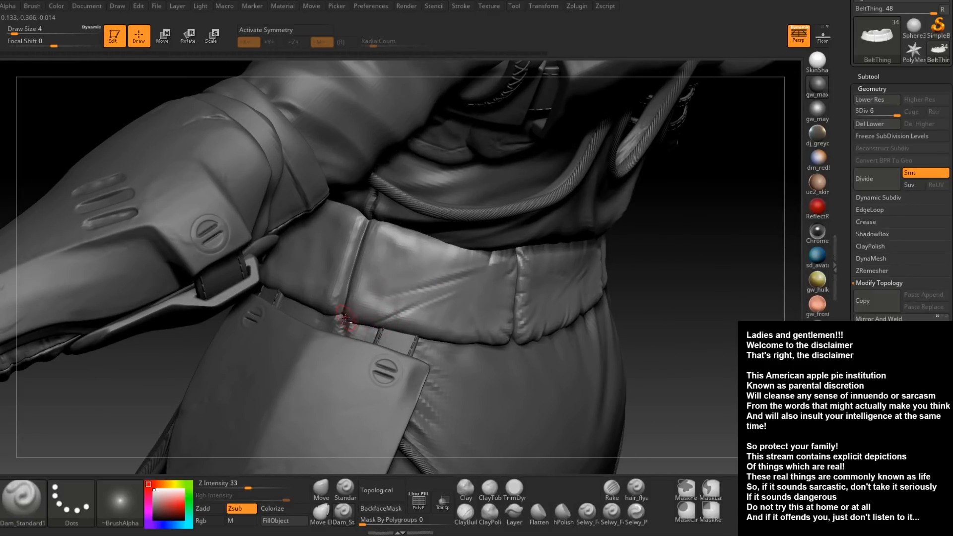
Carve short folds inward from the side belt panel's lower outer corner, undo the stray stroke and smooth the fold ends
drag(343, 308, 393, 288)
drag(348, 312, 355, 321)
drag(392, 305, 355, 317)
key(ctrl+z)
shift+drag(394, 300, 352, 315)
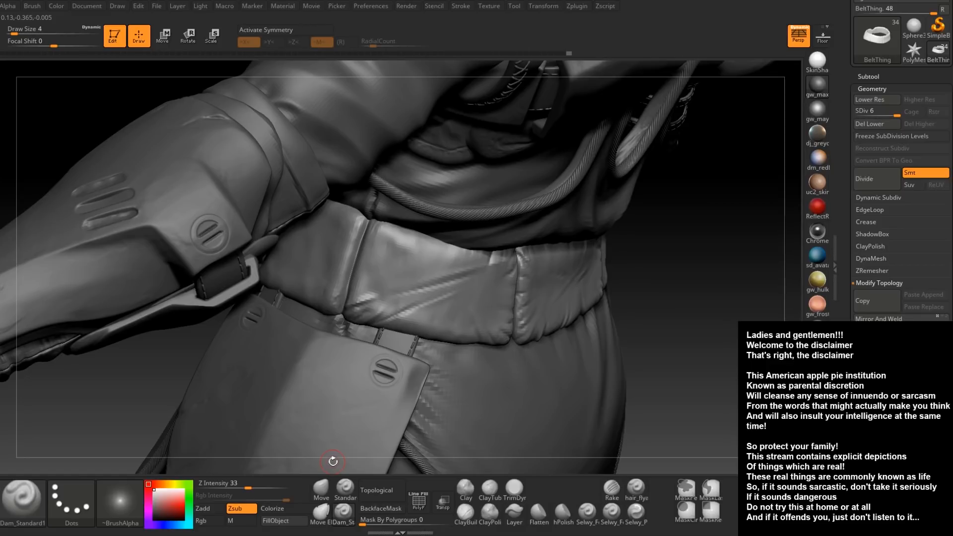
Carve puckers up along the side belt panel's outer vertical seam and soften where they fade into the surface
right_drag(433, 340, 429, 368)
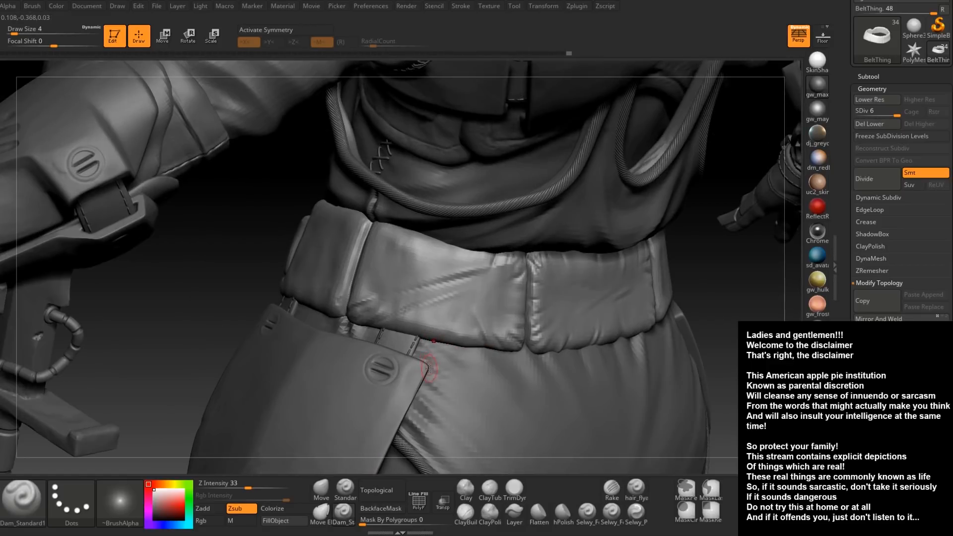
right_drag(462, 320, 426, 369)
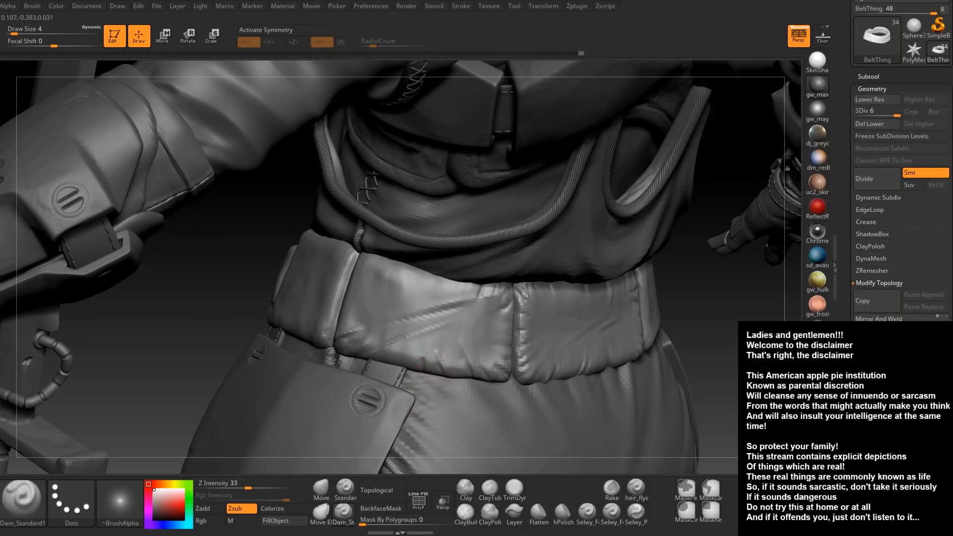
right_drag(433, 378, 470, 384)
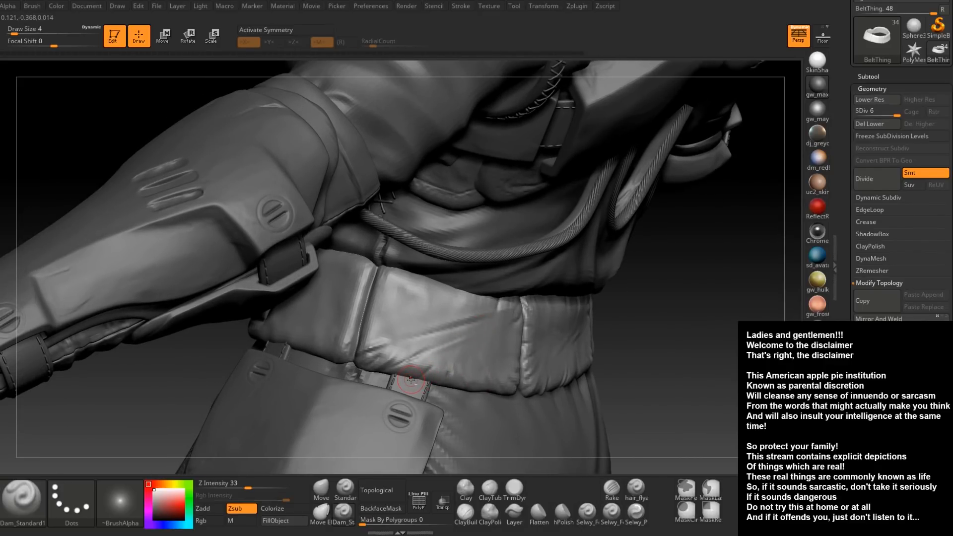
right_drag(410, 380, 385, 384)
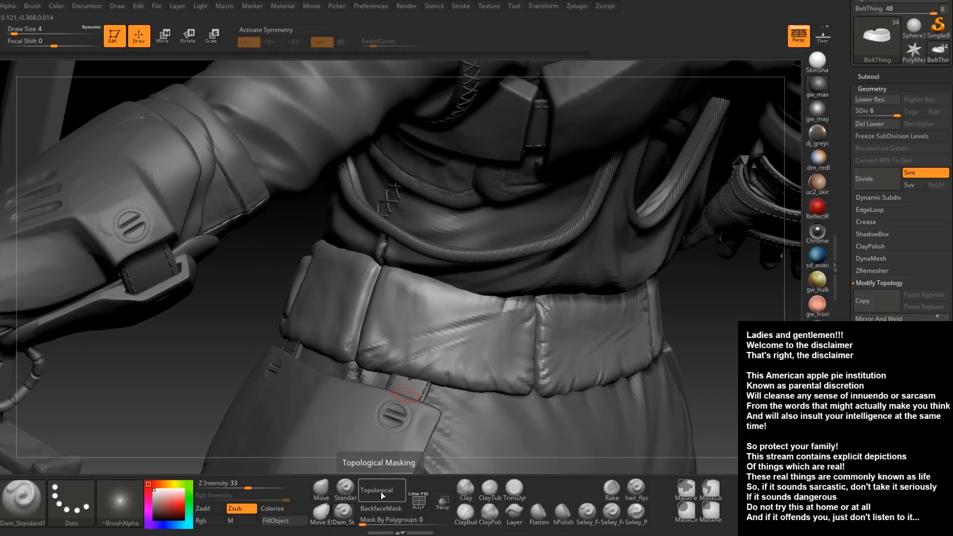
right_drag(328, 338, 363, 332)
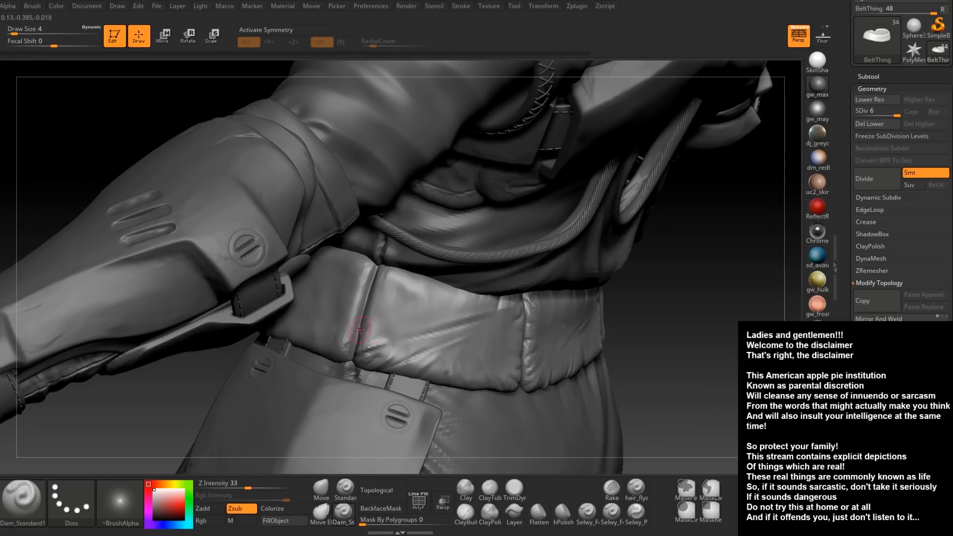
drag(365, 335, 390, 326)
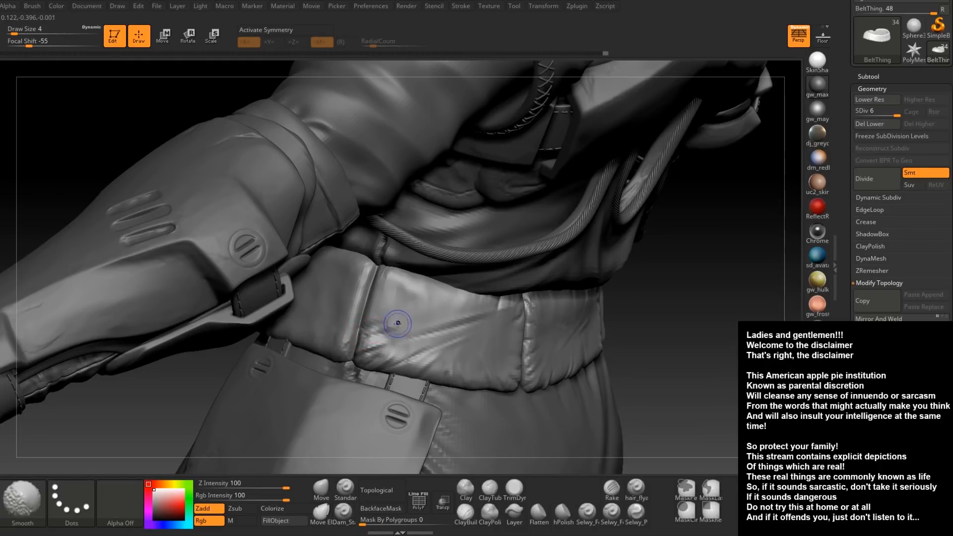
right_drag(392, 325, 407, 307)
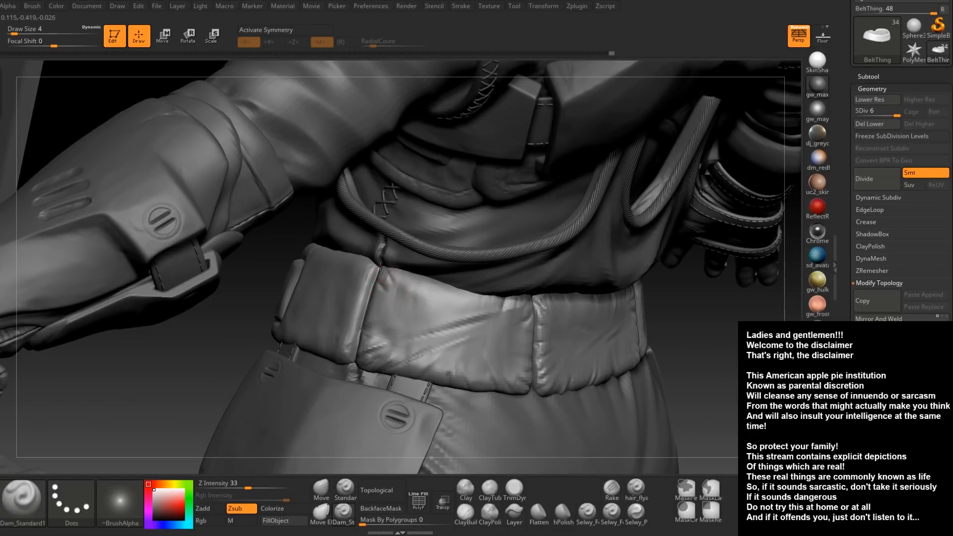
mouse_move(391, 314)
right_down()
mouse_move(421, 321)
mouse_move(397, 310)
right_up()
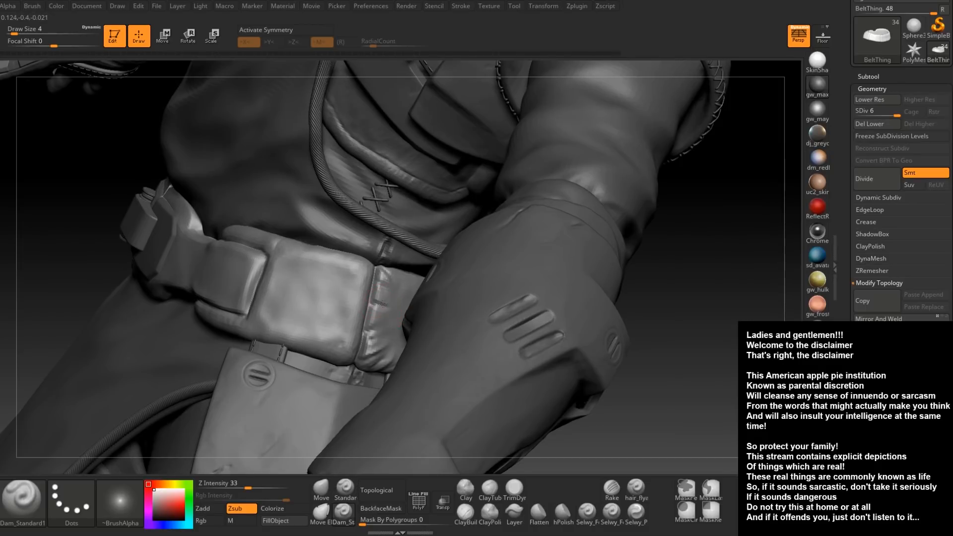
right_drag(383, 303, 387, 306)
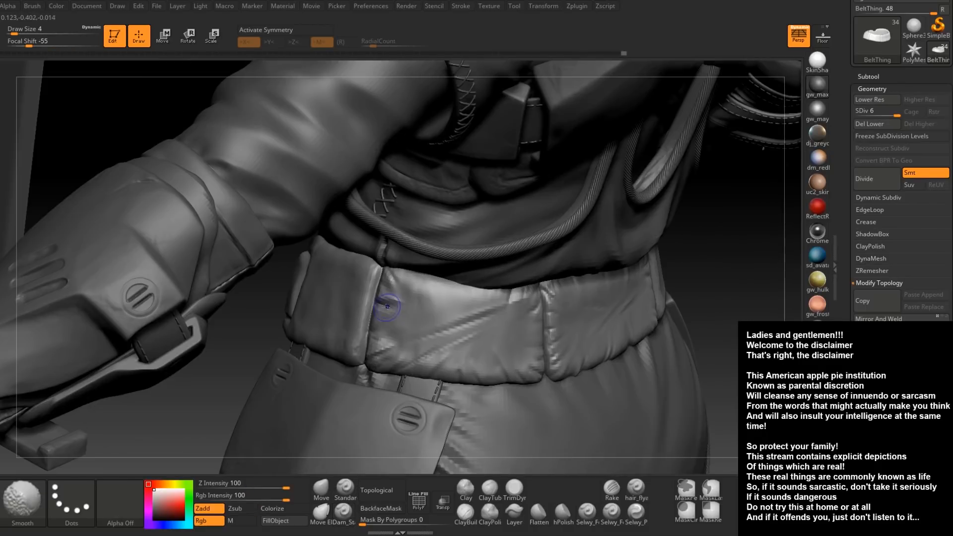
shift+drag(425, 311, 430, 301)
alt+right_drag(436, 308, 415, 314)
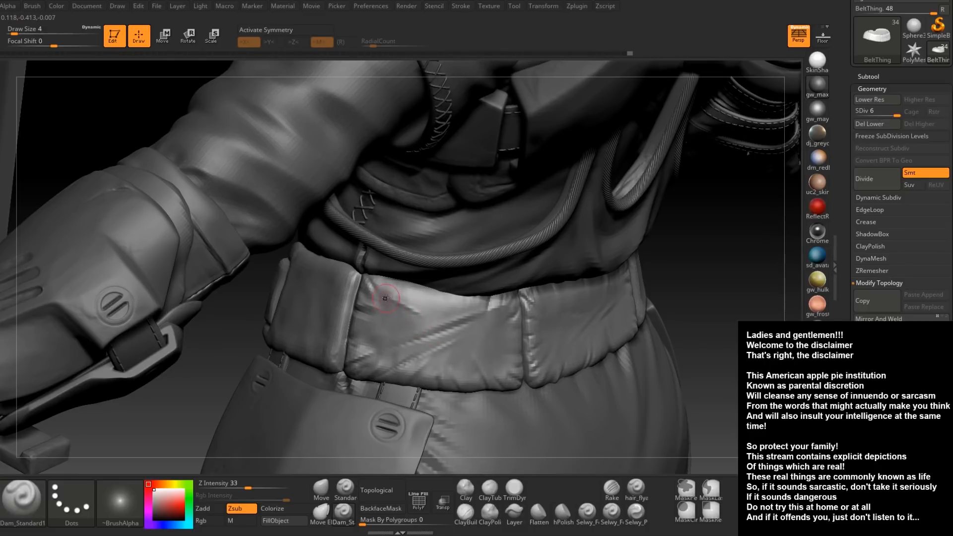
Carve short creases running down from the side belt panel's upper edge and smooth the area around them
shift+drag(405, 305, 440, 327)
mouse_move(445, 293)
mouse_down()
mouse_move(441, 322)
mouse_move(412, 300)
mouse_up()
mouse_move(416, 305)
right_down()
mouse_move(425, 262)
mouse_move(412, 287)
right_up()
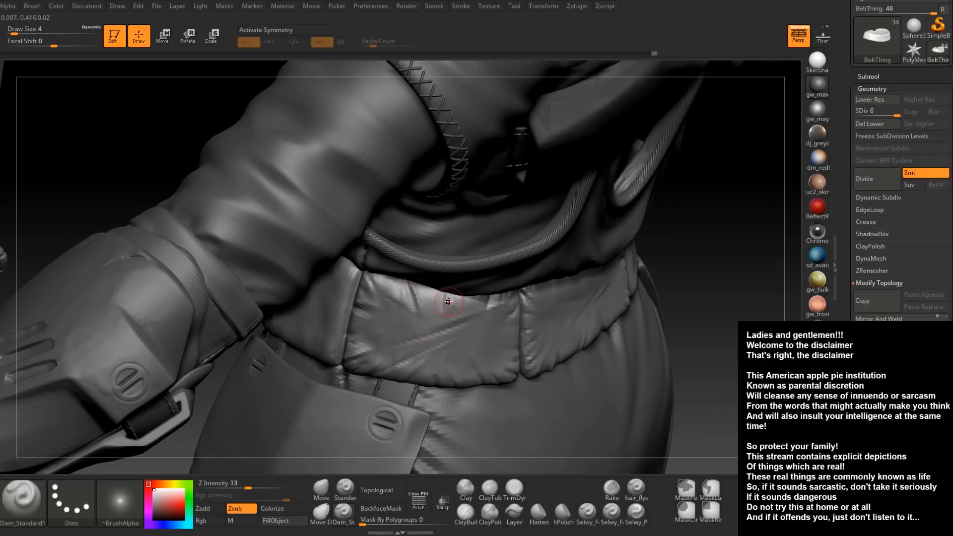
right_drag(443, 325, 455, 304)
key(shift)
mouse_move(409, 282)
mouse_down()
mouse_move(420, 306)
mouse_move(446, 301)
mouse_up()
mouse_move(457, 341)
right_down()
mouse_move(471, 322)
mouse_move(474, 338)
right_up()
key(space)
drag(473, 337, 418, 358)
Carve diagonal folds across the opposite side belt panel from its lower inner corner, using a draw size of 4
mouse_move(418, 358)
right_down()
mouse_move(546, 331)
mouse_move(448, 341)
mouse_move(328, 335)
right_up()
mouse_move(506, 342)
right_down()
mouse_move(463, 345)
mouse_move(506, 340)
mouse_move(424, 320)
mouse_move(427, 342)
right_up()
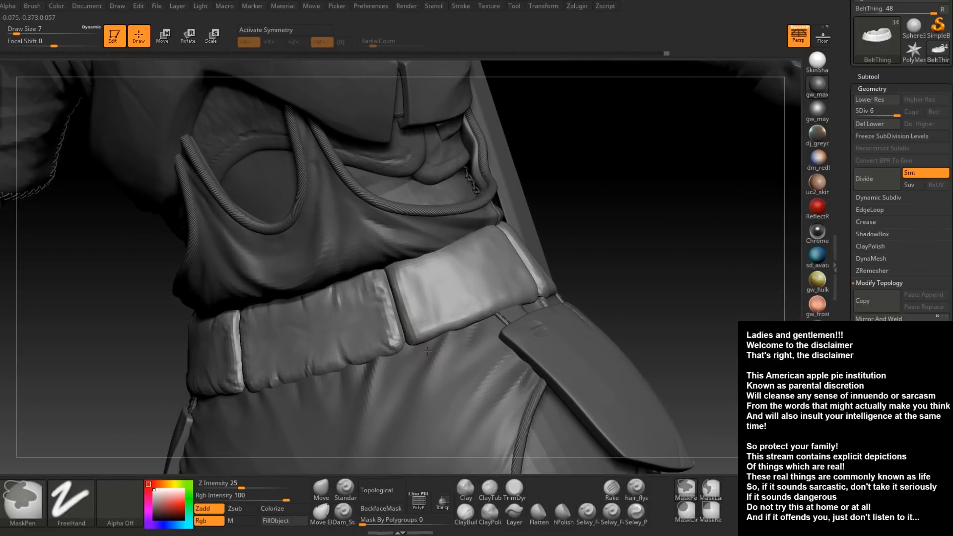
key(space)
click(426, 335)
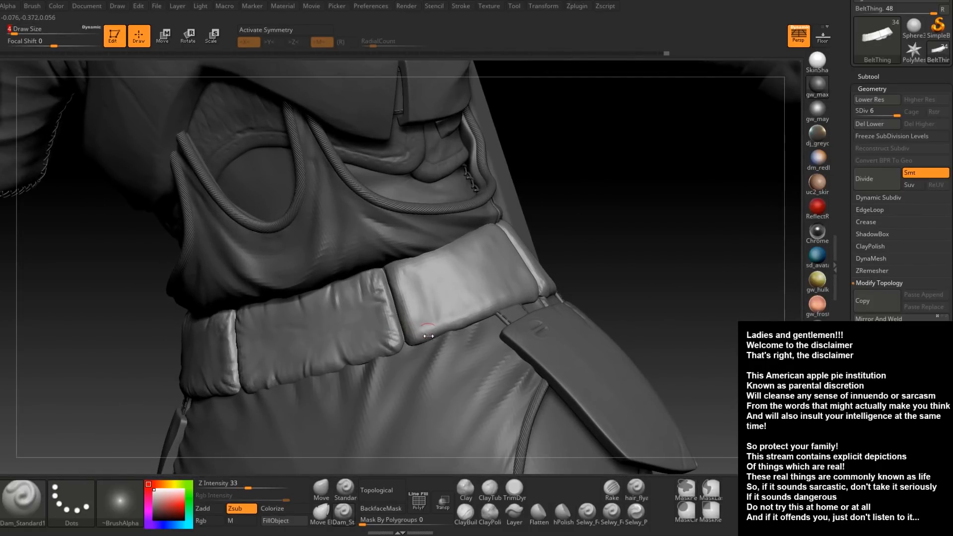
right_drag(432, 342, 430, 338)
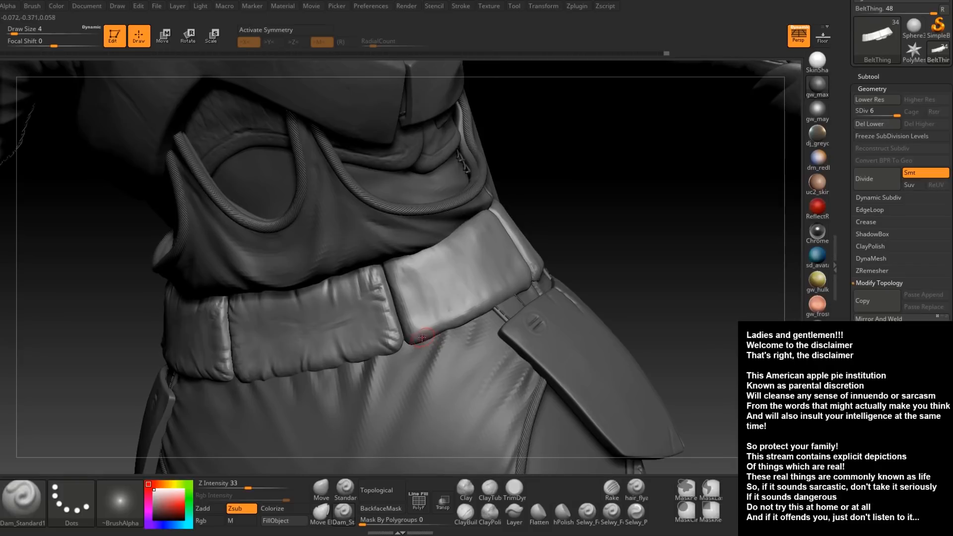
drag(408, 340, 446, 293)
mouse_move(411, 339)
mouse_down()
mouse_move(439, 281)
mouse_move(425, 318)
mouse_up()
mouse_move(472, 279)
right_down()
mouse_move(444, 297)
mouse_move(439, 323)
right_up()
right_click(440, 343)
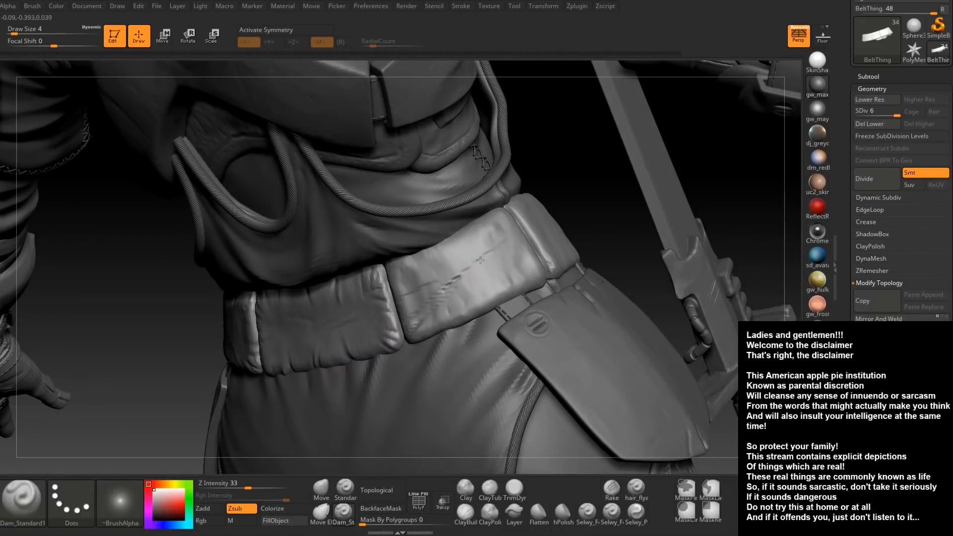
right_drag(497, 278, 502, 250)
mouse_move(502, 250)
mouse_down()
mouse_move(471, 286)
mouse_move(523, 255)
mouse_move(469, 292)
mouse_move(487, 280)
mouse_up()
right_drag(486, 280, 477, 279)
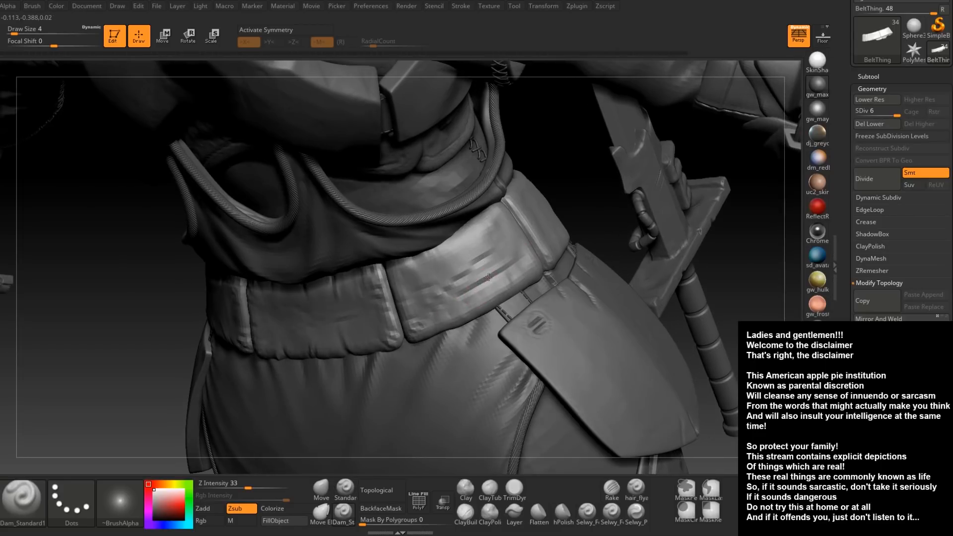
Smooth the diagonal folds on the opposite side belt panel with a draw size of 8
key(space)
drag(482, 279, 486, 279)
mouse_move(518, 240)
shift+mouse_down()
mouse_move(501, 268)
mouse_move(464, 284)
mouse_move(457, 316)
shift+mouse_up()
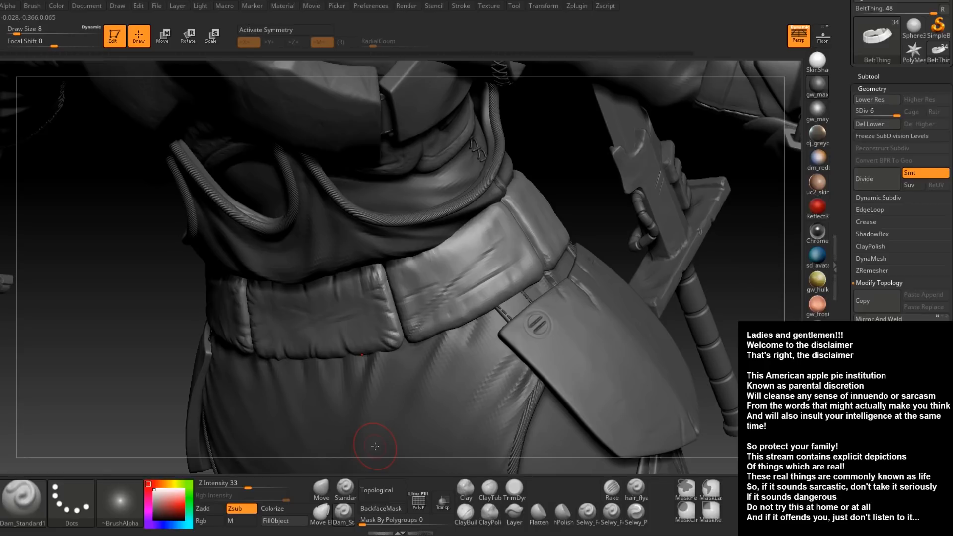
mouse_move(446, 289)
shift+mouse_down()
mouse_move(432, 298)
mouse_move(444, 290)
mouse_move(429, 288)
shift+mouse_up()
right_drag(430, 287, 452, 293)
mouse_move(443, 296)
shift+mouse_down()
mouse_move(464, 293)
mouse_move(449, 280)
mouse_move(415, 305)
mouse_move(421, 322)
shift+mouse_up()
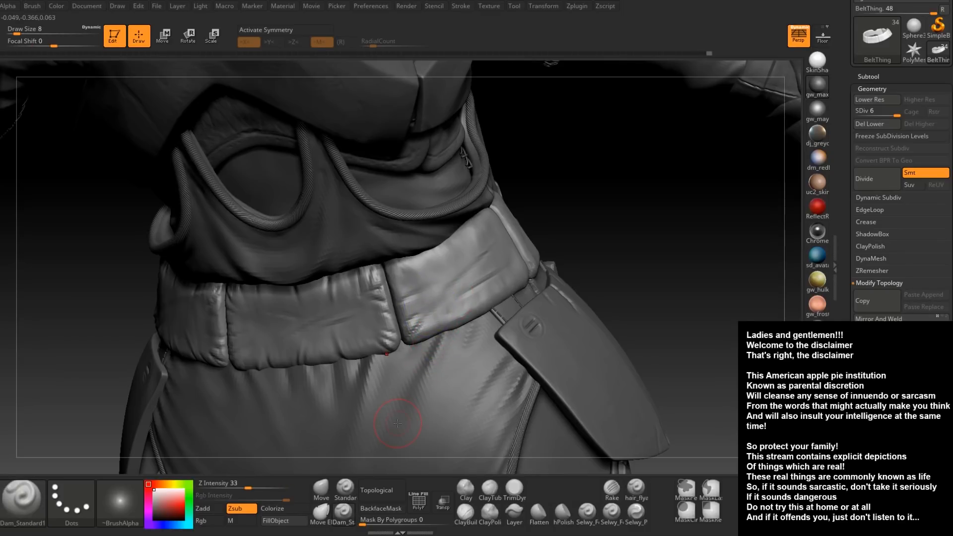
Carve fine puckers along the opposite side panel's inner vertical seam with a draw size of 3 and soften their ends
right_drag(506, 273, 492, 263)
key(space)
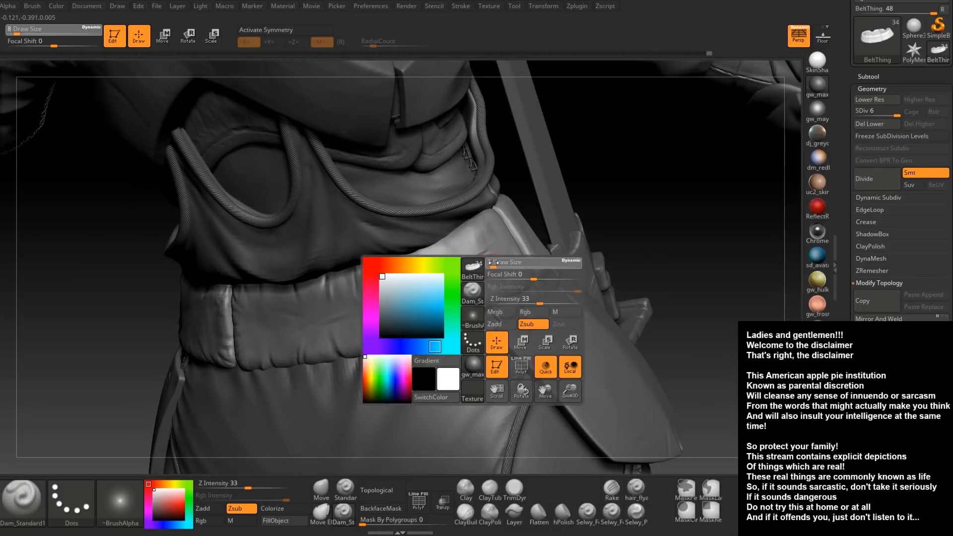
drag(493, 262, 491, 262)
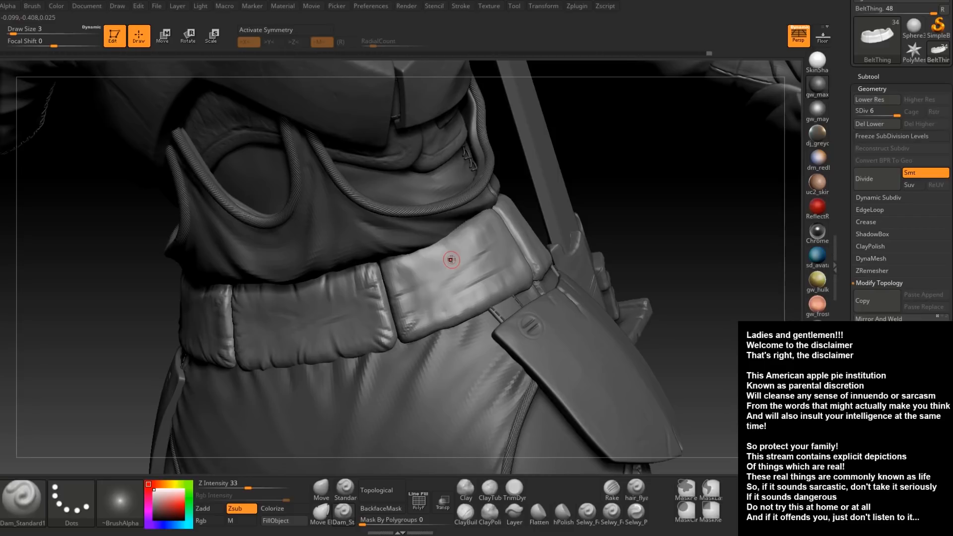
mouse_move(451, 260)
right_down()
mouse_move(436, 296)
mouse_move(402, 323)
mouse_move(362, 294)
mouse_move(362, 307)
mouse_move(342, 299)
right_up()
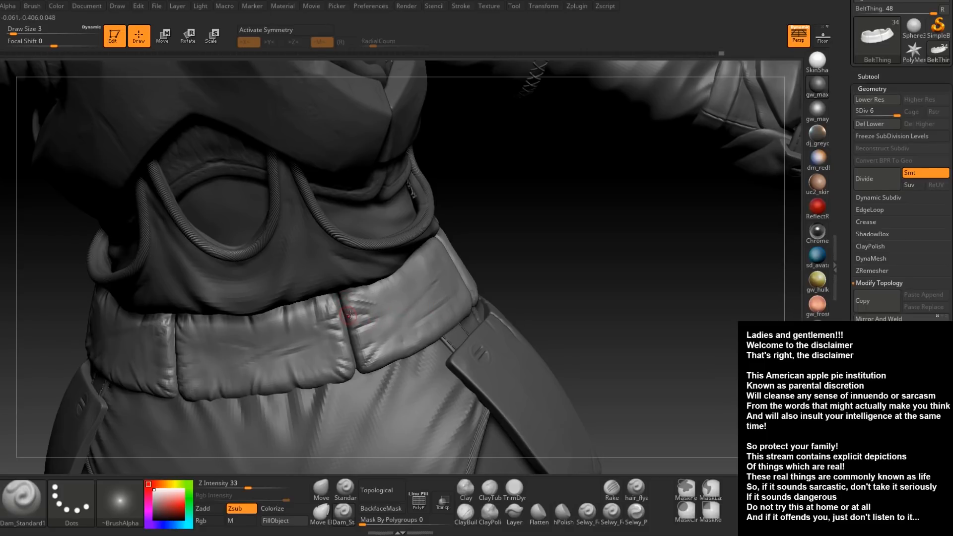
key(shift)
shift+drag(360, 304, 366, 315)
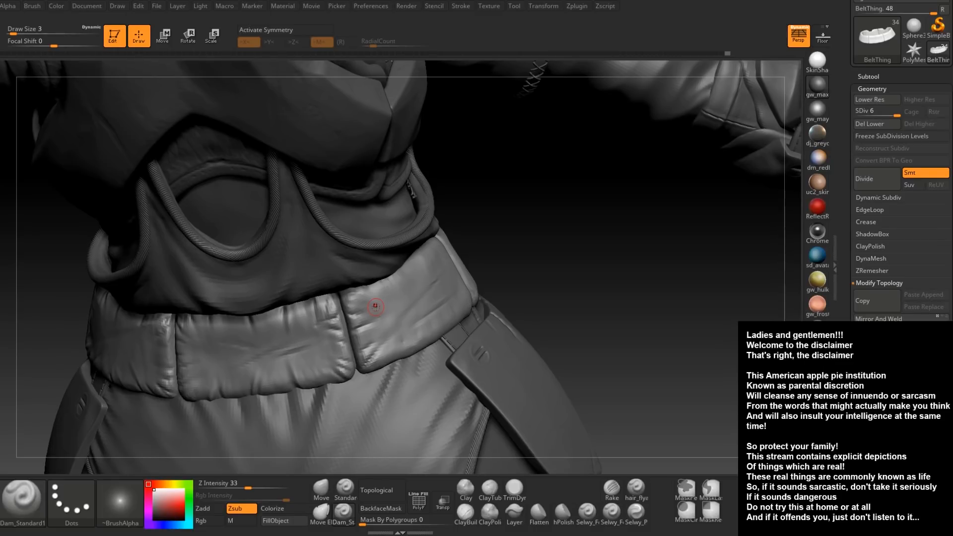
Carve short creases running down from the upper edge into the middle of the opposite side belt panel
mouse_move(376, 307)
right_down()
mouse_move(466, 276)
mouse_move(432, 276)
mouse_move(410, 255)
right_up()
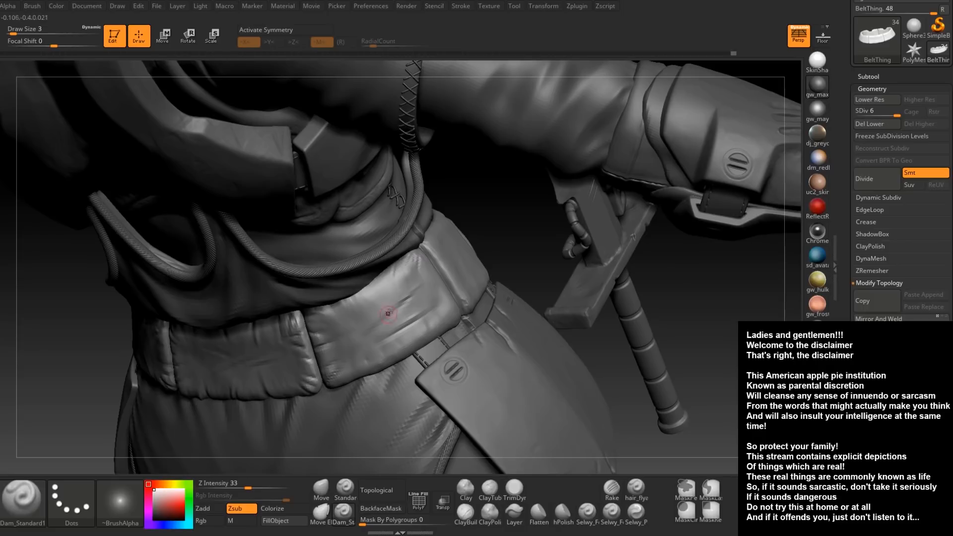
right_drag(367, 318, 362, 297)
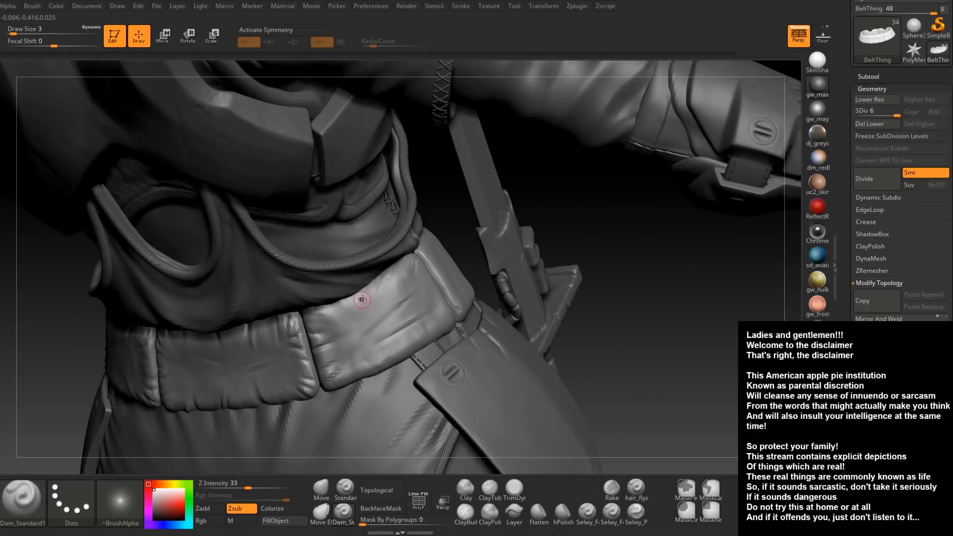
drag(383, 278, 370, 337)
right_drag(382, 297, 393, 291)
key(space)
mouse_move(393, 291)
mouse_down()
mouse_move(418, 271)
mouse_move(408, 282)
mouse_up()
right_drag(409, 282, 372, 299)
Set the draw size to 4 and carve folds at the opposite side panel's upper outer corner and along its outer seam
key(space)
drag(369, 297, 368, 297)
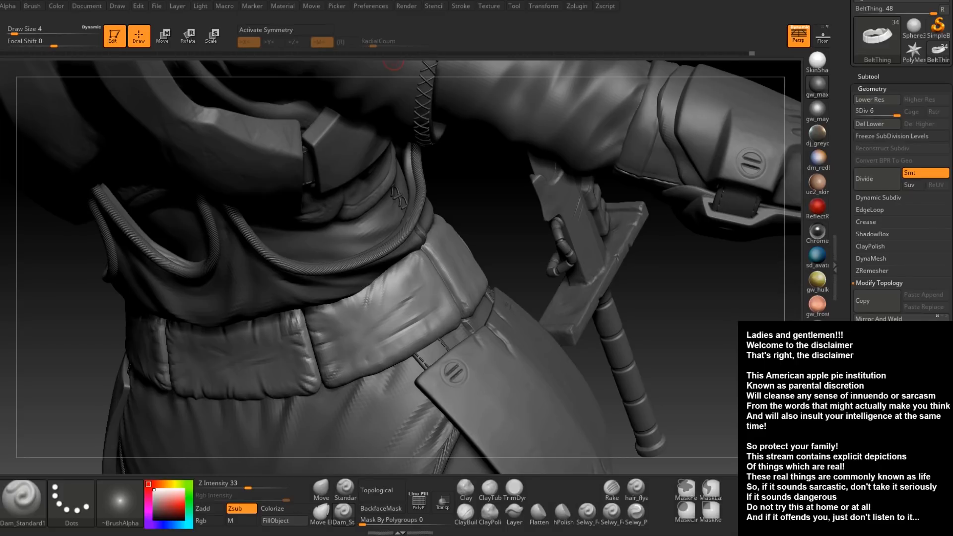
mouse_move(380, 318)
right_down()
mouse_move(431, 319)
mouse_move(389, 320)
mouse_move(440, 285)
right_up()
drag(443, 263, 430, 300)
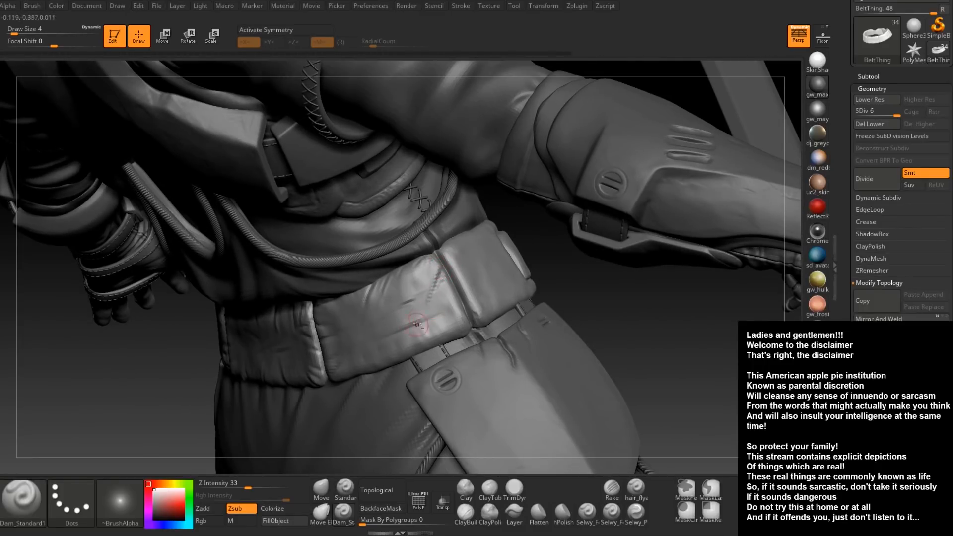
right_drag(400, 303, 439, 300)
drag(442, 286, 422, 308)
right_drag(383, 324, 380, 373)
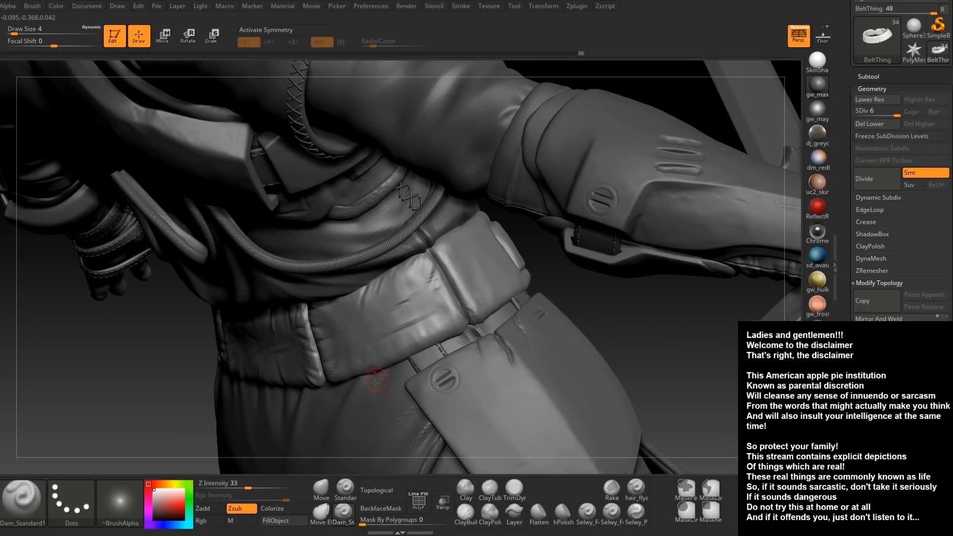
Carve small puckers along the opposite side panel's lower edge and into its lower outer corner
right_drag(375, 382, 390, 338)
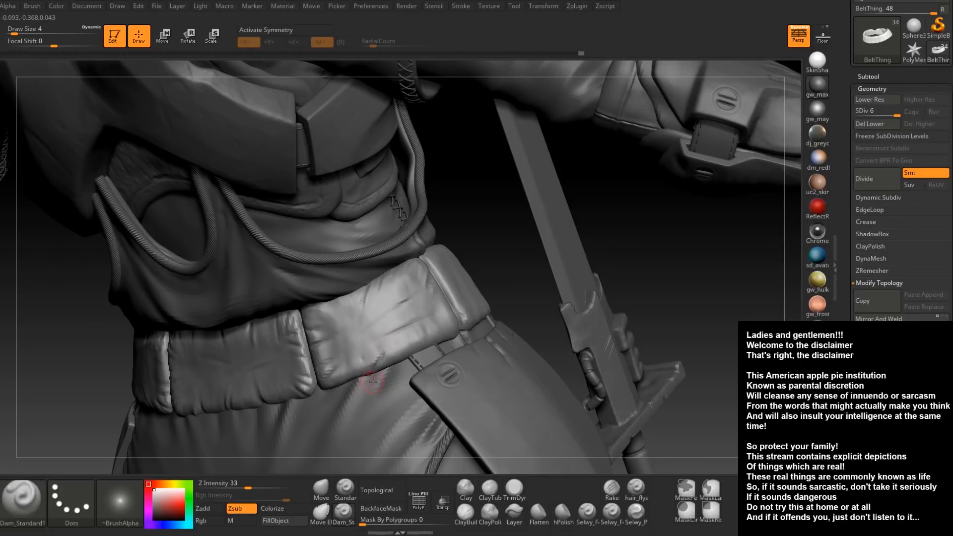
right_drag(358, 401, 372, 366)
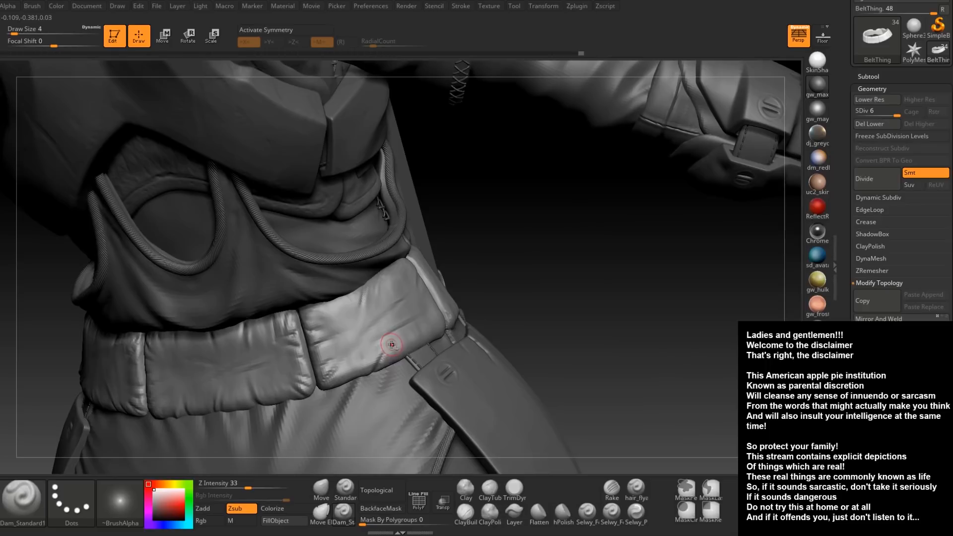
right_drag(389, 350, 416, 367)
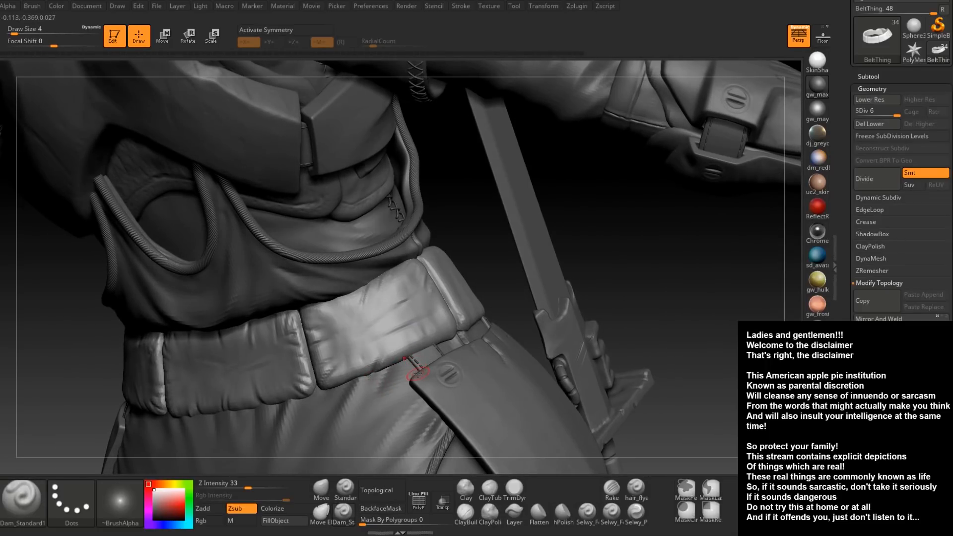
right_drag(414, 359, 392, 368)
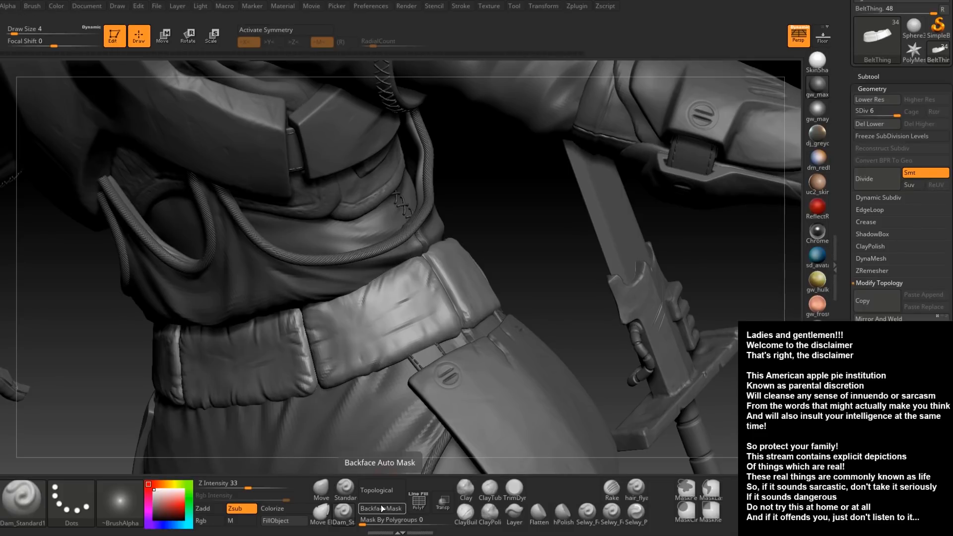
right_drag(431, 321, 429, 344)
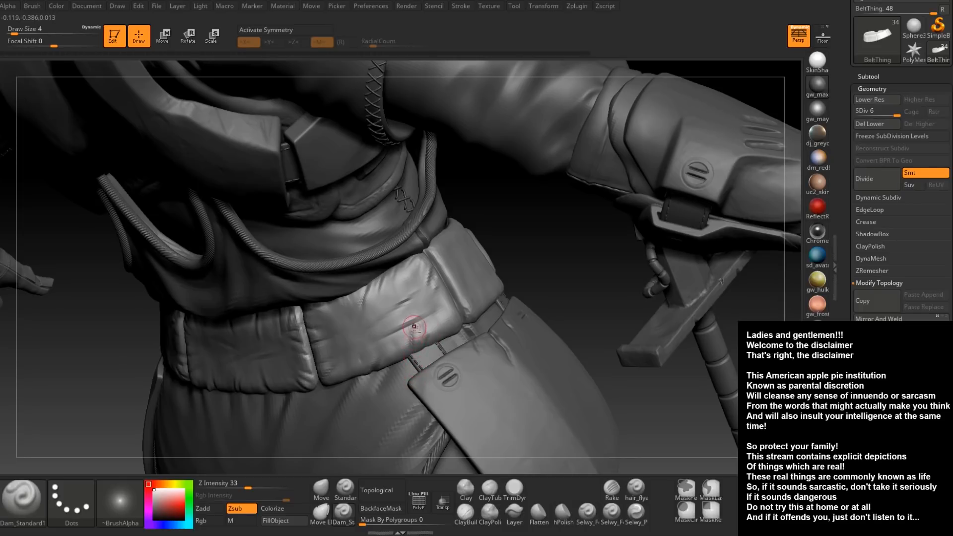
key(shift)
right_drag(427, 327, 470, 340)
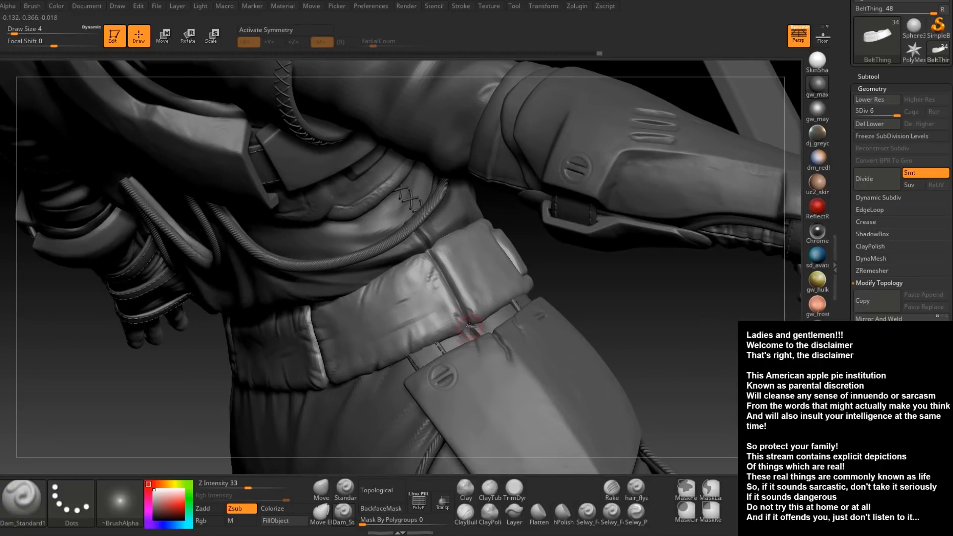
mouse_move(466, 336)
mouse_down()
mouse_move(455, 314)
mouse_move(455, 336)
mouse_up()
mouse_move(536, 323)
right_down()
mouse_move(441, 303)
mouse_move(451, 319)
mouse_move(473, 291)
mouse_move(399, 327)
mouse_move(496, 309)
mouse_move(432, 314)
mouse_move(475, 307)
mouse_move(478, 297)
right_up()
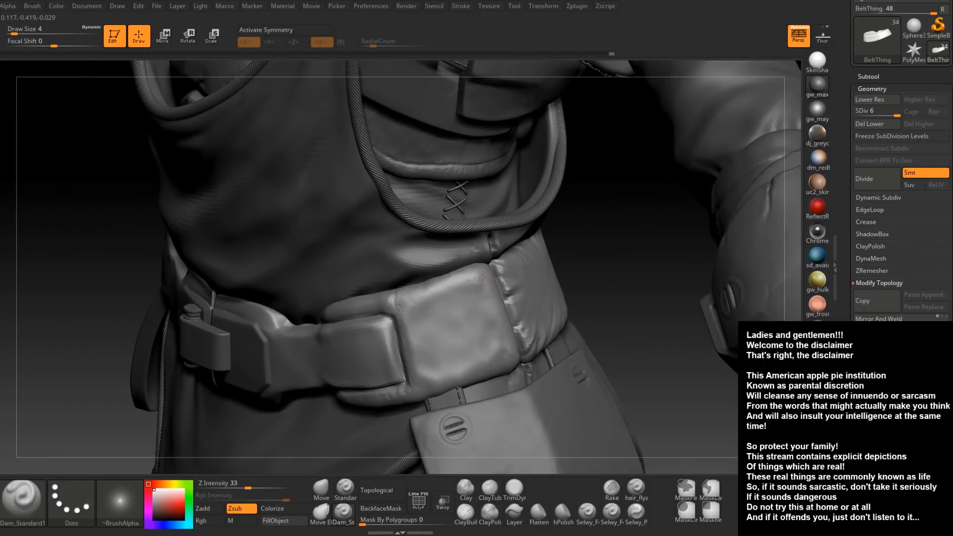
Carve diagonal creases into the upper outer corner of the front belt panel beside the strap and soften their ends
drag(437, 326, 475, 285)
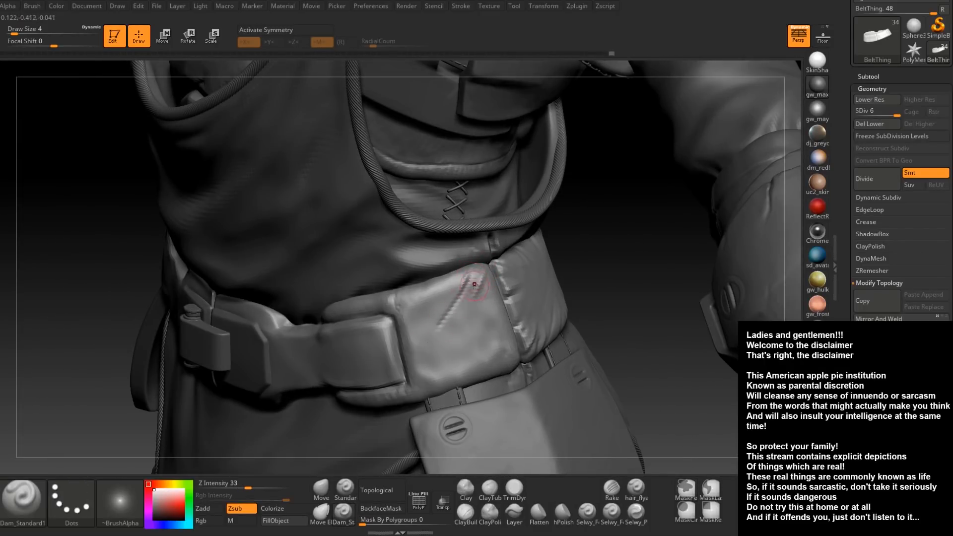
key(shift)
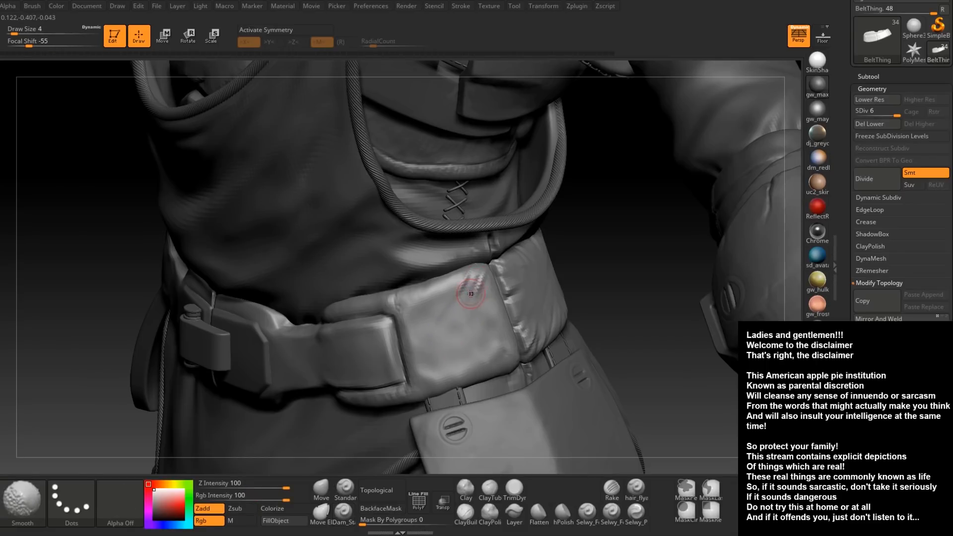
mouse_move(470, 294)
right_down()
mouse_move(489, 288)
mouse_move(487, 332)
right_up()
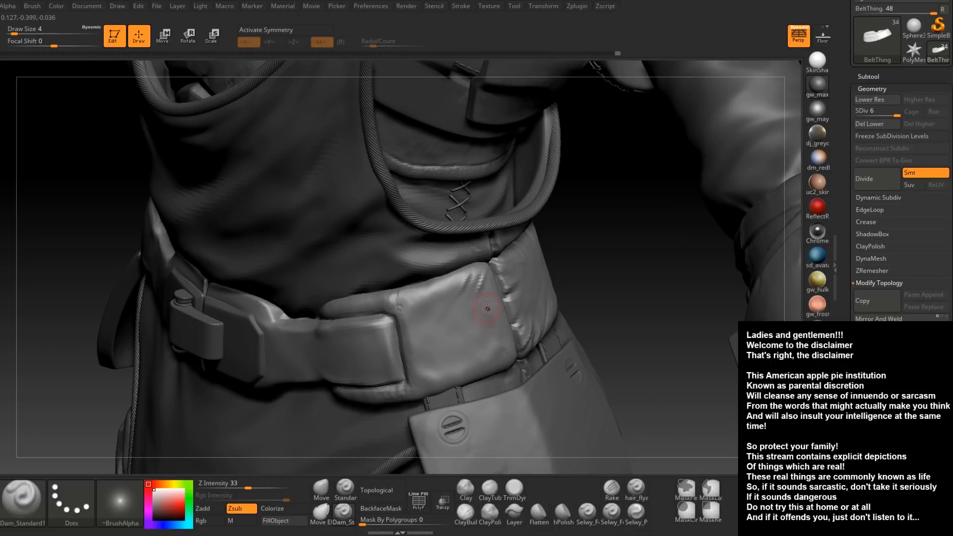
right_drag(487, 293, 494, 291)
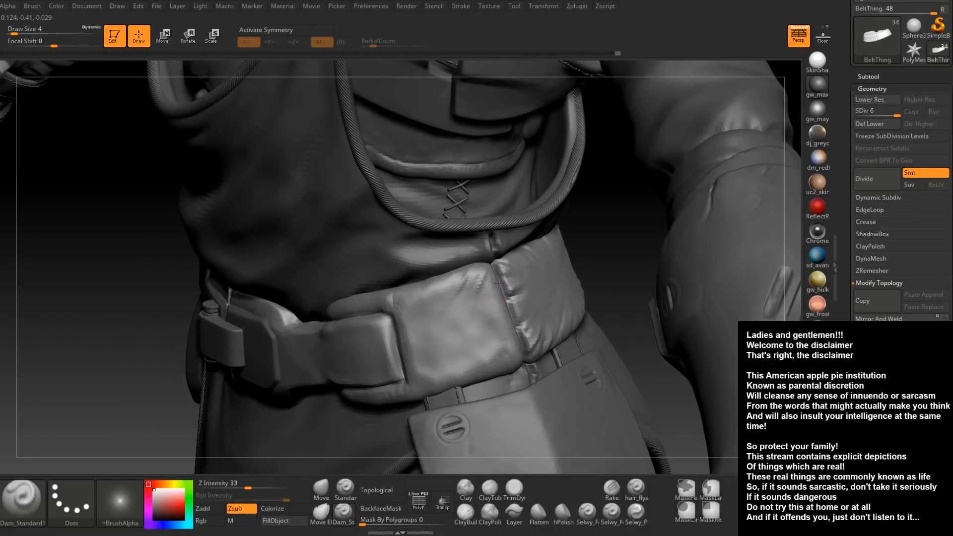
drag(476, 296, 494, 275)
Carve short puckers down the front panel's outer seam and into its lower outer corner, softening their inner ends
right_drag(474, 318, 506, 315)
drag(480, 322, 501, 317)
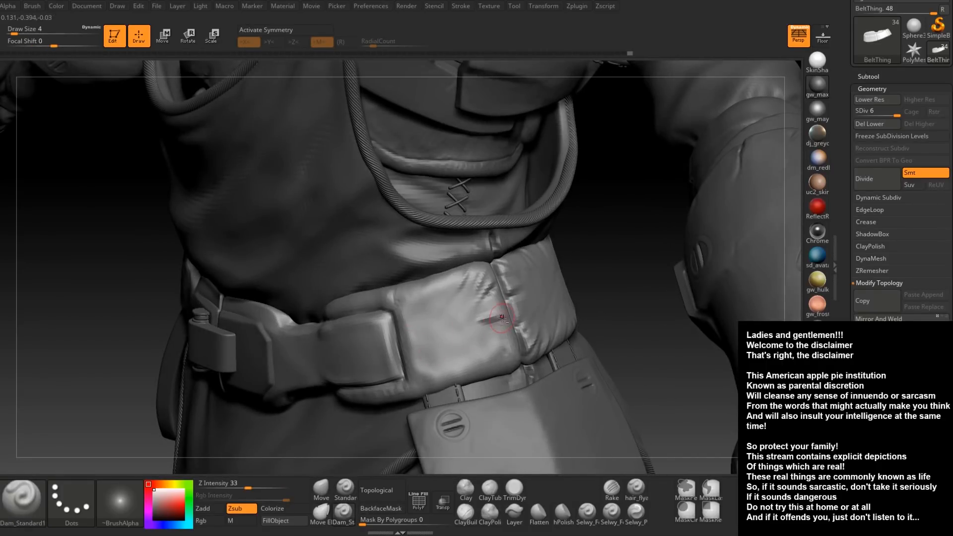
right_drag(505, 322, 507, 320)
mouse_move(506, 321)
mouse_down()
mouse_move(467, 329)
mouse_move(482, 324)
mouse_up()
key(shift)
mouse_move(590, 317)
right_down()
mouse_move(491, 318)
mouse_move(479, 324)
mouse_move(494, 337)
mouse_move(497, 306)
mouse_move(519, 293)
right_up()
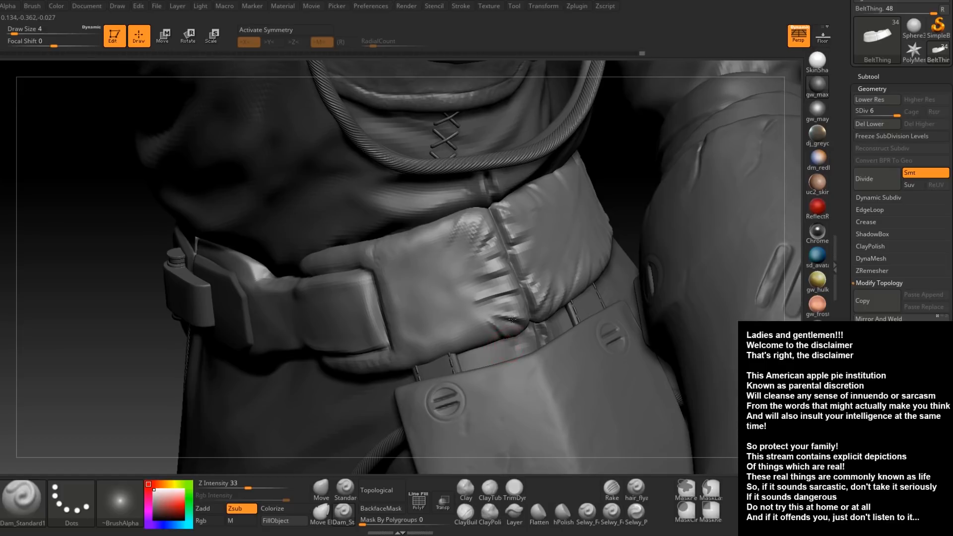
right_drag(511, 326, 516, 338)
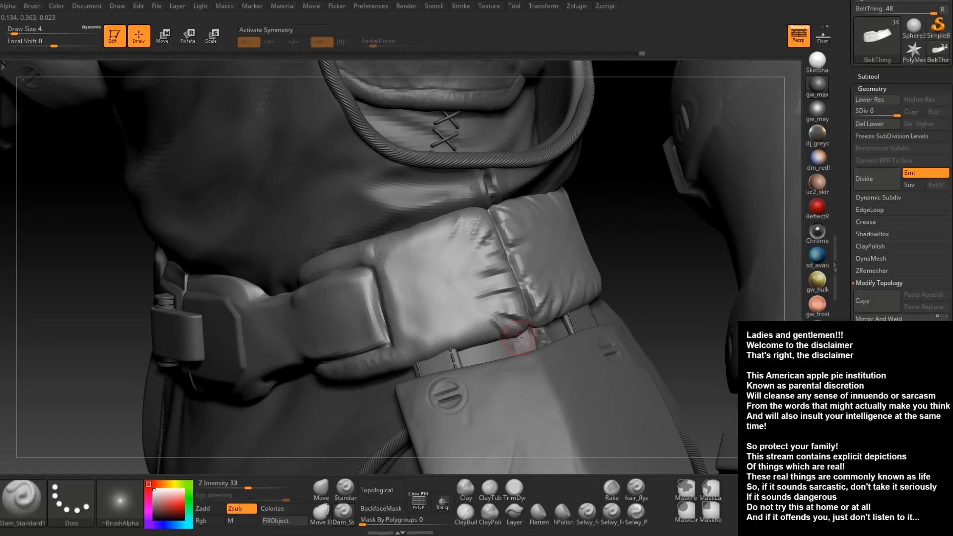
mouse_move(478, 323)
right_down()
mouse_move(515, 382)
mouse_move(509, 358)
mouse_move(538, 349)
mouse_move(529, 341)
mouse_move(563, 351)
right_up()
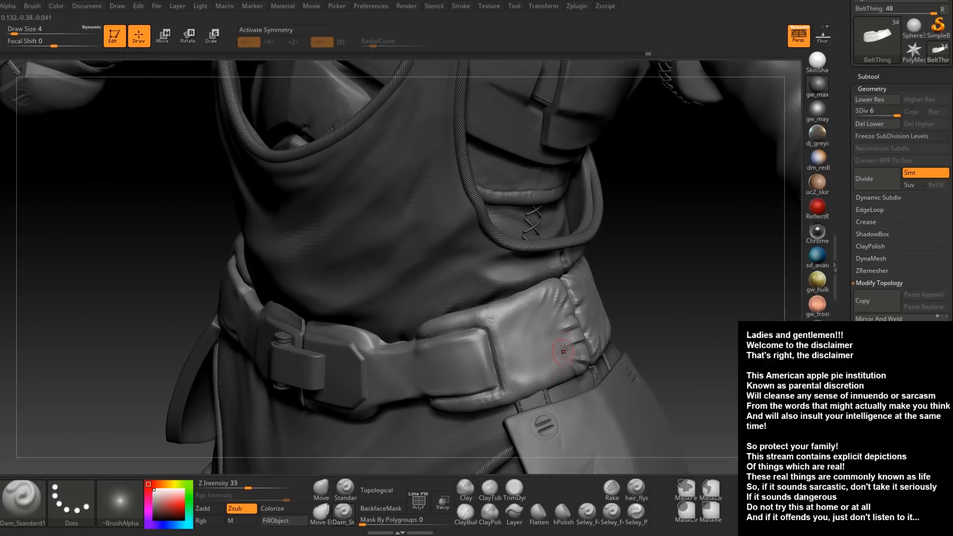
Add small folds under the front panel's upper edge near the outer corner and smooth the seam puckers
right_drag(564, 329, 553, 303)
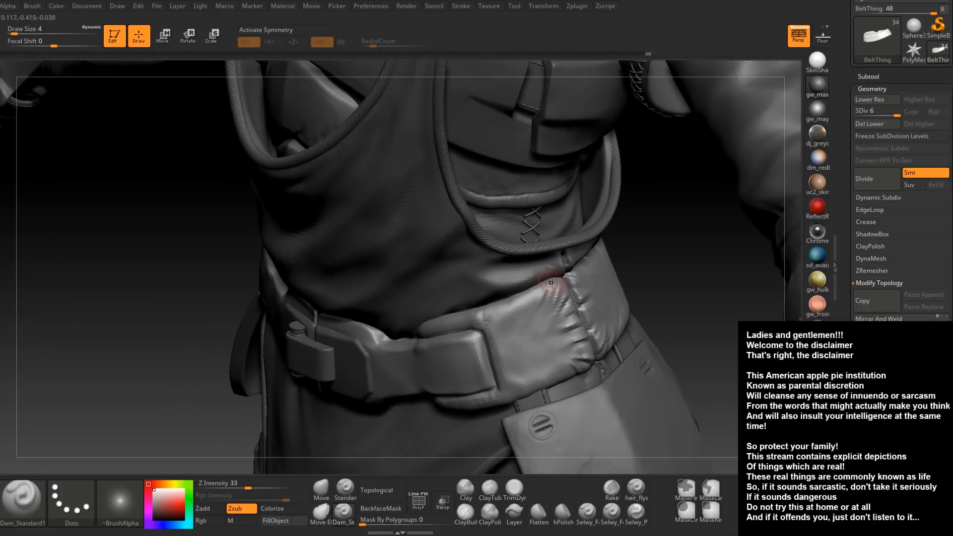
right_drag(537, 329, 532, 310)
right_drag(566, 262, 572, 298)
shift+drag(574, 341, 574, 336)
right_drag(574, 336, 571, 342)
shift+drag(577, 368, 577, 361)
Carve long creases across the middle of the front panel from the strap side toward the outer seam and soften them
mouse_move(560, 347)
right_down()
mouse_move(545, 314)
mouse_move(493, 323)
right_up()
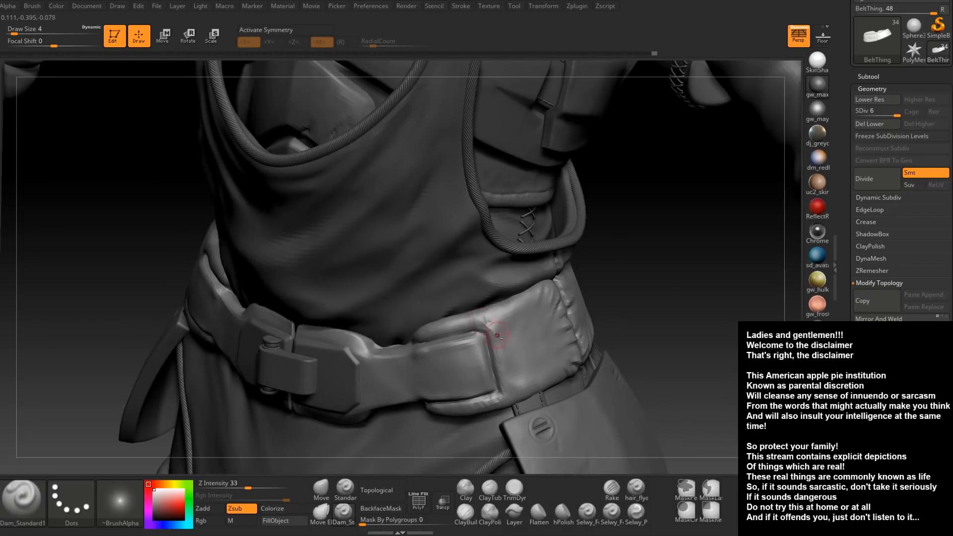
right_drag(539, 334, 516, 330)
drag(515, 348, 576, 347)
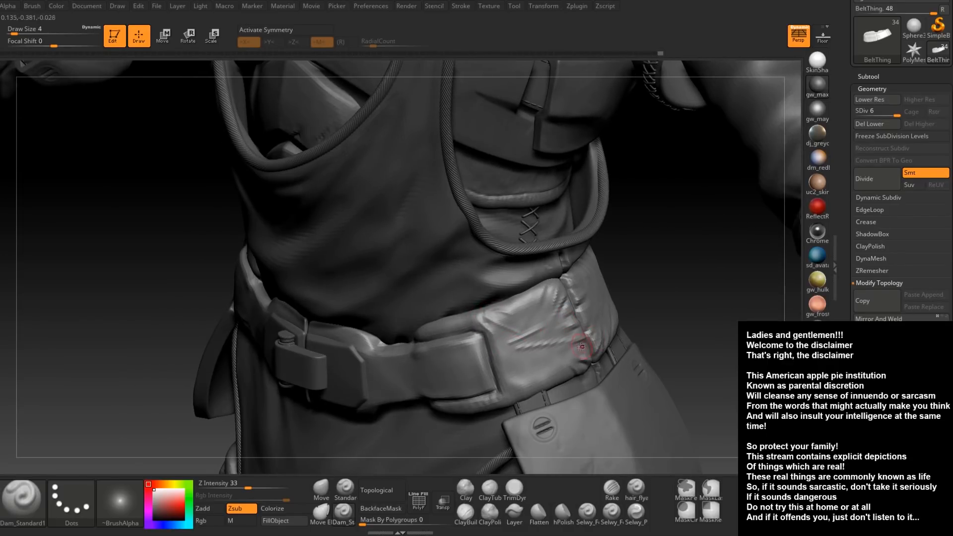
mouse_move(501, 350)
mouse_down()
mouse_move(538, 348)
mouse_move(516, 352)
mouse_up()
mouse_move(510, 346)
shift+mouse_down()
mouse_move(545, 340)
mouse_move(527, 337)
mouse_move(504, 313)
shift+mouse_up()
Carve small puckers where the front panel's lower edge meets the strap's end and soften them
right_drag(481, 362, 518, 383)
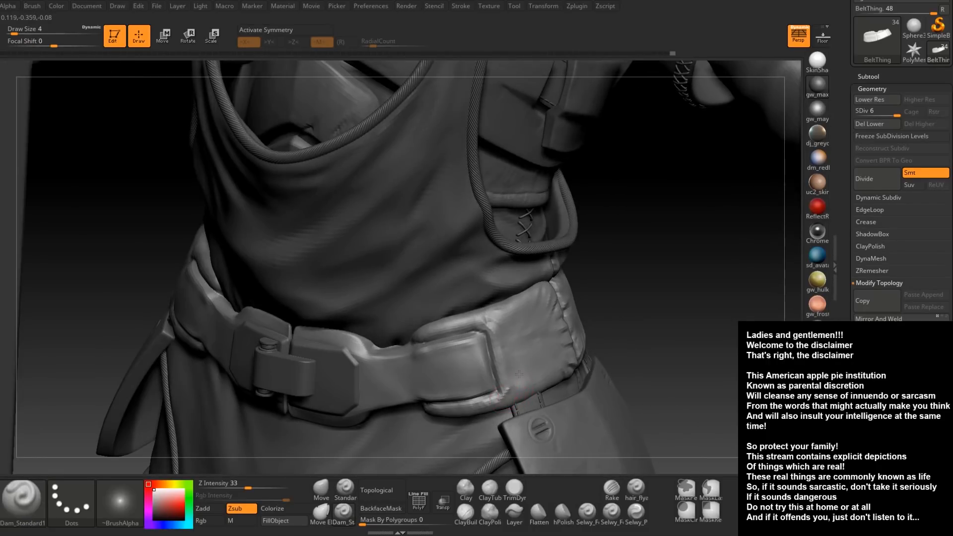
mouse_move(527, 389)
right_down()
mouse_move(536, 391)
mouse_move(518, 413)
right_up()
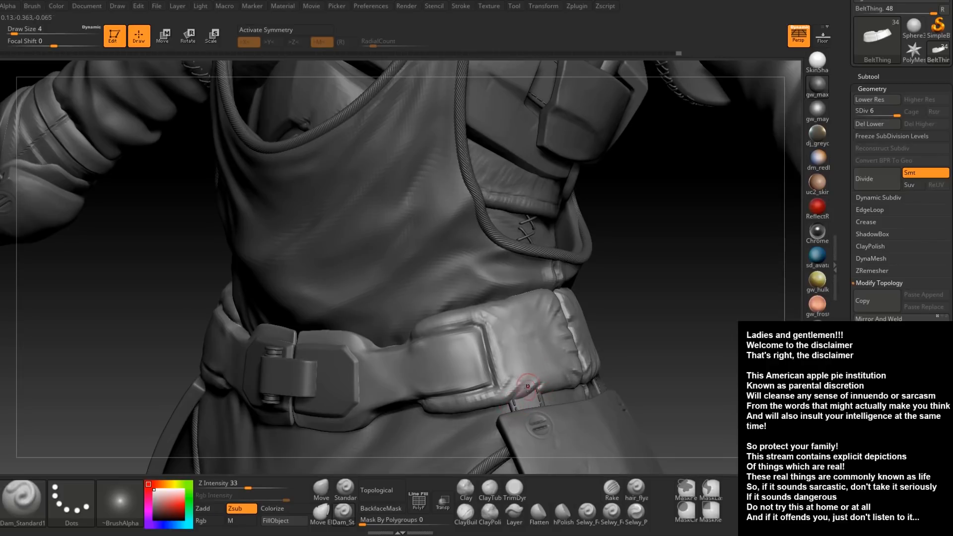
key(shift)
mouse_move(520, 389)
right_down()
mouse_move(531, 391)
mouse_move(516, 273)
mouse_move(447, 283)
right_up()
mouse_move(521, 367)
alt+right_down()
mouse_move(549, 221)
mouse_move(562, 208)
mouse_move(460, 287)
mouse_move(463, 362)
mouse_move(432, 433)
alt+right_up()
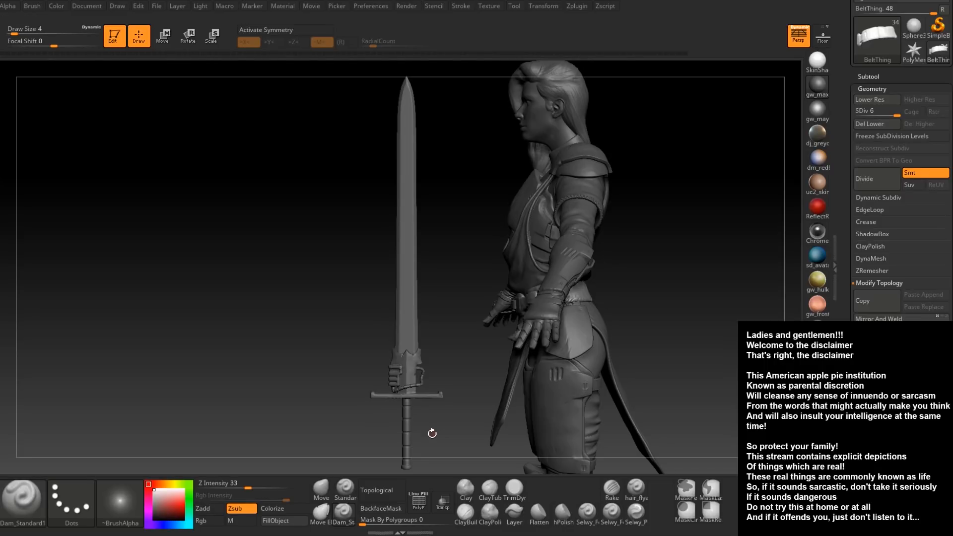
Carve further creases from the strap's end into the middle of the front panel and smooth the transitions
right_drag(455, 312, 556, 369)
mouse_move(577, 335)
right_down()
mouse_move(579, 318)
mouse_move(525, 328)
mouse_move(533, 345)
mouse_move(540, 312)
mouse_move(554, 303)
mouse_move(531, 294)
right_up()
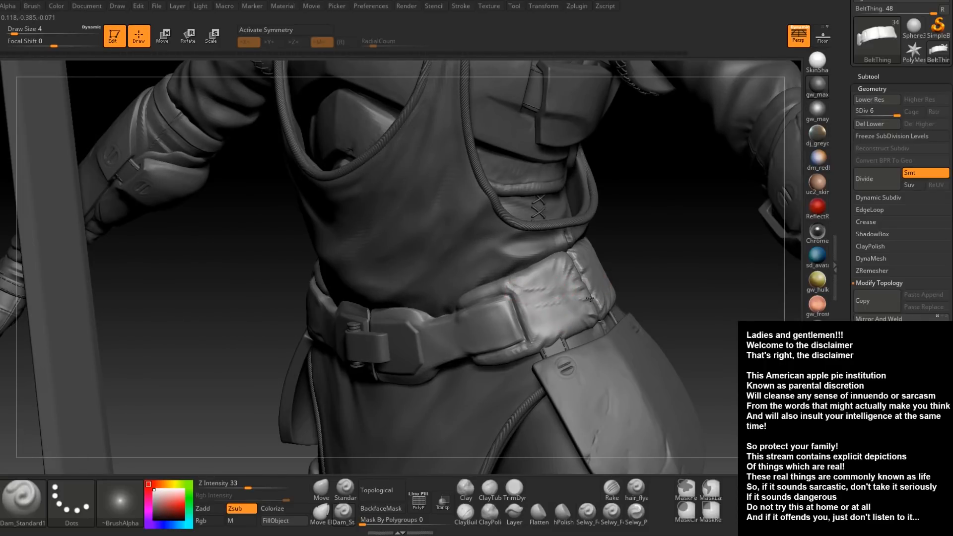
mouse_move(526, 324)
mouse_down()
mouse_move(542, 299)
mouse_move(540, 314)
mouse_up()
right_drag(551, 309, 545, 332)
key(space)
mouse_move(548, 315)
mouse_down()
mouse_move(553, 295)
mouse_move(570, 288)
mouse_move(541, 305)
mouse_move(547, 293)
mouse_move(564, 288)
mouse_move(575, 310)
mouse_up()
right_drag(577, 313, 532, 322)
shift+drag(571, 307, 565, 300)
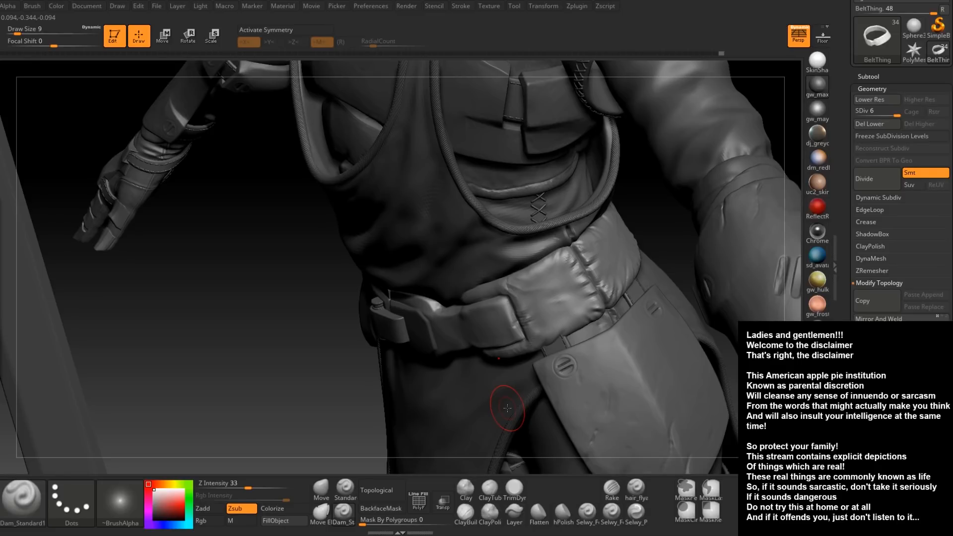
Save the project
right_drag(526, 248, 385, 314)
key(ctrl+s)
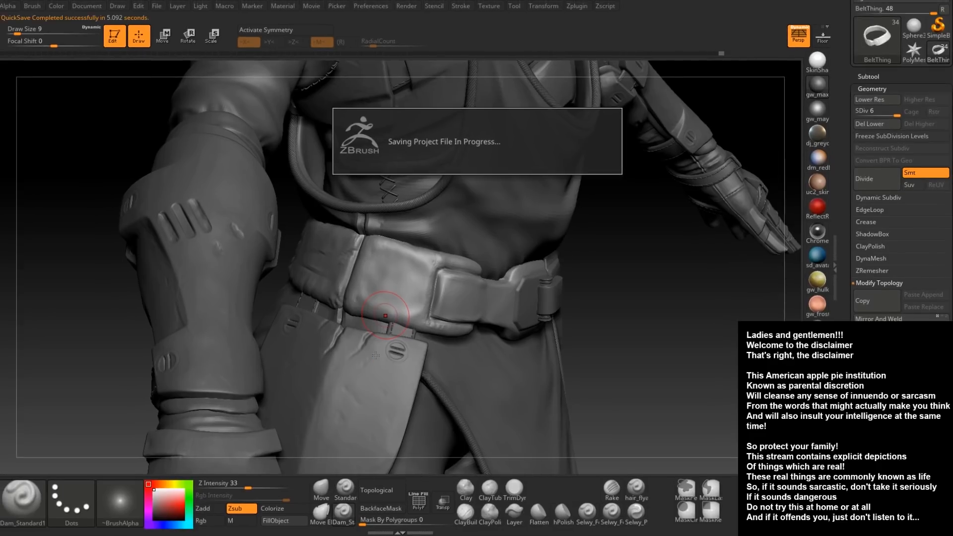
Set the draw size to 4 and carve folds at the opposite front panel's lower outer corner, softening them
right_drag(364, 343, 379, 362)
key(space)
click(402, 295)
drag(402, 295, 401, 295)
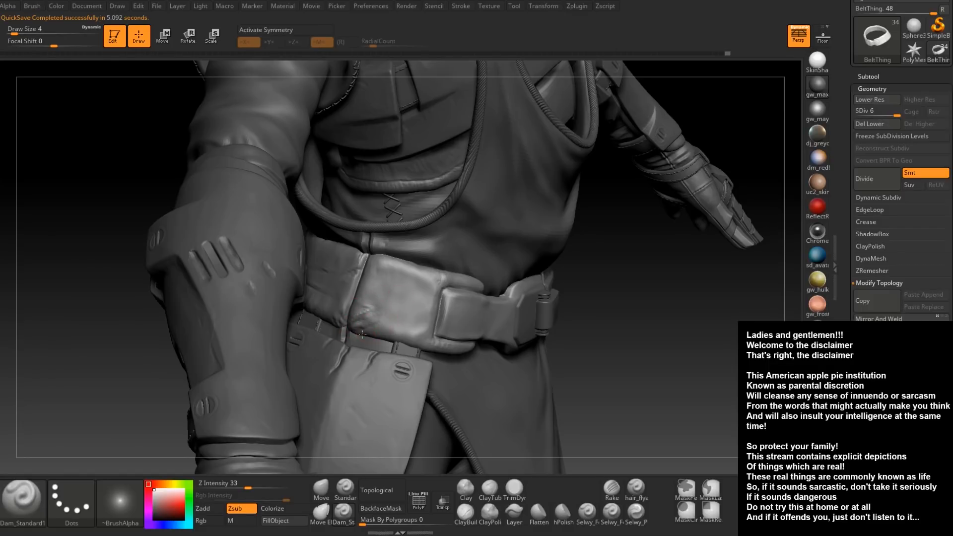
shift+drag(366, 313, 380, 317)
Carve puckers along the opposite front panel's outer seam and creases running down from its upper outer corner
right_drag(383, 297, 377, 268)
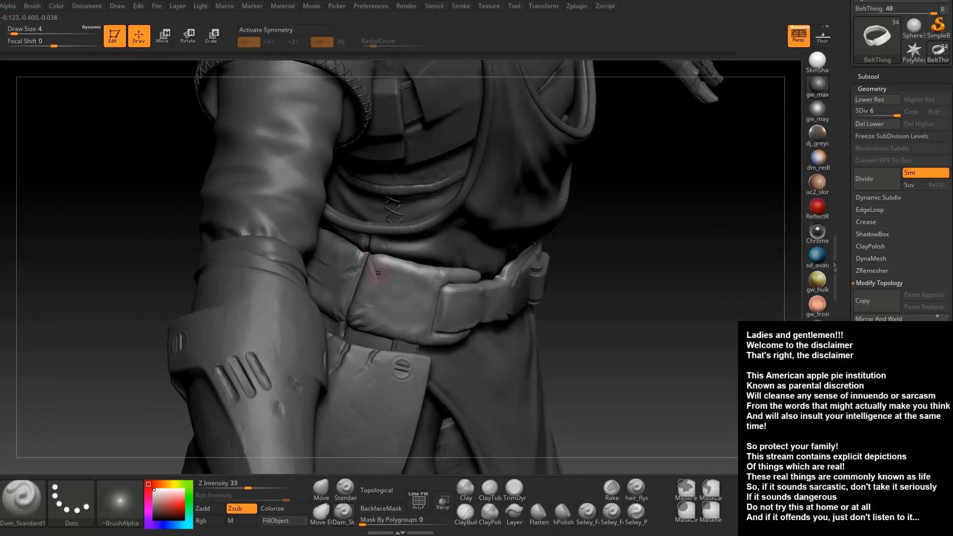
mouse_move(362, 291)
mouse_down()
mouse_move(404, 308)
mouse_move(389, 293)
mouse_up()
mouse_move(370, 256)
mouse_down()
mouse_move(391, 299)
mouse_move(380, 284)
mouse_up()
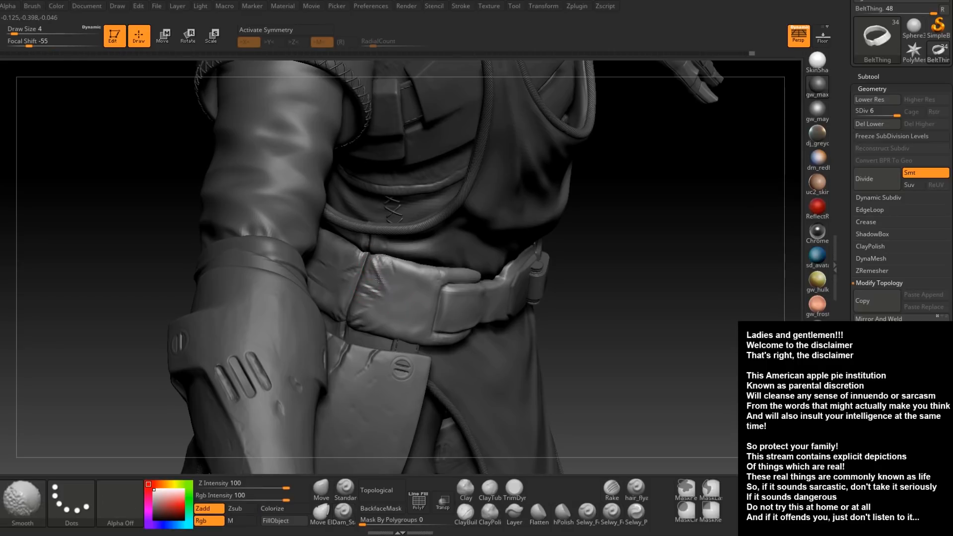
right_drag(387, 328, 392, 278)
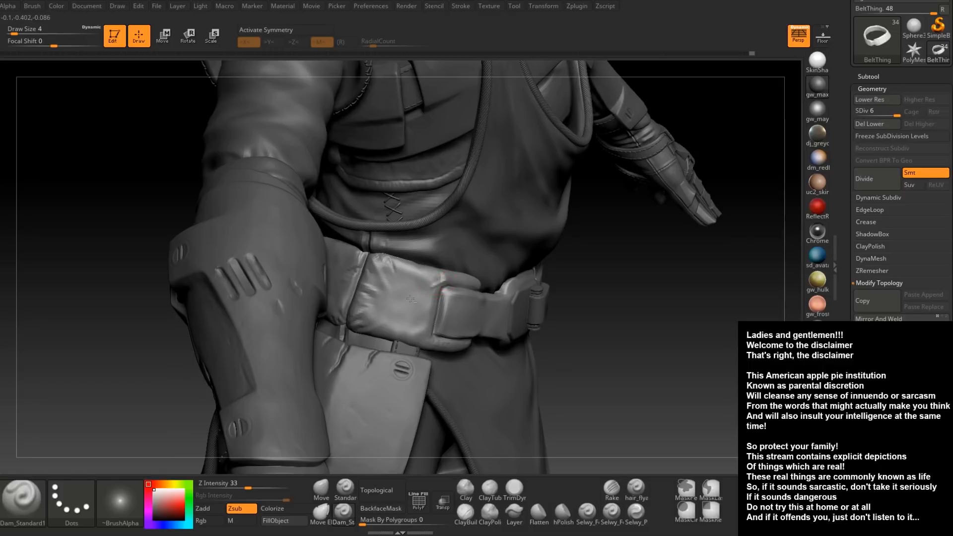
Carve creases beside the strap's end on the opposite front panel and smooth them
mouse_move(441, 276)
mouse_down()
mouse_move(406, 278)
mouse_move(431, 288)
mouse_move(422, 287)
mouse_up()
right_drag(422, 308, 358, 301)
mouse_move(468, 267)
shift+mouse_down()
mouse_move(449, 278)
mouse_move(438, 323)
shift+mouse_up()
Switch to the ryan_seam_fold brush and run a line of seam folds along the belt strap's upper edge
mouse_move(438, 323)
ctrl+right_down()
mouse_move(440, 250)
mouse_move(347, 263)
ctrl+right_up()
alt+right_drag(521, 308, 471, 300)
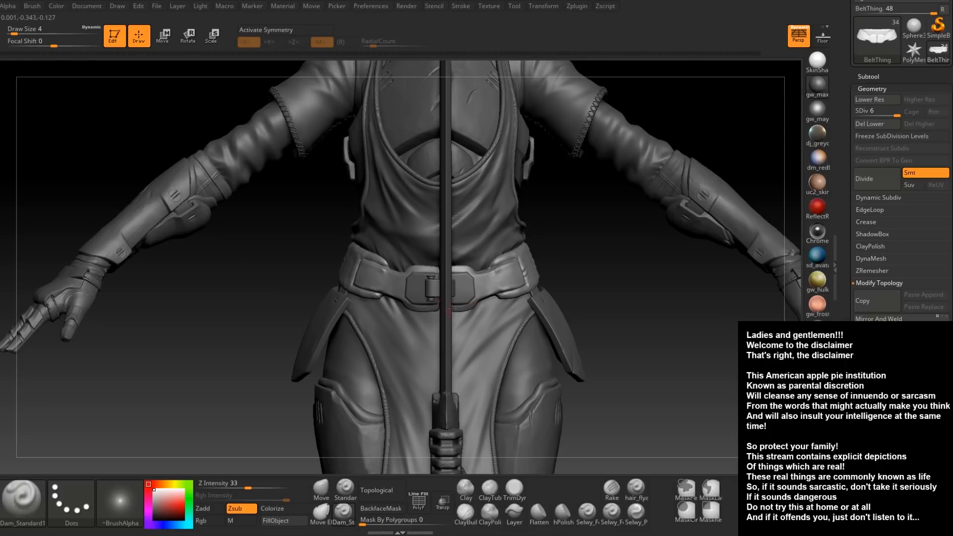
mouse_move(564, 271)
ctrl+right_down()
mouse_move(449, 347)
mouse_move(476, 299)
ctrl+right_up()
mouse_move(401, 302)
right_down()
mouse_move(426, 307)
mouse_move(417, 321)
mouse_move(532, 274)
mouse_move(438, 317)
mouse_move(435, 342)
right_up()
key(b)
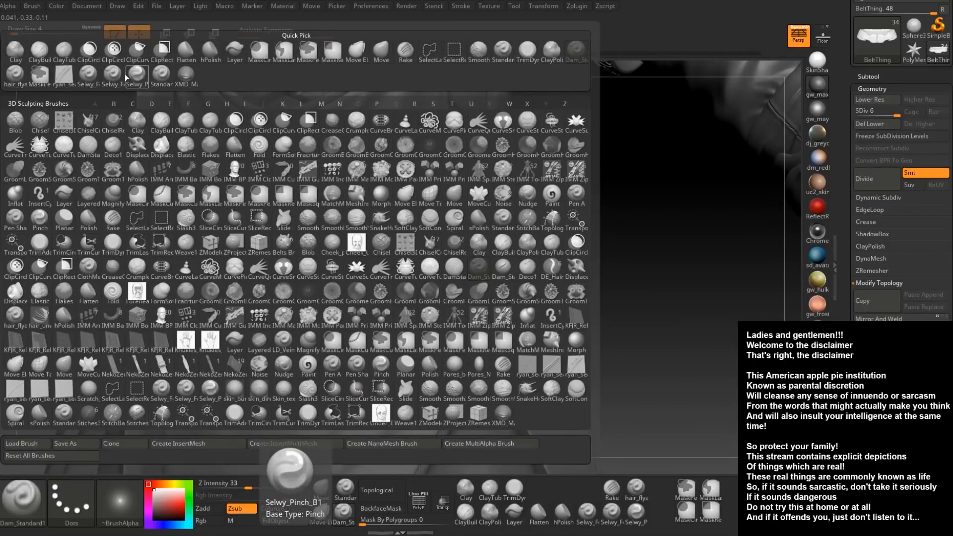
click(64, 78)
alt+right_drag(426, 299, 461, 283)
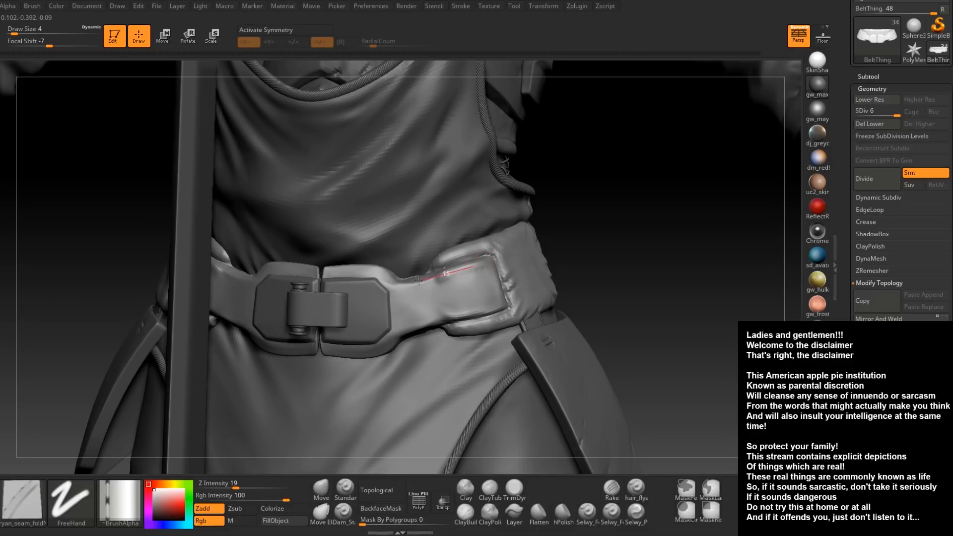
drag(484, 265, 363, 295)
Run a line of seam folds along the strap's lower edge, undoing the first pass and redrawing it
drag(403, 323, 492, 308)
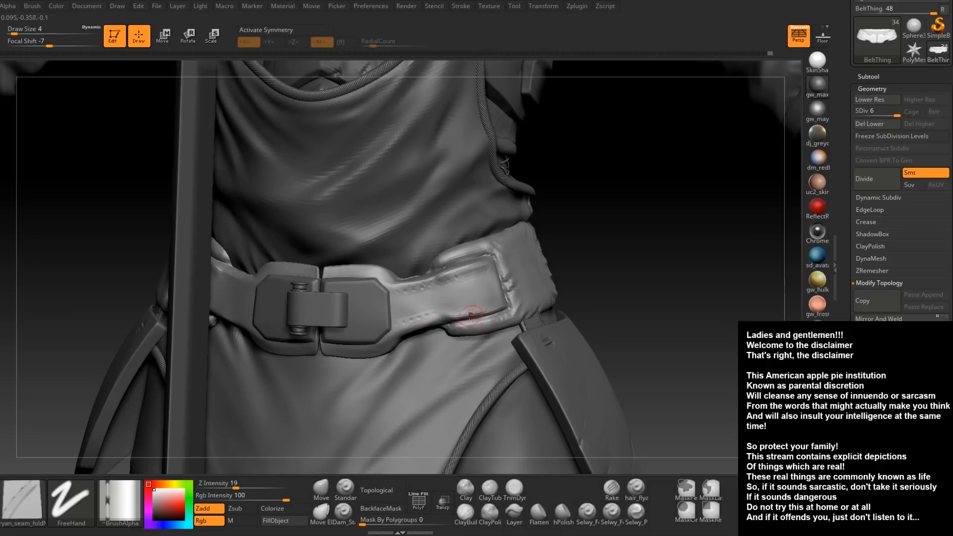
key(ctrl+z)
right_drag(506, 316, 478, 318)
drag(401, 330, 494, 305)
mouse_move(493, 305)
right_down()
mouse_move(469, 324)
mouse_move(449, 316)
right_up()
drag(494, 309, 529, 303)
Run seam folds down the strap's end edge, undoing a stray stroke
drag(498, 268, 509, 340)
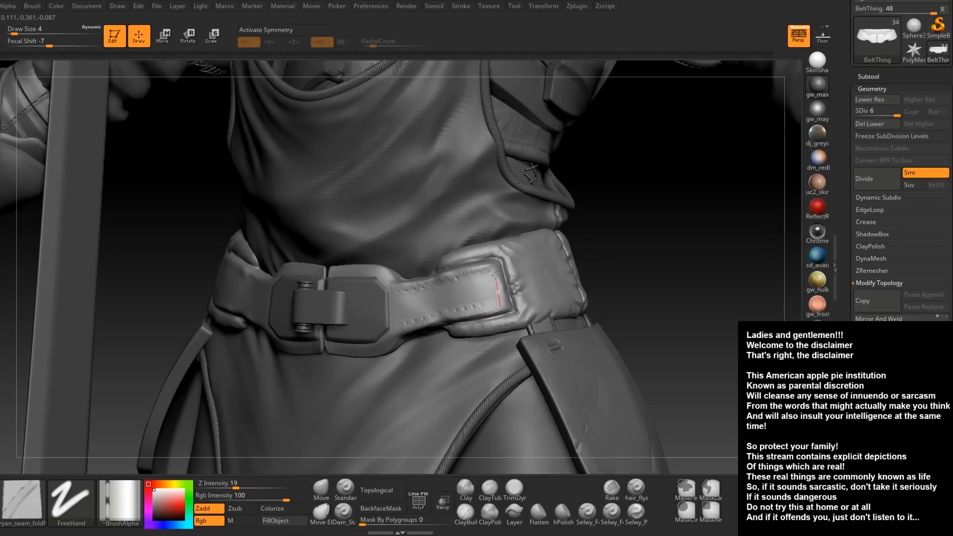
drag(486, 225, 484, 214)
key(ctrl+z)
drag(489, 245, 488, 245)
right_drag(510, 284, 452, 288)
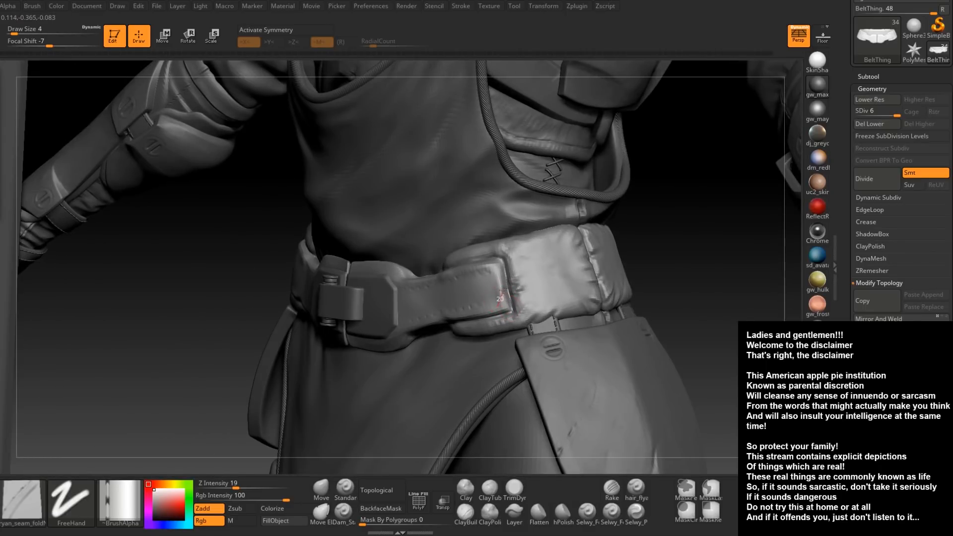
click(444, 498)
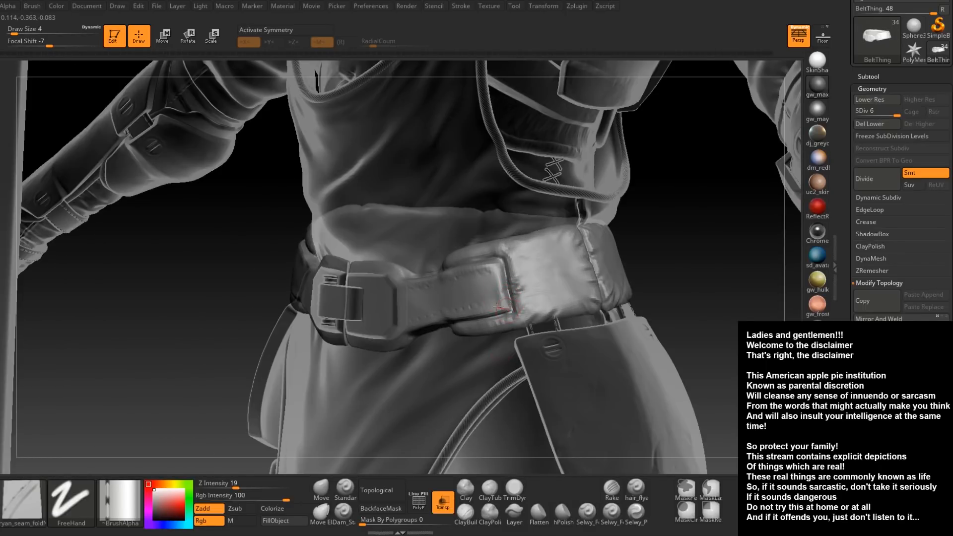
right_drag(498, 277, 515, 317)
click(445, 502)
ctrl+right_drag(498, 283, 505, 311)
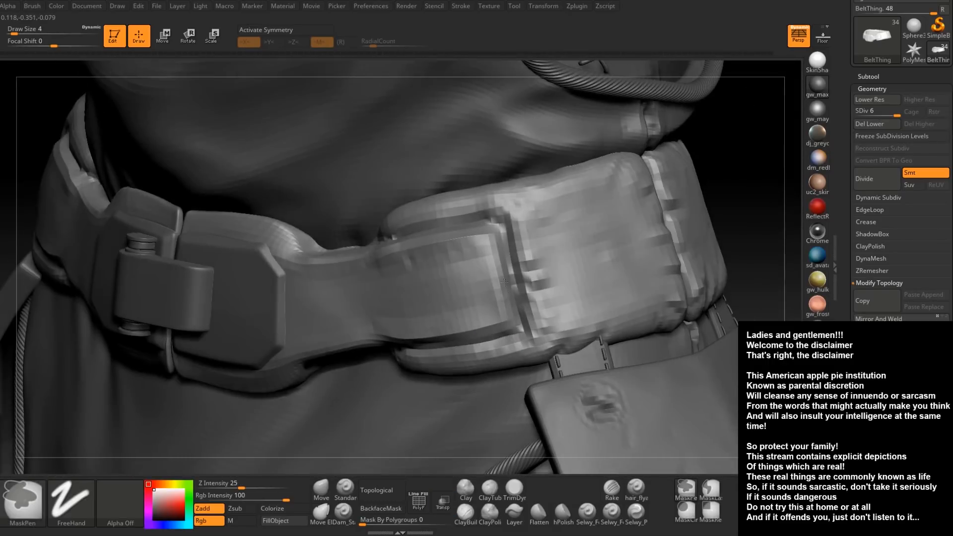
drag(488, 253, 467, 192)
right_drag(481, 299, 504, 287)
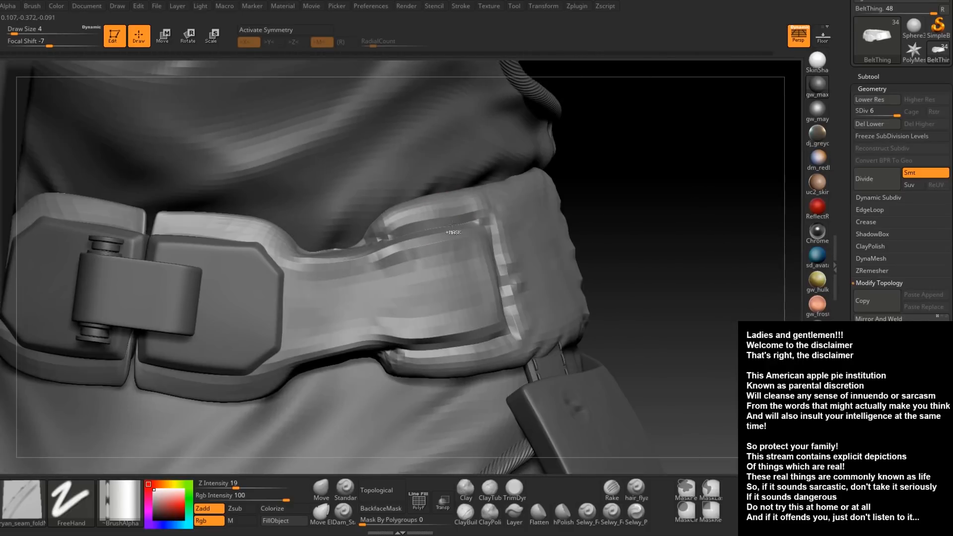
ctrl+right_drag(451, 226, 404, 278)
Try to run seam folds along the lower and upper edges of the strap across the buckle
mouse_move(278, 307)
right_down()
mouse_move(342, 326)
mouse_move(292, 298)
right_up()
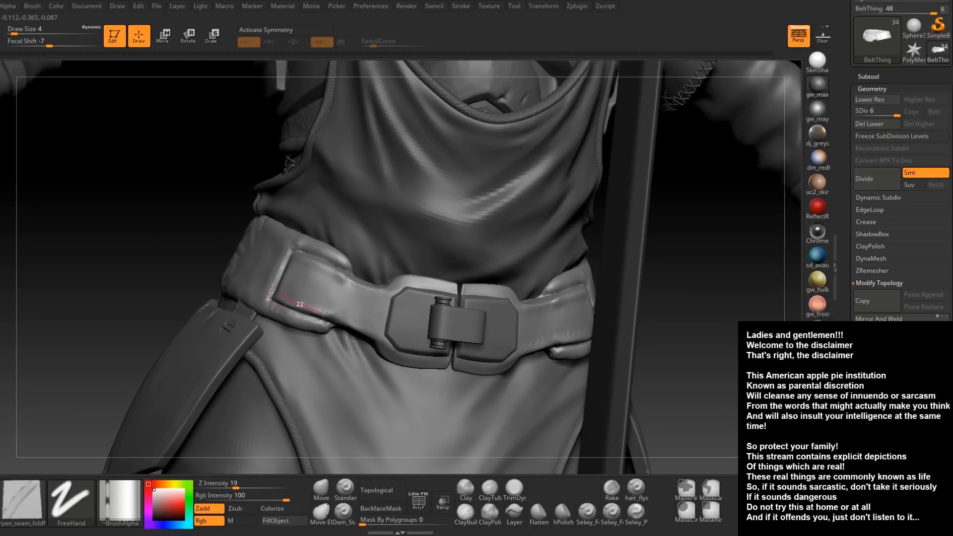
drag(343, 320, 349, 329)
mouse_move(322, 269)
mouse_down()
mouse_move(364, 290)
mouse_move(362, 299)
mouse_up()
key(ctrl+z)
right_drag(362, 302, 380, 304)
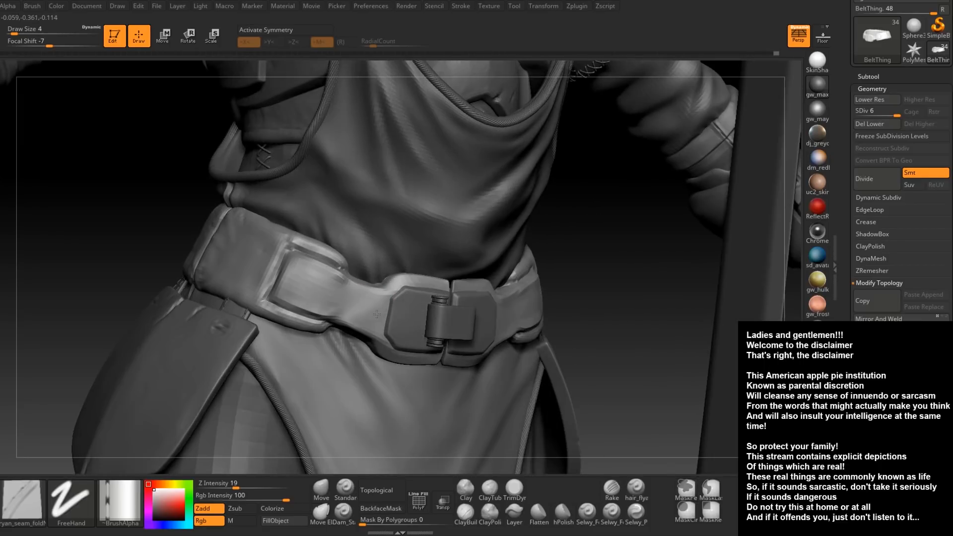
Run lines of seam folds along the opposite strap's upper, lower and end edges
drag(385, 296, 304, 268)
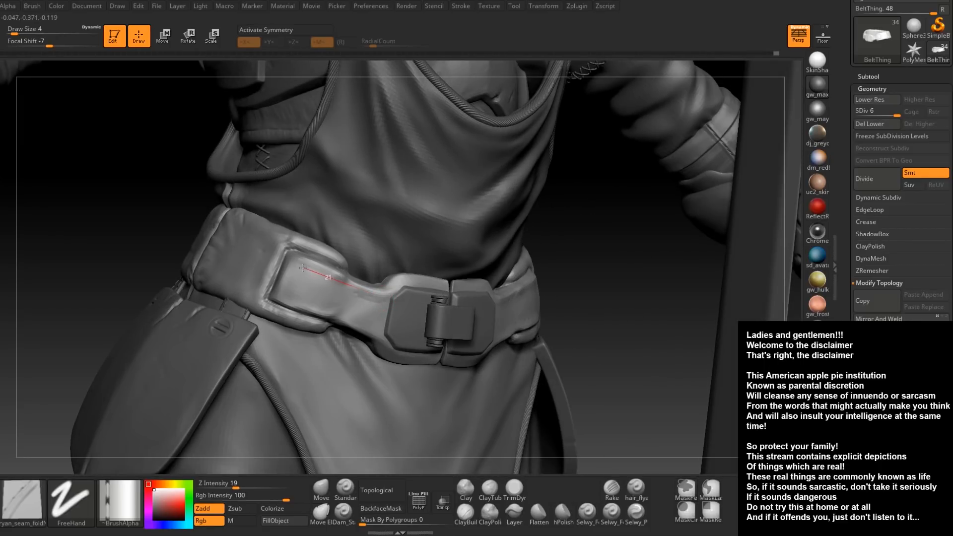
mouse_move(347, 318)
mouse_down()
mouse_move(385, 337)
mouse_move(392, 328)
mouse_up()
mouse_move(391, 329)
right_down()
mouse_move(365, 331)
mouse_move(347, 308)
right_up()
drag(272, 296, 373, 326)
drag(344, 283, 288, 263)
drag(279, 295, 270, 318)
Carve a fine groove down the stitched end edge of the belt strap with the Dam Standard brush at draw size 1
mouse_move(439, 345)
ctrl+right_down()
mouse_move(437, 290)
mouse_move(358, 305)
ctrl+right_up()
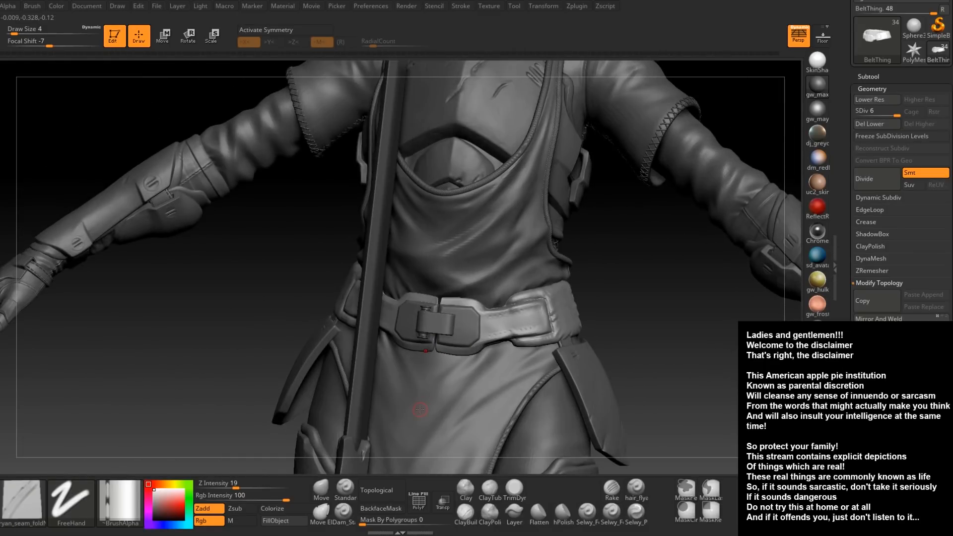
click(343, 514)
ctrl+right_drag(538, 314, 555, 336)
right_drag(547, 288, 588, 292)
key(s)
drag(538, 294, 534, 295)
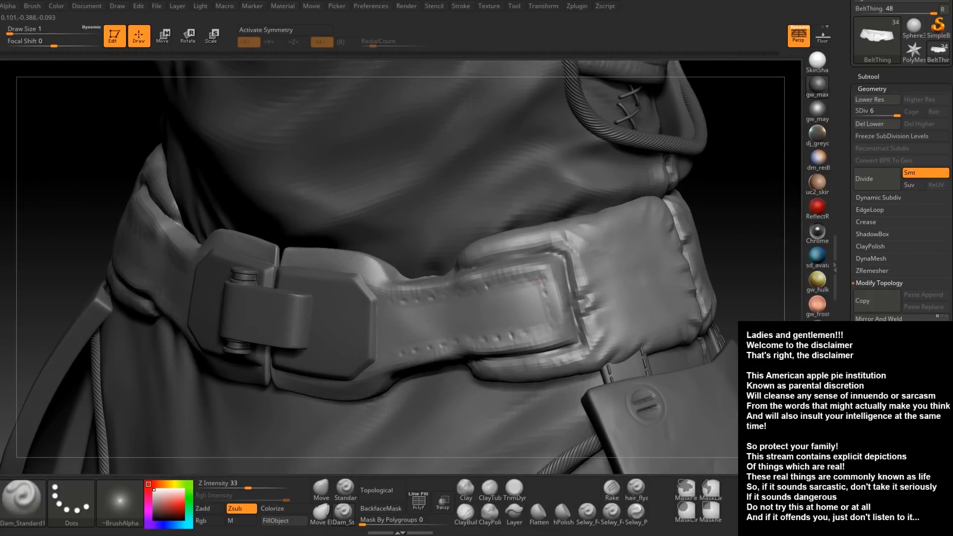
drag(538, 294, 536, 281)
Carve grooves along the lower and upper stitch lines of the same strap at draw size 2
right_drag(542, 287, 545, 286)
key(space)
click(546, 288)
key(Return)
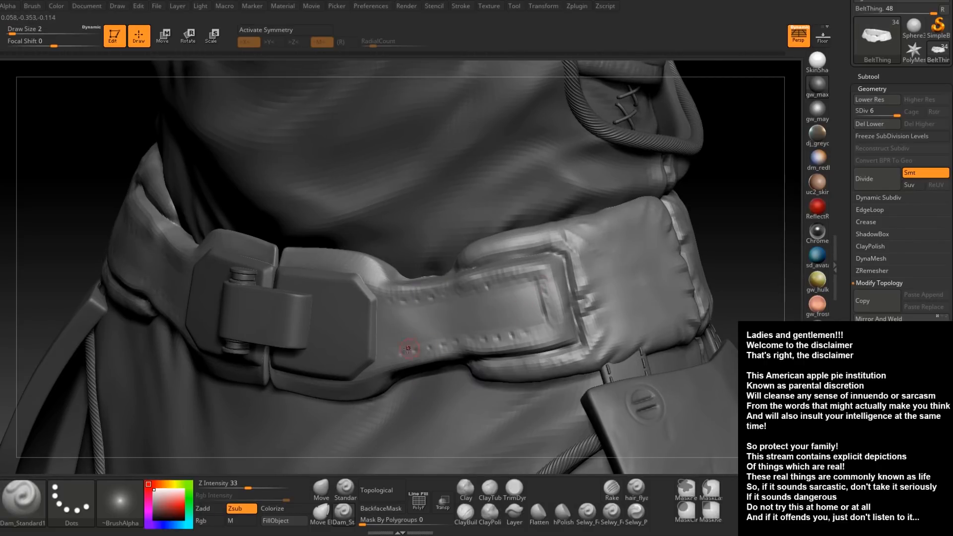
drag(377, 352, 529, 326)
drag(386, 303, 537, 282)
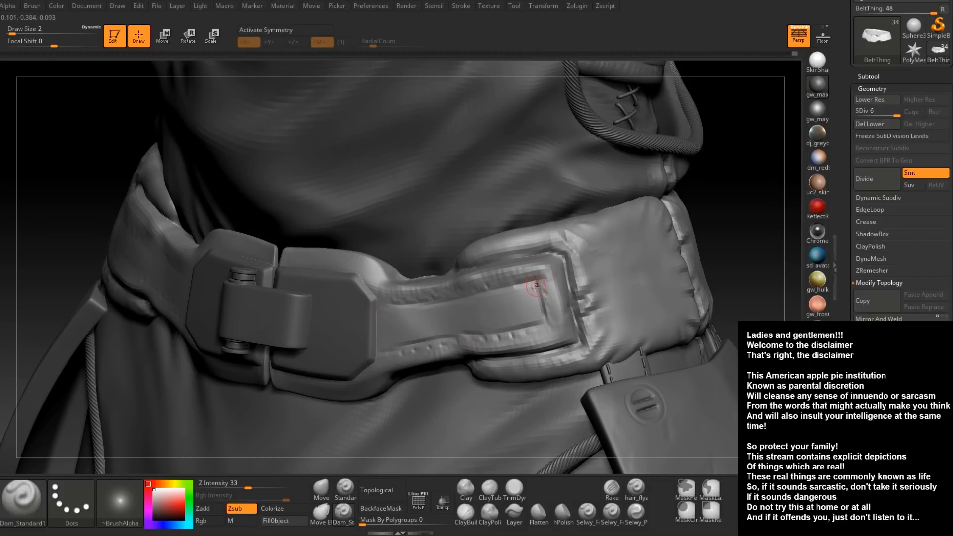
ctrl+right_drag(485, 303, 476, 325)
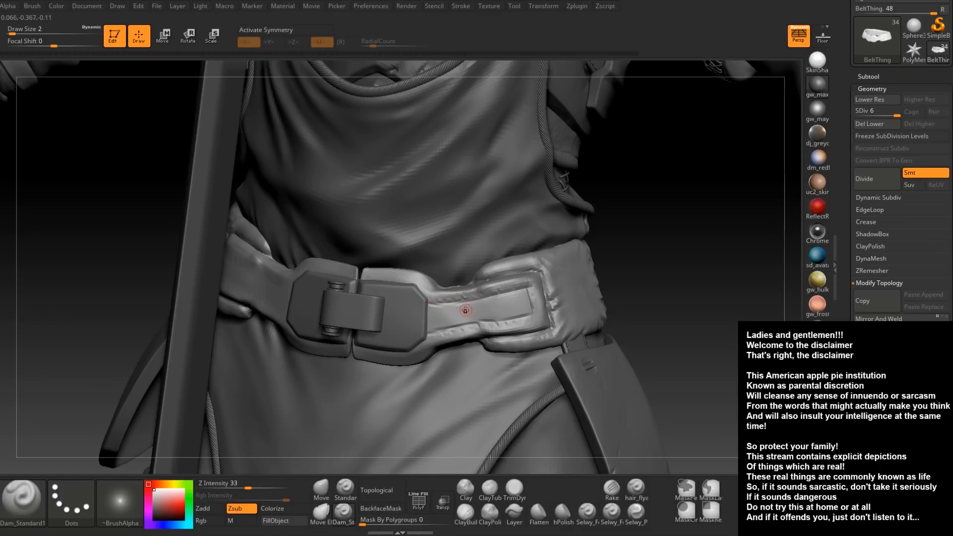
Carve matching grooves along the stitch lines of the strap across the buckle
right_drag(534, 317, 461, 329)
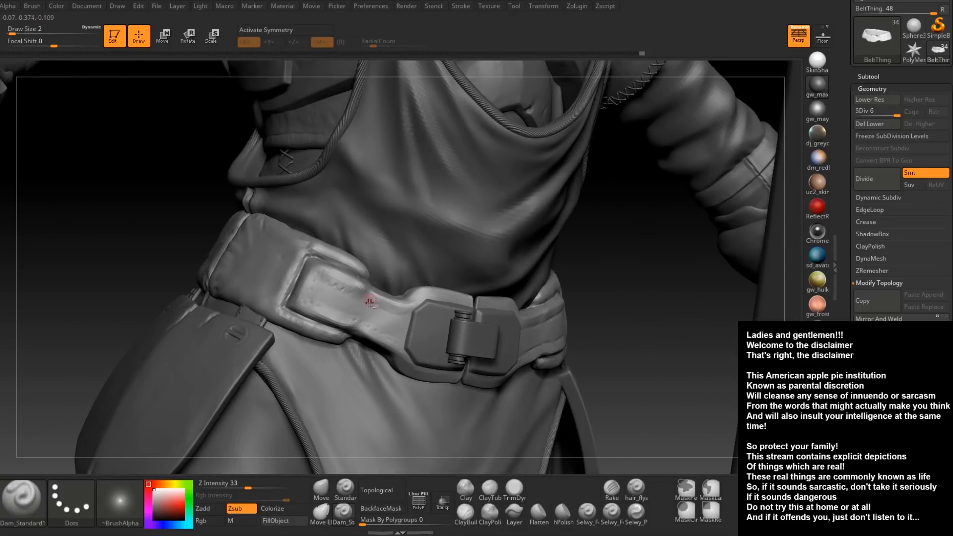
ctrl+right_drag(328, 273, 315, 292)
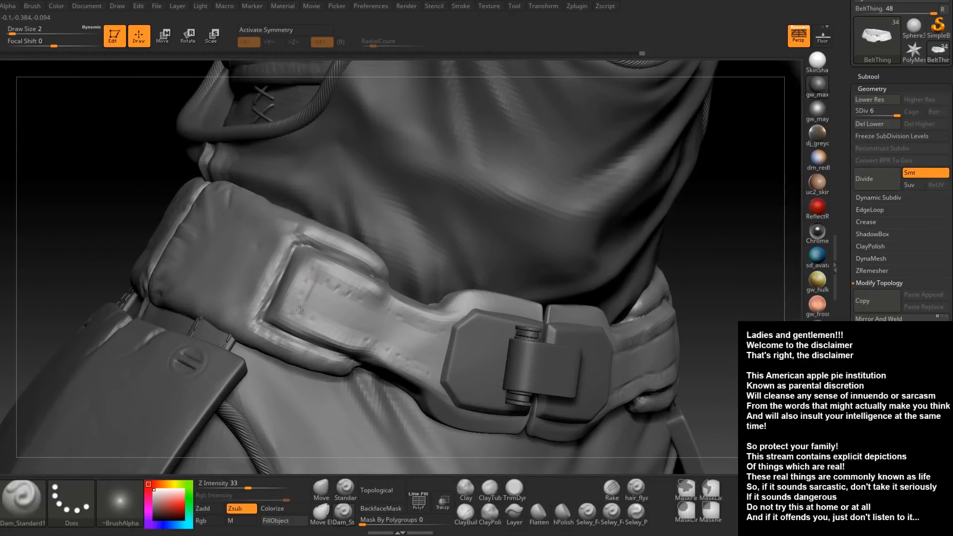
right_drag(319, 326, 330, 456)
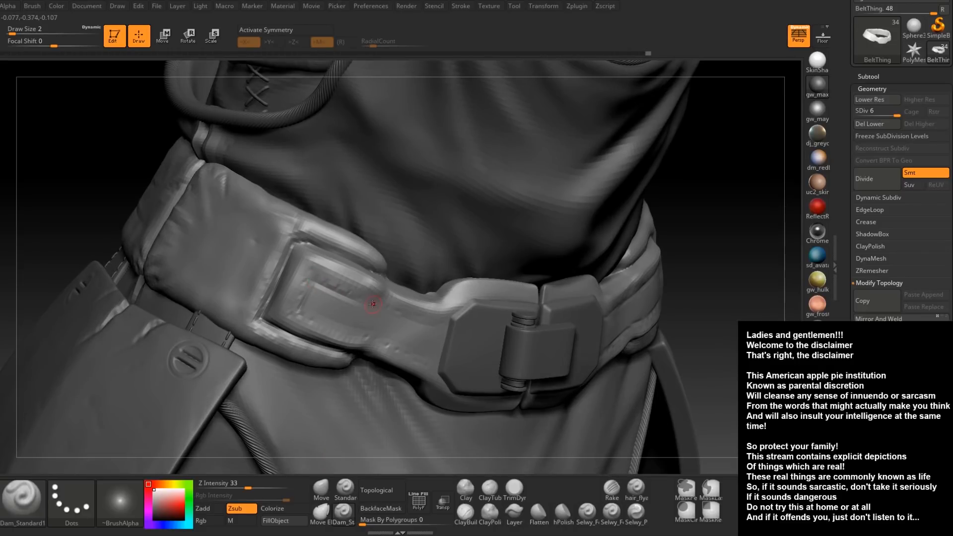
right_drag(350, 298, 388, 307)
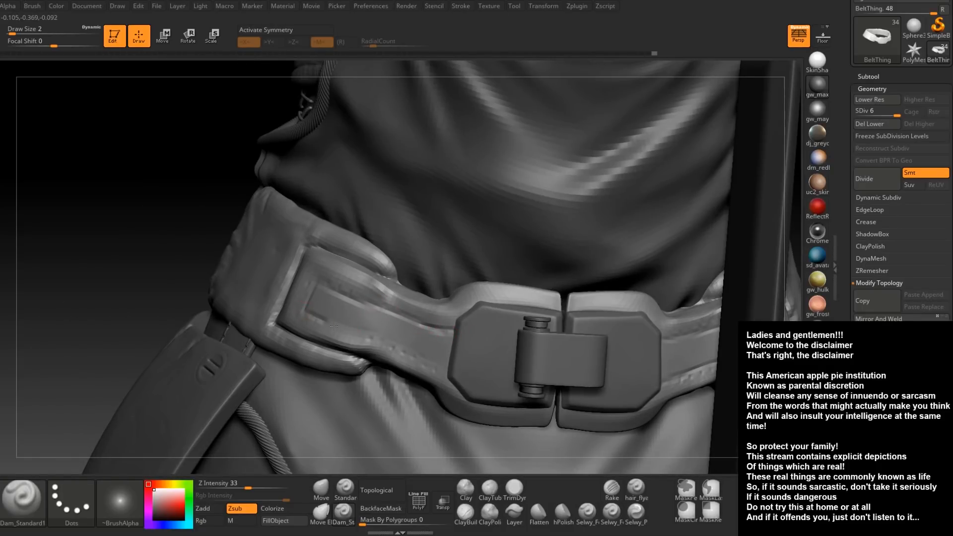
drag(395, 347, 448, 373)
ctrl+right_drag(466, 347, 466, 364)
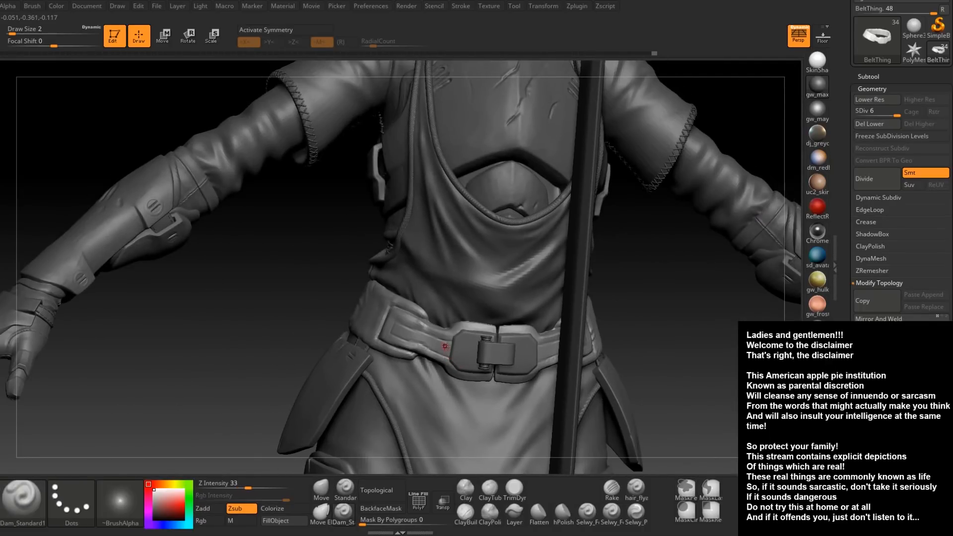
Build up rough surface texture over the middle of that strap with the ClayBuildup brush at draw size 3
click(467, 513)
ctrl+right_drag(451, 397, 452, 365)
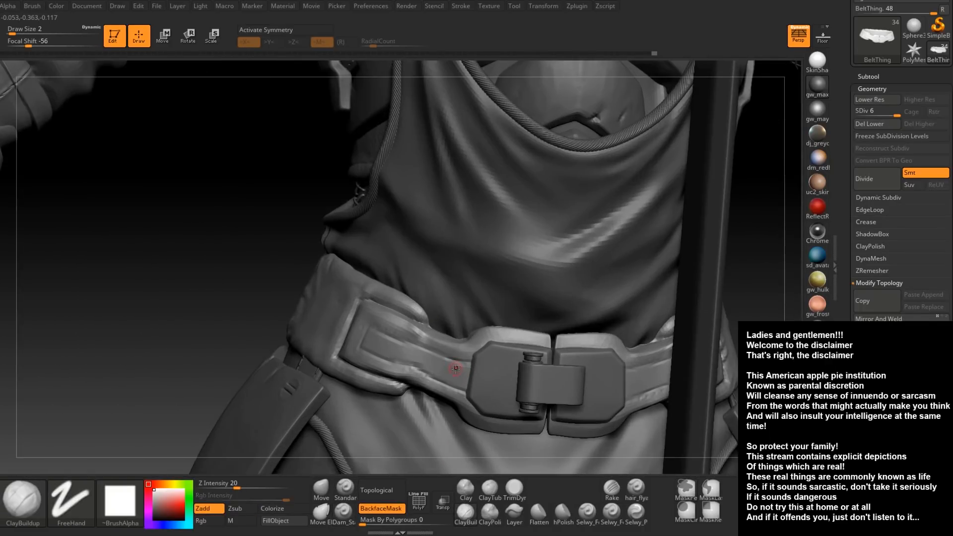
key(space)
drag(456, 367, 468, 367)
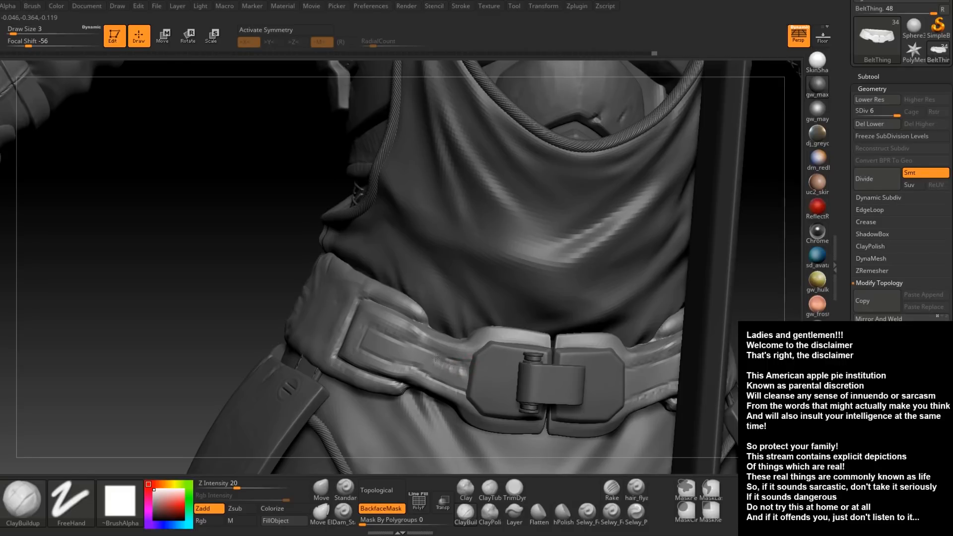
mouse_move(421, 355)
mouse_down()
mouse_move(365, 344)
mouse_move(465, 384)
mouse_move(451, 366)
mouse_up()
right_drag(451, 366, 479, 367)
drag(461, 369, 452, 373)
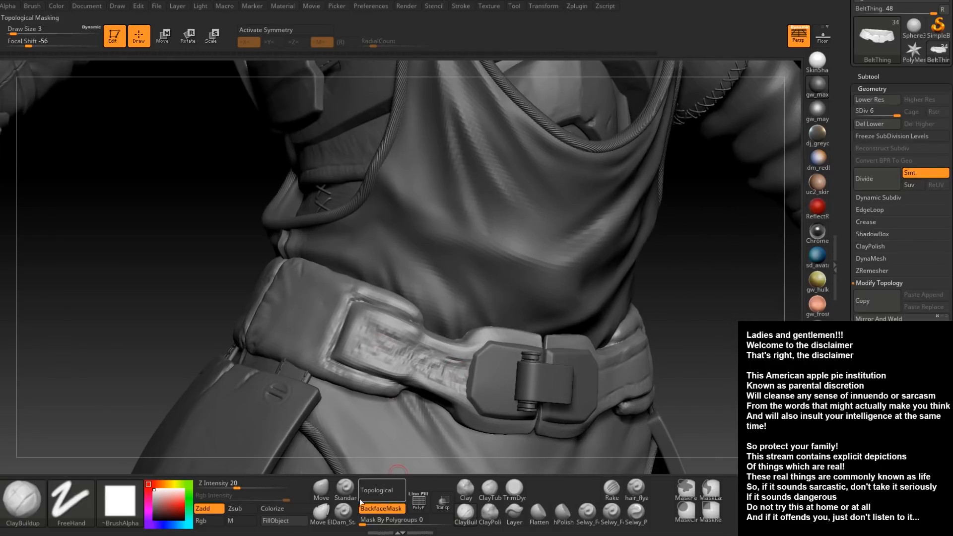
Redefine the groove around the textured strap area with Dam Standard and smooth the rough build-up inside it
click(343, 511)
mouse_move(396, 338)
mouse_down()
mouse_move(409, 342)
mouse_move(399, 364)
mouse_move(393, 352)
mouse_up()
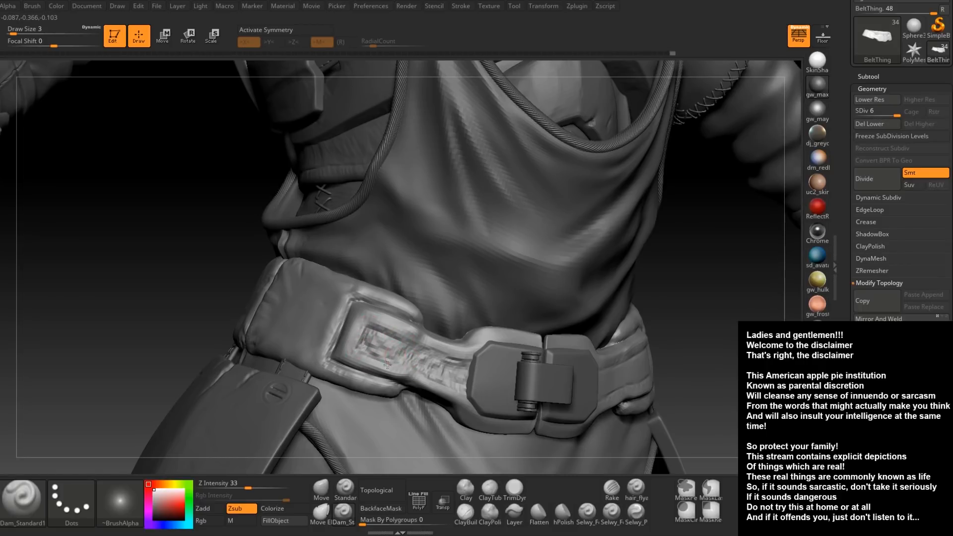
right_drag(387, 364, 428, 390)
shift+drag(389, 351, 380, 345)
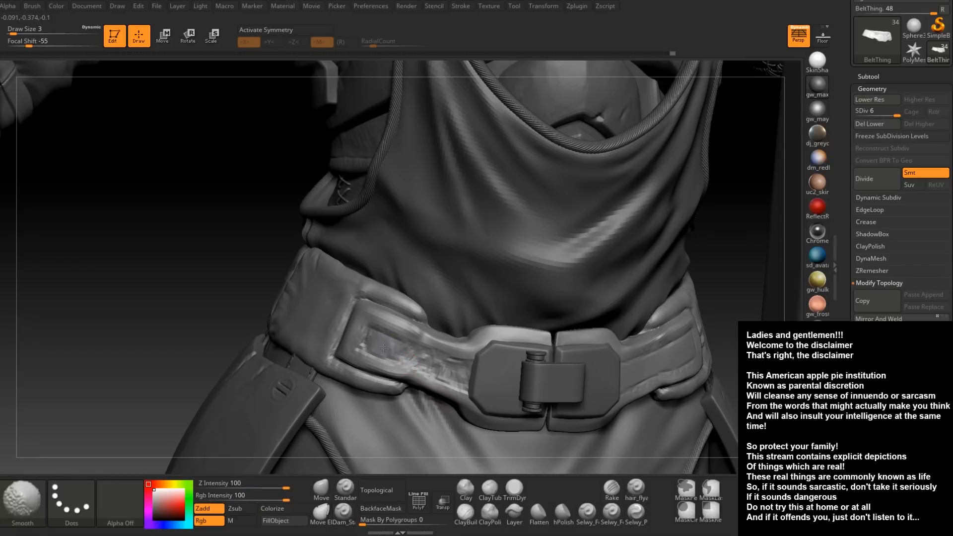
Build up rough texture on the opposite strap with ClayBuildup and smooth it between the stitch lines
mouse_move(428, 358)
right_down()
mouse_move(414, 314)
mouse_move(310, 319)
right_up()
click(465, 514)
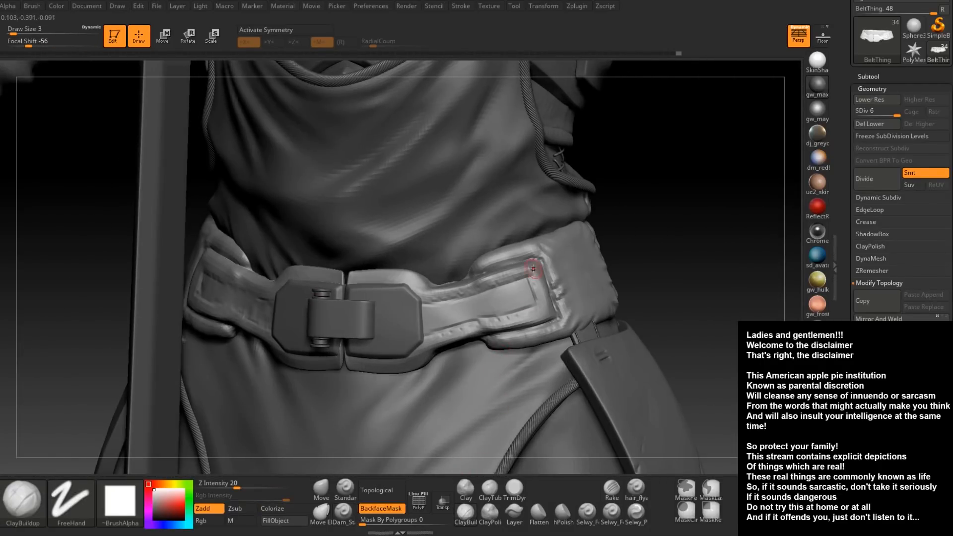
mouse_move(520, 286)
mouse_down()
mouse_move(526, 296)
mouse_move(499, 312)
mouse_move(425, 331)
mouse_move(427, 310)
mouse_move(519, 287)
mouse_move(513, 300)
mouse_move(433, 325)
mouse_move(426, 320)
mouse_move(514, 298)
mouse_up()
mouse_move(439, 316)
shift+mouse_down()
mouse_move(431, 316)
mouse_move(520, 288)
shift+mouse_up()
key(ctrl)
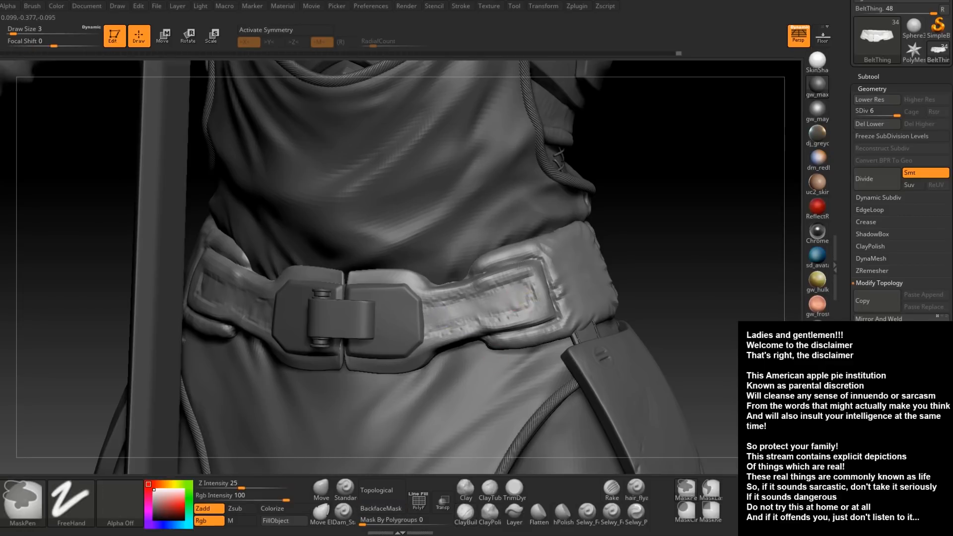
ctrl+right_drag(520, 274, 518, 233)
mouse_move(540, 293)
ctrl+right_down()
mouse_move(538, 260)
mouse_move(522, 287)
ctrl+right_up()
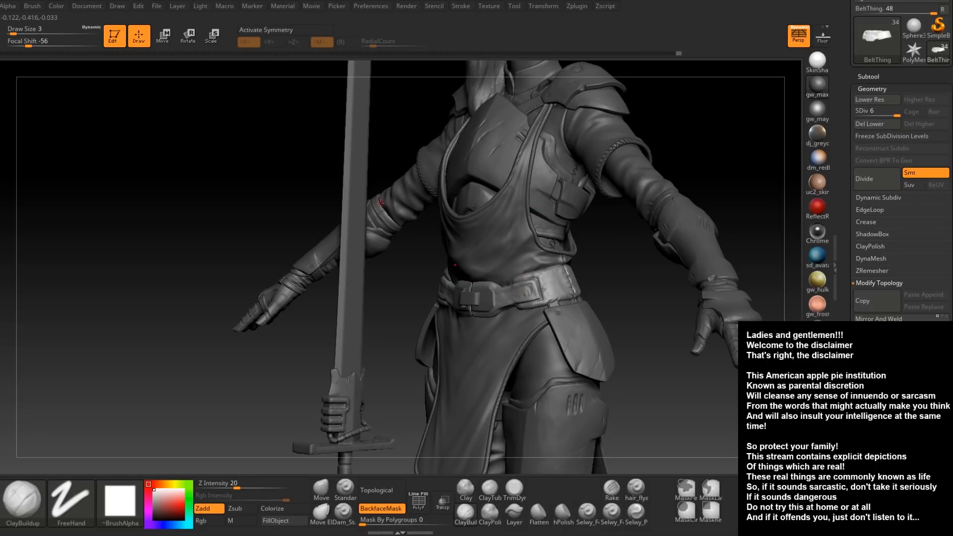
Make the sword the active subtool
drag(411, 284, 431, 280)
alt+click(437, 281)
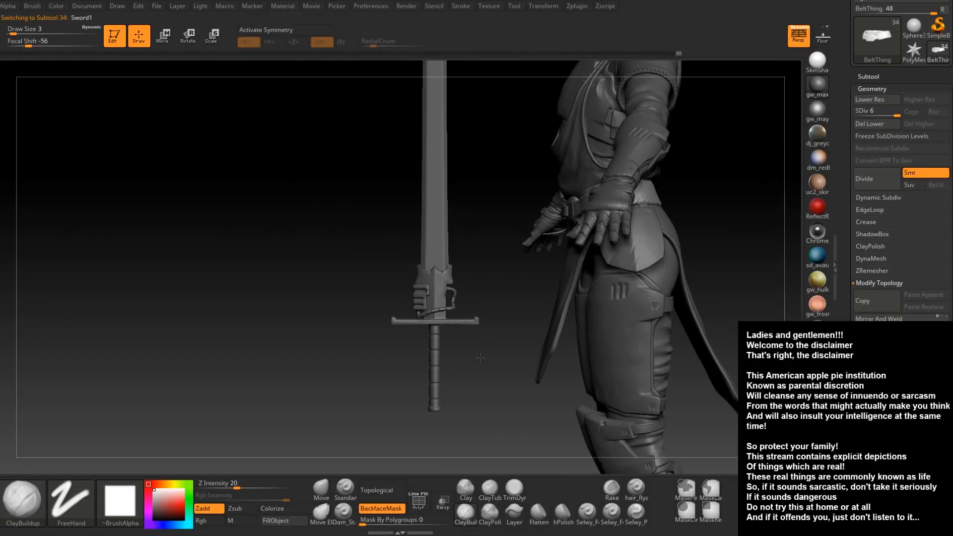
alt+drag(487, 352, 495, 381)
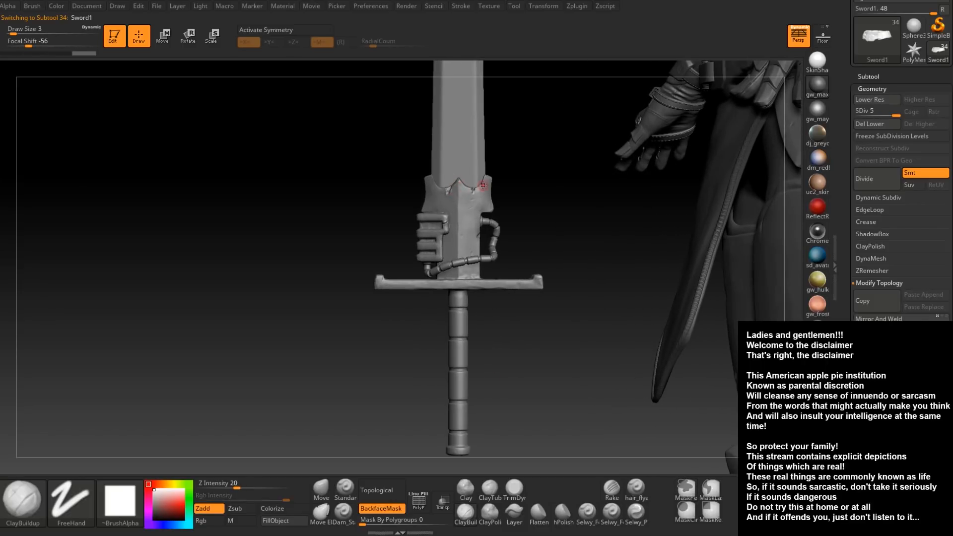
Examine the sword's collar, knuckle piece, crossguard, grip and blade from both sides
mouse_move(559, 238)
alt+right_down()
mouse_move(574, 283)
mouse_move(500, 358)
alt+right_up()
right_drag(609, 248, 702, 245)
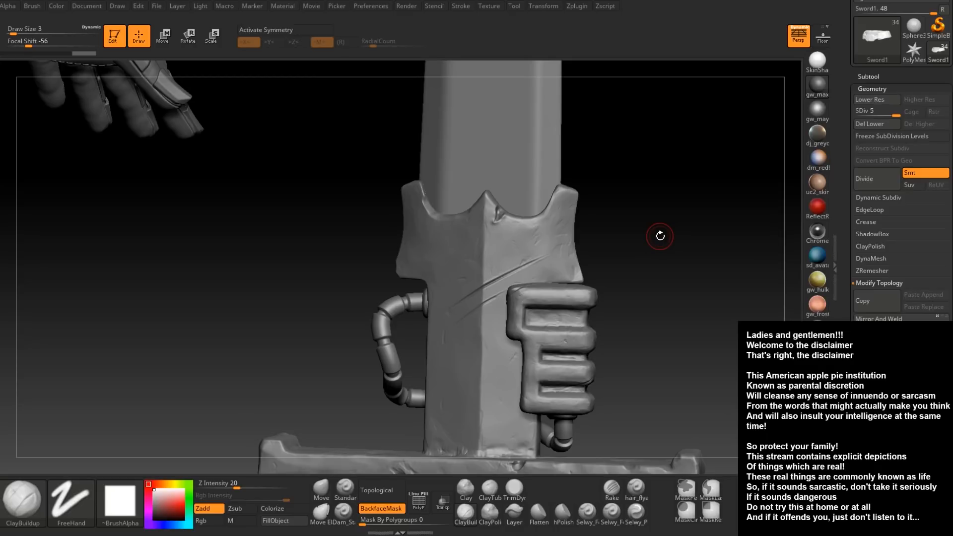
right_drag(660, 235, 528, 222)
alt+right_drag(599, 221, 593, 284)
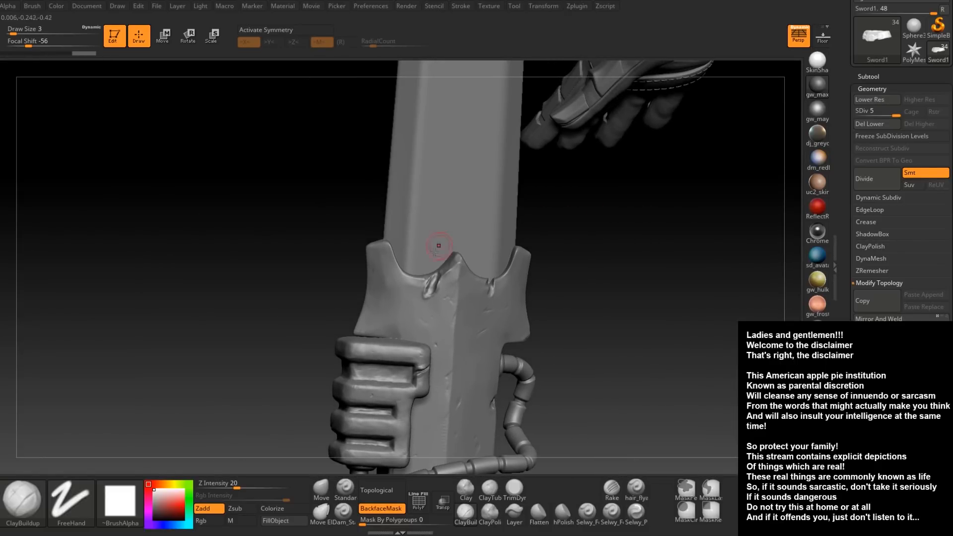
mouse_move(585, 199)
alt+right_down()
mouse_move(513, 383)
mouse_move(544, 373)
mouse_move(513, 367)
mouse_move(520, 422)
mouse_move(512, 410)
mouse_move(624, 420)
alt+right_up()
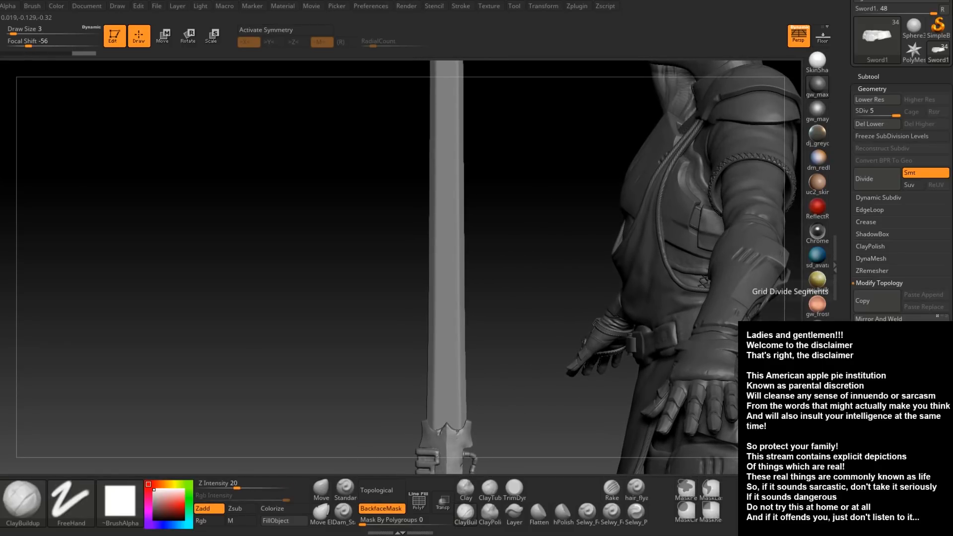
alt+right_drag(510, 417, 494, 272)
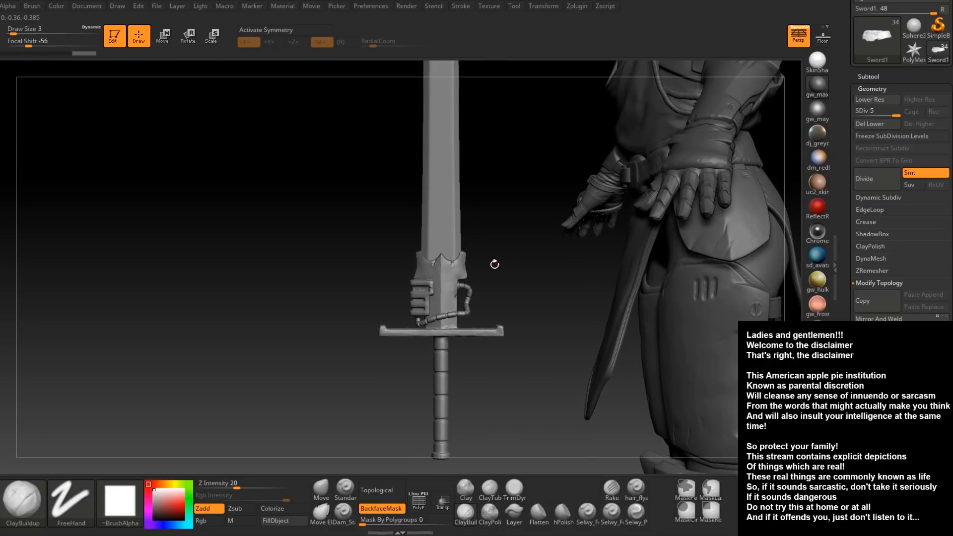
mouse_move(490, 243)
alt+right_down()
mouse_move(486, 288)
mouse_move(526, 300)
alt+right_up()
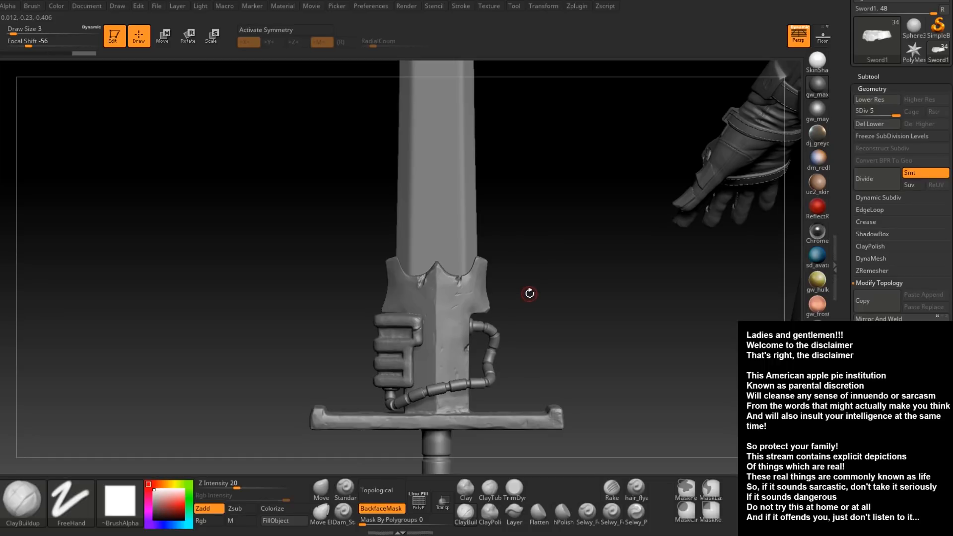
right_drag(520, 287, 527, 290)
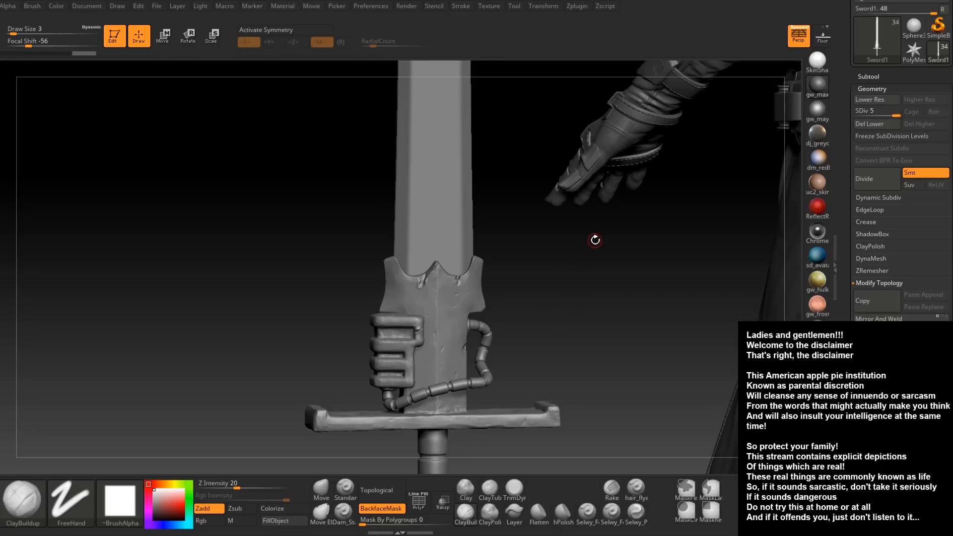
Compare the sword with the whole character from several angles
alt+right_drag(544, 270, 466, 330)
drag(512, 332, 482, 315)
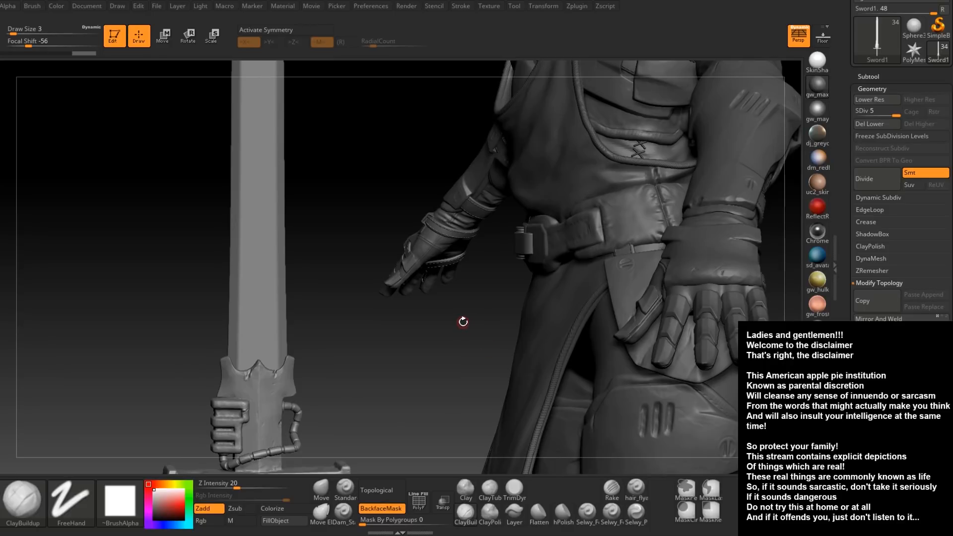
alt+right_drag(439, 362, 346, 336)
mouse_move(343, 327)
mouse_down()
mouse_move(353, 327)
mouse_move(342, 331)
mouse_up()
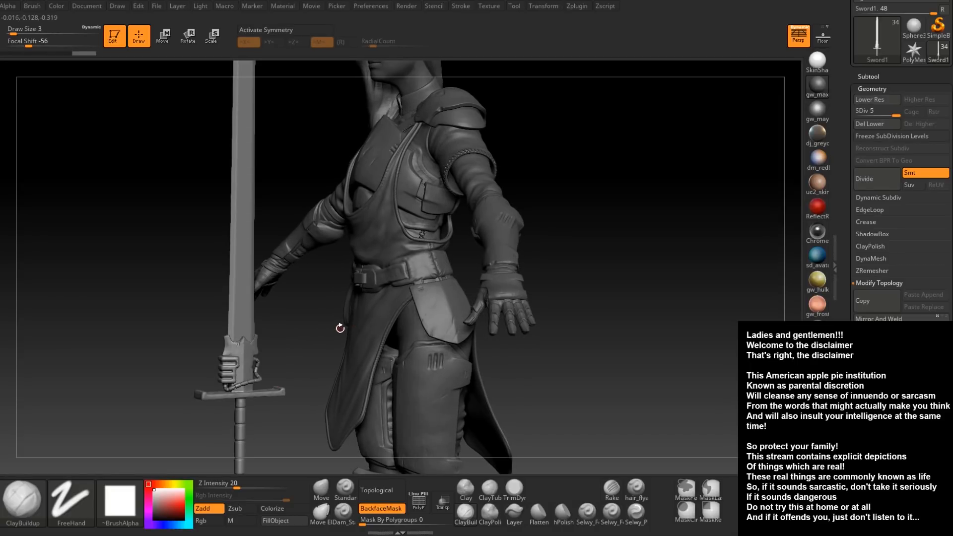
drag(330, 324, 346, 376)
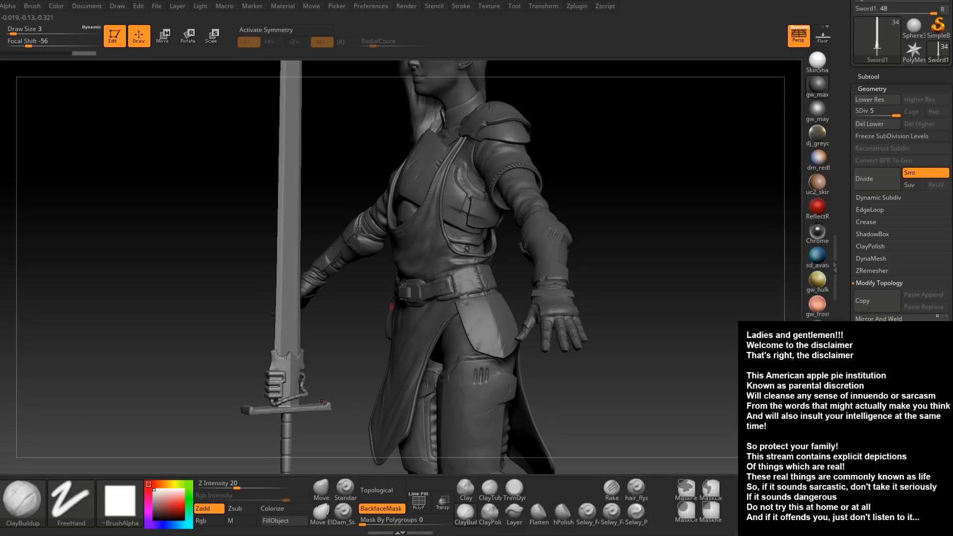
mouse_move(349, 293)
ctrl+right_down()
mouse_move(667, 254)
mouse_move(378, 278)
ctrl+right_up()
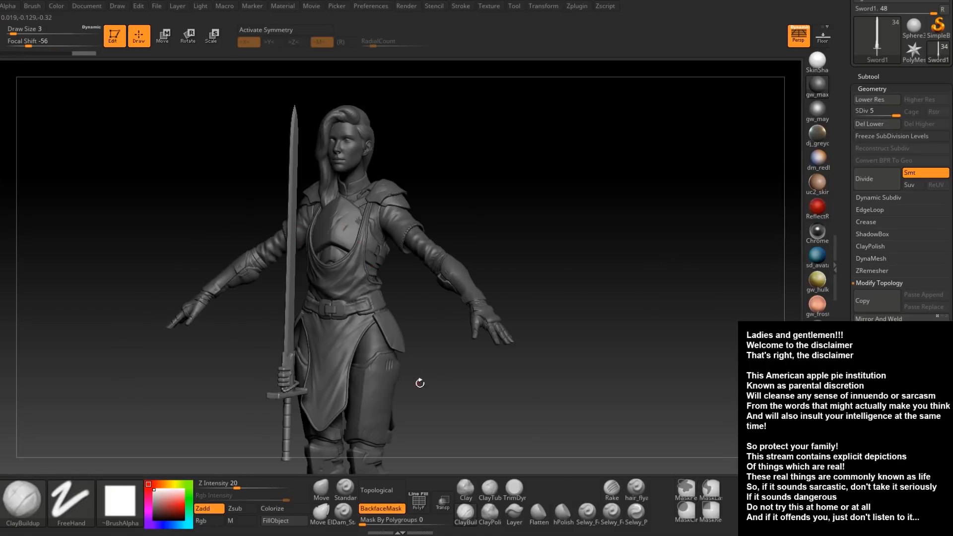
right_drag(488, 439, 395, 431)
alt+right_drag(530, 417, 551, 392)
alt+right_drag(236, 389, 415, 451)
Append a Cube3D subtool from a side view of the character and sword, and make it active
mouse_move(486, 431)
right_down()
mouse_move(385, 423)
mouse_move(459, 288)
mouse_move(465, 305)
mouse_move(444, 271)
mouse_move(460, 297)
mouse_move(445, 366)
right_up()
ctrl+drag(446, 366, 464, 224)
alt+right_drag(455, 342, 451, 272)
ctrl+click(448, 323)
alt+right_drag(441, 325, 397, 213)
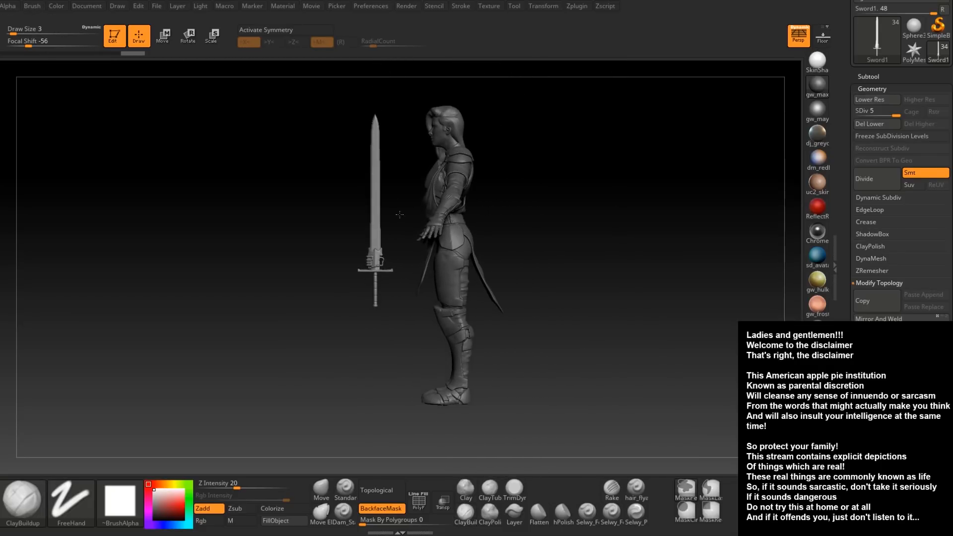
click(868, 76)
click(873, 275)
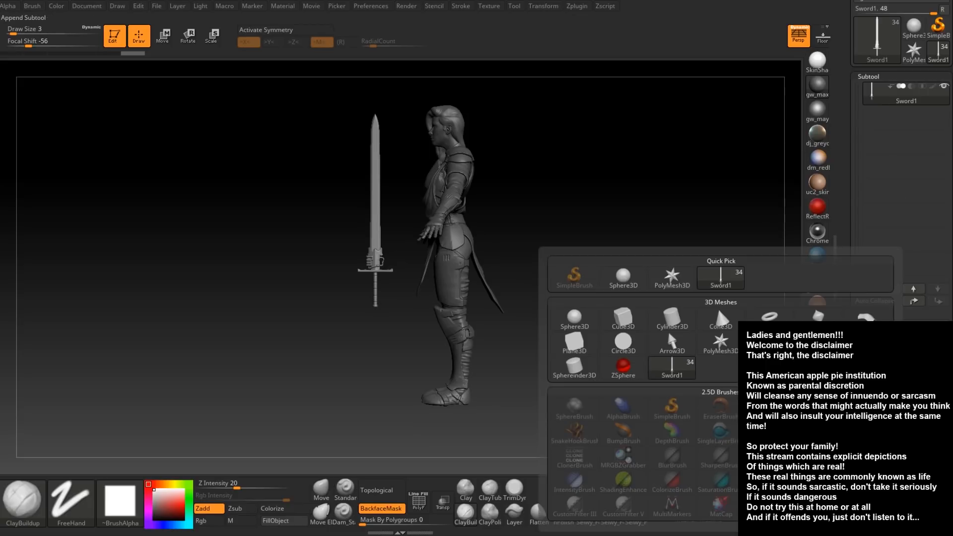
click(624, 319)
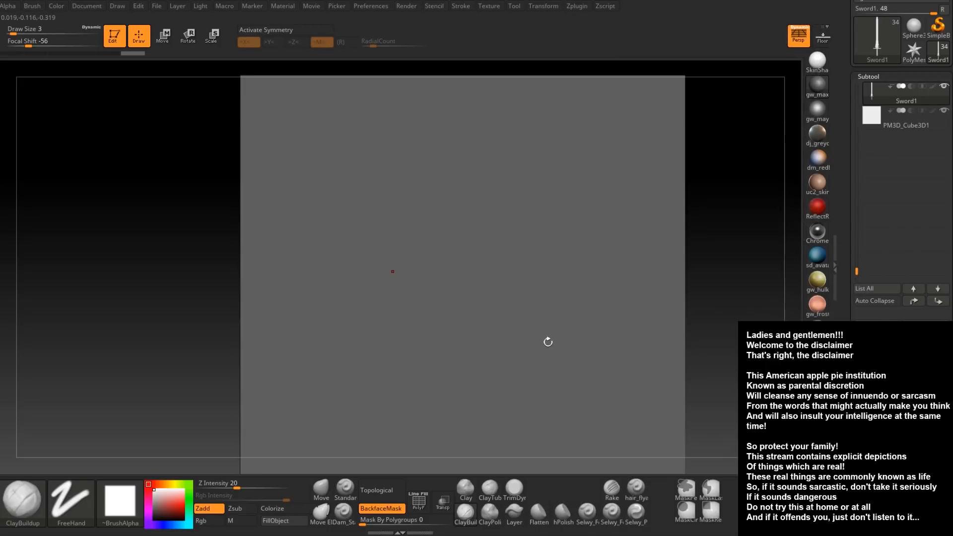
alt+click(392, 272)
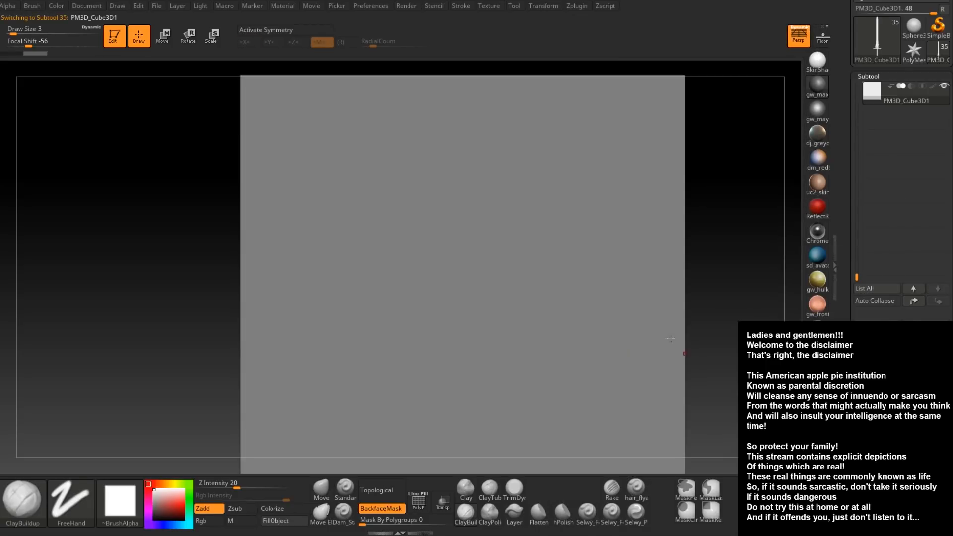
Flatten the new cube in depth into a thin slab and move it forward onto the sword
alt+drag(700, 318, 570, 248)
alt+drag(659, 238, 659, 317)
key(e)
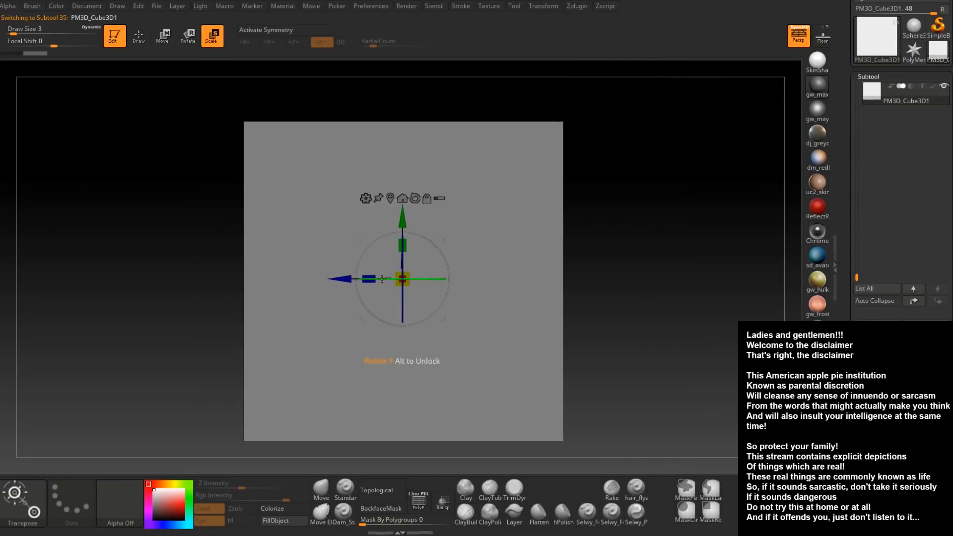
drag(368, 279, 541, 276)
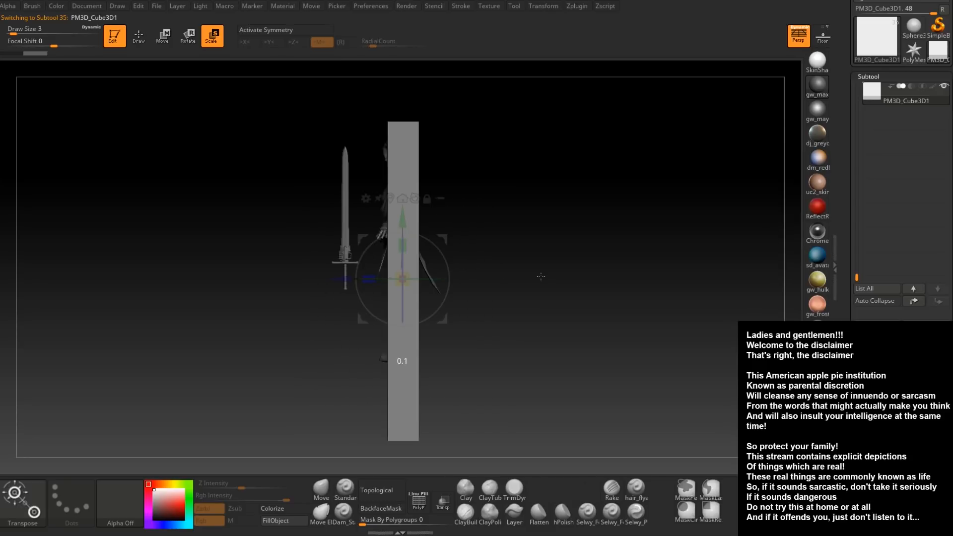
drag(342, 279, 287, 278)
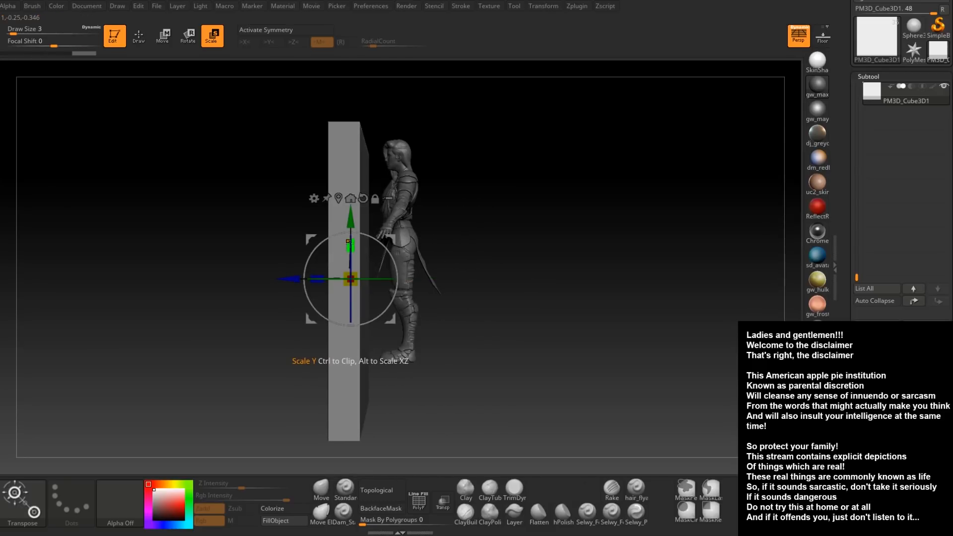
Scale down the slab's height and width to make a narrow upright board around the sword
drag(351, 243, 360, 302)
shift+drag(487, 307, 511, 306)
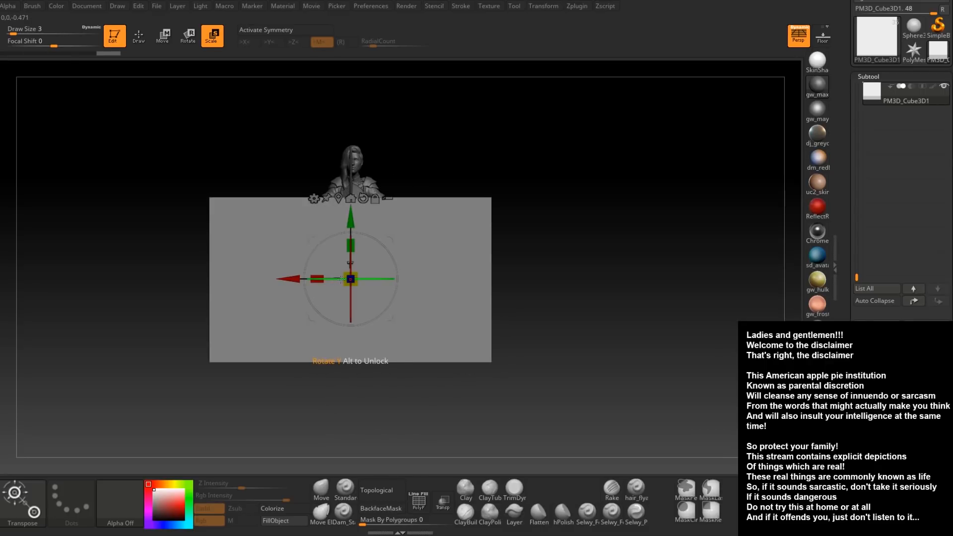
drag(315, 281, 374, 287)
shift+drag(501, 301, 500, 401)
drag(304, 319, 292, 319)
drag(357, 260, 357, 123)
Fine-tune the board's size and vertical position so it encloses the sword beside the character
drag(230, 213, 293, 233)
alt+drag(466, 277, 479, 353)
drag(470, 317, 505, 308)
mouse_move(371, 231)
mouse_down()
mouse_move(376, 251)
mouse_move(375, 243)
mouse_up()
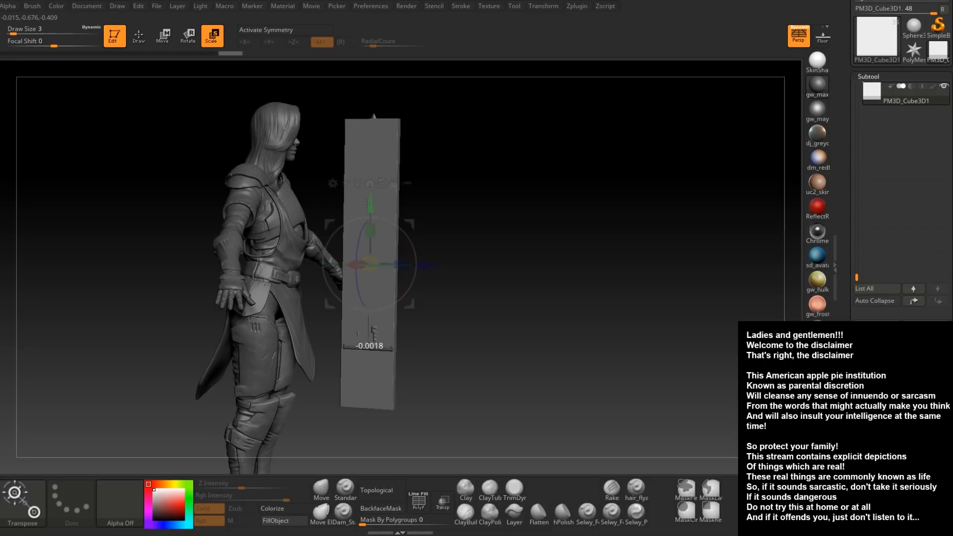
drag(371, 204, 371, 196)
mouse_move(501, 232)
mouse_down()
mouse_move(233, 208)
mouse_move(543, 218)
mouse_up()
Return to Draw mode, make the Sword1 subtool active and hide the PM3D_Cube3D1 board
key(q)
right_drag(543, 217, 552, 223)
alt+right_drag(527, 239, 528, 195)
mouse_move(485, 271)
ctrl+right_down()
mouse_move(555, 297)
mouse_move(574, 362)
ctrl+right_up()
ctrl+right_drag(538, 330, 574, 364)
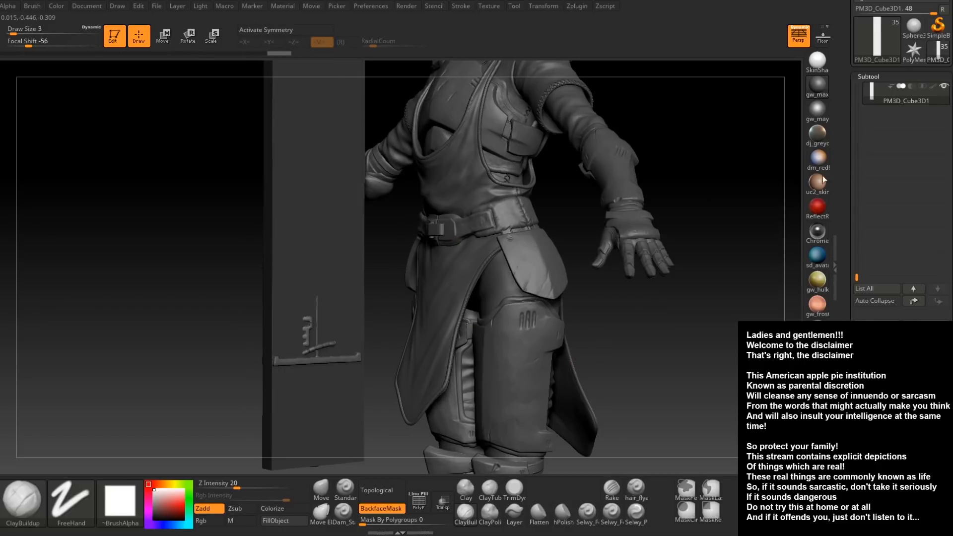
alt+click(313, 357)
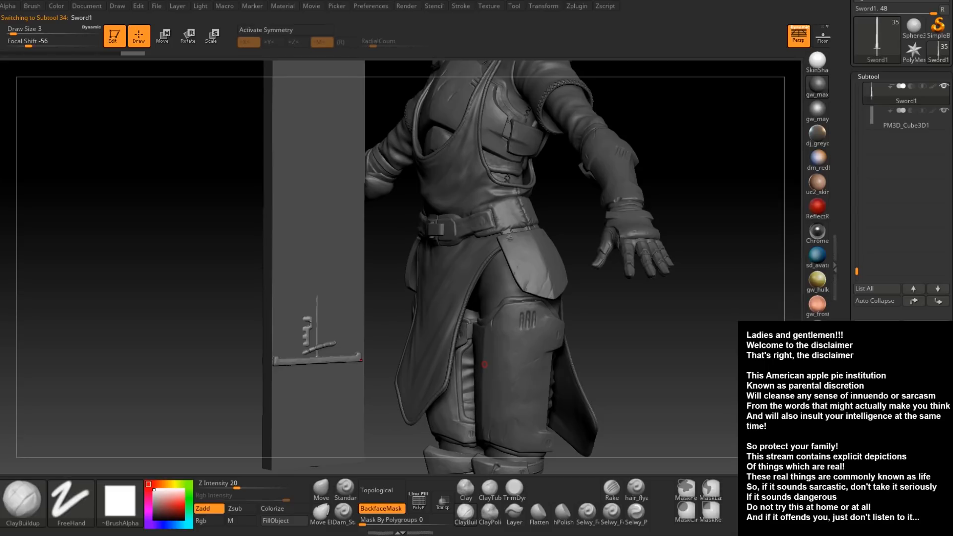
click(943, 110)
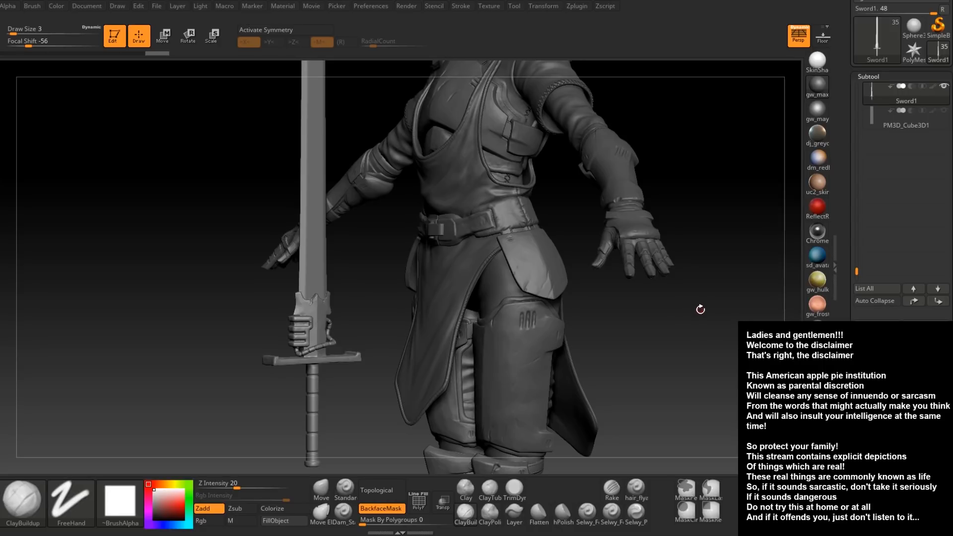
Examine the sword's notched collar, knuckle piece, segmented cable and crossguard up close
drag(703, 315, 676, 315)
alt+right_drag(316, 324, 358, 384)
alt+right_drag(423, 265, 501, 279)
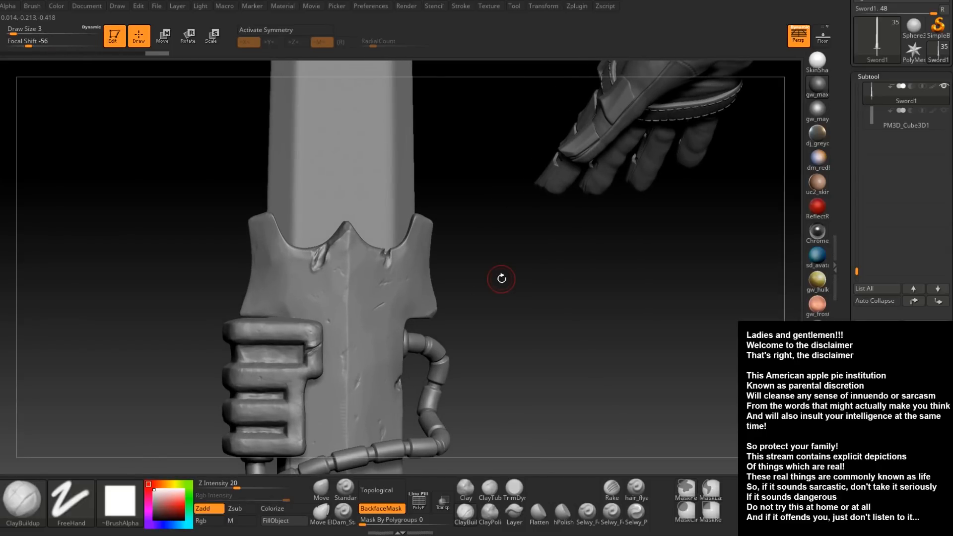
drag(498, 281, 486, 344)
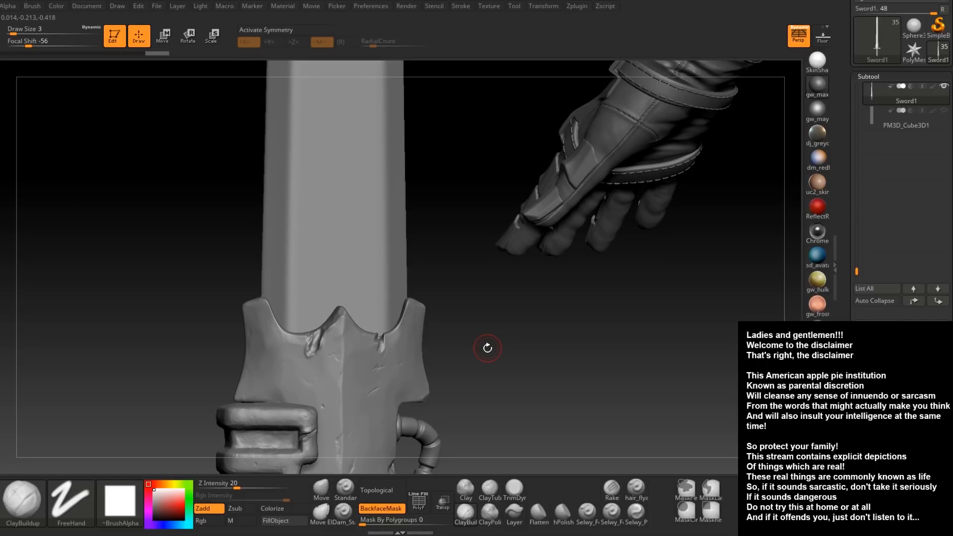
drag(464, 351, 488, 229)
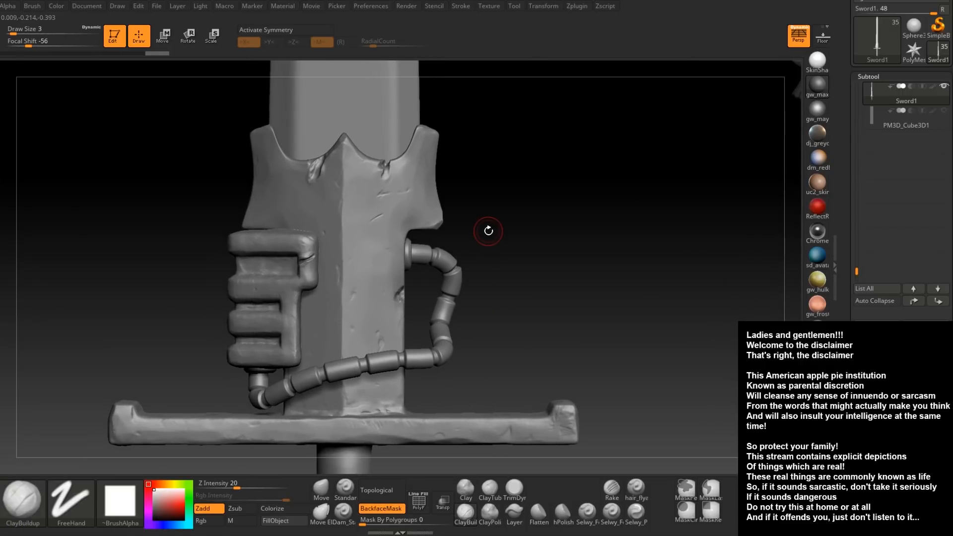
alt+drag(486, 235, 540, 250)
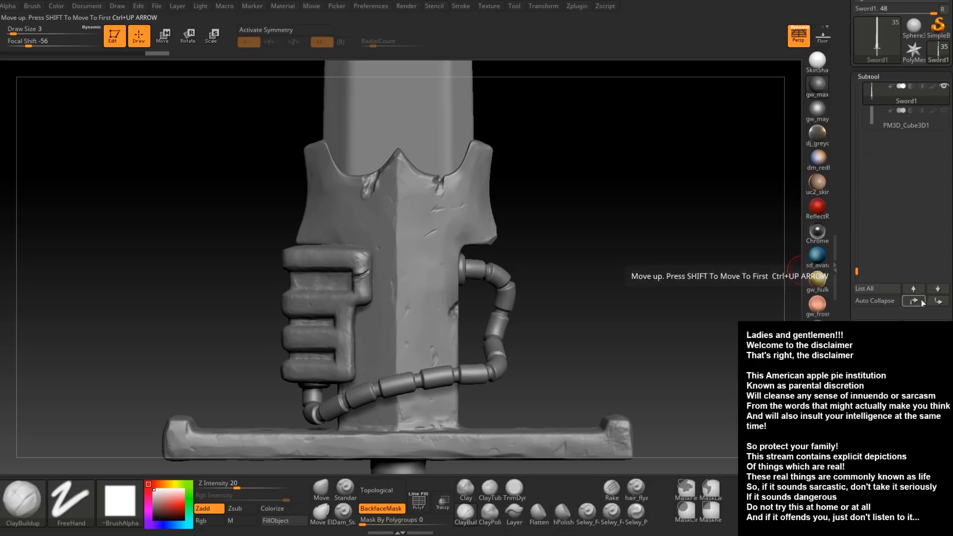
alt+drag(519, 204, 523, 336)
alt+right_drag(523, 335, 524, 359)
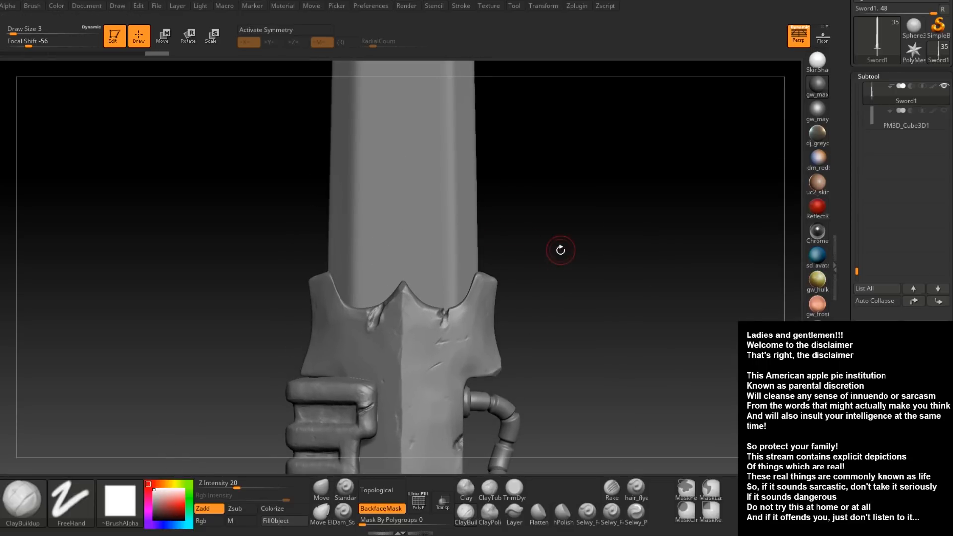
Examine the blade's full length and the whole sword beside the character's side profile
alt+right_drag(559, 250, 557, 341)
ctrl+right_drag(570, 309, 466, 285)
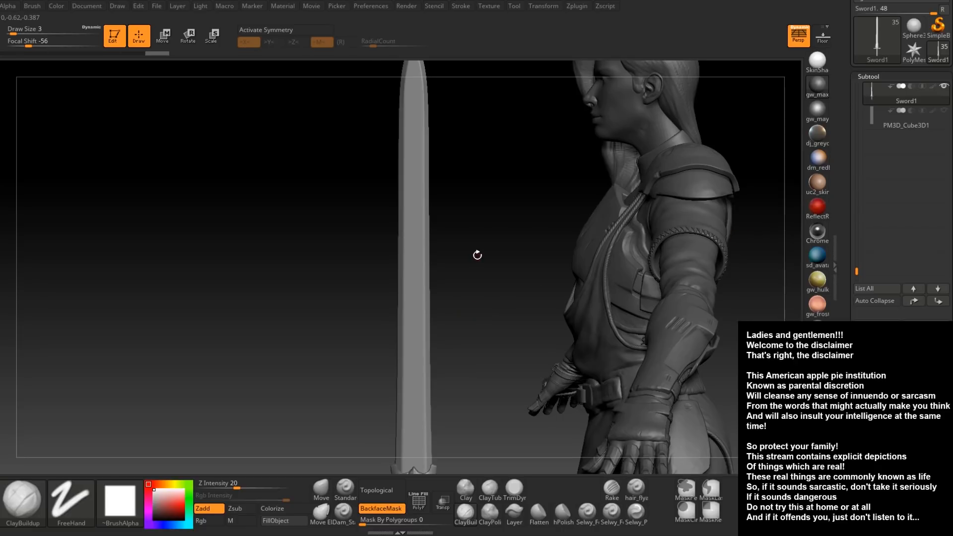
drag(481, 330, 424, 372)
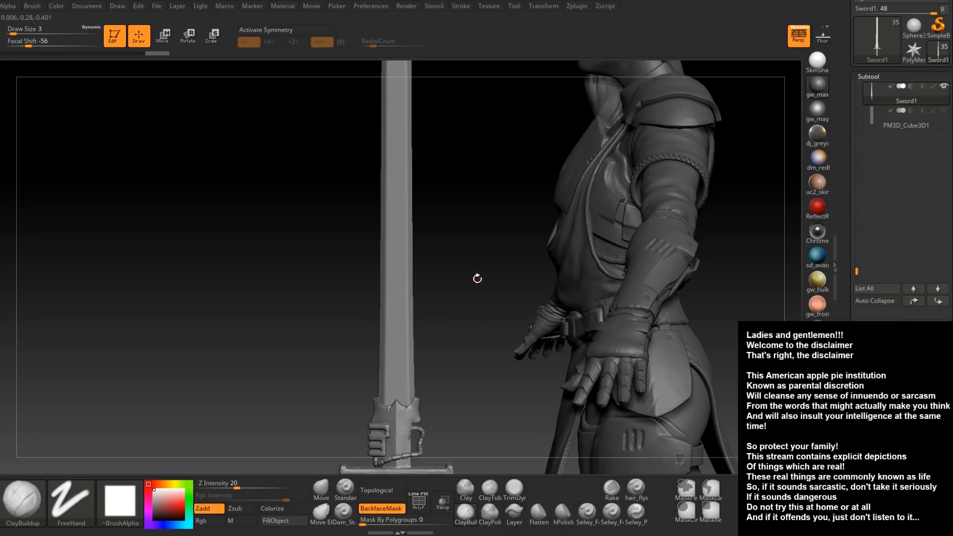
alt+right_drag(470, 298, 437, 259)
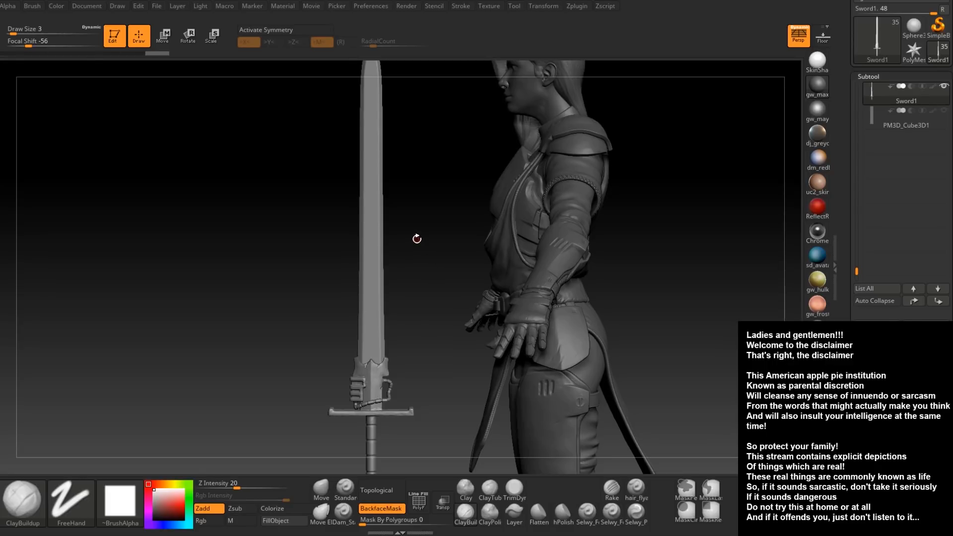
alt+drag(427, 206, 348, 387)
Make the Theo body subtool active and frame the head closely from the side
alt+click(466, 268)
drag(605, 264, 579, 301)
mouse_move(579, 301)
ctrl+right_down()
mouse_move(589, 294)
mouse_move(599, 236)
ctrl+right_up()
alt+right_drag(602, 270, 685, 336)
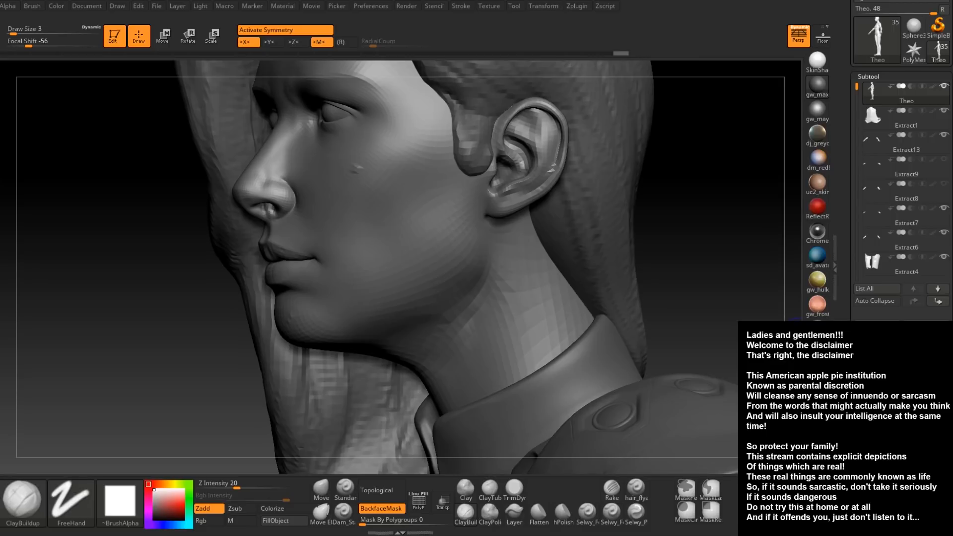
Switch to the browser and preview several blackletter and Gothic alphabet samples among the "latin gothic font" image results
drag(952, 106, 166, 0)
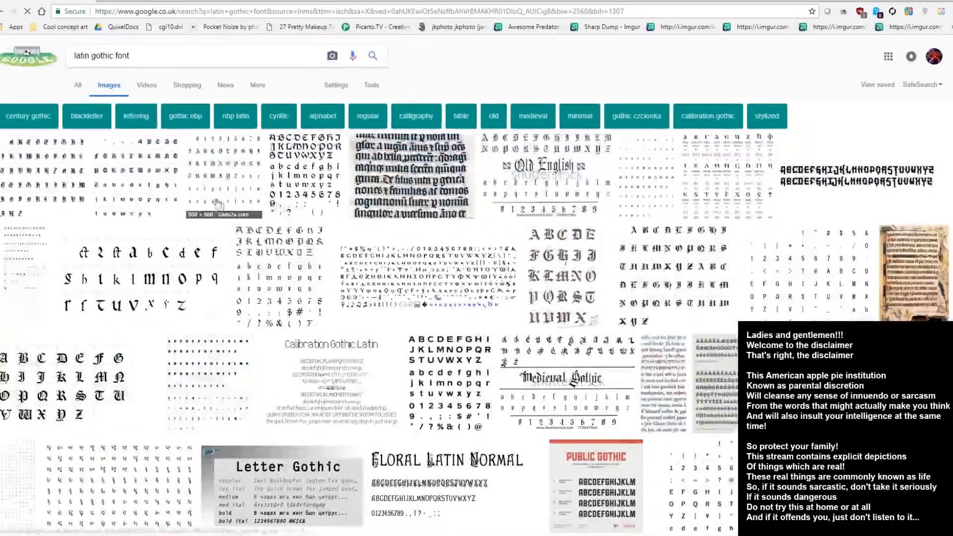
click(384, 178)
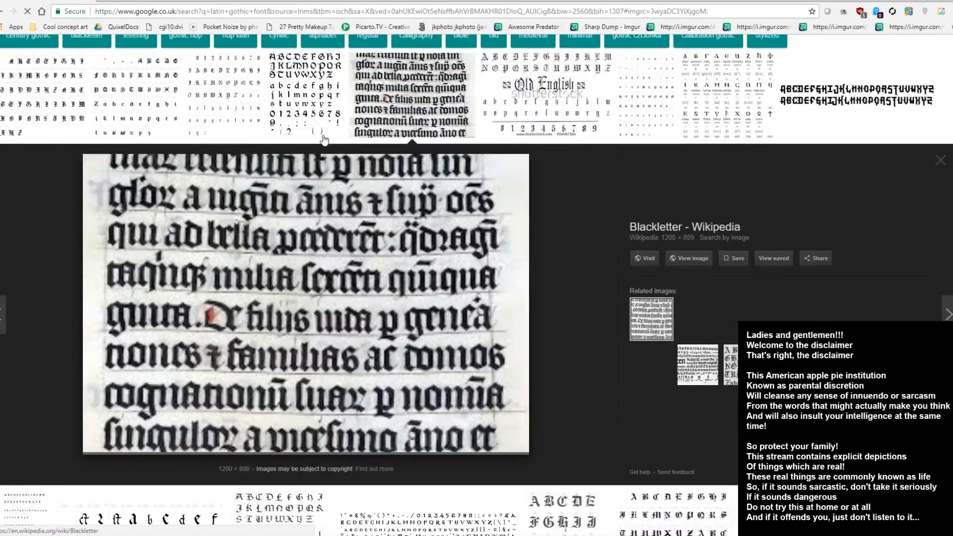
click(306, 94)
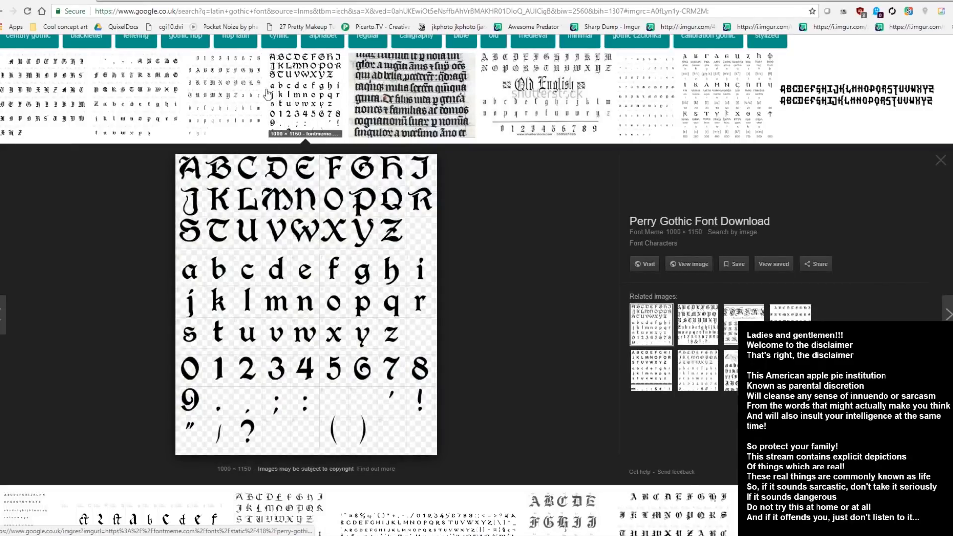
click(121, 97)
click(75, 99)
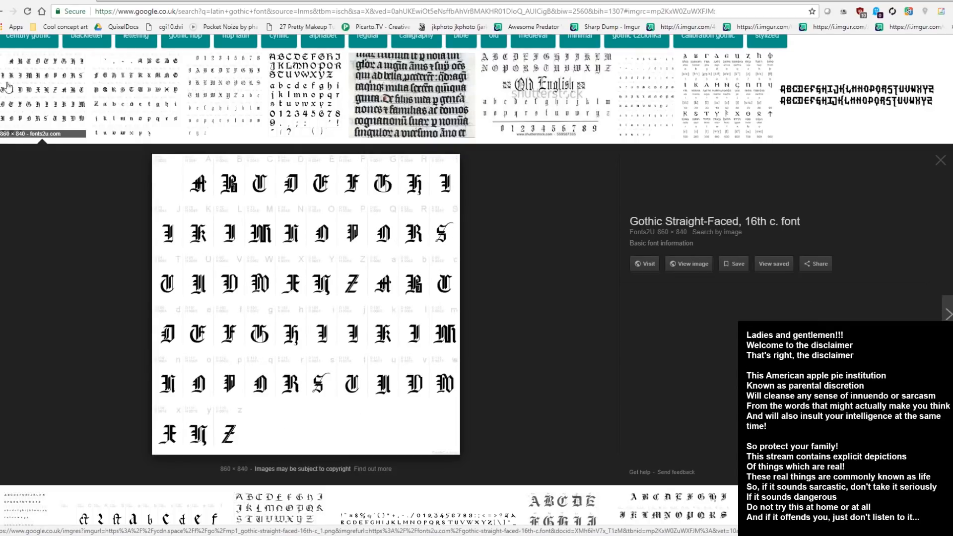
click(557, 115)
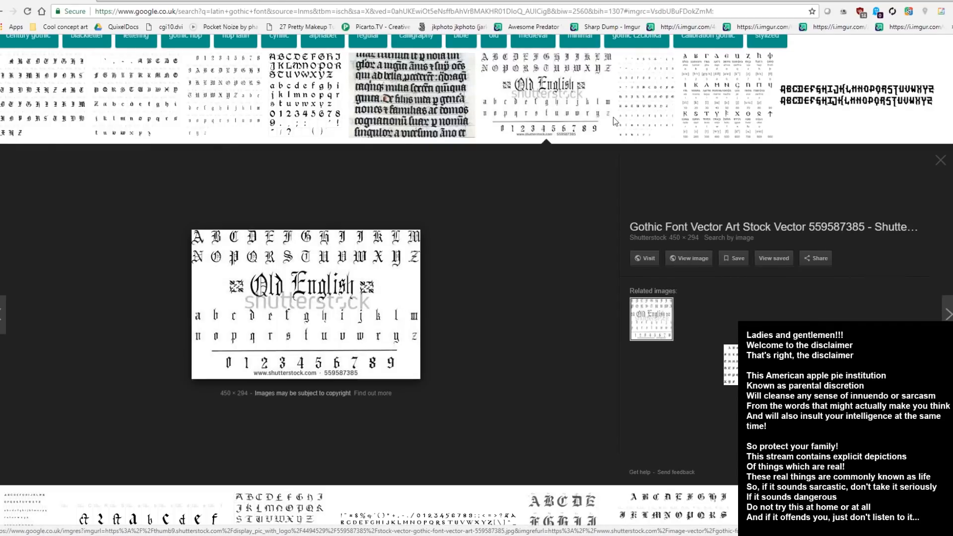
click(645, 97)
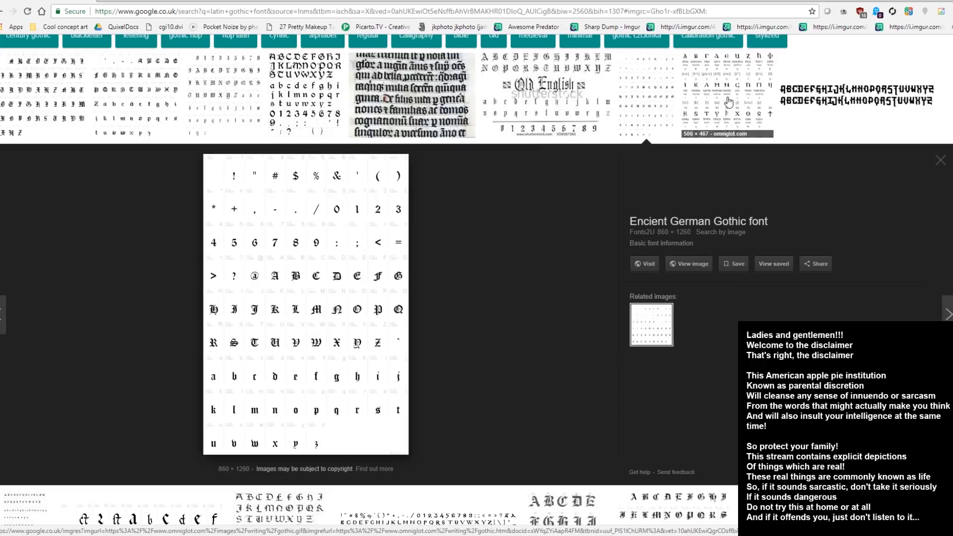
click(743, 86)
Look further through the Gothic font image results for suitable Latin lettering
scroll(495, 248, down, 5)
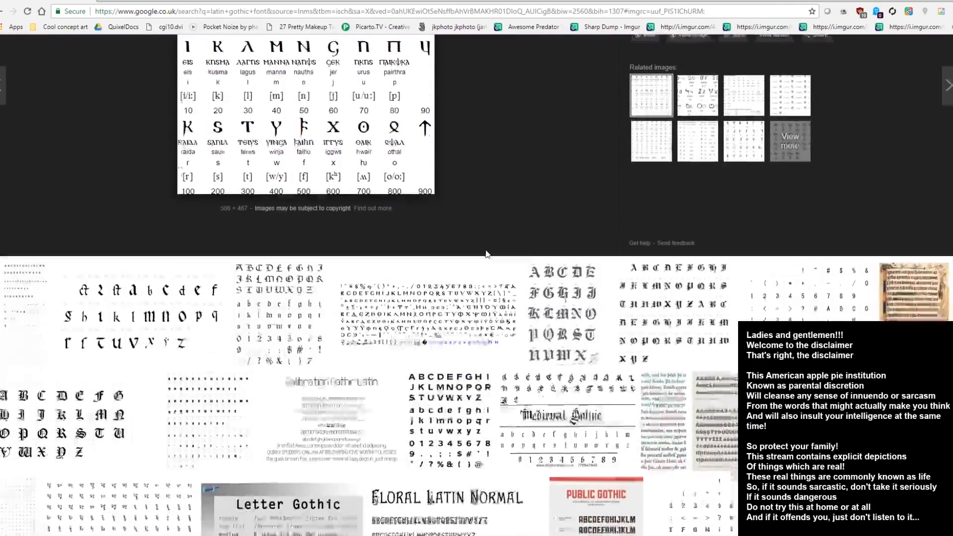
scroll(387, 267, down, 1)
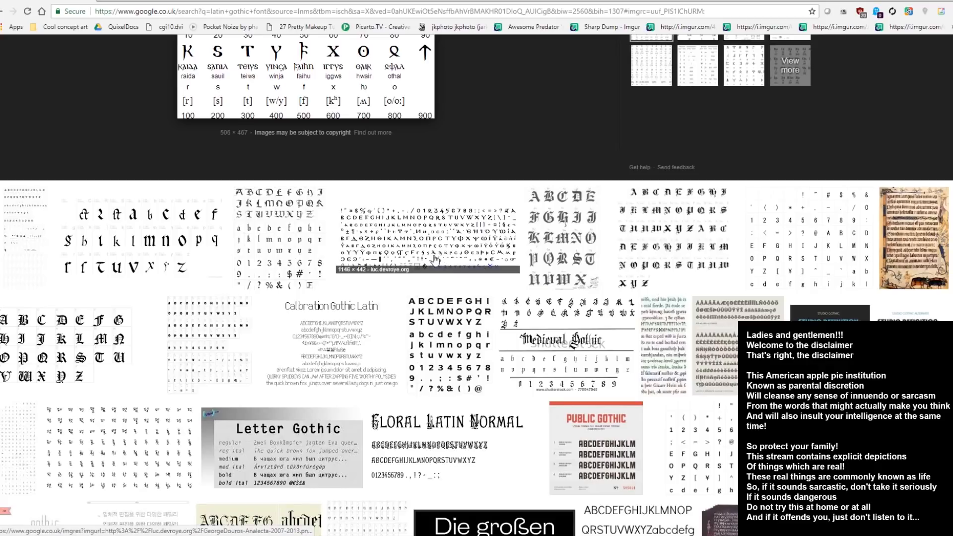
scroll(469, 275, down, 4)
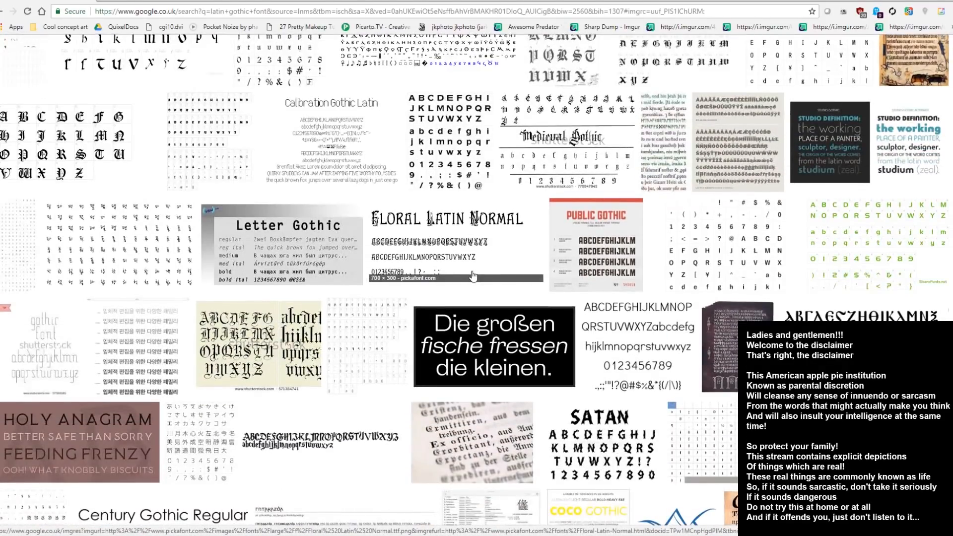
scroll(473, 275, down, 1)
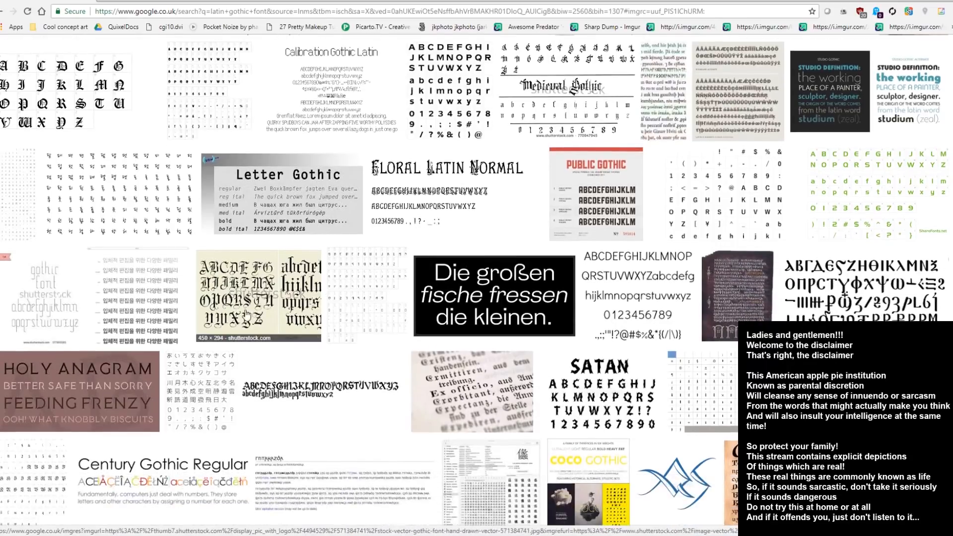
scroll(244, 305, down, 2)
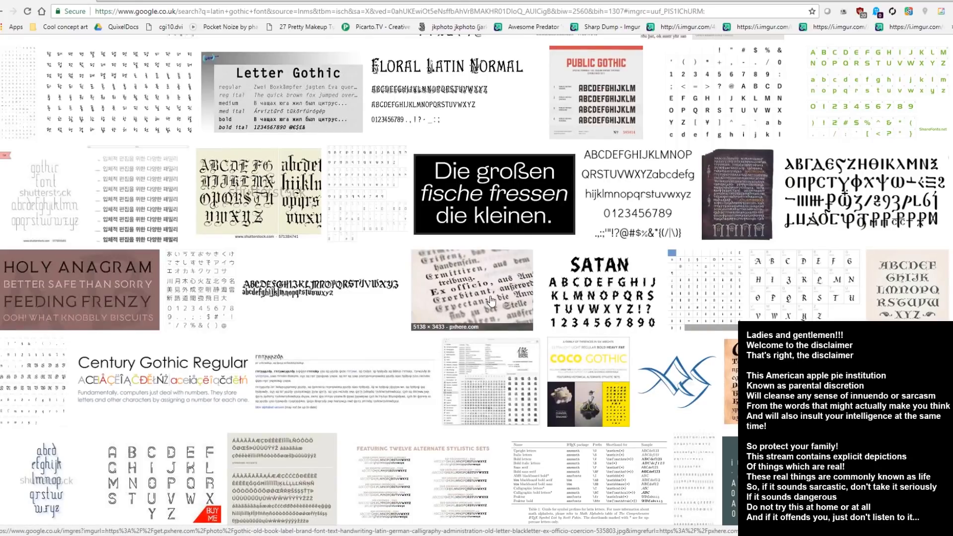
scroll(491, 300, down, 3)
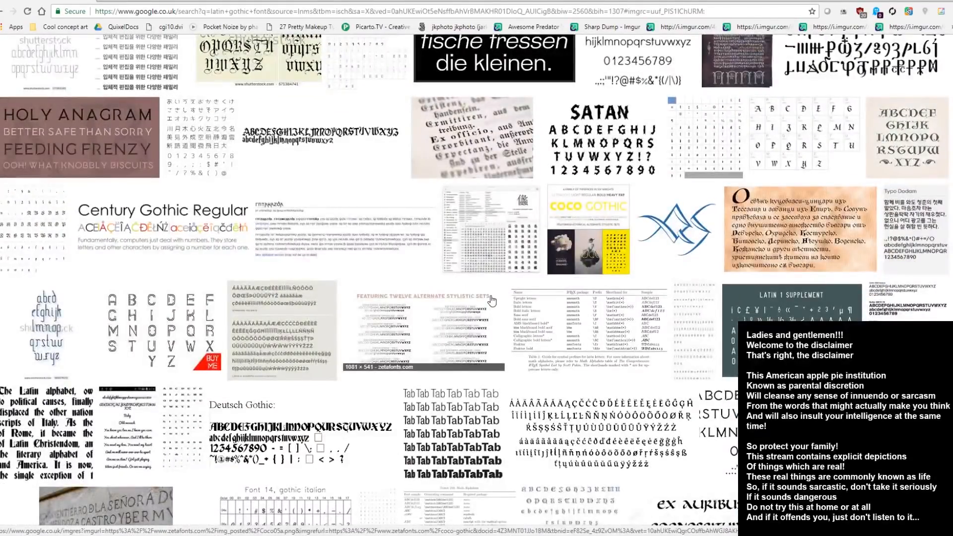
scroll(491, 300, down, 3)
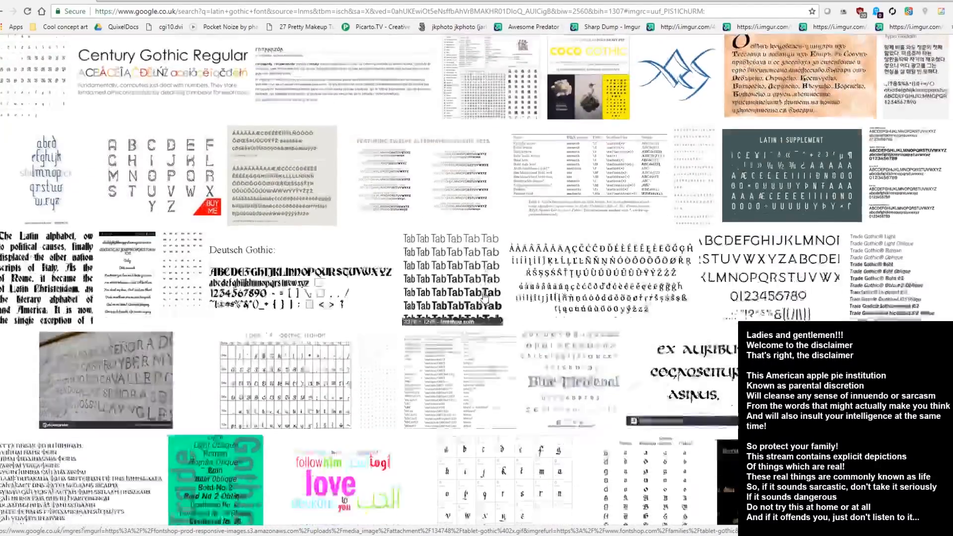
scroll(486, 298, down, 2)
Copy the "Ex auribus cognoscitur asinus" lettering image and return to ZBrush with the face framed in three-quarter view
right_click(713, 254)
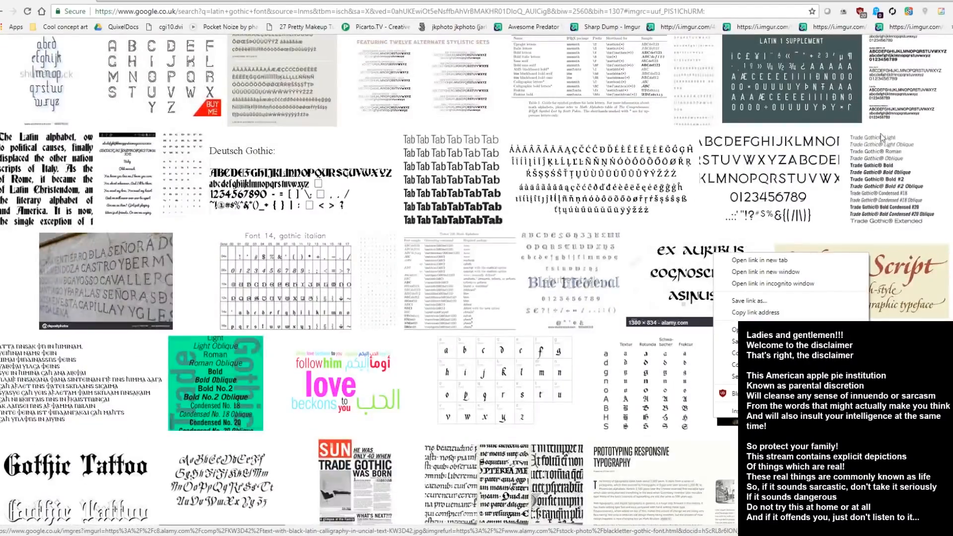
click(748, 353)
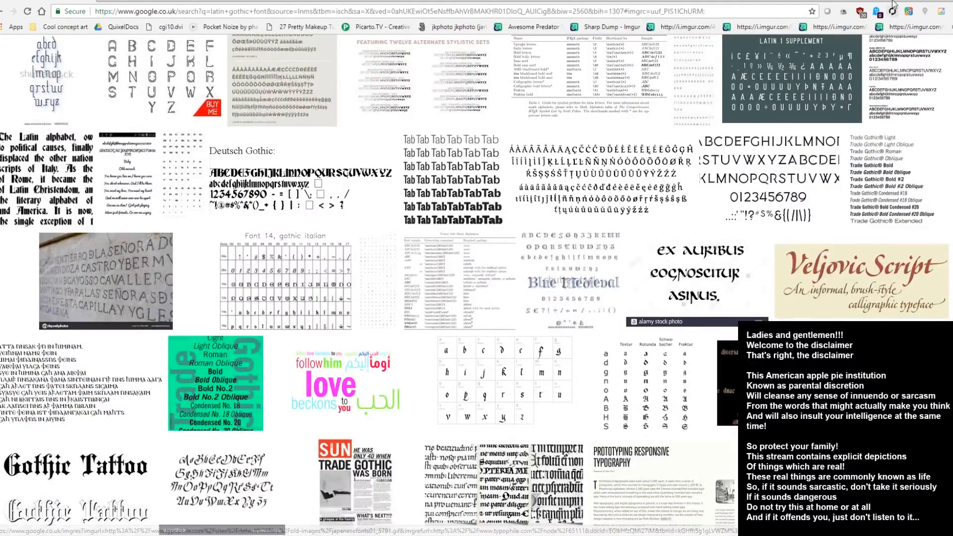
click(908, 1)
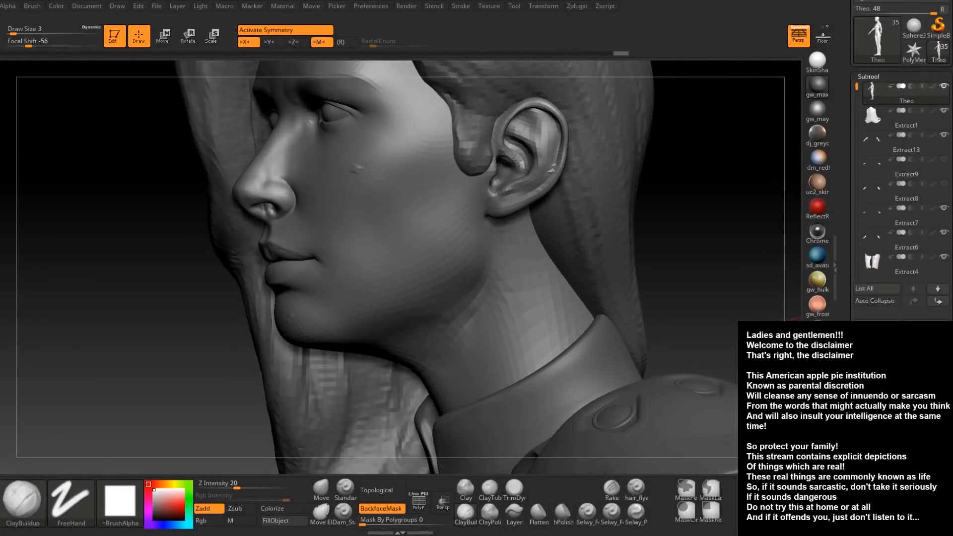
drag(692, 197, 695, 234)
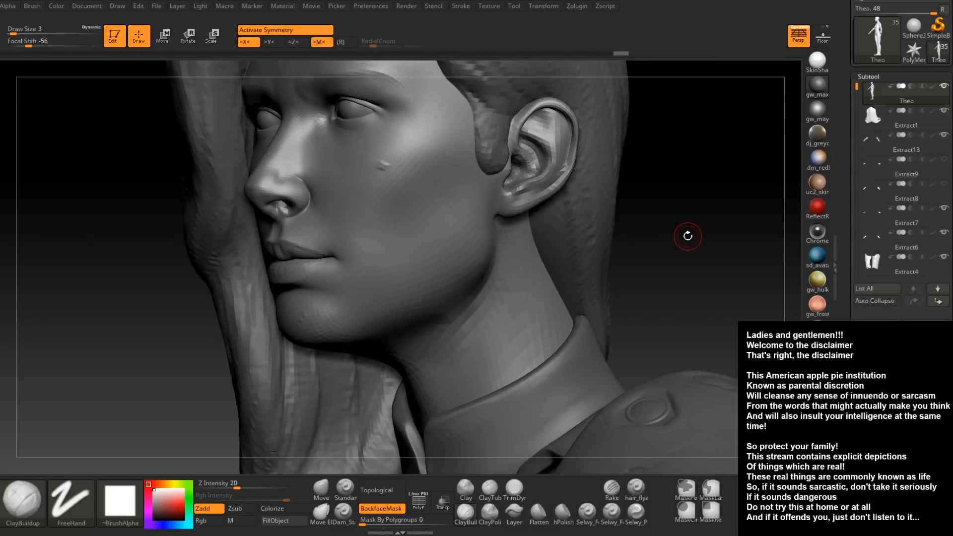
mouse_move(674, 230)
mouse_down()
mouse_move(685, 230)
mouse_move(666, 314)
mouse_up()
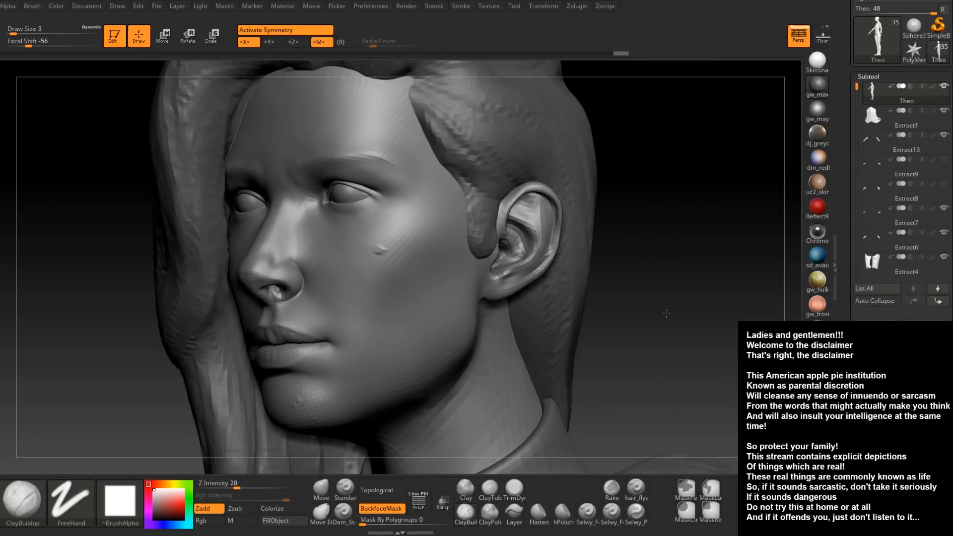
Step the Theo body up two subdivision levels and reframe the head in three-quarter view
mouse_move(650, 280)
shift+mouse_down()
mouse_move(639, 285)
mouse_move(667, 307)
shift+mouse_up()
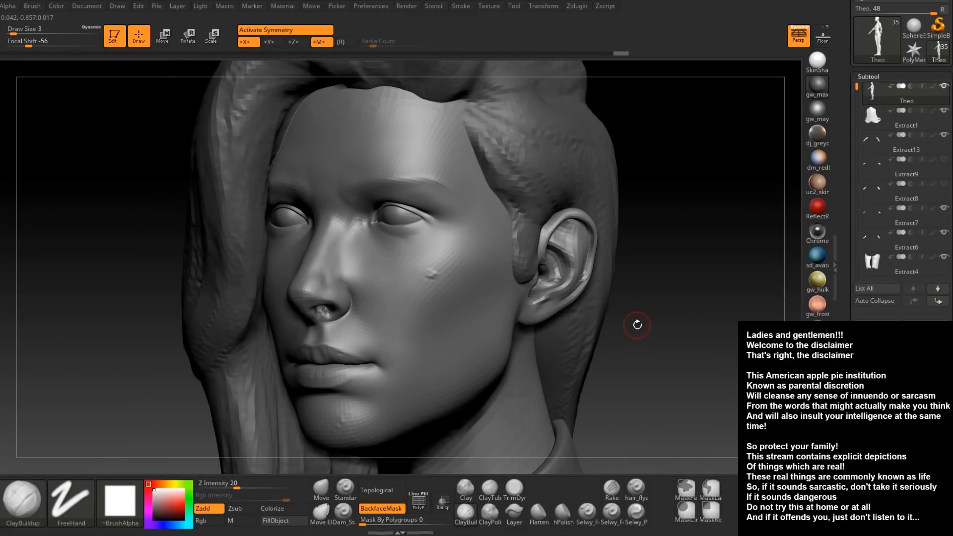
key(d)
key(d)
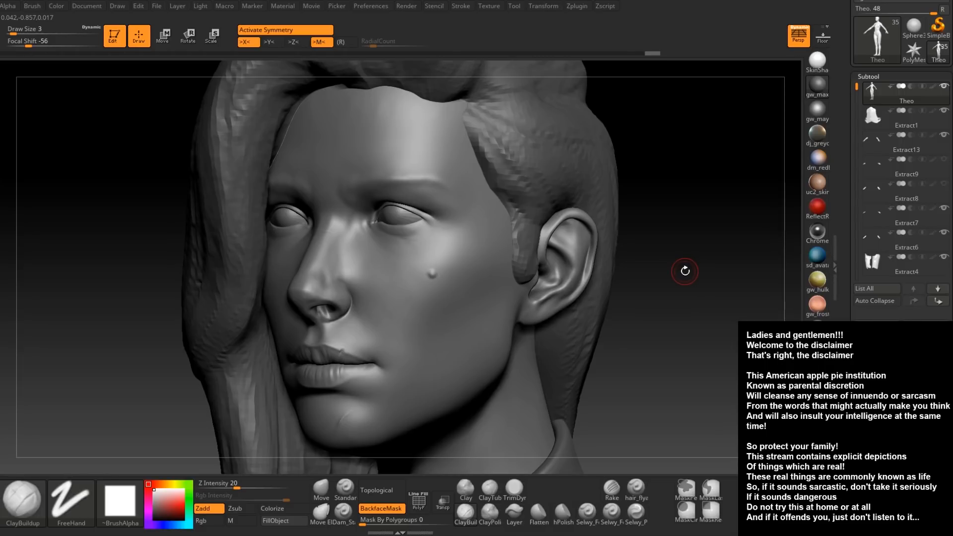
mouse_move(676, 282)
mouse_down()
mouse_move(639, 233)
mouse_move(577, 301)
mouse_up()
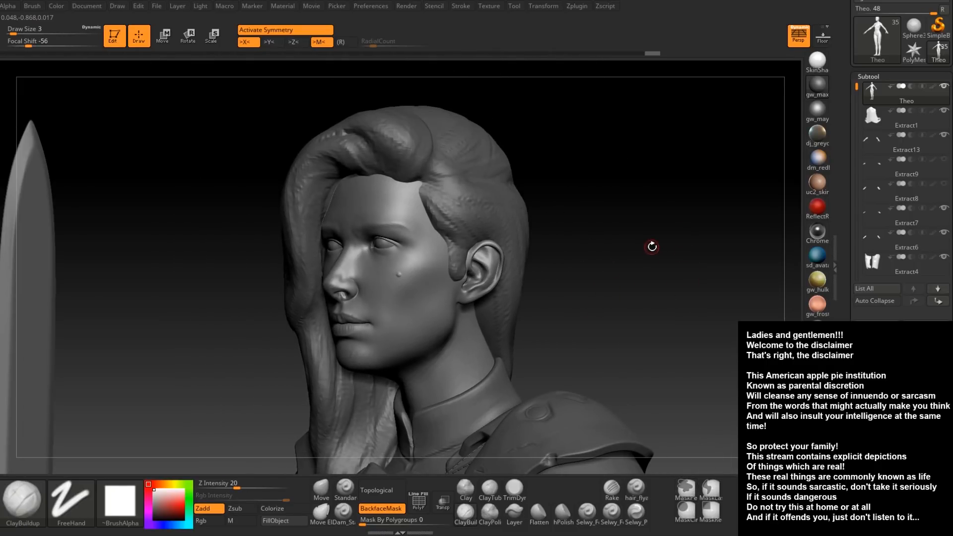
mouse_move(609, 284)
mouse_down()
mouse_move(594, 297)
mouse_move(648, 340)
mouse_up()
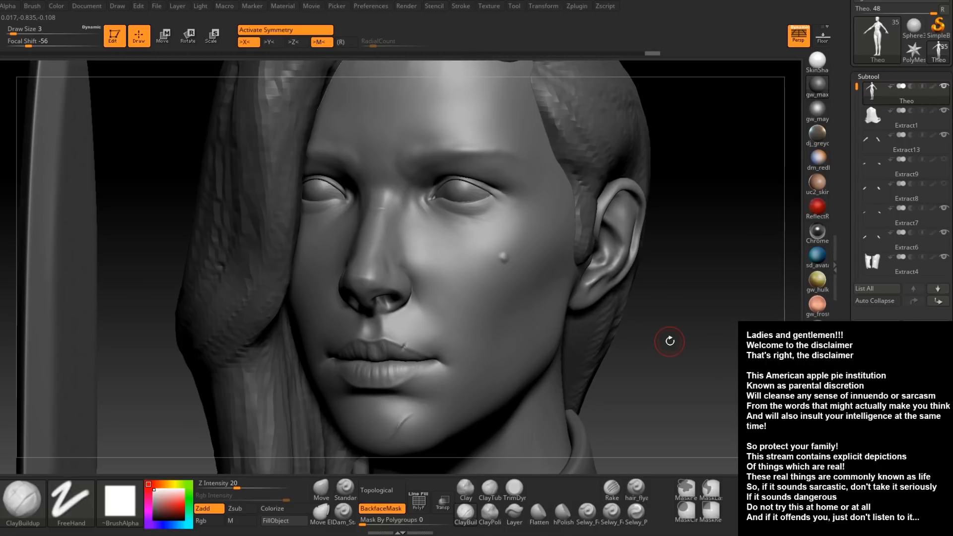
Refine the inner eye corners with the Dam_Standard brush at draw size 1 and Z Intensity 19
drag(669, 341, 449, 331)
mouse_move(449, 330)
ctrl+right_down()
mouse_move(536, 320)
mouse_move(549, 328)
mouse_move(527, 339)
mouse_move(514, 365)
mouse_move(552, 363)
mouse_move(531, 369)
ctrl+right_up()
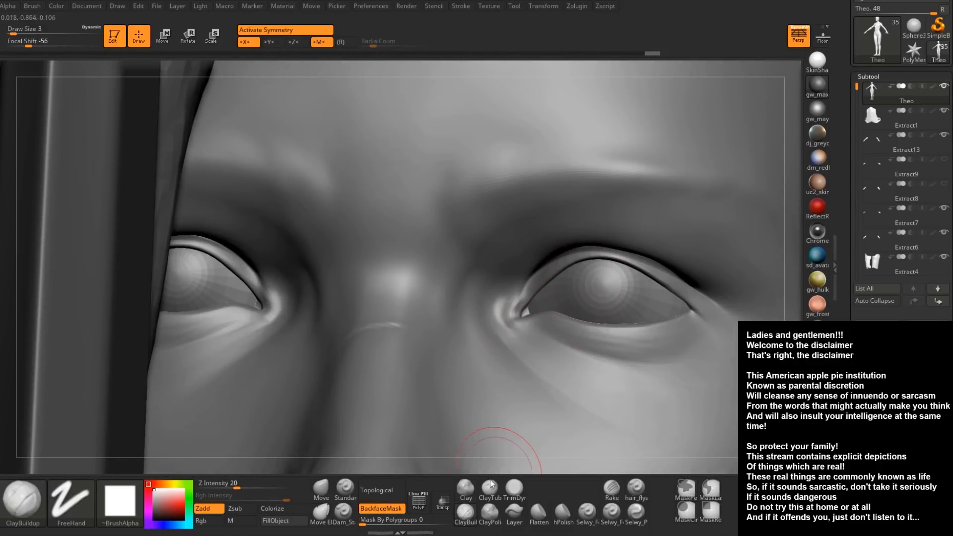
click(344, 513)
key(space)
drag(534, 293, 529, 294)
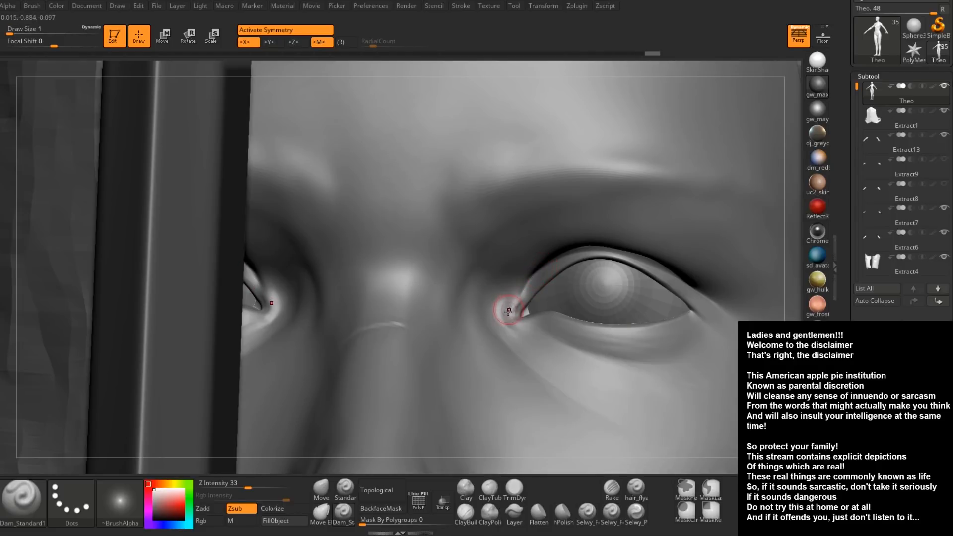
drag(248, 485, 235, 485)
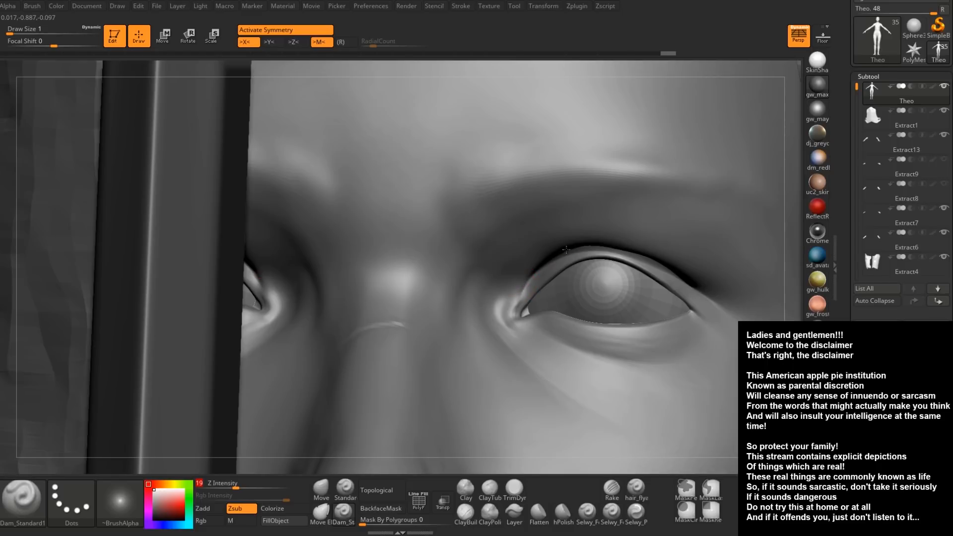
key(ctrl)
mouse_move(533, 315)
ctrl+right_down()
mouse_move(571, 351)
mouse_move(539, 323)
ctrl+right_up()
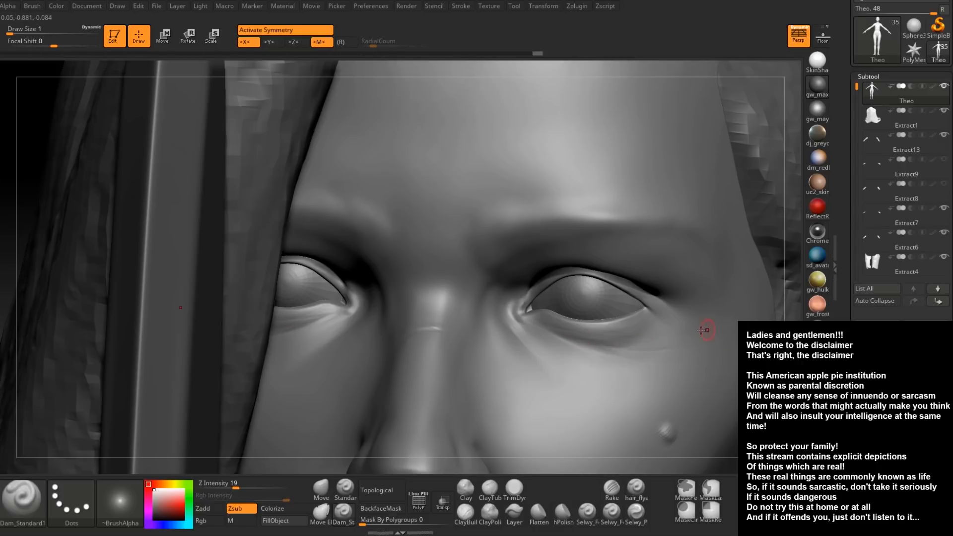
Carve fine creases into the skin below the eyes and soften them by smoothing
right_drag(607, 356, 615, 378)
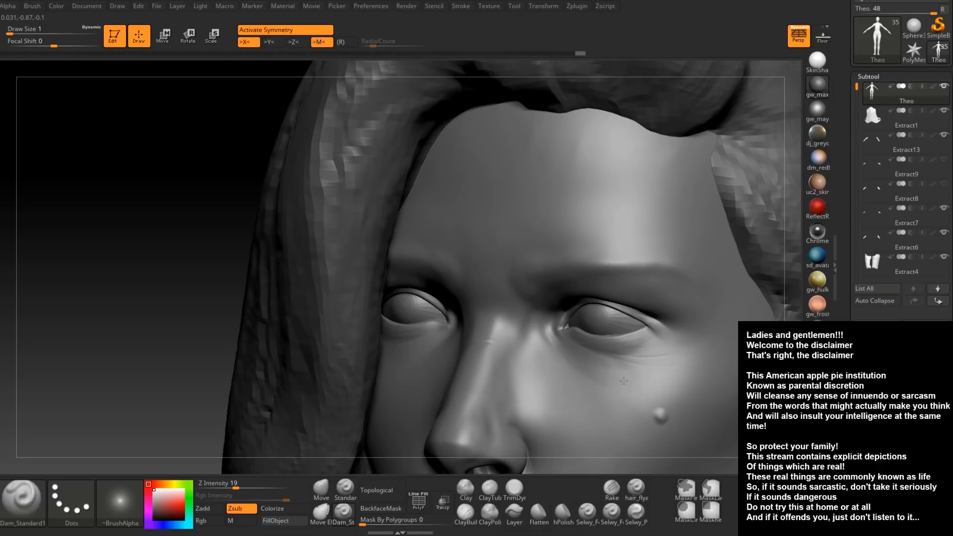
right_drag(644, 368, 649, 396)
key(shift)
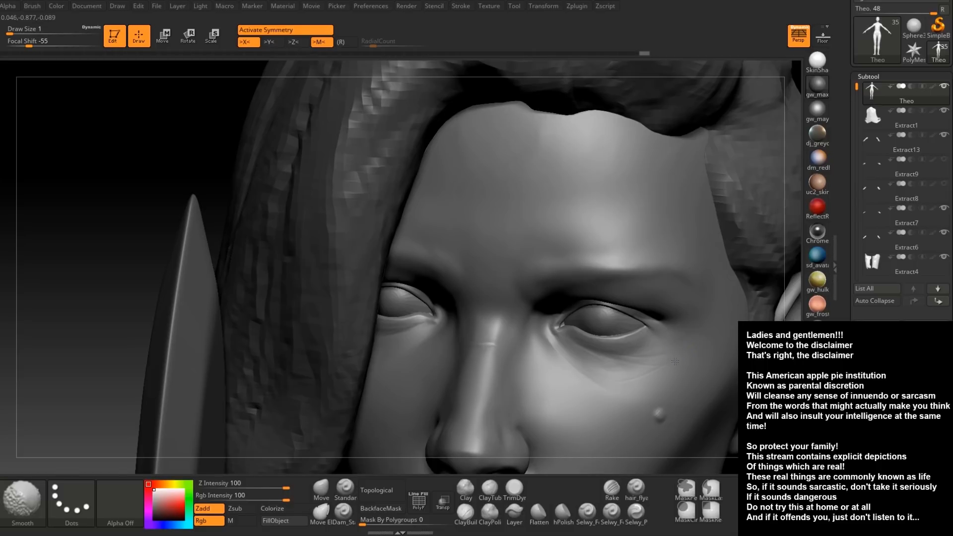
right_drag(666, 368, 651, 385)
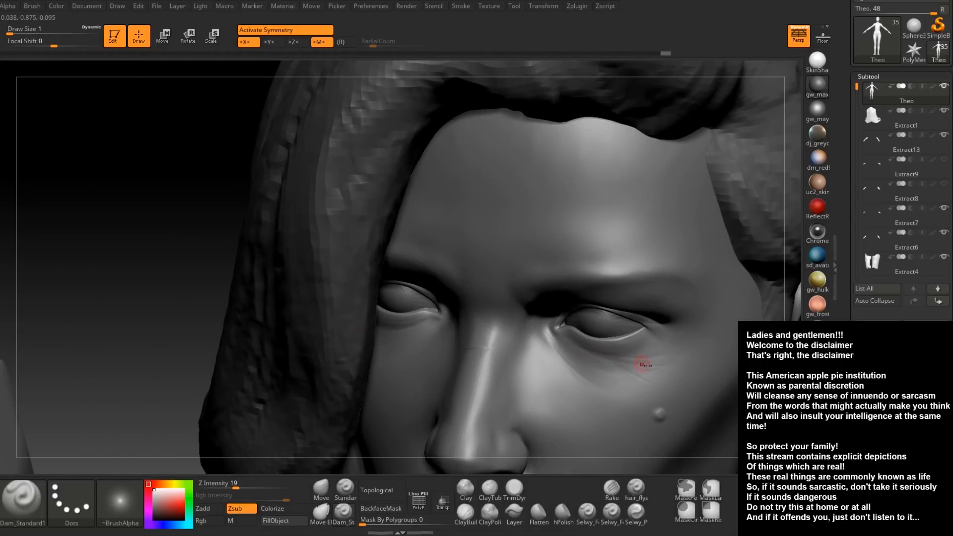
key(shift)
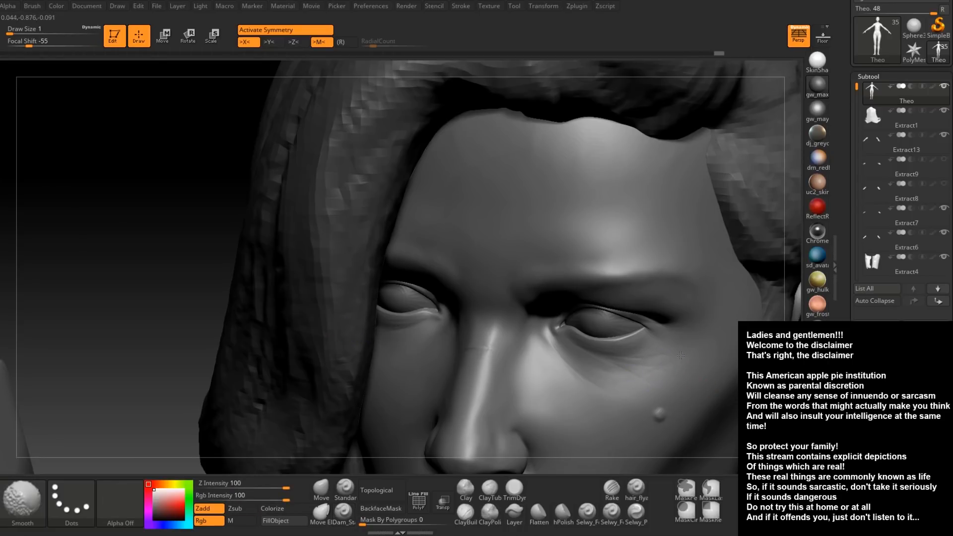
shift+drag(681, 355, 679, 358)
mouse_move(679, 359)
right_down()
mouse_move(670, 337)
mouse_move(645, 392)
mouse_move(600, 398)
right_up()
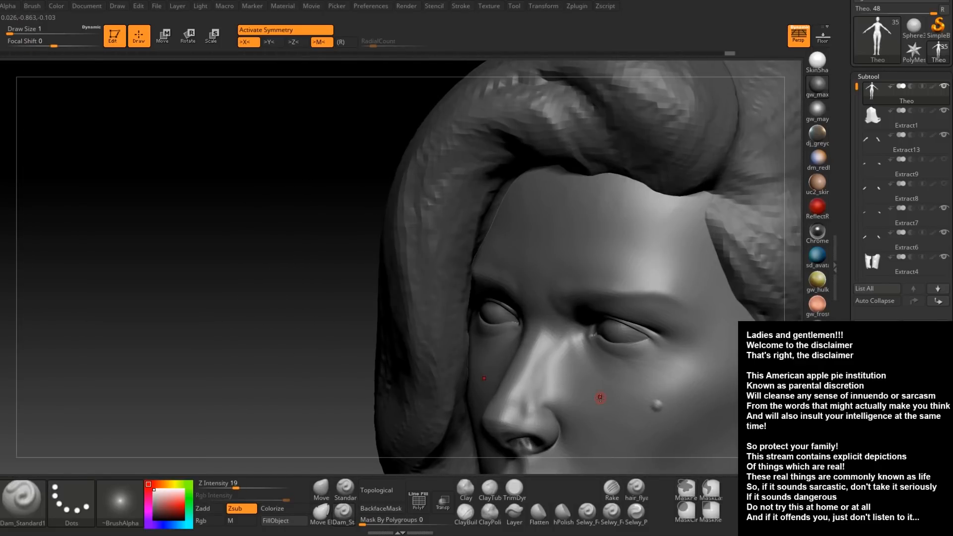
Try a crease from the nostril down past the mouth corner, and turn off symmetry
mouse_move(600, 397)
right_down()
mouse_move(681, 357)
mouse_move(599, 367)
mouse_move(630, 457)
right_up()
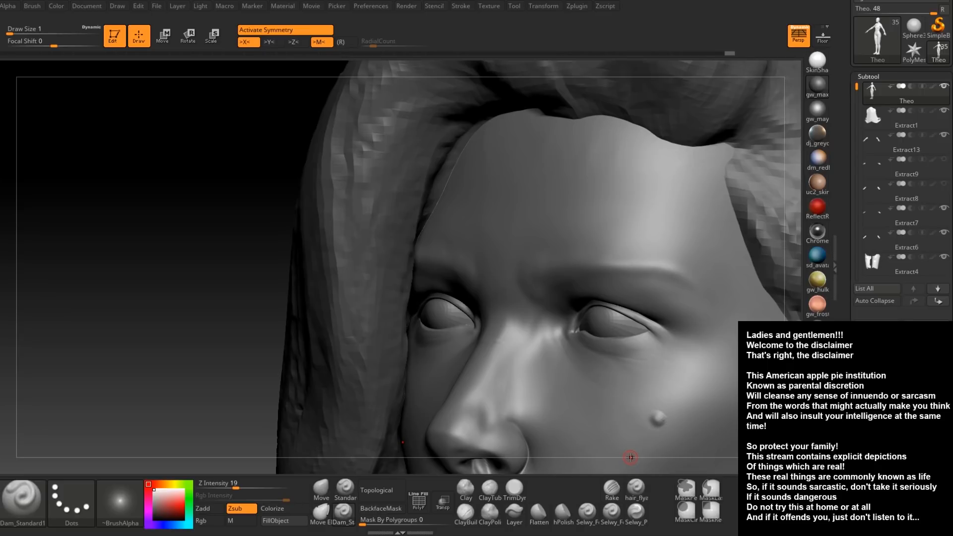
alt+drag(219, 320, 111, 184)
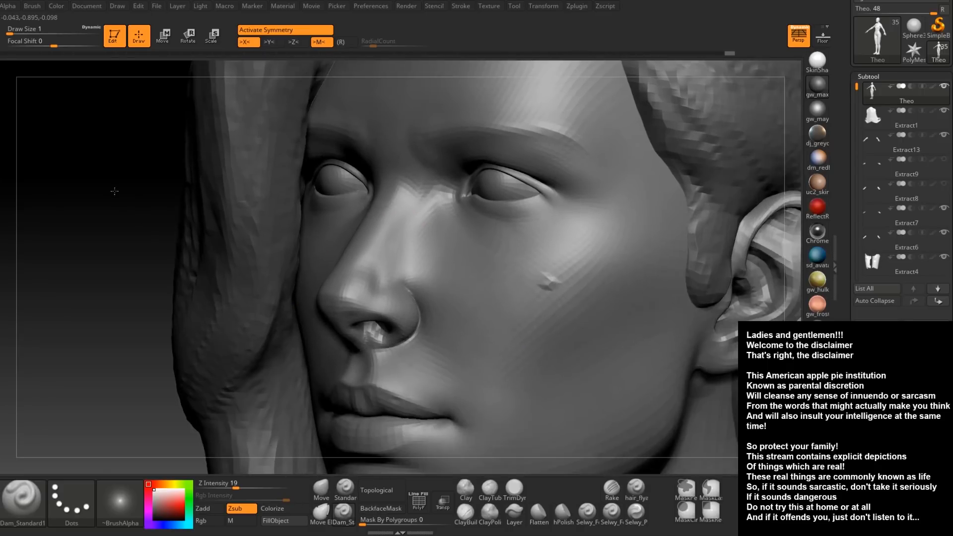
mouse_move(95, 238)
mouse_down()
mouse_move(78, 234)
mouse_move(166, 241)
mouse_up()
mouse_move(550, 349)
ctrl+right_down()
mouse_move(583, 331)
mouse_move(570, 314)
mouse_move(516, 313)
ctrl+right_up()
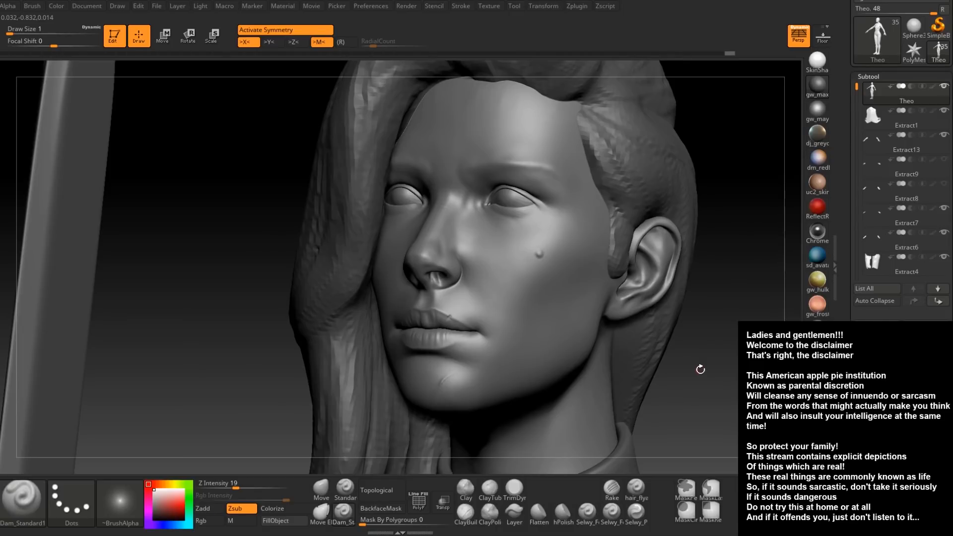
mouse_move(700, 369)
right_down()
mouse_move(502, 230)
mouse_move(417, 277)
right_up()
drag(410, 279, 360, 396)
key(x)
Carve a subtle smile line from the nostril toward the mouth corner on one side and smooth it
ctrl+right_drag(361, 396, 413, 267)
drag(414, 264, 386, 327)
right_drag(362, 347, 342, 350)
drag(413, 264, 379, 334)
right_drag(378, 334, 404, 313)
shift+drag(396, 299, 413, 278)
right_drag(413, 278, 355, 296)
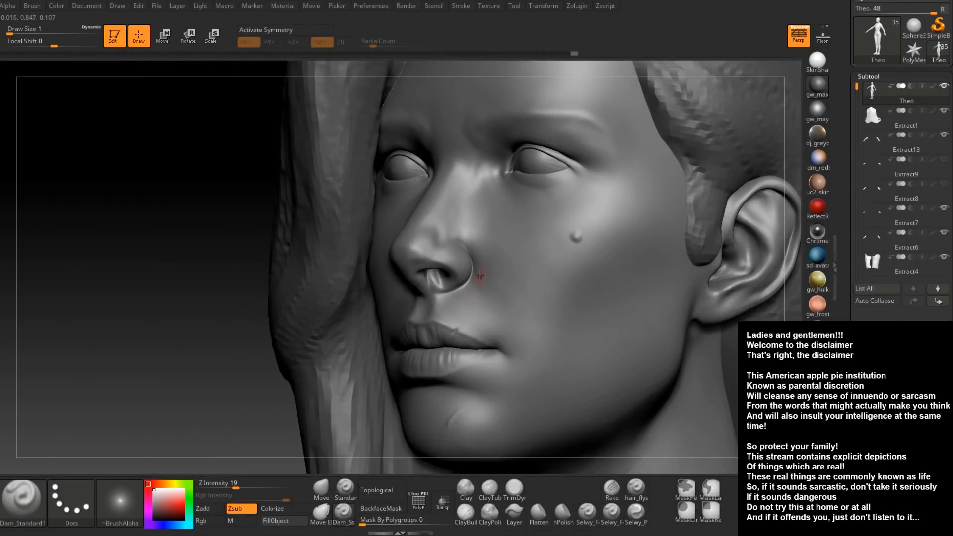
drag(470, 268, 502, 329)
shift+drag(482, 291, 502, 310)
mouse_move(504, 296)
right_down()
mouse_move(469, 273)
mouse_move(489, 269)
mouse_move(496, 348)
right_up()
Reshape the nostril wing with ClayBuildup, adding and carving back small amounts of volume
click(465, 513)
mouse_move(448, 249)
right_down()
mouse_move(440, 262)
mouse_move(444, 255)
right_up()
key(space)
mouse_move(446, 256)
mouse_down()
mouse_move(459, 235)
mouse_move(446, 244)
mouse_move(453, 225)
mouse_move(447, 240)
mouse_up()
key(shift)
mouse_move(427, 244)
right_down()
mouse_move(484, 250)
mouse_move(449, 249)
mouse_move(450, 258)
right_up()
alt+drag(449, 257, 463, 245)
Build up the side of the nose above the opposite nostril with ClayBuildup at draw size 3
right_drag(463, 242, 445, 246)
key(space)
mouse_move(444, 246)
mouse_down()
mouse_move(446, 232)
mouse_move(430, 227)
mouse_move(444, 263)
mouse_move(434, 252)
mouse_move(440, 225)
mouse_move(444, 244)
mouse_move(436, 233)
mouse_move(450, 218)
mouse_move(436, 254)
mouse_up()
mouse_move(436, 255)
right_down()
mouse_move(474, 258)
mouse_move(392, 219)
right_up()
mouse_move(374, 217)
mouse_down()
mouse_move(388, 203)
mouse_move(385, 230)
mouse_move(389, 207)
mouse_up()
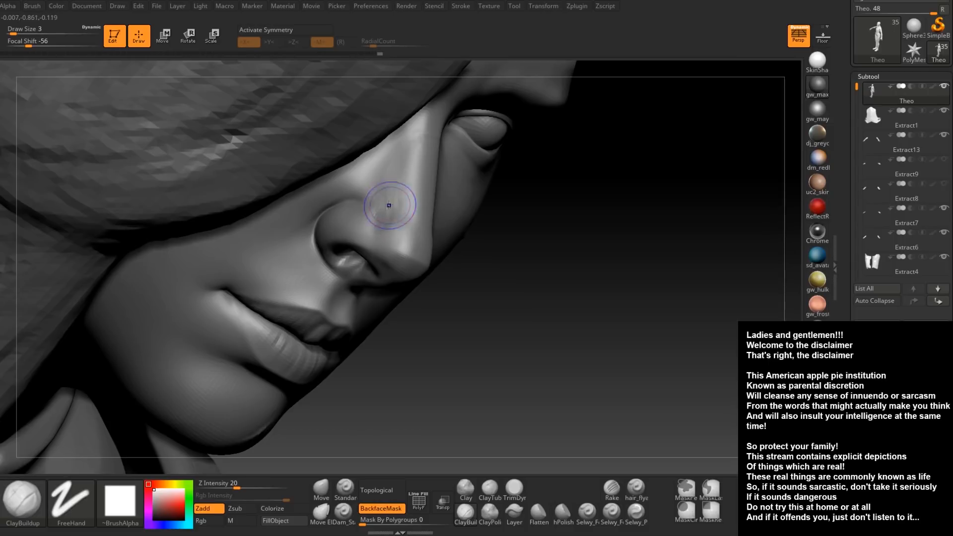
key(shift)
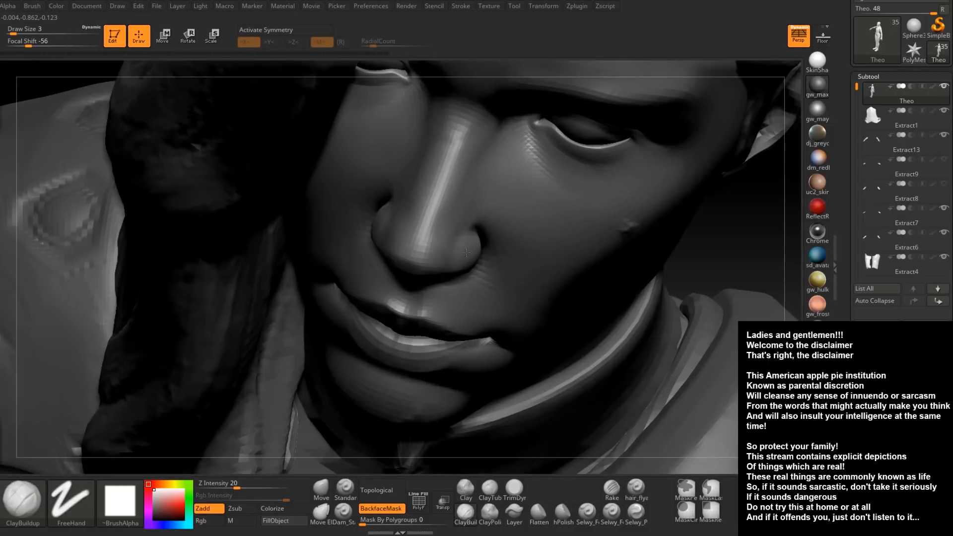
Build up a diagonal fold on the side of the neck below the jaw with ClayBuildup at draw size 2
ctrl+right_drag(466, 253, 466, 232)
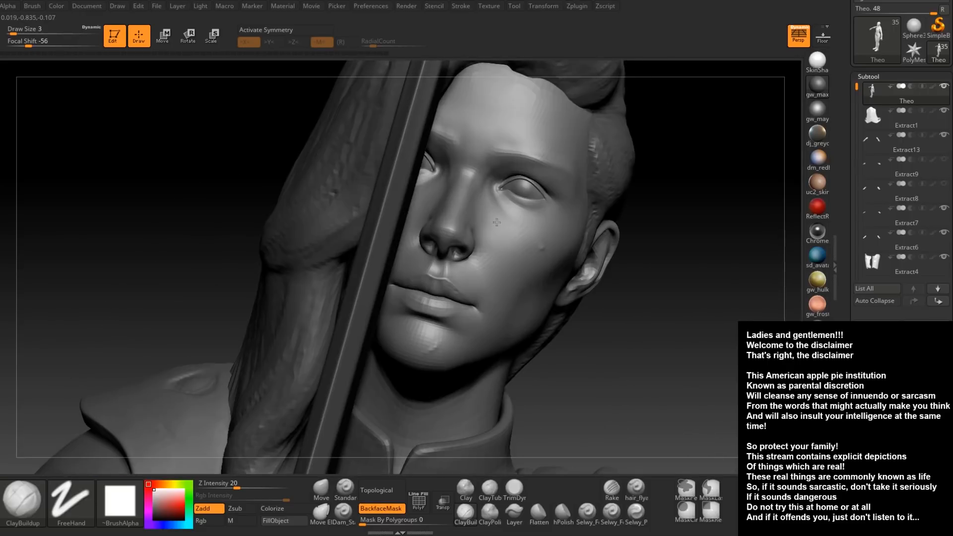
mouse_move(496, 268)
right_down()
mouse_move(534, 279)
mouse_move(507, 289)
right_up()
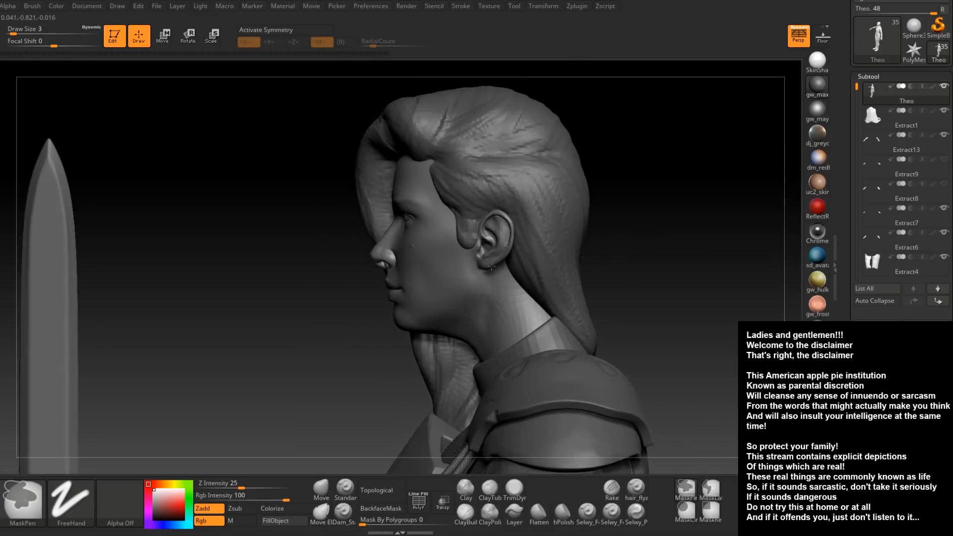
mouse_move(499, 303)
right_down()
mouse_move(493, 317)
mouse_move(481, 313)
mouse_move(474, 266)
mouse_move(493, 234)
right_up()
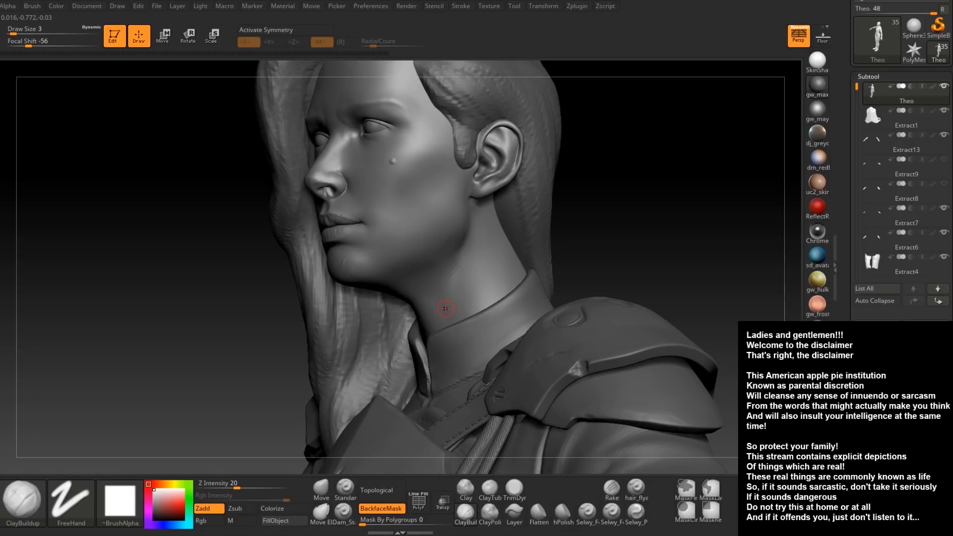
ctrl+right_drag(447, 292, 465, 318)
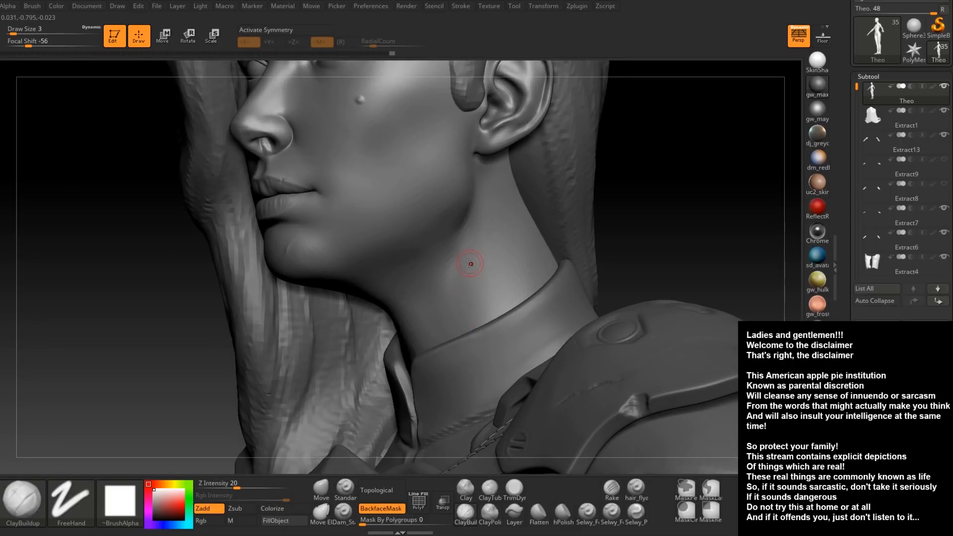
drag(457, 262, 445, 276)
right_drag(445, 276, 451, 273)
key(space)
drag(453, 272, 480, 244)
right_drag(480, 244, 484, 244)
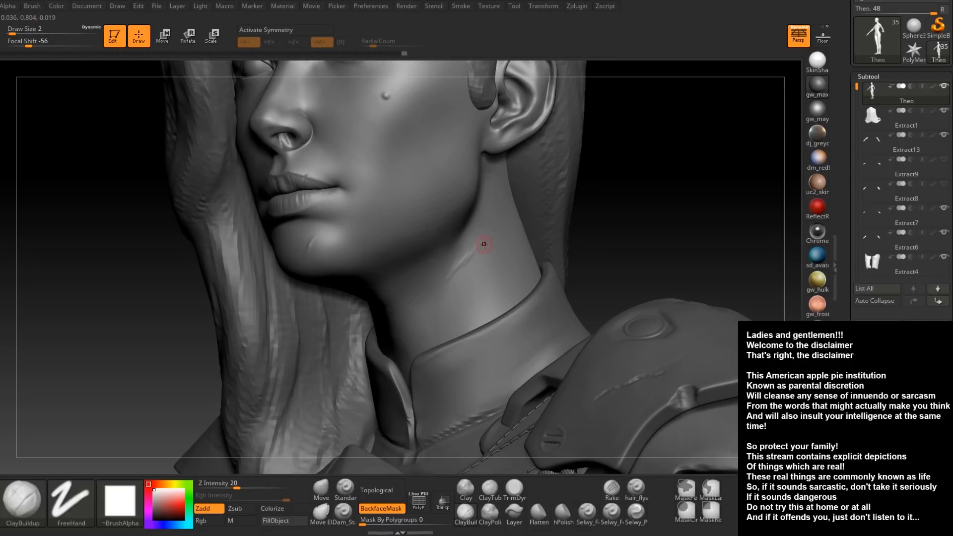
Reinforce and smooth the diagonal neck fold, and sharpen its crease with the Dam_Standard brush
drag(443, 280, 483, 243)
drag(443, 278, 437, 283)
right_drag(436, 283, 438, 288)
mouse_move(438, 276)
shift+mouse_down()
mouse_move(487, 238)
mouse_move(487, 252)
shift+mouse_up()
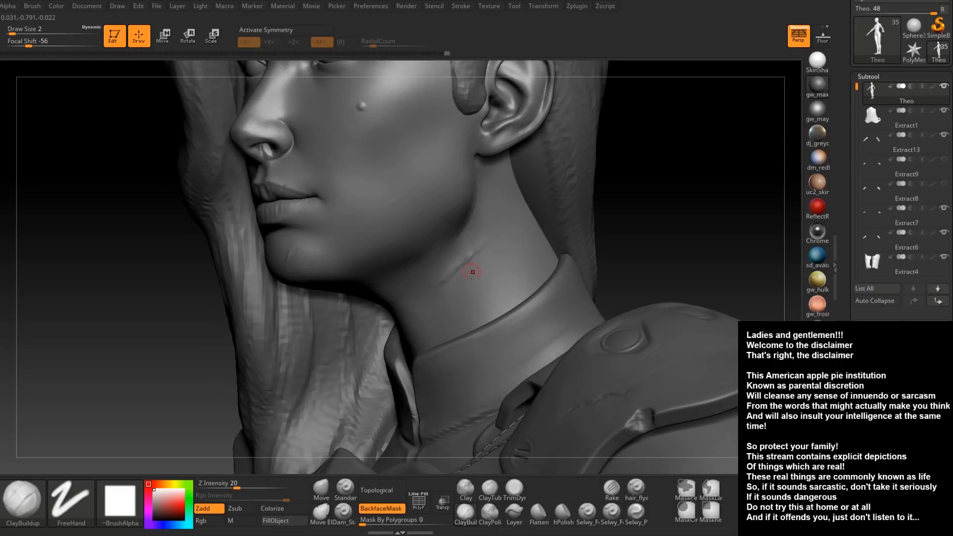
click(343, 513)
drag(468, 255, 432, 287)
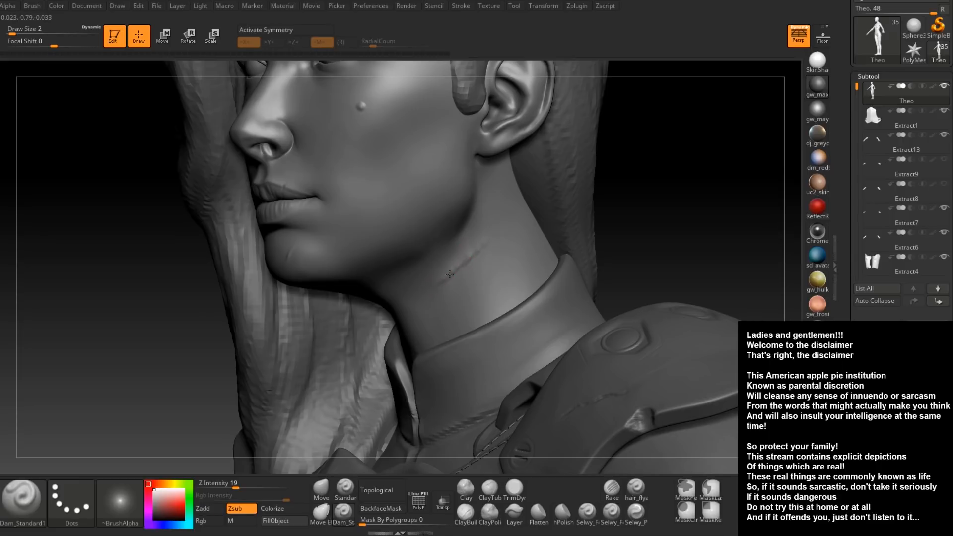
drag(491, 234, 446, 279)
Turn symmetry back on and carve a crease at the inner end of the eyebrows with Dam_Standard
drag(638, 207, 460, 215)
alt+right_drag(460, 214, 454, 304)
right_drag(362, 278, 429, 209)
mouse_move(352, 140)
alt+right_down()
mouse_move(356, 235)
mouse_move(351, 212)
alt+right_up()
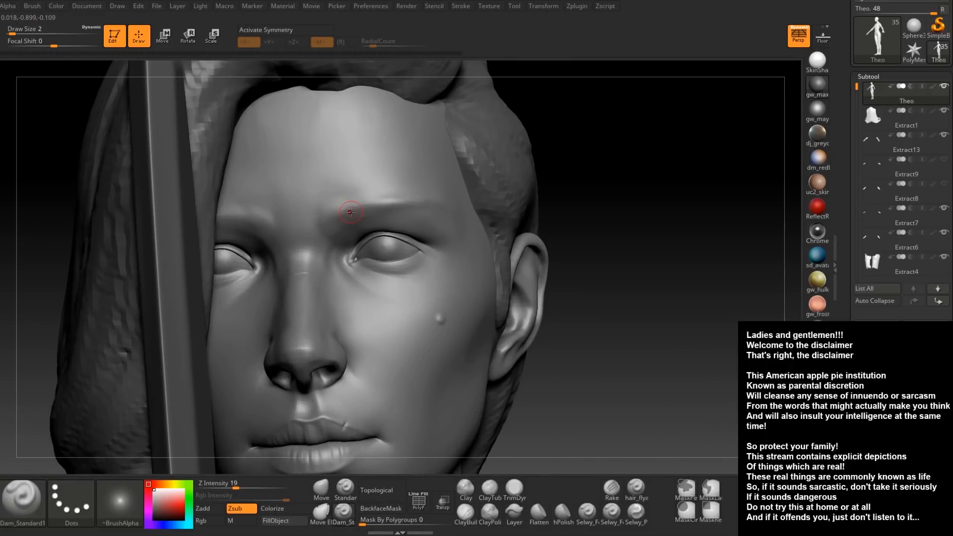
key(x)
right_drag(352, 251, 340, 229)
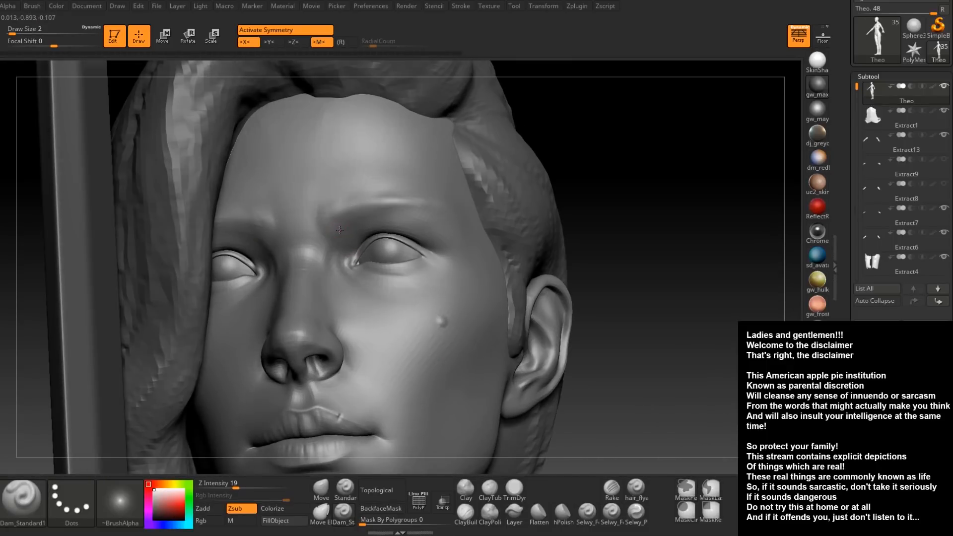
right_click(340, 229)
drag(340, 232, 323, 227)
Build up the inner brows with ClayBuildup at draw size 2 and smooth the added volume
click(495, 502)
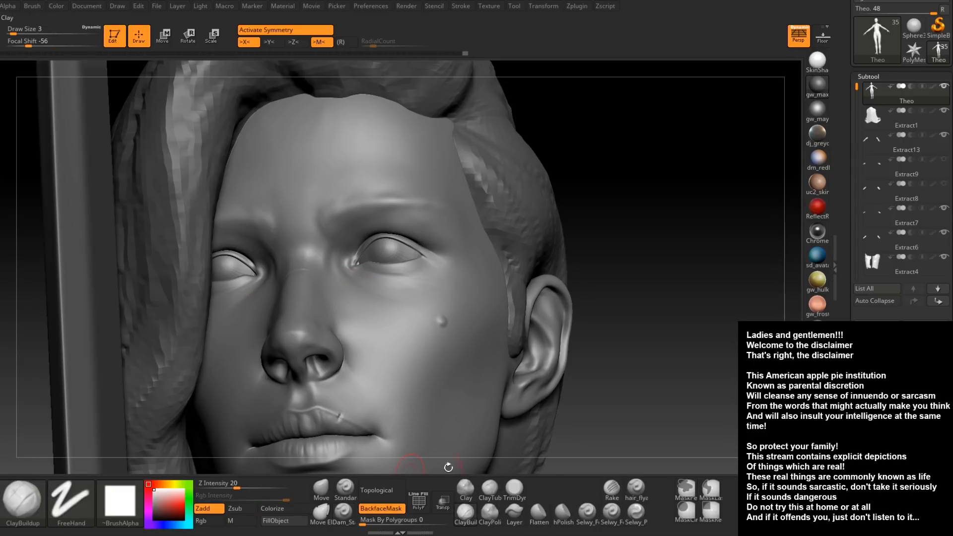
drag(319, 219, 318, 212)
right_drag(319, 215, 337, 232)
key(space)
drag(338, 231, 340, 231)
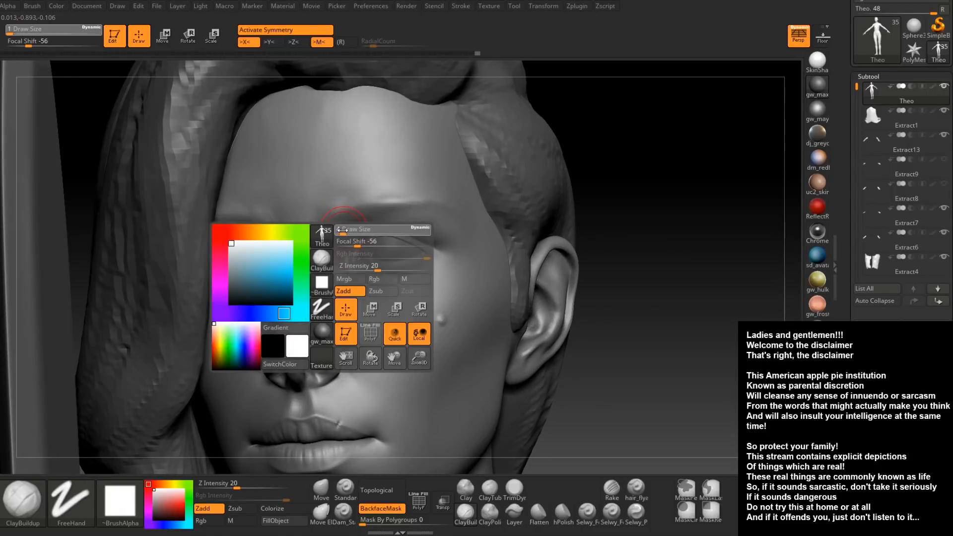
right_drag(331, 222, 343, 234)
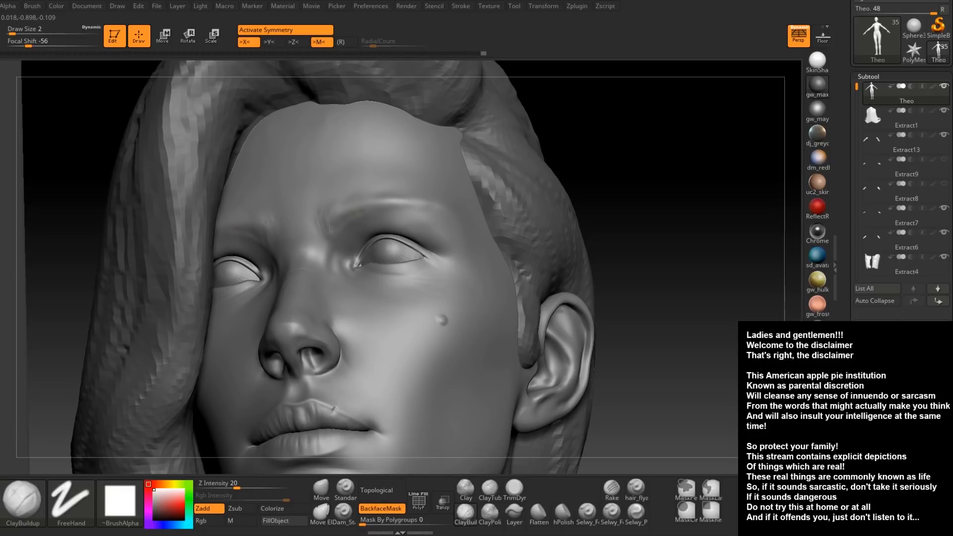
drag(318, 227, 322, 238)
right_drag(323, 240, 329, 248)
shift+drag(323, 223, 323, 210)
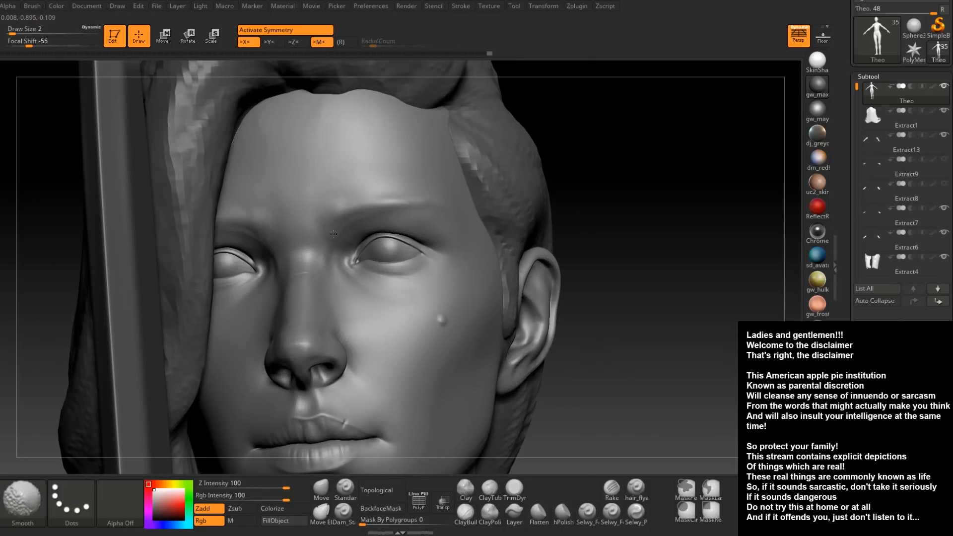
Add broader volume above the inner brows with ClayBuildup at draw size 5
right_drag(323, 225, 326, 241)
key(space)
click(343, 209)
key(shift)
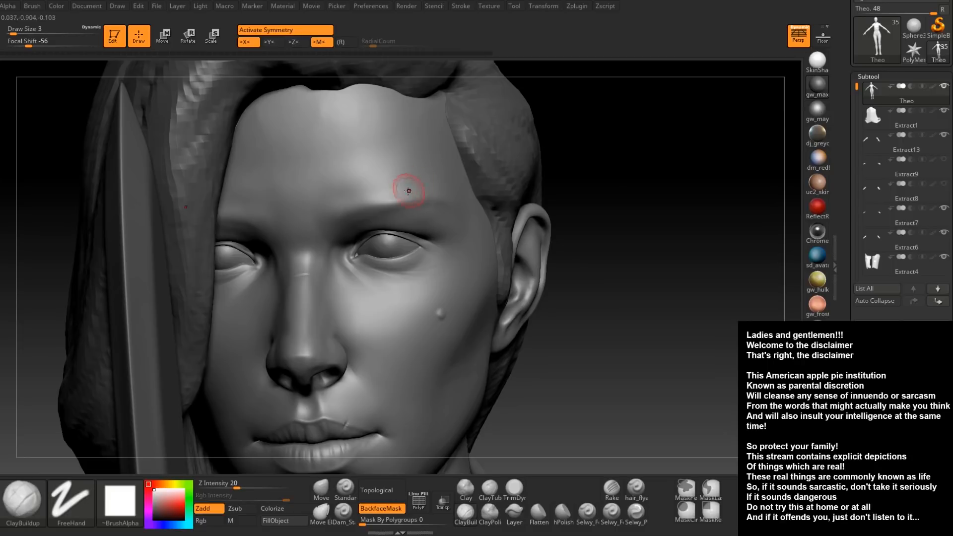
key(space)
drag(354, 201, 400, 196)
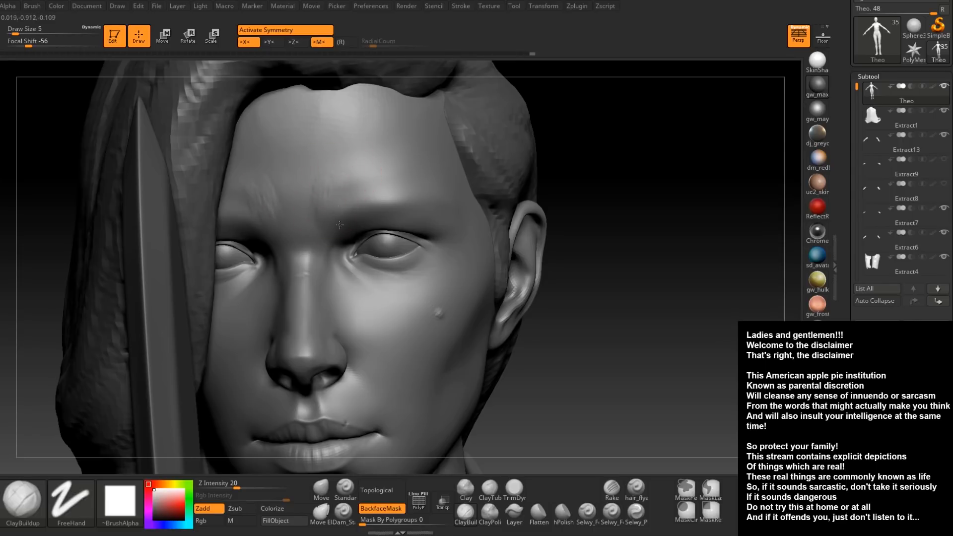
right_drag(339, 225, 366, 237)
drag(363, 176, 364, 184)
Smooth the built-up area above the brows into the lower forehead
right_drag(370, 189, 334, 182)
mouse_move(338, 185)
shift+mouse_down()
mouse_move(344, 193)
mouse_move(389, 190)
shift+mouse_up()
right_drag(392, 189, 358, 181)
mouse_move(348, 201)
shift+mouse_down()
mouse_move(342, 211)
mouse_move(318, 198)
mouse_move(343, 184)
shift+mouse_up()
right_drag(318, 189, 335, 208)
shift+drag(329, 208, 343, 186)
right_drag(337, 225, 268, 224)
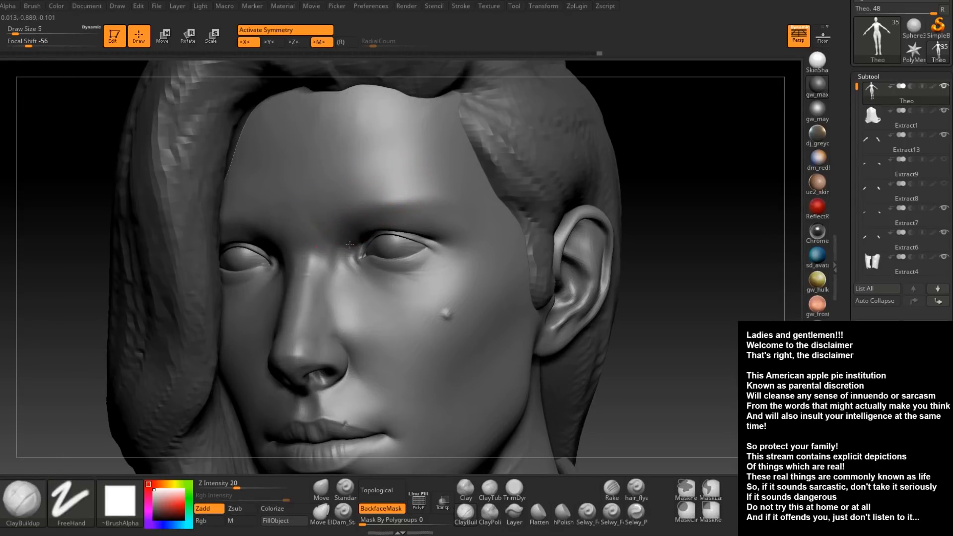
Inspect the brows and forehead from the front and the side, both close up and from farther away
right_drag(400, 194, 336, 195)
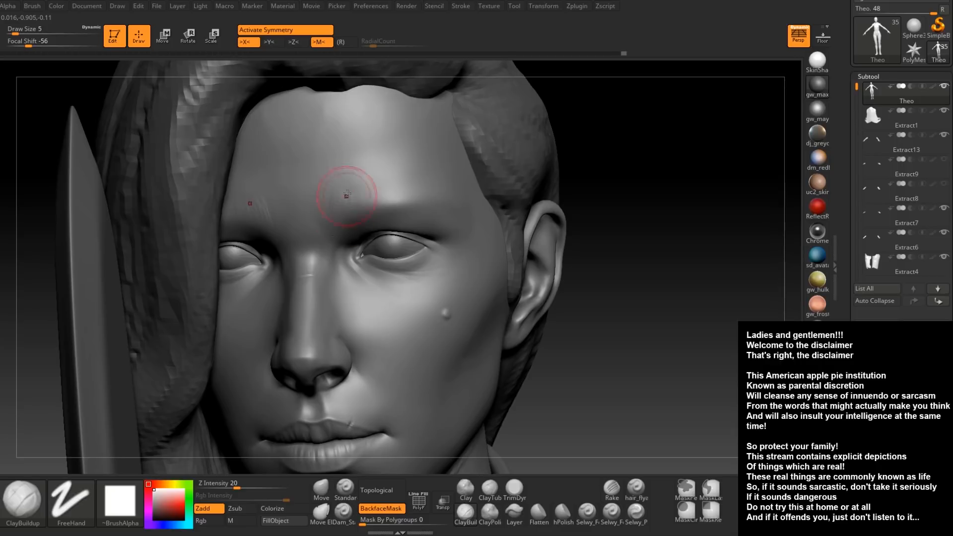
mouse_move(370, 183)
right_down()
mouse_move(385, 217)
mouse_move(368, 186)
mouse_move(386, 199)
right_up()
ctrl+right_drag(460, 170, 467, 123)
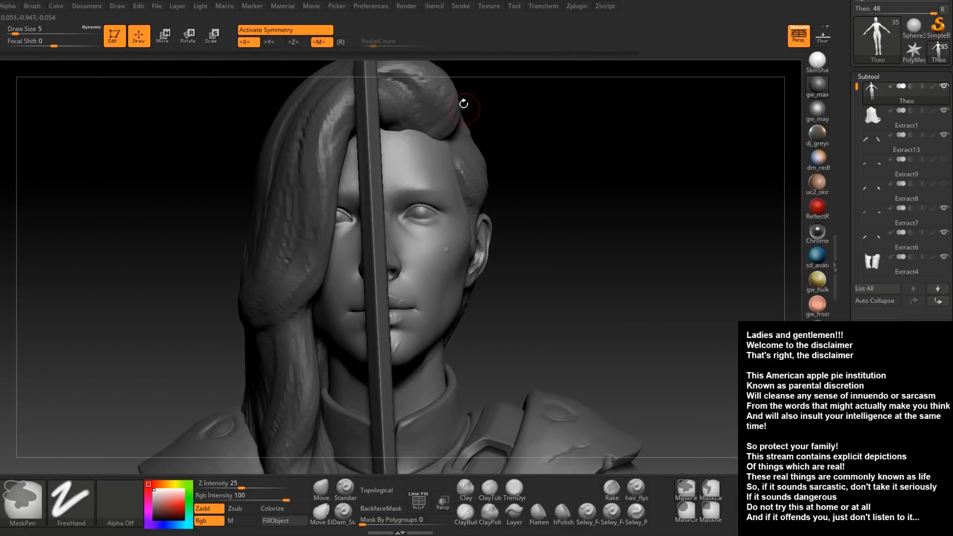
right_drag(521, 204, 469, 181)
ctrl+right_click(466, 179)
drag(465, 179, 472, 177)
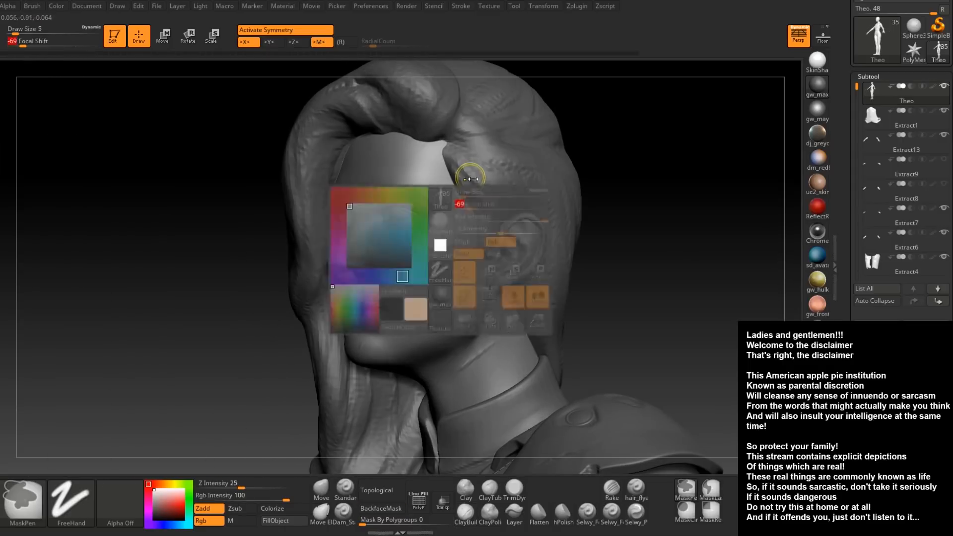
right_drag(472, 177, 475, 188)
right_click(475, 190)
drag(474, 195, 479, 195)
mouse_move(431, 202)
right_down()
mouse_move(476, 196)
mouse_move(466, 230)
right_up()
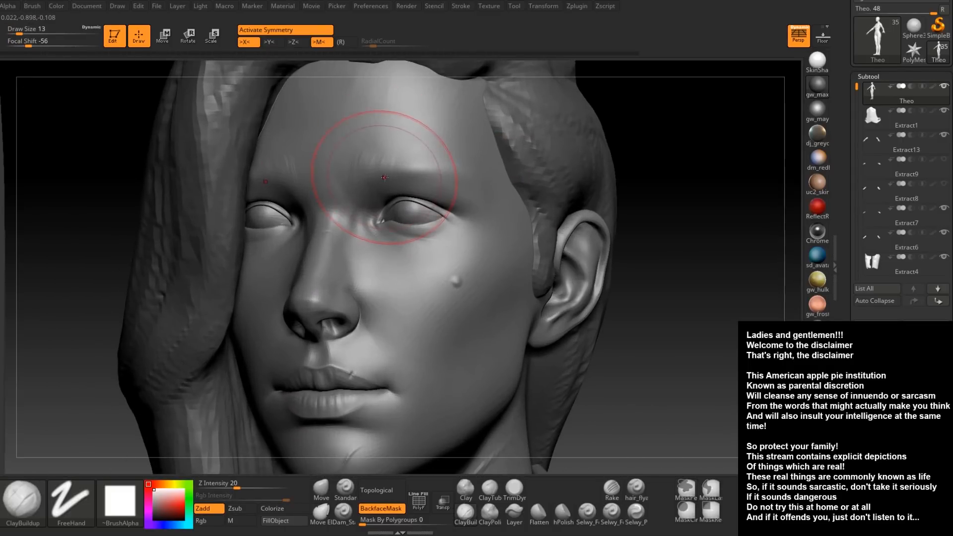
Smooth the strokes above the inner brows at draw size 7, refining the brow area at draw size 3
right_click(384, 178)
drag(384, 177, 379, 177)
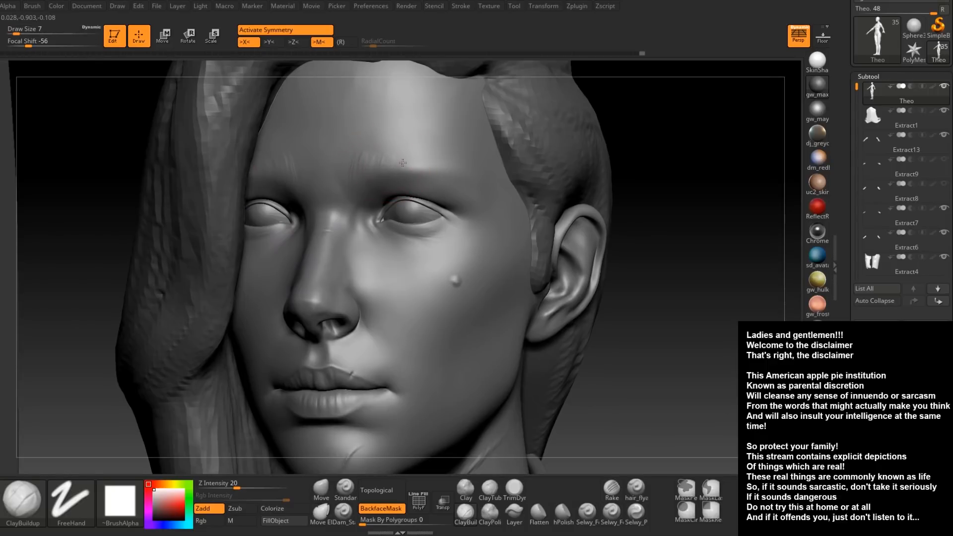
key(shift)
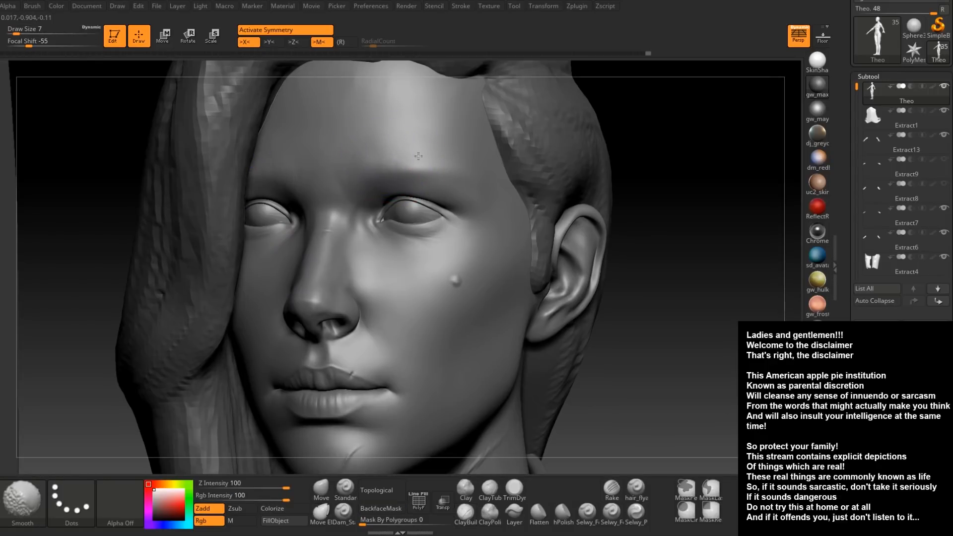
right_click(383, 178)
drag(383, 178, 380, 179)
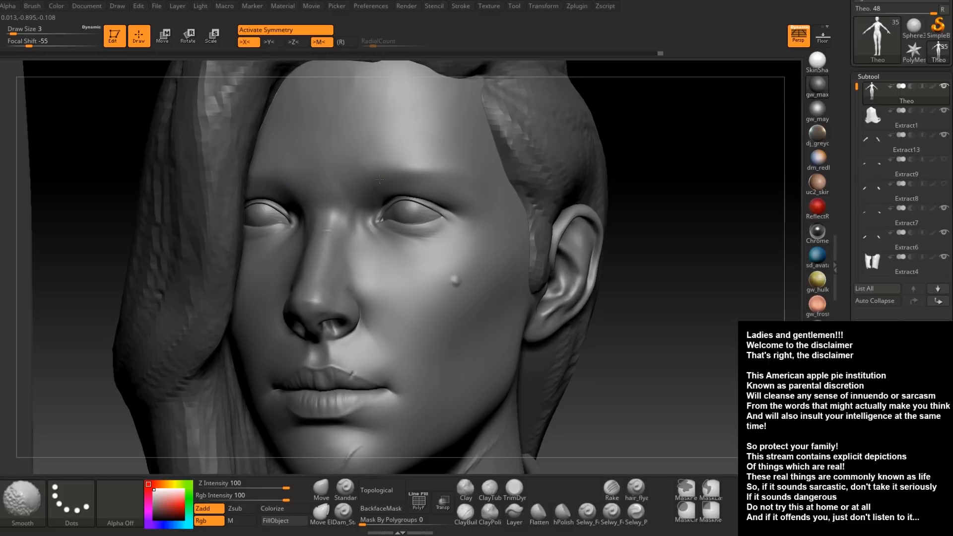
Add ClayBuildup volume at draw size 5 to the forehead between the brows and smooth it toward the hairline
mouse_move(328, 185)
right_down()
mouse_move(370, 184)
mouse_move(378, 151)
mouse_move(360, 176)
right_up()
right_click(360, 176)
drag(359, 175, 362, 176)
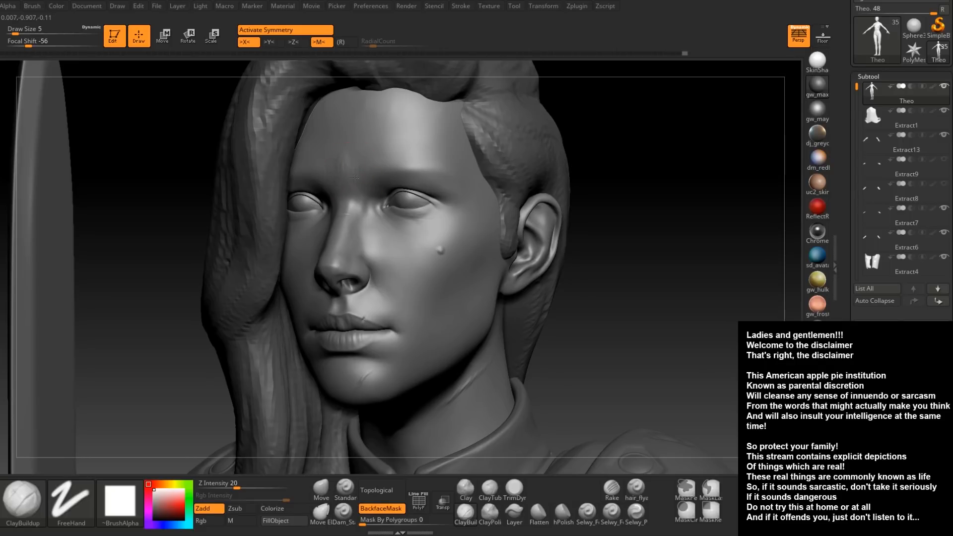
key(shift)
mouse_move(354, 161)
shift+mouse_down()
mouse_move(354, 144)
mouse_move(347, 165)
shift+mouse_up()
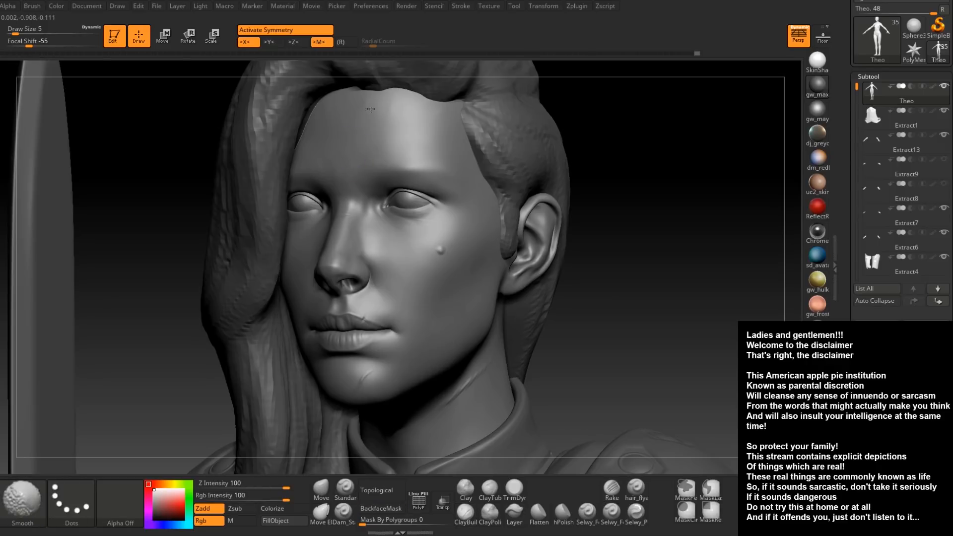
shift+drag(370, 110, 383, 108)
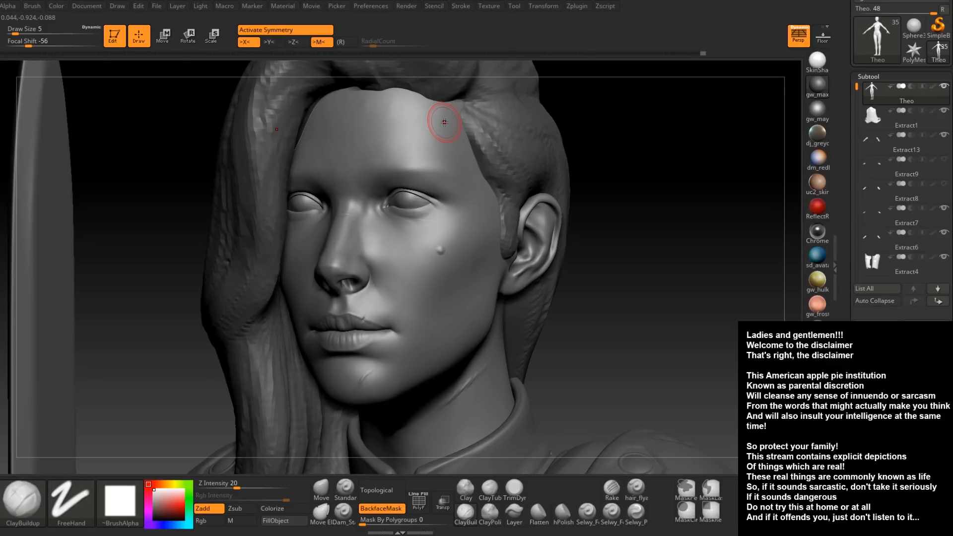
Save the project and review the character's whole upper body
mouse_move(417, 231)
ctrl+right_down()
mouse_move(412, 208)
mouse_move(425, 259)
mouse_move(437, 253)
mouse_move(464, 269)
mouse_move(433, 247)
mouse_move(426, 291)
mouse_move(404, 288)
mouse_move(445, 288)
mouse_move(336, 381)
ctrl+right_up()
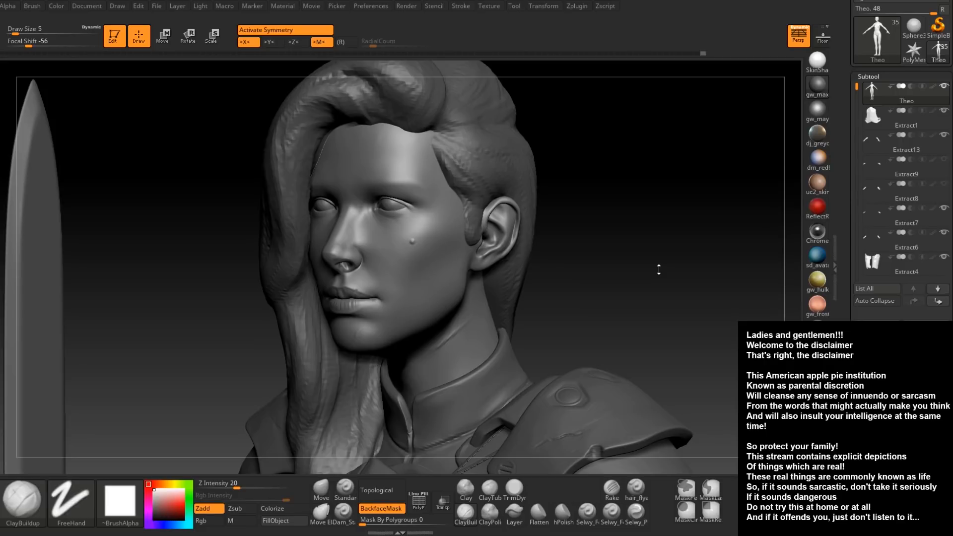
key(ctrl+s)
right_drag(585, 261, 579, 214)
mouse_move(490, 272)
ctrl+right_down()
mouse_move(441, 270)
mouse_move(478, 301)
mouse_move(502, 291)
mouse_move(496, 326)
mouse_move(457, 204)
mouse_move(479, 263)
mouse_move(493, 267)
ctrl+right_up()
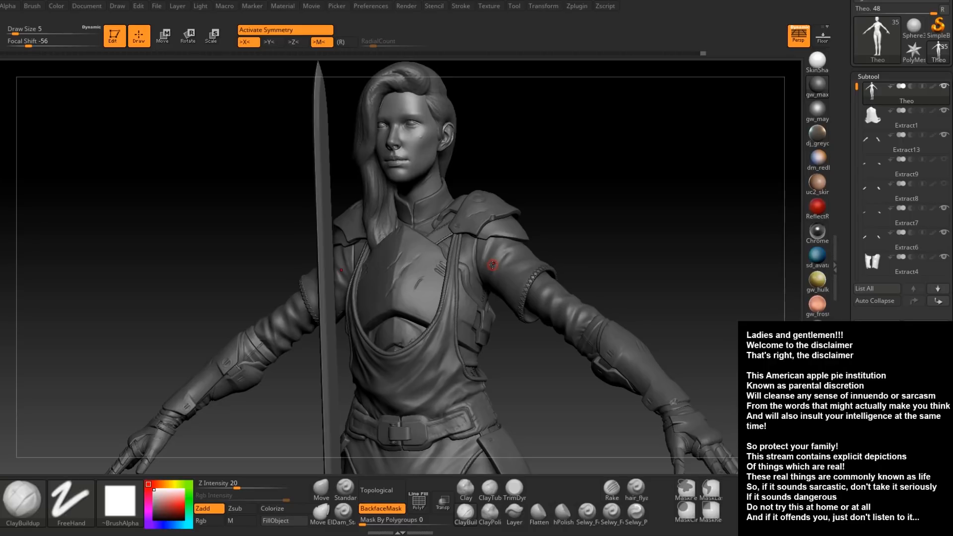
Make the shirt the active subtool and bring the collar and shoulders into focus
right_drag(385, 232, 404, 414)
right_drag(395, 325, 387, 282)
alt+click(395, 309)
ctrl+right_drag(539, 249, 538, 221)
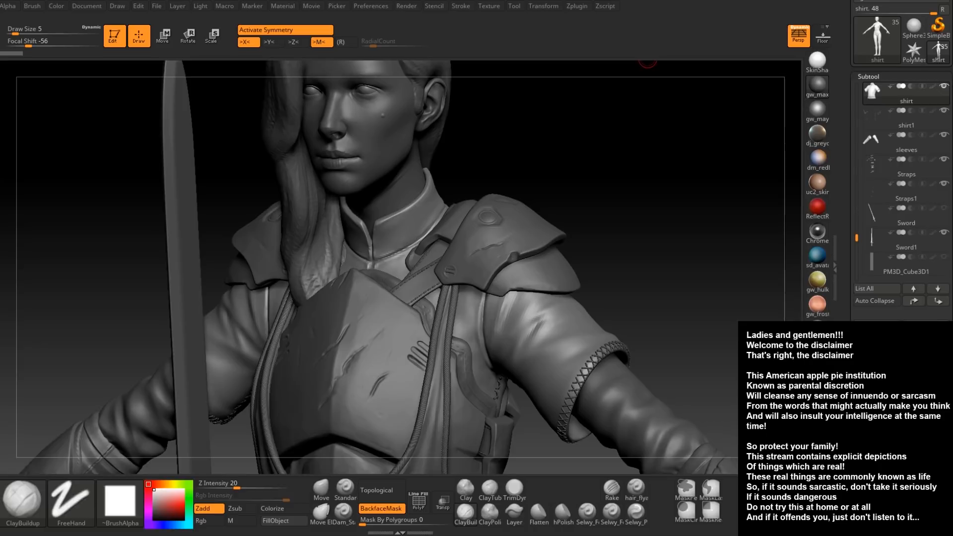
Switch to the Insert Stitch02 brush and duplicate the shirt subtool
mouse_move(552, 174)
right_down()
mouse_move(517, 168)
mouse_move(529, 183)
mouse_move(527, 165)
right_up()
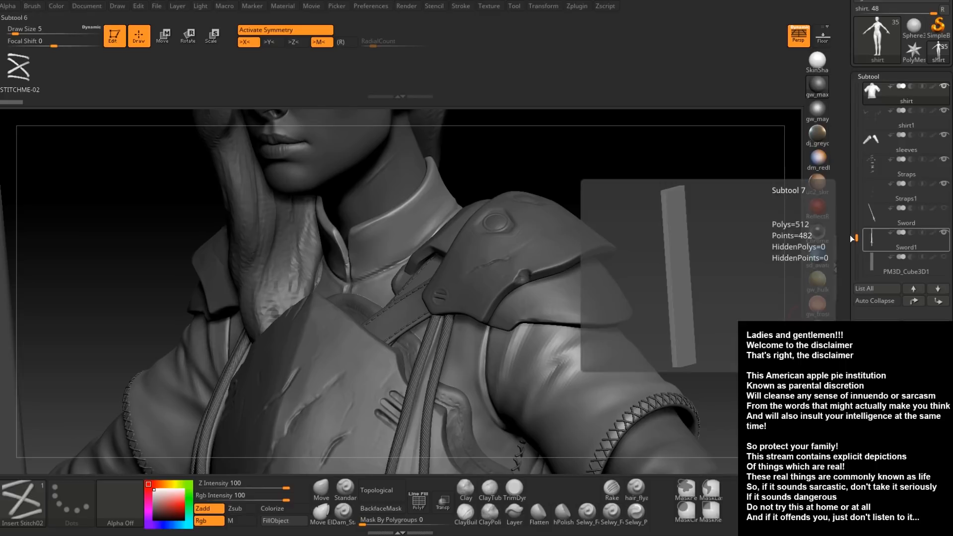
click(876, 365)
right_drag(544, 179, 559, 164)
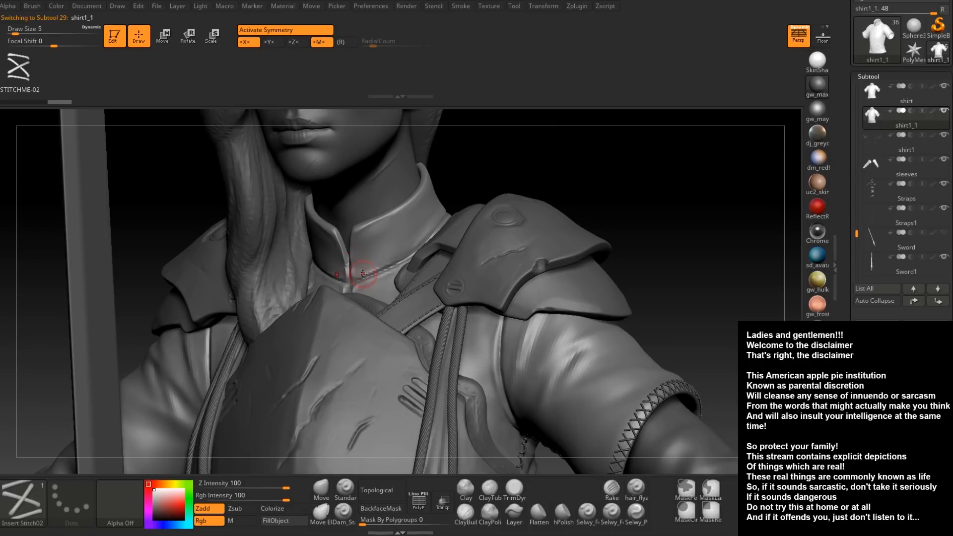
Turn off symmetry and delete the lower subdivision levels of the shirt copy
key(x)
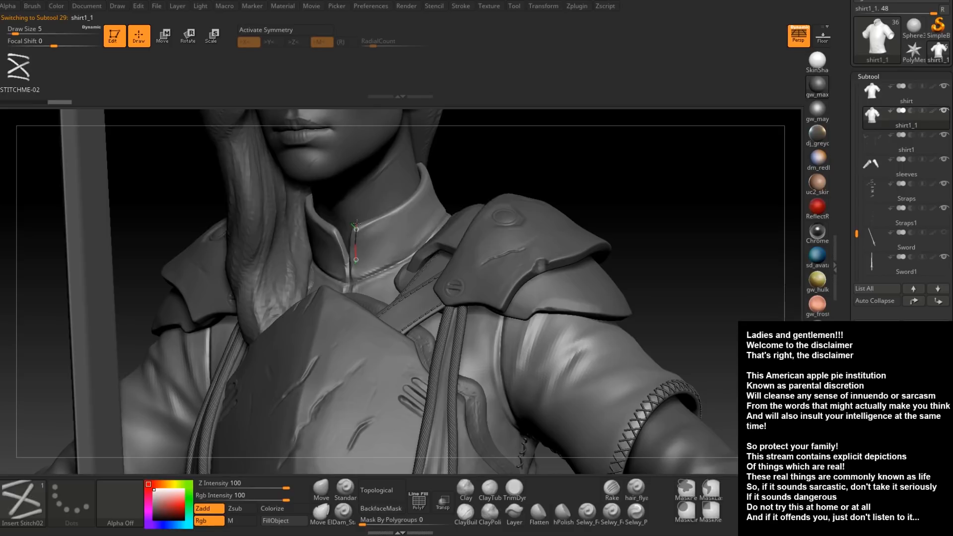
drag(356, 226, 363, 260)
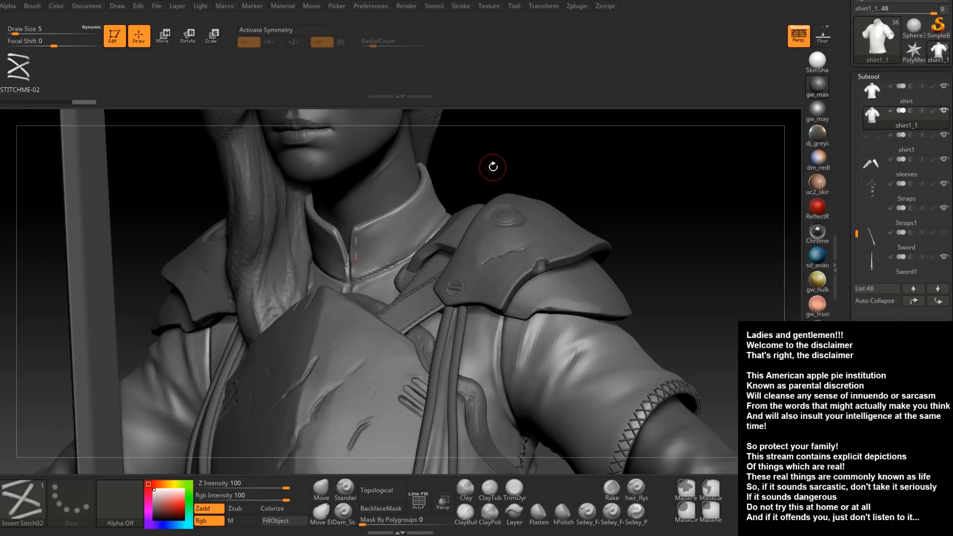
key(ctrl+z)
click(872, 492)
click(871, 124)
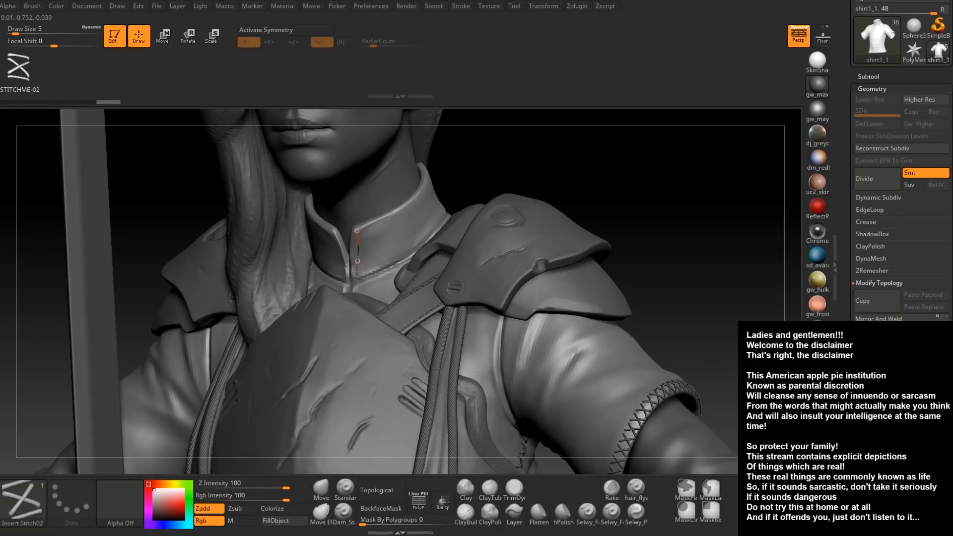
Draw a line of stitches down the collar's front edge and pull the curve down to the collar's base
drag(357, 283, 357, 283)
drag(468, 187, 463, 193)
ctrl+right_drag(463, 194, 470, 258)
ctrl+drag(506, 164, 519, 179)
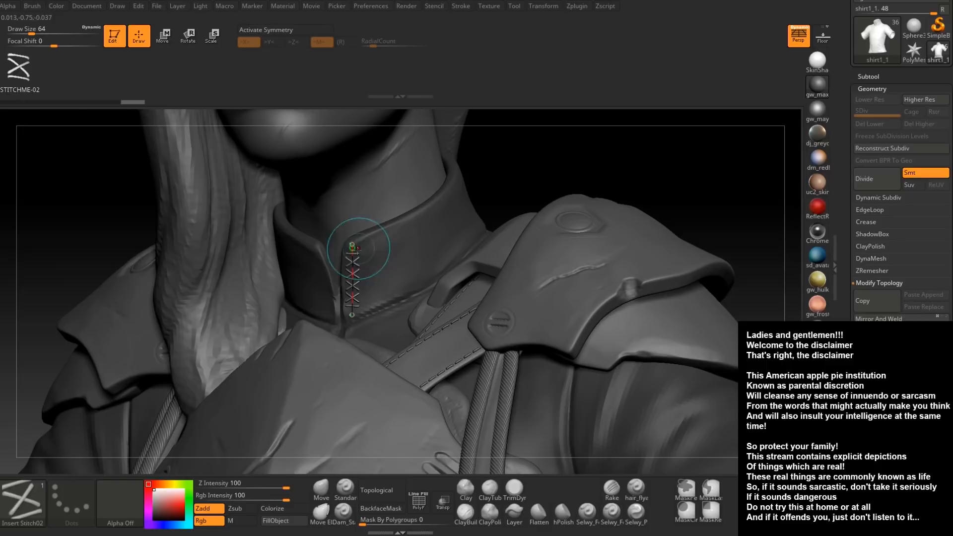
drag(351, 318, 351, 335)
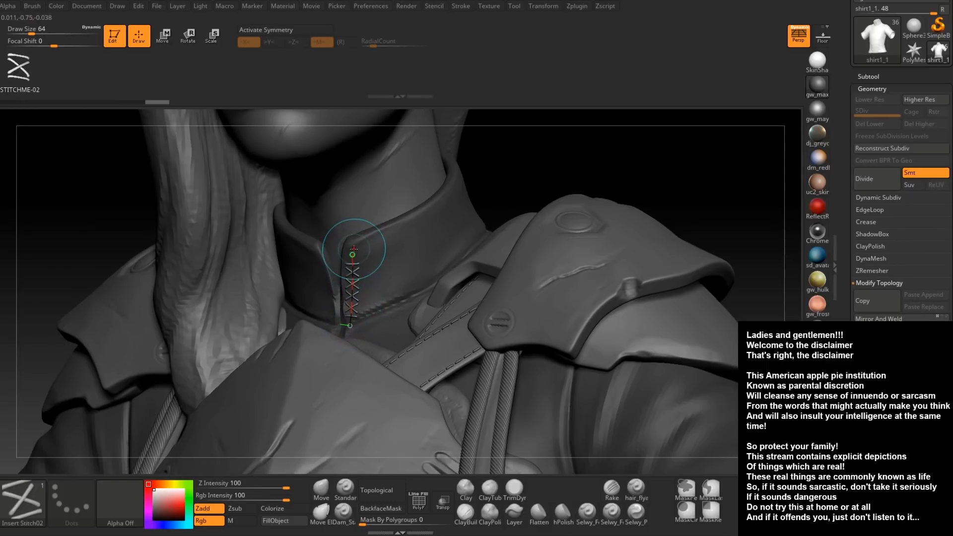
Extend the stitch curve from the collar's front corner along its upper edge and even out the stitches
drag(353, 242, 363, 235)
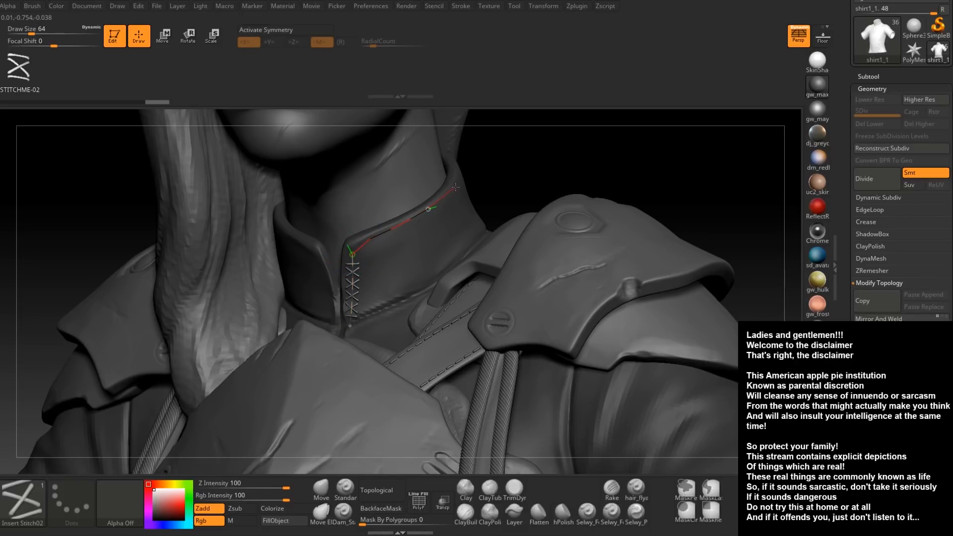
drag(455, 187, 457, 186)
drag(516, 174, 501, 172)
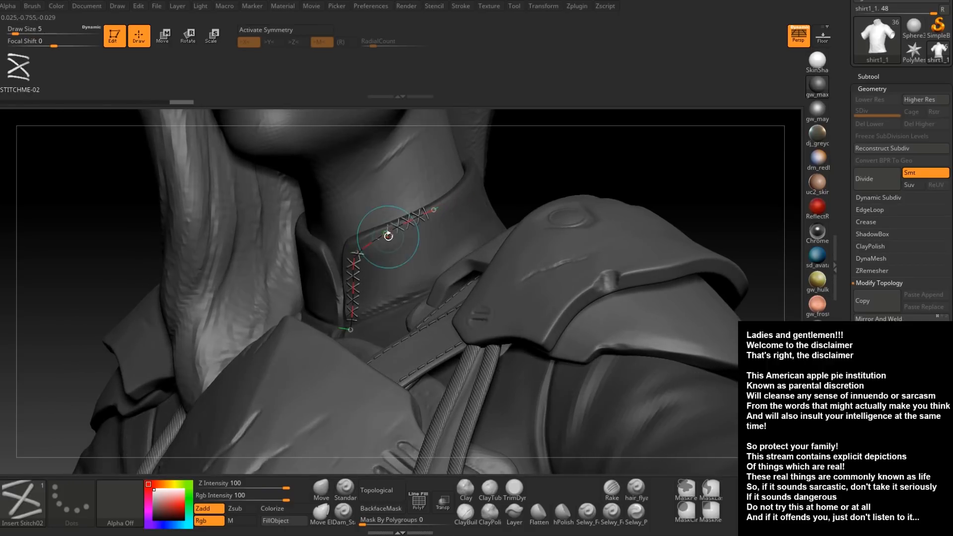
drag(372, 240, 367, 240)
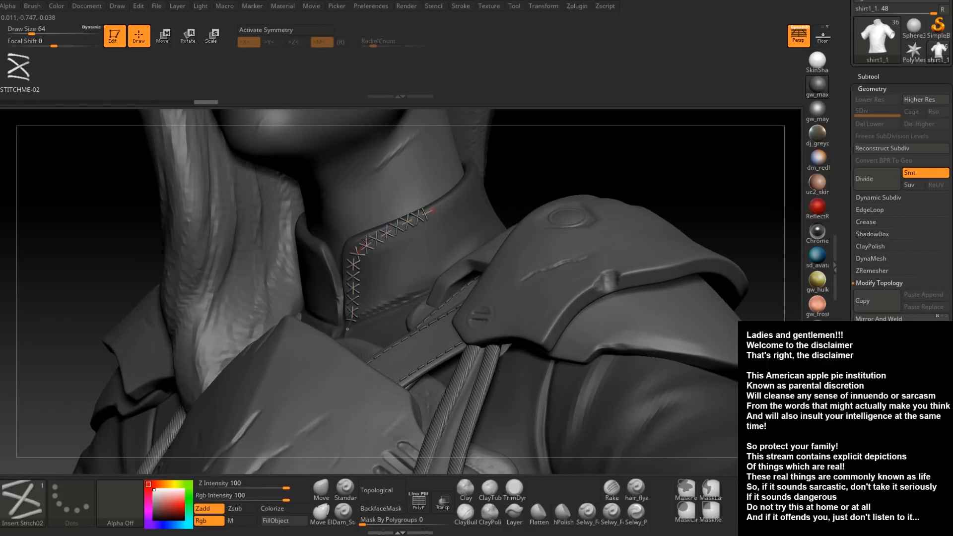
Fine-tune the stitch curve around the collar's front corner, undoing the unwanted adjustments
click(368, 248)
key(ctrl+z)
click(366, 239)
key(ctrl+z)
drag(363, 241, 362, 242)
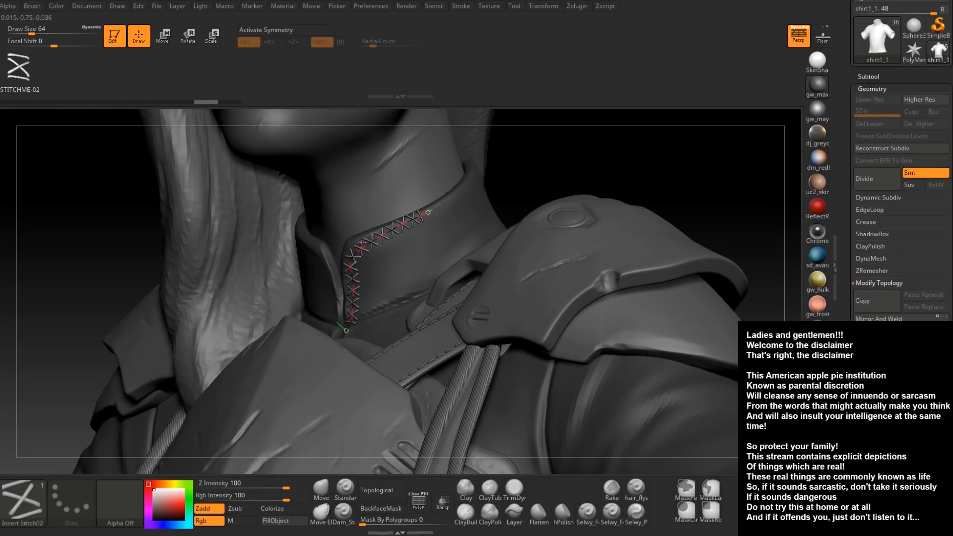
click(356, 318)
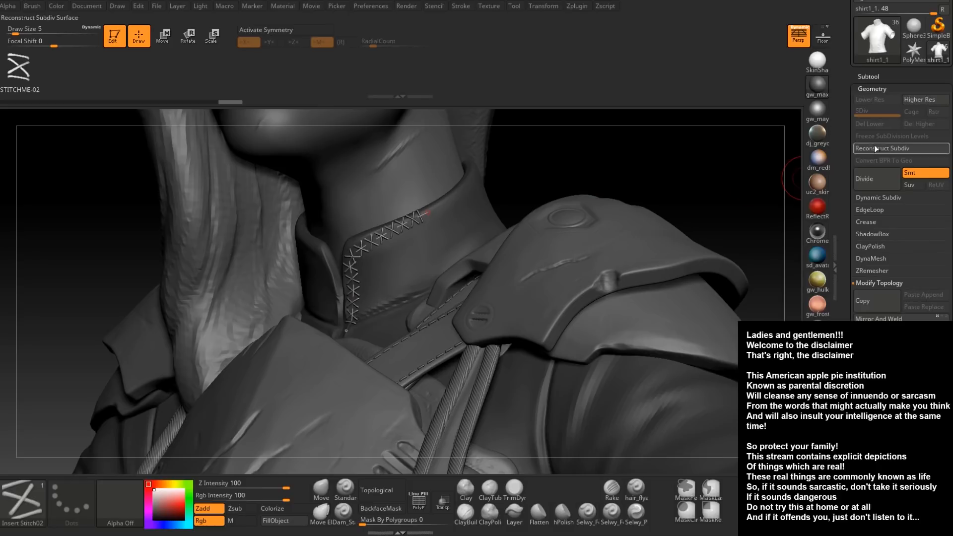
Hide the long hair subtool to expose the front of the collar
click(865, 76)
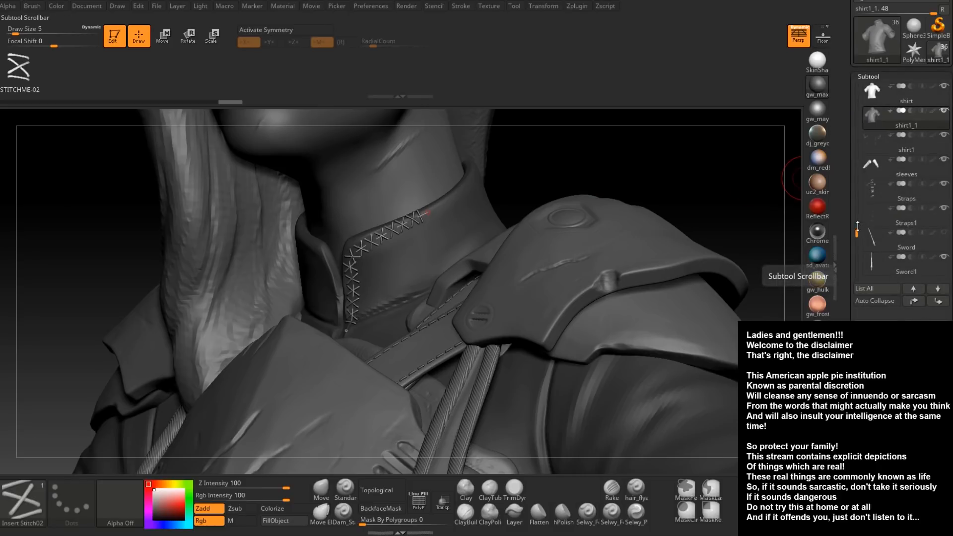
mouse_move(940, 113)
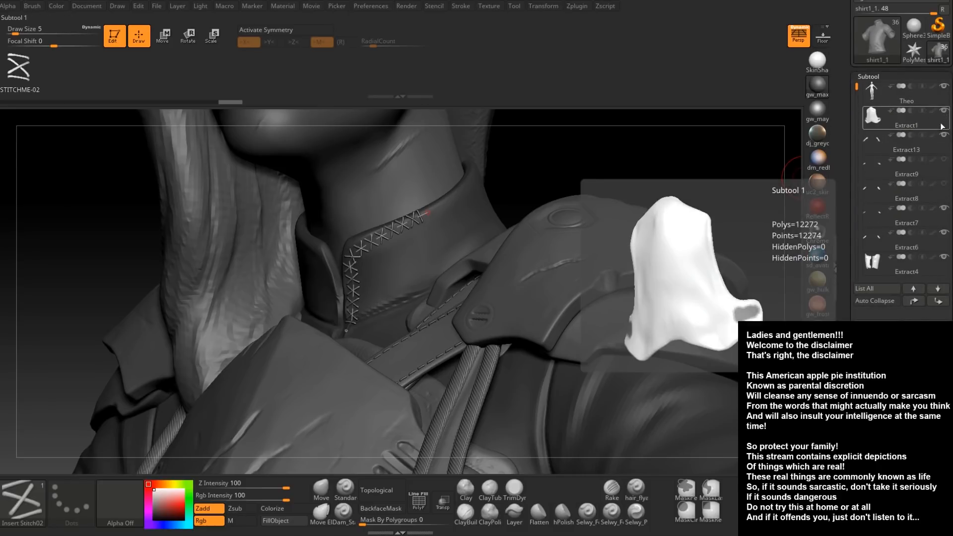
drag(857, 87, 857, 129)
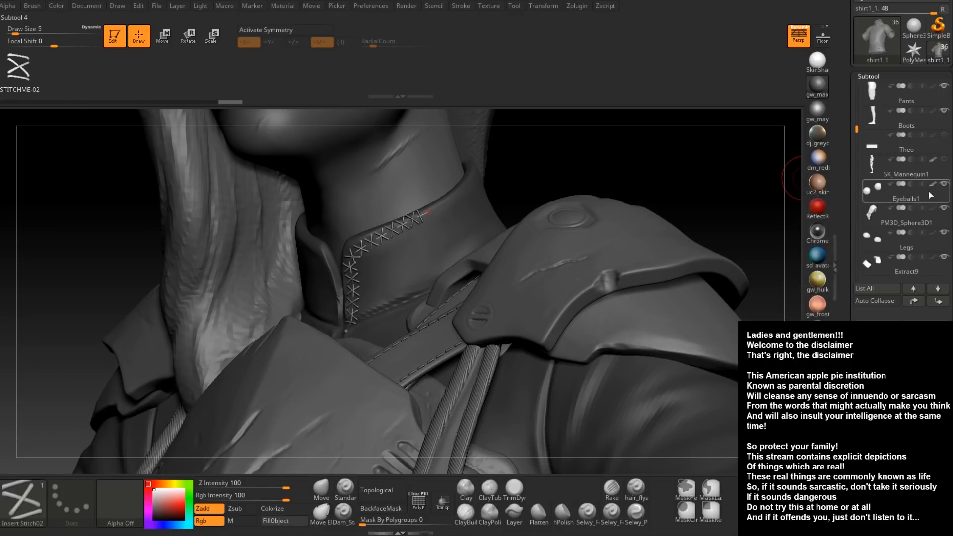
drag(691, 160, 455, 279)
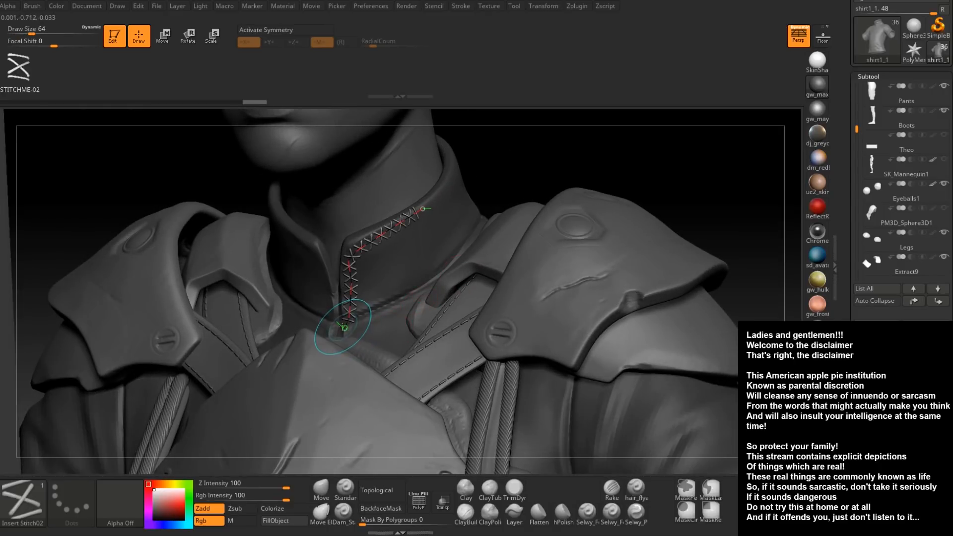
Adjust the stitch curve's lower end and extend the stitching along the collar's upper edge toward the back of the neck
drag(344, 327, 348, 322)
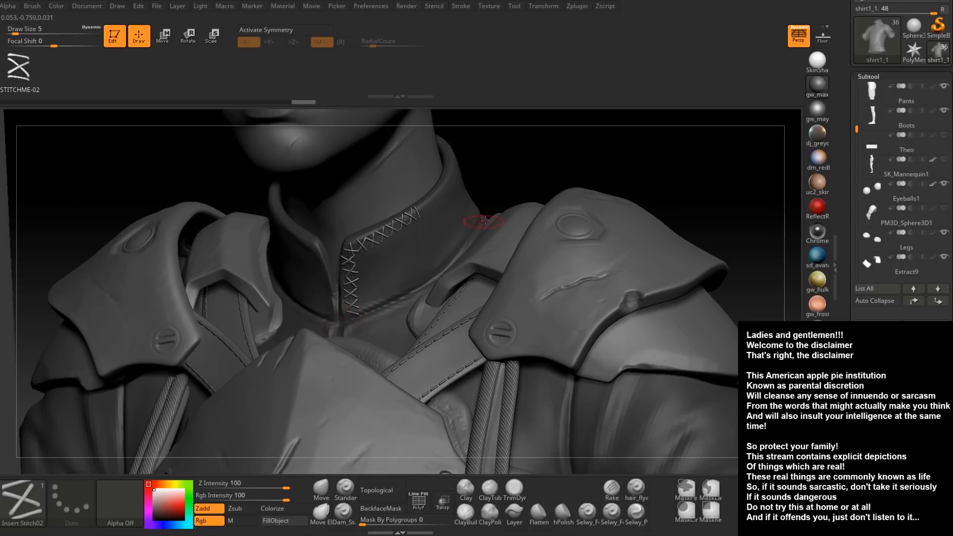
mouse_move(513, 169)
mouse_down()
mouse_move(488, 183)
mouse_move(499, 188)
mouse_up()
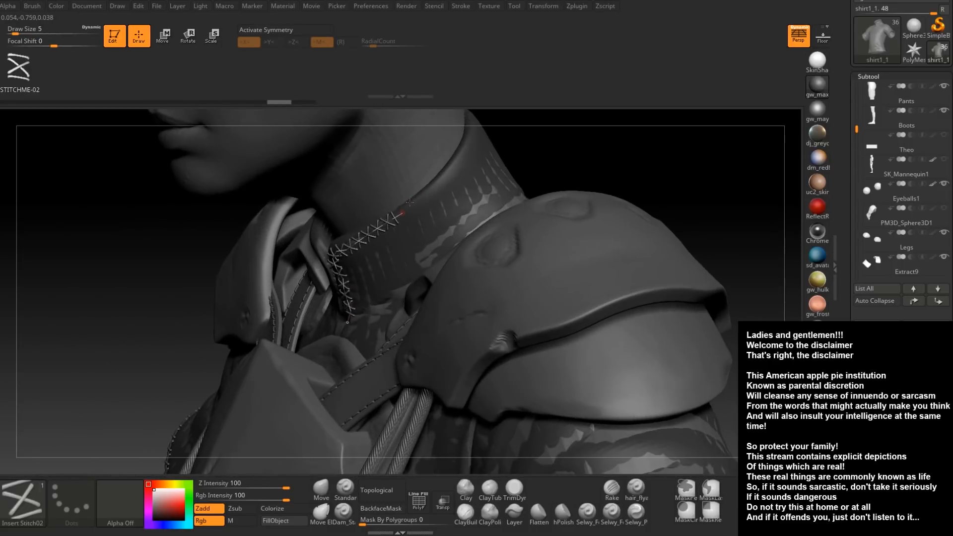
drag(400, 217, 419, 206)
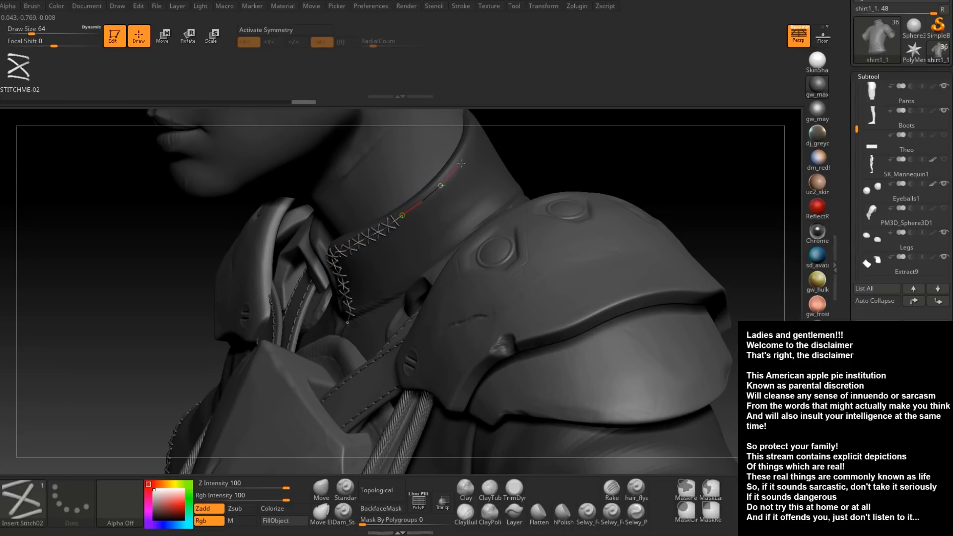
drag(476, 131, 478, 133)
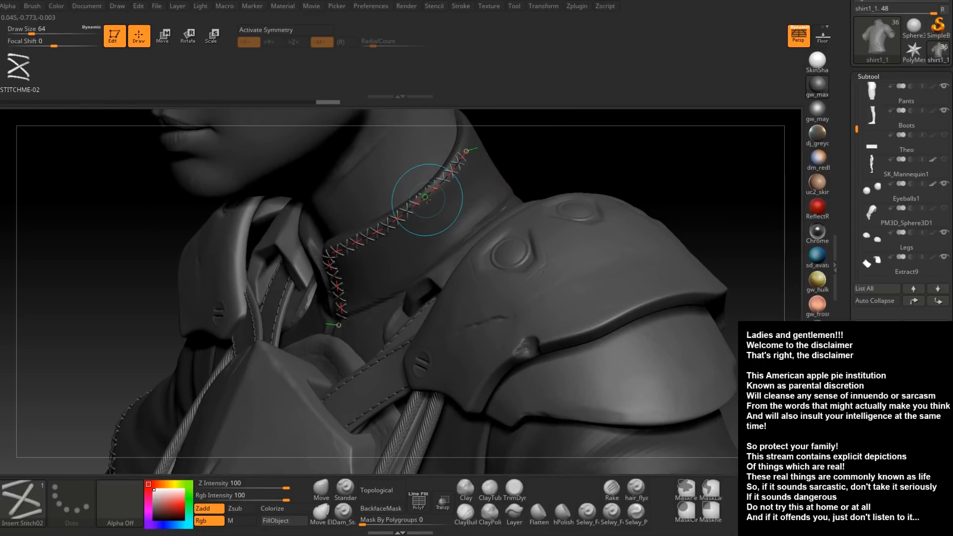
click(393, 213)
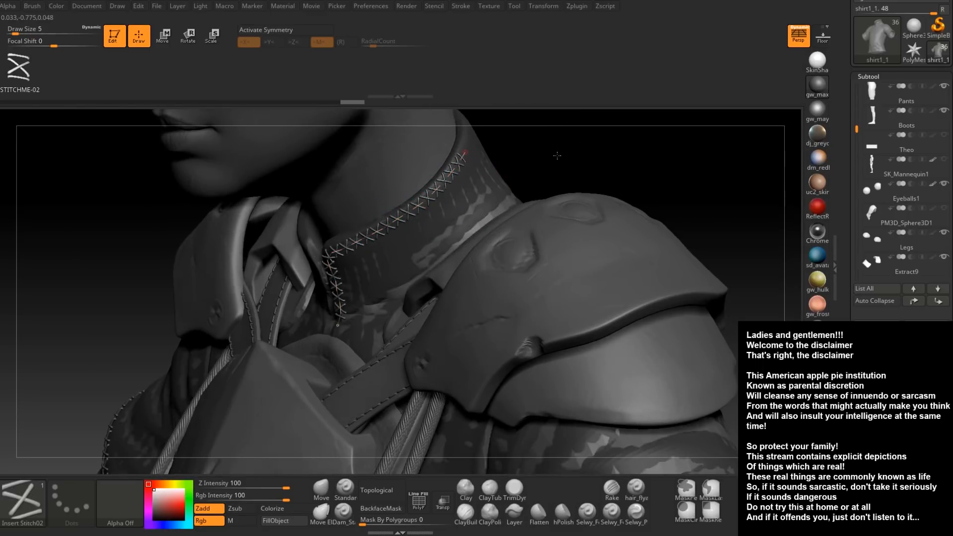
mouse_move(557, 156)
mouse_down()
mouse_move(549, 153)
mouse_move(585, 146)
mouse_up()
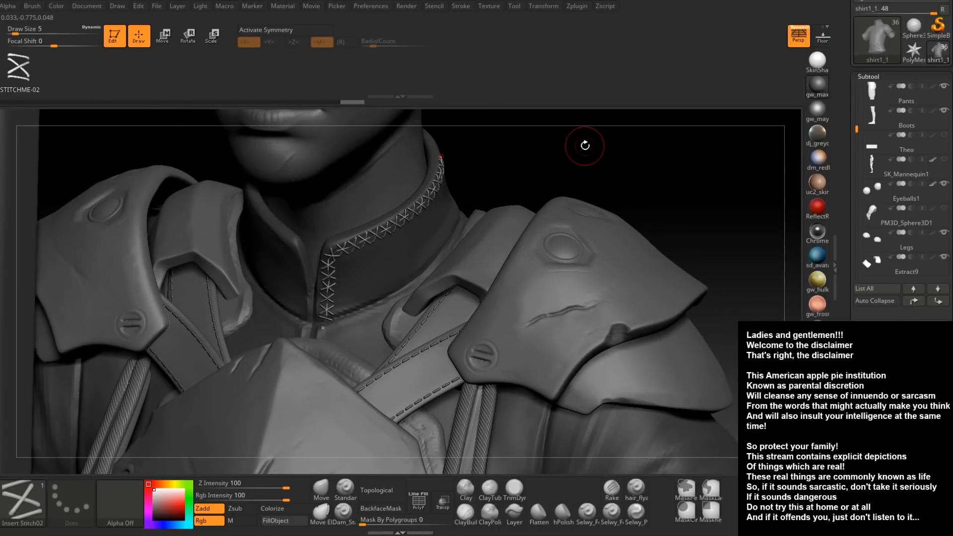
Straighten the stitch curve down the collar's vertical front edge and undo the unwanted adjustments at its lower end
drag(441, 155, 326, 325)
click(325, 328)
key(ctrl+z)
click(329, 312)
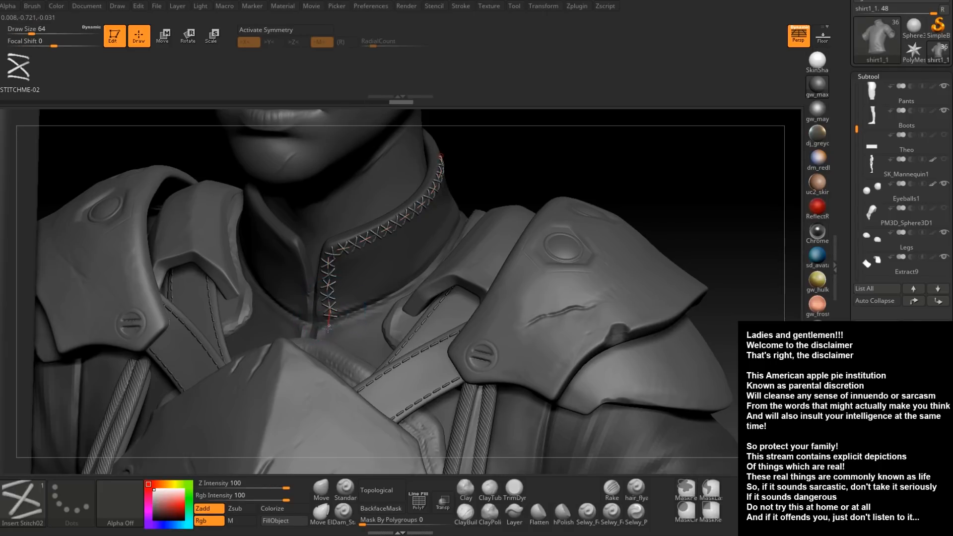
key(ctrl+z)
drag(331, 303, 327, 311)
drag(330, 274, 326, 273)
click(325, 284)
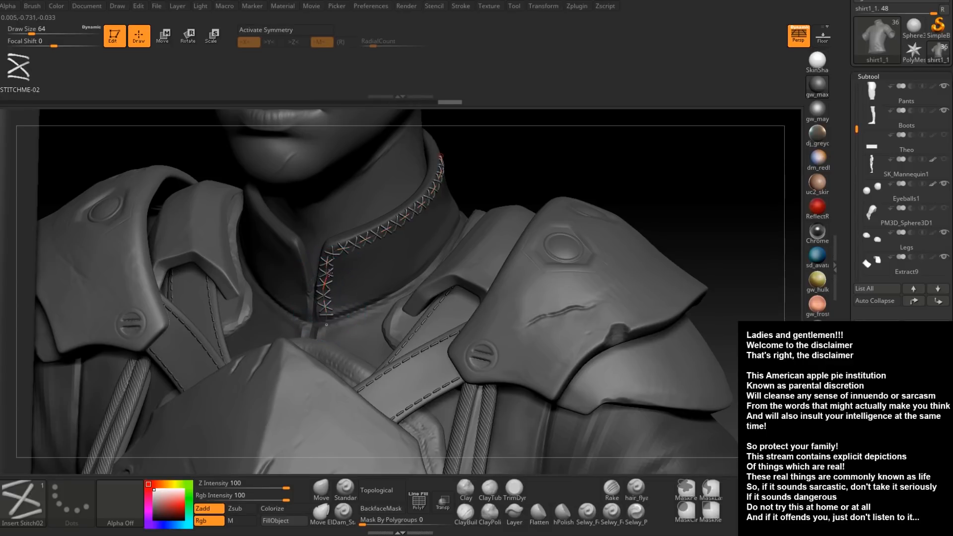
key(ctrl+z)
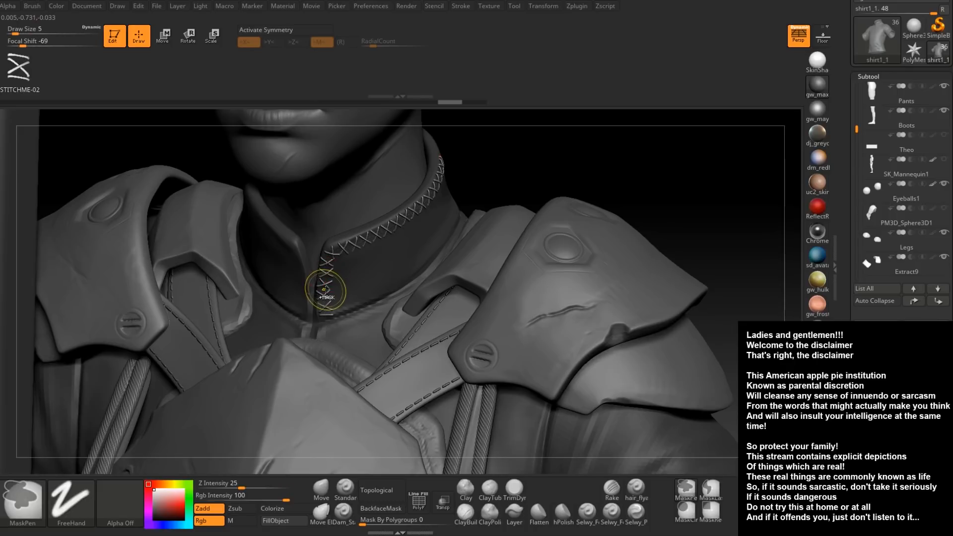
drag(323, 294, 324, 295)
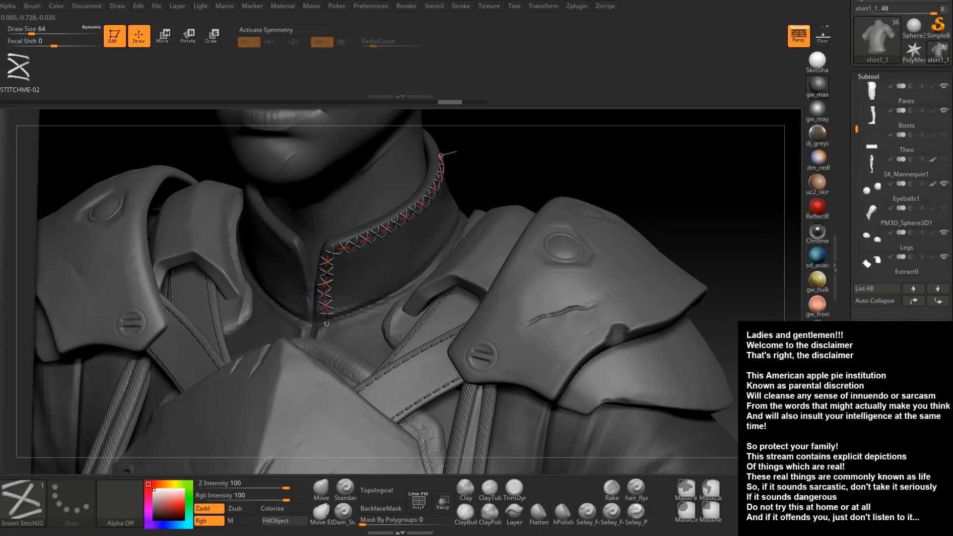
Extend the stitch curve along the collar's upper edge, up the side of the neck toward the nape
click(419, 238)
mouse_move(494, 152)
mouse_down()
mouse_move(578, 147)
mouse_move(529, 208)
mouse_move(422, 218)
mouse_move(412, 199)
mouse_up()
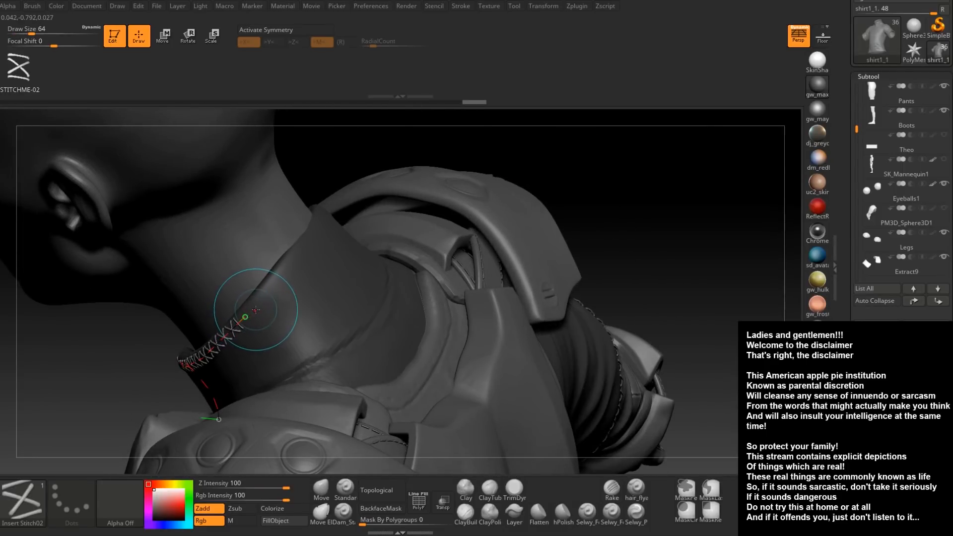
drag(245, 318, 262, 300)
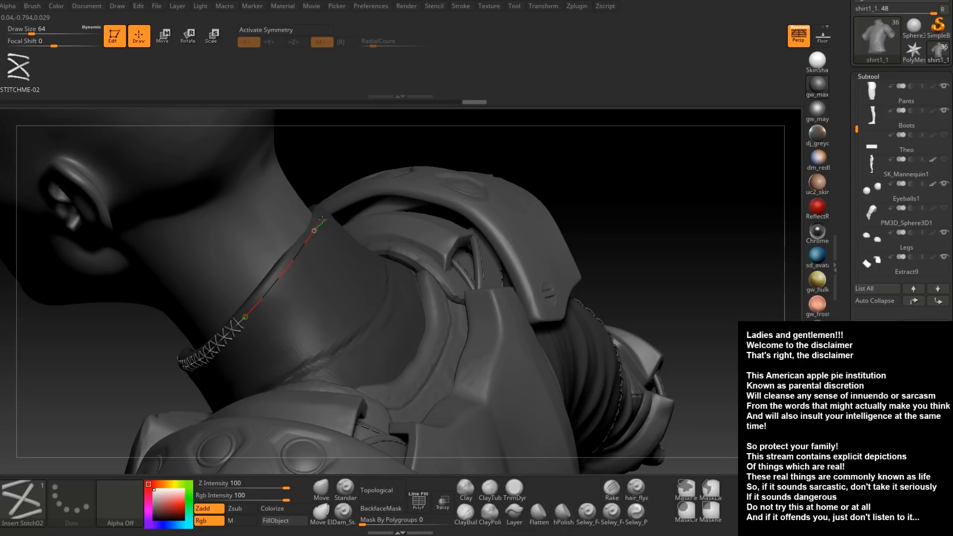
click(318, 225)
drag(382, 136, 287, 277)
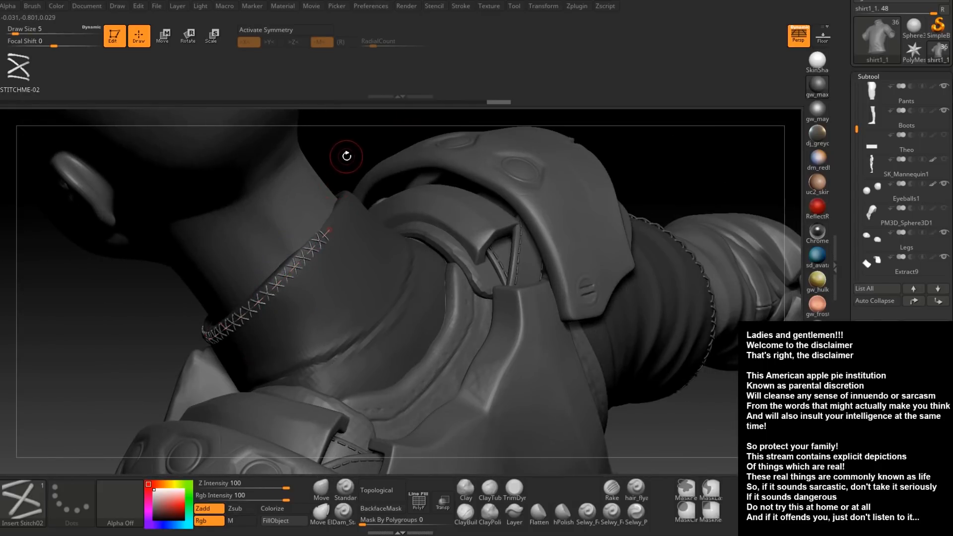
drag(355, 155, 345, 199)
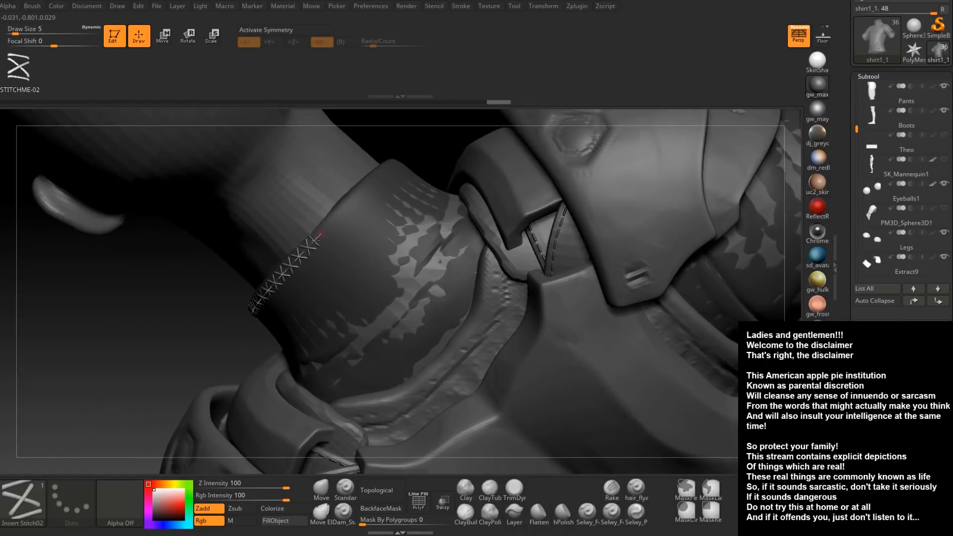
click(304, 243)
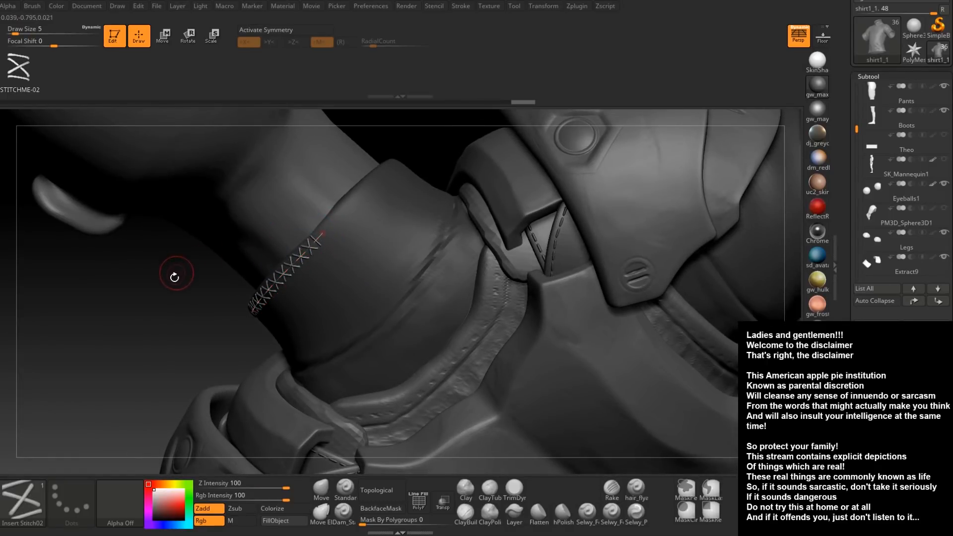
Continue the stitch curve around the back of the collar's upper edge and even out the stitches
drag(175, 277, 325, 227)
drag(201, 286, 341, 189)
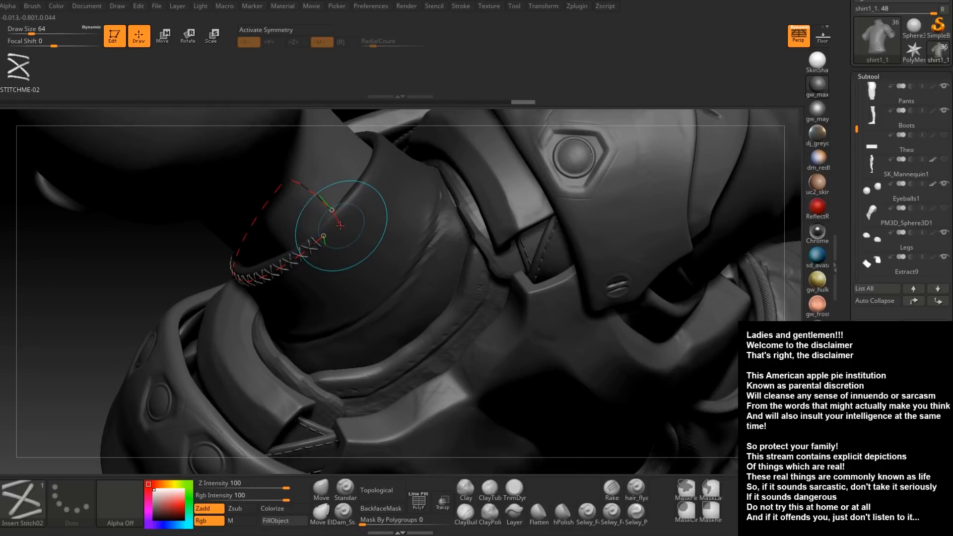
drag(204, 258, 180, 271)
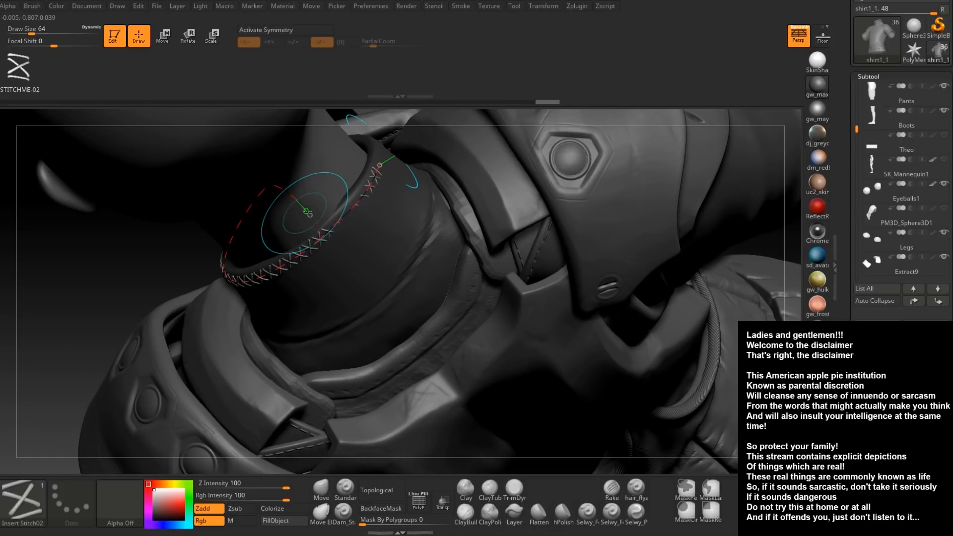
click(348, 217)
click(349, 217)
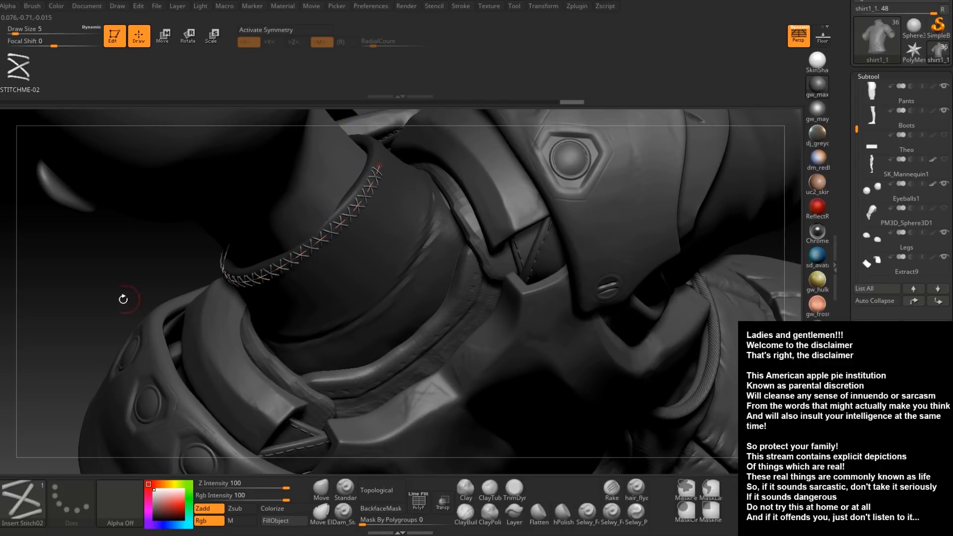
drag(310, 248, 312, 248)
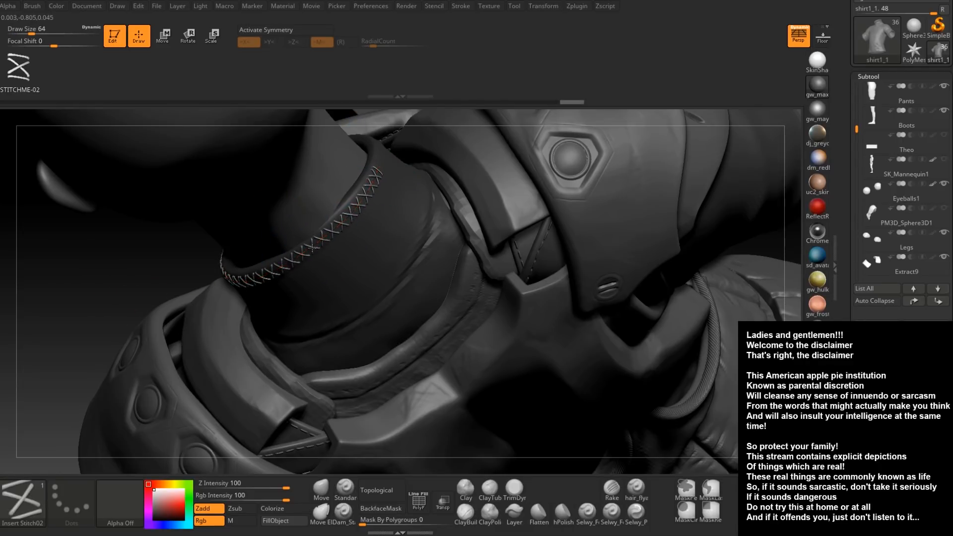
drag(356, 214, 351, 191)
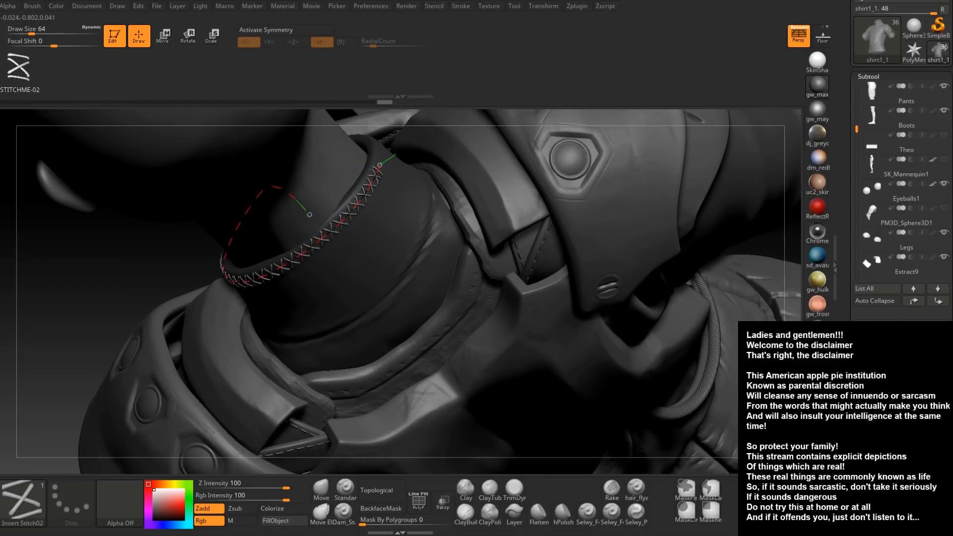
Carry the stitch curve from the nape onto the opposite side of the collar's upper edge
drag(95, 274, 253, 277)
mouse_move(191, 334)
mouse_down()
mouse_move(258, 318)
mouse_move(278, 297)
mouse_up()
click(282, 231)
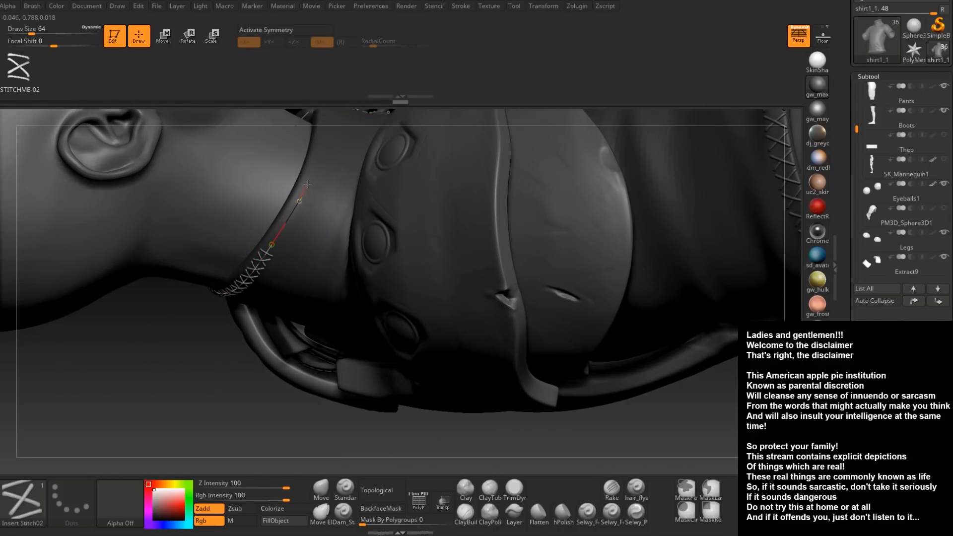
drag(317, 156, 318, 162)
click(289, 221)
drag(213, 397, 154, 384)
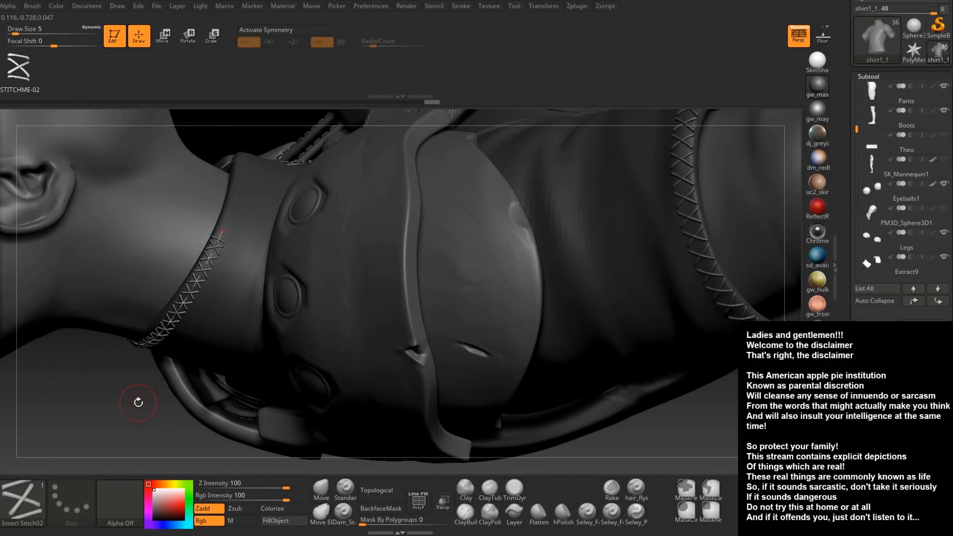
Extend the stitch curve forward to the opposite front corner and down the collar's front edge to its base
drag(80, 399, 219, 239)
click(206, 389)
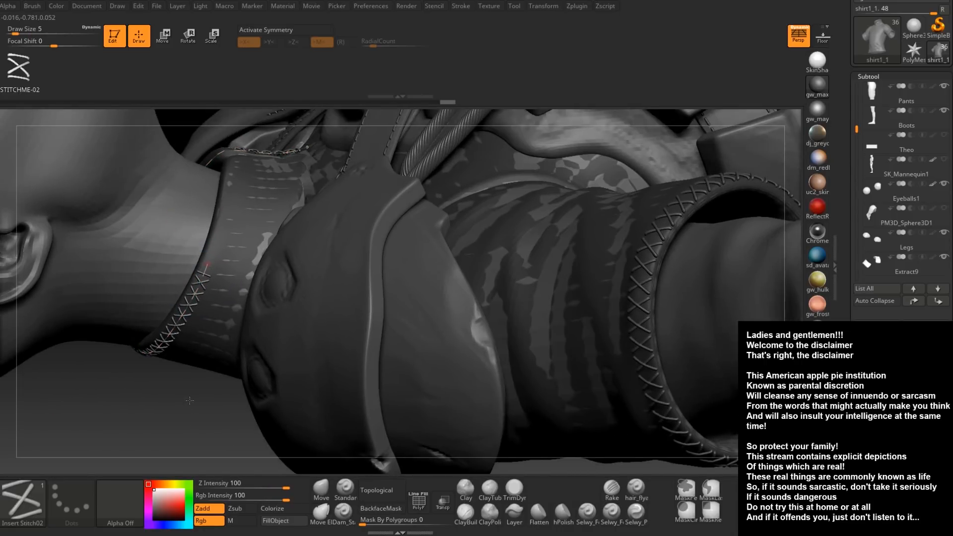
drag(190, 400, 192, 412)
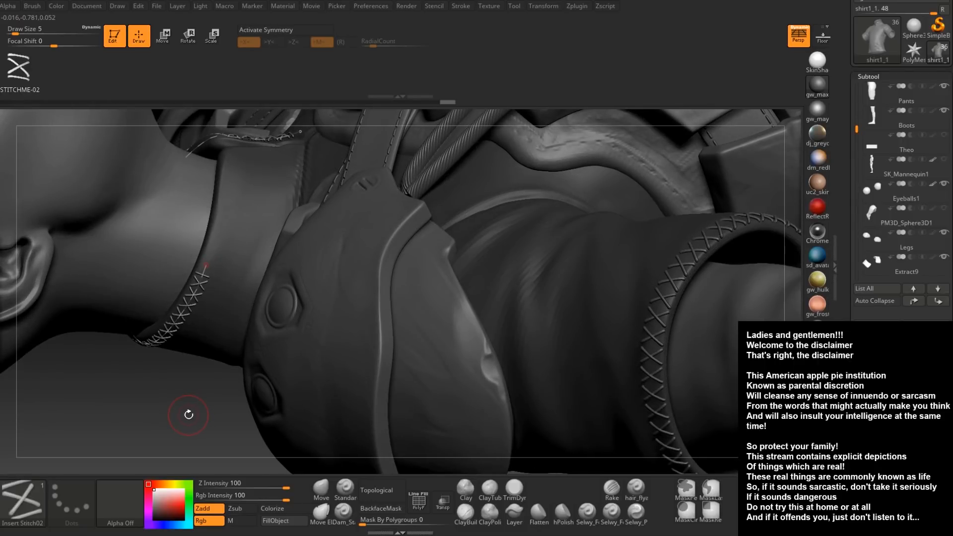
mouse_move(188, 391)
mouse_down()
mouse_move(177, 411)
mouse_move(177, 390)
mouse_up()
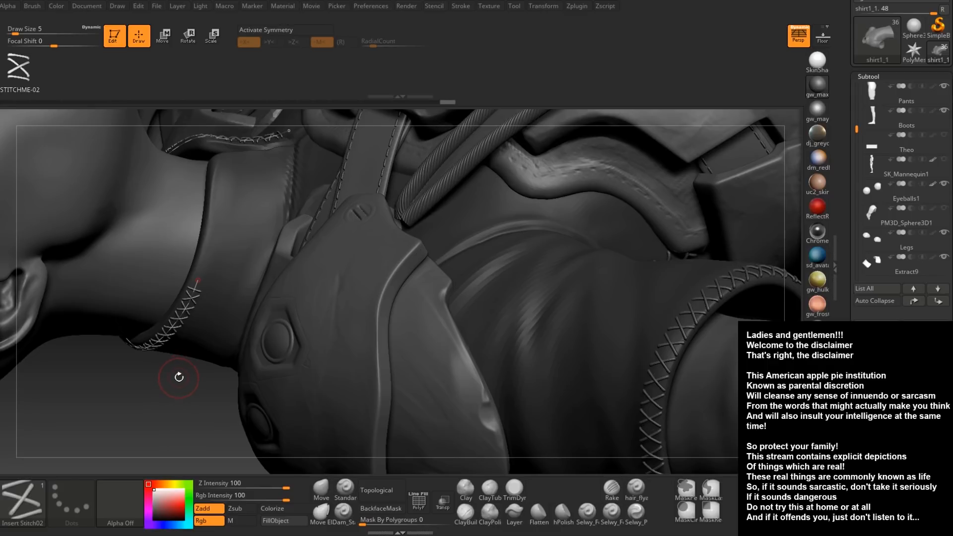
click(204, 266)
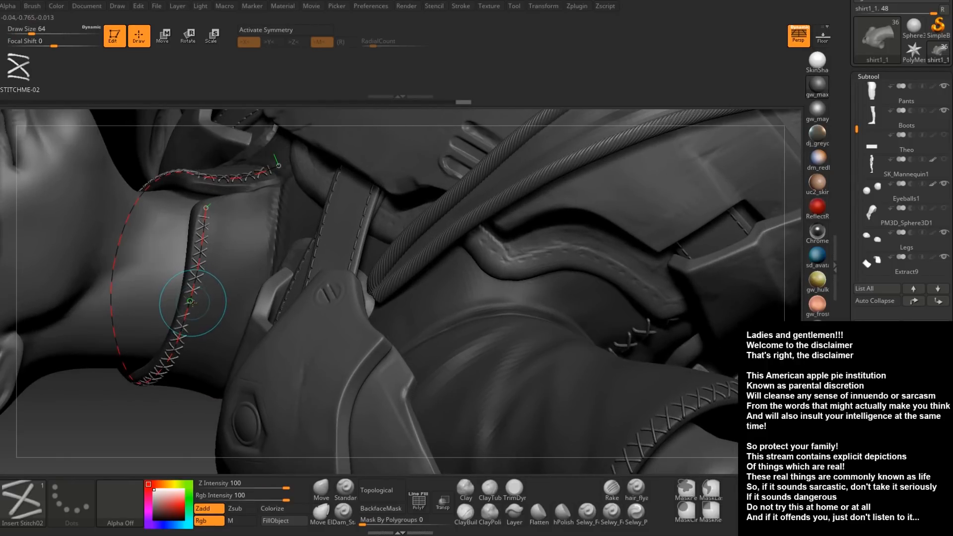
click(183, 375)
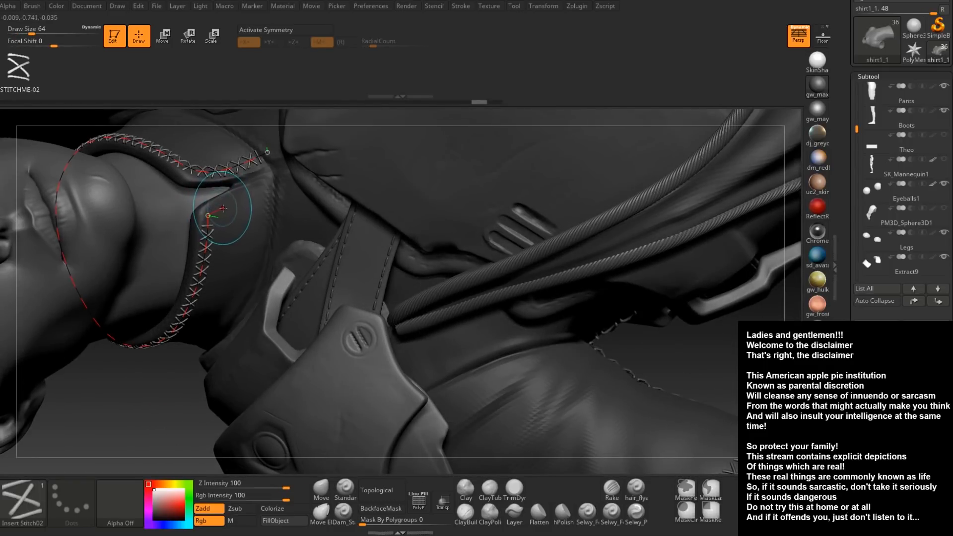
drag(224, 208, 235, 201)
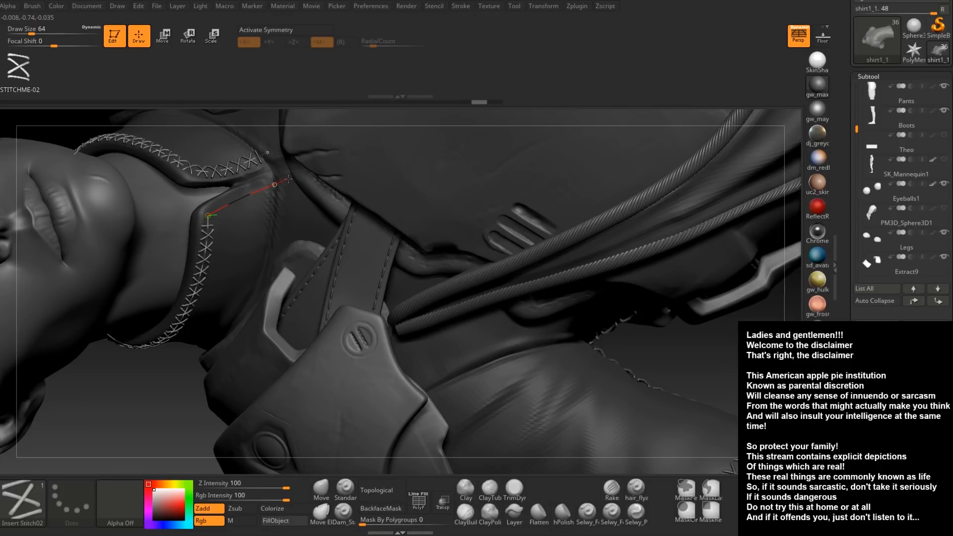
drag(288, 198, 286, 199)
Examine the collar stitching from the back and the front, undoing the stray curve adjustment
mouse_move(149, 418)
mouse_down()
mouse_move(211, 299)
mouse_move(328, 256)
mouse_up()
drag(543, 180, 627, 230)
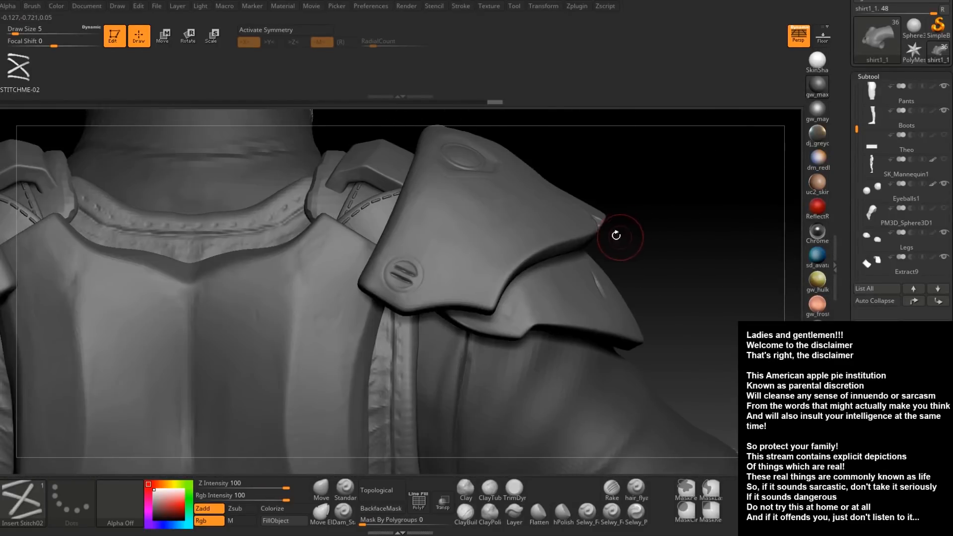
mouse_move(613, 189)
alt+right_down()
mouse_move(591, 288)
mouse_move(547, 258)
alt+right_up()
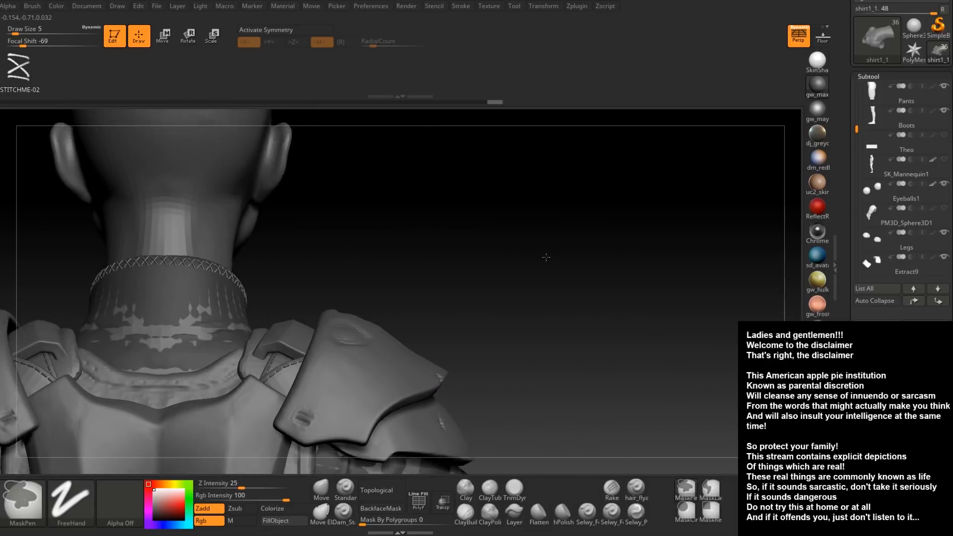
drag(502, 275, 400, 286)
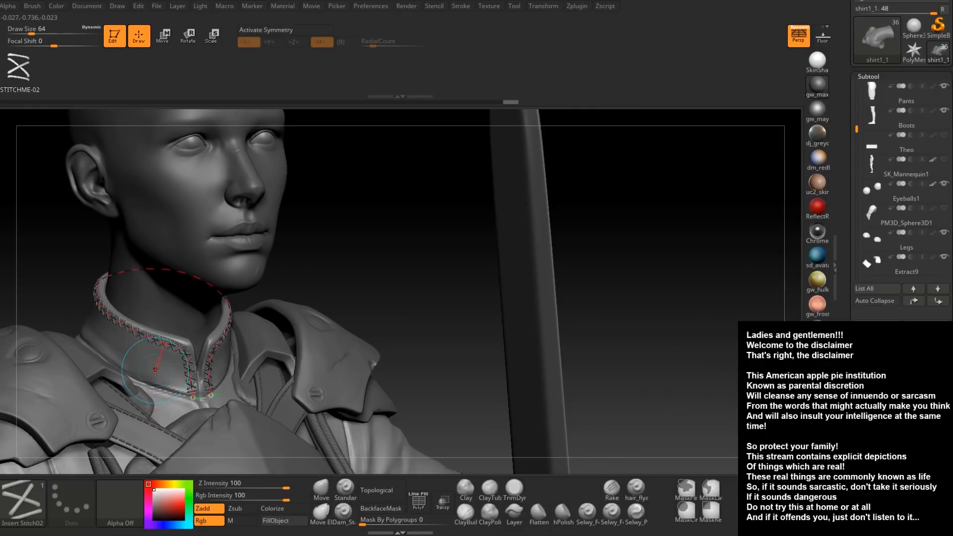
click(164, 347)
key(ctrl+z)
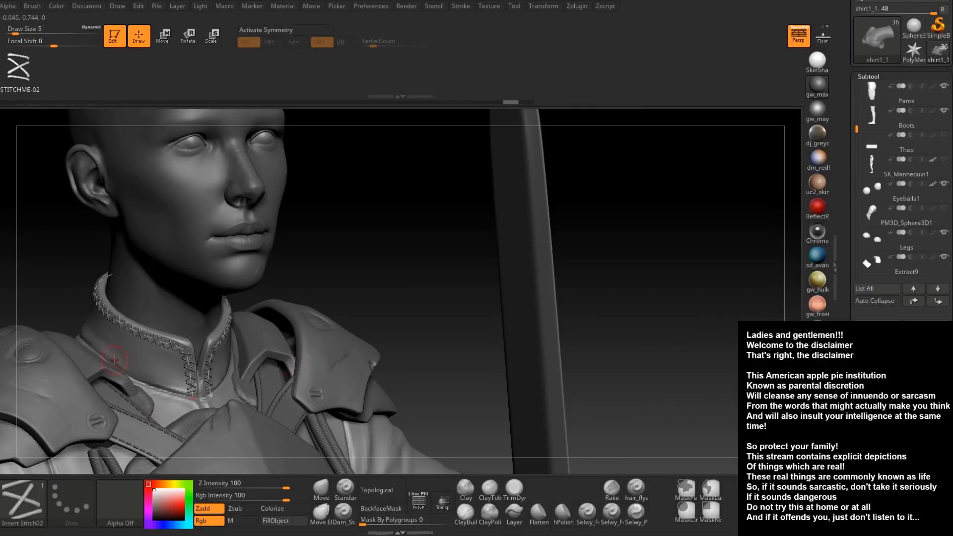
drag(383, 247, 304, 211)
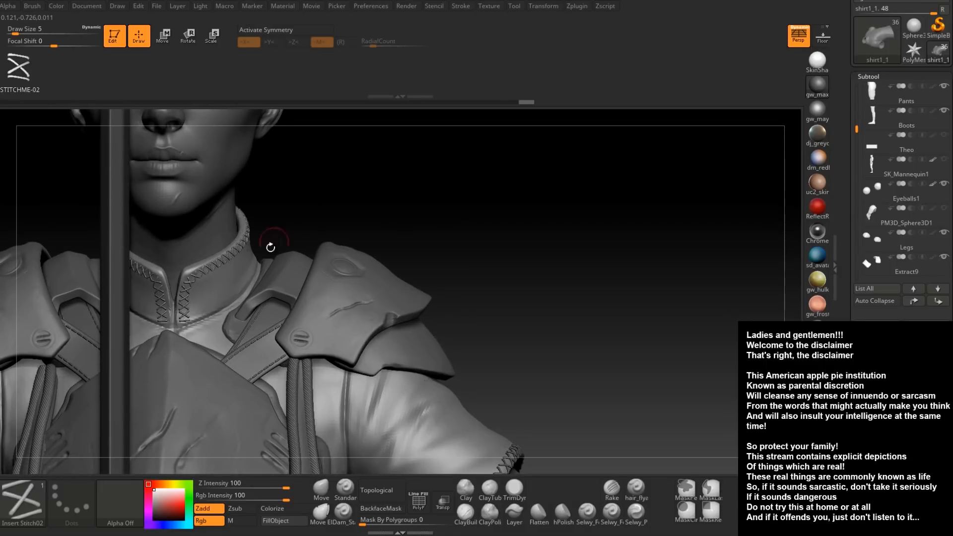
Switch to the Move brush with draw size 12 and try a nudge at the collar's front opening, then undo it
click(321, 489)
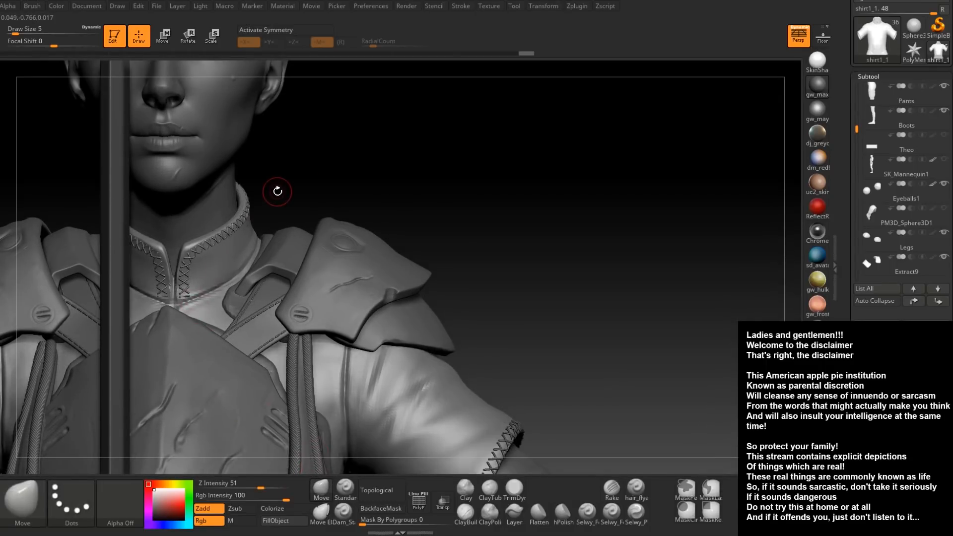
key(space)
drag(277, 191, 251, 179)
drag(165, 245, 163, 241)
key(ctrl+z)
Isolate the shirt without its collar stitches, restore full visibility, and check the collar from the side and front
ctrl+shift+click(208, 241)
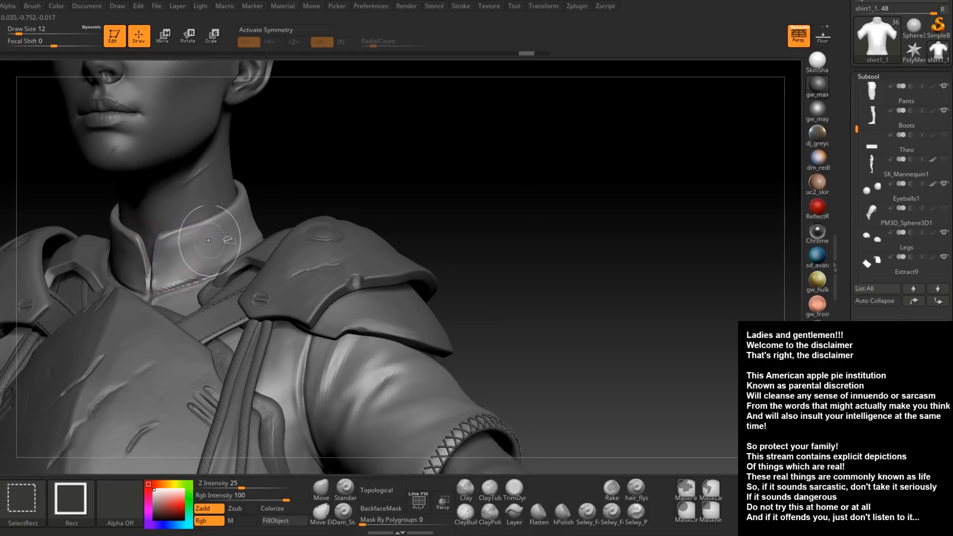
ctrl+shift+click(313, 166)
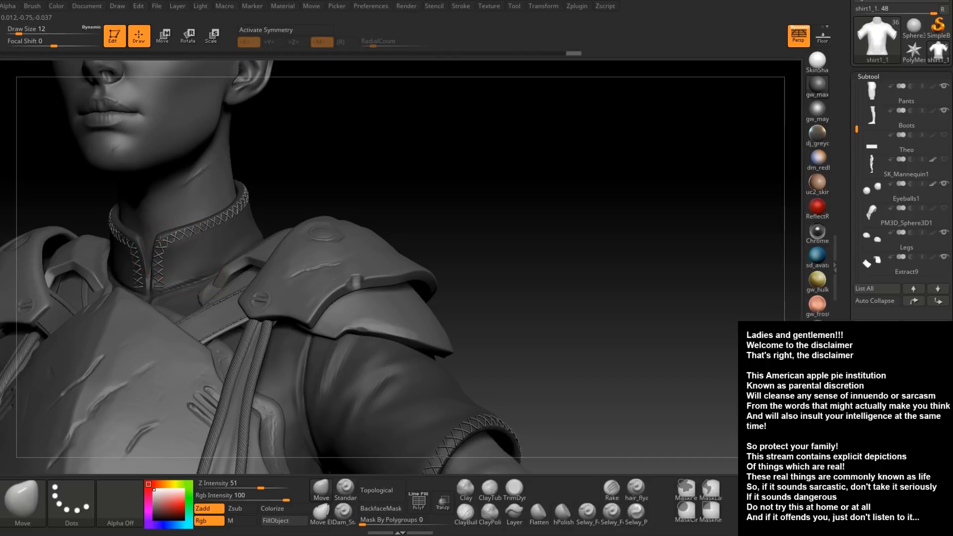
drag(289, 171, 253, 214)
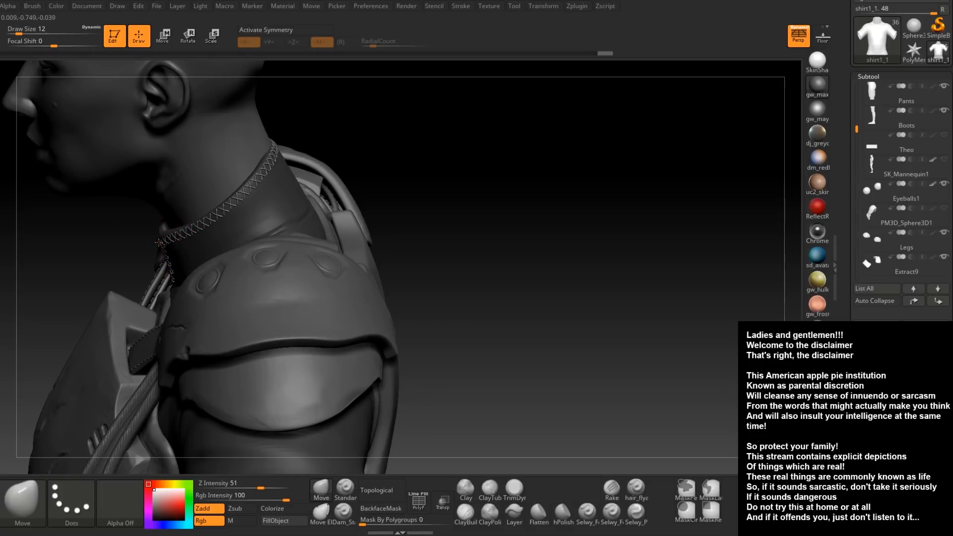
mouse_move(68, 225)
mouse_down()
mouse_move(283, 191)
mouse_move(300, 206)
mouse_up()
mouse_move(300, 207)
ctrl+right_down()
mouse_move(320, 172)
mouse_move(314, 145)
ctrl+right_up()
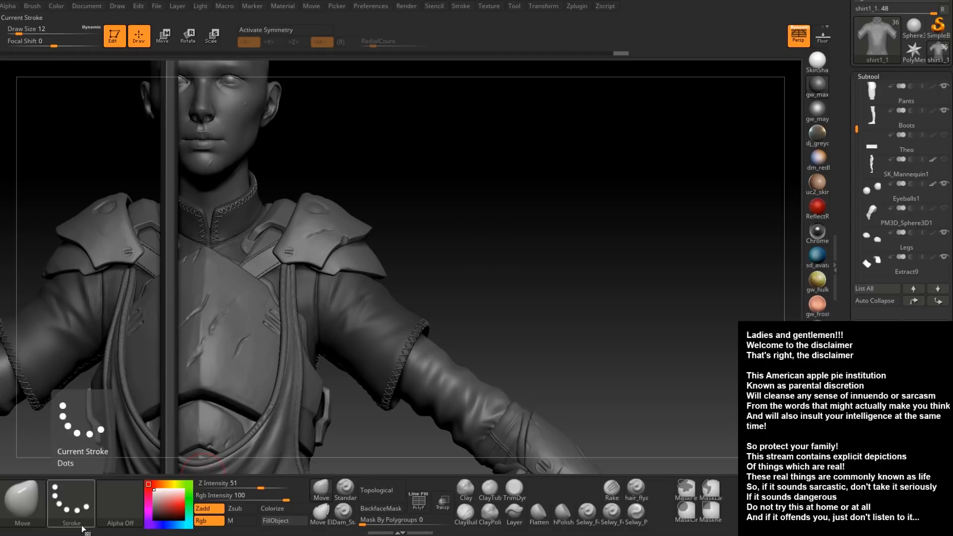
Select the Insert Stitch02 brush again and activate X symmetry on the shirt
click(22, 500)
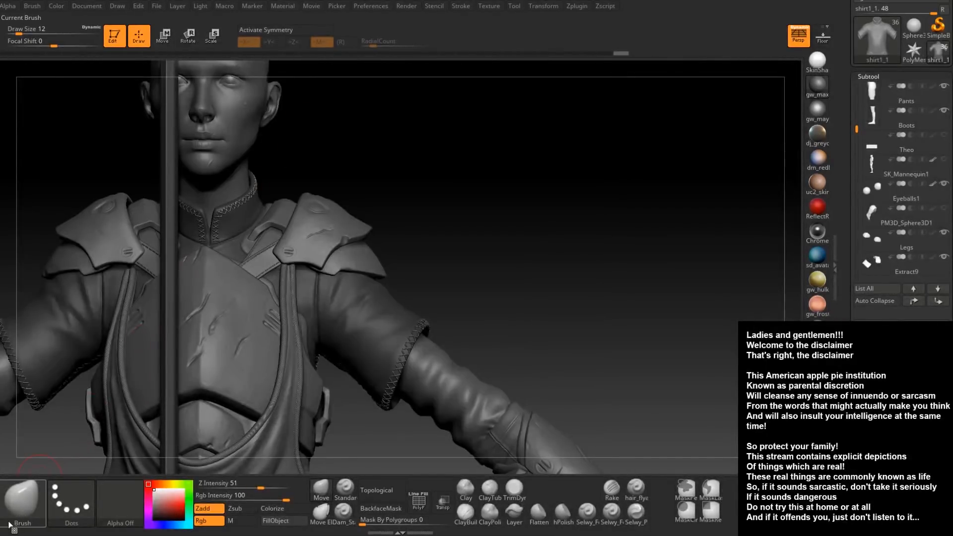
click(22, 500)
click(234, 75)
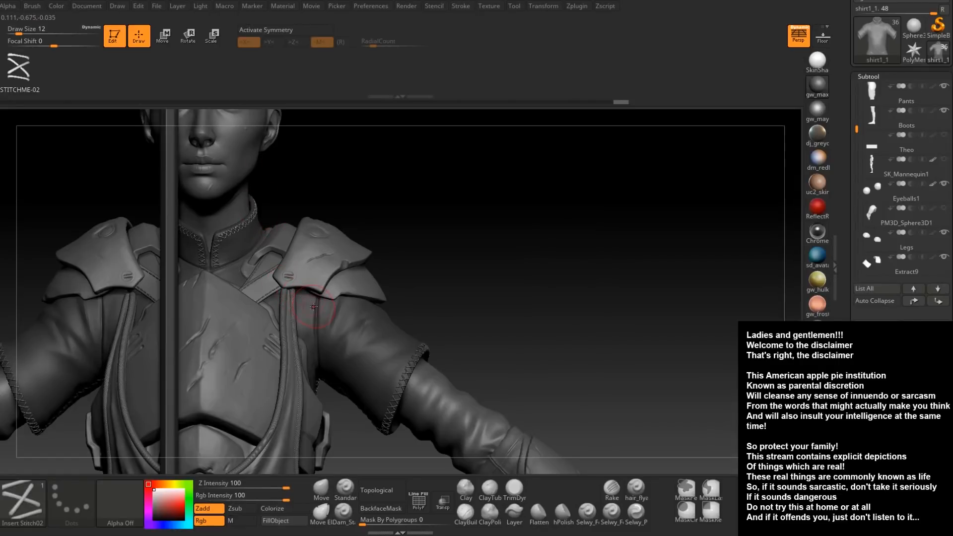
key(x)
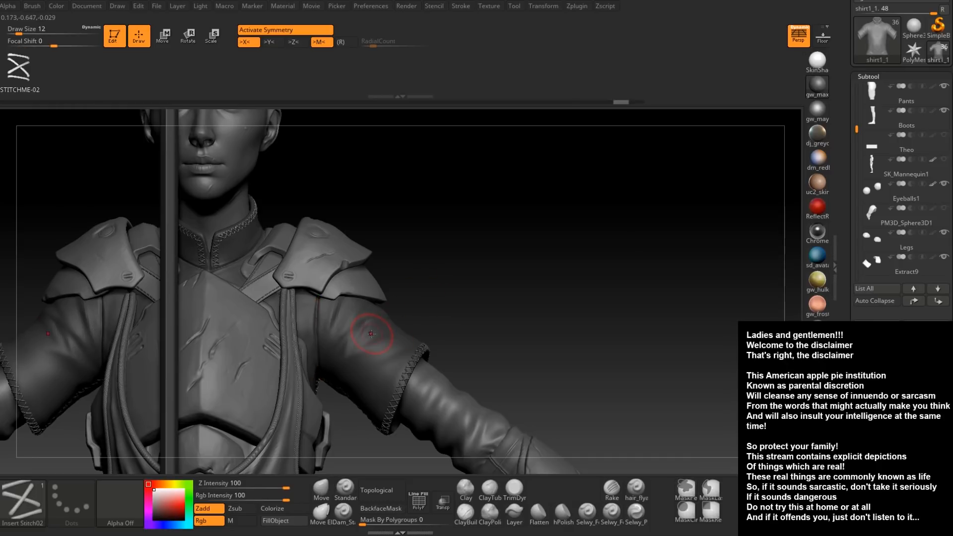
Try a stitch row at draw size 11 down the front armhole seam of the shirt's sleeve, then undo it
key(space)
drag(373, 338, 369, 337)
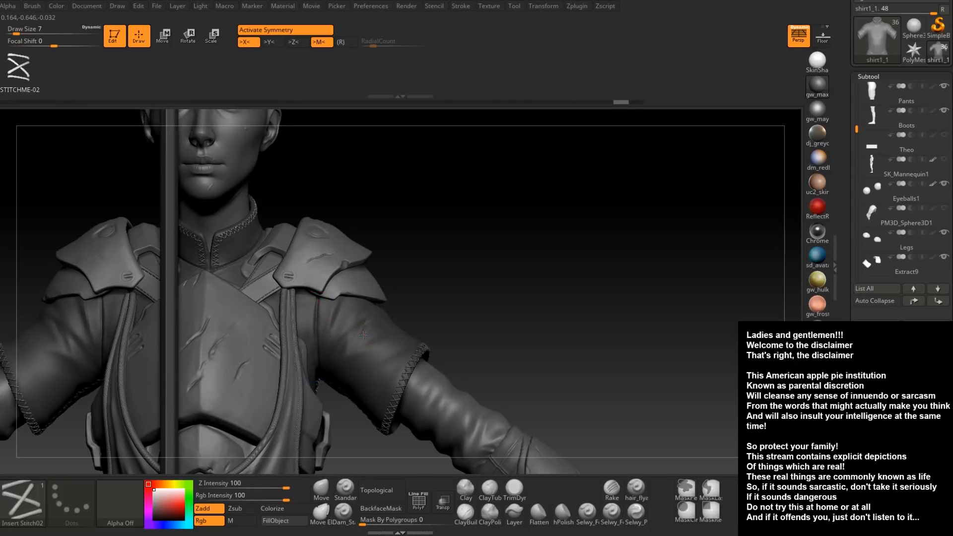
key(space)
drag(366, 337, 364, 336)
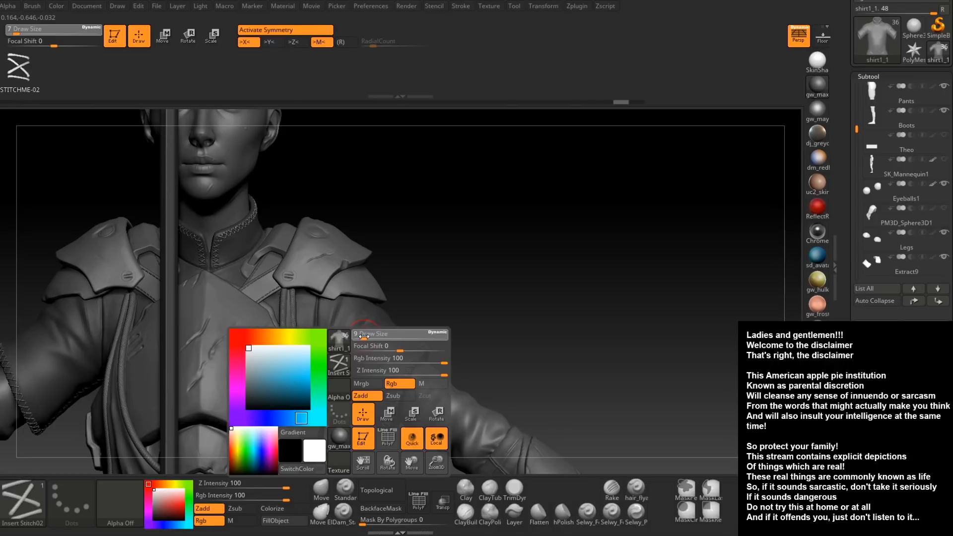
drag(364, 337, 364, 337)
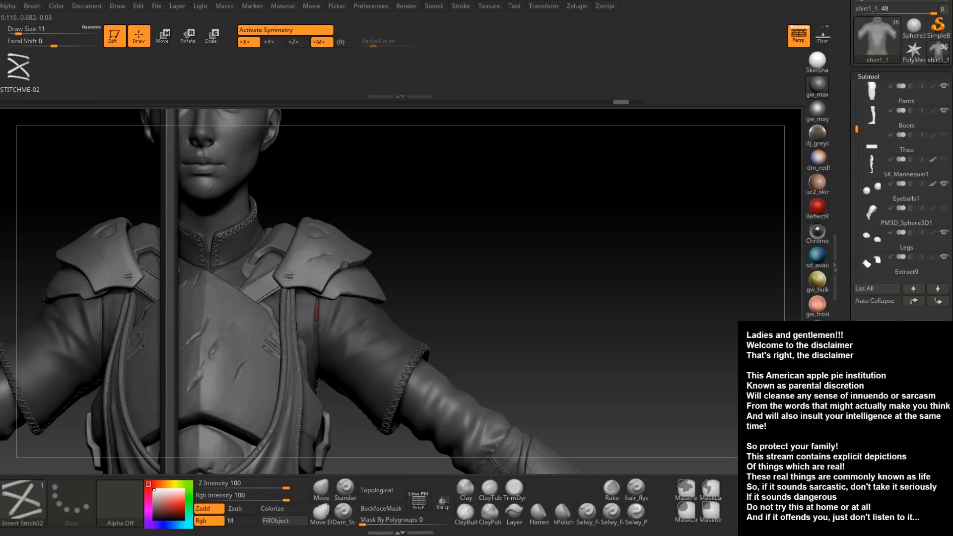
mouse_move(447, 290)
right_down()
mouse_move(436, 284)
mouse_move(441, 314)
mouse_move(412, 317)
mouse_move(373, 349)
mouse_move(376, 361)
right_up()
mouse_move(493, 257)
alt+right_down()
mouse_move(533, 283)
mouse_move(491, 281)
alt+right_up()
key(ctrl+z)
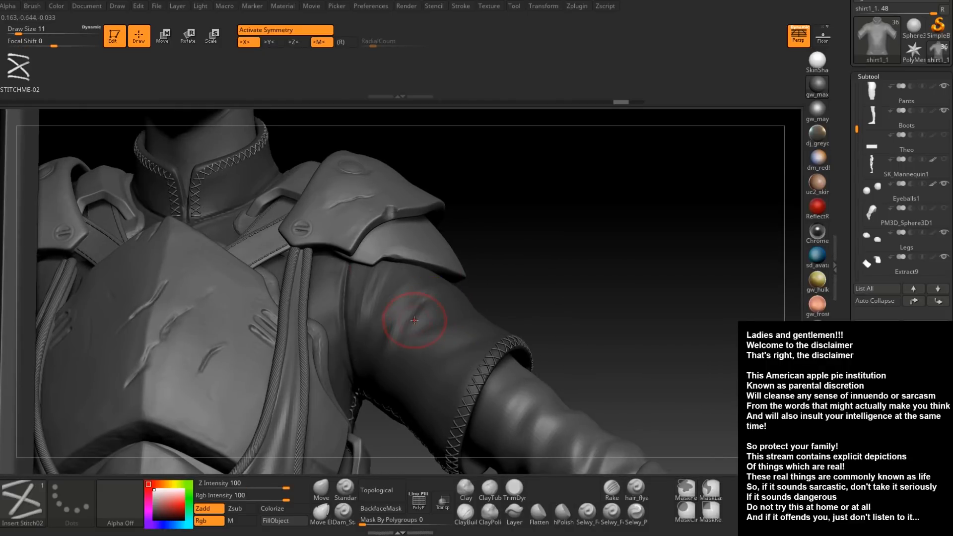
Retry the armhole seam stitching at draw size 11 from beneath the pauldron to the armpit, then undo both attempts
key(space)
drag(415, 322, 413, 323)
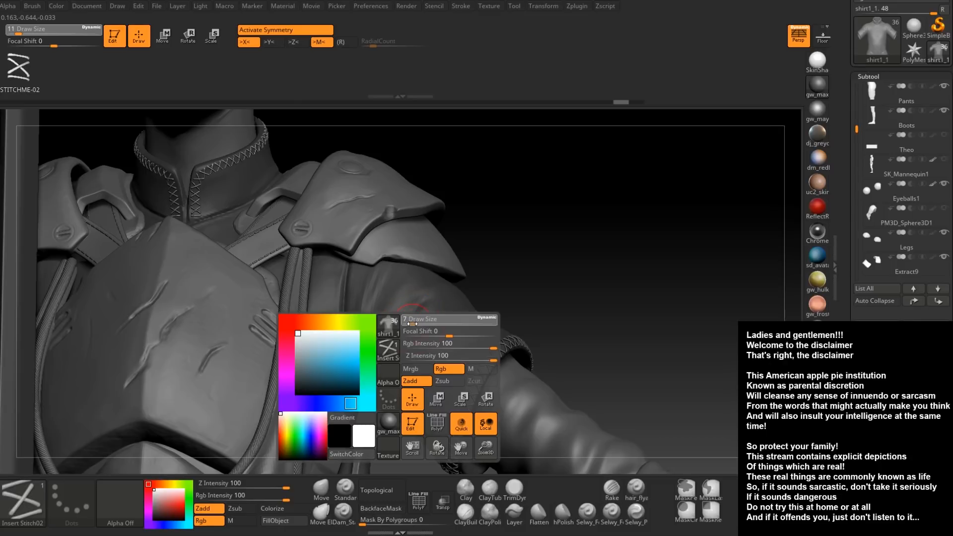
click(414, 323)
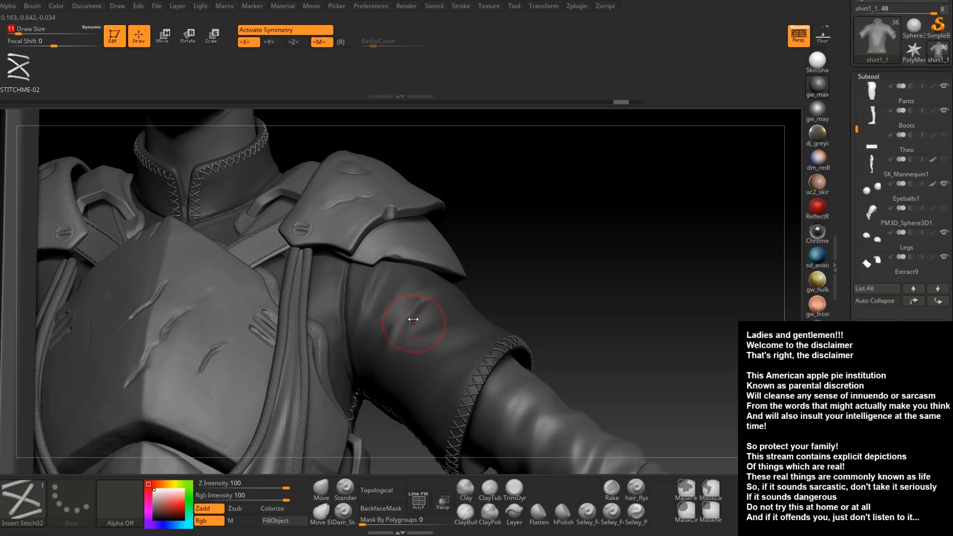
key(space)
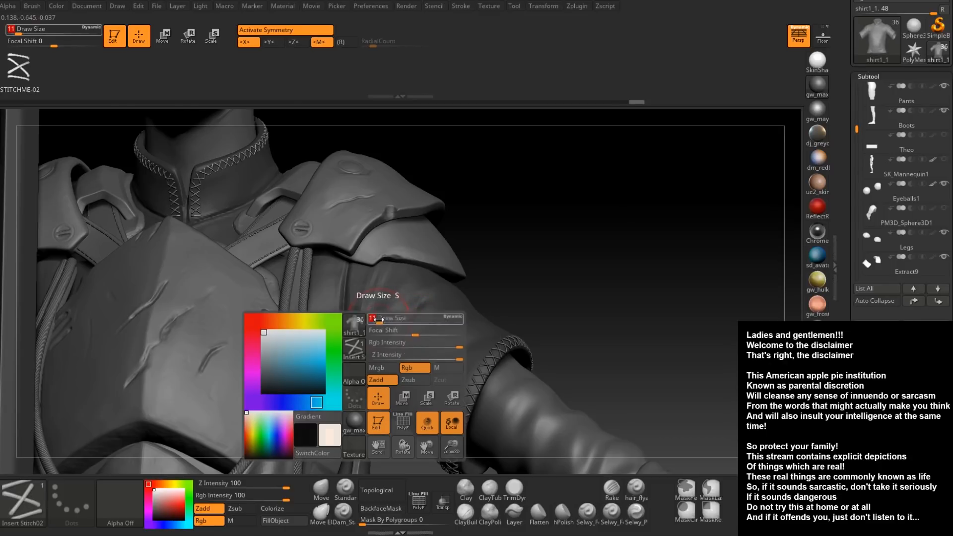
key(s)
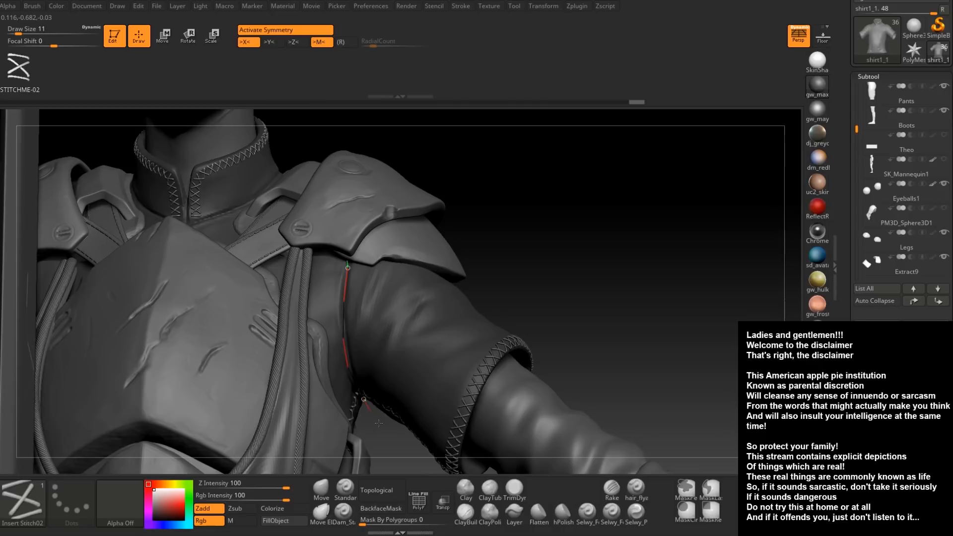
drag(378, 423, 385, 434)
key(ctrl+z)
drag(372, 423, 376, 427)
key(ctrl+z)
Reduce the draw size to 9 and lay a stitch row along the front armhole seam towards the underarm
key(space)
drag(392, 318, 389, 319)
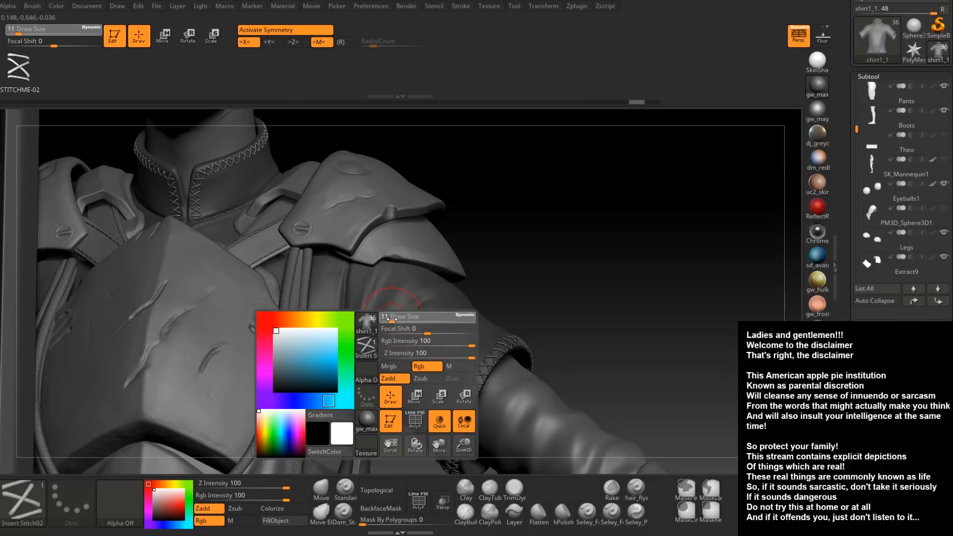
drag(391, 319, 390, 319)
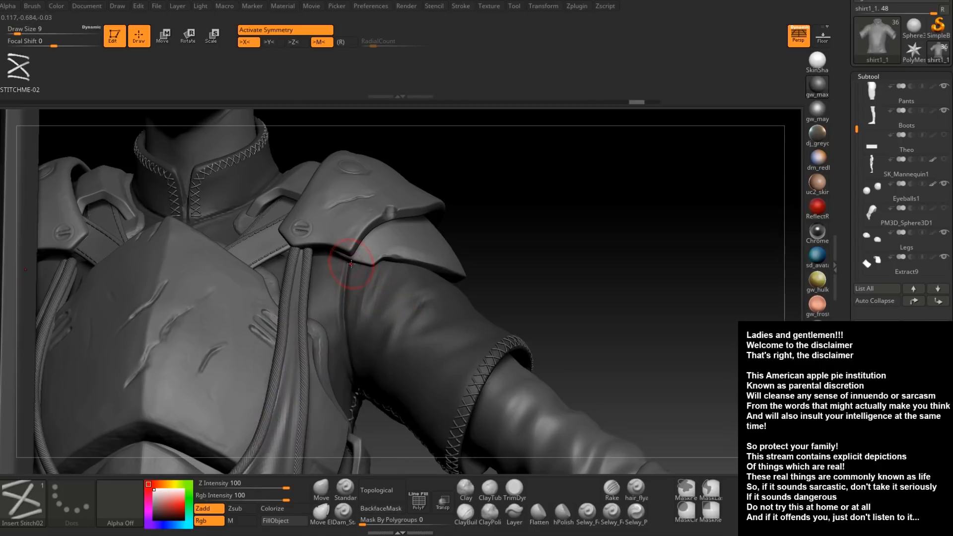
drag(355, 380, 358, 379)
mouse_move(489, 257)
mouse_down()
mouse_move(500, 227)
mouse_move(466, 188)
mouse_up()
drag(325, 265, 324, 264)
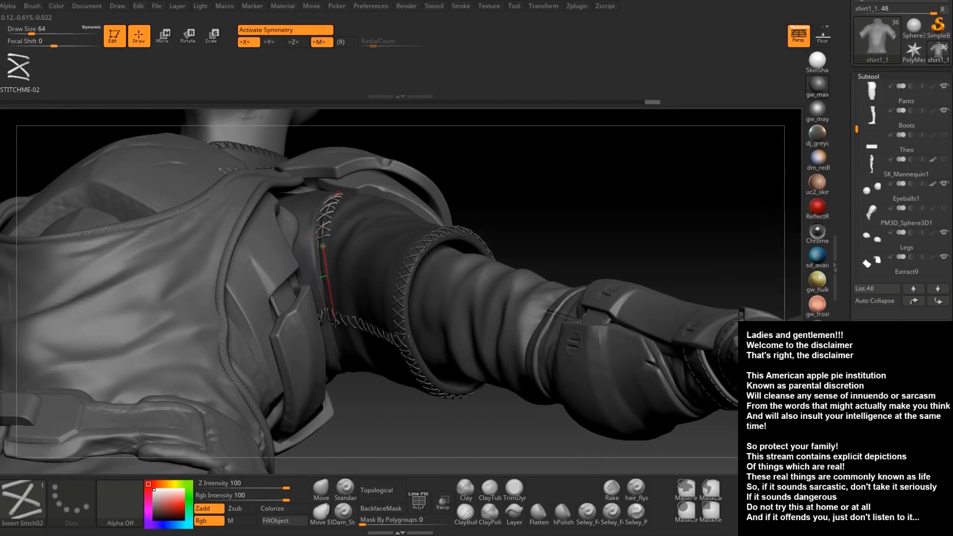
Try extending the stitch row around the underarm and back of the armhole, then undo the armhole stitching
mouse_move(392, 416)
mouse_down()
mouse_move(345, 340)
mouse_move(330, 324)
mouse_move(316, 327)
mouse_up()
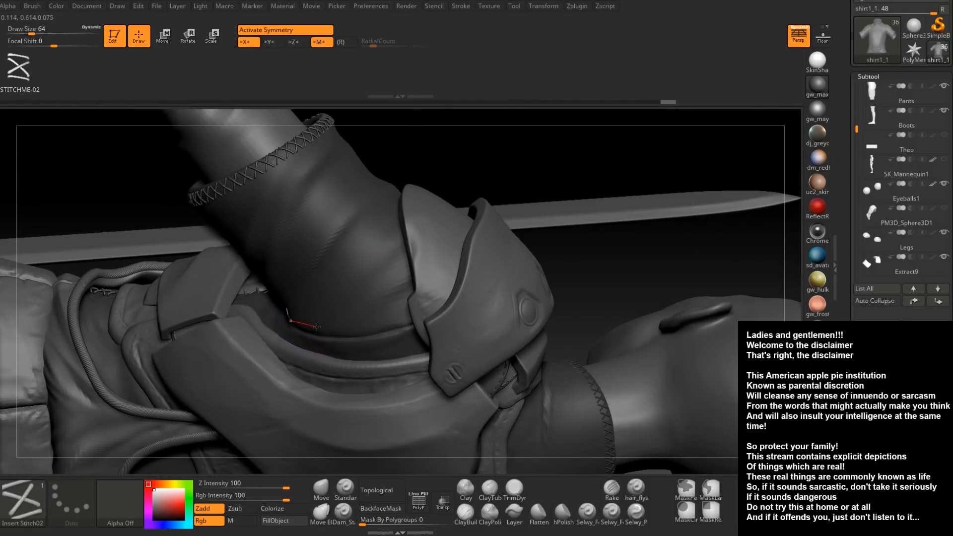
drag(430, 304, 432, 304)
mouse_move(447, 152)
mouse_down()
mouse_move(515, 172)
mouse_move(530, 189)
mouse_move(534, 159)
mouse_move(527, 203)
mouse_up()
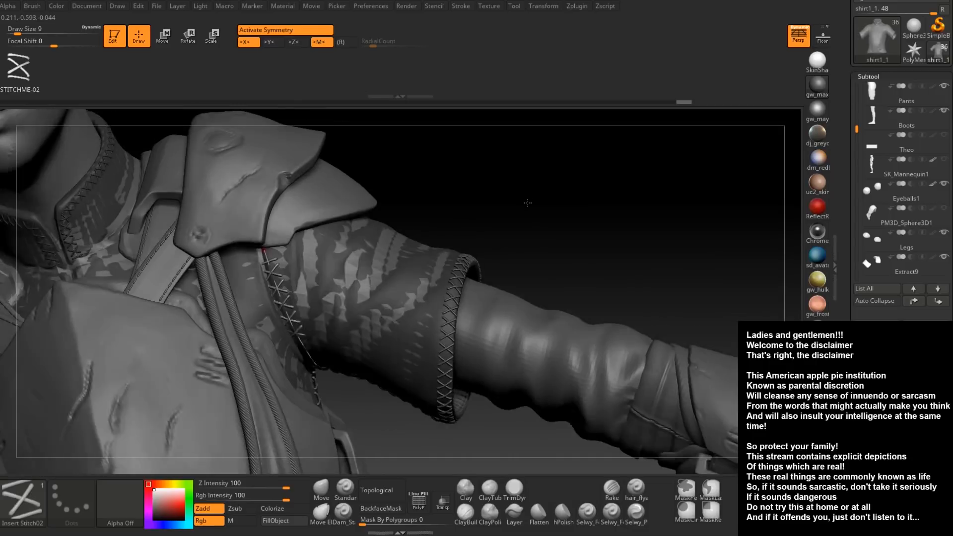
key(ctrl+z)
key(ctrl+z)
key(ctrl+z)
Examine the shirt's sleeve and collar from the front and open the shirt's Geometry settings
drag(528, 202, 540, 184)
ctrl+shift+drag(570, 254, 574, 218)
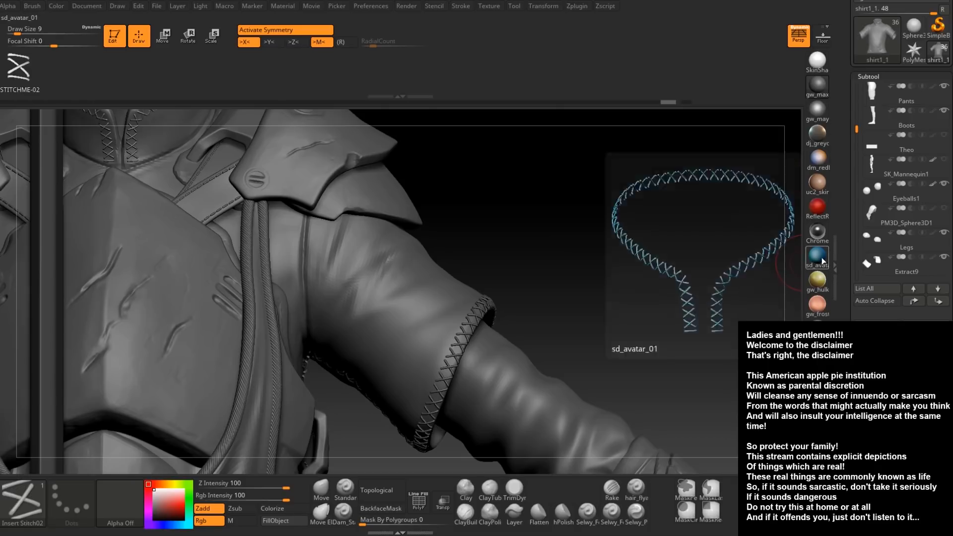
drag(627, 251, 705, 347)
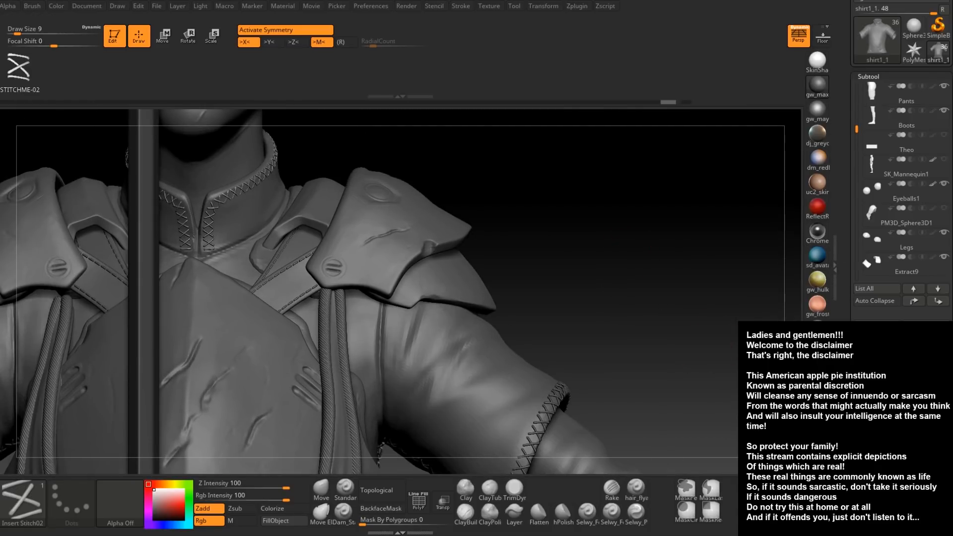
click(872, 488)
click(876, 343)
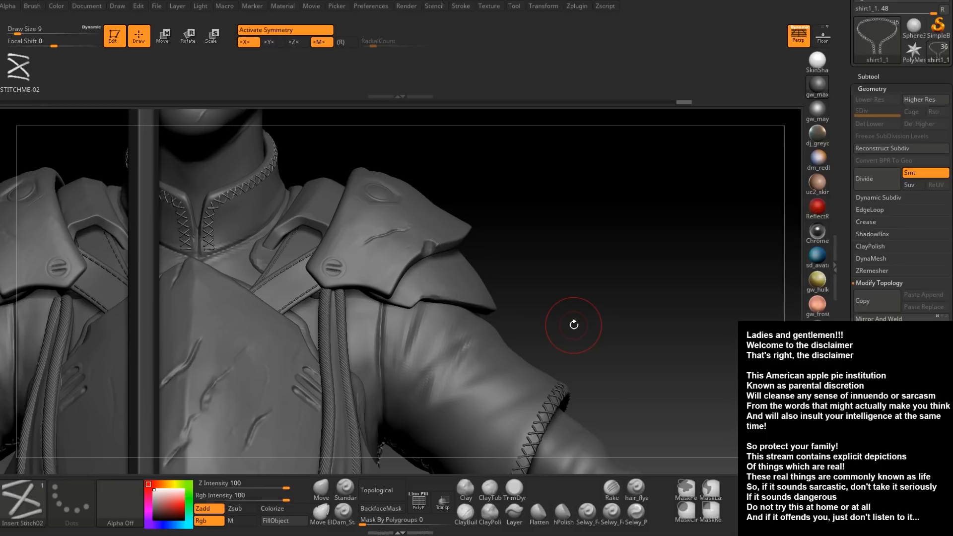
drag(620, 255, 577, 280)
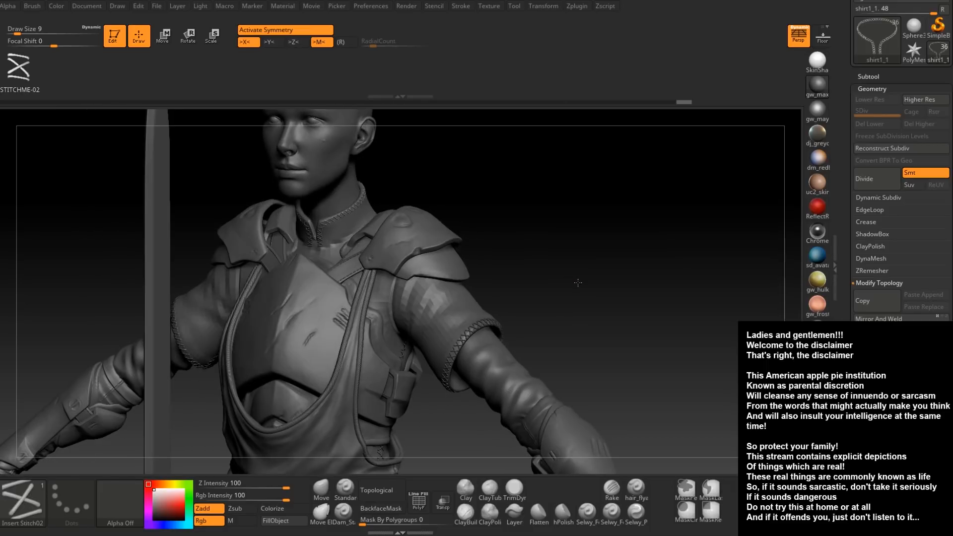
Turn on the visibility of the hair subtool PM3D_Sphere3D1
click(870, 76)
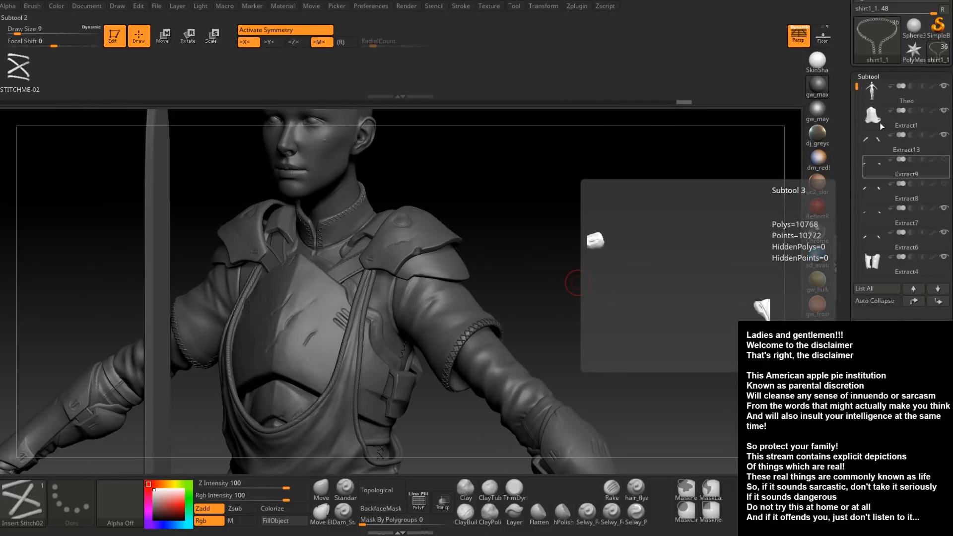
drag(857, 88, 857, 114)
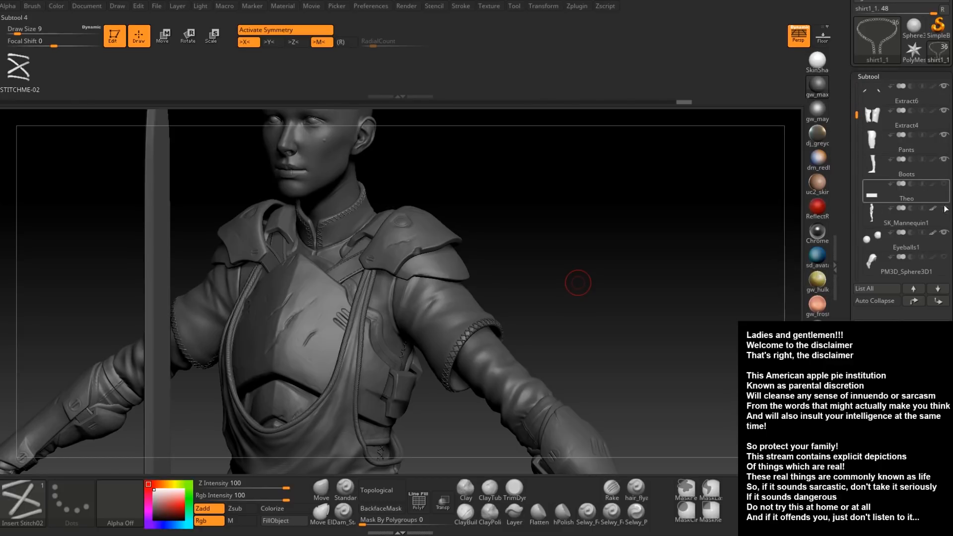
click(946, 257)
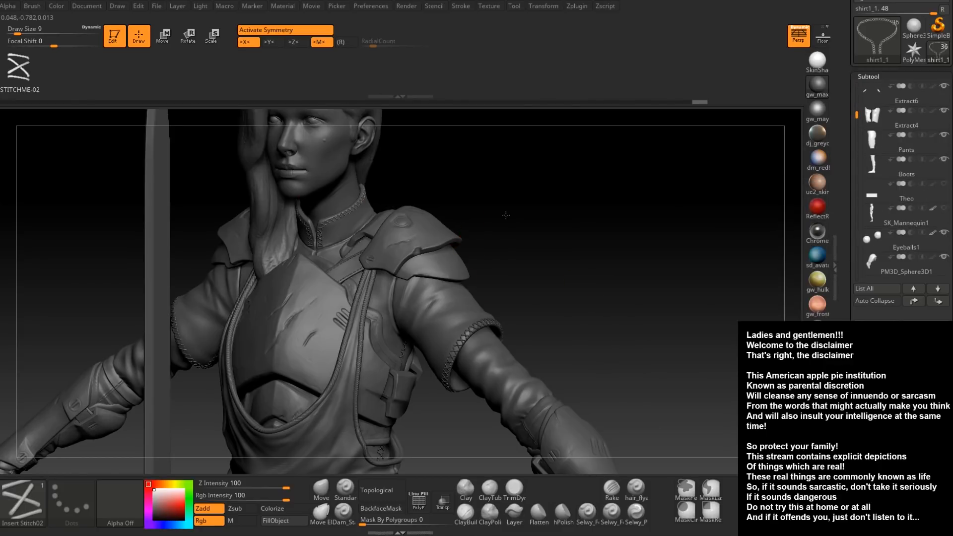
Select the Sword1 subtool at its hilt and activate X symmetry on it
shift+drag(505, 213, 542, 270)
alt+drag(530, 431, 527, 232)
alt+drag(516, 413, 489, 278)
drag(544, 288, 516, 285)
alt+click(262, 271)
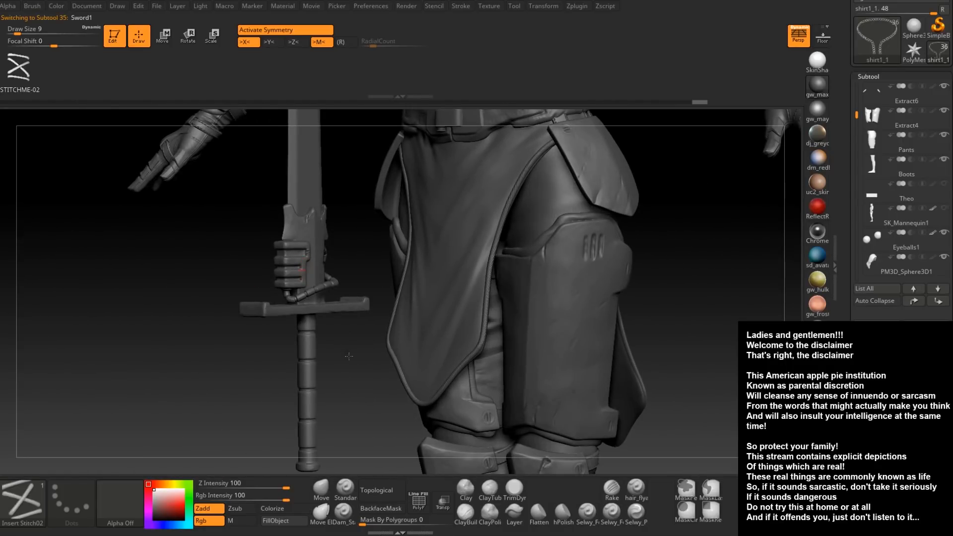
drag(350, 341, 432, 365)
ctrl+right_drag(306, 275, 215, 255)
drag(215, 255, 278, 278)
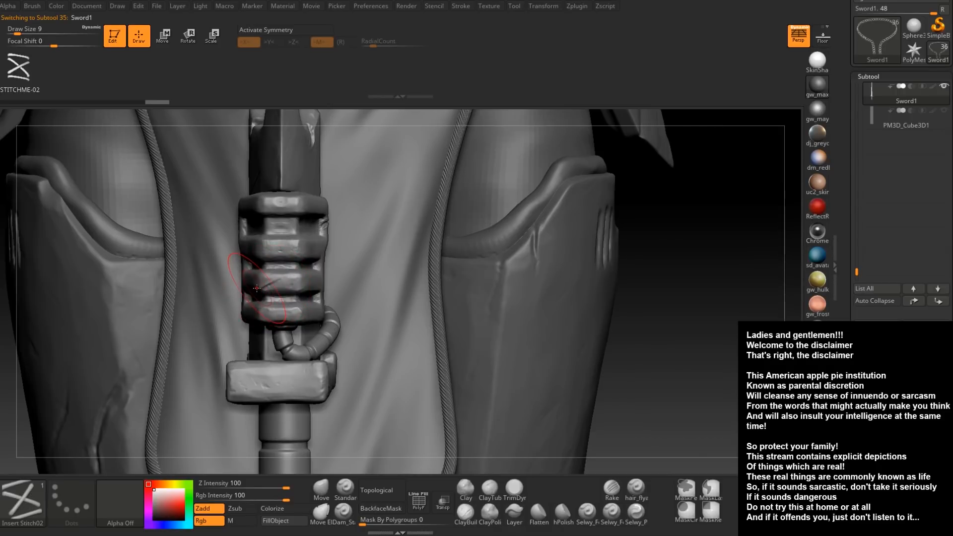
key(x)
Switch to the TrimDynamic brush and reduce its draw size to 4 for the sword's guard and grip block
click(511, 487)
drag(721, 396, 683, 389)
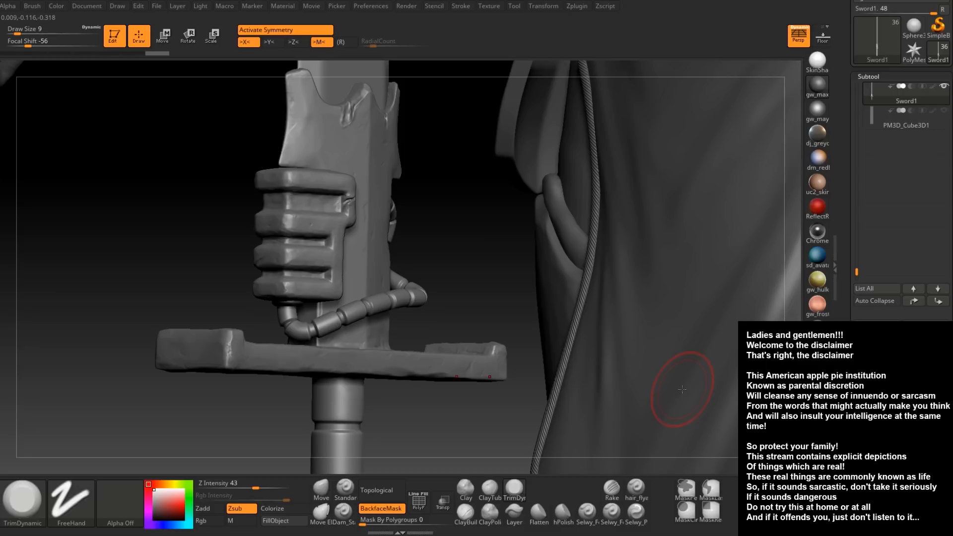
right_drag(451, 227, 434, 213)
alt+right_drag(326, 246, 304, 243)
key(space)
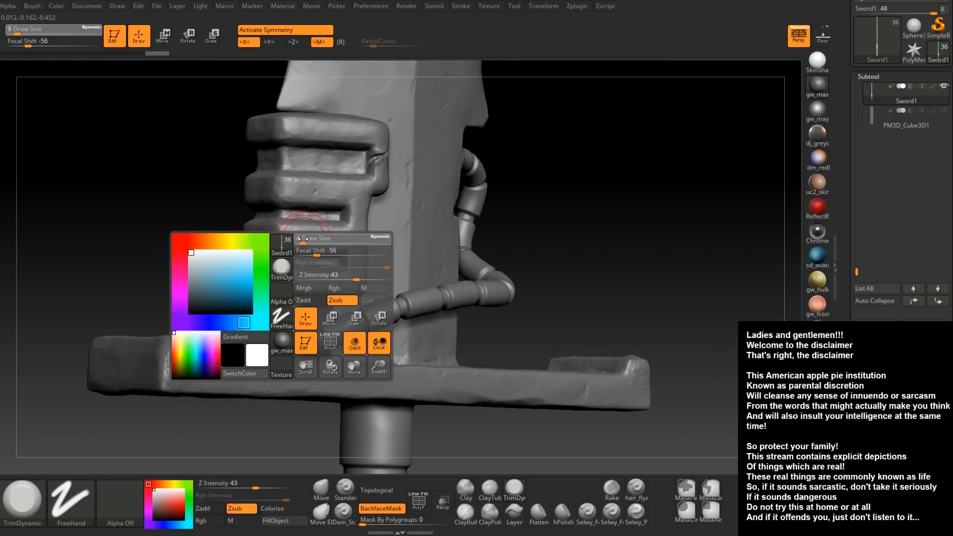
Isolate the ribbed block beside the blade collar and flatten its third rib with TrimDynamic at draw size 4
right_drag(302, 238, 297, 237)
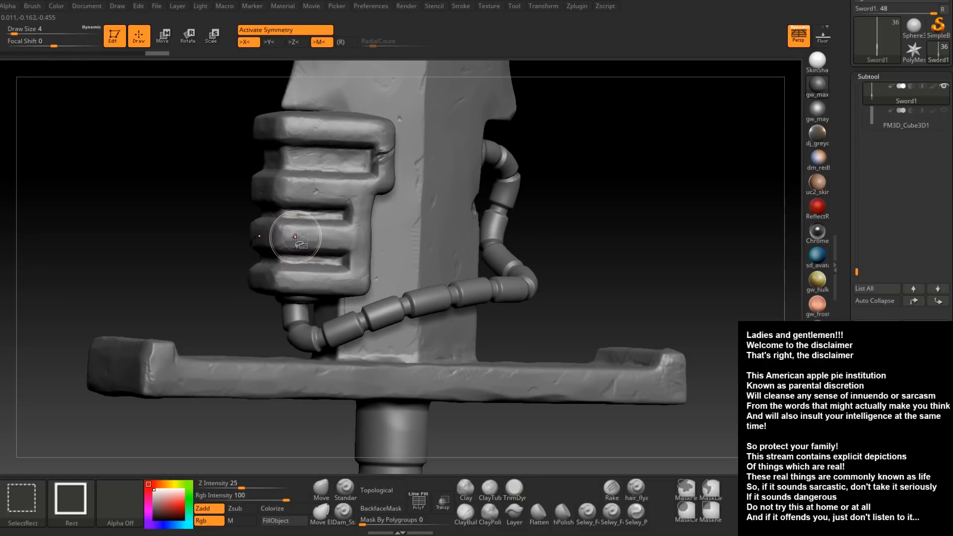
ctrl+shift+click(300, 338)
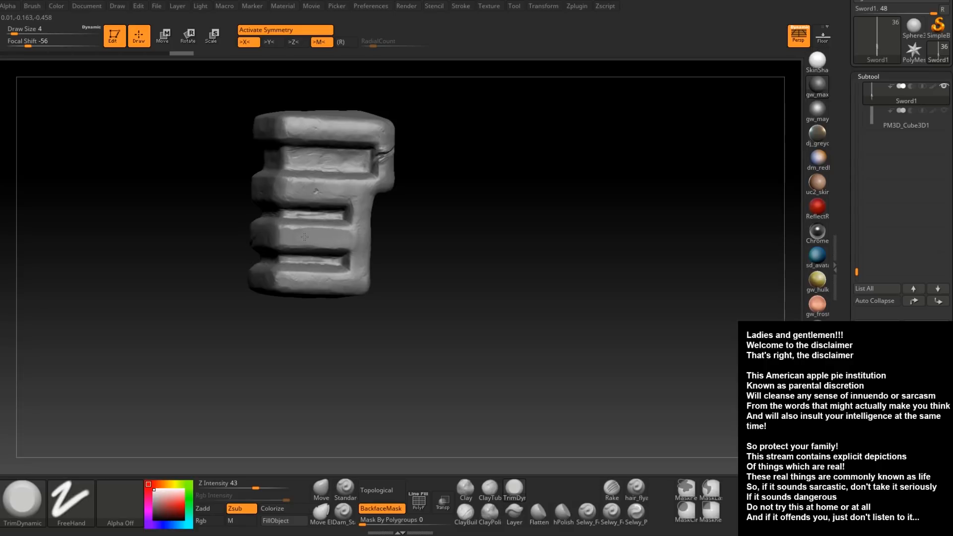
mouse_move(287, 237)
right_down()
mouse_move(325, 233)
mouse_move(258, 234)
right_up()
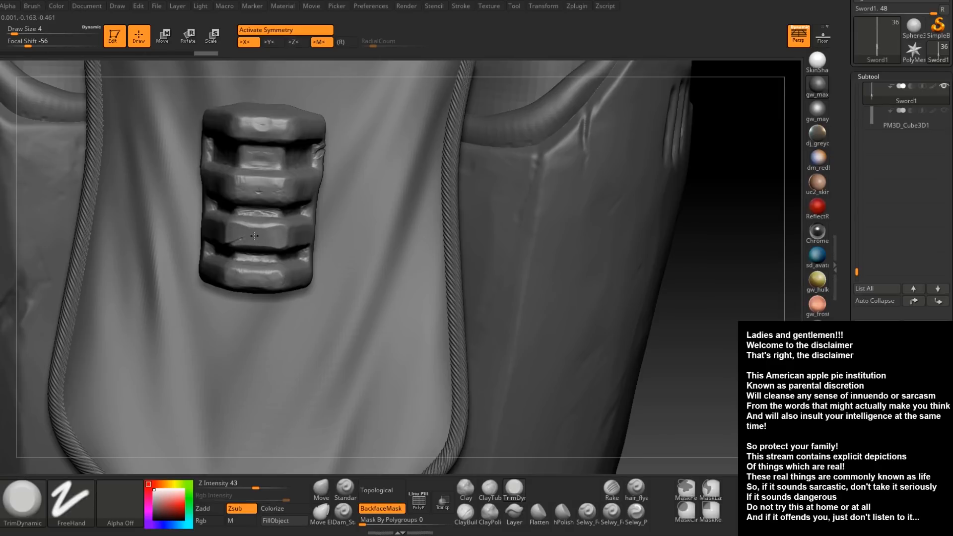
right_drag(280, 236, 299, 239)
key(ctrl+z)
key(ctrl+z)
mouse_move(294, 247)
right_down()
mouse_move(324, 236)
mouse_move(292, 237)
right_up()
mouse_move(317, 237)
mouse_down()
mouse_move(346, 232)
mouse_move(288, 234)
mouse_move(347, 238)
mouse_move(300, 235)
mouse_up()
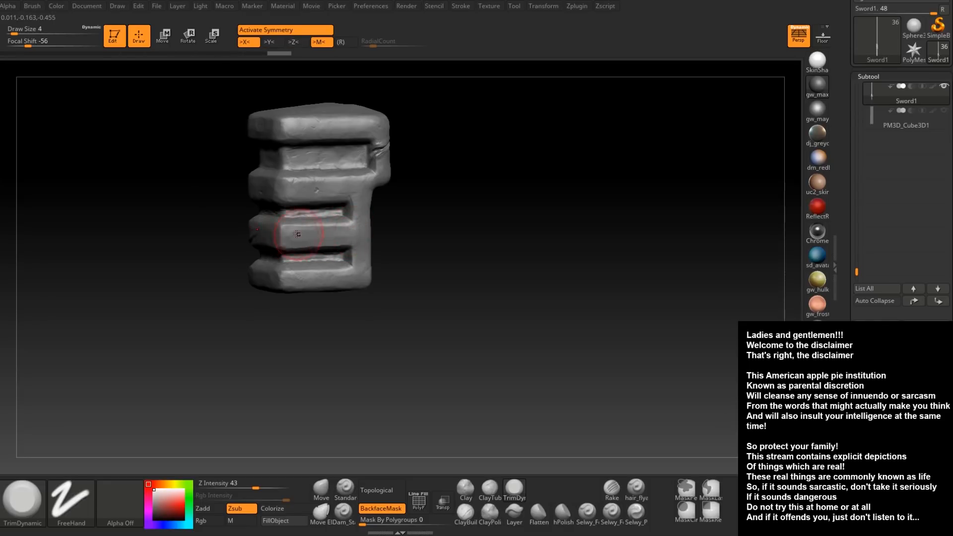
Flatten the vertical side strip that joins the ends of the block's lower ribs
right_drag(355, 232, 376, 231)
drag(363, 206, 364, 238)
drag(363, 211, 367, 265)
drag(366, 193, 364, 233)
right_drag(355, 236, 365, 210)
drag(365, 210, 365, 266)
right_drag(365, 266, 353, 293)
Flatten the side and front faces of the block's bottom rib
mouse_move(285, 281)
mouse_down()
mouse_move(374, 272)
mouse_move(298, 281)
mouse_up()
drag(367, 272, 283, 286)
right_drag(309, 285, 263, 281)
drag(262, 280, 262, 283)
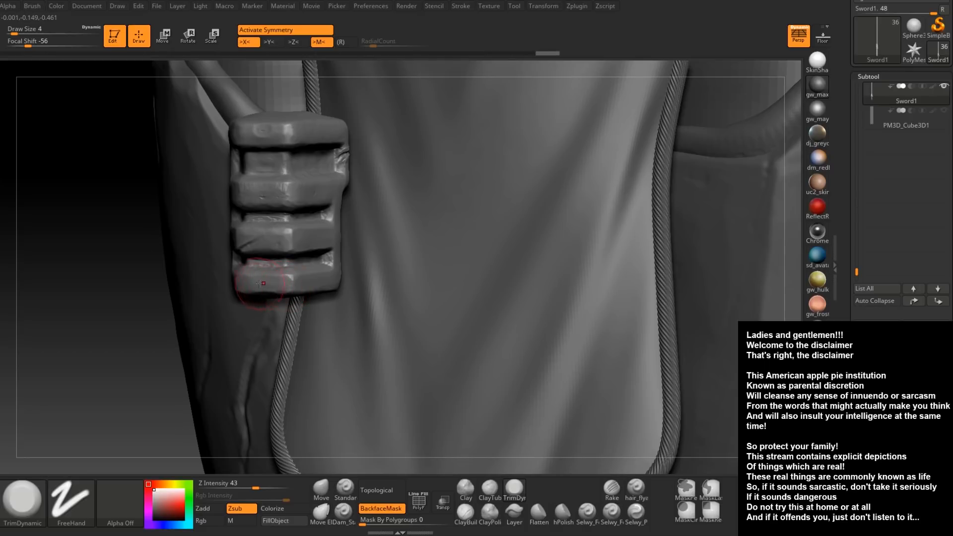
Smooth the front face of the block's third rib
right_drag(294, 287, 286, 232)
mouse_move(275, 226)
mouse_down()
mouse_move(297, 235)
mouse_move(293, 227)
mouse_up()
right_drag(370, 219, 339, 203)
Flatten the side and front faces of the block's second rib and clean up the corner between them
mouse_move(308, 183)
mouse_down()
mouse_move(387, 176)
mouse_move(347, 180)
mouse_move(384, 186)
mouse_up()
right_drag(386, 186, 304, 182)
mouse_move(304, 182)
mouse_down()
mouse_move(285, 183)
mouse_move(317, 180)
mouse_up()
mouse_move(320, 209)
right_down()
mouse_move(292, 248)
mouse_move(280, 300)
right_up()
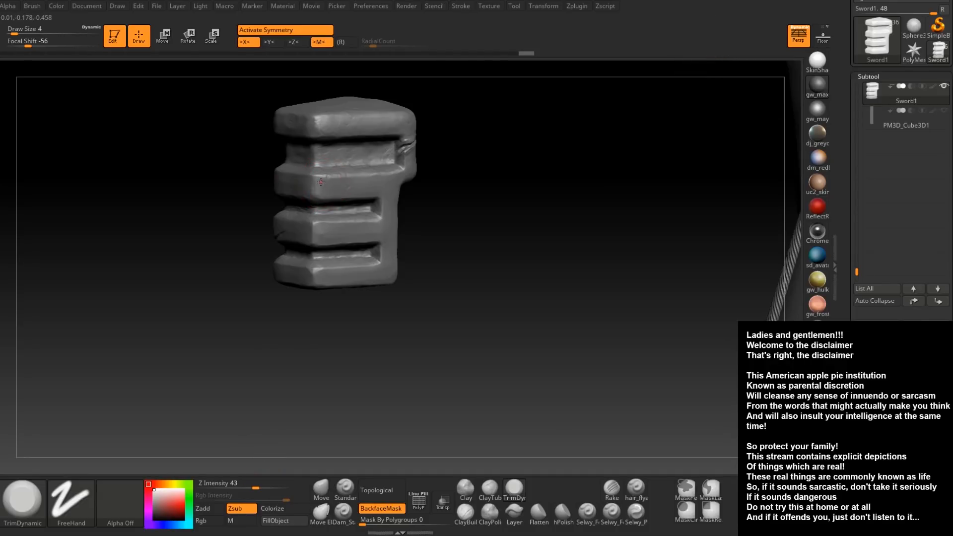
drag(321, 182, 315, 183)
right_drag(315, 182, 302, 188)
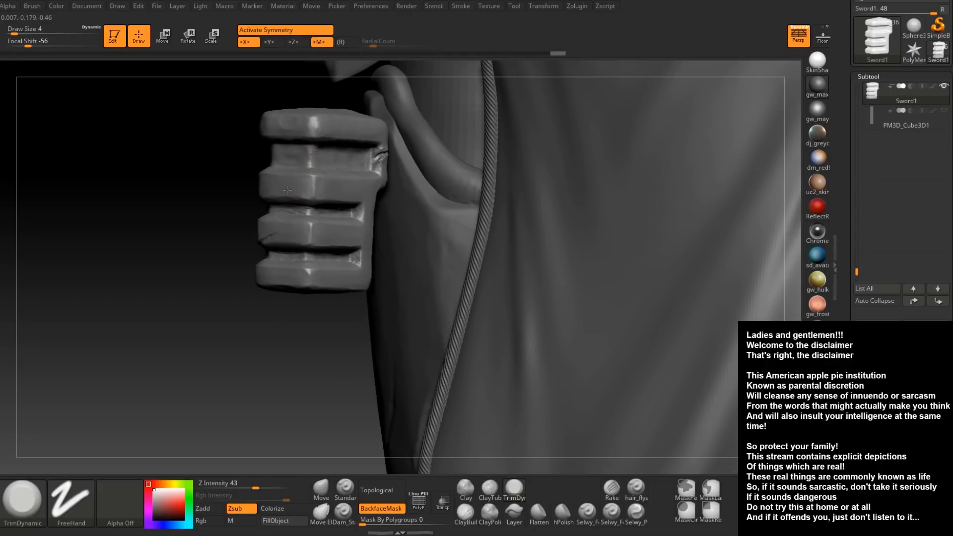
right_drag(289, 186, 319, 181)
drag(331, 192, 347, 193)
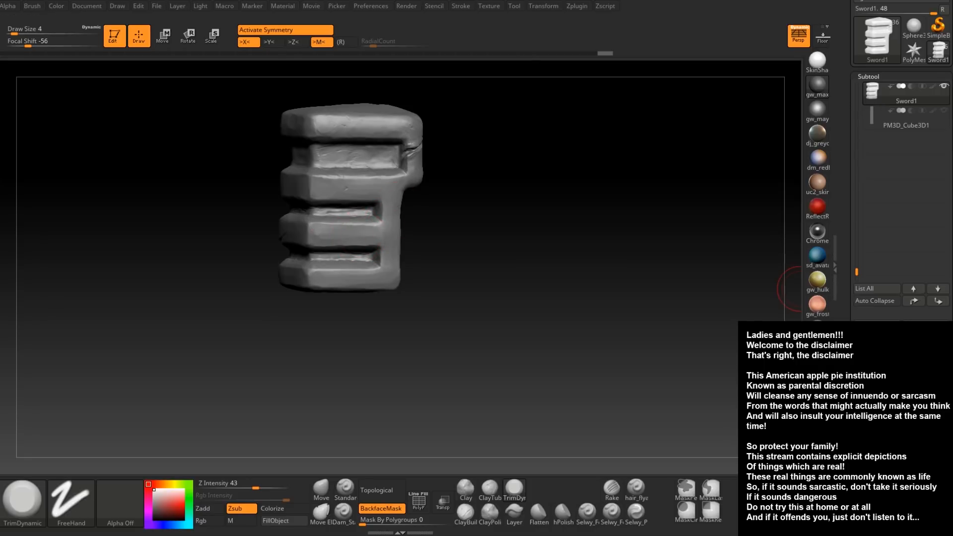
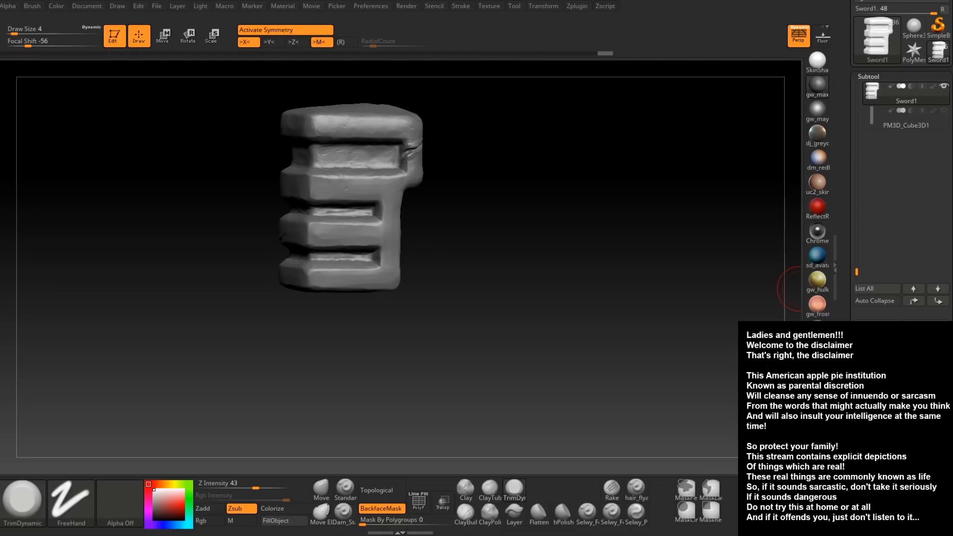
Trim the side strip next to the crack, from the top rib down to the second rib
drag(436, 207, 477, 209)
alt+drag(416, 187, 380, 288)
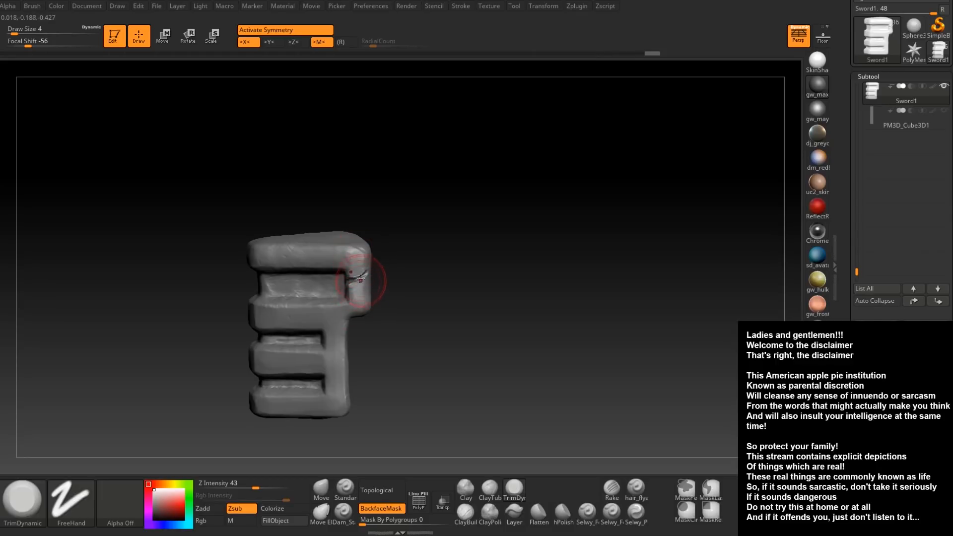
right_drag(361, 279, 360, 268)
mouse_move(359, 258)
mouse_down()
mouse_move(358, 300)
mouse_move(359, 291)
mouse_move(335, 316)
mouse_up()
mouse_move(335, 316)
right_down()
mouse_move(348, 310)
mouse_move(340, 297)
right_up()
Flatten the top rib's side face and smooth the areas around the upper recess and crack
drag(288, 301, 270, 297)
drag(265, 261, 353, 256)
mouse_move(353, 256)
mouse_down()
mouse_move(278, 260)
mouse_move(321, 261)
mouse_up()
right_drag(347, 256, 359, 271)
drag(358, 253, 351, 279)
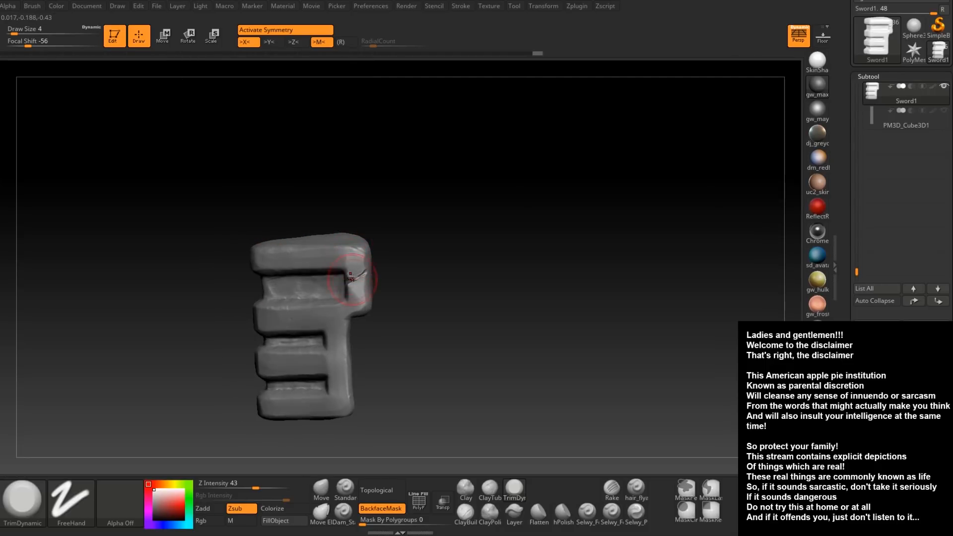
Flatten the front faces and corner of the block's top rib
mouse_move(351, 273)
right_down()
mouse_move(347, 255)
mouse_move(254, 263)
mouse_move(304, 262)
right_up()
drag(224, 259, 253, 258)
right_drag(311, 263, 260, 259)
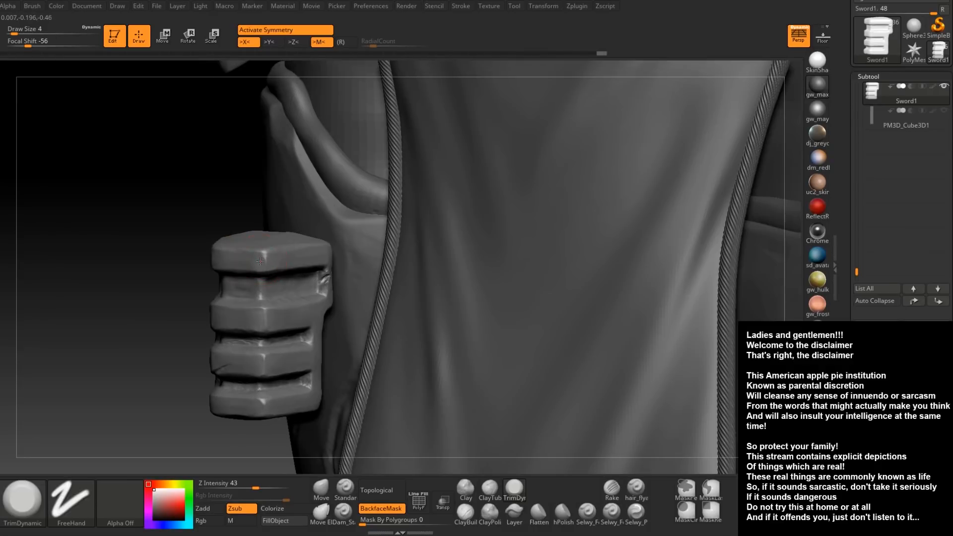
mouse_move(262, 265)
mouse_down()
mouse_move(265, 257)
mouse_move(293, 274)
mouse_up()
right_drag(317, 274, 288, 274)
Set the draw size to 2 and smooth the sloped ledge above the second rib, including its corner
key(space)
drag(286, 274, 283, 275)
right_drag(283, 275, 339, 249)
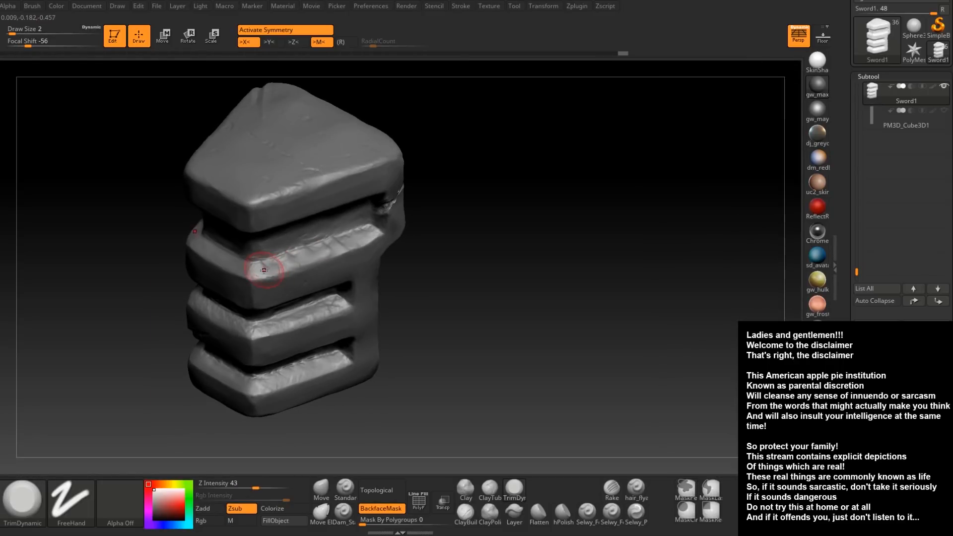
mouse_move(358, 237)
mouse_down()
mouse_move(271, 267)
mouse_move(367, 231)
mouse_up()
drag(252, 274, 266, 268)
right_drag(266, 268, 303, 261)
drag(261, 270, 250, 272)
right_drag(259, 250, 313, 272)
drag(313, 273, 351, 263)
right_drag(345, 273, 397, 286)
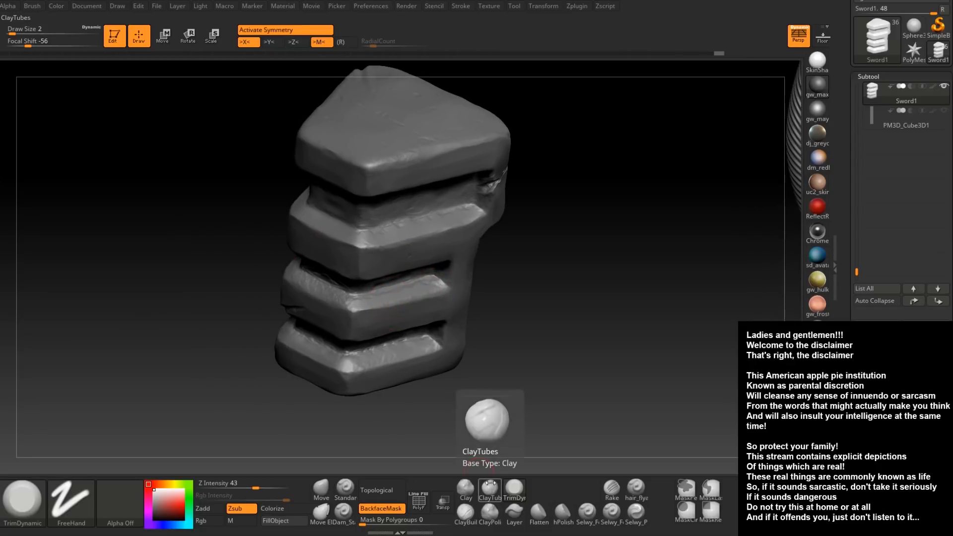
Smooth the rough sloped ledge above the third rib on both sides of its corner
right_drag(314, 293, 300, 448)
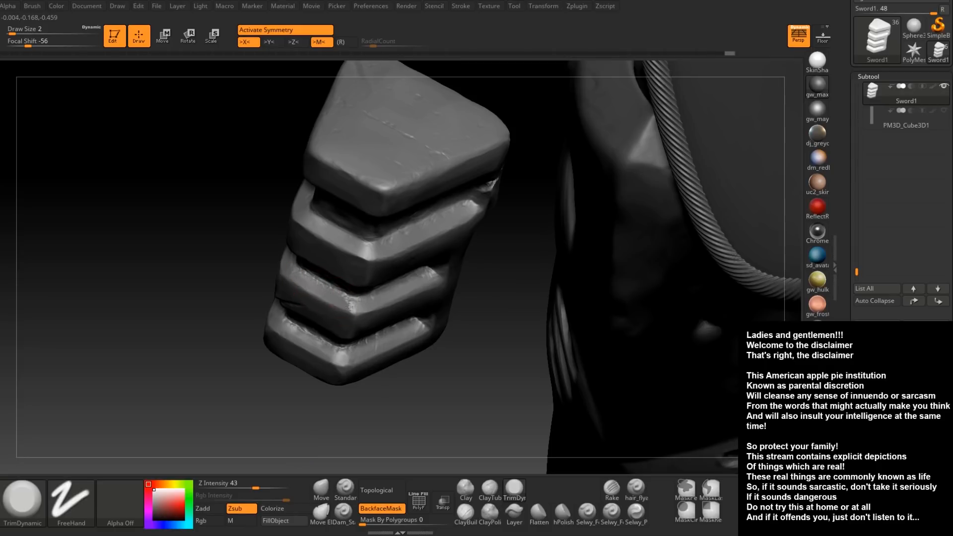
drag(351, 305, 355, 301)
drag(309, 274, 349, 294)
mouse_move(367, 315)
right_down()
mouse_move(318, 313)
mouse_move(369, 278)
right_up()
drag(366, 294, 454, 280)
Smooth the sloped ledge above the bottom rib
mouse_move(398, 376)
right_down()
mouse_move(396, 351)
mouse_move(396, 386)
right_up()
drag(364, 377, 446, 352)
mouse_move(366, 375)
mouse_down()
mouse_move(442, 352)
mouse_move(317, 362)
mouse_move(372, 371)
mouse_up()
mouse_move(343, 415)
right_down()
mouse_move(358, 398)
mouse_move(343, 390)
mouse_move(372, 400)
mouse_move(378, 319)
right_up()
Flatten the dented underside of the block with TrimDynamic at draw size 5
mouse_move(383, 404)
right_down()
mouse_move(382, 221)
mouse_move(380, 253)
right_up()
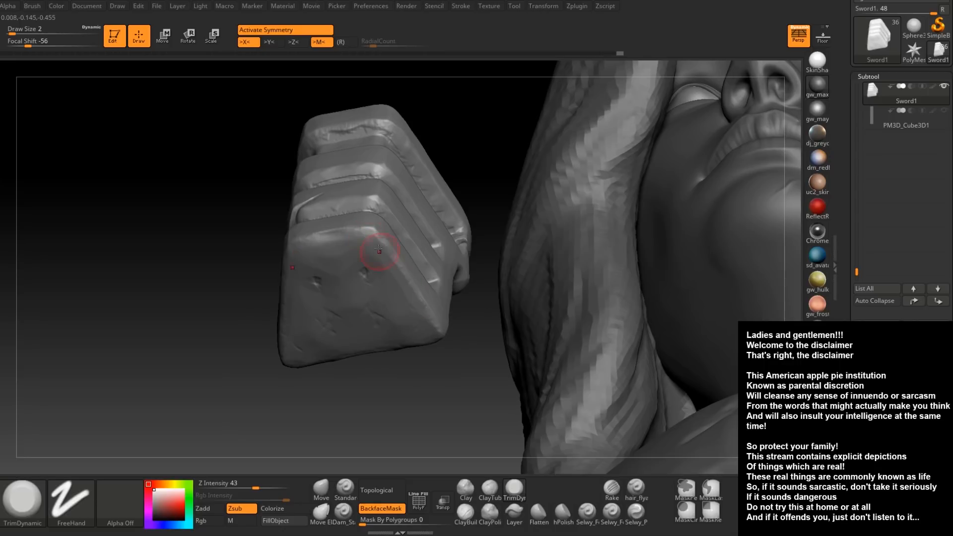
drag(365, 238, 385, 270)
right_drag(385, 271, 366, 336)
key(space)
click(389, 270)
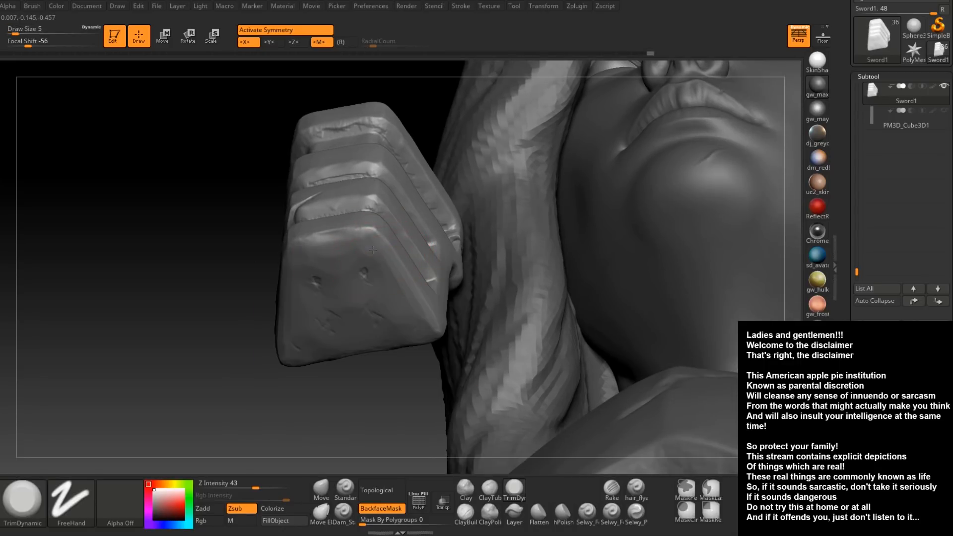
mouse_move(343, 258)
mouse_down()
mouse_move(318, 251)
mouse_move(363, 245)
mouse_move(313, 248)
mouse_move(317, 265)
mouse_up()
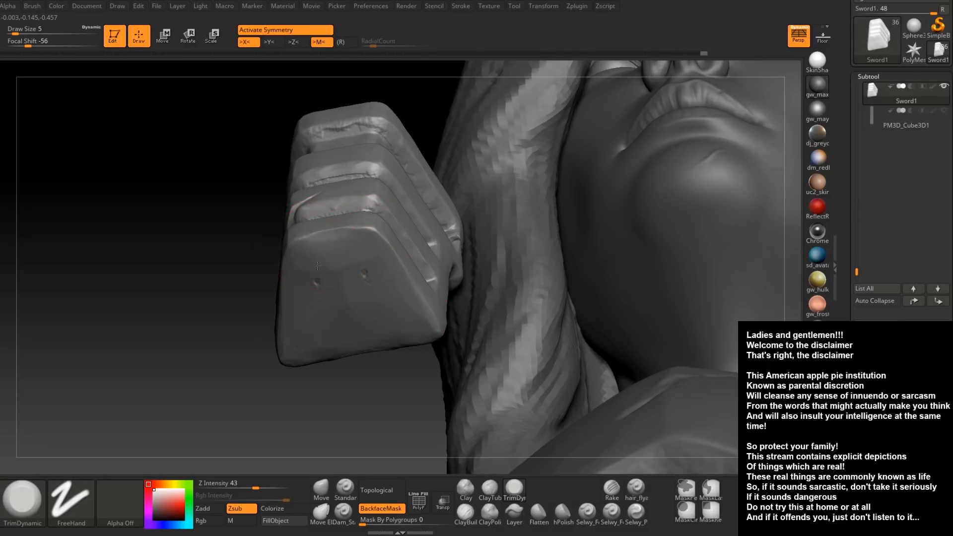
drag(330, 342, 358, 333)
Set the draw size to 2 and trim the rib edges around the block's lowest groove
mouse_move(369, 233)
right_down()
mouse_move(379, 293)
mouse_move(366, 229)
mouse_move(325, 253)
mouse_move(344, 299)
mouse_move(351, 232)
mouse_move(354, 293)
mouse_move(319, 314)
right_up()
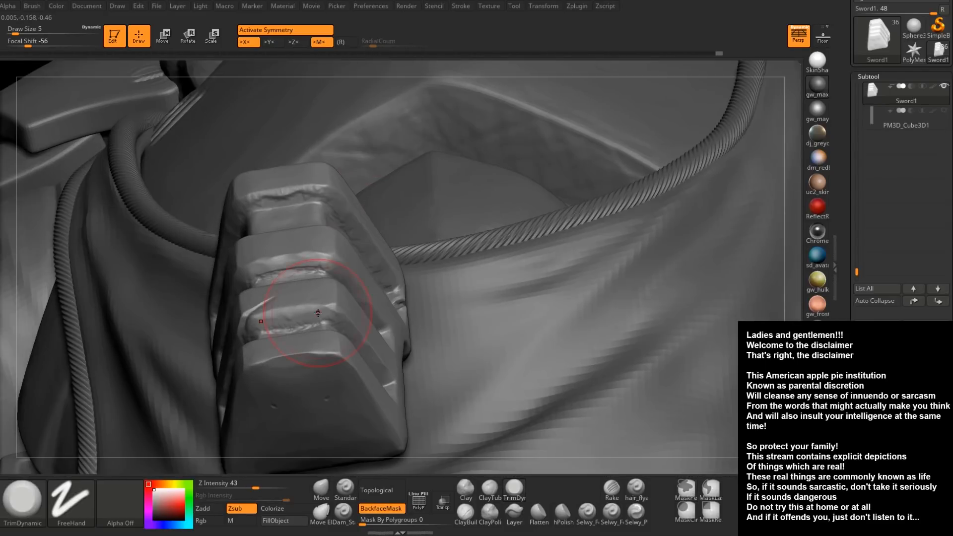
key(space)
drag(318, 309, 315, 310)
mouse_move(316, 308)
right_down()
mouse_move(334, 279)
mouse_move(342, 289)
right_up()
mouse_move(353, 285)
mouse_down()
mouse_move(304, 292)
mouse_move(362, 285)
mouse_up()
drag(300, 293, 370, 283)
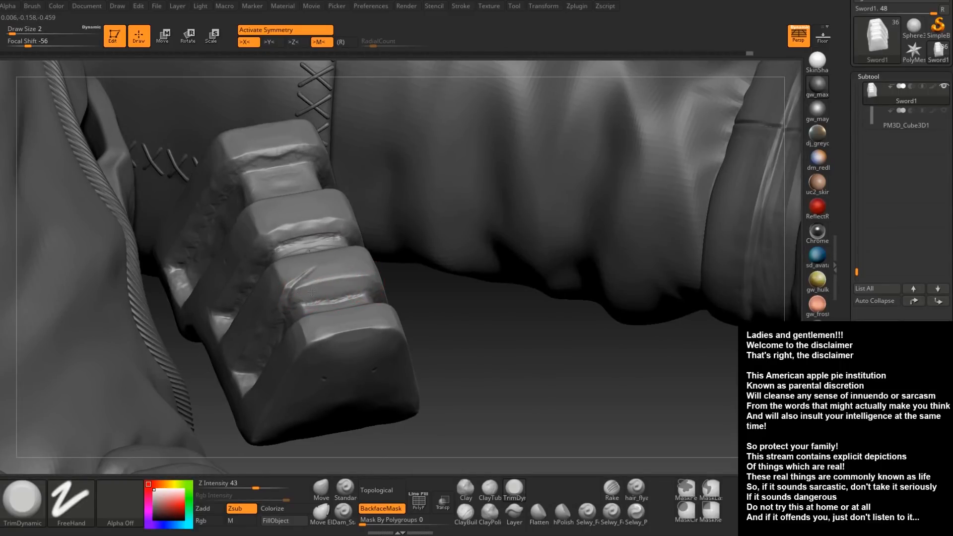
drag(298, 277, 373, 272)
mouse_move(346, 288)
right_down()
mouse_move(341, 308)
mouse_move(373, 287)
right_up()
drag(367, 303, 407, 303)
Trim the lower edge of the second rib along the side and at the front corner
right_drag(424, 274, 398, 226)
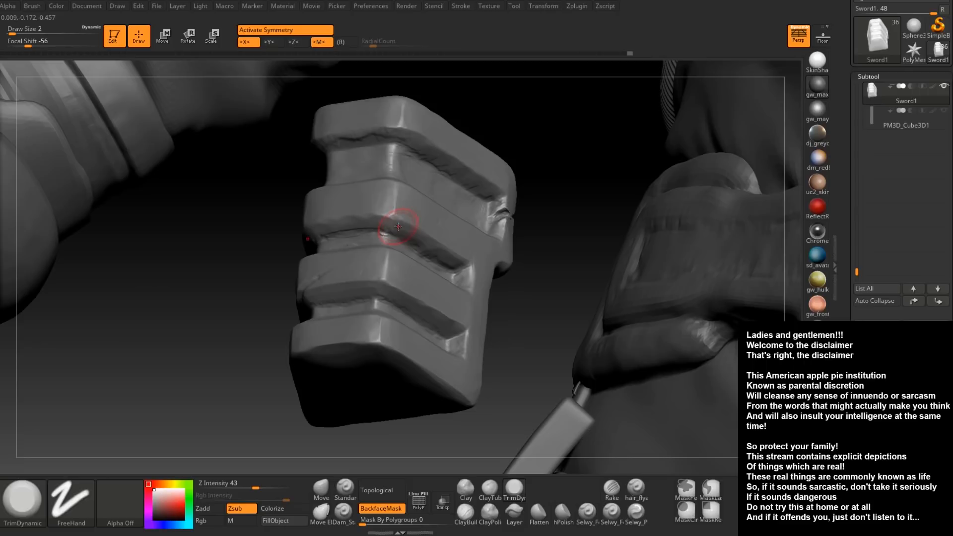
drag(409, 233, 466, 272)
drag(380, 224, 383, 220)
mouse_move(342, 223)
right_down()
mouse_move(368, 236)
mouse_move(351, 250)
mouse_move(312, 224)
right_up()
mouse_move(392, 219)
right_down()
mouse_move(289, 242)
mouse_move(304, 239)
mouse_move(324, 263)
mouse_move(304, 242)
mouse_move(403, 240)
right_up()
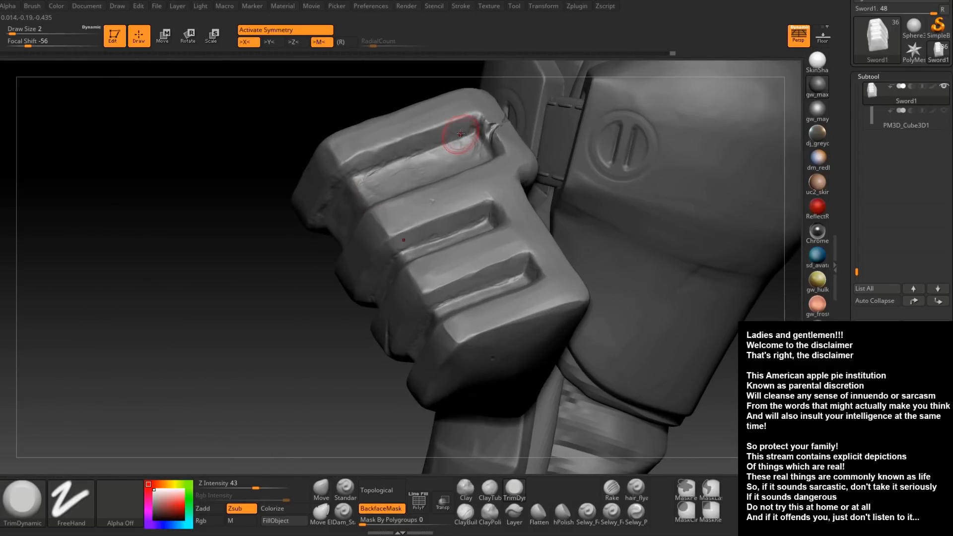
Save the project and smooth the inner ends of the block's two lower grooves
right_drag(364, 143, 363, 130)
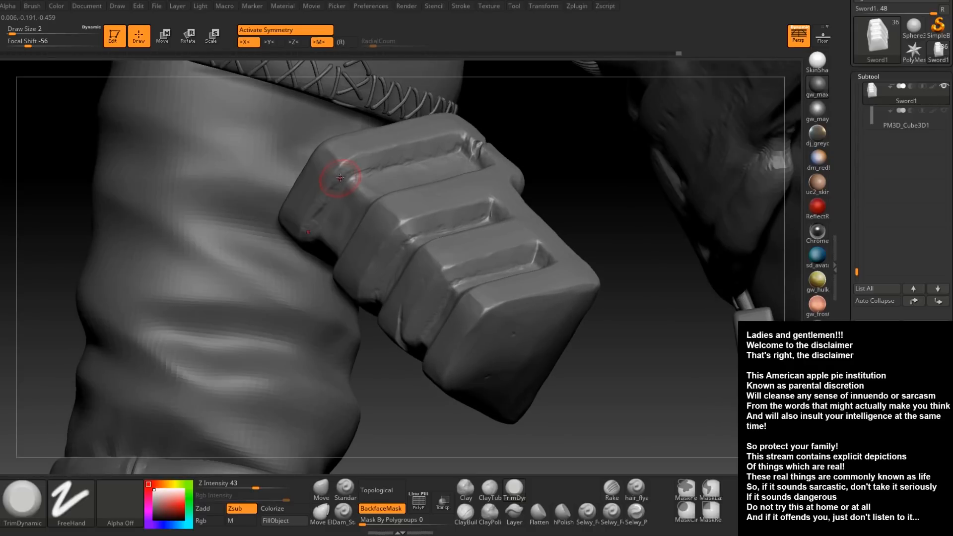
right_drag(315, 215, 386, 190)
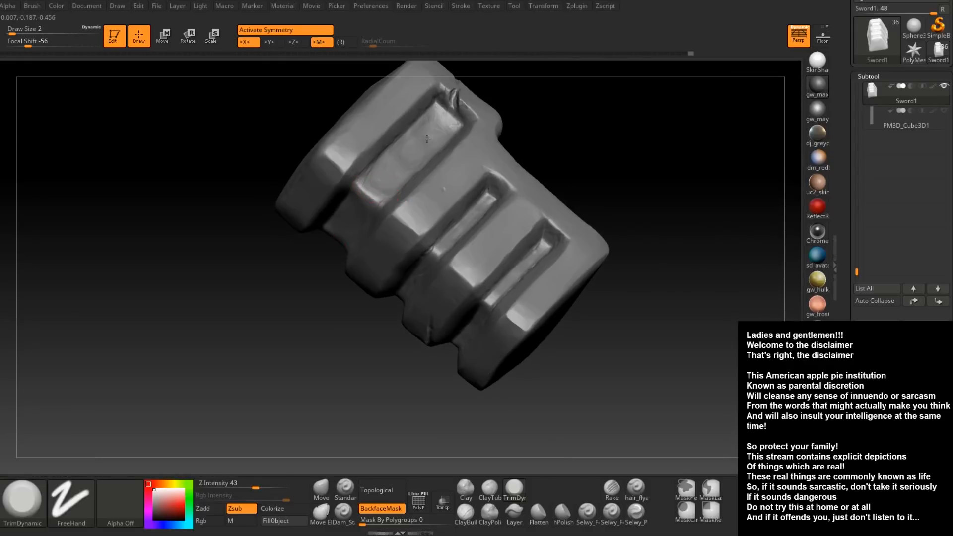
alt+right_drag(460, 200, 358, 280)
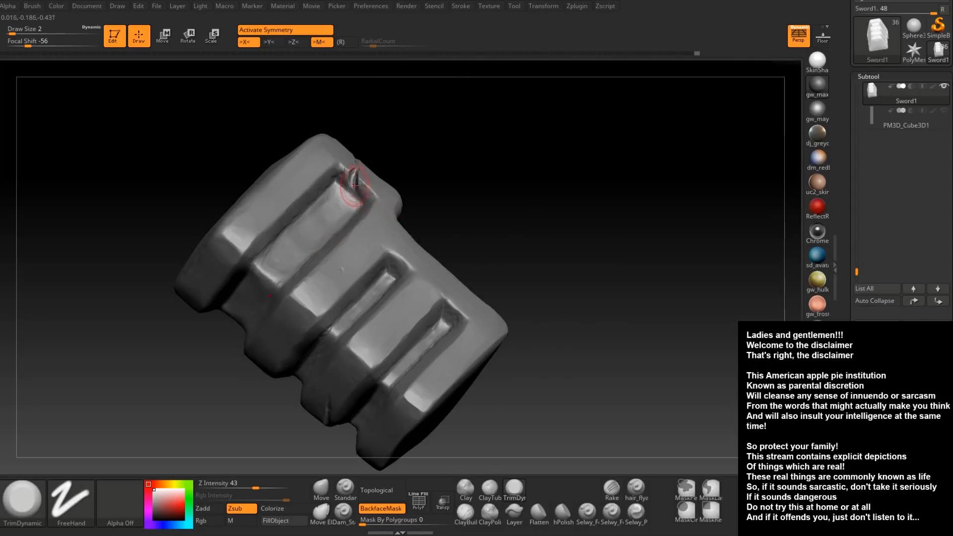
key(ctrl+s)
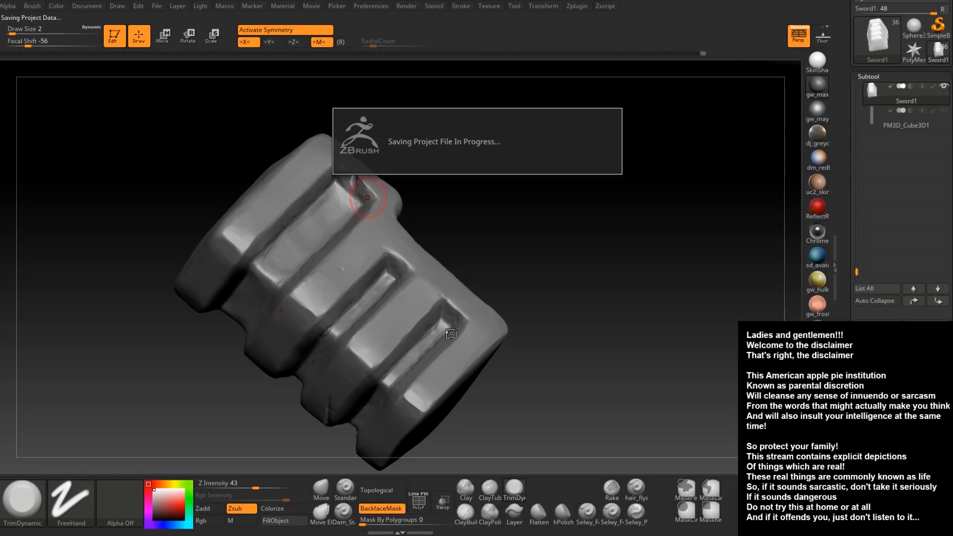
drag(450, 313, 452, 311)
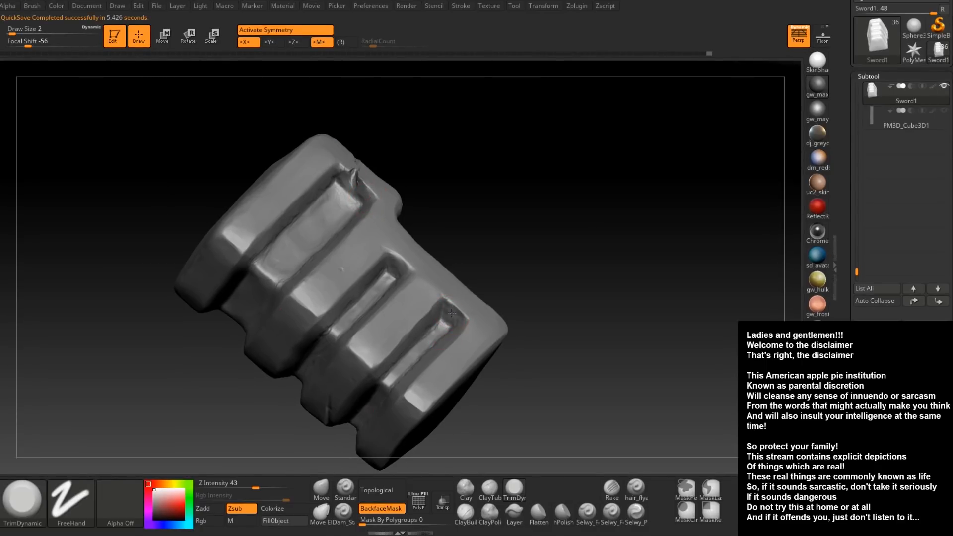
drag(393, 266, 397, 259)
Flatten the lower section of the block's back face with TrimDynamic at draw size 3
drag(546, 293, 358, 267)
key(space)
click(360, 267)
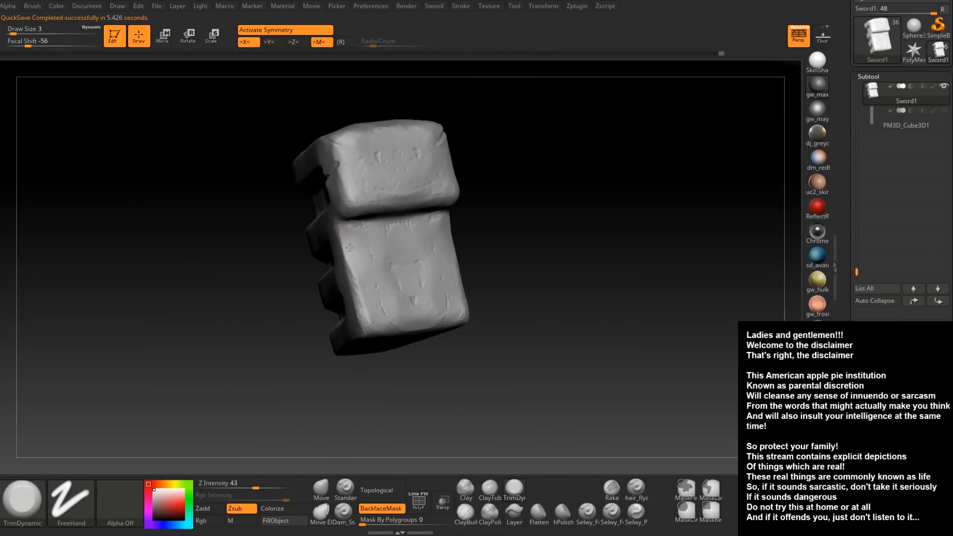
mouse_move(355, 257)
mouse_down()
mouse_move(372, 317)
mouse_move(389, 311)
mouse_up()
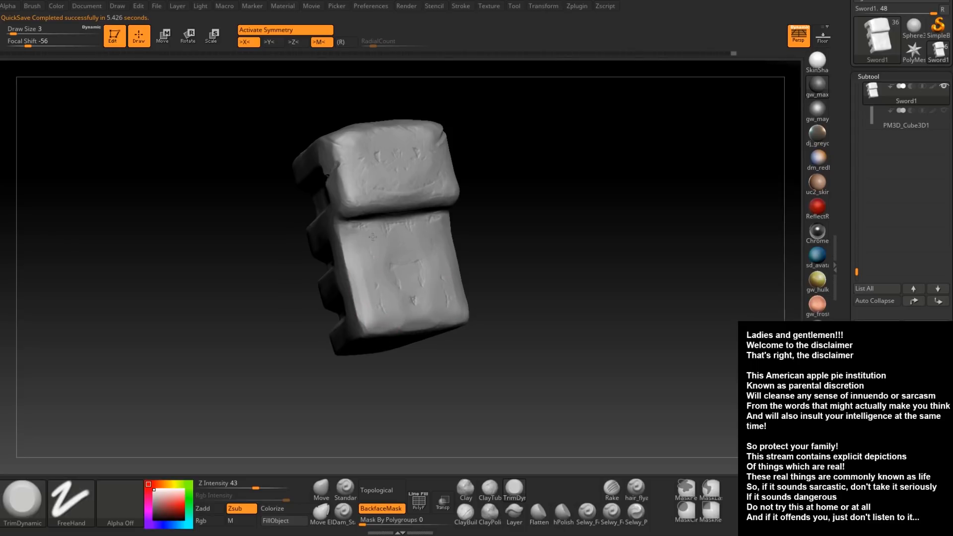
Flatten the upper section of the block's back face and the remaining rough areas around it
drag(357, 153, 417, 134)
drag(492, 144, 561, 203)
mouse_move(375, 149)
mouse_down()
mouse_move(413, 102)
mouse_move(392, 117)
mouse_move(419, 108)
mouse_up()
mouse_move(461, 154)
mouse_down()
mouse_move(380, 100)
mouse_move(376, 84)
mouse_up()
drag(496, 253, 459, 208)
drag(370, 226, 453, 253)
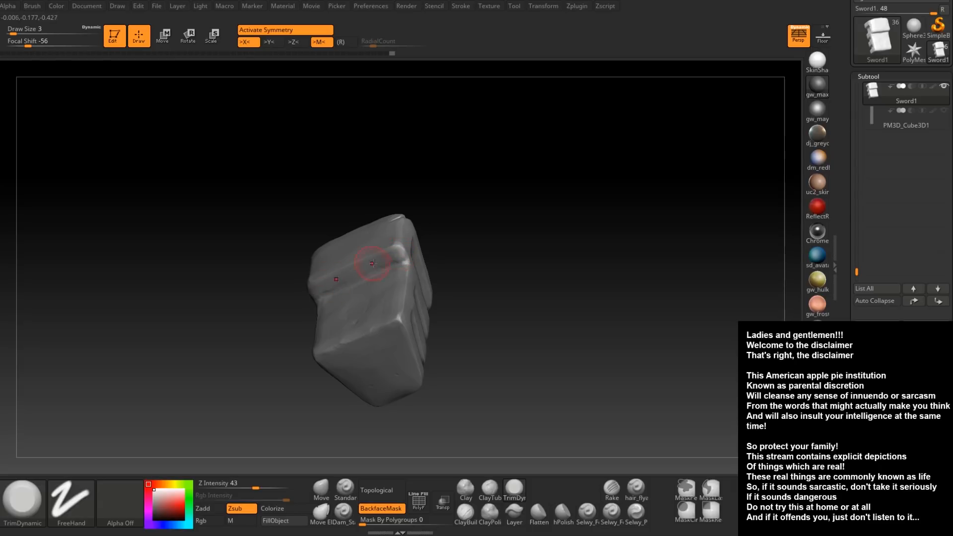
Unhide the rest of the sword and frame the front of the blade collar and crossguard
drag(391, 290, 358, 309)
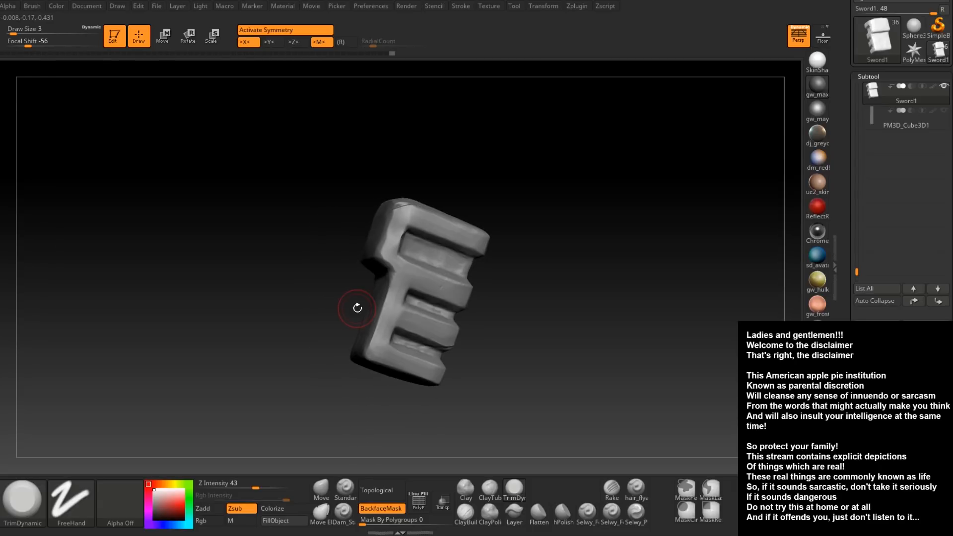
key(ctrl+shift)
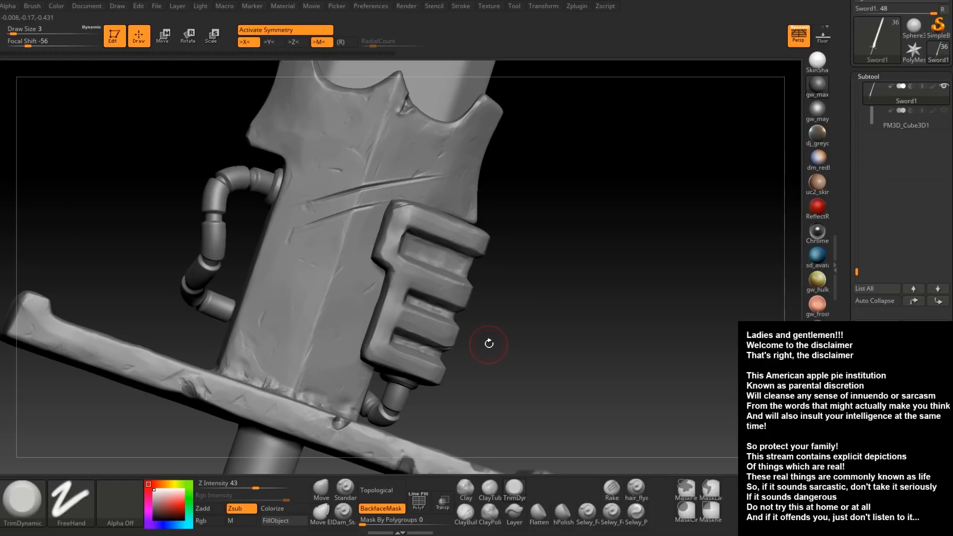
mouse_move(489, 340)
mouse_down()
mouse_move(463, 335)
mouse_move(453, 292)
mouse_move(466, 297)
mouse_move(405, 298)
mouse_move(402, 274)
mouse_up()
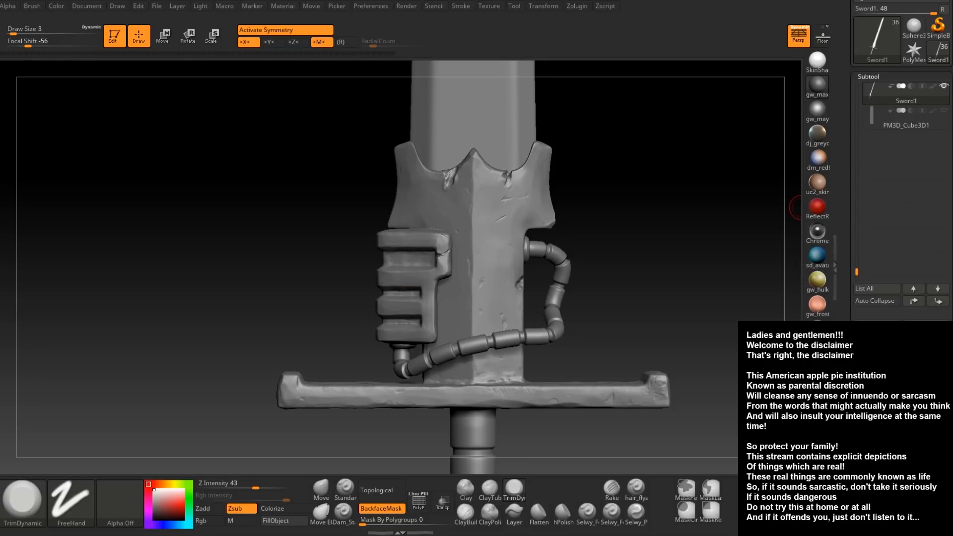
right_drag(617, 219, 549, 186)
alt+right_drag(476, 213, 466, 239)
Hide the blade, ribbed block and hose, and flatten the collar's front face with TrimDynamic at draw size 6
key(ctrl+shift)
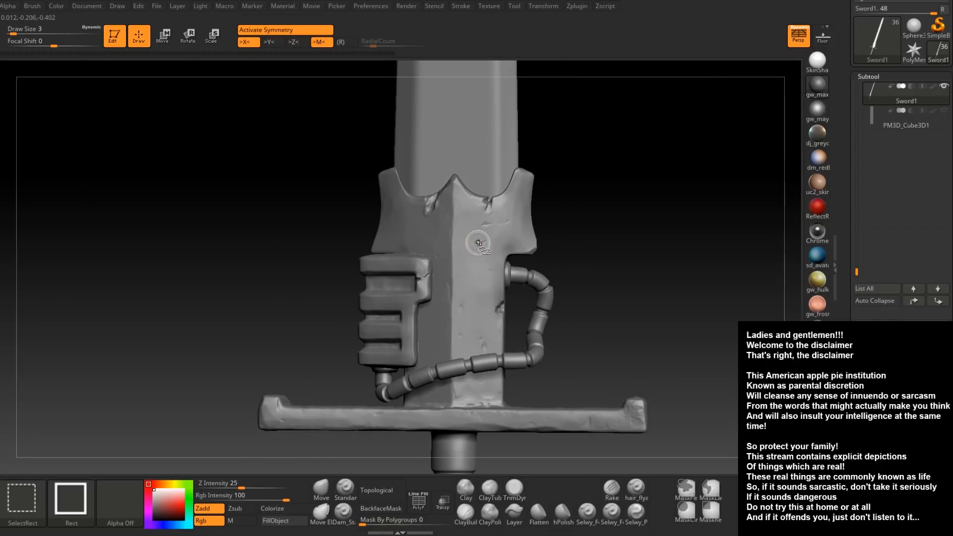
ctrl+shift+click(532, 273)
key(space)
drag(470, 227, 470, 372)
drag(474, 276, 472, 393)
drag(493, 236, 477, 379)
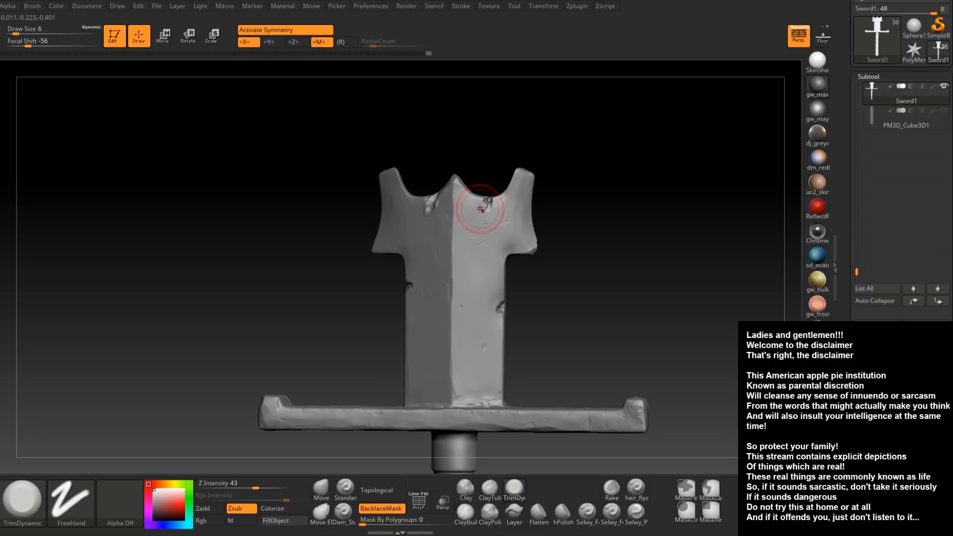
Flatten the curved upper wings on both sides of the blade collar's front face with TrimDynamic
drag(505, 206, 501, 241)
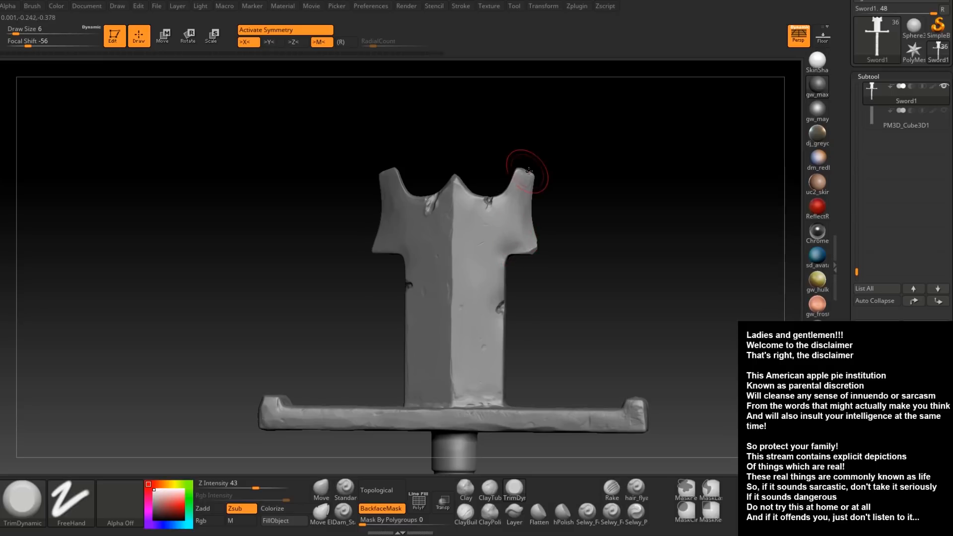
drag(523, 181, 526, 240)
mouse_move(387, 181)
mouse_down()
mouse_move(385, 237)
mouse_move(374, 252)
mouse_up()
drag(397, 195, 419, 251)
right_drag(422, 222, 425, 221)
Set the draw size to 8 and flatten one half of the collar's front face, from the upper notch down to the crossguard
key(space)
drag(425, 222, 428, 223)
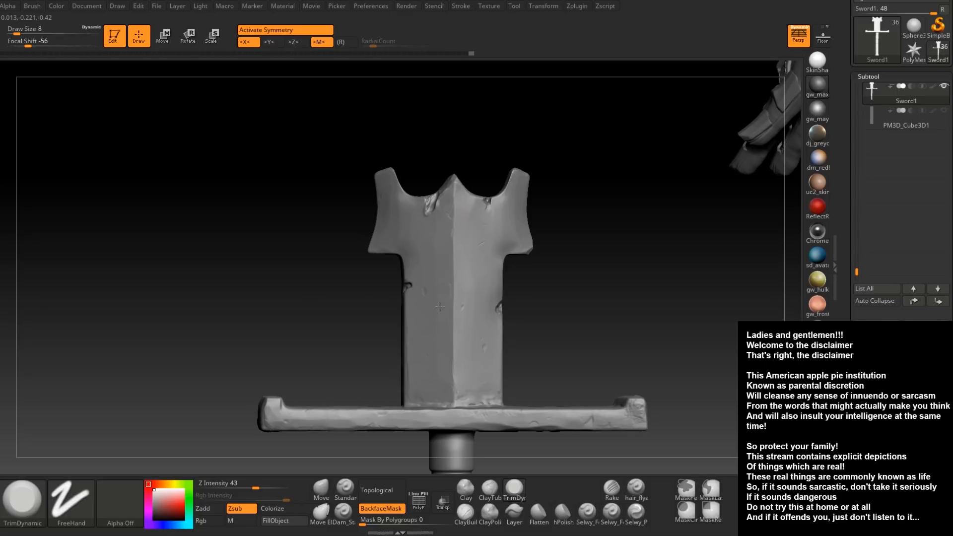
drag(438, 196, 425, 254)
drag(427, 209, 424, 260)
drag(423, 212, 431, 375)
drag(425, 235, 431, 381)
Flatten the upper part of the collar's back face beside and across the diagonal scratches
mouse_move(459, 318)
right_down()
mouse_move(437, 316)
mouse_move(400, 206)
mouse_move(474, 230)
mouse_move(447, 252)
right_up()
drag(364, 217, 345, 285)
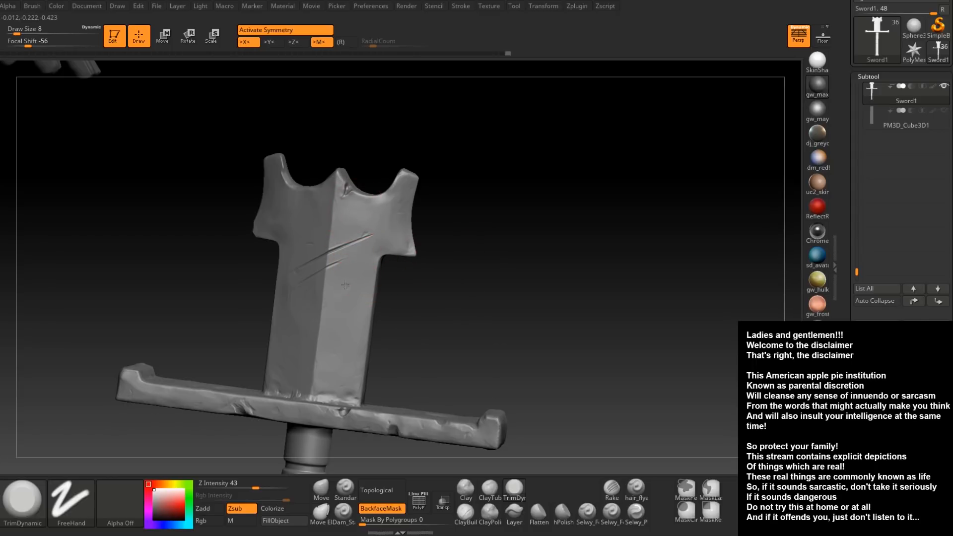
drag(346, 210, 357, 287)
shift+right_drag(292, 204, 318, 210)
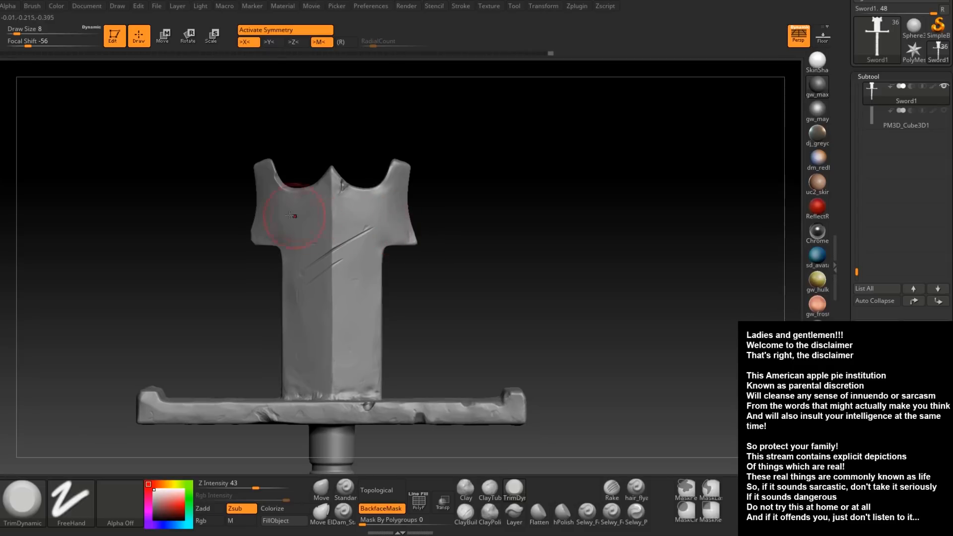
Flatten the crossguard's back face along its full length with TrimDynamic, redoing the first stroke
alt+right_drag(398, 285, 419, 213)
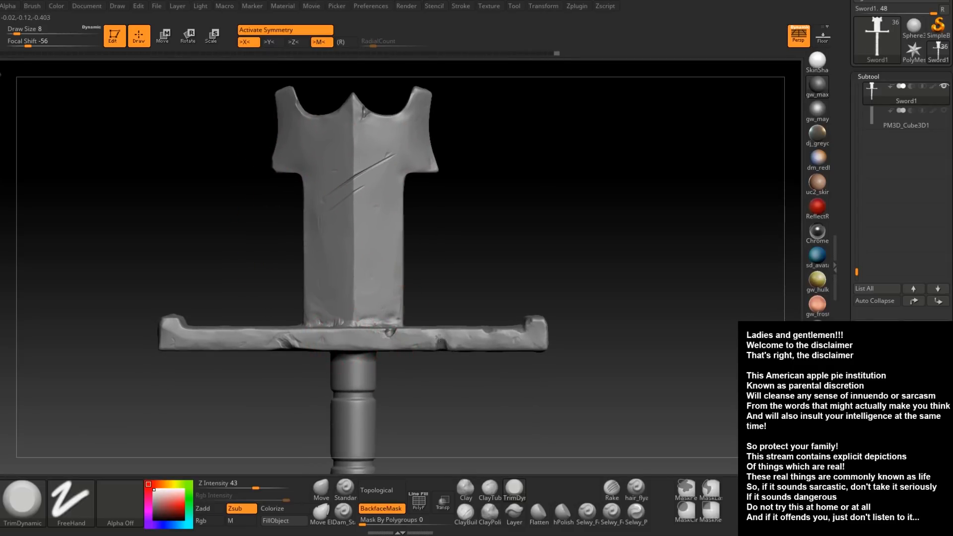
mouse_move(346, 340)
mouse_down()
mouse_move(536, 340)
mouse_move(293, 338)
mouse_up()
key(ctrl+z)
drag(541, 338, 342, 340)
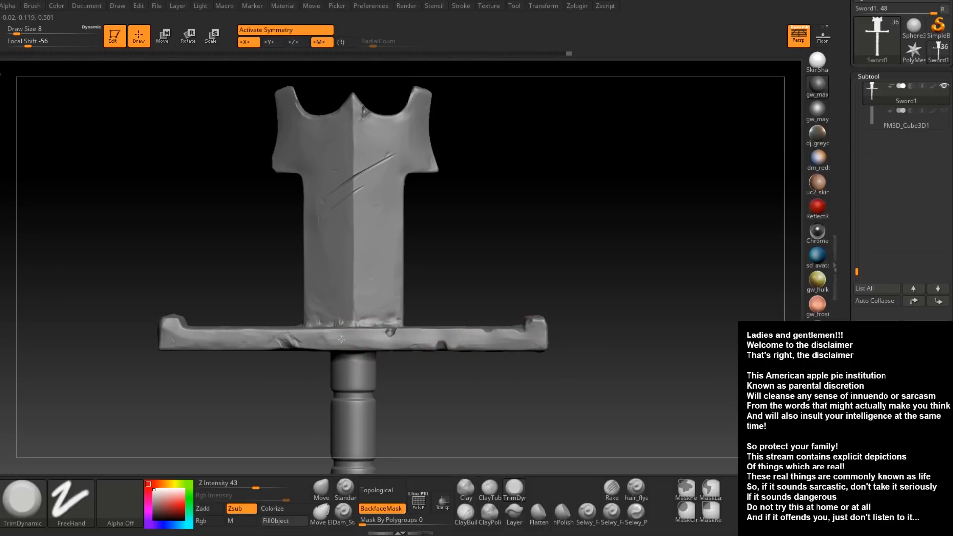
drag(498, 333, 188, 338)
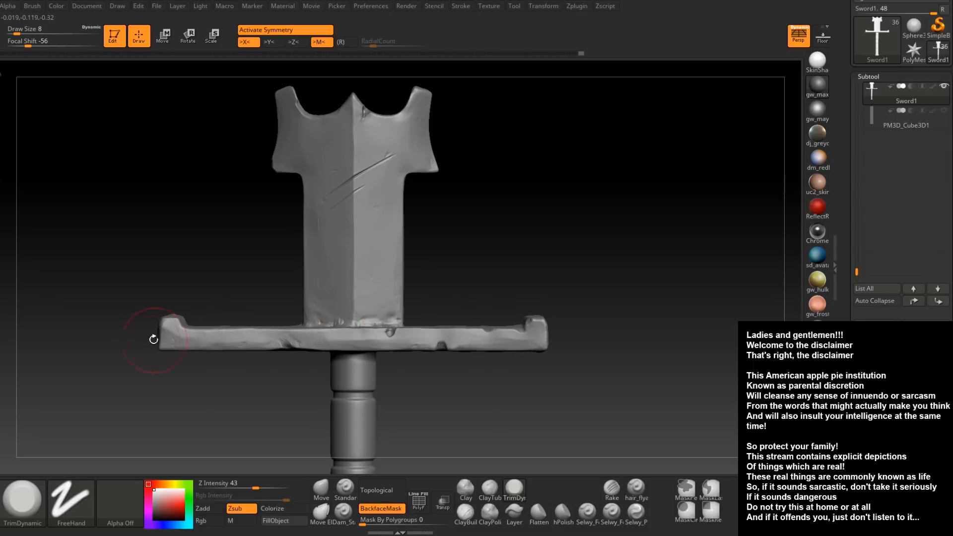
mouse_move(339, 338)
mouse_down()
mouse_move(139, 340)
mouse_move(213, 350)
mouse_move(169, 339)
mouse_up()
drag(325, 338, 293, 338)
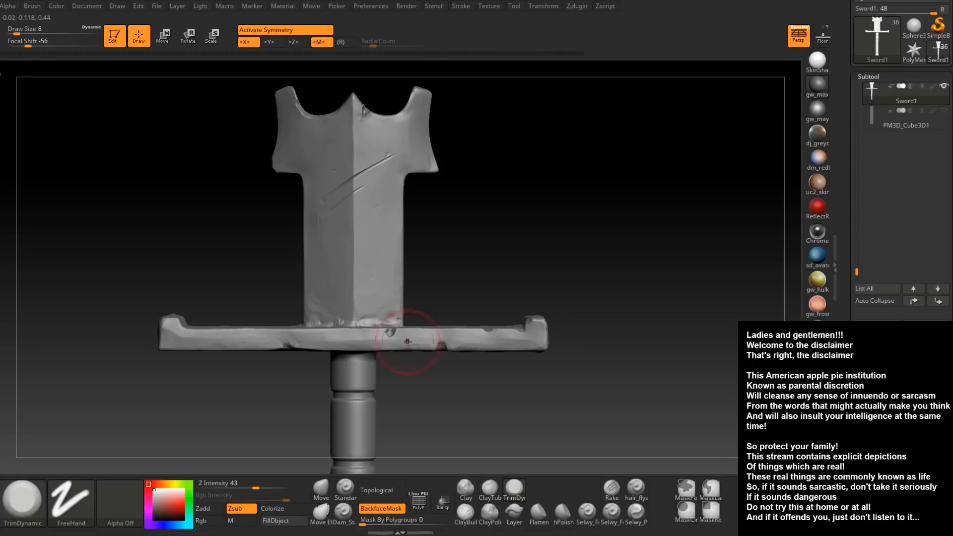
drag(615, 342, 535, 349)
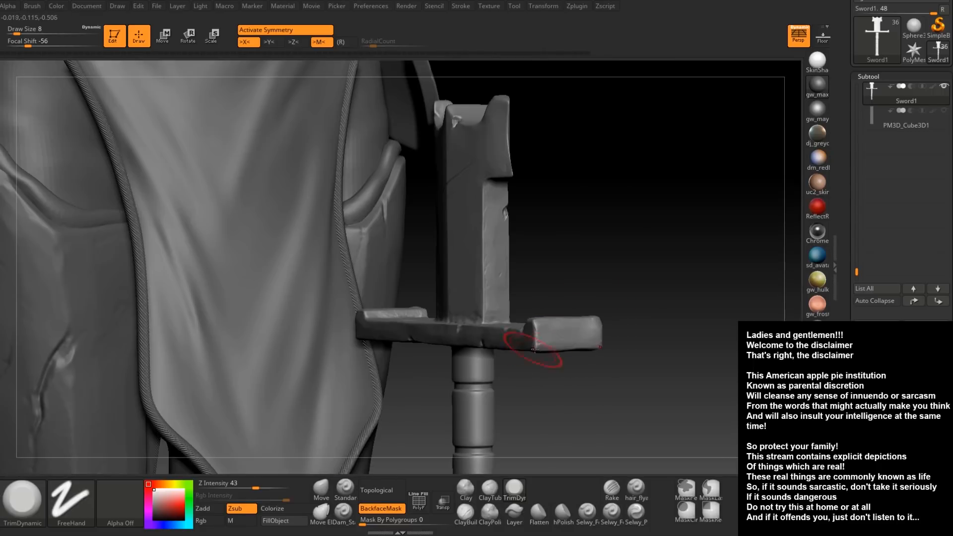
mouse_move(625, 342)
mouse_down()
mouse_move(569, 336)
mouse_move(606, 329)
mouse_move(522, 336)
mouse_move(606, 343)
mouse_move(566, 346)
mouse_move(601, 340)
mouse_move(586, 341)
mouse_up()
key(ctrl+z)
key(ctrl+z)
Flatten the crossguard's front face and its raised end blocks with TrimDynamic
alt+drag(462, 322, 183, 287)
drag(436, 308, 256, 316)
drag(313, 292, 314, 306)
alt+drag(591, 285, 477, 292)
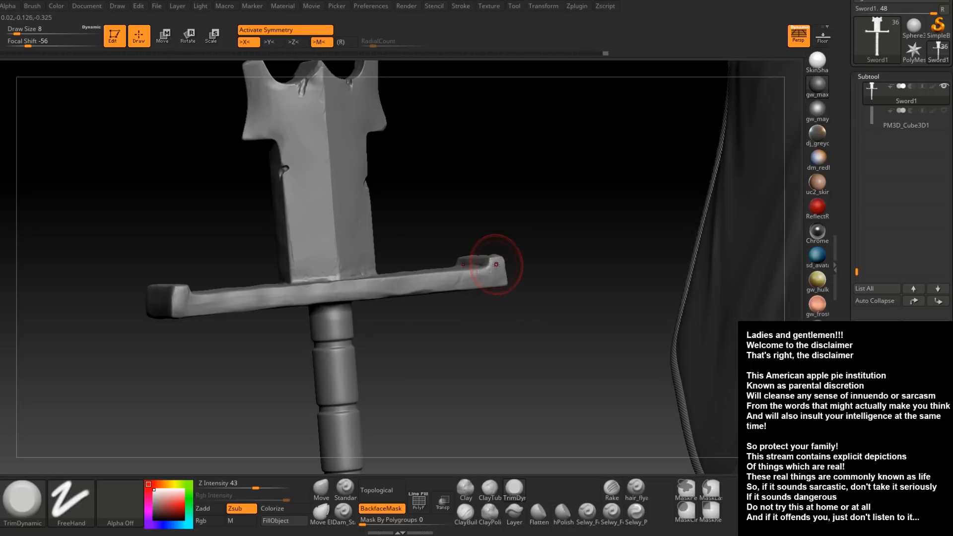
drag(555, 255, 505, 262)
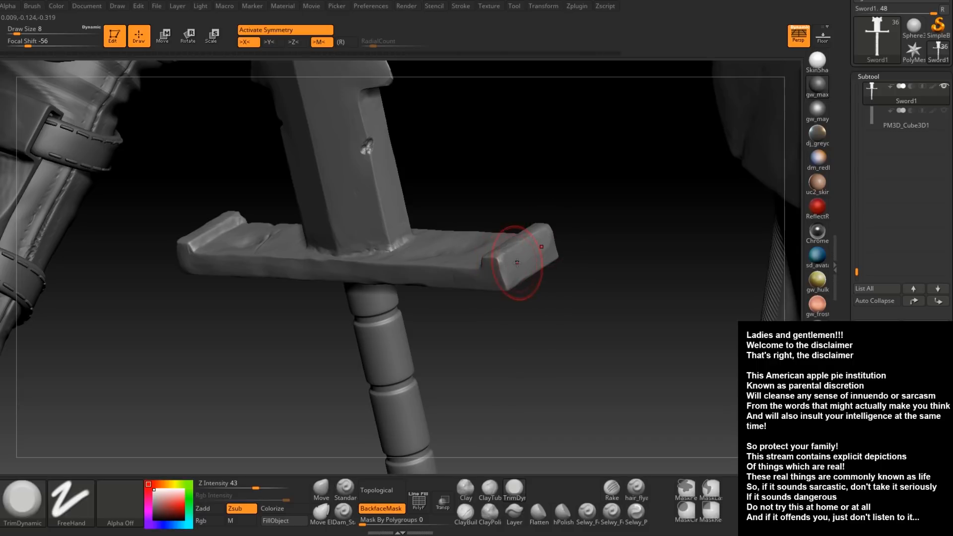
mouse_move(558, 248)
mouse_down()
mouse_move(553, 288)
mouse_move(521, 231)
mouse_move(482, 258)
mouse_move(487, 234)
mouse_move(446, 254)
mouse_move(415, 220)
mouse_move(307, 223)
mouse_move(152, 191)
mouse_up()
mouse_move(298, 208)
right_down()
mouse_move(309, 260)
mouse_move(312, 186)
mouse_move(367, 199)
right_up()
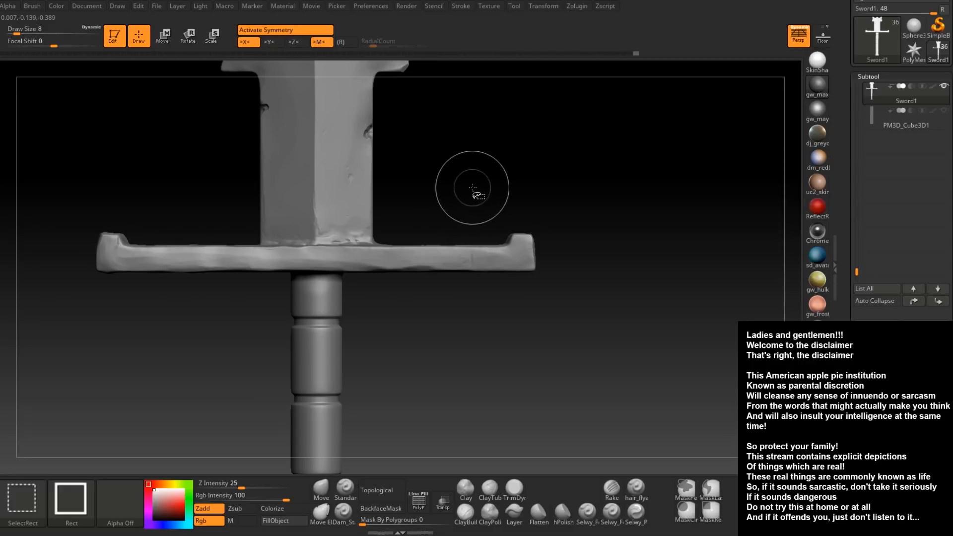
Unhide the blade, ribbed block and hose, and frame the whole sword beside the character
mouse_move(498, 201)
alt+right_down()
mouse_move(490, 347)
mouse_move(436, 250)
mouse_move(439, 263)
alt+right_up()
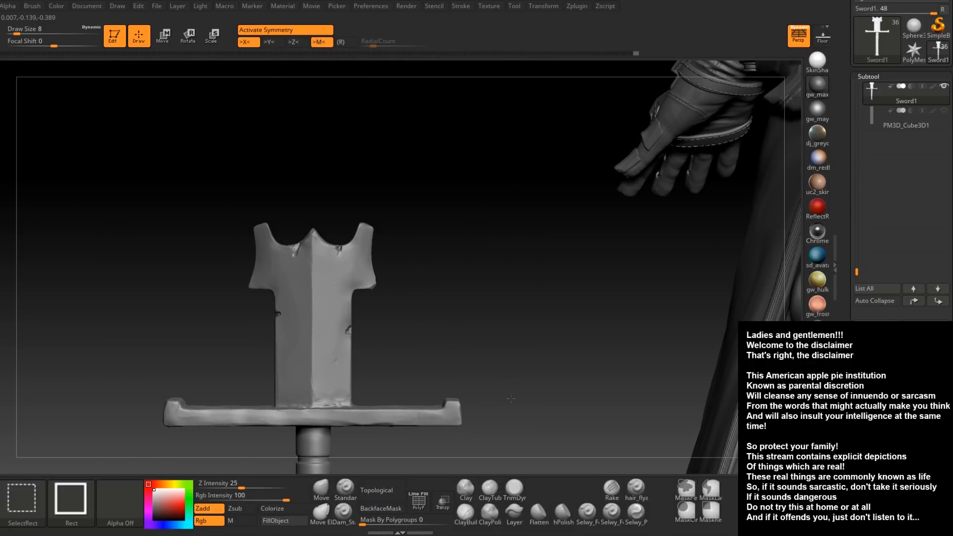
ctrl+shift+click(477, 409)
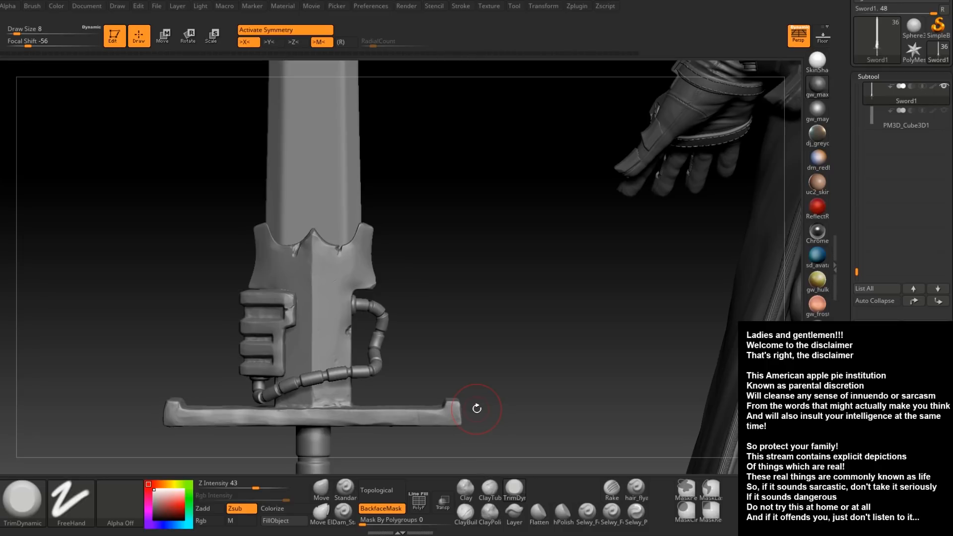
ctrl+right_drag(350, 318, 375, 294)
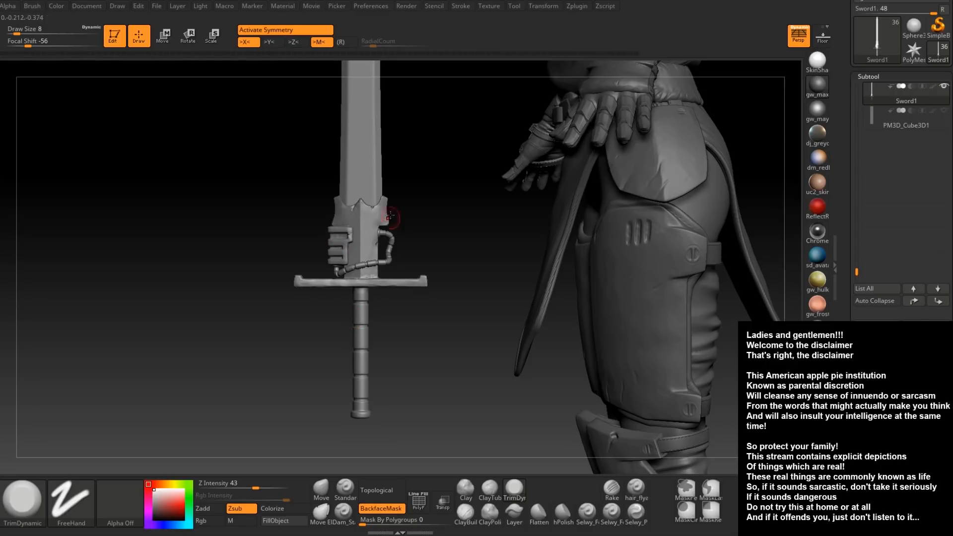
alt+drag(436, 218, 427, 345)
mouse_move(428, 345)
ctrl+right_down()
mouse_move(396, 254)
mouse_move(420, 357)
ctrl+right_up()
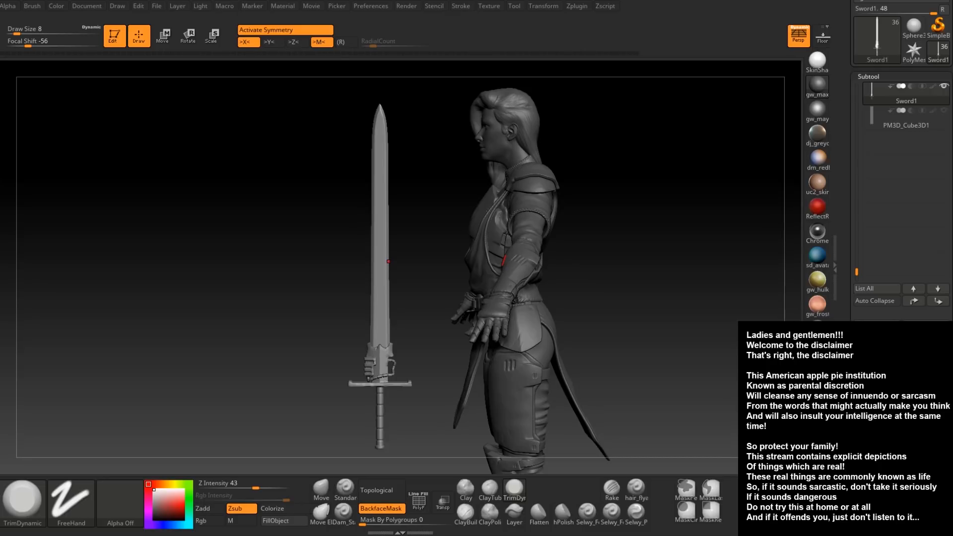
Switch to 3ds Max and hide the dark sword standing beside the character
drag(950, 149, 258, 1)
middle_drag(701, 366, 634, 302)
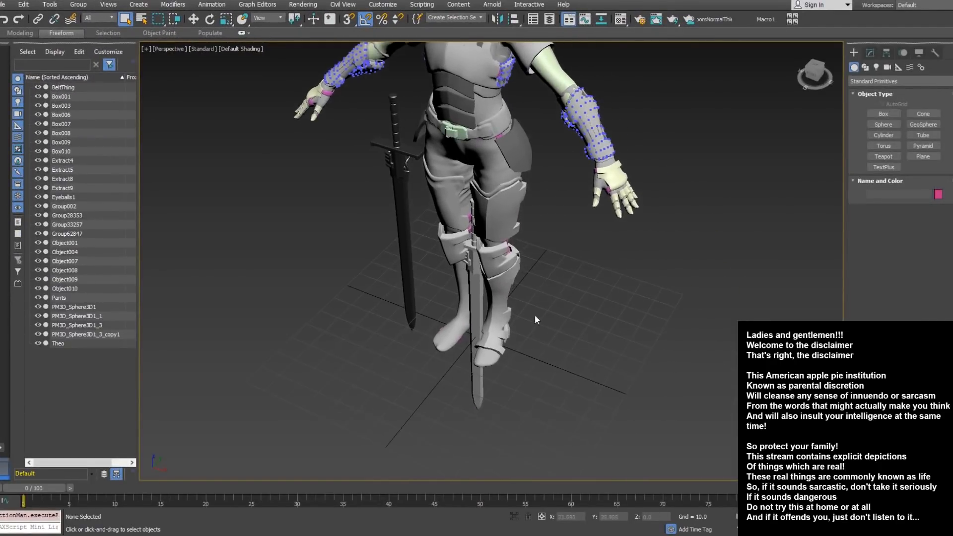
click(410, 223)
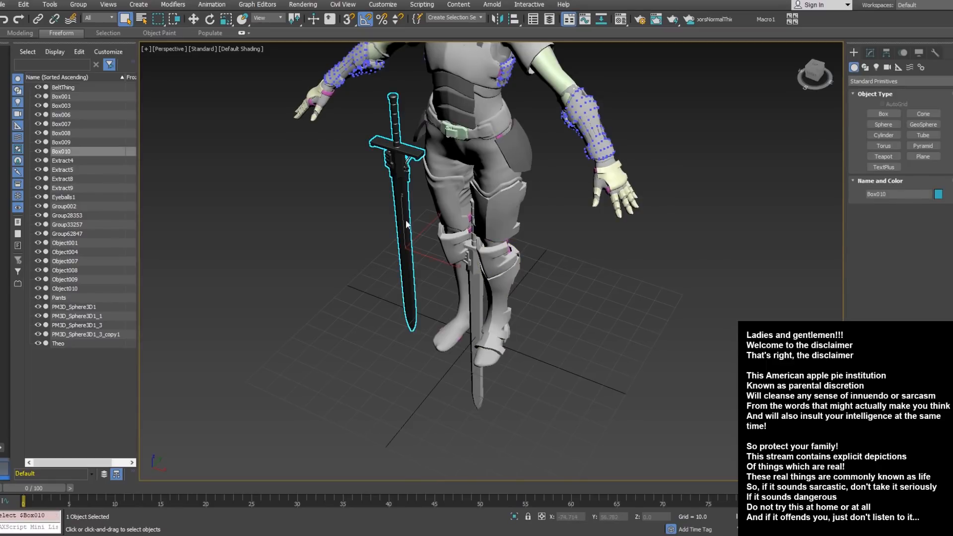
right_click(406, 223)
click(446, 184)
middle_drag(520, 321, 522, 249)
middle_drag(517, 232, 511, 311)
Hide the remaining sword standing in front of the character's legs
click(475, 293)
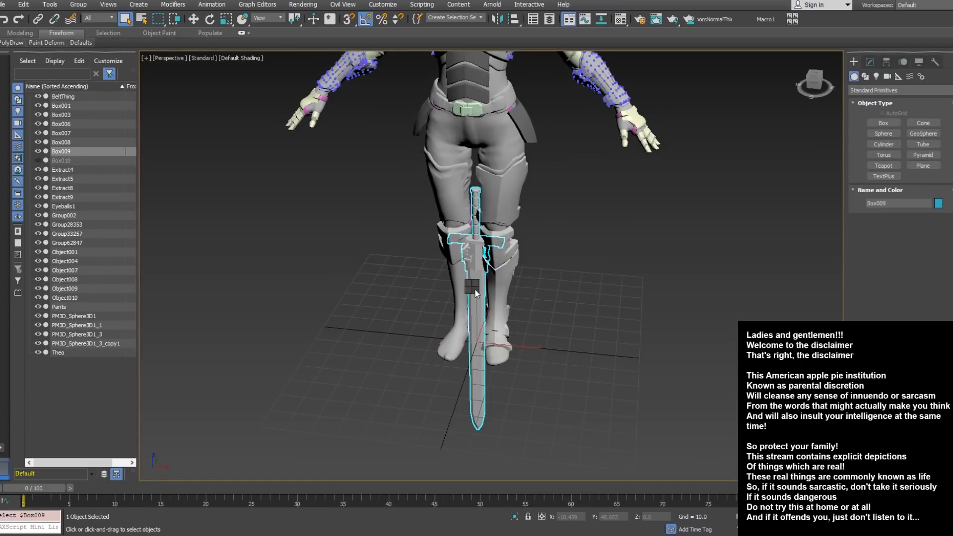
right_click(474, 293)
click(516, 250)
middle_drag(561, 266, 557, 294)
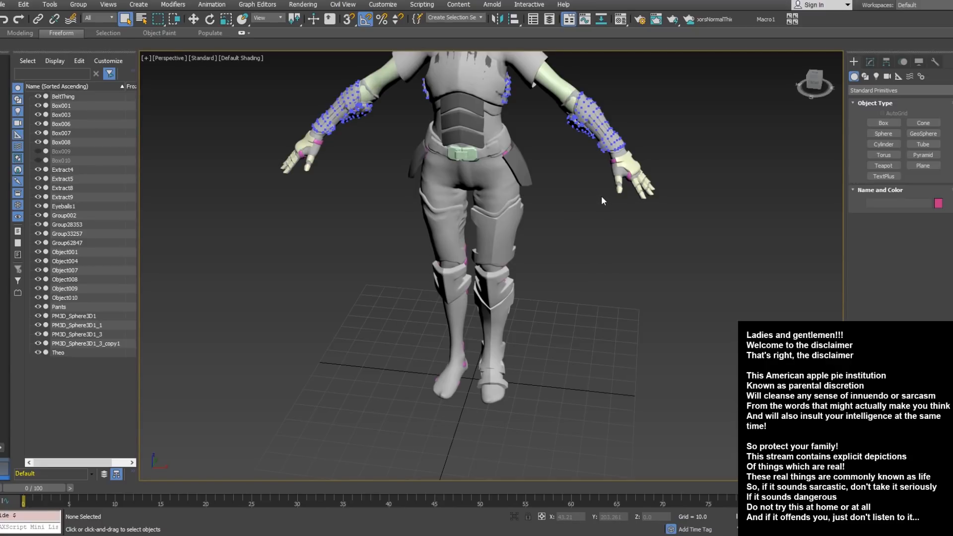
Examine the character's armor, legs and feet from several angles and distances
alt+middle_drag(572, 279, 558, 323)
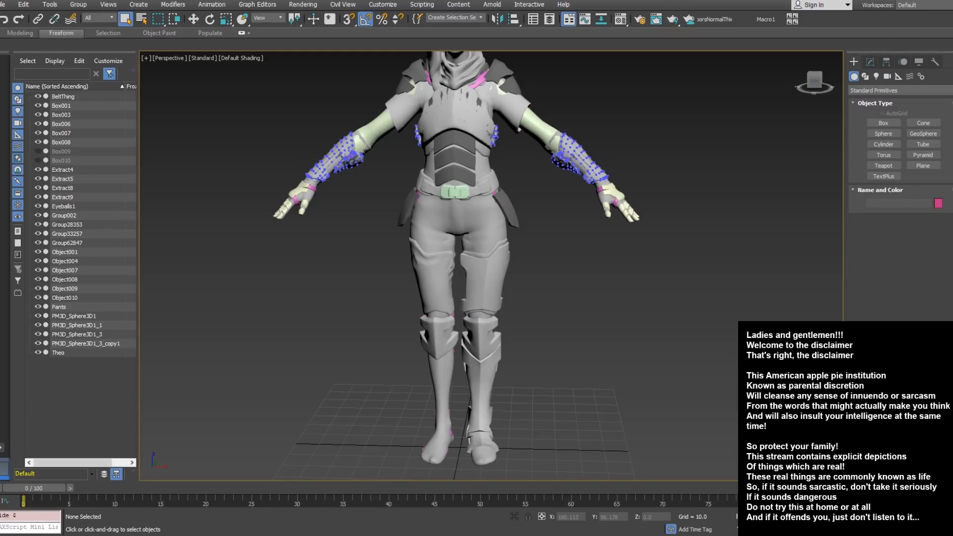
alt+middle_drag(614, 285, 502, 290)
middle_drag(502, 290, 484, 267)
scroll(483, 267, up, 3)
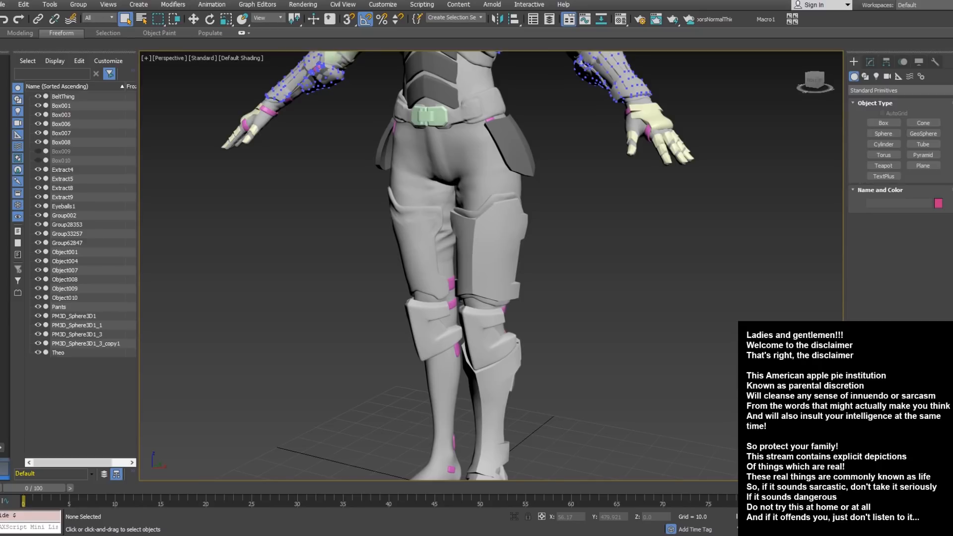
middle_drag(546, 311, 595, 211)
alt+middle_drag(541, 269, 632, 154)
scroll(538, 300, down, 3)
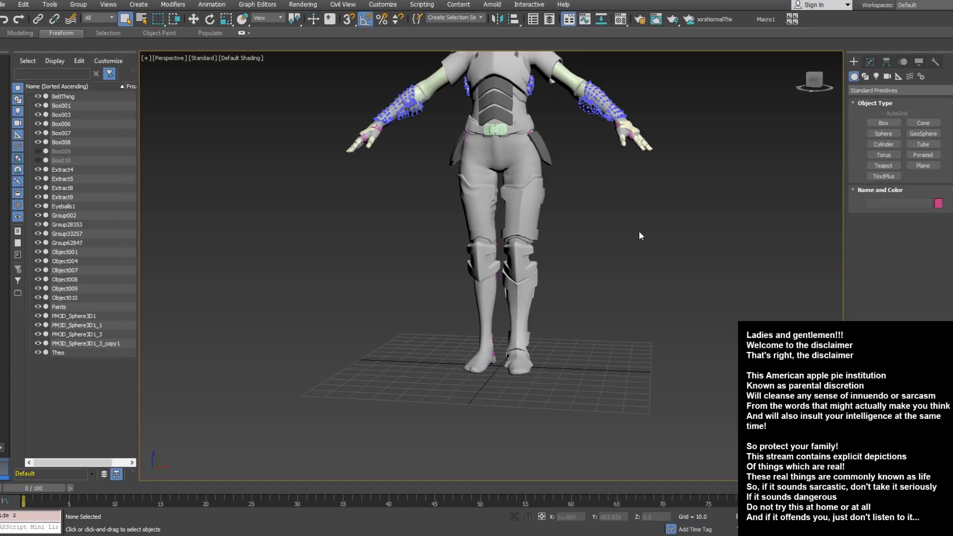
scroll(605, 268, up, 2)
alt+middle_drag(534, 273, 505, 294)
scroll(505, 294, up, 3)
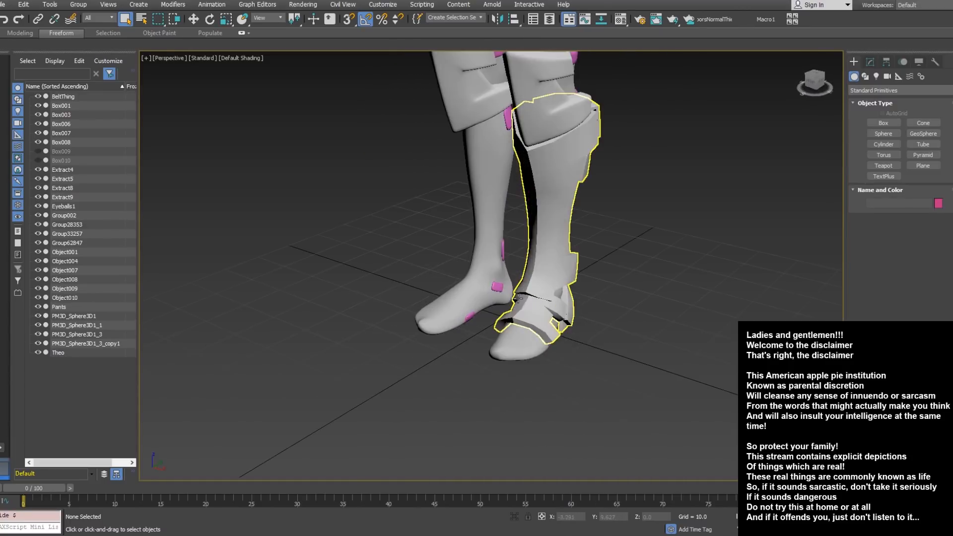
Create a standard sphere with a radius of about 13.8 on the ground between the character's feet
click(871, 61)
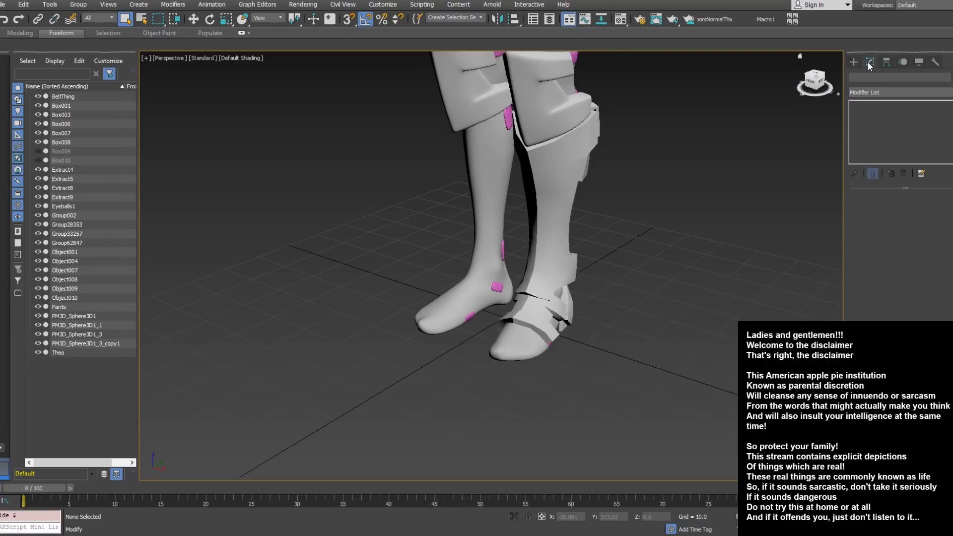
click(856, 61)
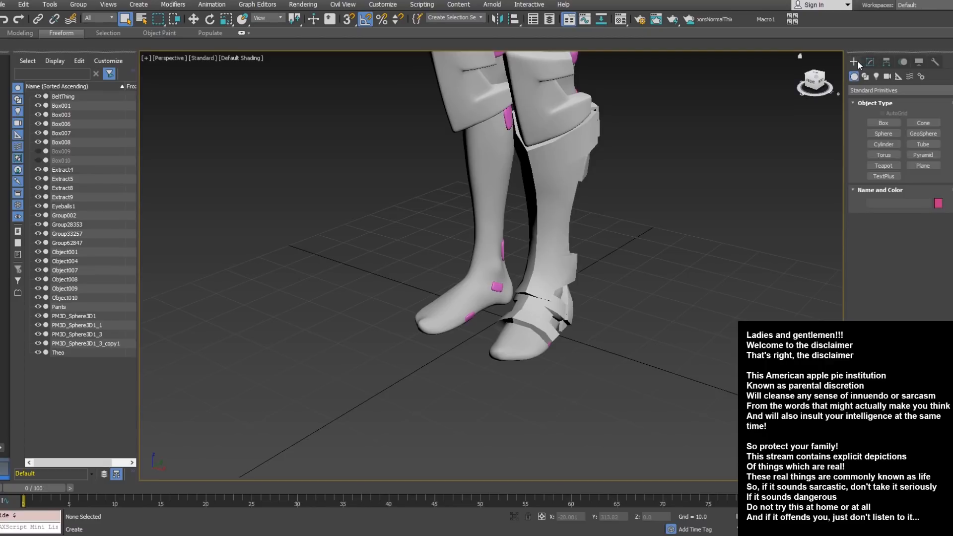
click(883, 133)
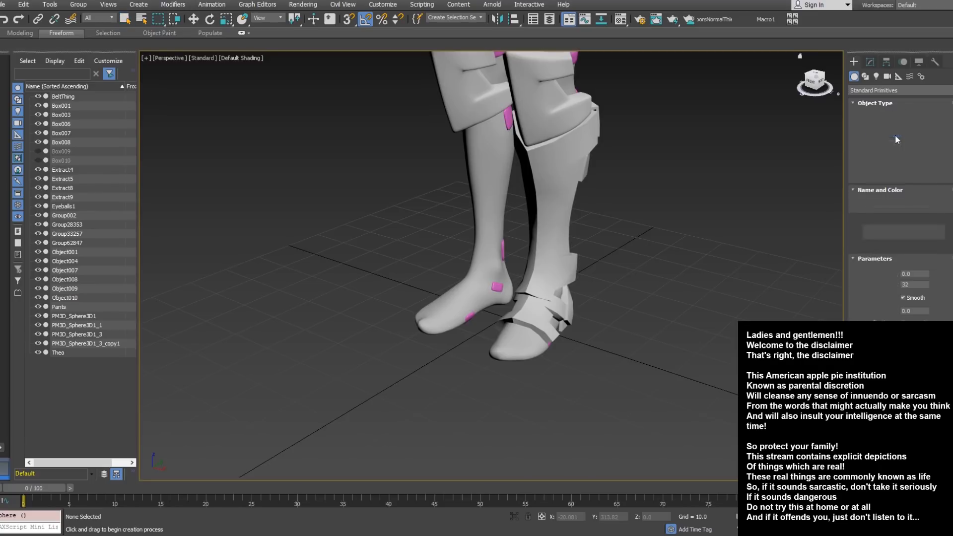
scroll(504, 322, up, 2)
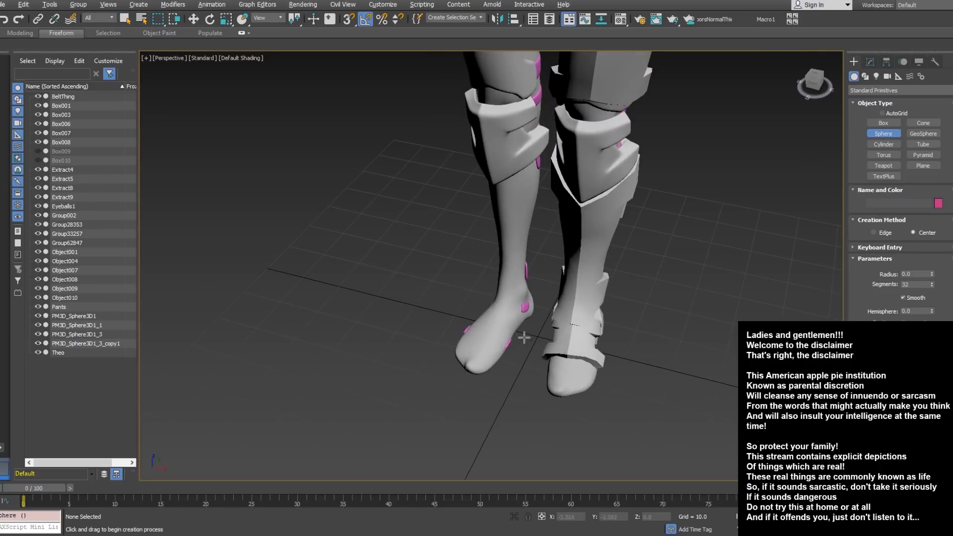
click(538, 337)
drag(538, 336, 592, 342)
middle_drag(634, 341, 590, 340)
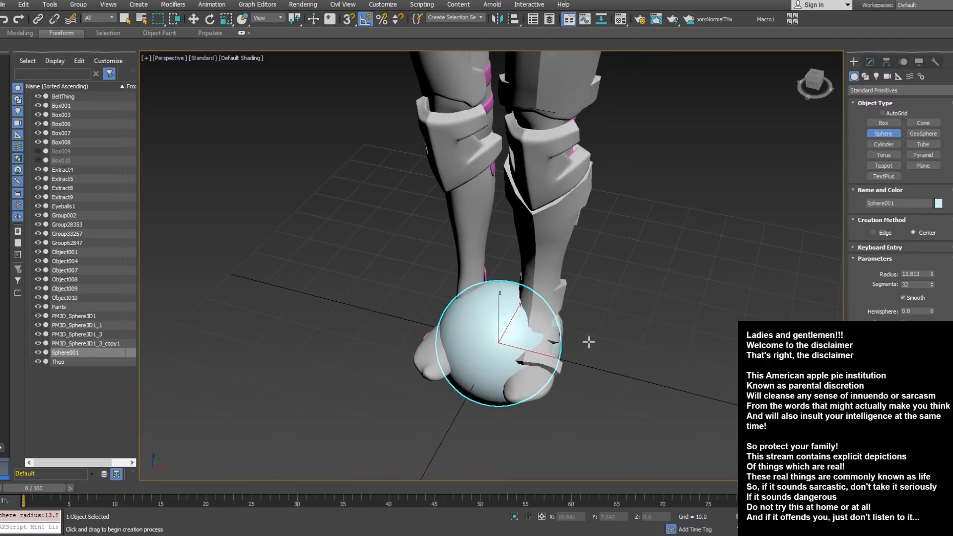
Show the perspective view in wireframe and finish the sphere creation
key(F3)
key(F3)
key(F3)
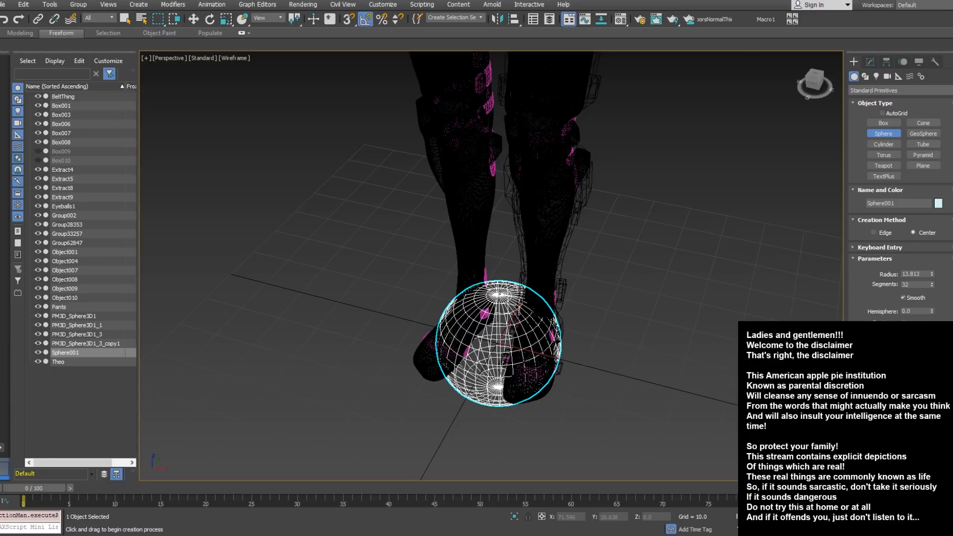
alt+middle_drag(529, 389, 533, 366)
right_click(578, 346)
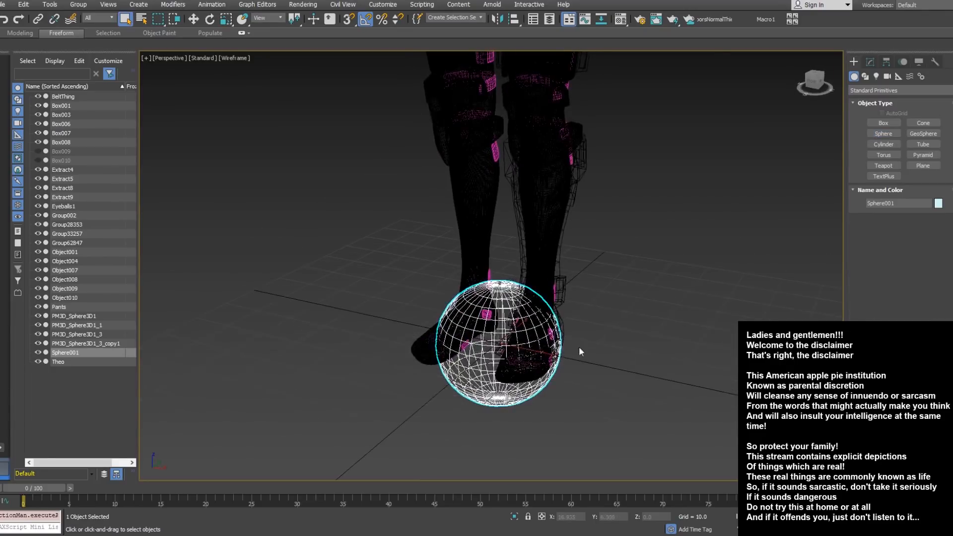
Use the Move tool to center the sphere on the world origin with X and Y at 0
right_click(630, 359)
click(716, 368)
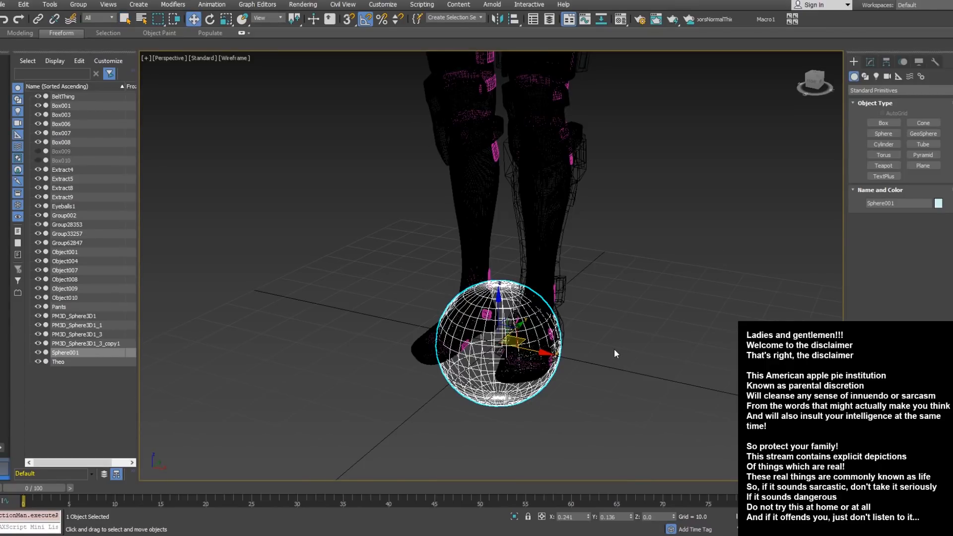
alt+middle_drag(615, 349, 570, 380)
right_click(572, 380)
click(659, 385)
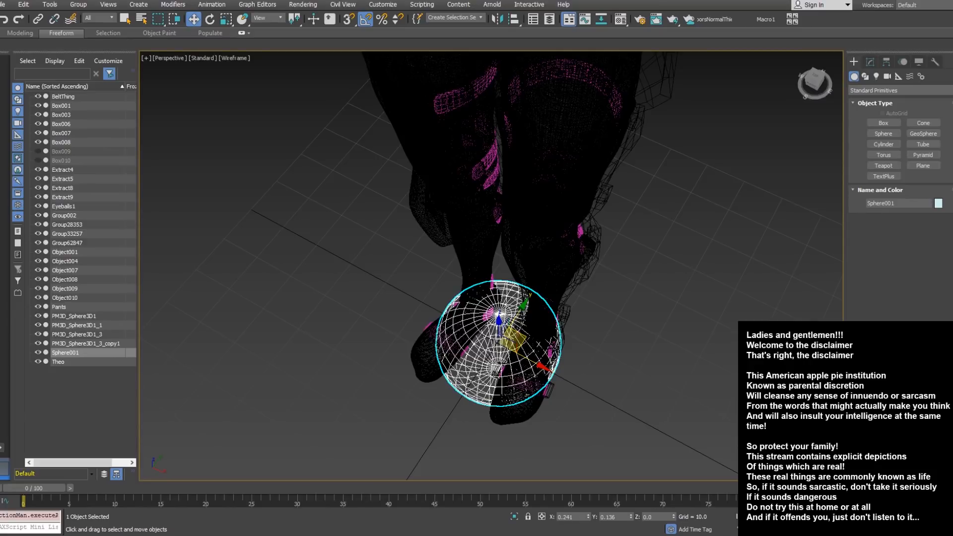
right_click(588, 516)
right_click(631, 517)
Reduce the sphere at the character's feet to 16 segments
alt+middle_drag(521, 407, 585, 388)
scroll(559, 354, up, 3)
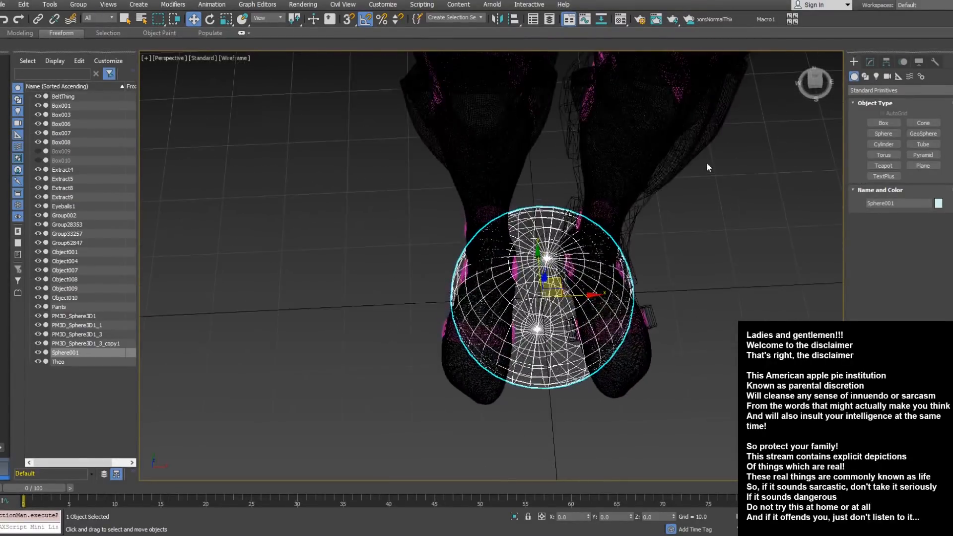
click(870, 61)
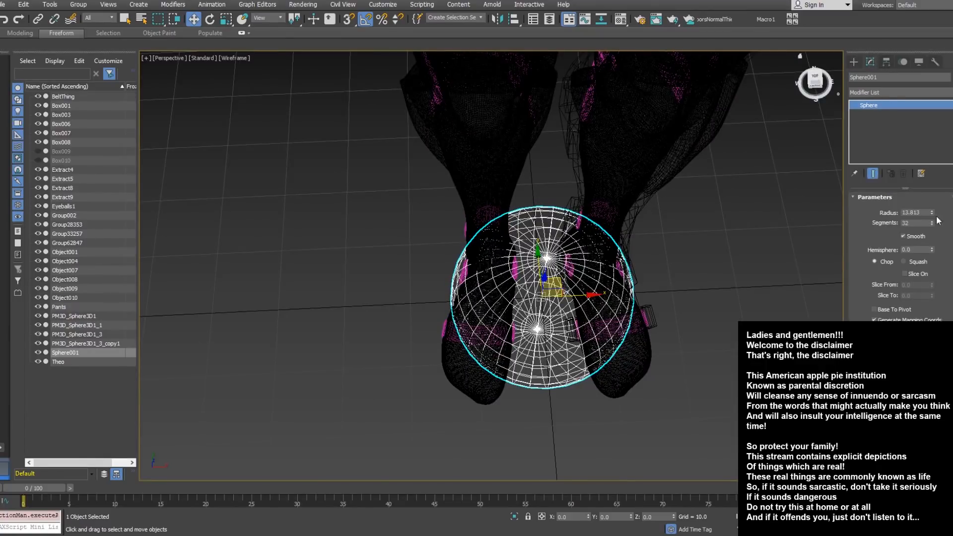
drag(931, 224, 937, 235)
mouse_move(545, 325)
alt+middle_down()
mouse_move(638, 255)
mouse_move(544, 306)
alt+middle_up()
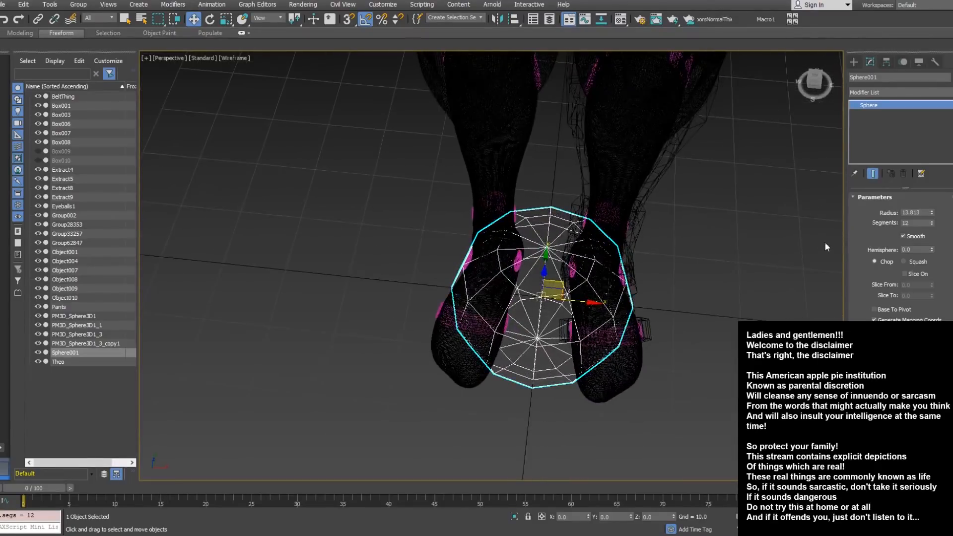
alt+middle_drag(645, 318, 651, 319)
alt+middle_drag(566, 278, 494, 317)
click(932, 225)
alt+middle_drag(645, 298, 626, 354)
click(932, 221)
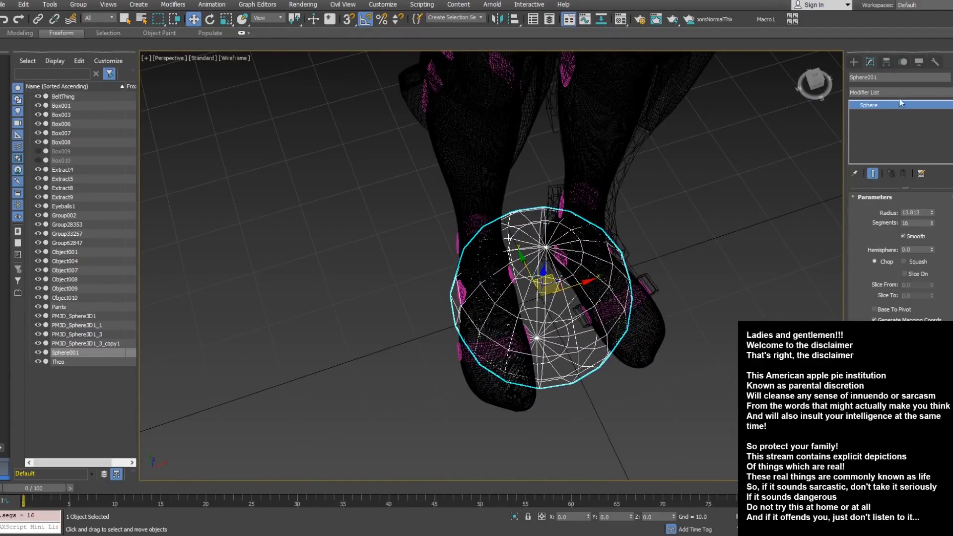
Convert the sphere to an Editable Poly and delete the polygons of its half on the positive X side
right_click(872, 137)
click(926, 222)
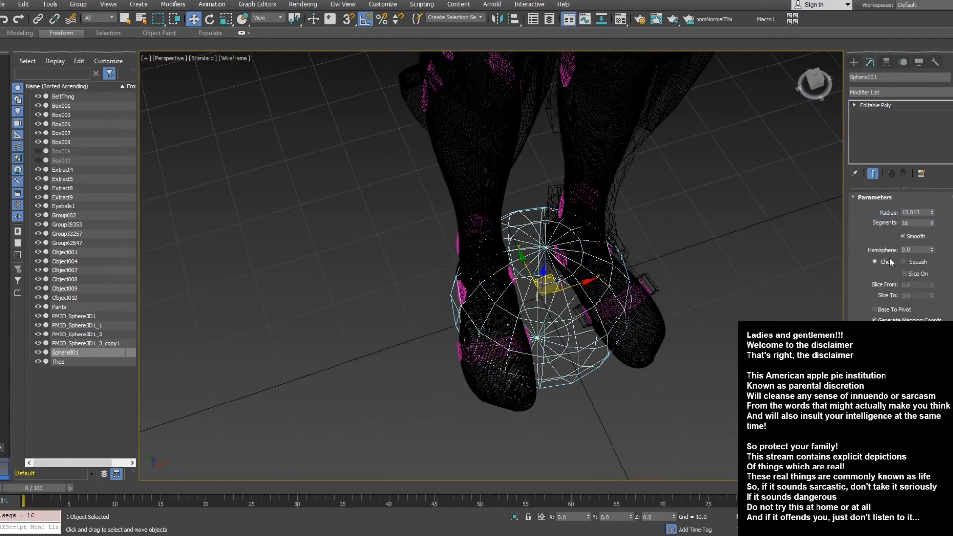
alt+middle_drag(613, 258, 614, 282)
click(915, 214)
click(517, 293)
alt+middle_drag(516, 293, 510, 345)
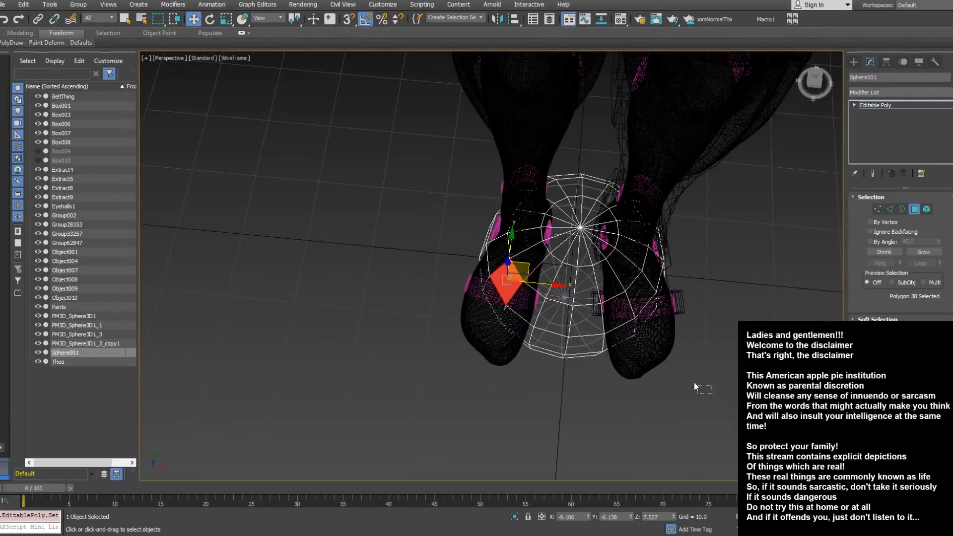
drag(602, 147, 589, 133)
key(Delete)
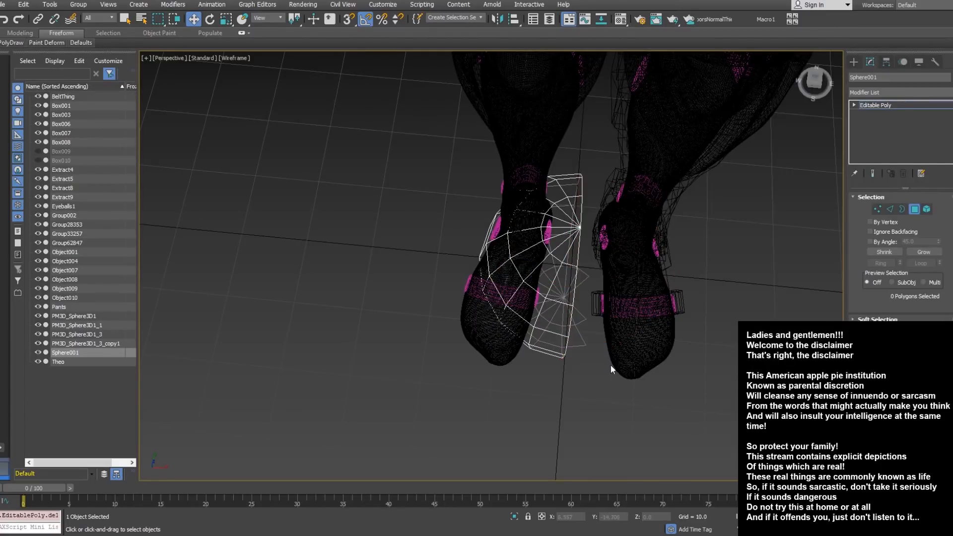
Delete further polygons from the half sphere so that only one quarter of it is left
alt+middle_drag(618, 329, 593, 368)
click(573, 311)
key(Delete)
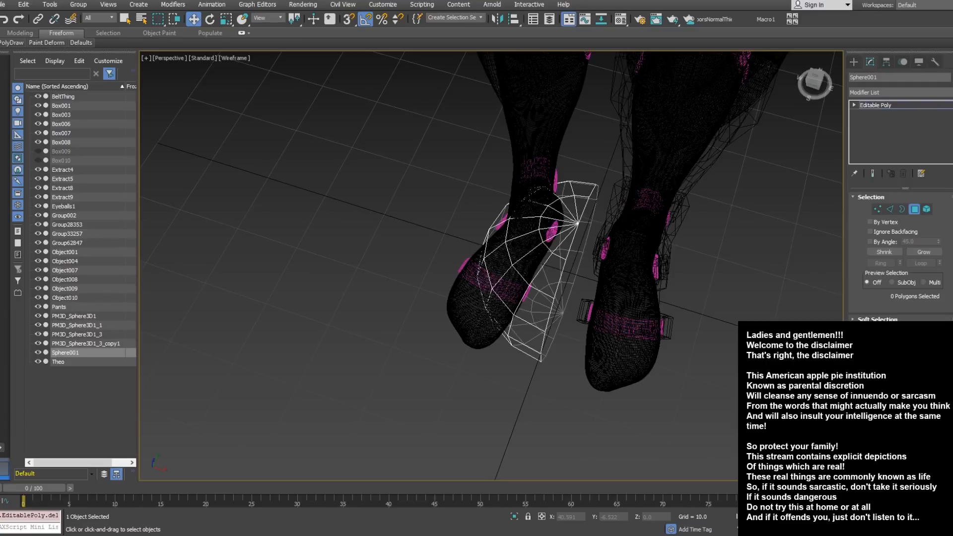
alt+middle_drag(561, 313, 574, 283)
drag(394, 389, 421, 403)
alt+middle_drag(421, 403, 468, 389)
key(Delete)
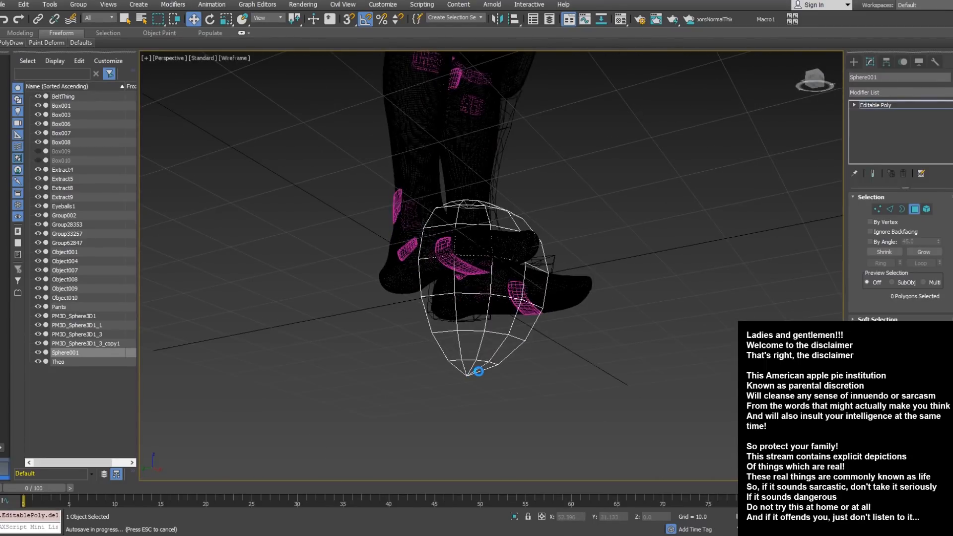
Delete the triangular polygons at the upper and lower poles of the quarter sphere
drag(462, 384, 479, 373)
alt+middle_drag(483, 187, 452, 159)
ctrl+drag(493, 193, 496, 195)
alt+middle_drag(495, 195, 503, 199)
key(Delete)
Select two alternating vertical strips of six polygons each on the quarter sphere and delete them
alt+middle_drag(475, 237, 469, 231)
click(464, 231)
ctrl+click(463, 270)
ctrl+click(464, 313)
ctrl+click(470, 360)
alt+middle_drag(471, 363, 476, 388)
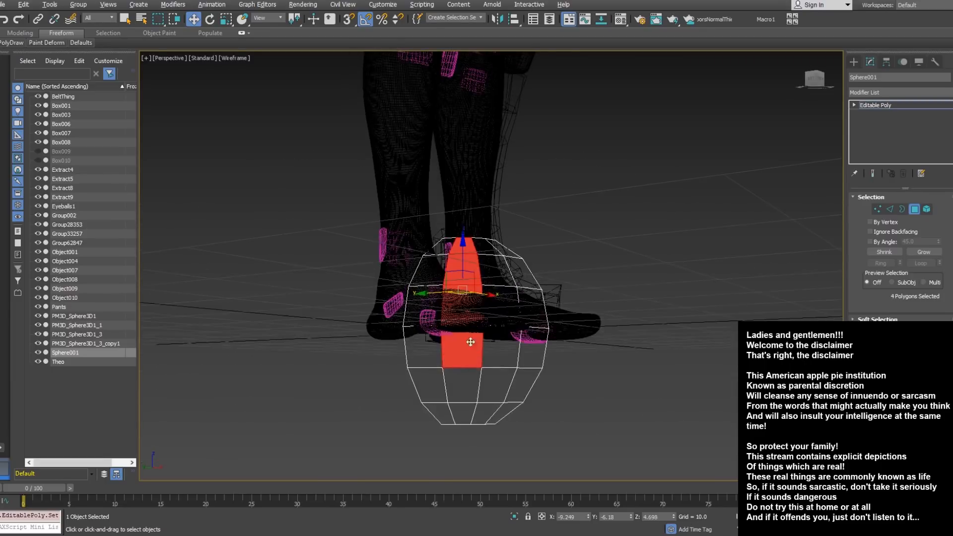
ctrl+click(476, 388)
ctrl+click(474, 415)
alt+middle_drag(533, 404, 517, 411)
ctrl+click(517, 411)
ctrl+click(526, 385)
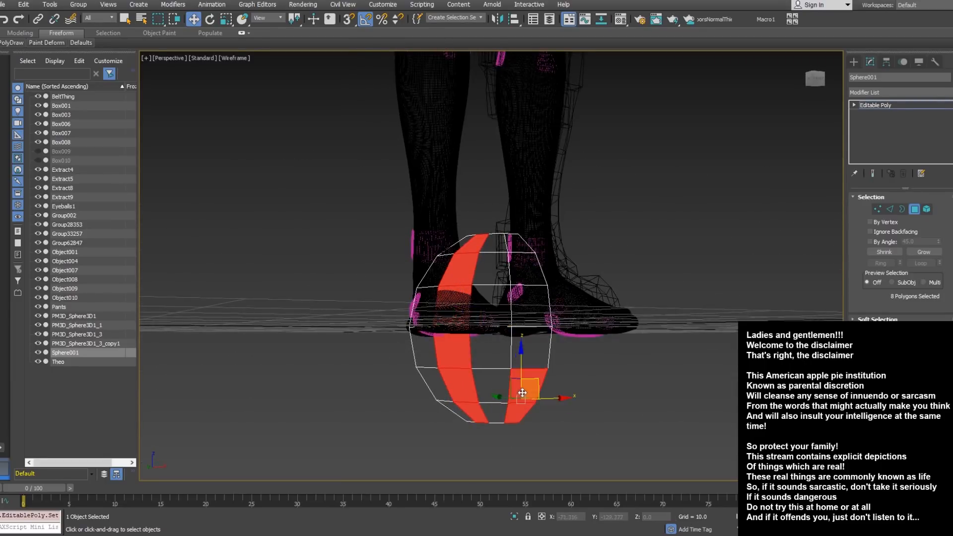
ctrl+click(530, 347)
ctrl+click(530, 305)
ctrl+click(524, 268)
ctrl+click(521, 238)
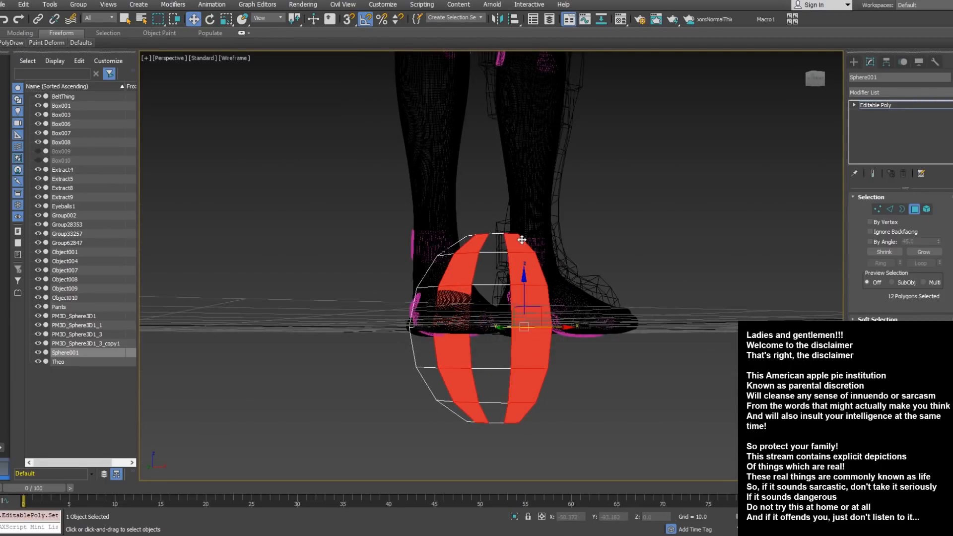
alt+middle_drag(522, 238, 517, 272)
key(Delete)
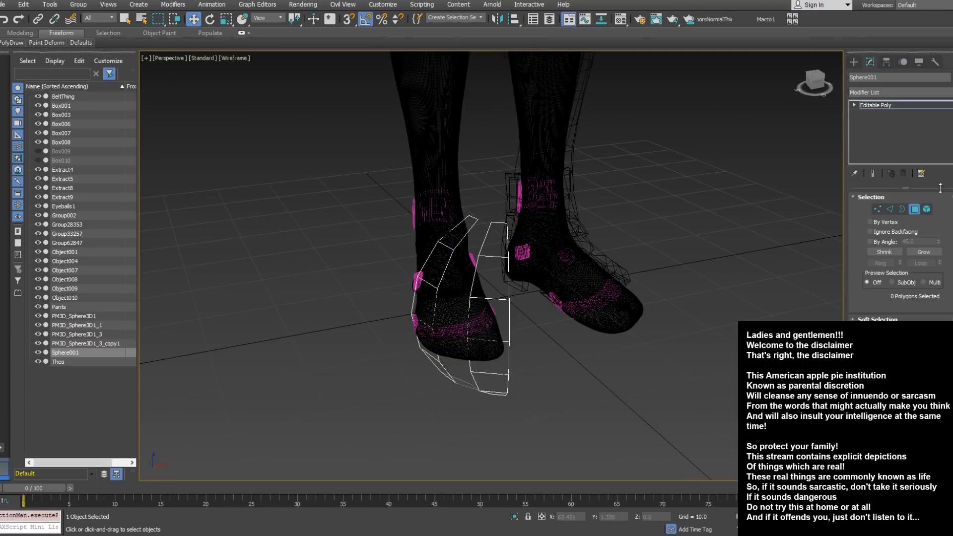
Clone the remaining strips around the Z axis in 90-degree rotations, making three copies to complete the circle
click(918, 210)
alt+middle_drag(553, 243, 557, 283)
right_click(557, 283)
click(578, 297)
right_click(577, 297)
click(590, 307)
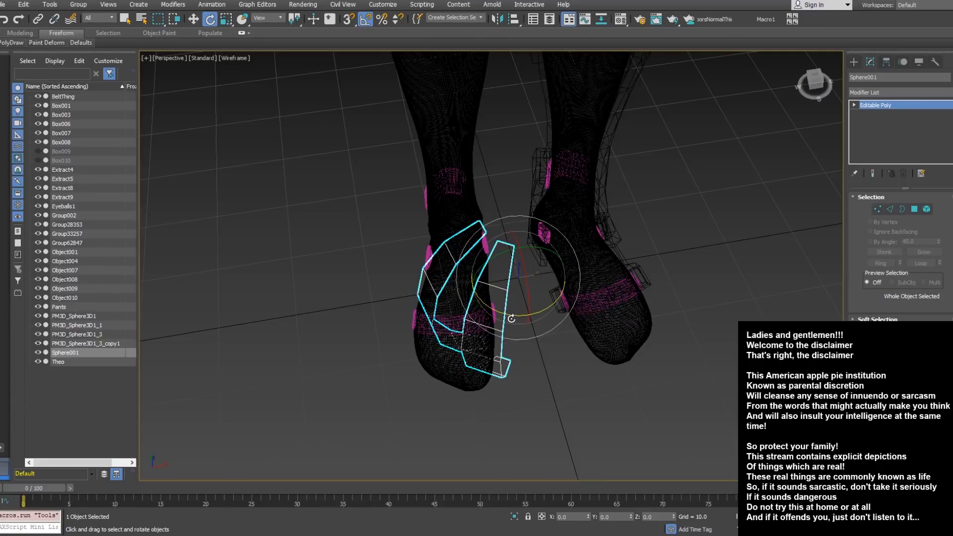
drag(513, 318, 560, 308)
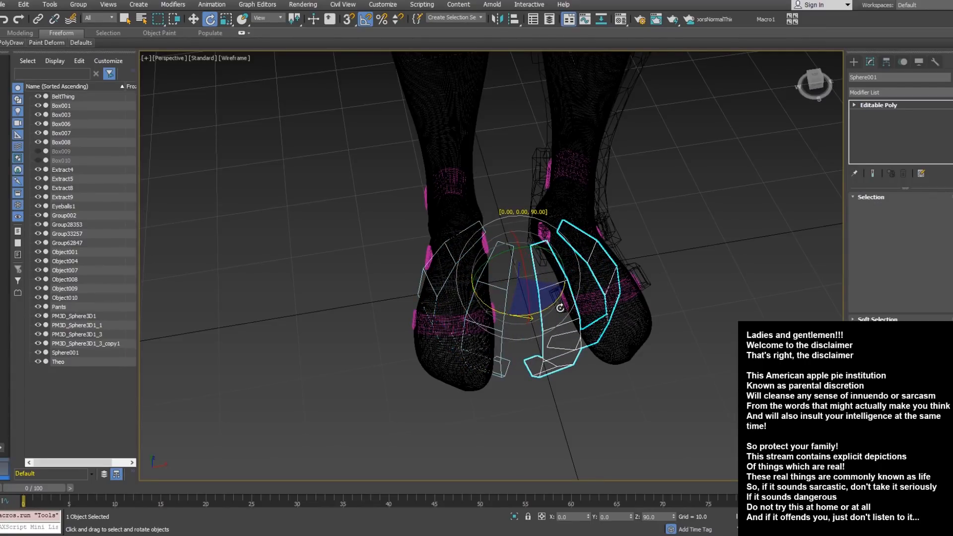
shift+drag(560, 308, 560, 307)
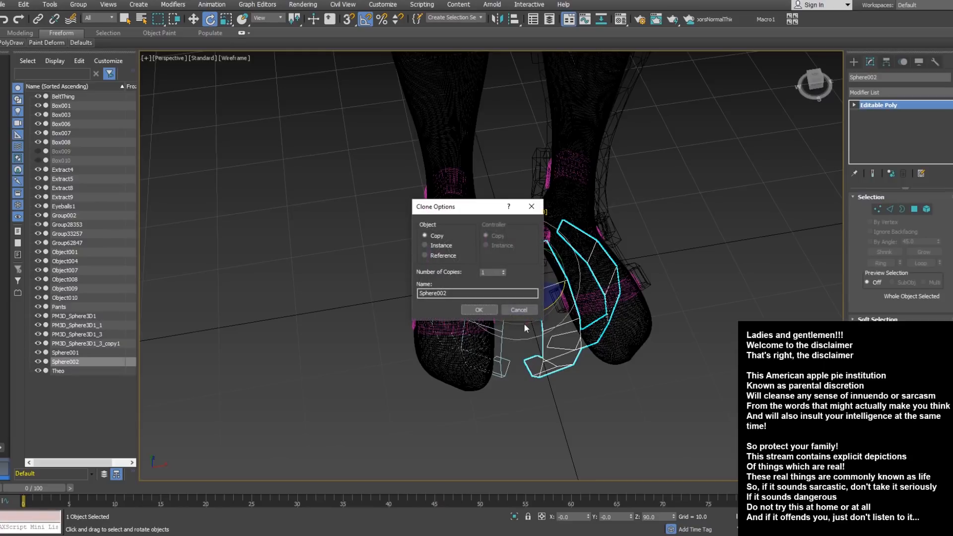
click(473, 305)
mouse_move(506, 312)
mouse_down()
mouse_move(558, 297)
mouse_move(521, 315)
mouse_move(551, 308)
mouse_move(563, 339)
mouse_up()
click(473, 306)
click(481, 310)
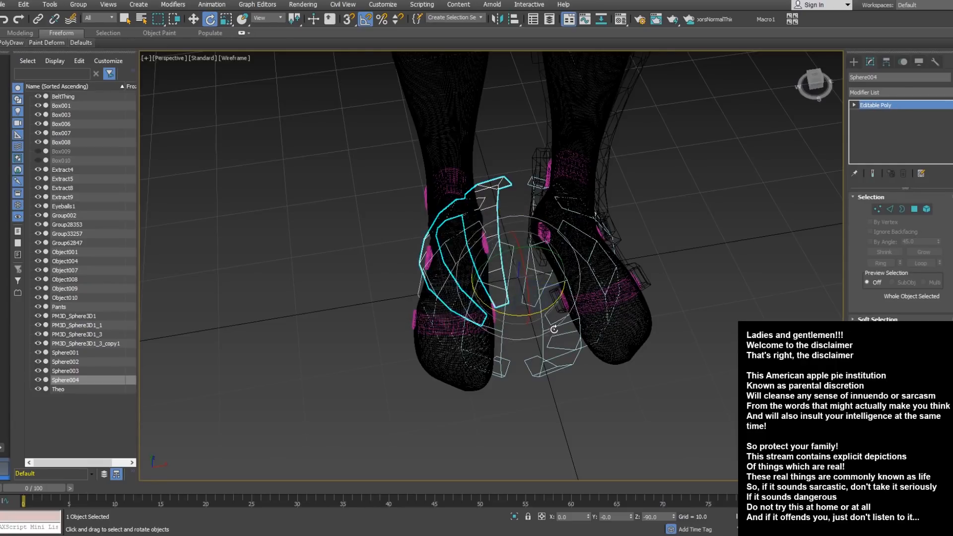
Attach the three rotated copies to the original strip object
click(515, 347)
right_click(515, 347)
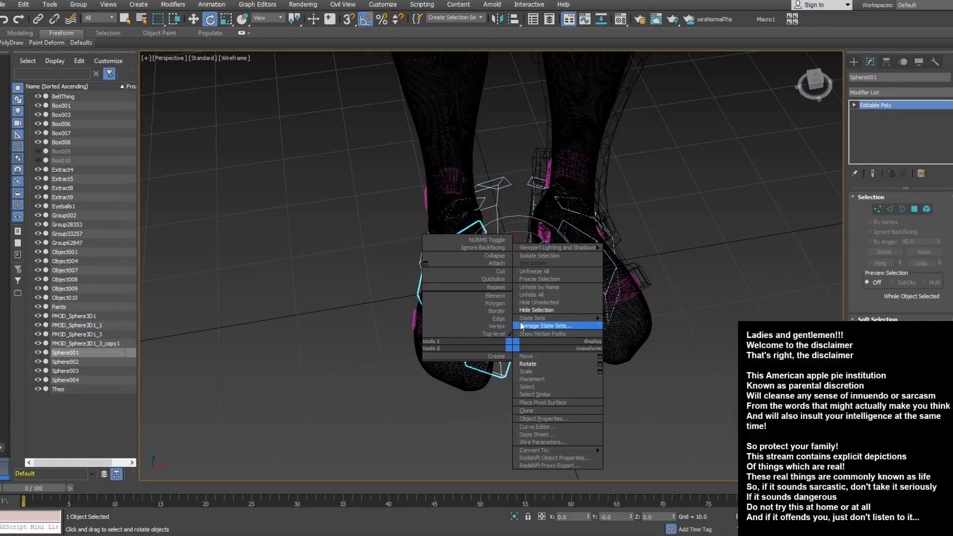
click(497, 272)
click(521, 206)
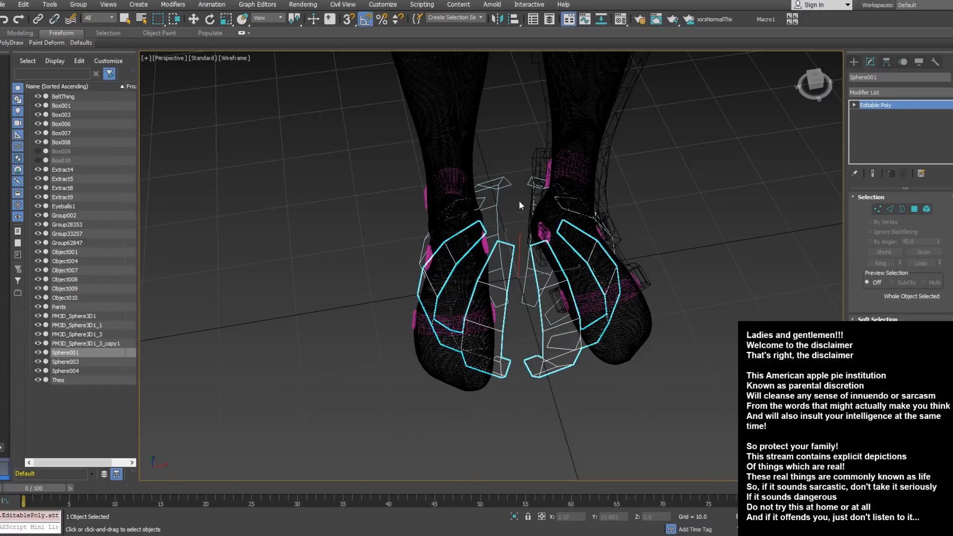
click(527, 185)
click(503, 190)
Switch the perspective view to default shading and hide all objects except the sphere strips
key(w)
mouse_move(510, 232)
middle_down()
mouse_move(501, 249)
mouse_move(459, 265)
middle_up()
key(F3)
right_click(459, 265)
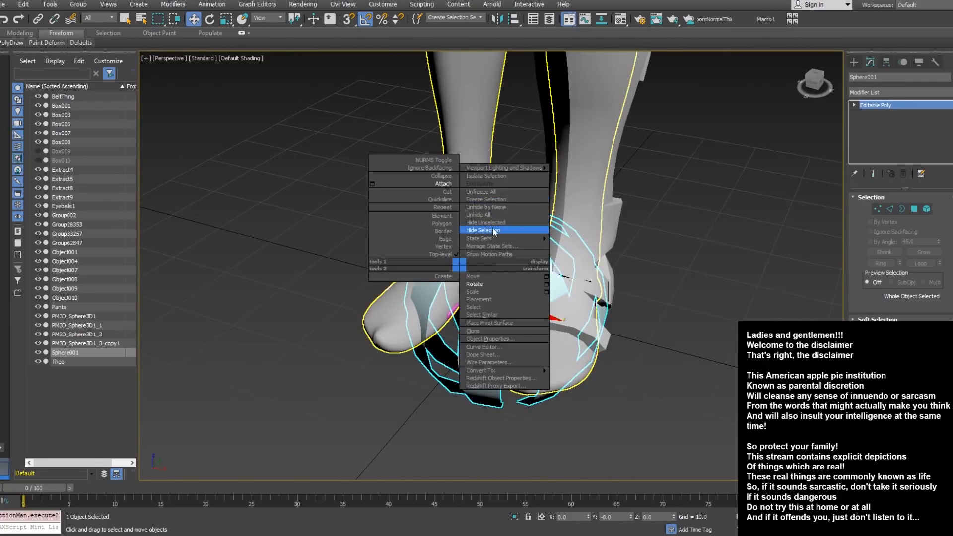
click(492, 223)
alt+middle_drag(493, 222, 554, 329)
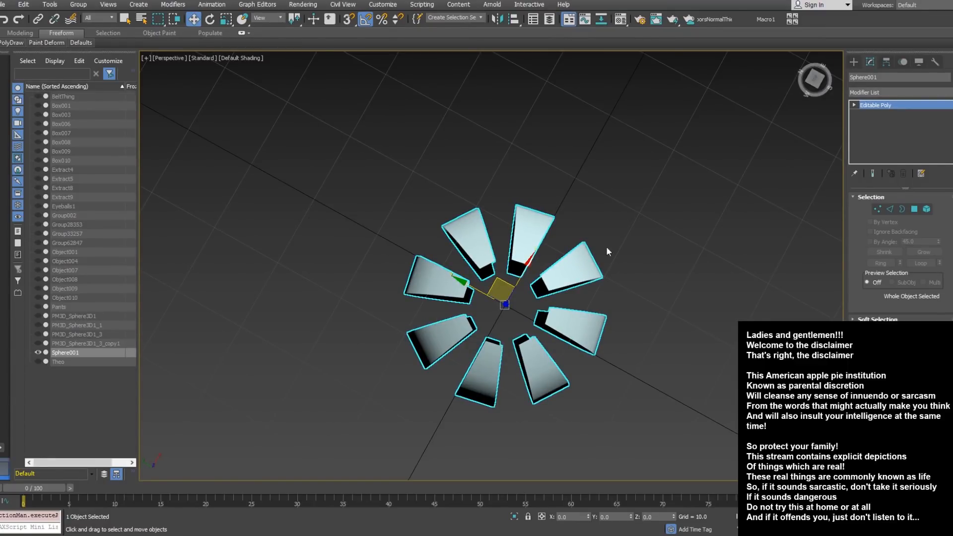
alt+middle_drag(573, 296, 625, 267)
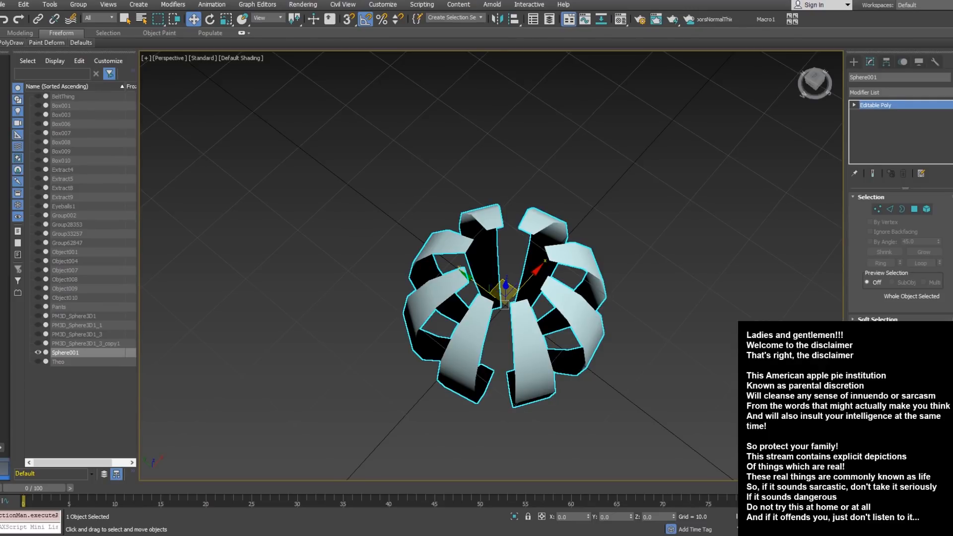
alt+middle_drag(651, 287, 578, 320)
alt+middle_drag(519, 303, 542, 263)
alt+middle_drag(598, 238, 601, 287)
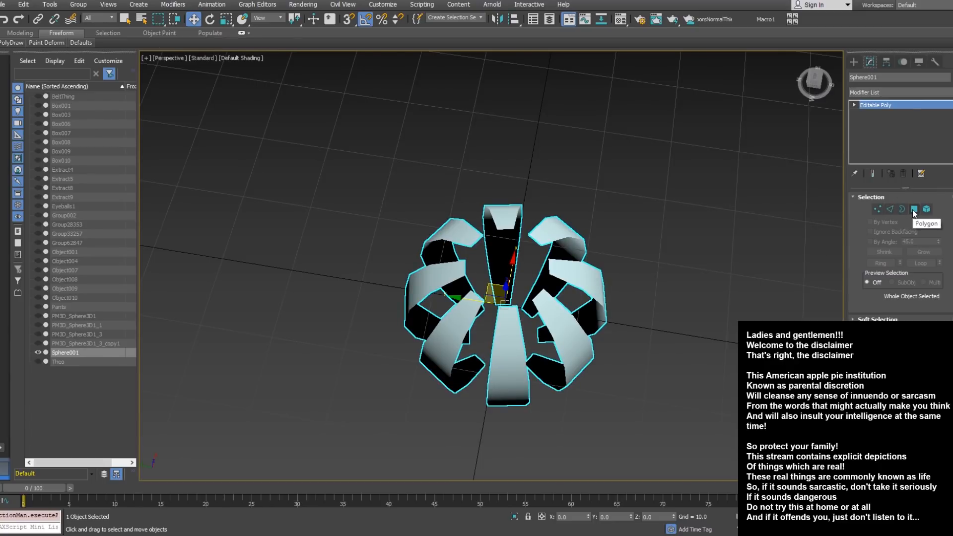
alt+middle_drag(571, 250, 567, 283)
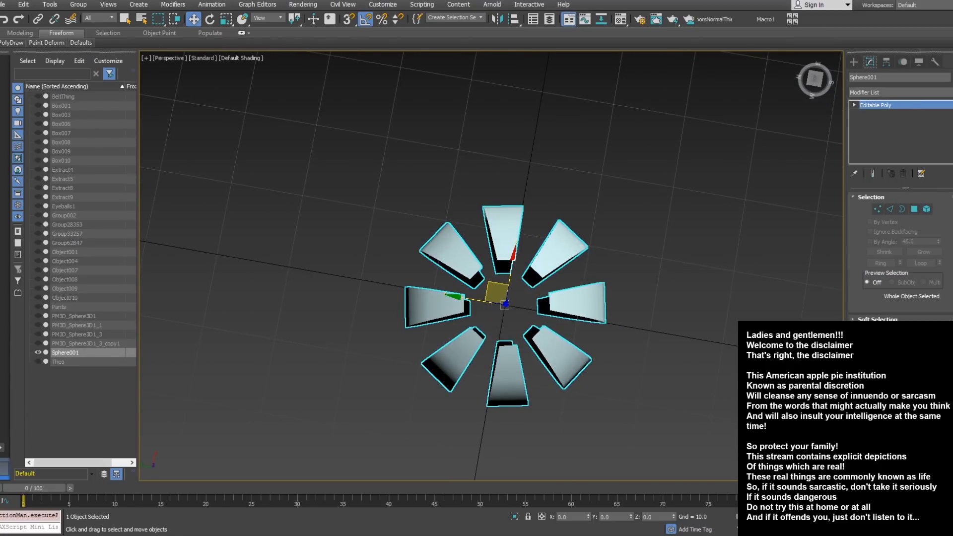
click(901, 209)
click(568, 263)
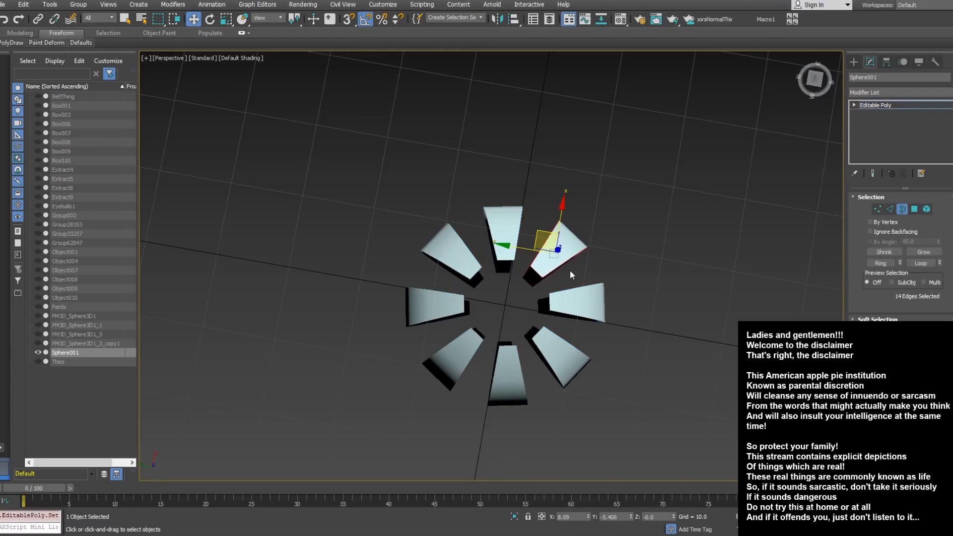
click(701, 239)
drag(374, 187, 702, 435)
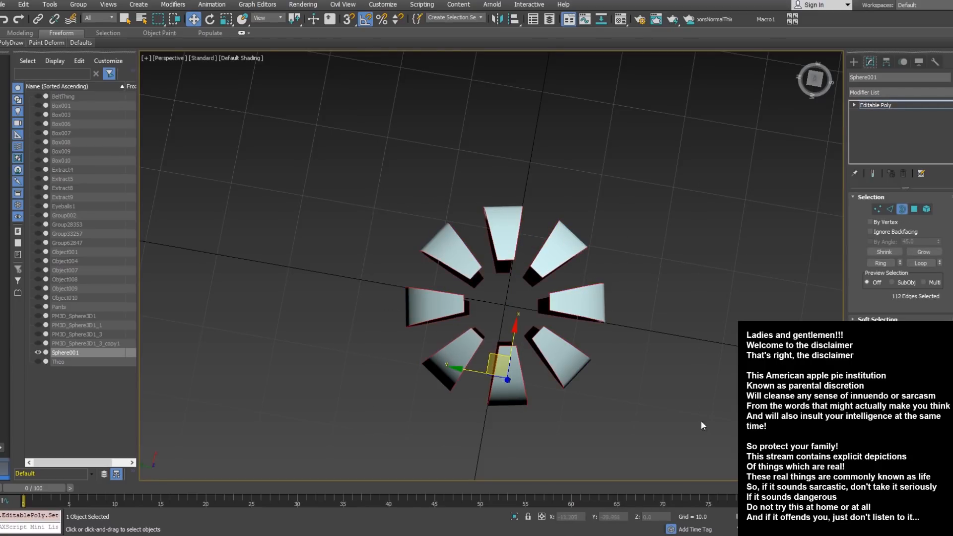
click(626, 292)
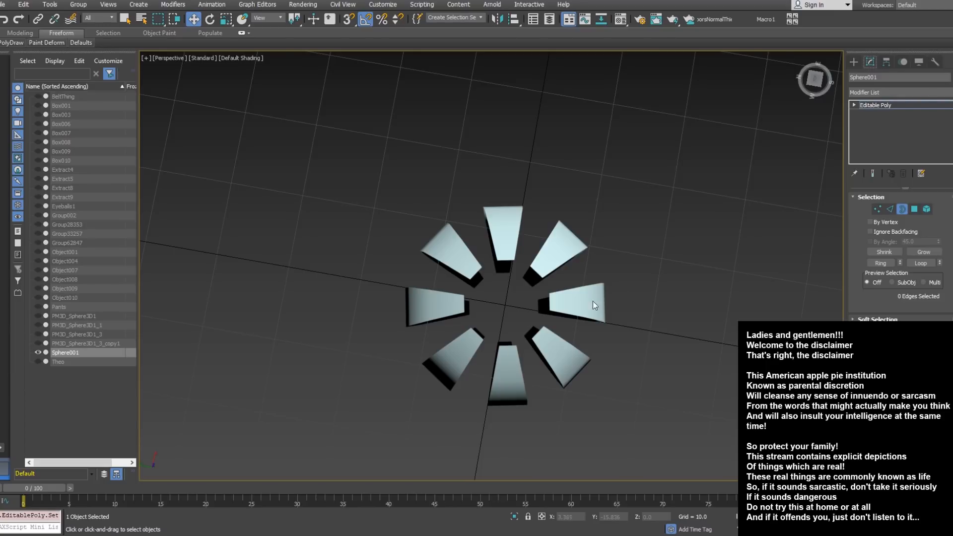
click(890, 209)
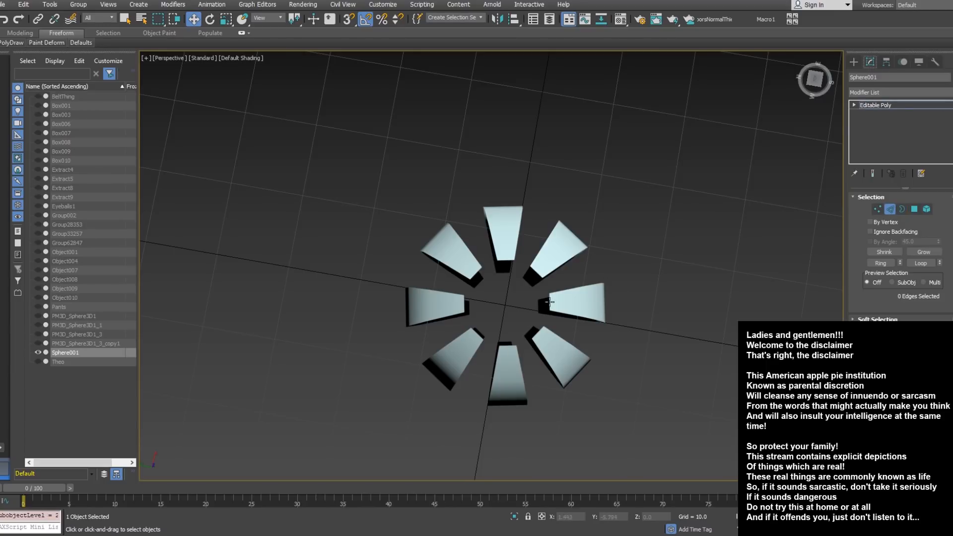
click(550, 302)
alt+middle_drag(550, 284, 571, 283)
middle_drag(636, 293, 615, 236)
scroll(615, 235, up, 5)
alt+middle_drag(576, 267, 549, 211)
scroll(549, 211, down, 8)
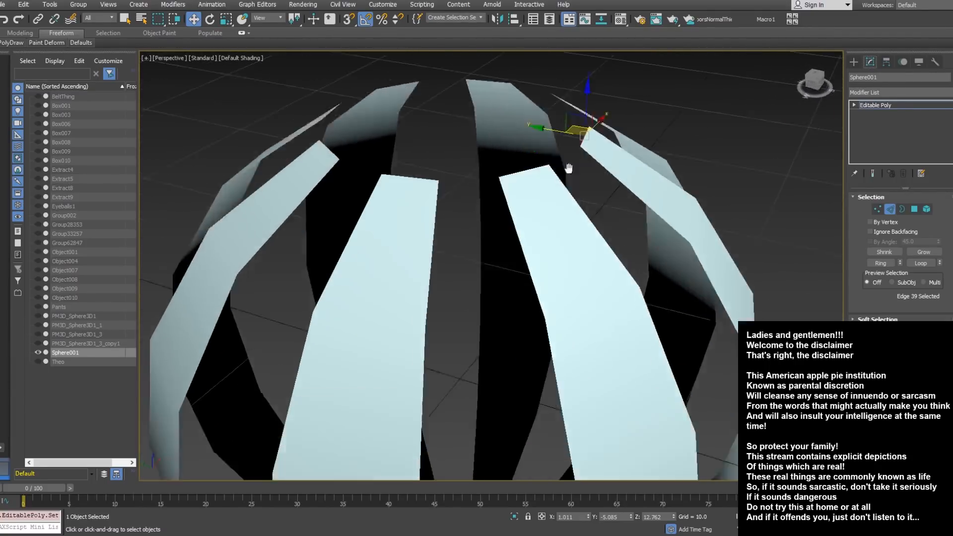
click(891, 210)
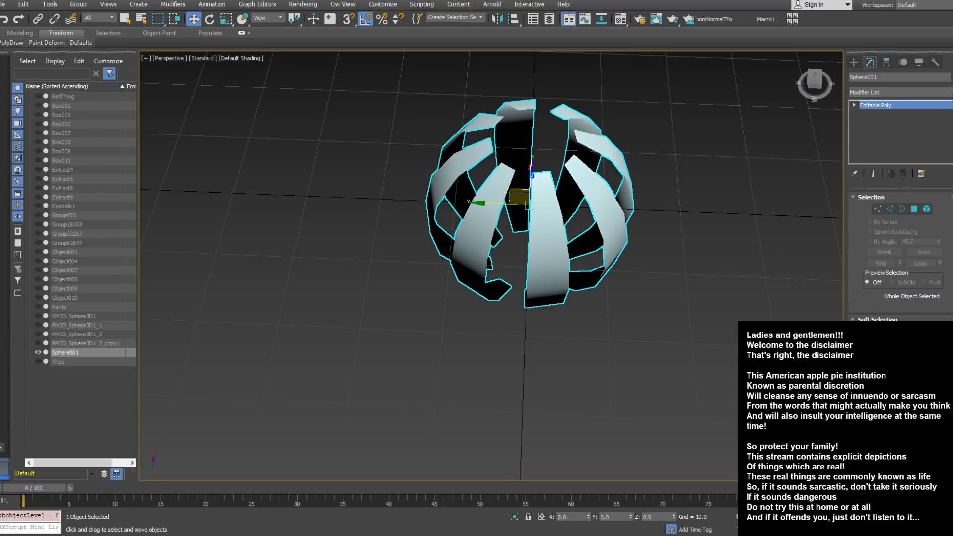
Thicken the sphere strips with a Shell modifier using an outer amount of 1.0 and collapse the whole modifier stack
click(888, 93)
scroll(899, 214, down, 20)
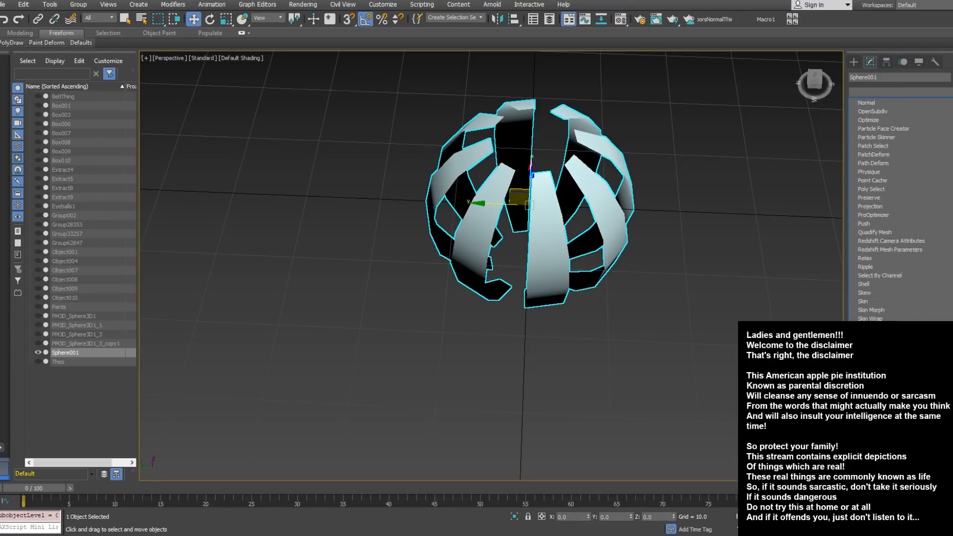
click(873, 275)
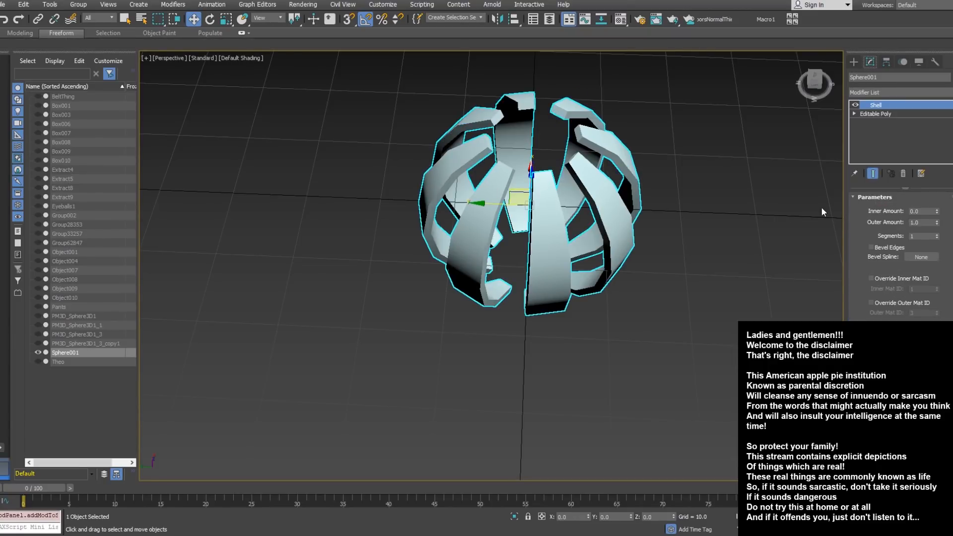
alt+middle_drag(545, 223, 571, 230)
right_click(889, 138)
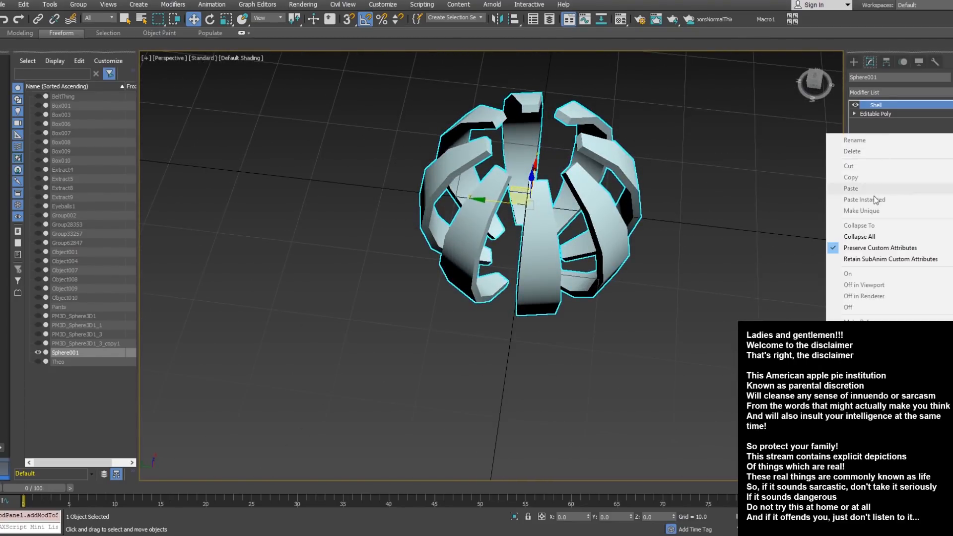
click(889, 234)
alt+middle_drag(570, 208, 601, 249)
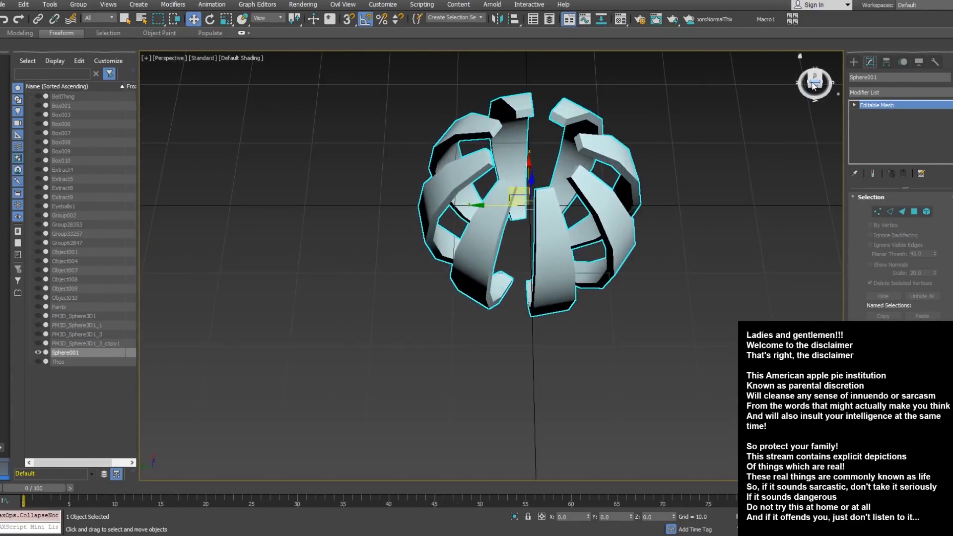
click(854, 62)
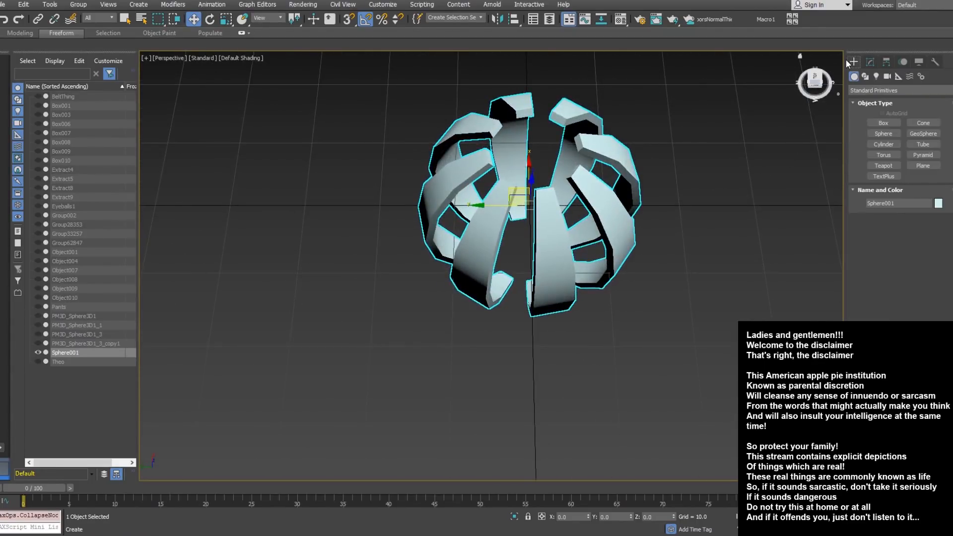
Create a sphere with a radius of about 15.05 around the strips and zero its X and Y position
click(887, 134)
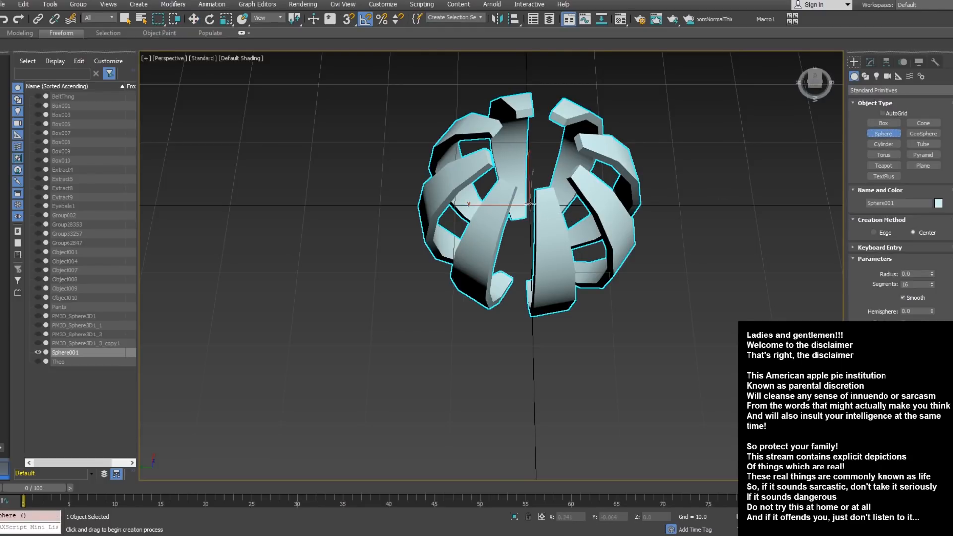
drag(529, 204, 598, 289)
right_click(656, 268)
right_click(674, 264)
click(744, 272)
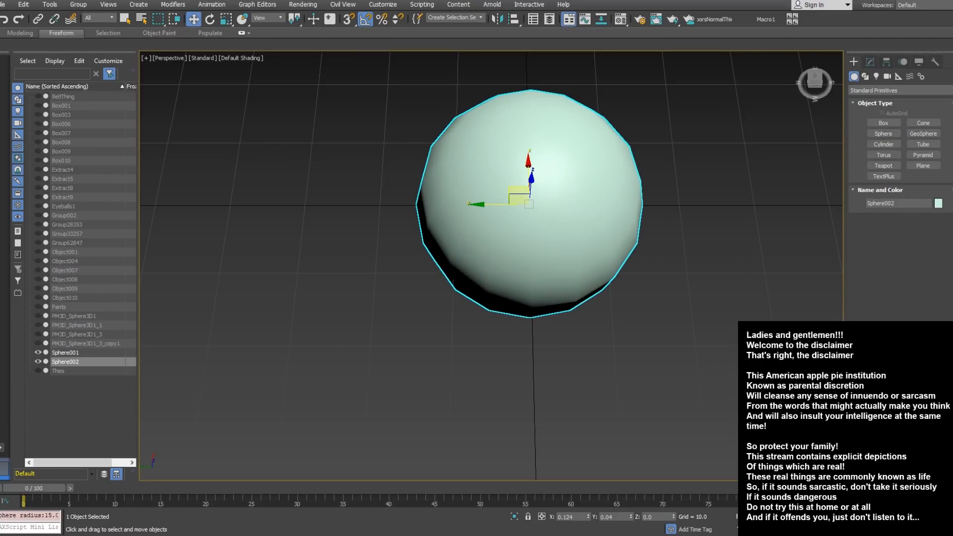
right_click(588, 516)
right_click(631, 517)
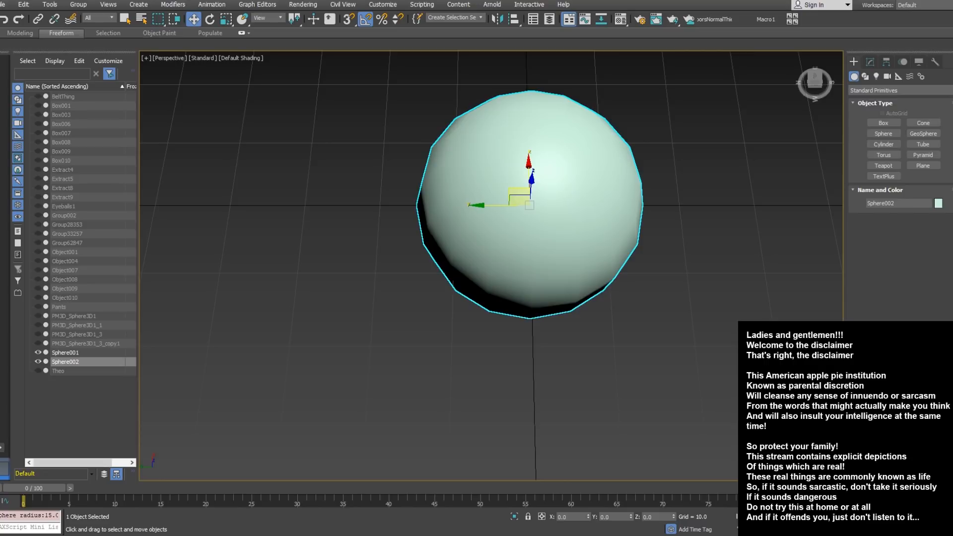
Scale the new sphere down uniformly to about 99.04 percent
key(x)
middle_drag(654, 190, 641, 220)
alt+middle_drag(641, 220, 622, 208)
right_click(624, 215)
click(655, 234)
alt+middle_drag(531, 232, 511, 237)
drag(511, 237, 512, 237)
Convert the new sphere to an Editable Poly
click(870, 62)
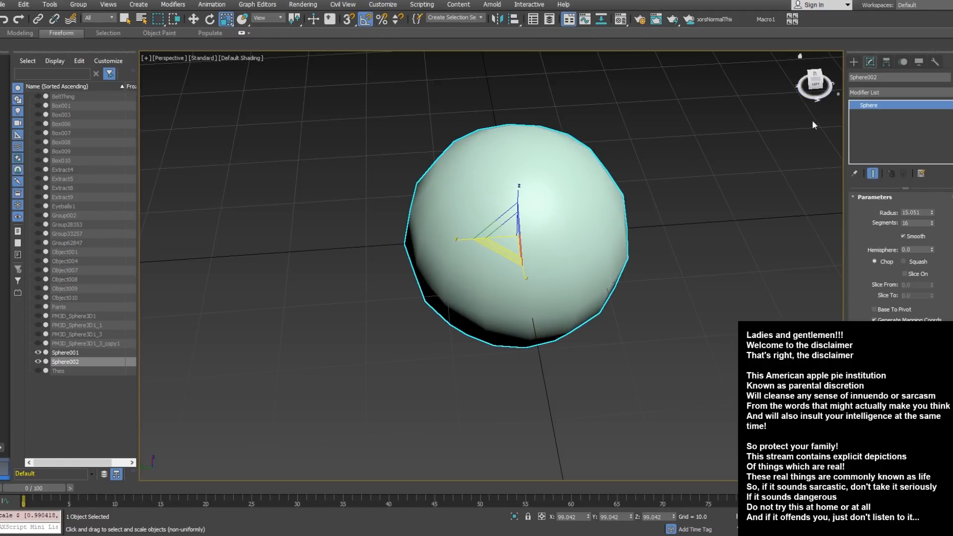
right_click(875, 120)
click(908, 204)
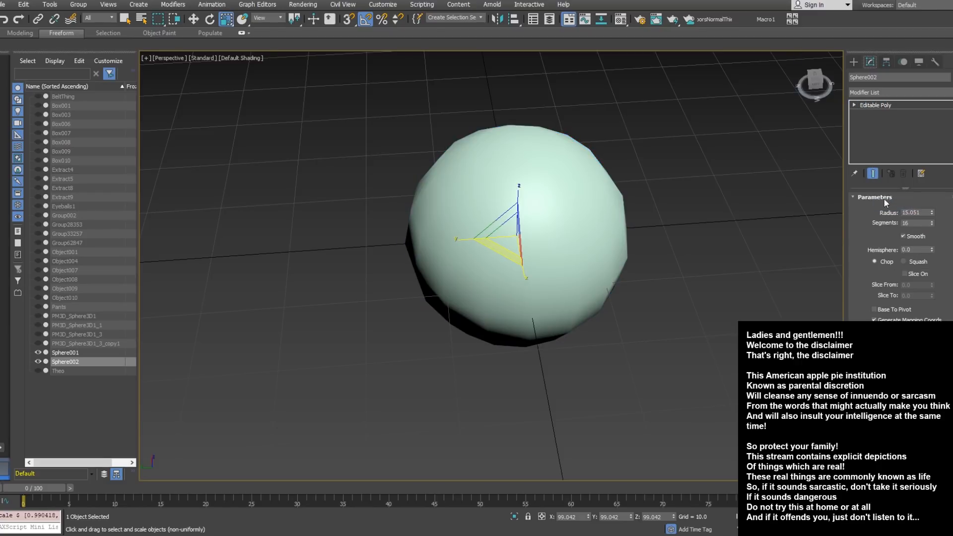
Turn on edged faces and scale the new sphere down uniformly to about 98.09 percent so the strips protrude
middle_drag(624, 203, 618, 231)
key(F4)
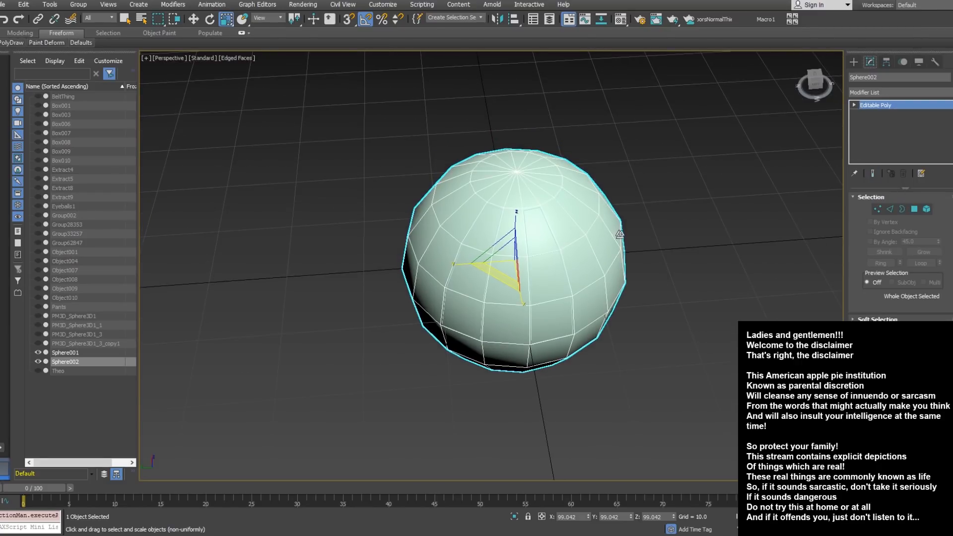
mouse_move(563, 267)
alt+middle_down()
mouse_move(553, 222)
mouse_move(547, 291)
mouse_move(576, 281)
alt+middle_up()
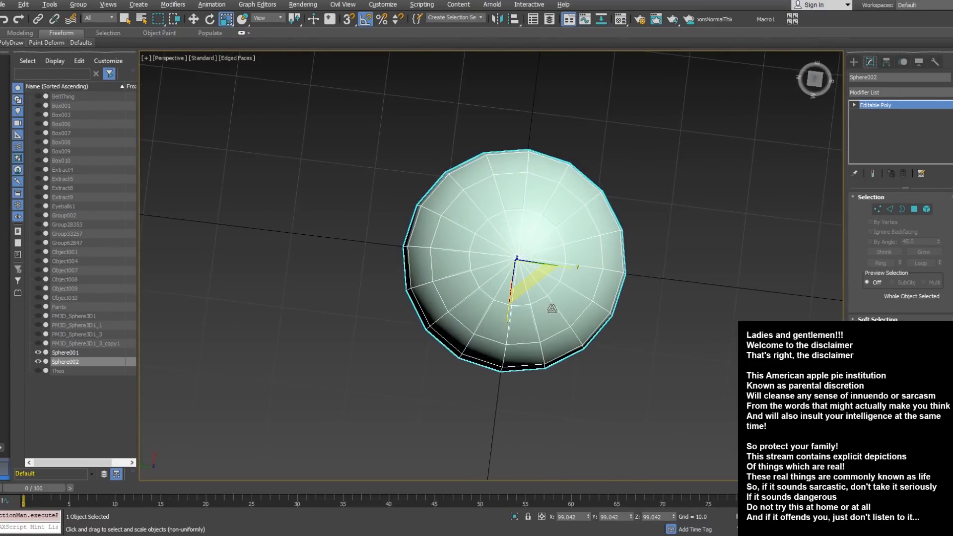
right_click(575, 280)
click(661, 293)
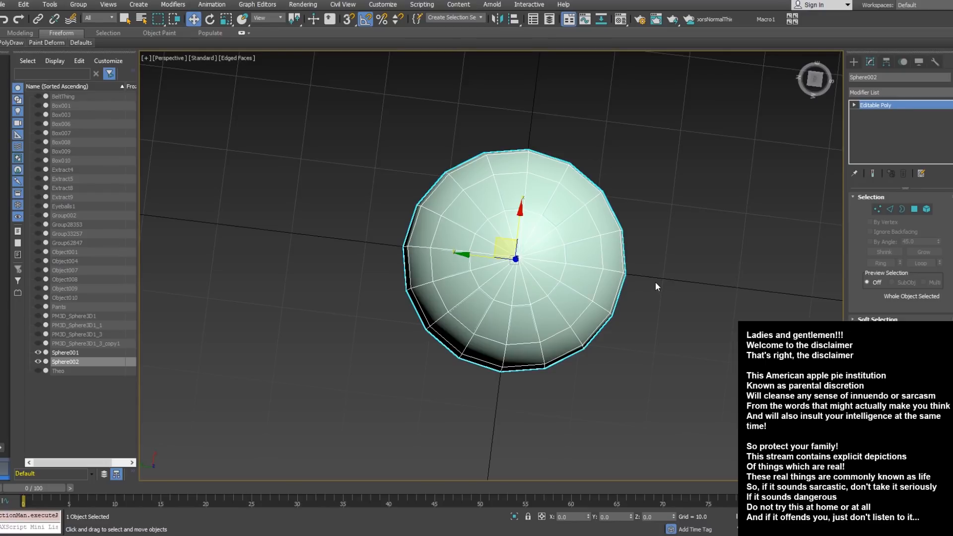
alt+middle_drag(639, 305, 530, 285)
scroll(471, 250, up, 3)
right_click(508, 252)
click(527, 277)
drag(528, 245, 525, 244)
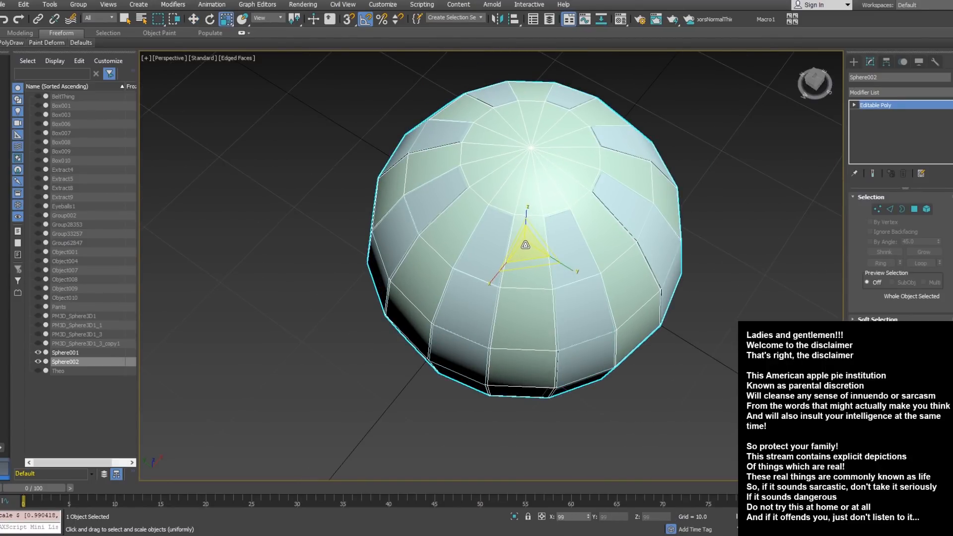
alt+middle_drag(521, 257, 573, 250)
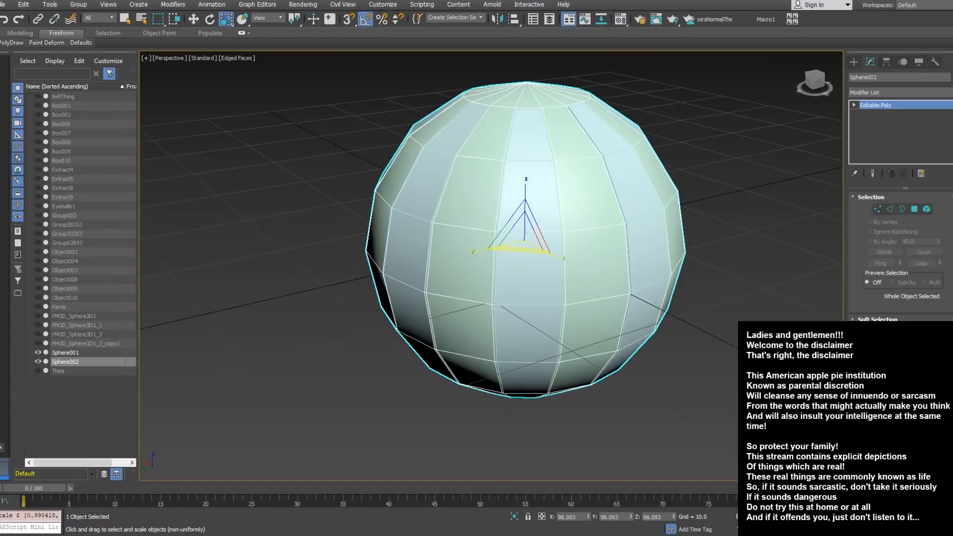
Connect the vertical edge rings in one upper and one lower row of the new sphere to add two horizontal edge loops
click(915, 209)
alt+middle_drag(534, 300, 514, 255)
click(889, 211)
click(561, 311)
alt+middle_drag(574, 286, 562, 223)
middle_drag(574, 110, 563, 266)
ctrl+click(564, 182)
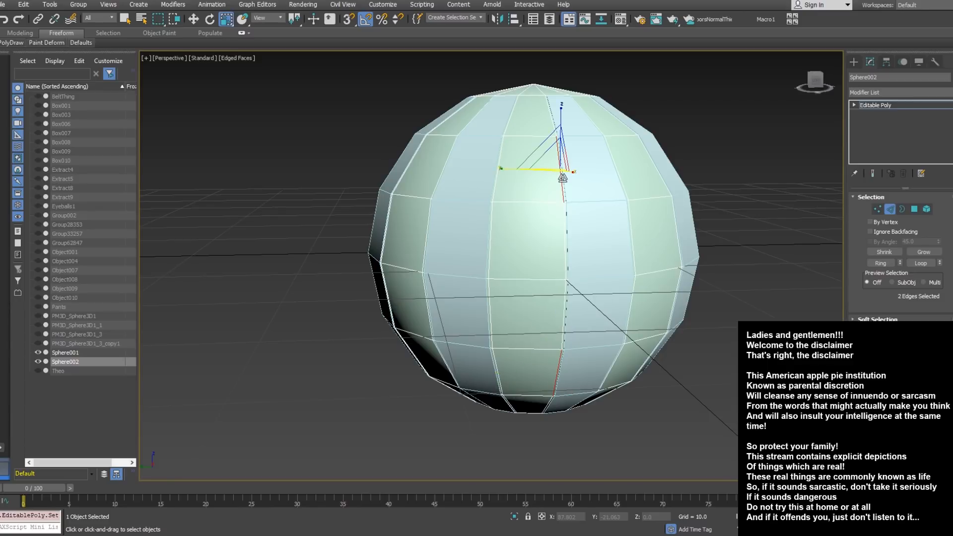
alt+middle_drag(651, 206, 673, 211)
click(885, 260)
right_click(721, 177)
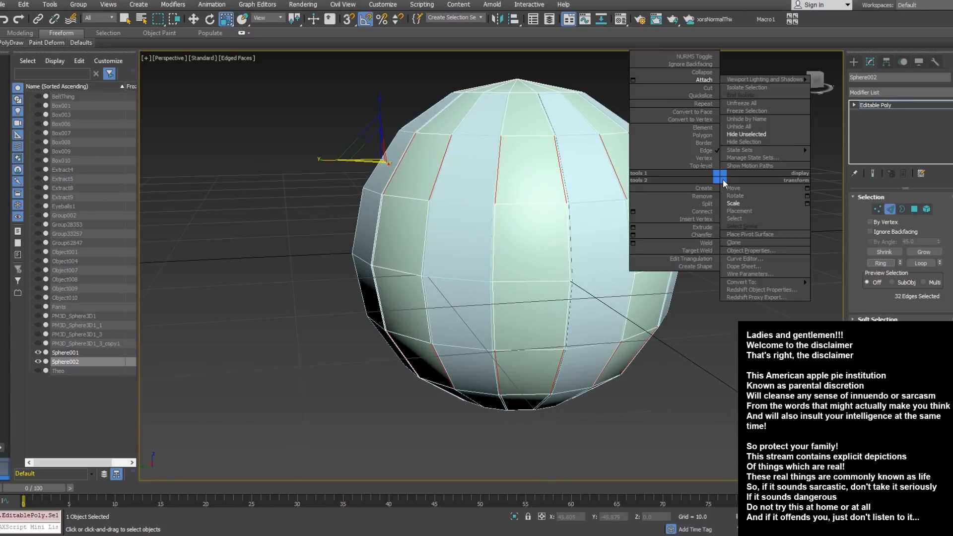
click(660, 210)
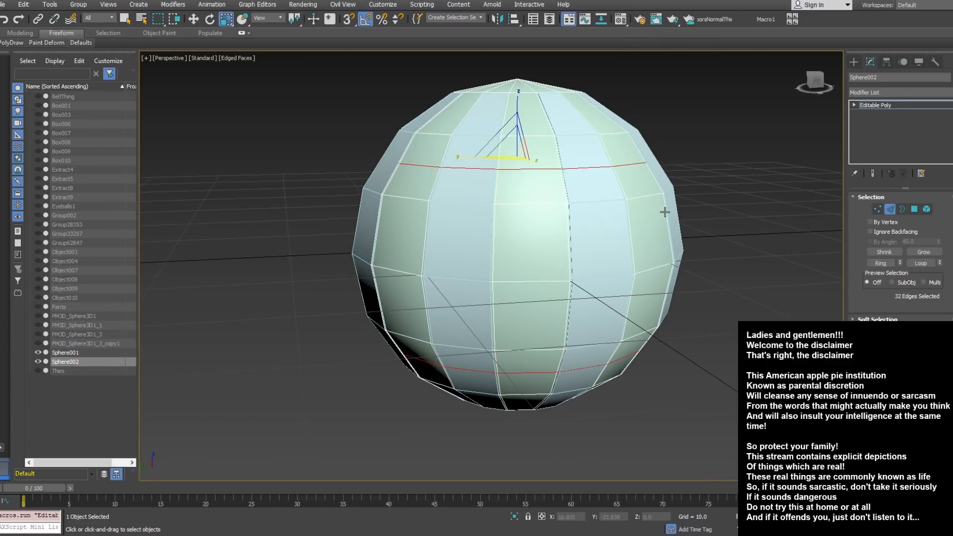
Delete the new sphere's bottom, middle and top polygons, leaving one narrow horizontal band above and one below the equator
alt+middle_drag(666, 208, 838, 214)
click(914, 209)
alt+middle_drag(638, 329, 570, 353)
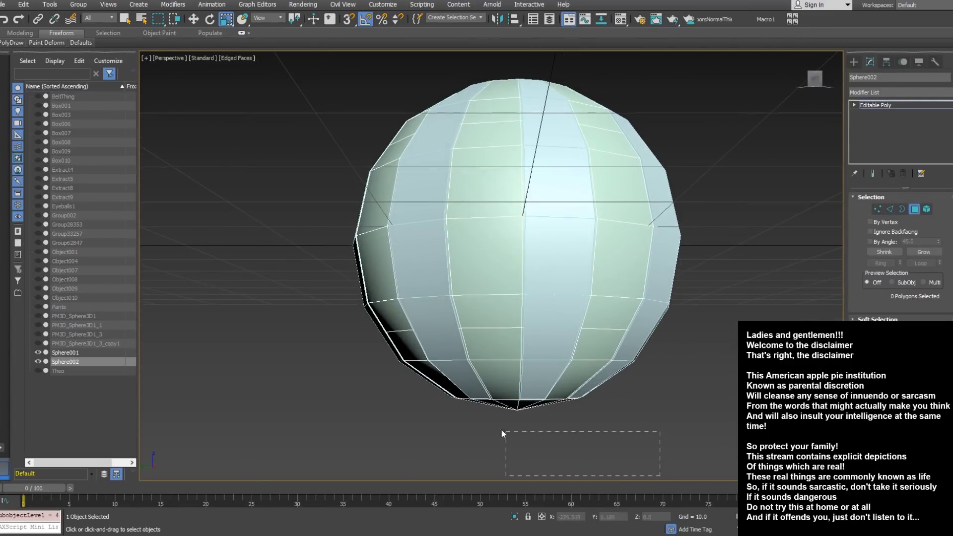
drag(519, 436, 437, 397)
alt+middle_drag(437, 397, 718, 392)
drag(691, 463, 440, 391)
alt+middle_drag(441, 391, 336, 395)
scroll(442, 296, up, 3)
scroll(450, 290, down, 5)
alt+middle_drag(452, 290, 398, 281)
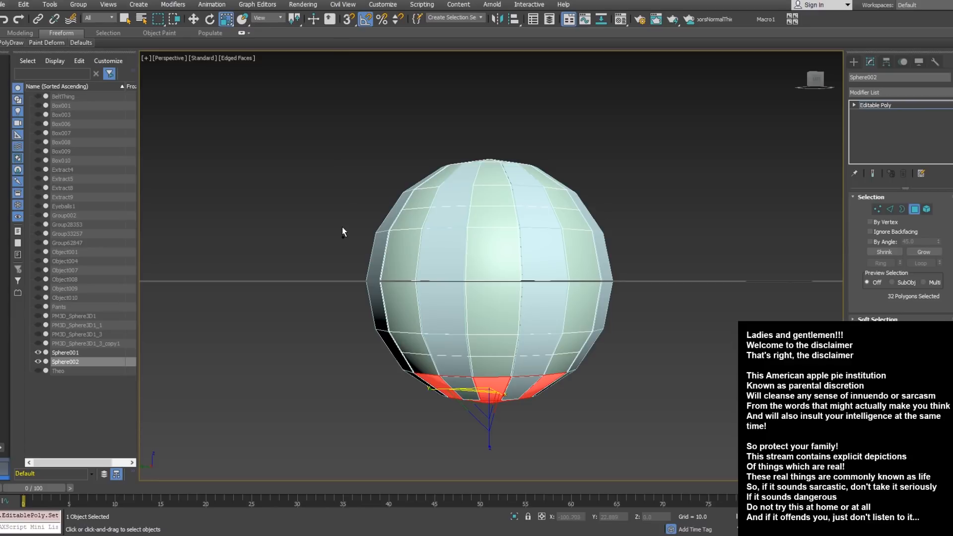
drag(539, 317, 630, 340)
alt+middle_drag(630, 341, 472, 168)
ctrl+drag(389, 113, 557, 170)
alt+middle_drag(558, 170, 551, 278)
key(Delete)
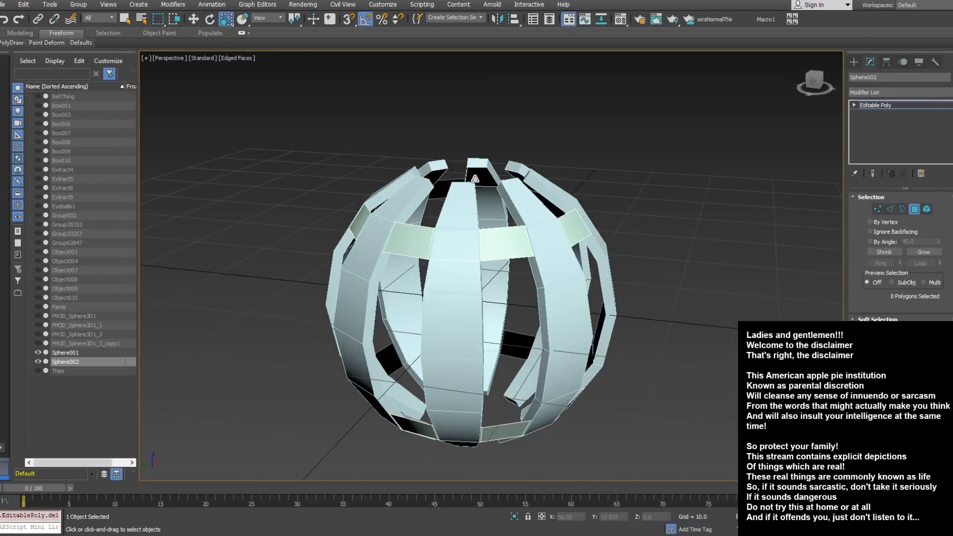
Scale the whole band object up uniformly to about 99.04 percent so the bands sit just outside the strips
click(914, 209)
alt+middle_drag(451, 249, 457, 310)
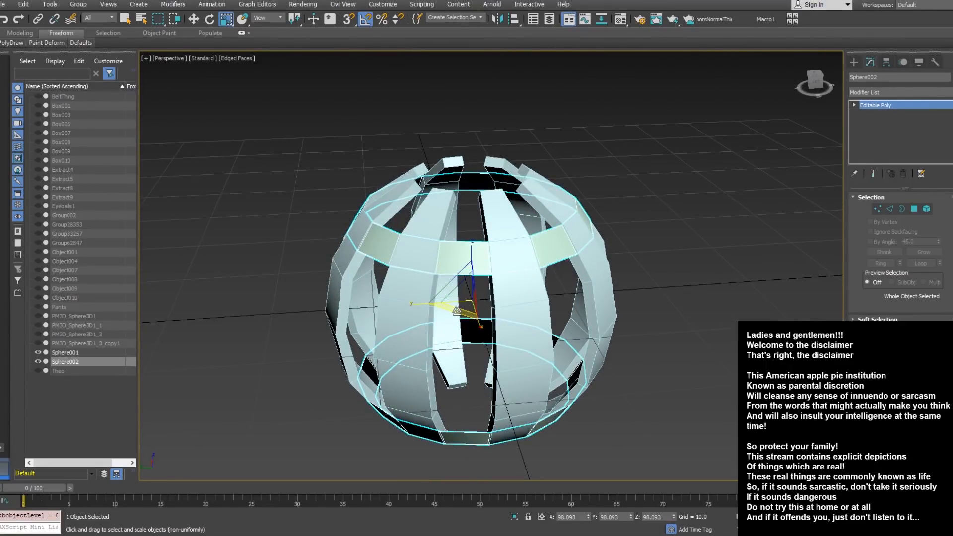
drag(468, 297, 469, 298)
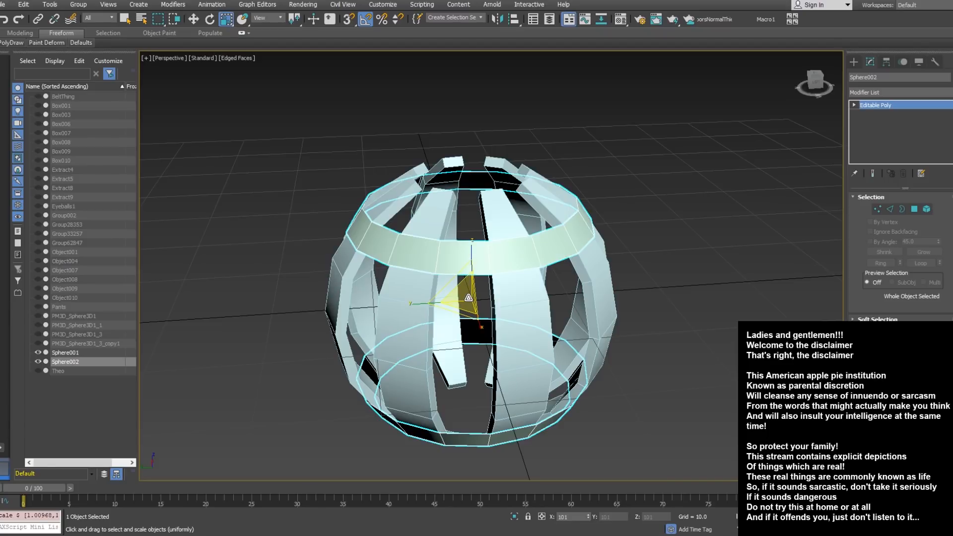
click(468, 297)
drag(468, 297, 468, 296)
click(467, 297)
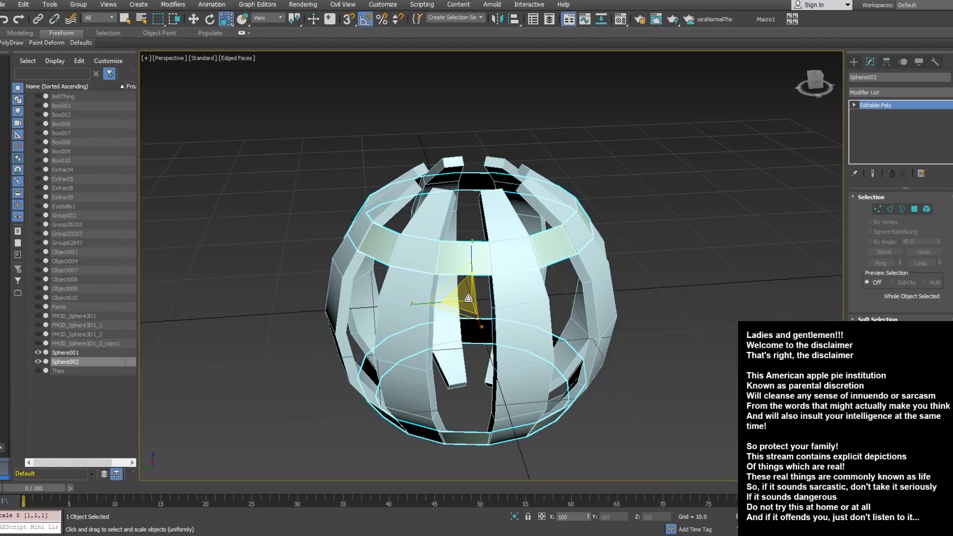
Narrow both bands by scaling their vertical edge rings down uniformly to about 79 percent
click(897, 210)
click(889, 210)
click(535, 252)
alt+middle_drag(535, 252, 551, 440)
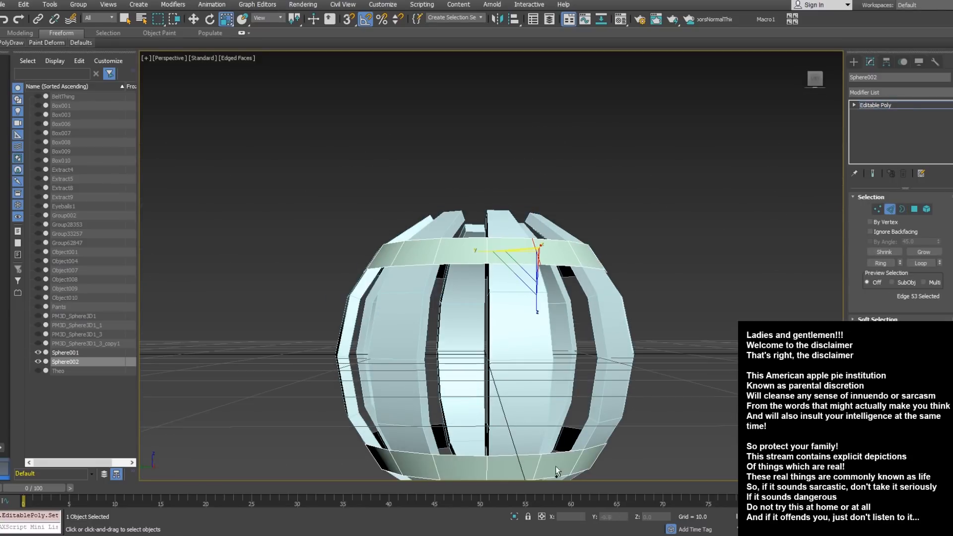
ctrl+click(536, 470)
click(872, 264)
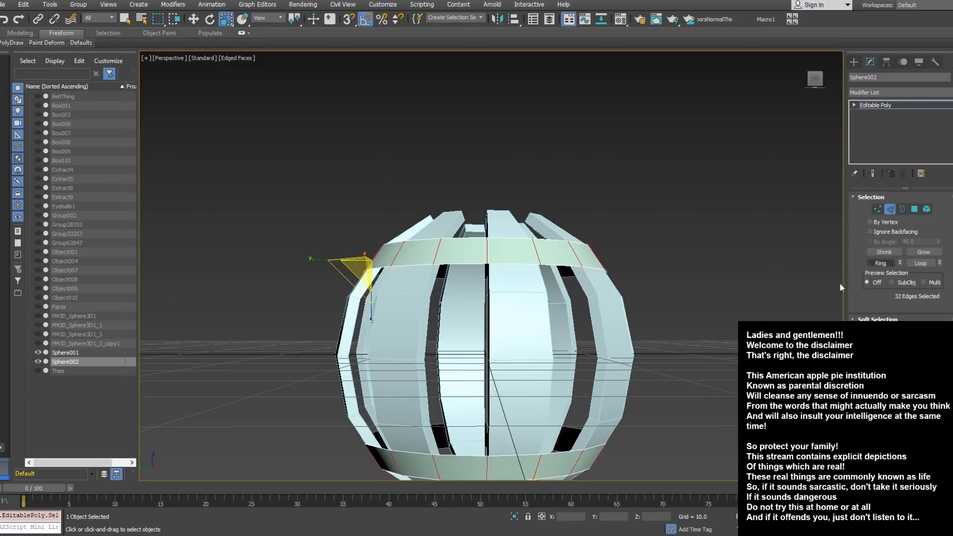
middle_drag(629, 365, 617, 297)
drag(350, 201, 346, 215)
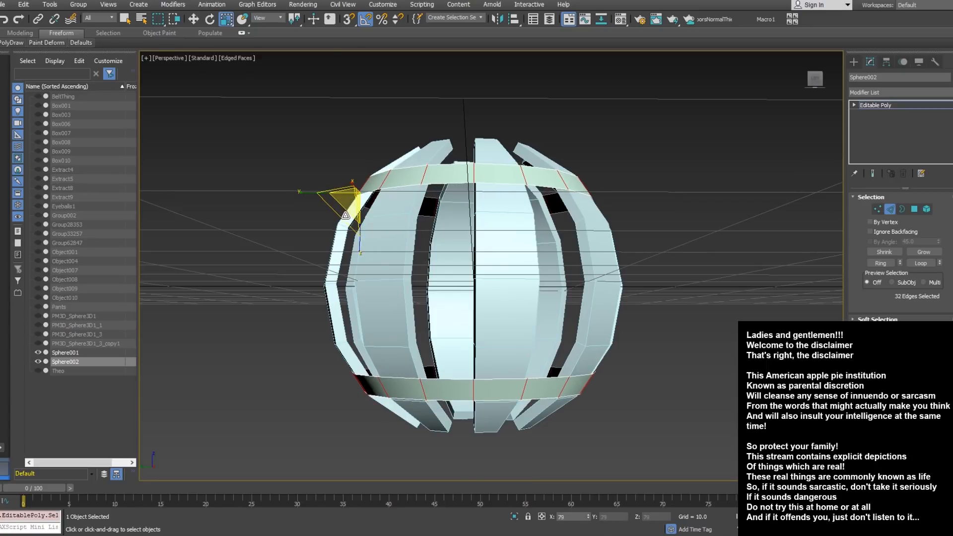
alt+middle_drag(345, 217, 434, 276)
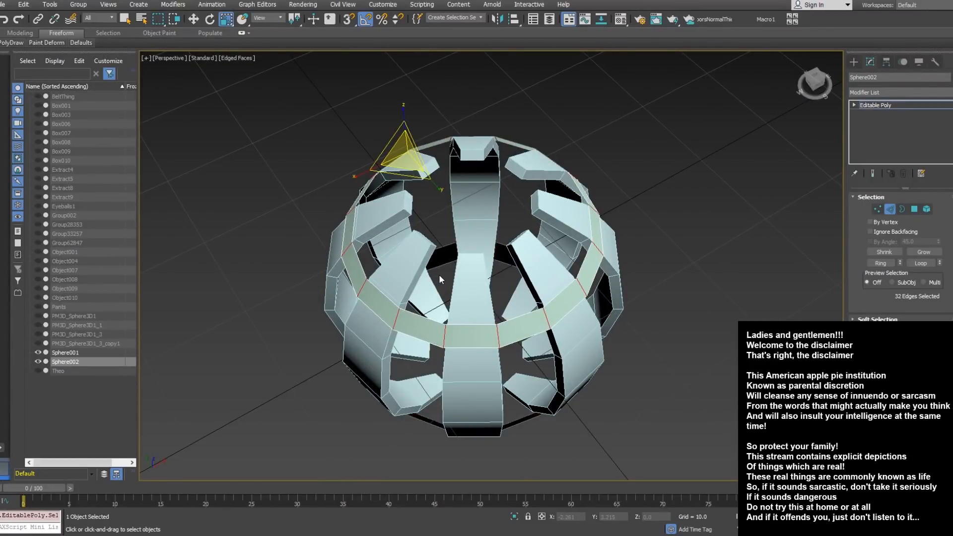
click(890, 208)
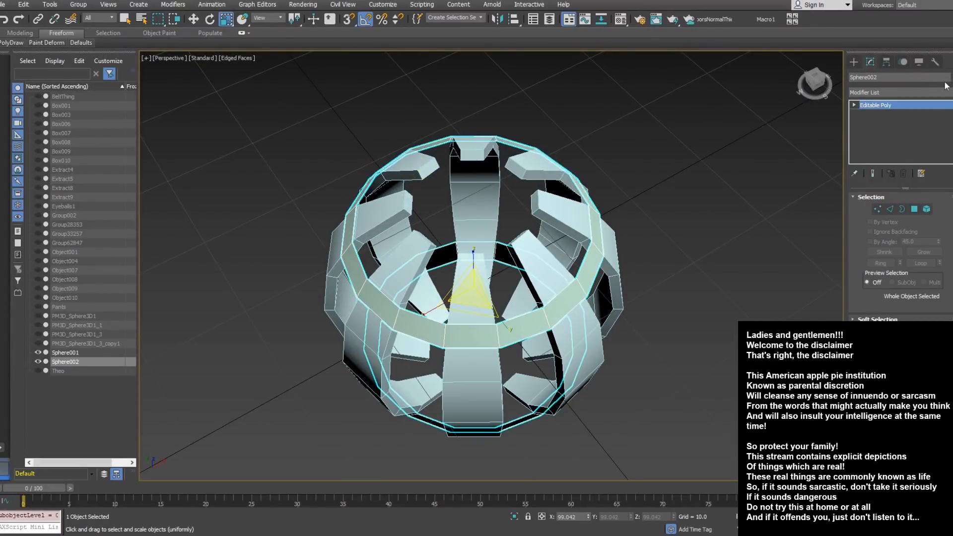
Thicken the two bands with a Shell modifier, reduce its outer amount below 1.0 and collapse the whole modifier stack
click(899, 92)
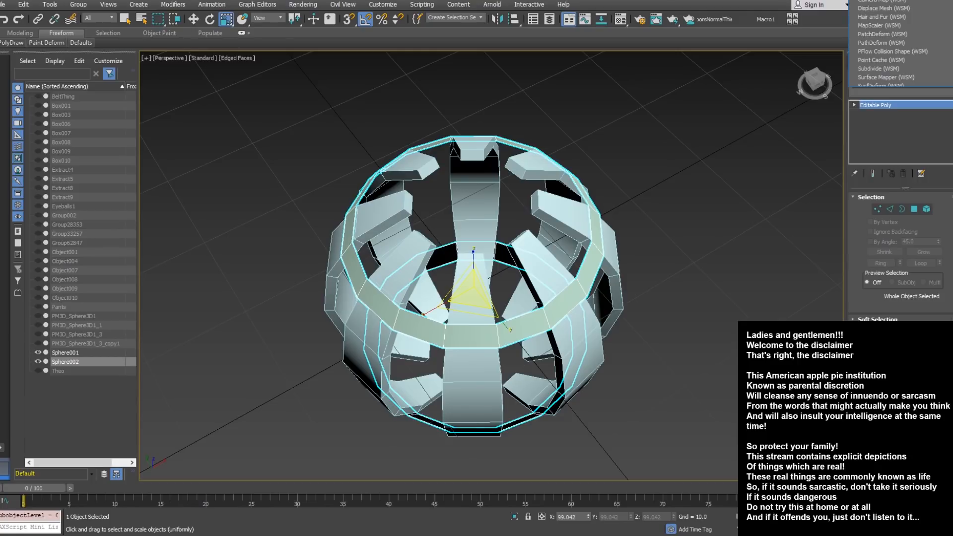
click(899, 93)
click(899, 93)
scroll(900, 213, down, 15)
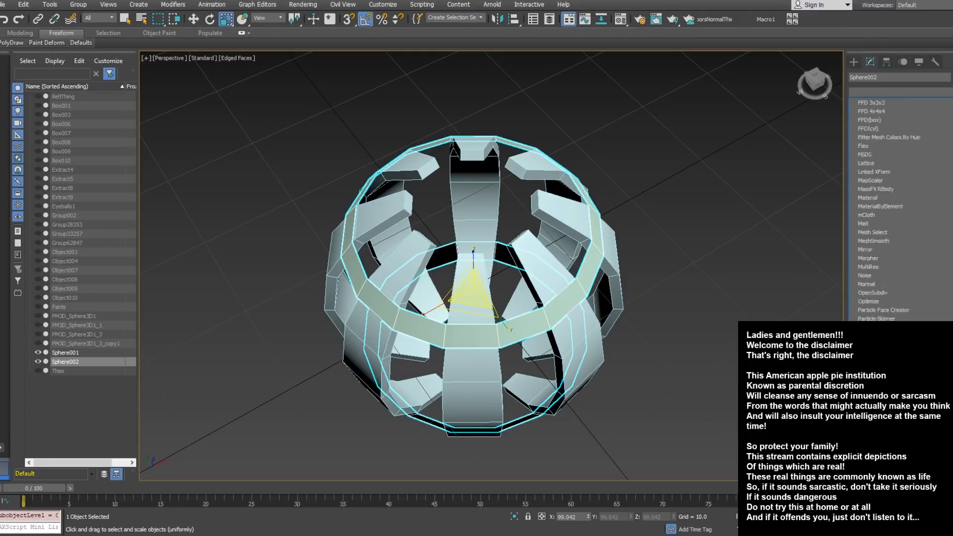
scroll(901, 213, down, 5)
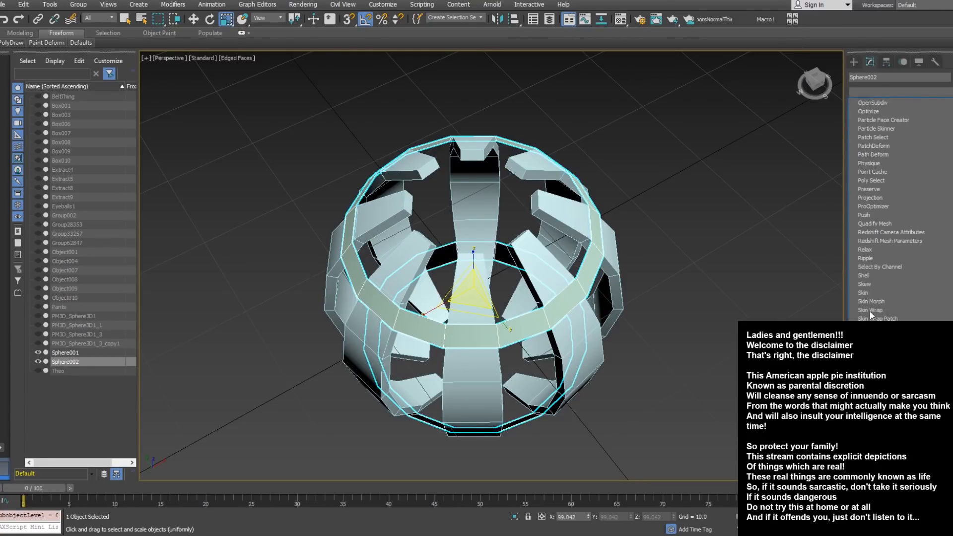
click(866, 276)
alt+middle_drag(746, 294, 637, 211)
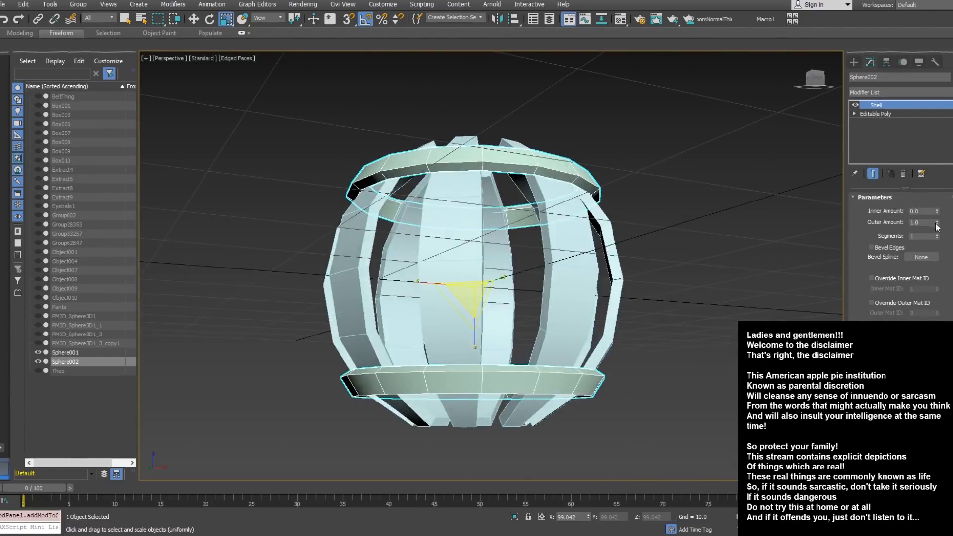
drag(937, 224, 939, 250)
right_click(906, 162)
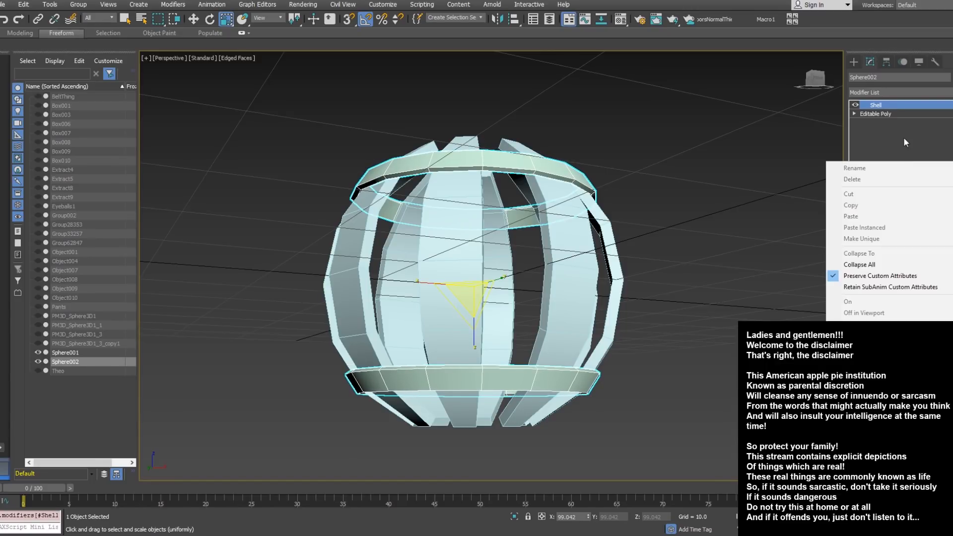
click(871, 241)
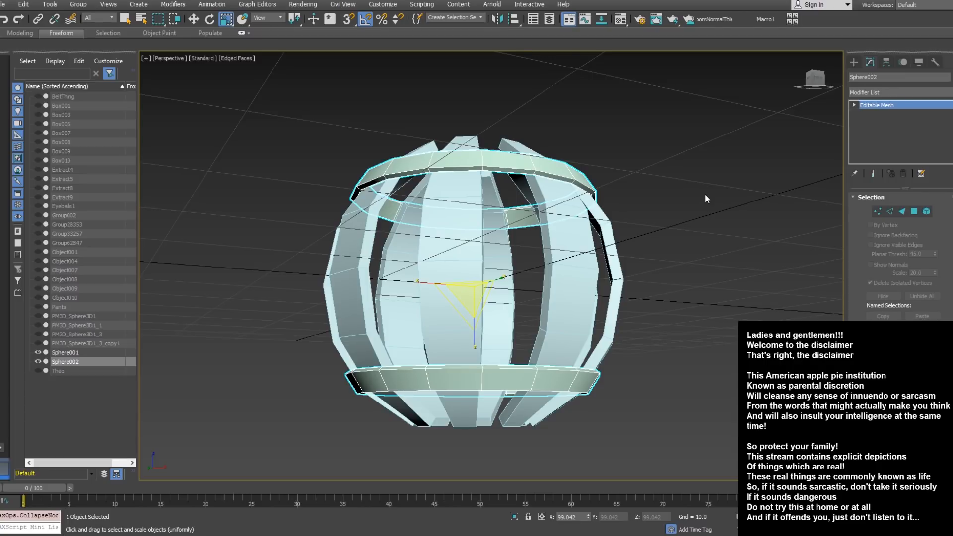
Convert the band object and the vertical strips object to Editable Poly
alt+middle_drag(543, 157, 449, 283)
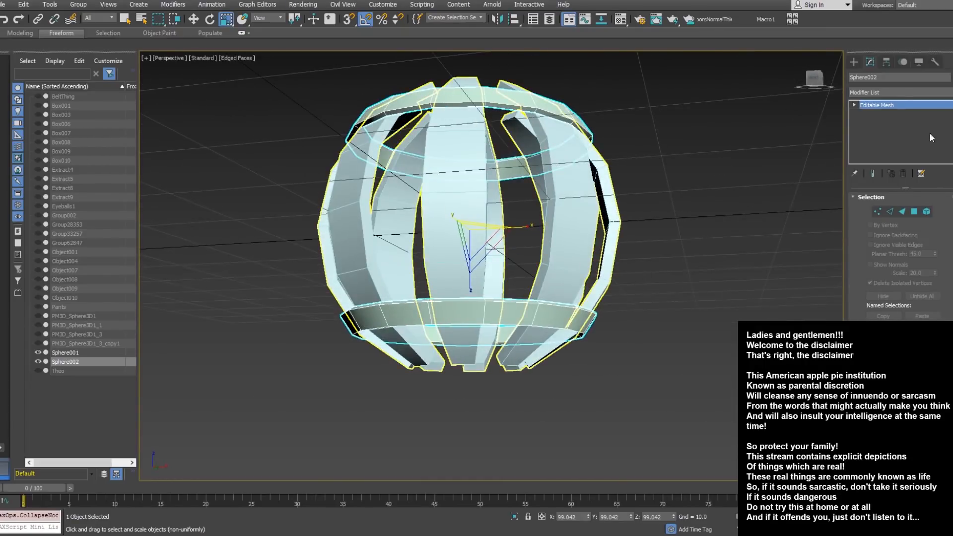
right_click(875, 118)
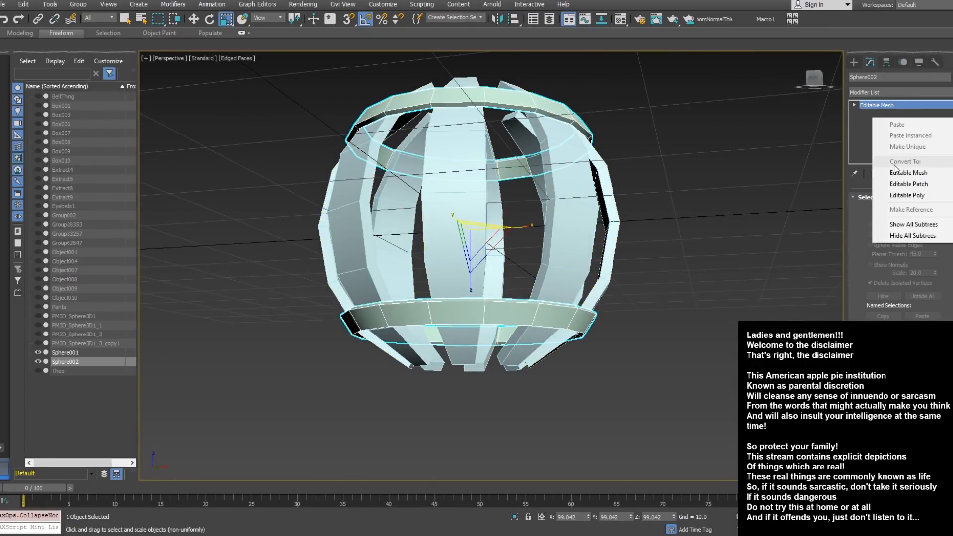
click(894, 192)
click(603, 183)
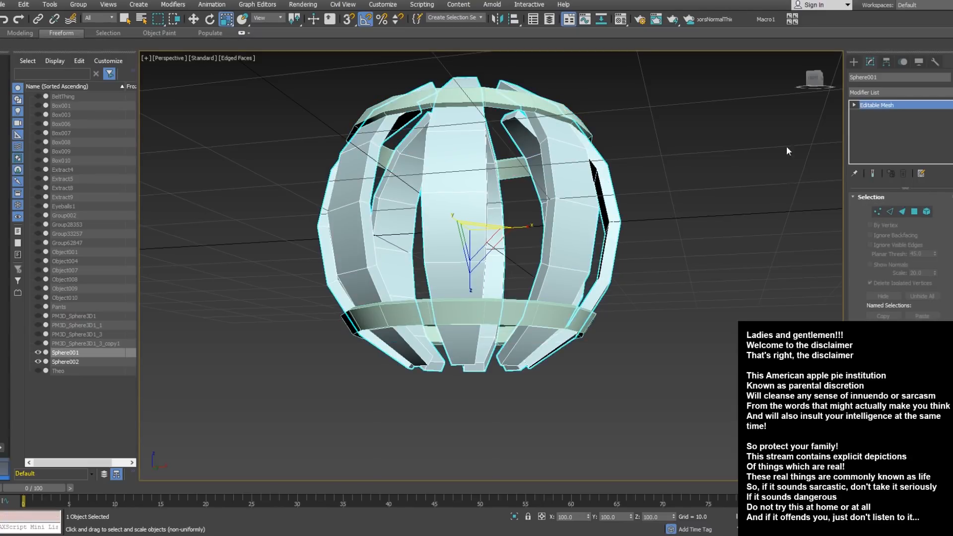
right_click(925, 132)
click(893, 210)
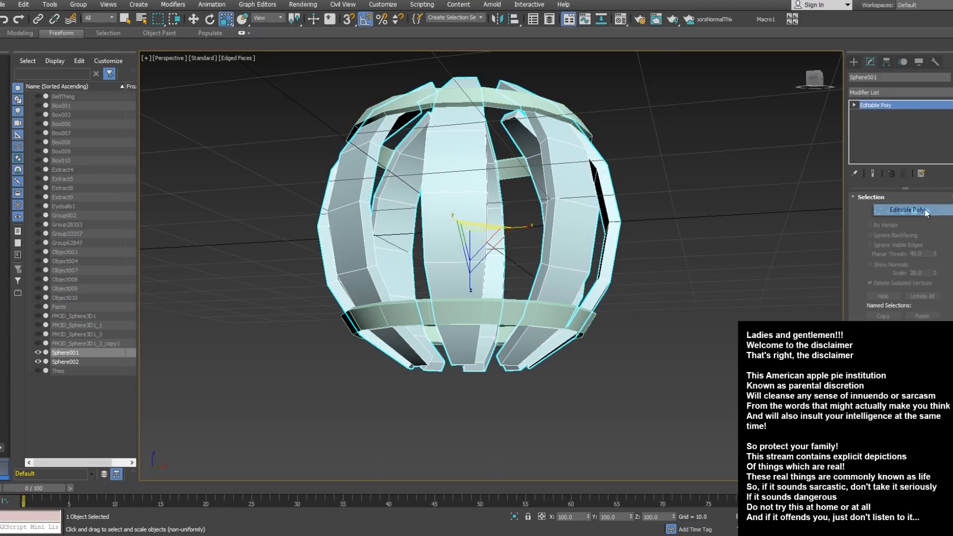
right_click(898, 128)
right_click(670, 151)
click(622, 226)
alt+middle_drag(633, 208, 722, 194)
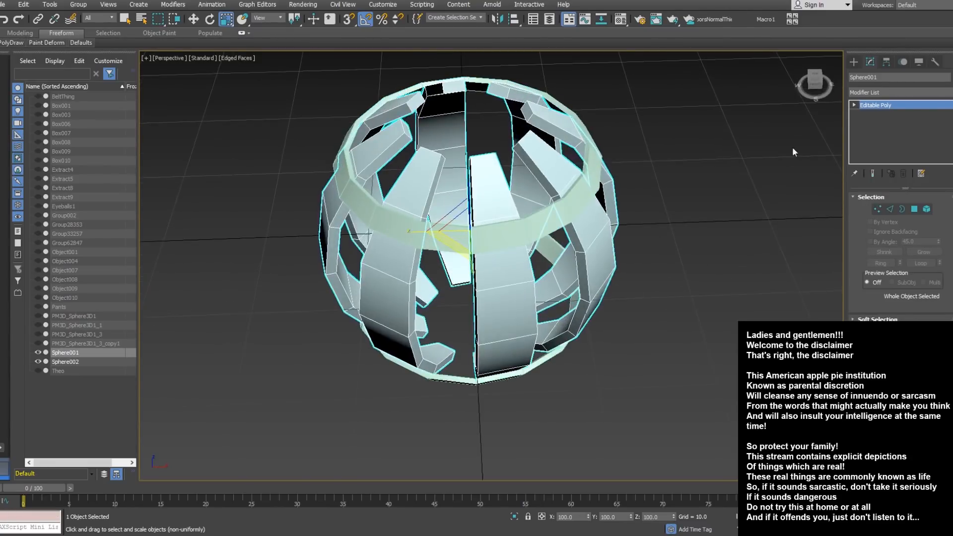
Create a cylinder about 5.87 in radius and 1.24 high at the cage's centre, with one height segment
click(858, 62)
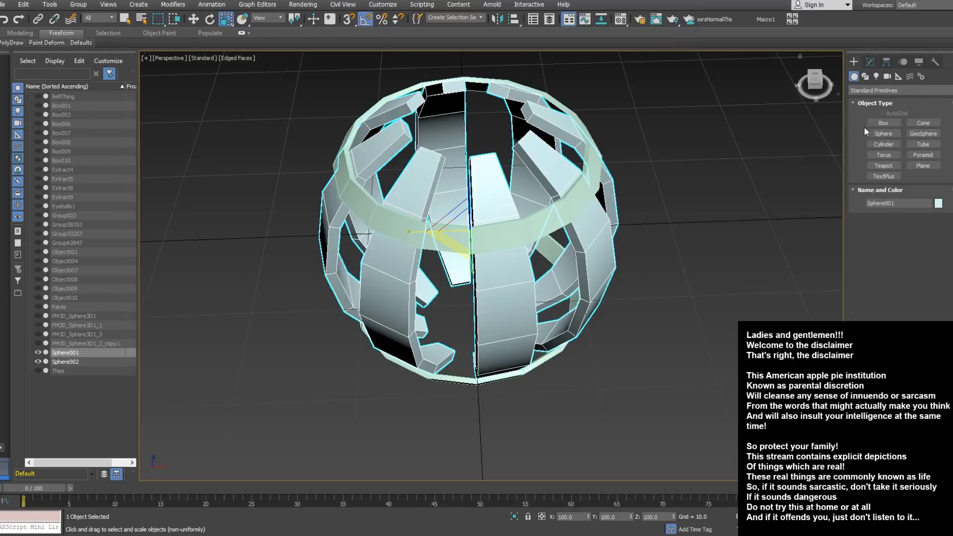
click(883, 144)
alt+middle_drag(621, 229, 621, 164)
drag(470, 230, 512, 274)
click(518, 261)
alt+middle_drag(518, 262, 491, 186)
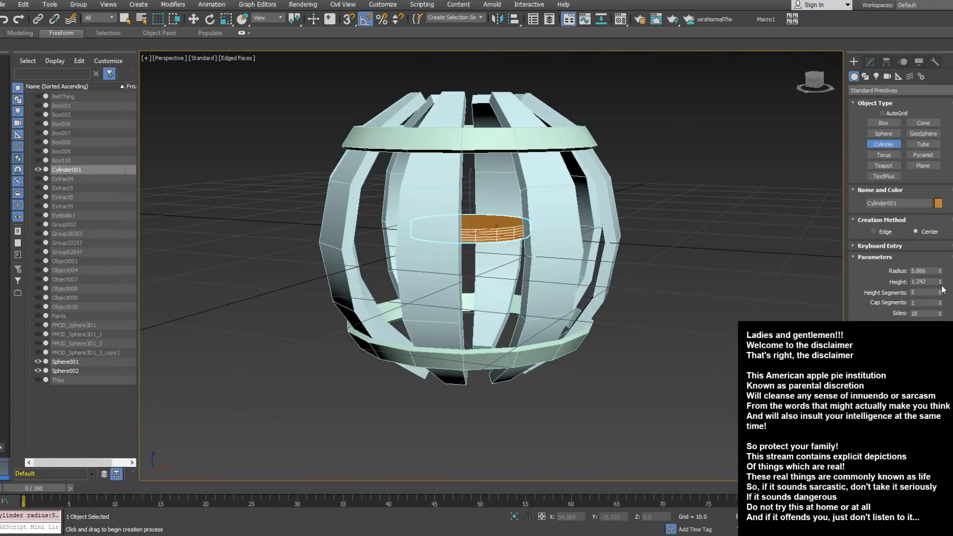
Centre the cylinder at the world origin (X 0, Y 0, Z 0) and convert it to Editable Poly
key(r)
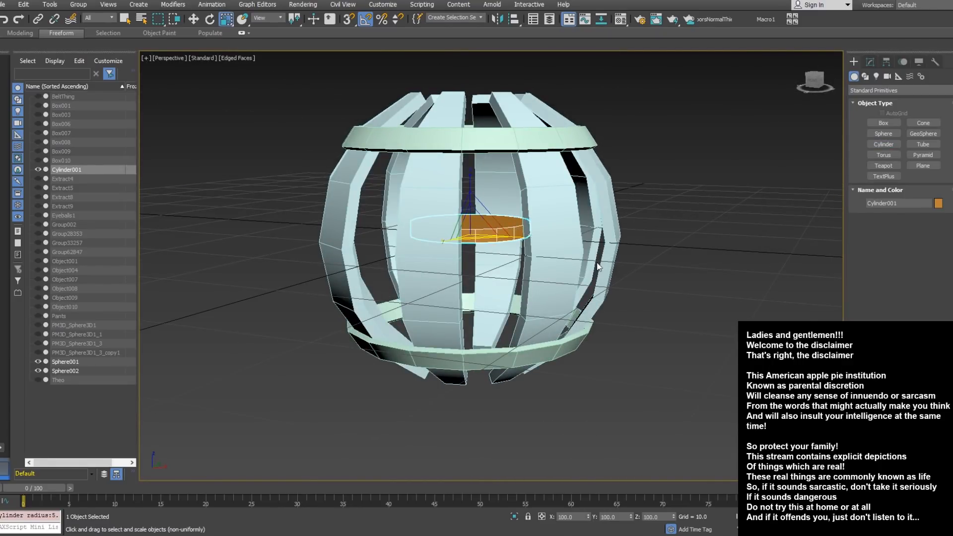
alt+middle_drag(645, 247, 644, 258)
right_click(644, 258)
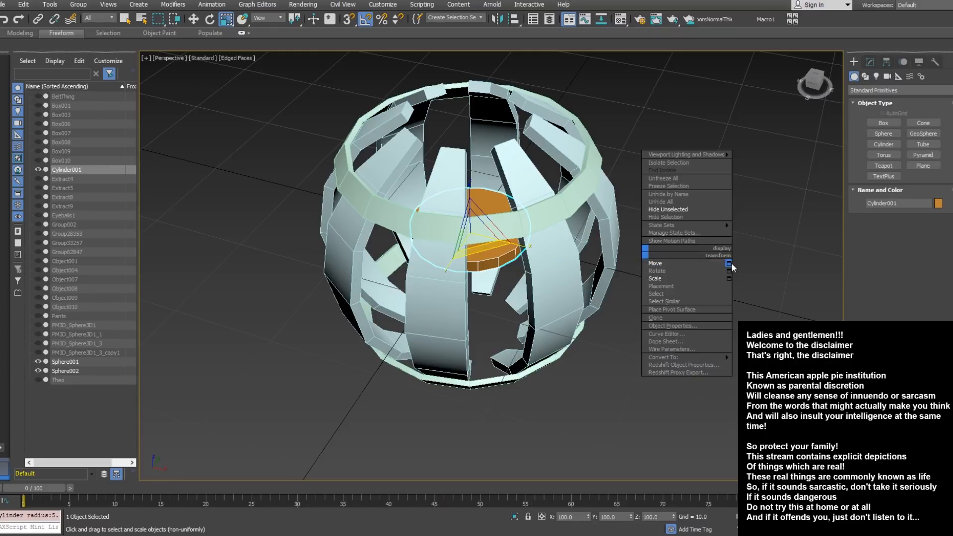
click(721, 265)
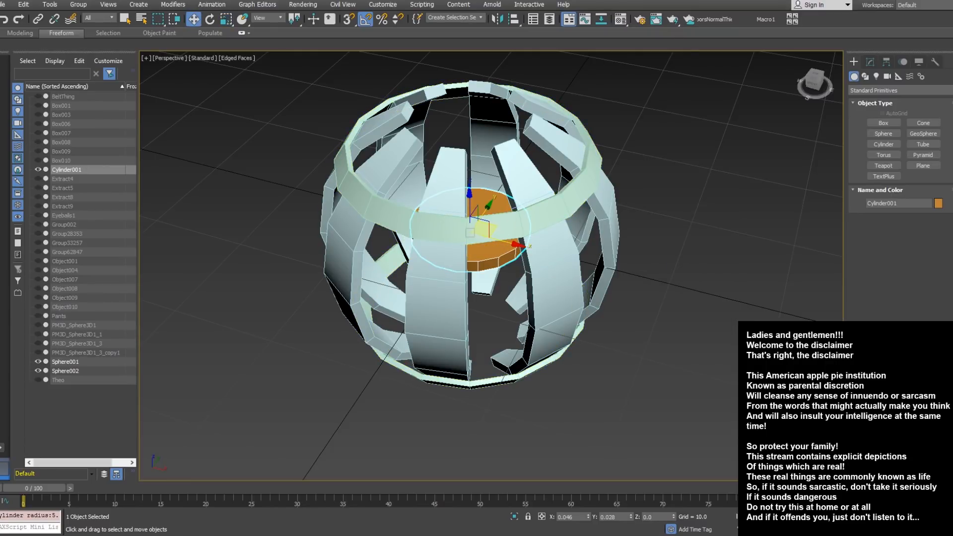
right_click(588, 516)
click(870, 61)
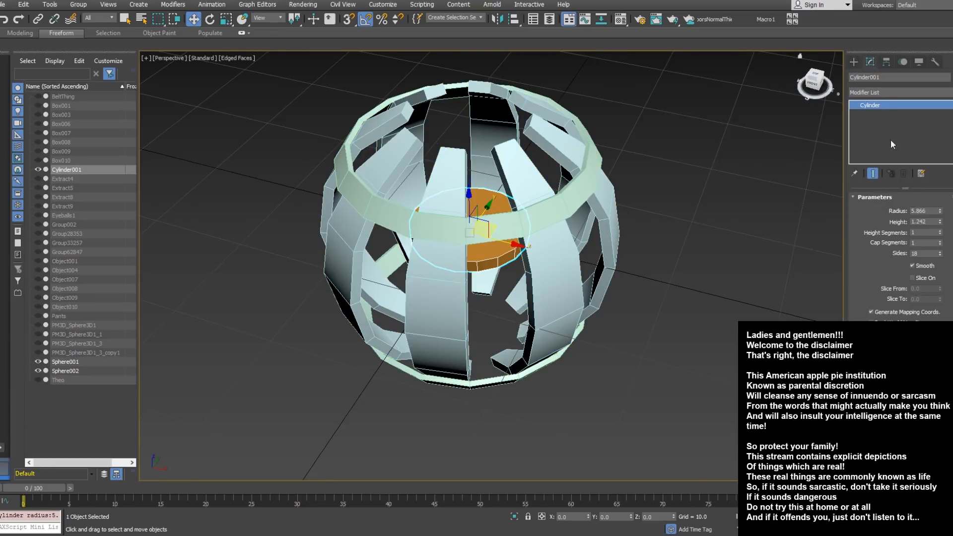
right_click(875, 128)
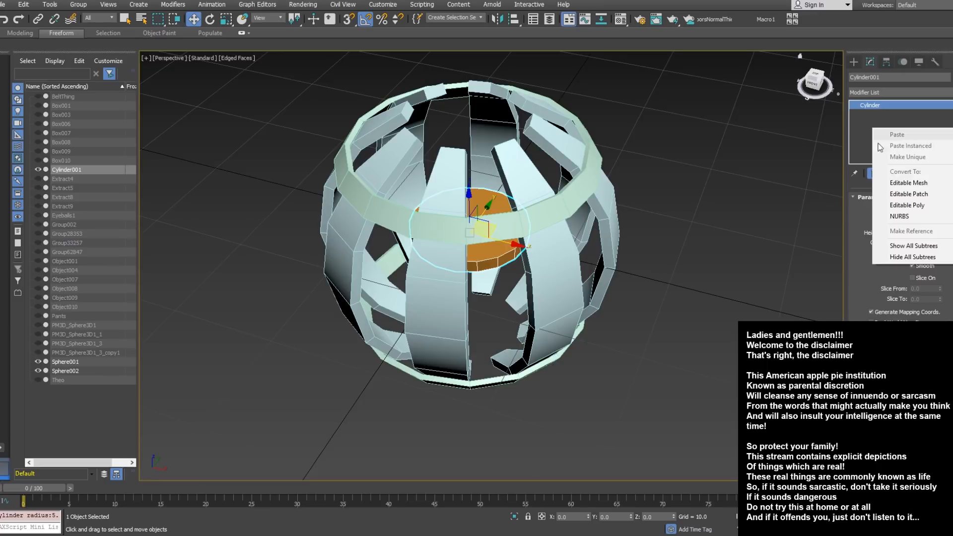
click(899, 206)
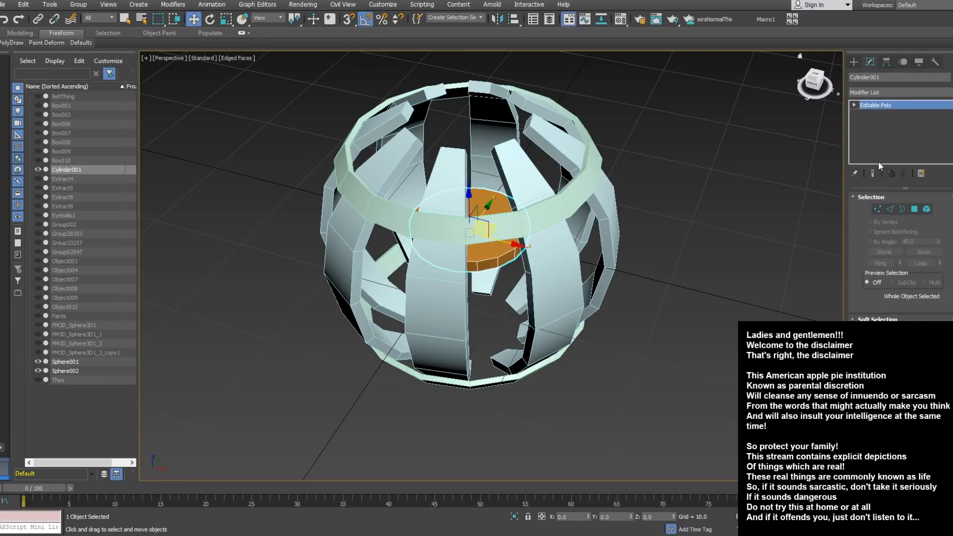
Move all of the cylinder's vertices straight down to the open lower end of the cage
click(878, 209)
drag(314, 145, 619, 352)
alt+middle_drag(620, 352, 467, 186)
drag(466, 186, 469, 343)
alt+middle_drag(469, 342, 535, 319)
drag(470, 330, 470, 334)
Scale the disc's vertices up uniformly to match the lower ends of the vertical strips
right_click(472, 352)
click(492, 382)
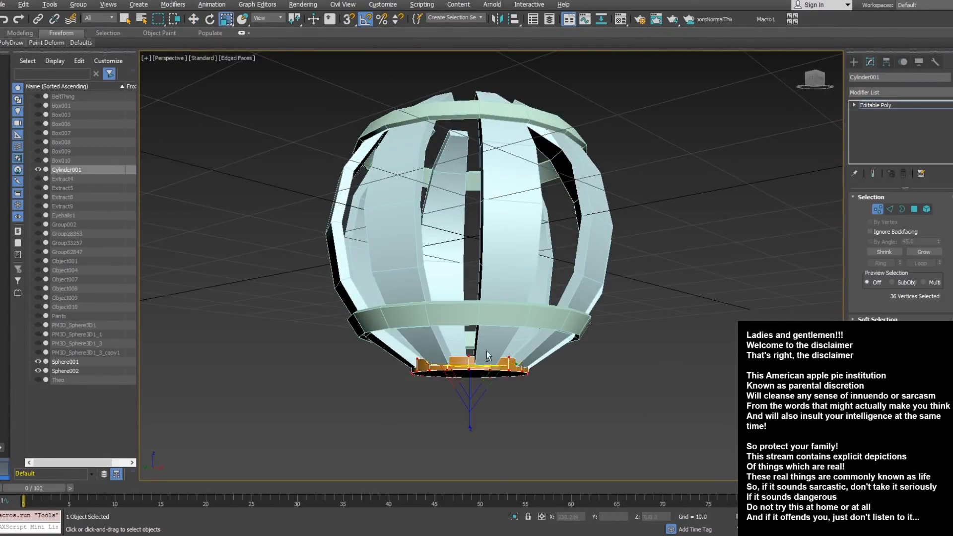
alt+middle_drag(486, 351, 491, 400)
drag(484, 384, 486, 390)
alt+middle_drag(486, 368, 387, 316)
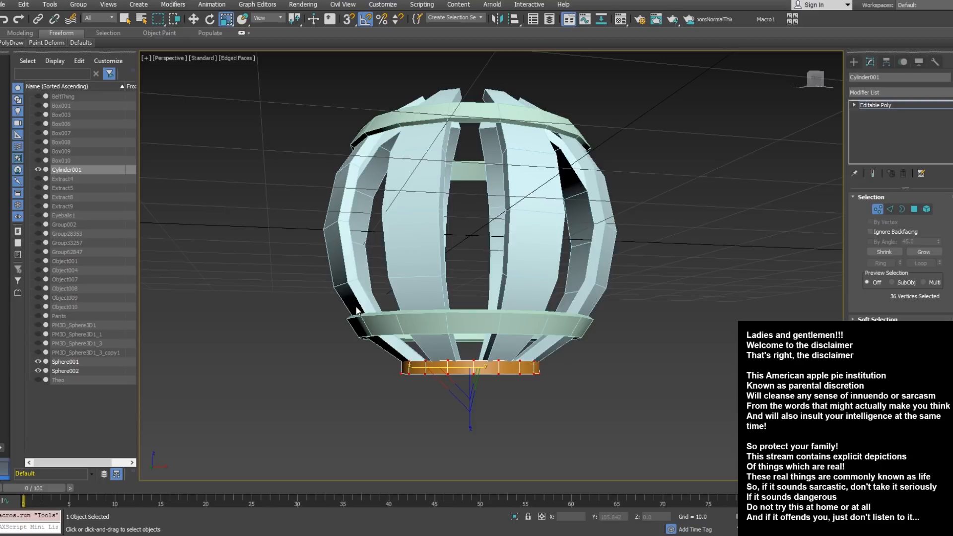
Adjust the height of the disc's upper ring of 18 vertices to about Z -12.65
drag(355, 312, 560, 367)
key(w)
drag(469, 324, 469, 314)
alt+middle_drag(469, 314, 587, 356)
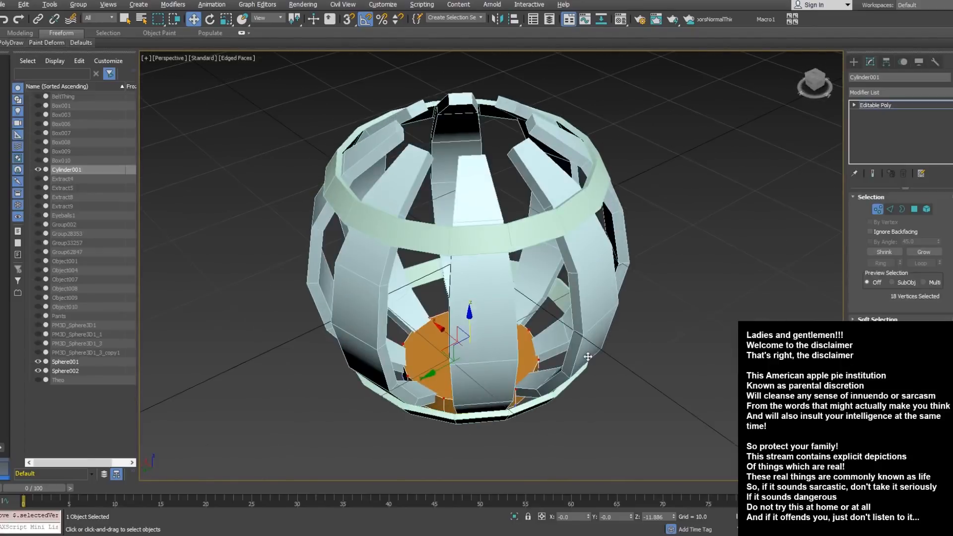
drag(471, 319, 473, 323)
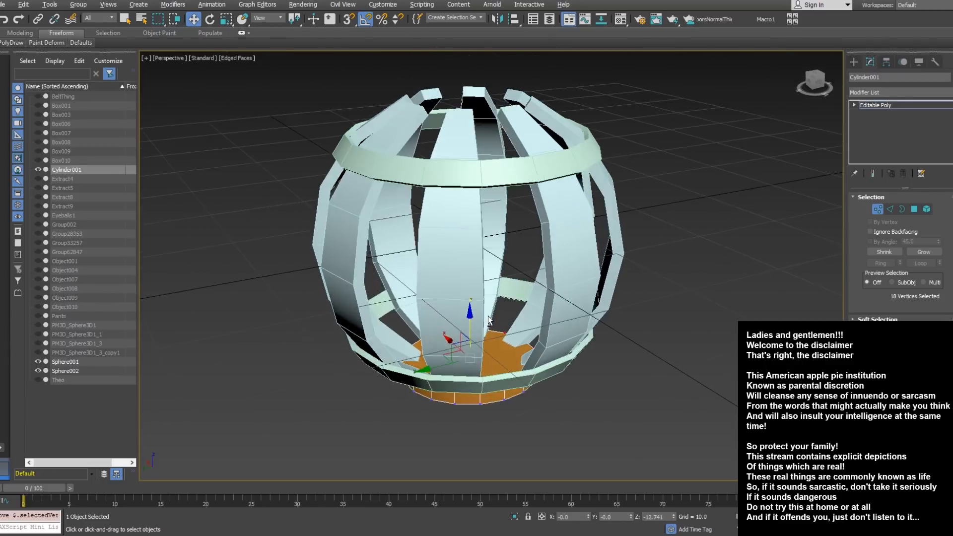
alt+middle_drag(488, 320, 468, 315)
drag(470, 319, 475, 322)
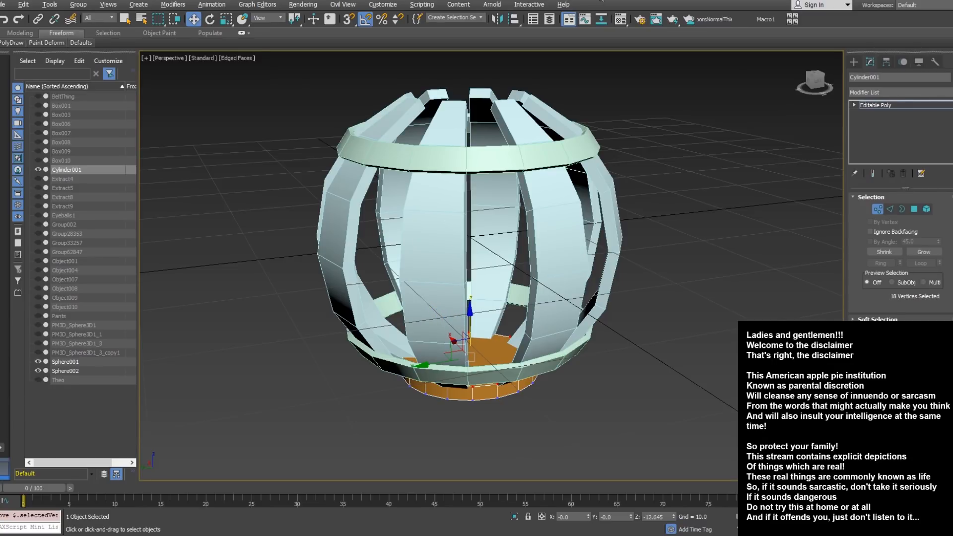
Inset the disc's upper cap polygon by 1.0
alt+middle_drag(549, 186, 567, 191)
scroll(583, 189, down, 3)
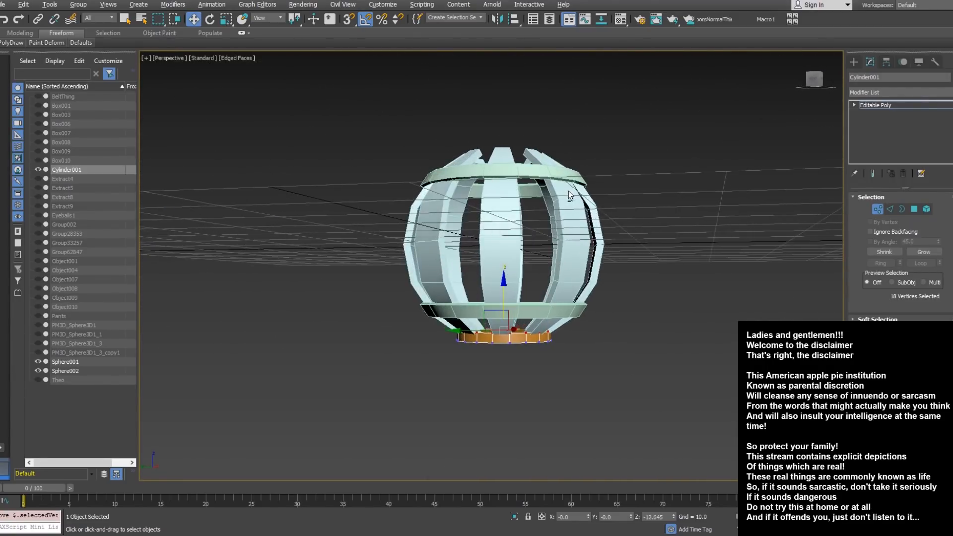
click(914, 209)
alt+middle_drag(484, 279, 523, 331)
right_click(523, 331)
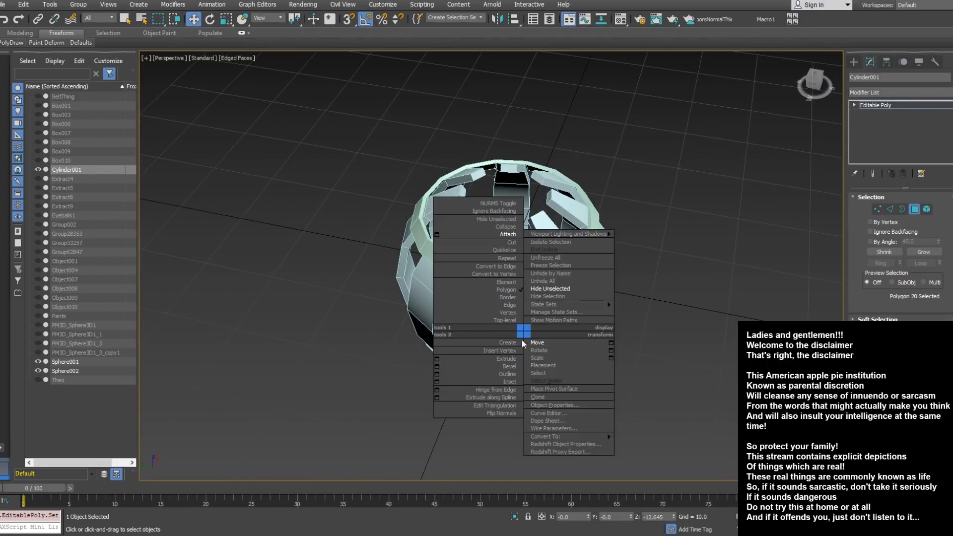
click(436, 382)
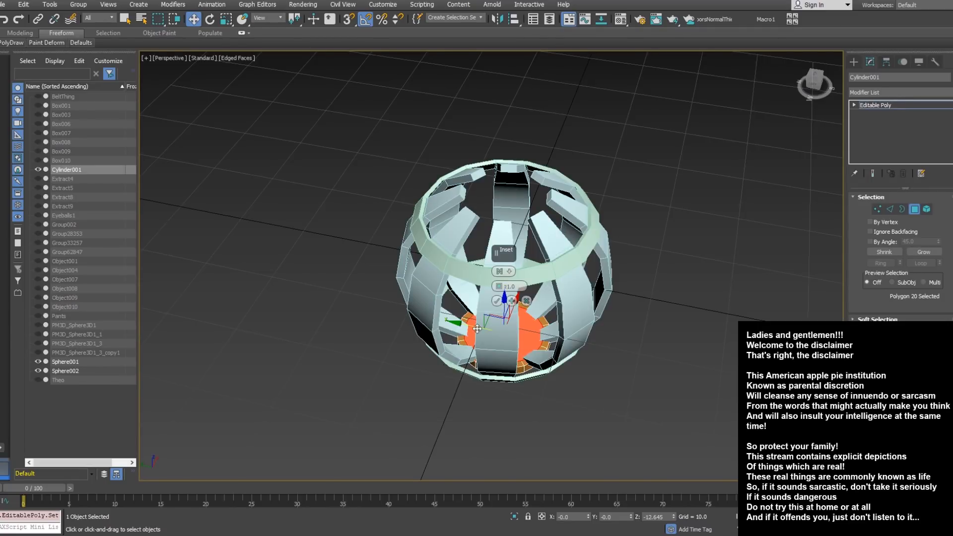
click(502, 300)
Extrude the disc's underside polygon by 10.0 and raise it to about Z -16.85 to shorten the extrusion
alt+middle_drag(501, 308, 504, 233)
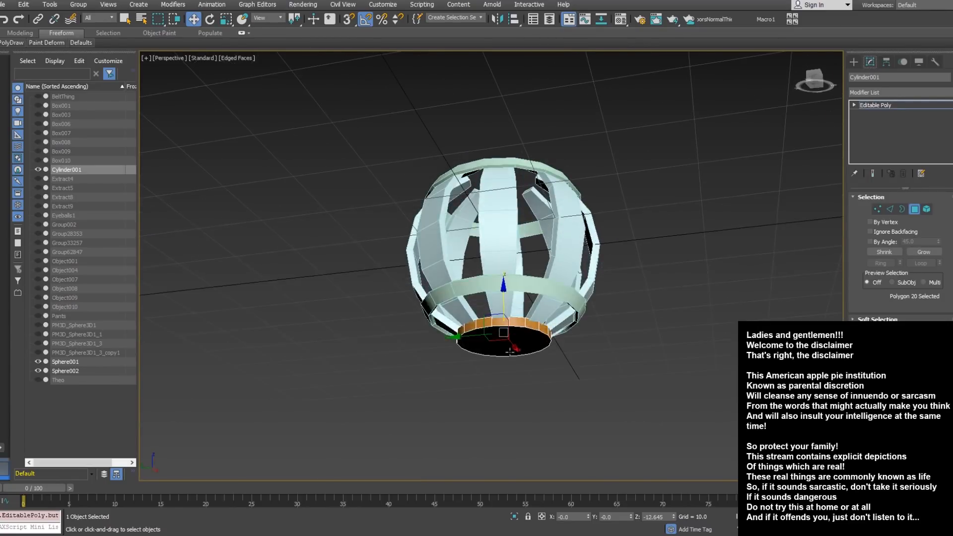
click(511, 345)
right_click(522, 335)
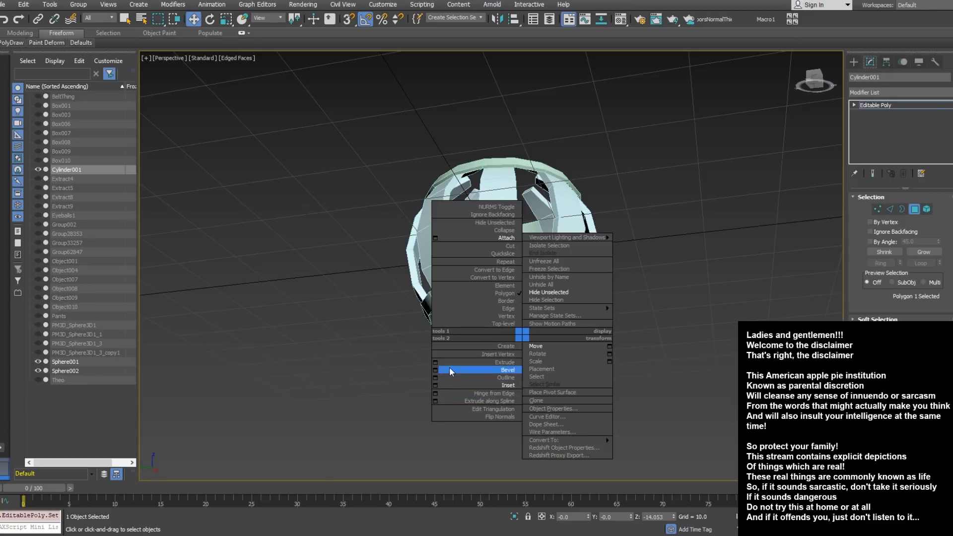
click(435, 363)
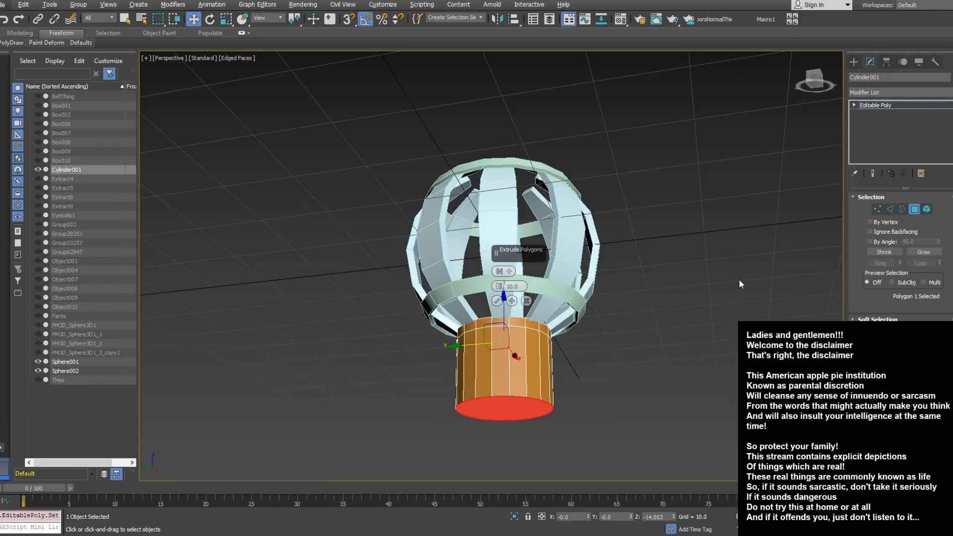
click(497, 301)
alt+middle_drag(497, 303, 512, 342)
drag(505, 368, 503, 313)
Extrude the 18 side polygons of the base's lower section outward by 2.932 using Local Normal
alt+middle_drag(504, 314, 508, 339)
scroll(508, 340, up, 4)
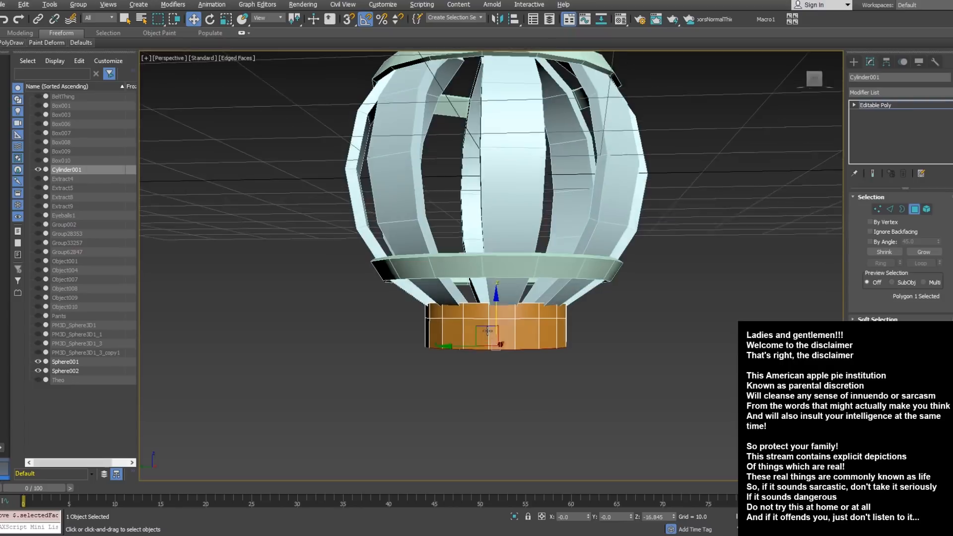
drag(591, 342, 592, 342)
mouse_move(592, 341)
alt+middle_down()
mouse_move(431, 322)
mouse_move(592, 353)
alt+middle_up()
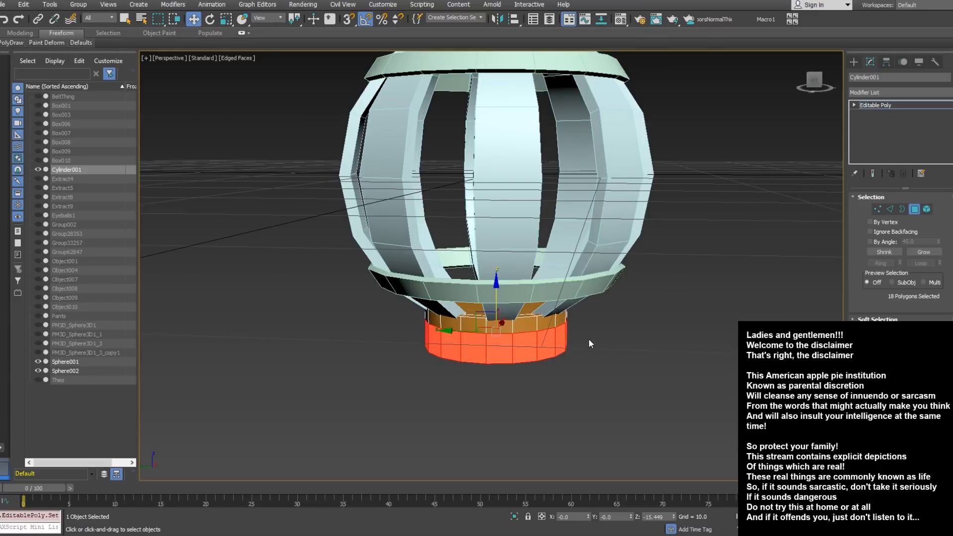
right_click(588, 339)
click(499, 365)
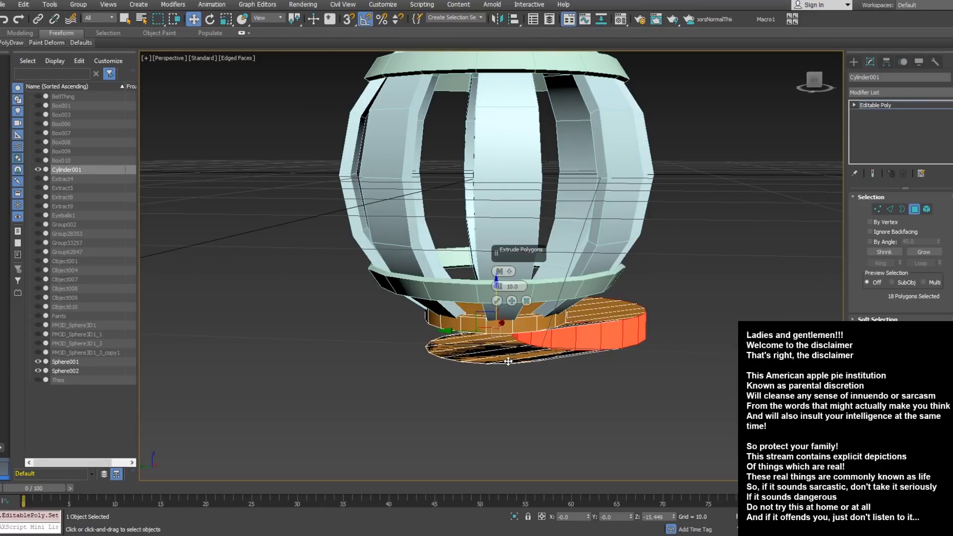
click(605, 344)
alt+middle_drag(606, 343, 590, 342)
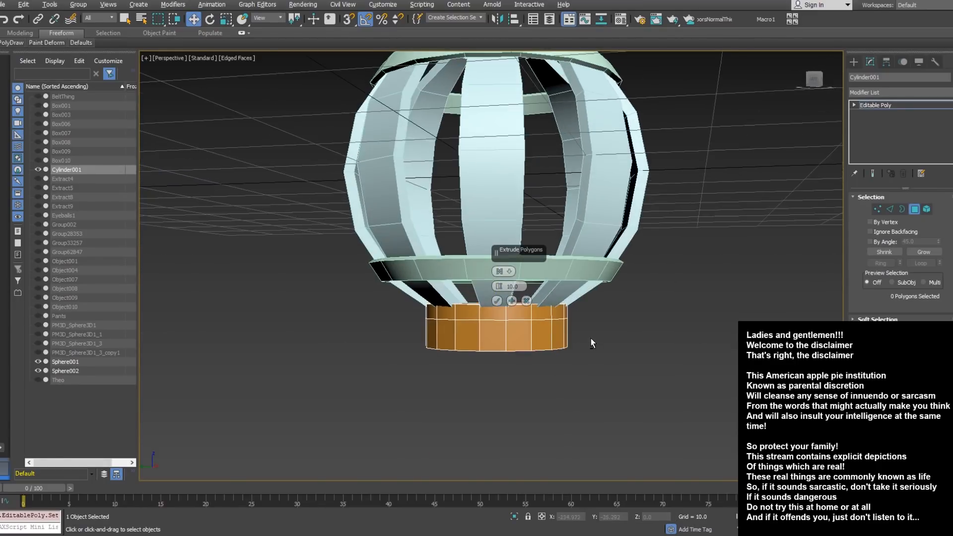
drag(640, 337, 639, 338)
alt+middle_drag(639, 338, 558, 318)
click(507, 273)
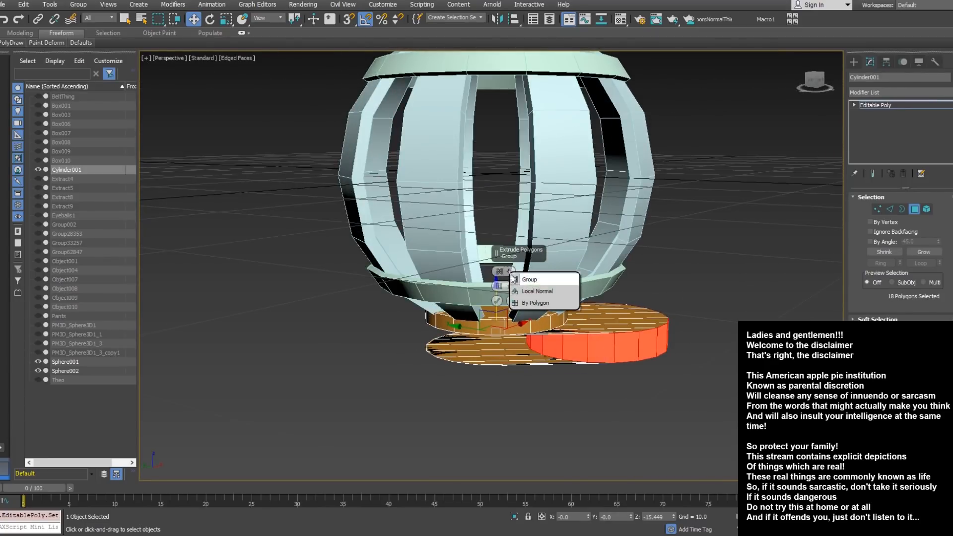
click(533, 290)
drag(499, 289, 503, 320)
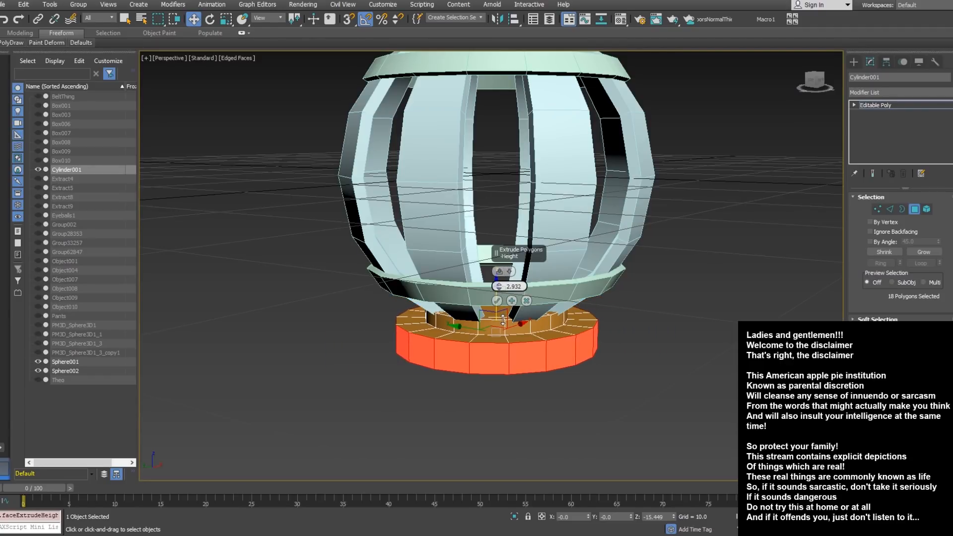
click(497, 301)
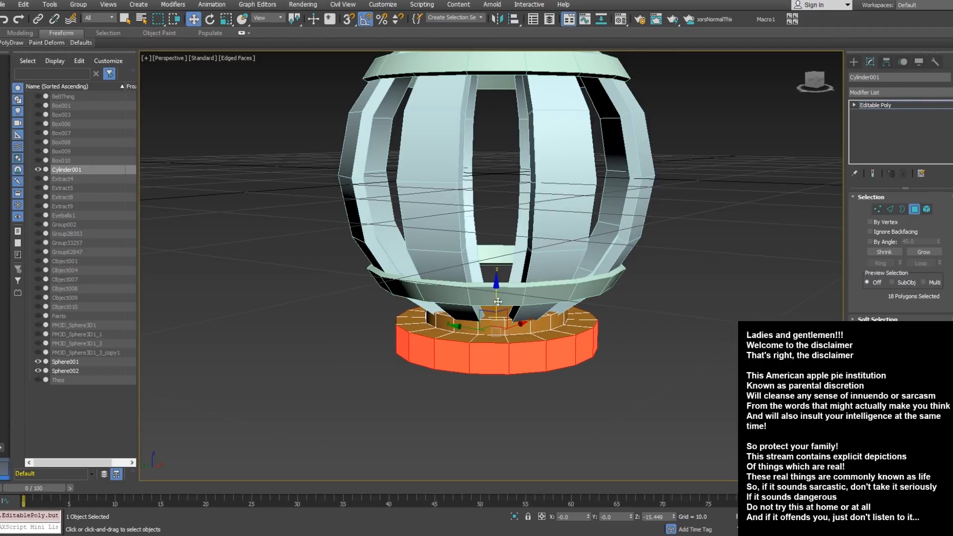
Flare the base by scaling its lower outer edge loop outward uniformly
click(888, 210)
double_click(558, 369)
right_click(521, 353)
click(527, 369)
alt+middle_drag(526, 368, 525, 387)
drag(506, 363, 503, 368)
alt+middle_drag(504, 367, 502, 264)
scroll(484, 316, down, 6)
scroll(501, 264, up, 5)
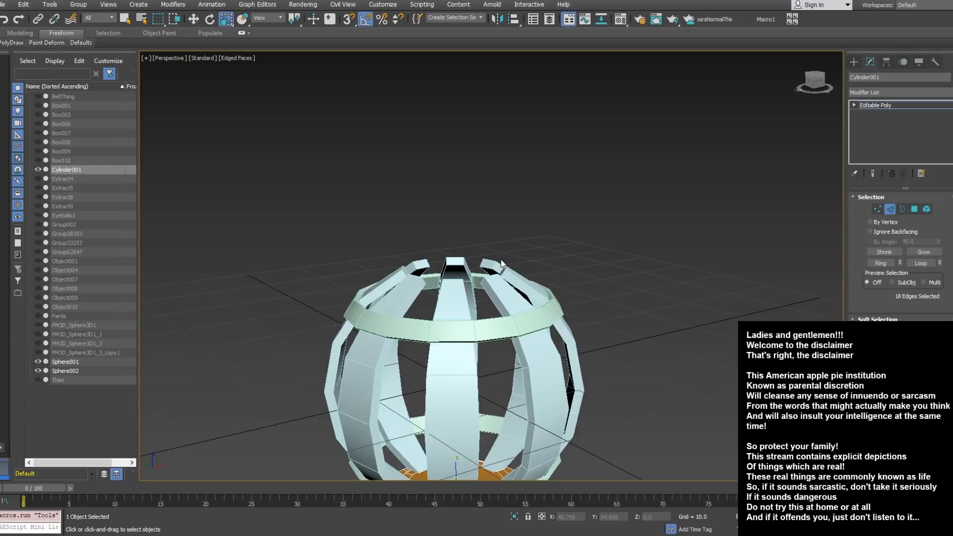
alt+middle_drag(480, 295, 612, 246)
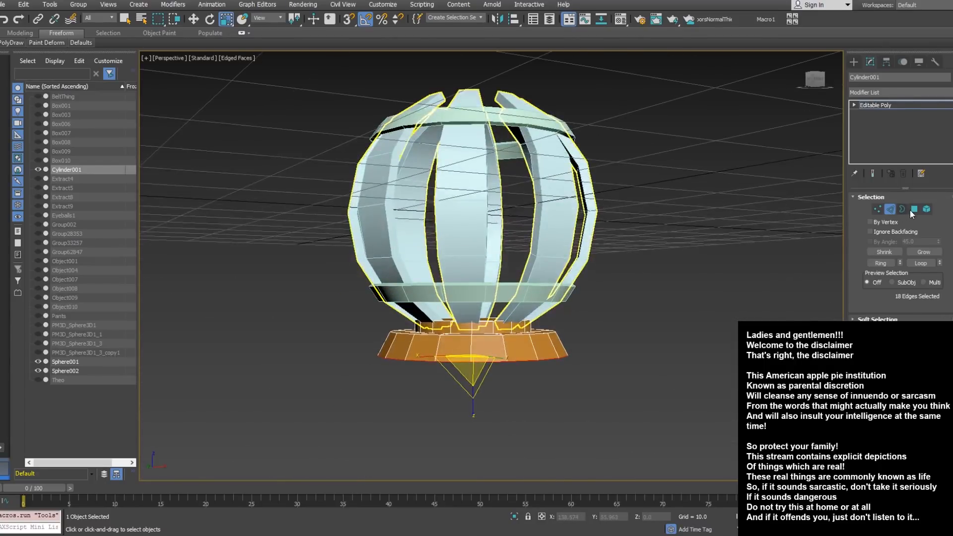
Clone the whole base element straight up to the upper end of the cage
click(926, 211)
ctrl+click(512, 341)
middle_drag(475, 303, 471, 338)
right_click(471, 338)
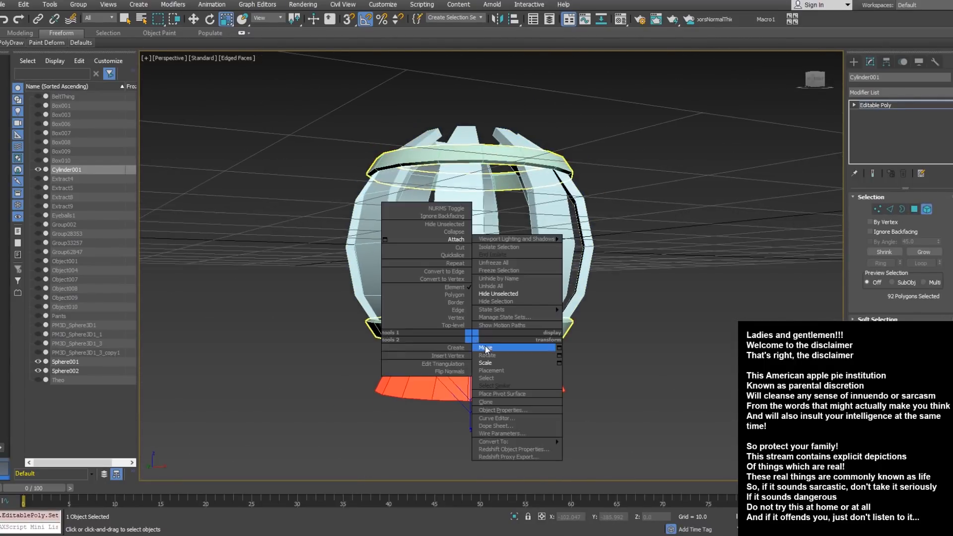
click(483, 347)
shift+drag(482, 347, 501, 92)
key(Return)
Scale the copied cap element down uniformly to fit the upper opening of the cage
alt+middle_drag(507, 248, 490, 159)
right_click(490, 160)
click(497, 170)
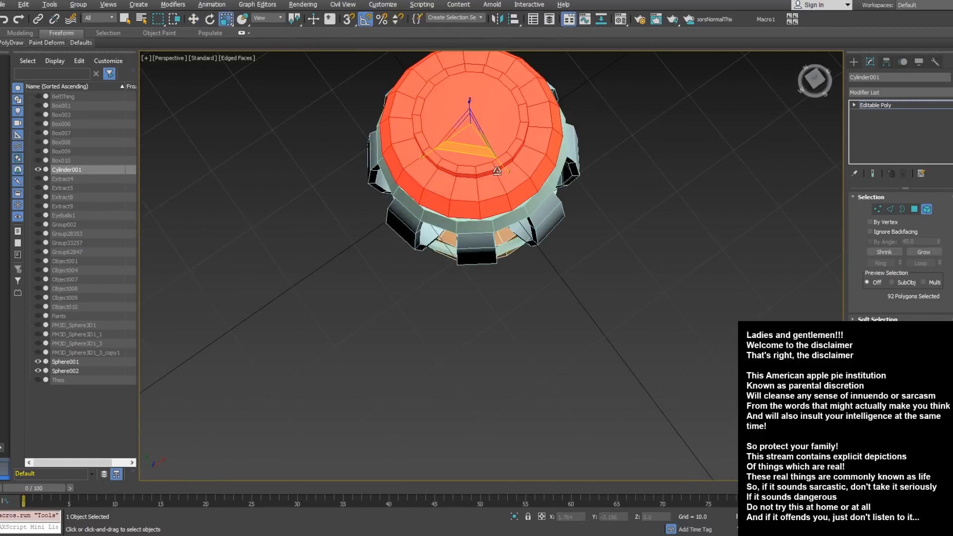
drag(471, 151, 469, 105)
Lower the upper cap element onto the strip ends and scale it up slightly
alt+middle_drag(470, 107, 470, 128)
right_click(467, 121)
click(479, 133)
scroll(470, 128, up, 5)
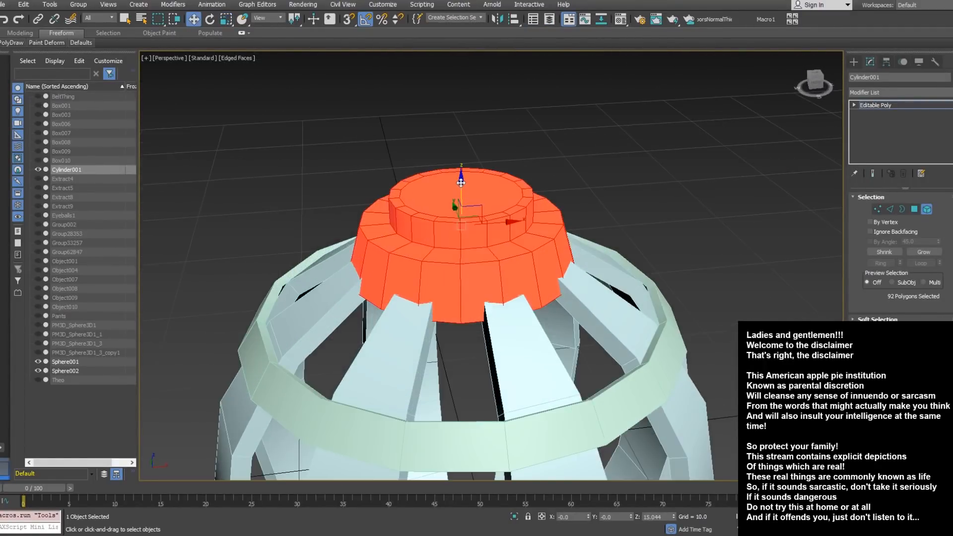
drag(460, 180, 462, 183)
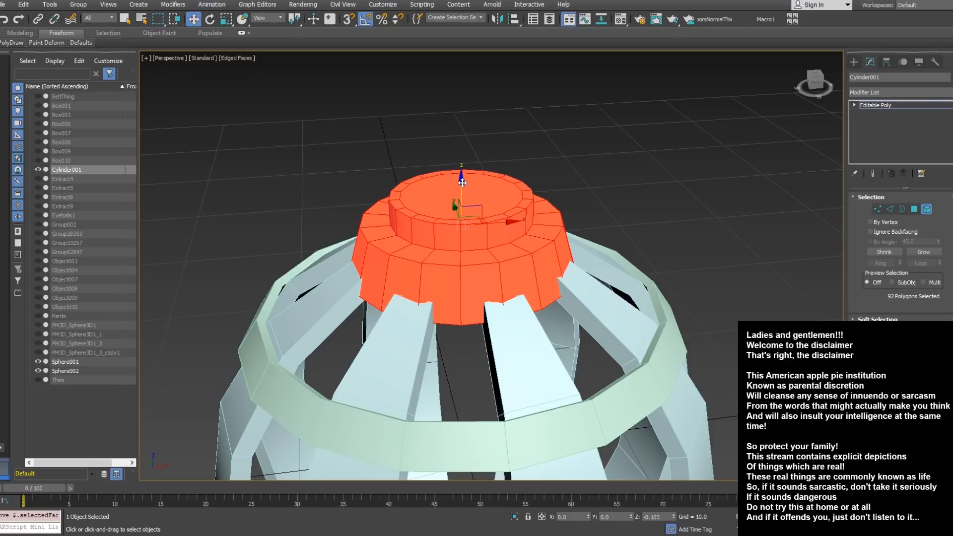
right_click(462, 183)
click(478, 222)
drag(452, 251, 451, 244)
alt+middle_drag(451, 245, 469, 243)
Extrude the upper cap's top polygon upward
key(4)
key(ctrl+Page_Up)
right_click(478, 190)
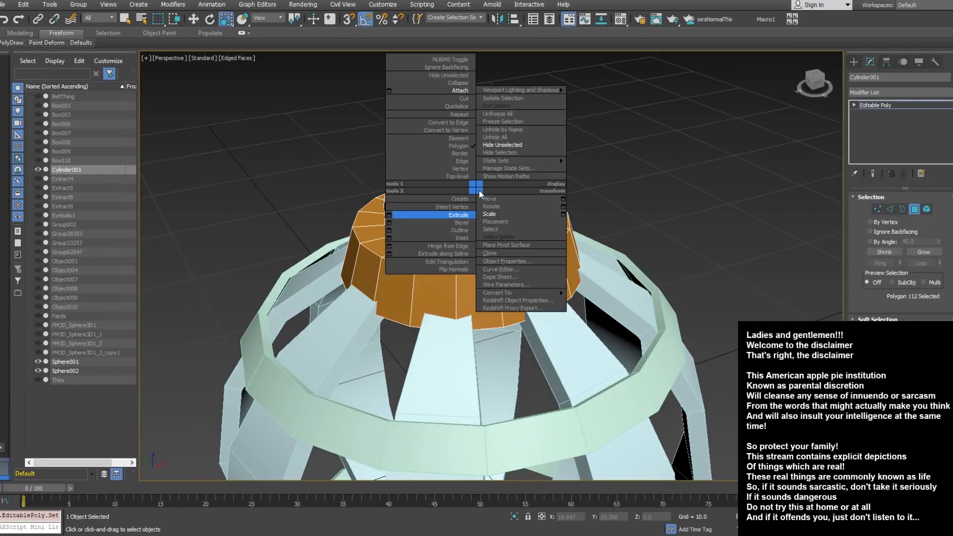
click(389, 215)
click(496, 301)
alt+middle_drag(497, 301, 513, 184)
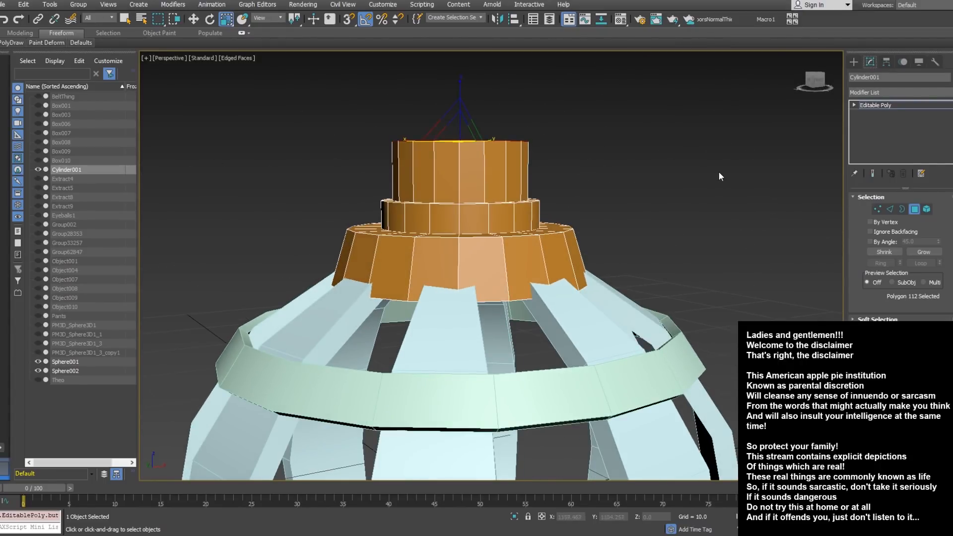
Scale the extruded top polygon down uniformly to a small disc, tapering the cap into a cone
right_click(576, 158)
click(583, 177)
alt+middle_drag(584, 176, 588, 258)
drag(462, 158, 488, 316)
alt+middle_drag(488, 311, 455, 173)
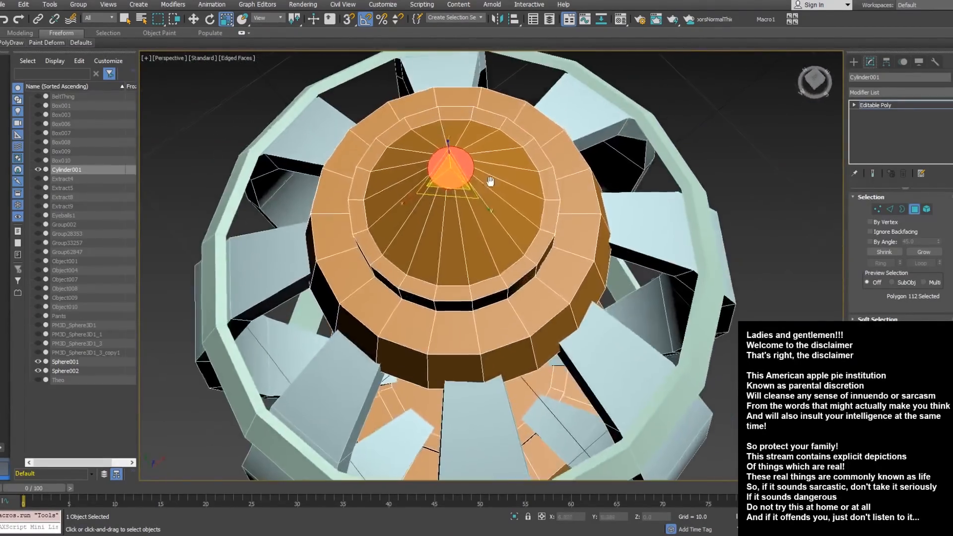
Inset the small polygon at the tip of the cone-shaped upper cap
scroll(457, 173, up, 3)
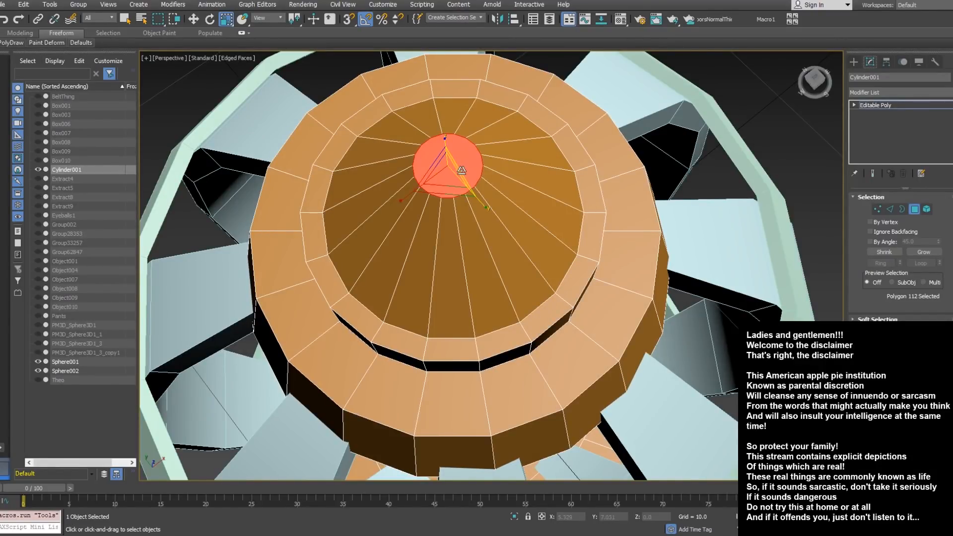
right_click(471, 164)
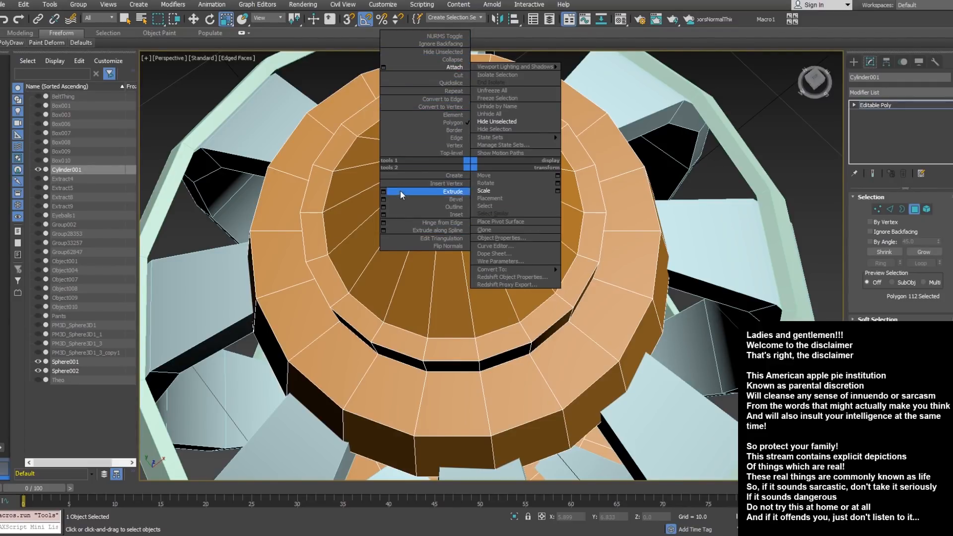
click(615, 168)
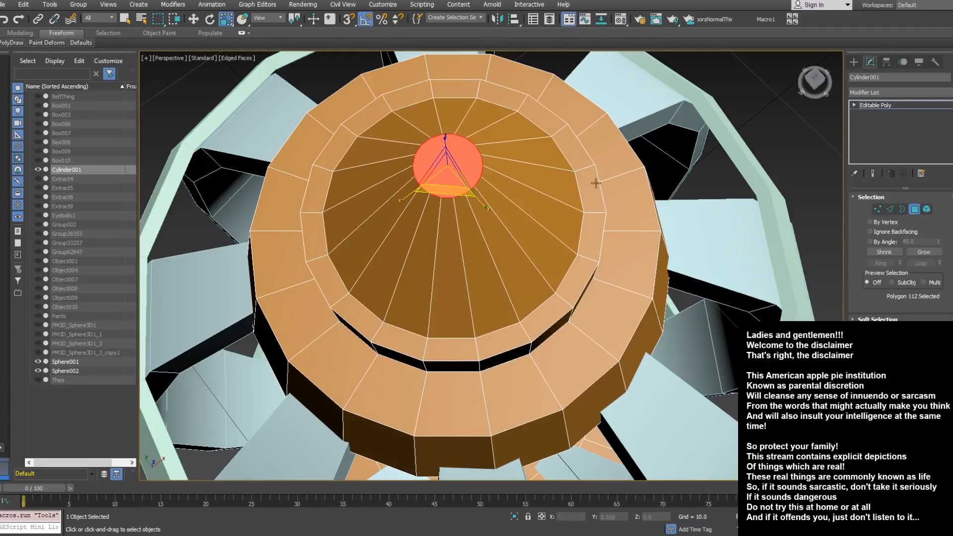
alt+middle_drag(615, 168, 540, 146)
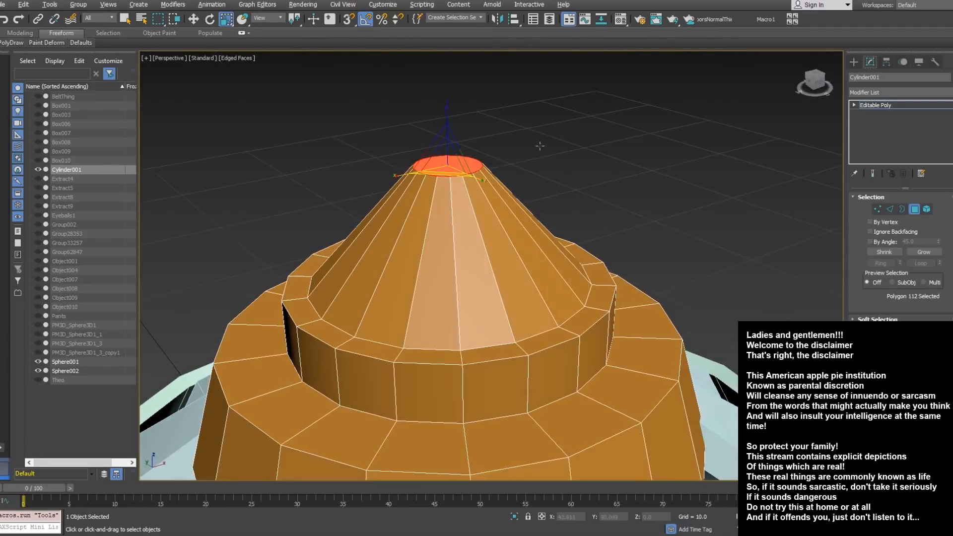
right_click(450, 165)
click(363, 209)
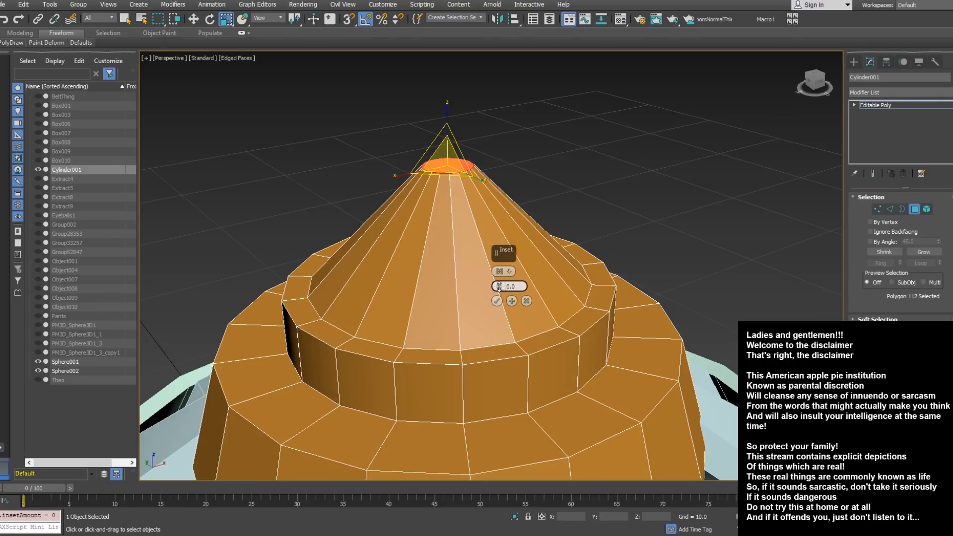
click(497, 301)
scroll(463, 198, down, 5)
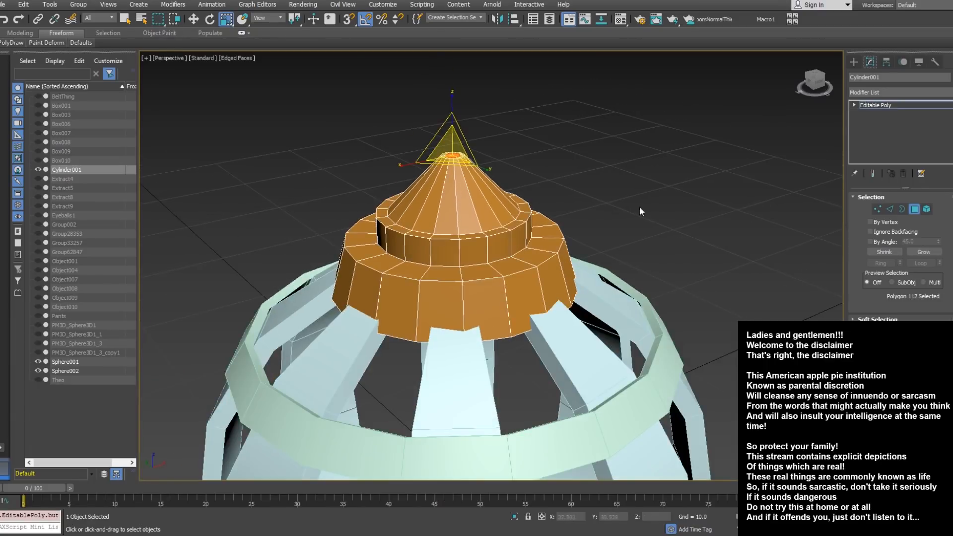
Select the ring of 18 sloping edges on the cone and connect them with one segment
click(888, 208)
alt+middle_drag(461, 214, 413, 170)
drag(526, 172, 526, 172)
alt+middle_drag(526, 171, 468, 225)
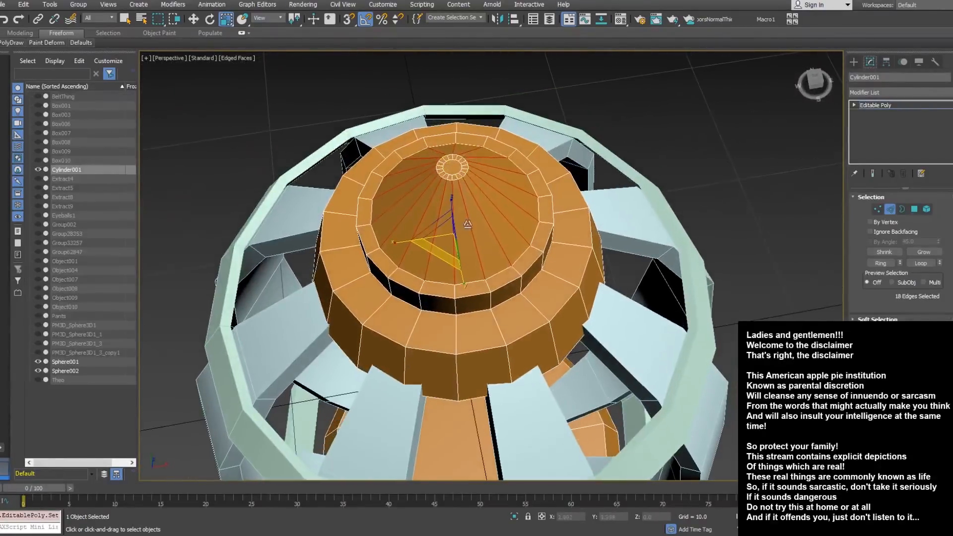
scroll(468, 225, up, 2)
right_click(463, 218)
click(377, 250)
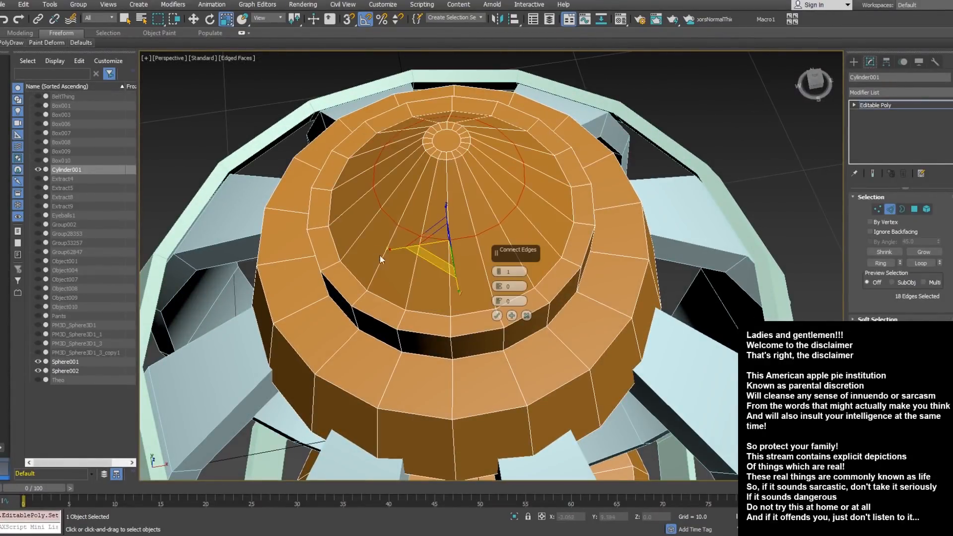
click(497, 316)
Scale the new edge loop outward so the cone bulges into a dome
alt+middle_drag(499, 315, 460, 281)
mouse_move(439, 199)
alt+middle_down()
mouse_move(434, 179)
mouse_move(433, 190)
alt+middle_up()
drag(433, 194, 434, 195)
alt+middle_drag(433, 203, 426, 172)
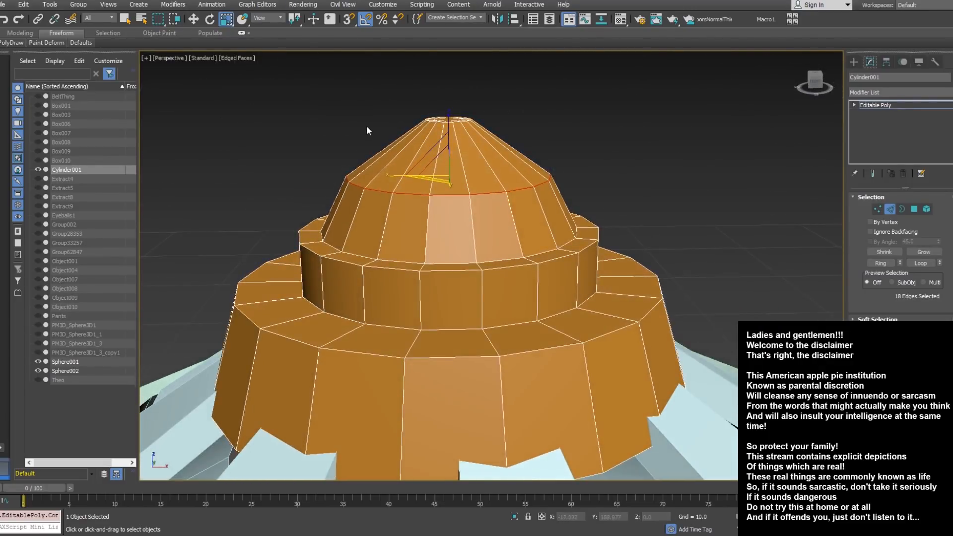
Connect the edges between the bulged loop and the tip, and scale the new loop to 124% in X and Y
drag(520, 153, 519, 151)
right_click(519, 150)
click(514, 182)
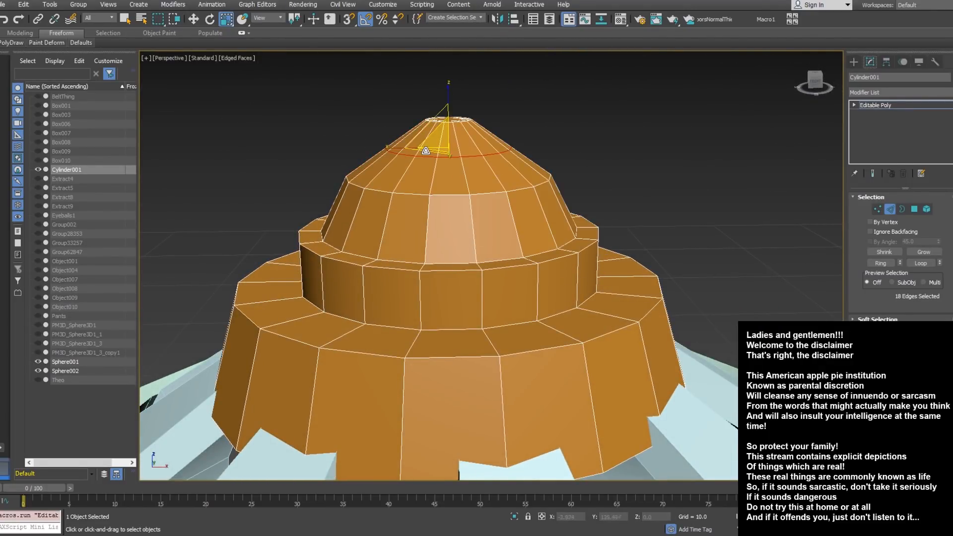
drag(426, 152, 427, 155)
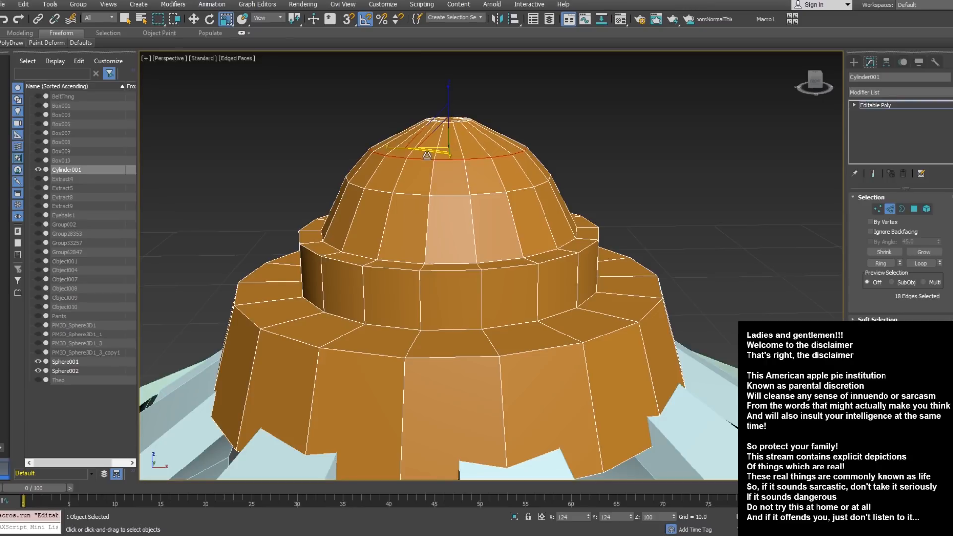
Raise the dome's upper edge loop slightly along Z to round the profile
key(w)
click(449, 114)
key(ctrl+z)
drag(449, 109, 445, 101)
scroll(449, 203, down, 10)
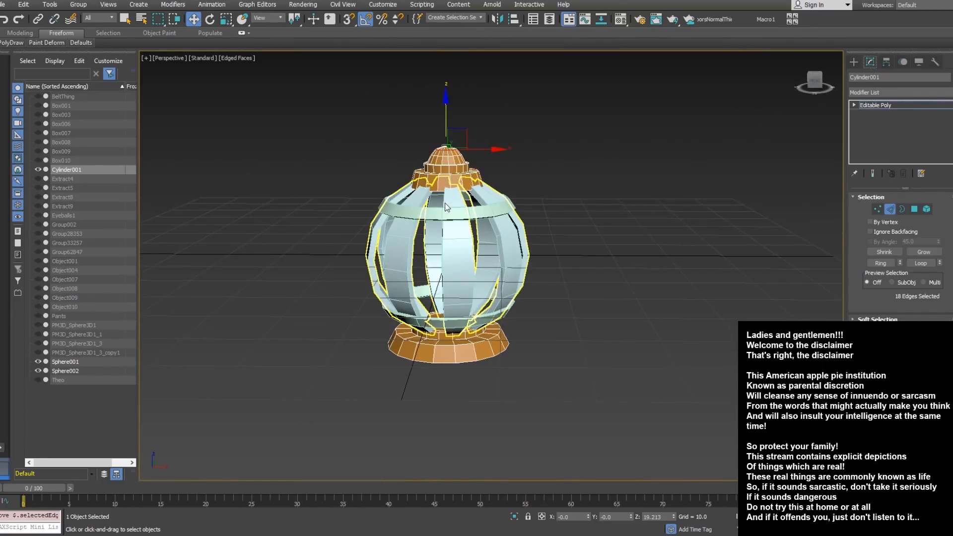
Inset the centre polygon on top of the dome by 0.24
middle_drag(446, 146, 505, 296)
scroll(504, 295, up, 10)
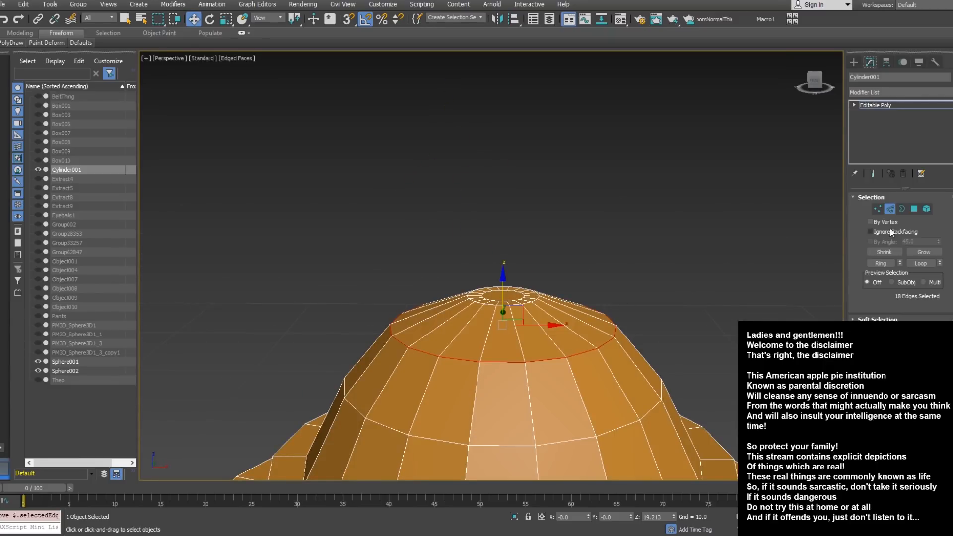
click(918, 210)
click(514, 332)
alt+middle_drag(515, 332, 481, 294)
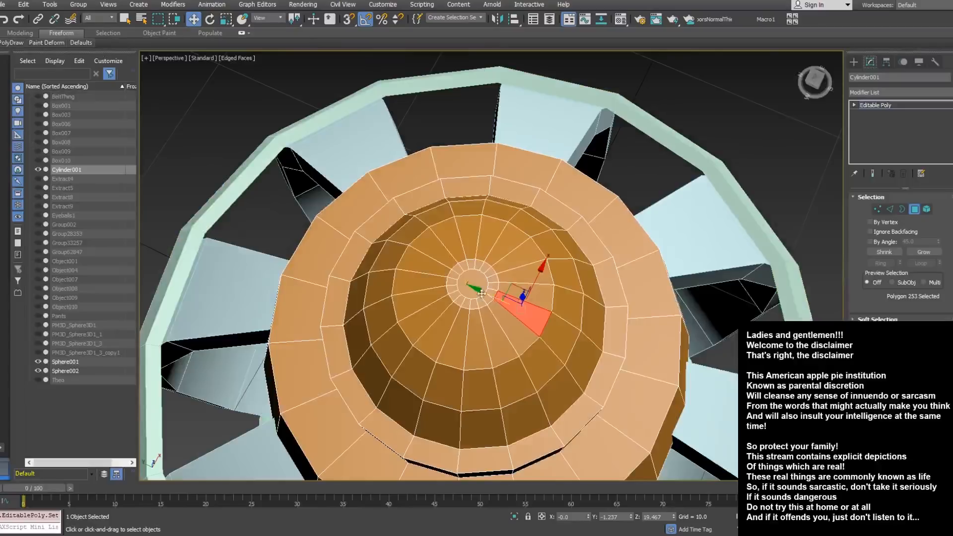
click(453, 275)
ctrl+click(495, 292)
alt+middle_drag(486, 272, 419, 289)
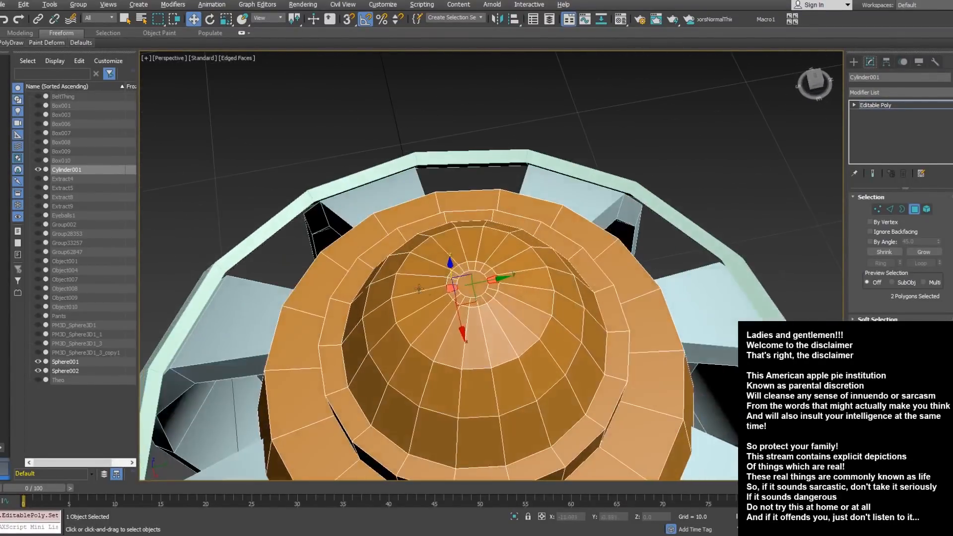
click(467, 287)
right_click(466, 288)
click(388, 335)
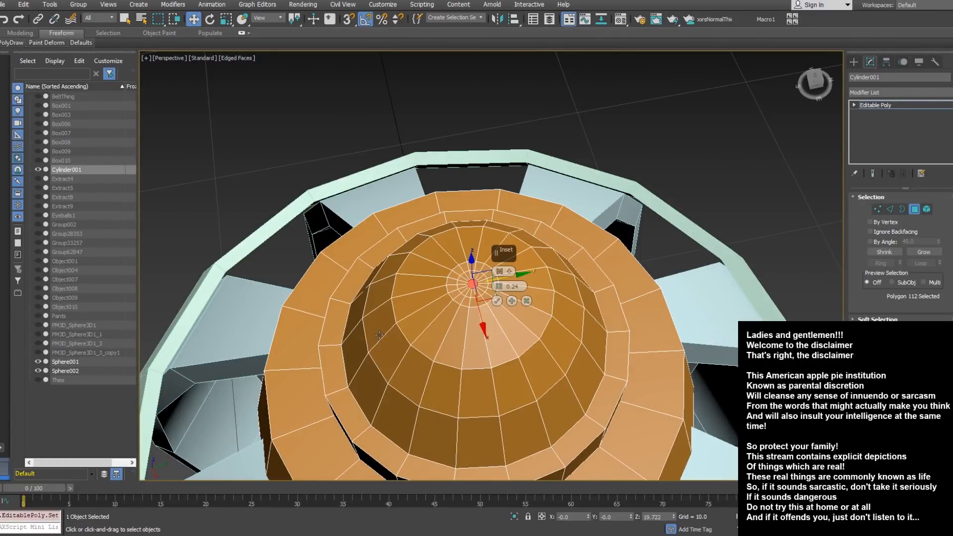
Extrude two opposite polygons of the small ring on top of the dome into posts and lower their ends
click(463, 287)
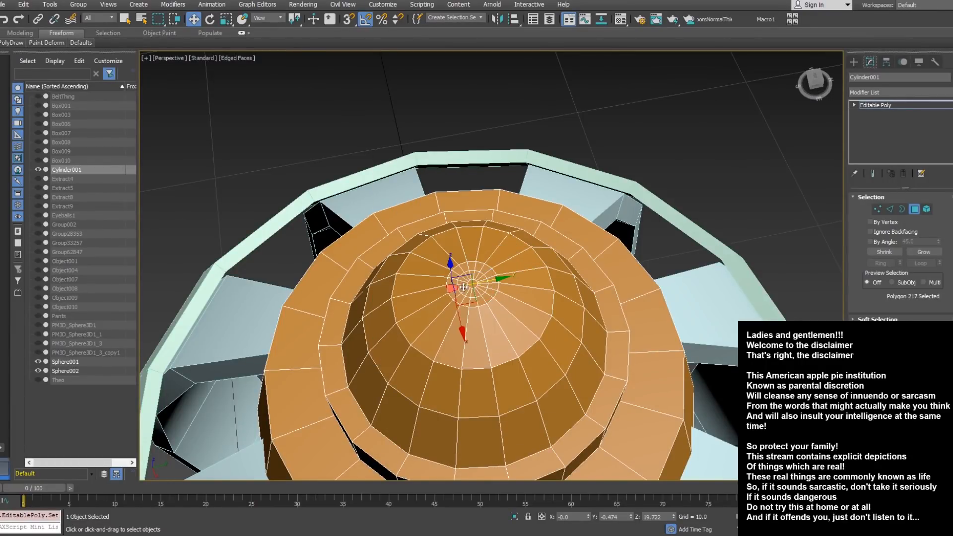
ctrl+click(495, 280)
alt+middle_drag(461, 291, 536, 253)
scroll(483, 297, down, 5)
scroll(472, 251, up, 6)
click(464, 251)
ctrl+click(452, 194)
scroll(456, 230, down, 6)
alt+middle_drag(442, 274, 451, 293)
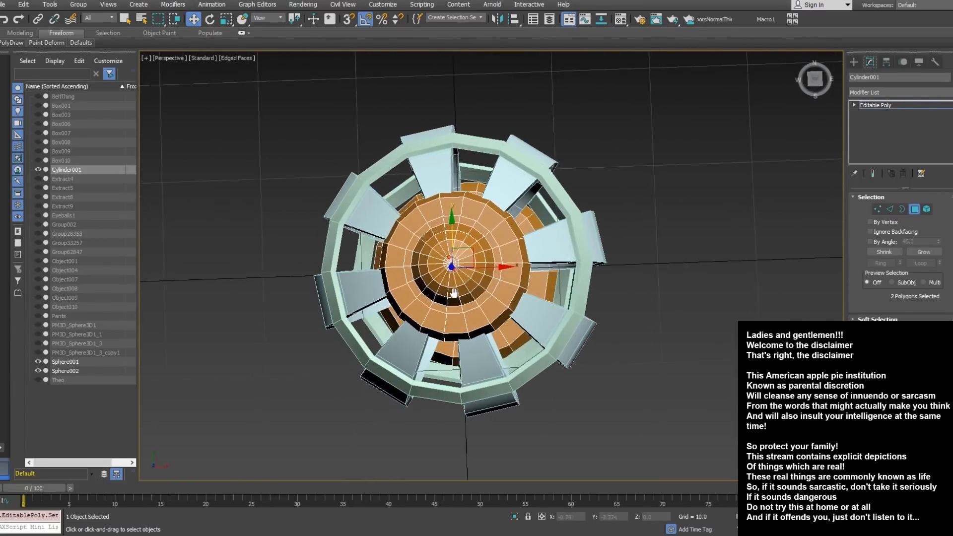
scroll(450, 293, up, 5)
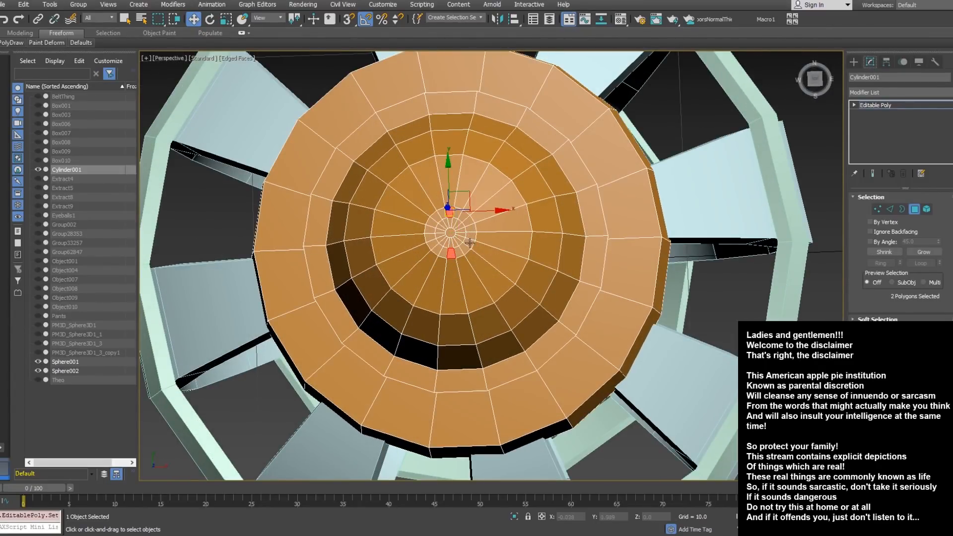
right_click(467, 240)
click(379, 268)
alt+middle_drag(474, 263, 392, 208)
click(497, 301)
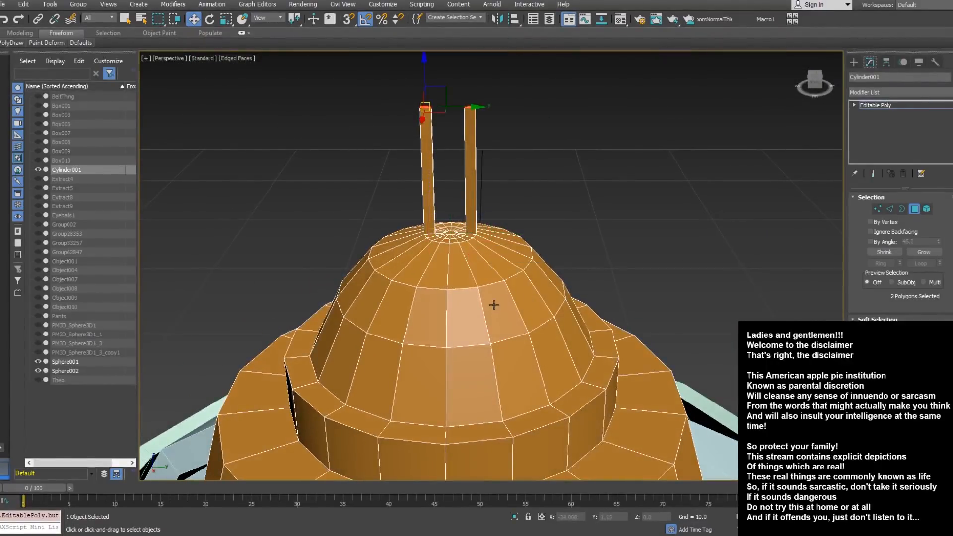
drag(424, 71, 425, 124)
Extrude the post tops by another 2.932 and lower them to leave short end segments
alt+middle_drag(432, 141, 456, 278)
right_click(456, 281)
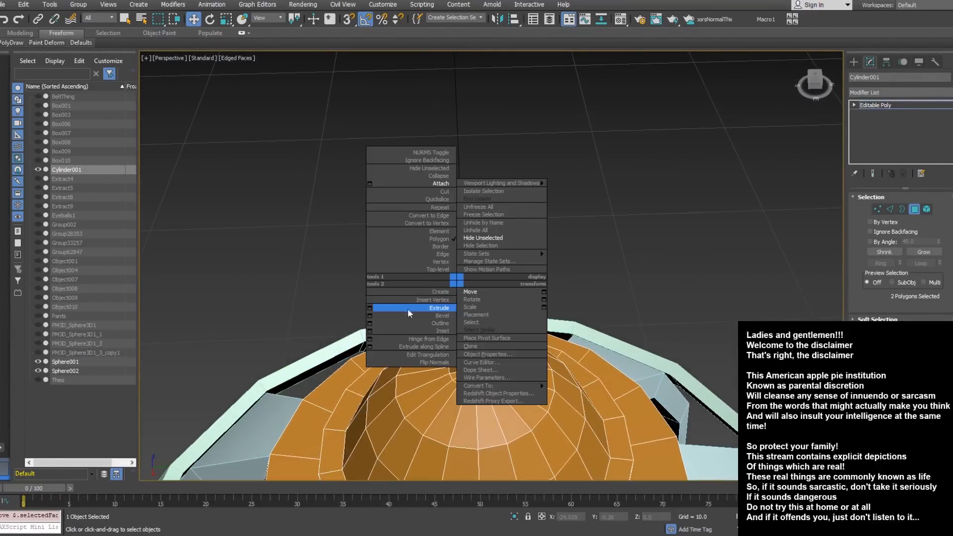
click(370, 309)
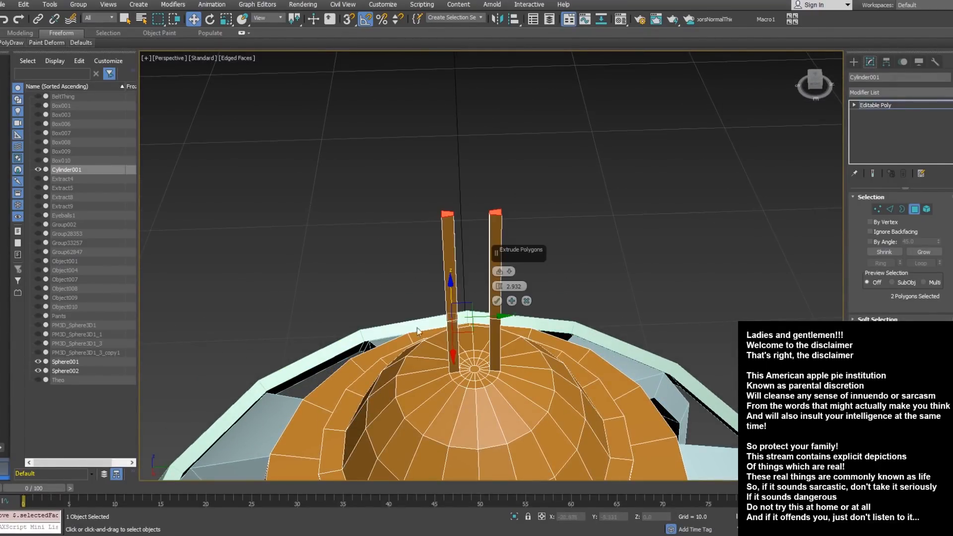
click(497, 301)
alt+middle_drag(497, 301, 487, 180)
drag(494, 172, 496, 306)
Delete the facing inner polygons of the two posts' short top segments
scroll(457, 261, up, 3)
middle_drag(457, 259, 430, 281)
scroll(418, 180, up, 4)
scroll(419, 180, down, 4)
scroll(431, 280, up, 4)
click(446, 398)
alt+middle_drag(446, 367, 553, 422)
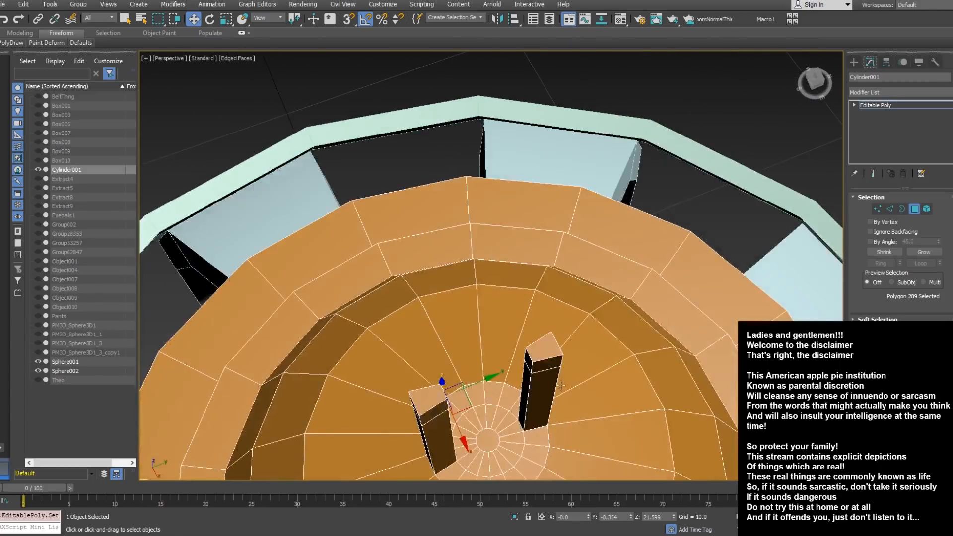
ctrl+click(528, 364)
alt+middle_drag(528, 363, 501, 345)
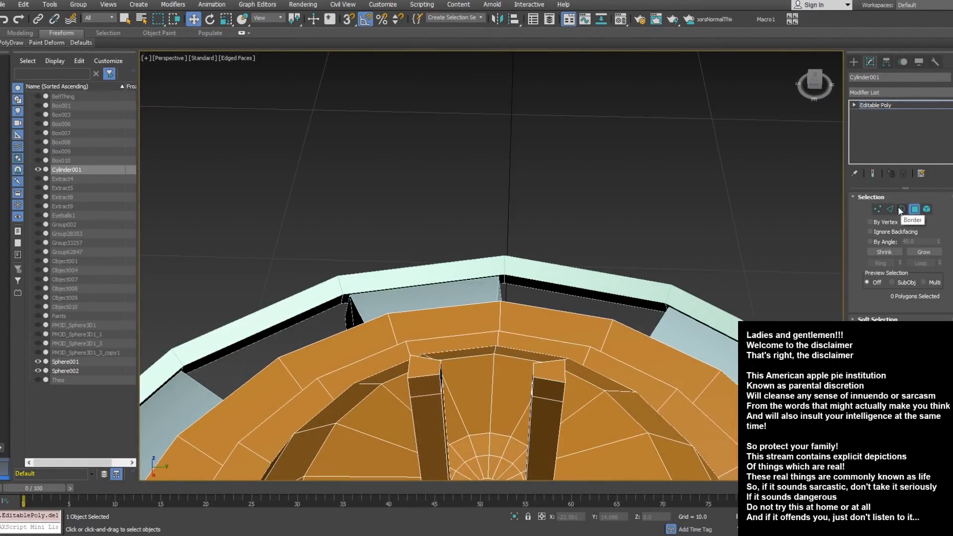
Bridge the top inner edges of the two posts
click(889, 209)
click(441, 367)
ctrl+click(535, 371)
alt+middle_drag(535, 371, 390, 320)
key(ctrl+shift+b)
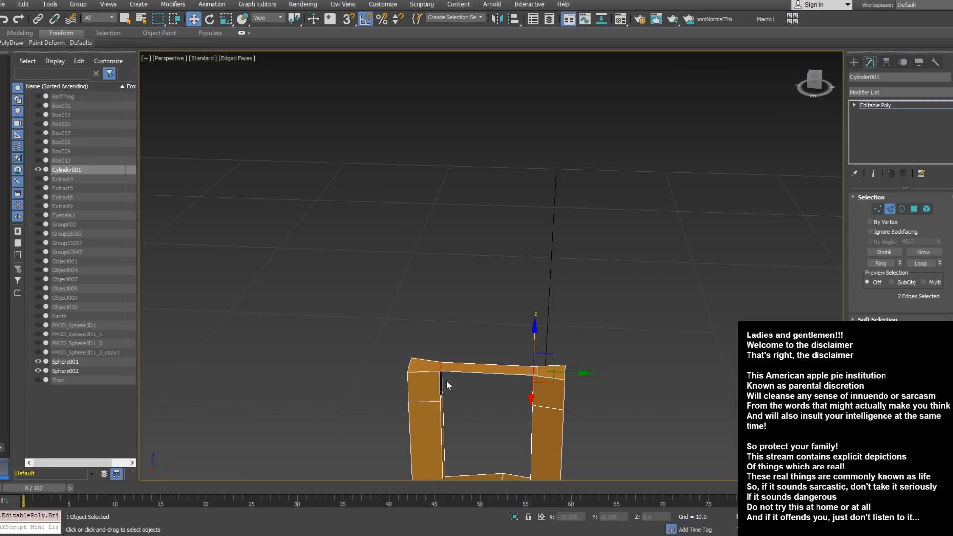
Select the remaining open edges between the post tops and bridge them to complete the crossbar
click(440, 372)
ctrl+click(440, 397)
alt+middle_drag(441, 385, 535, 379)
ctrl+click(447, 394)
ctrl+click(521, 363)
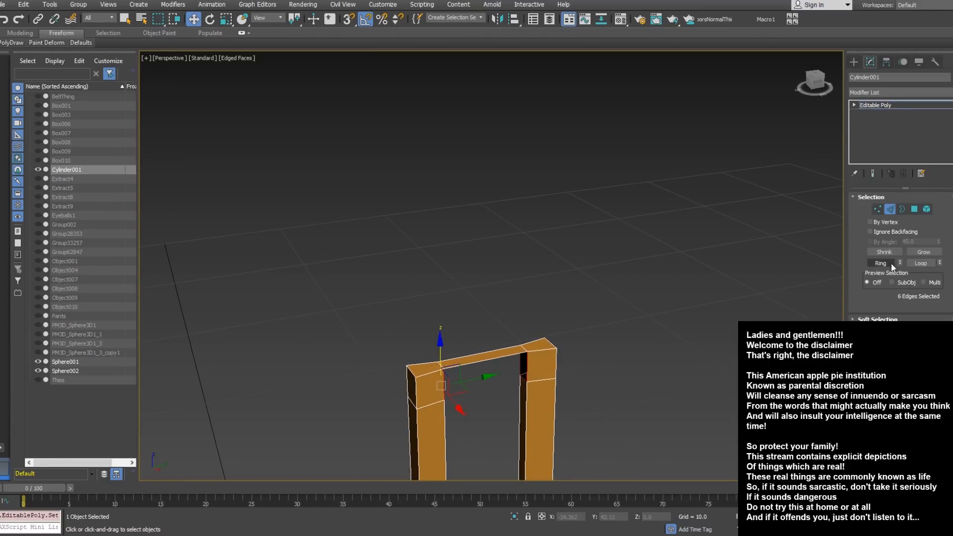
click(880, 388)
Select six edges on the handle's posts and scale them together
alt+middle_drag(624, 338, 569, 353)
scroll(555, 353, down, 5)
middle_drag(496, 355, 475, 254)
scroll(475, 286, up, 4)
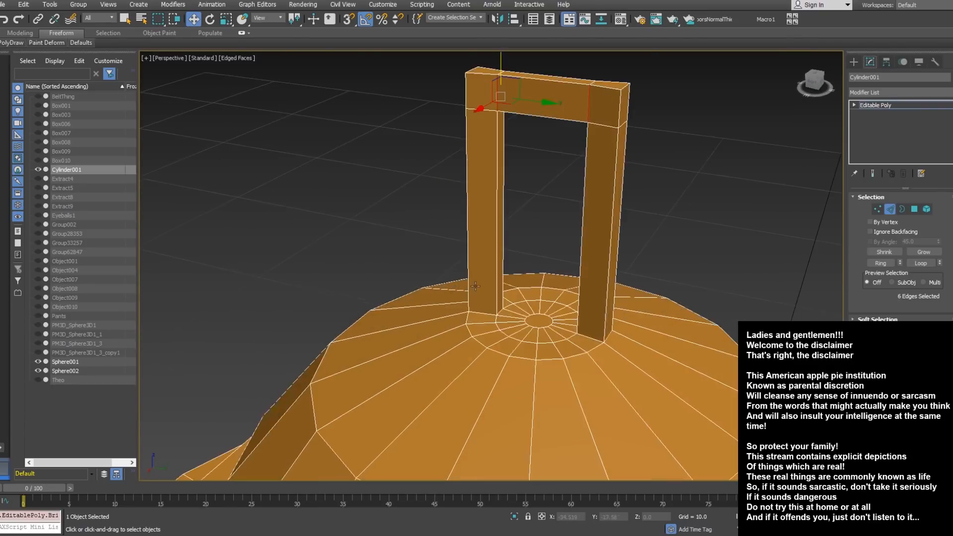
click(501, 313)
alt+middle_drag(501, 308, 657, 255)
ctrl+click(560, 358)
ctrl+click(555, 293)
middle_drag(546, 359, 526, 315)
middle_drag(518, 209, 520, 244)
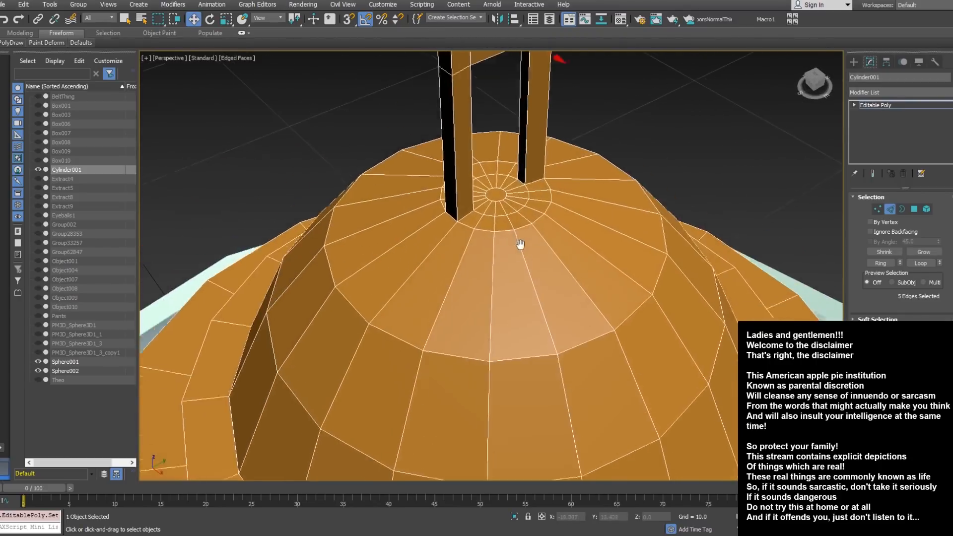
scroll(524, 188, up, 2)
ctrl+click(527, 188)
alt+middle_drag(527, 189, 519, 263)
right_click(524, 263)
click(537, 285)
drag(513, 283, 513, 254)
alt+middle_drag(513, 254, 501, 288)
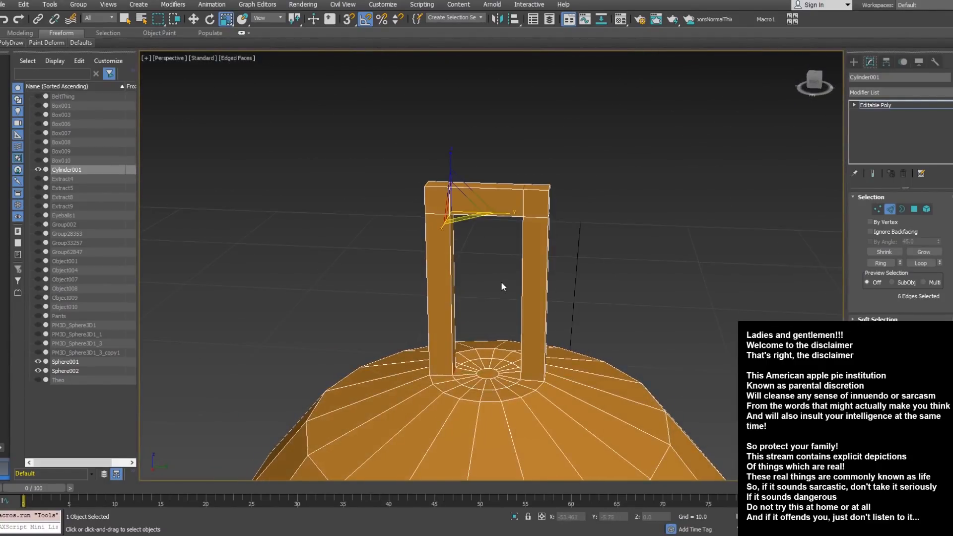
Lower the 16 vertices of the handle's crossbar along Z to shorten the handle
alt+middle_drag(543, 254, 551, 262)
click(877, 208)
right_click(540, 233)
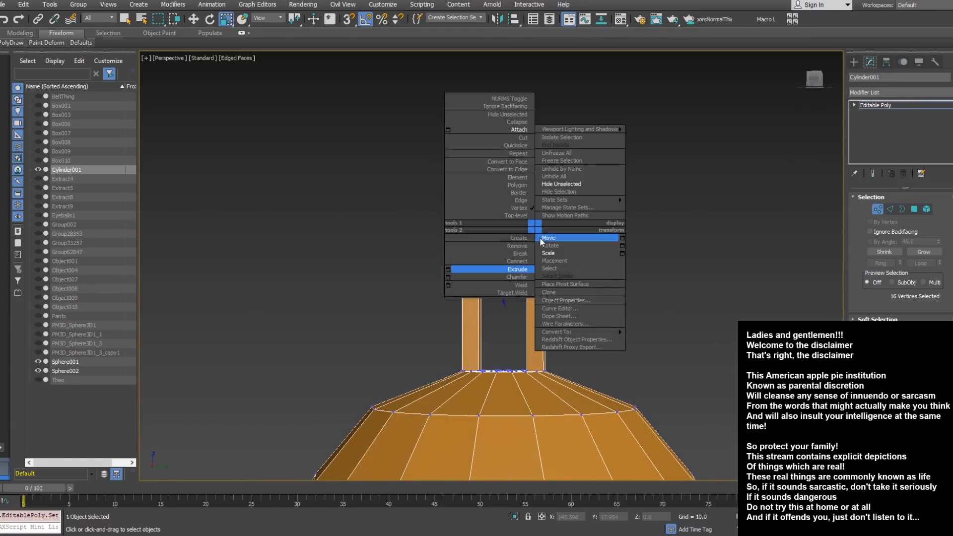
click(556, 243)
drag(503, 213, 504, 259)
middle_drag(503, 254, 645, 259)
scroll(530, 218, down, 8)
scroll(593, 290, down, 6)
middle_drag(575, 298, 578, 264)
scroll(578, 264, down, 3)
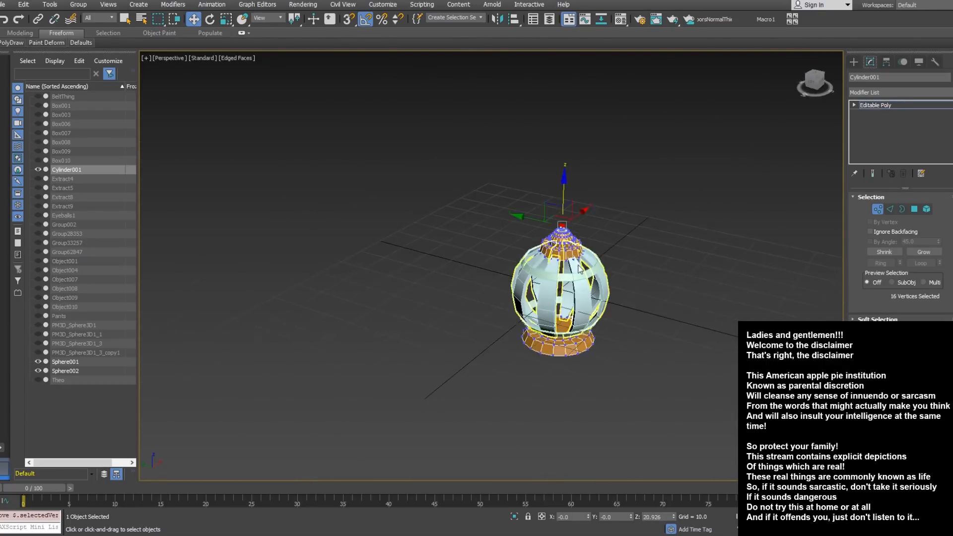
Leave vertex editing and unhide all objects in the scene
click(877, 209)
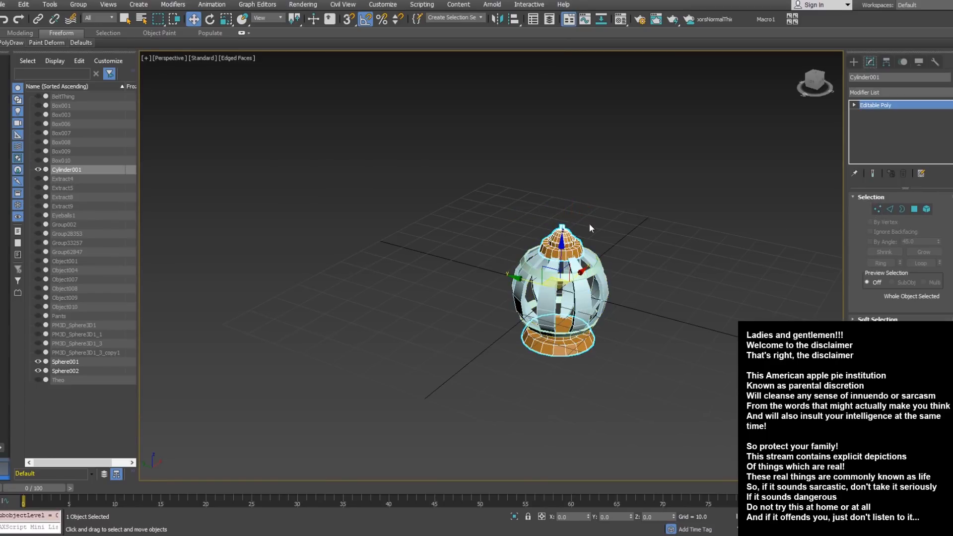
right_click(595, 215)
click(616, 168)
alt+middle_drag(585, 278, 556, 298)
scroll(551, 308, up, 3)
Attach the horizontal bands and the cap-and-base object to the cage's strip object Sphere001
click(552, 306)
right_click(549, 302)
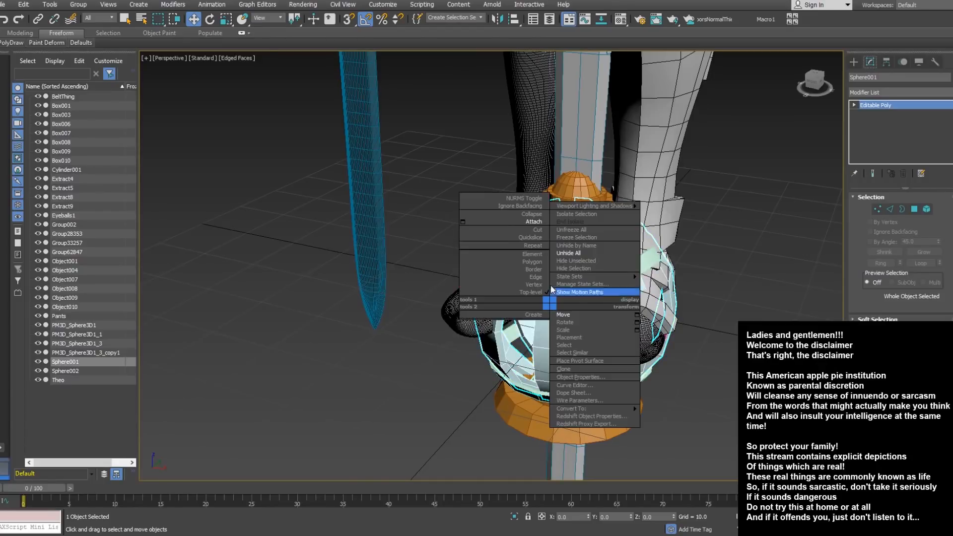
click(540, 222)
click(558, 278)
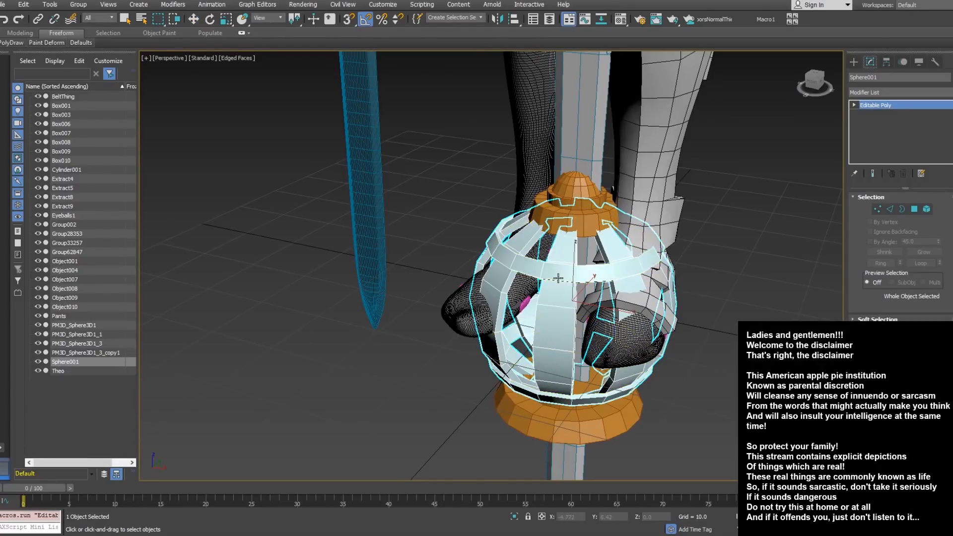
click(557, 221)
Select all vertices of the cage object Sphere001 and scale them down uniformly around the sword blade
key(w)
click(878, 210)
scroll(525, 227, down, 5)
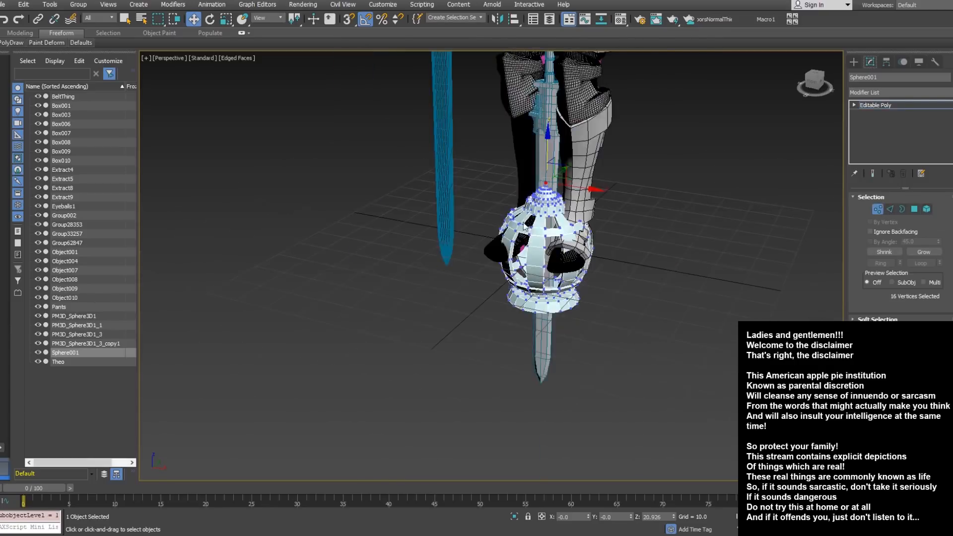
drag(495, 202, 673, 385)
middle_drag(583, 222, 572, 331)
right_click(573, 331)
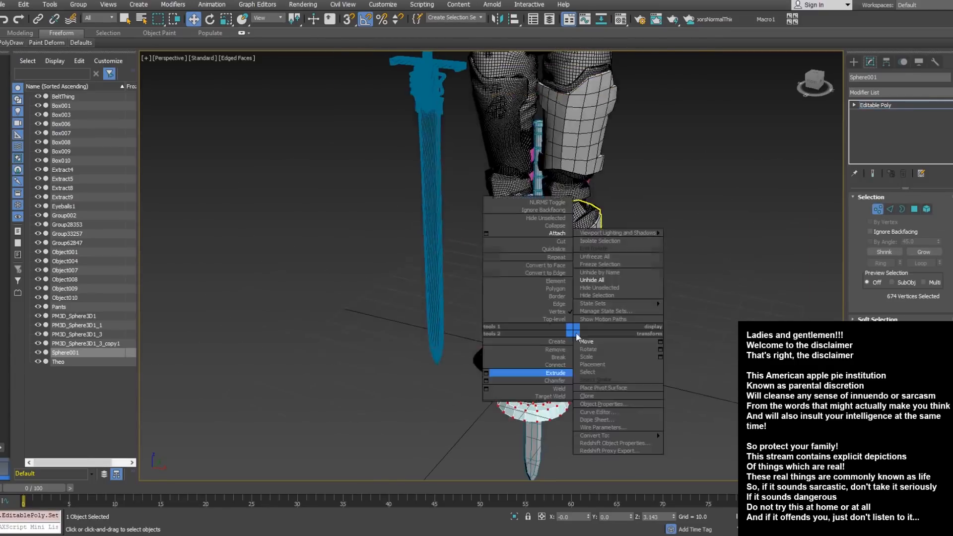
click(589, 358)
drag(539, 346, 533, 384)
alt+middle_drag(534, 369, 493, 360)
right_click(531, 329)
click(543, 342)
Switch the view to wireframe to inspect the scaled cage around the blade, and leave vertex editing
scroll(489, 305, up, 5)
scroll(496, 289, up, 5)
key(F3)
scroll(461, 305, up, 2)
alt+middle_drag(461, 307, 441, 331)
scroll(475, 325, down, 5)
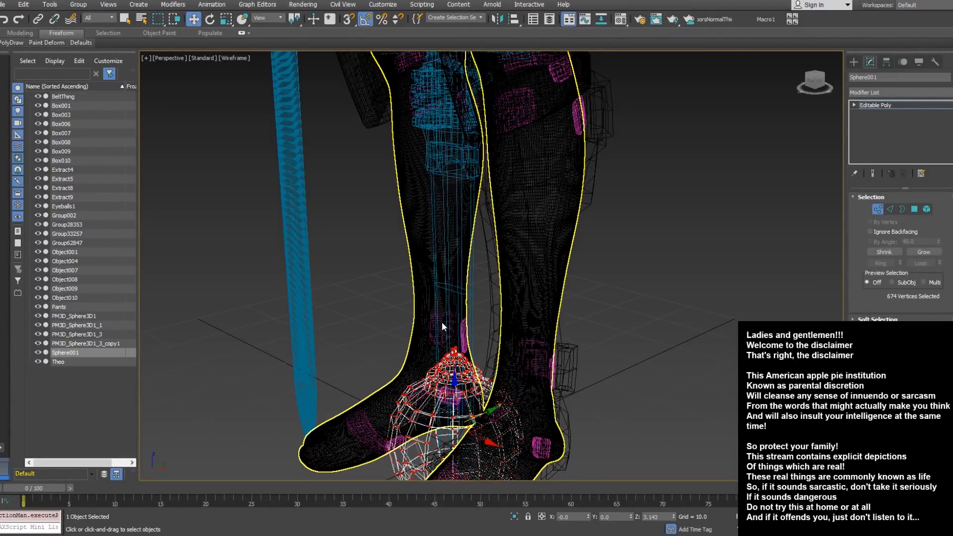
alt+middle_drag(442, 325, 506, 272)
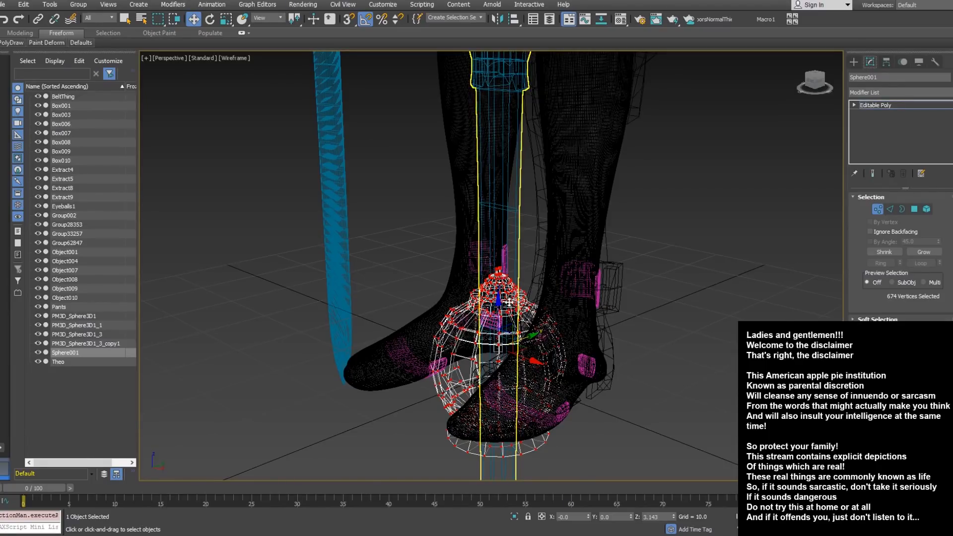
alt+middle_drag(501, 277, 521, 371)
click(878, 208)
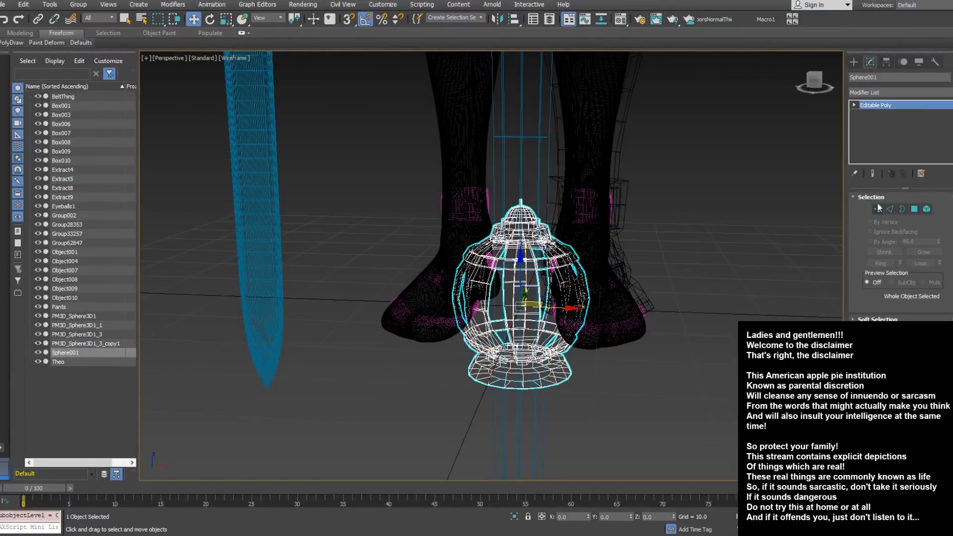
click(913, 93)
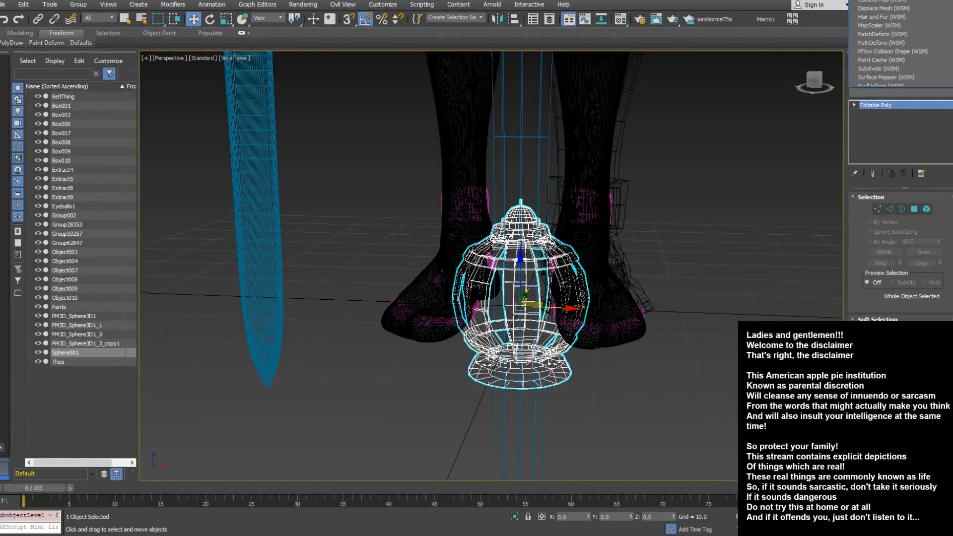
click(922, 134)
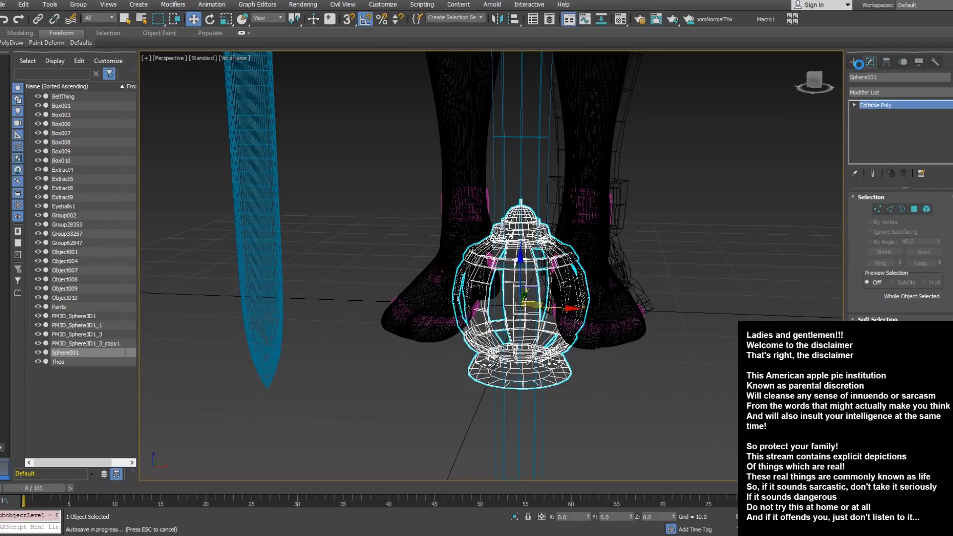
Create a sphere with a radius of about 3.25 inside the cage and set its X and Y position to 0
click(855, 62)
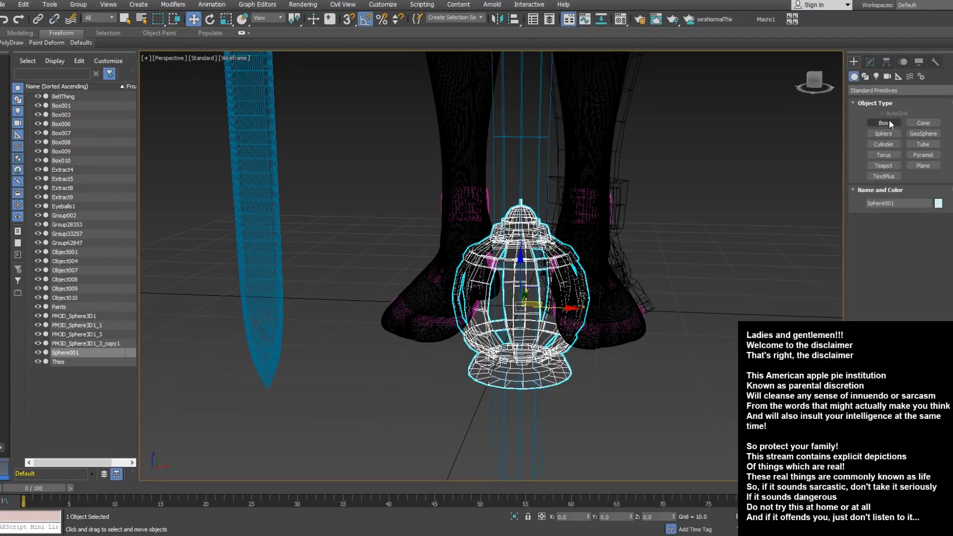
click(883, 133)
mouse_move(522, 306)
mouse_down()
mouse_move(551, 306)
mouse_move(533, 313)
mouse_up()
right_click(679, 294)
right_click(685, 300)
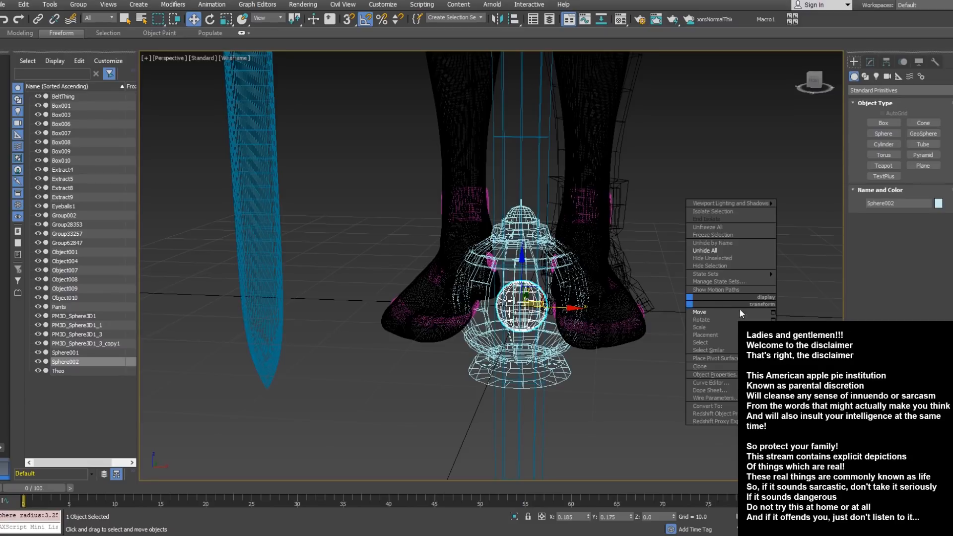
click(775, 314)
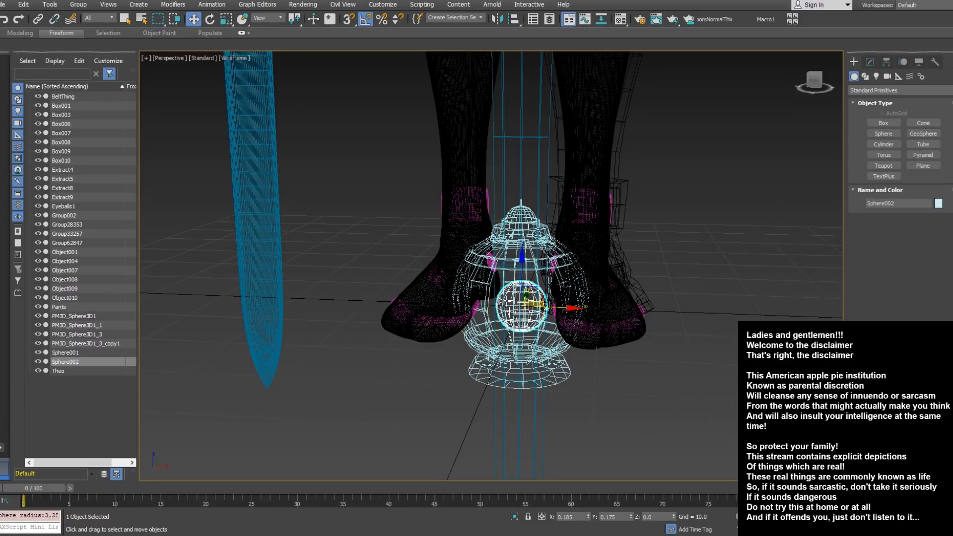
right_click(588, 517)
right_click(631, 517)
Return to shaded display, attach the inner sphere to the cage object Sphere001, and hide all unselected objects
mouse_move(606, 304)
alt+middle_down()
mouse_move(644, 334)
mouse_move(516, 326)
mouse_move(568, 350)
mouse_move(544, 370)
alt+middle_up()
key(F3)
click(546, 375)
right_click(546, 376)
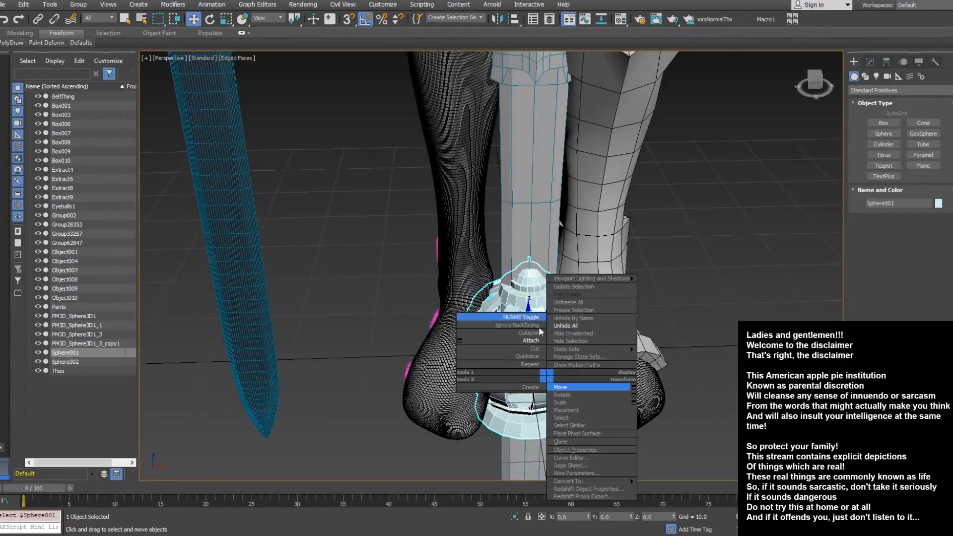
click(531, 341)
click(523, 358)
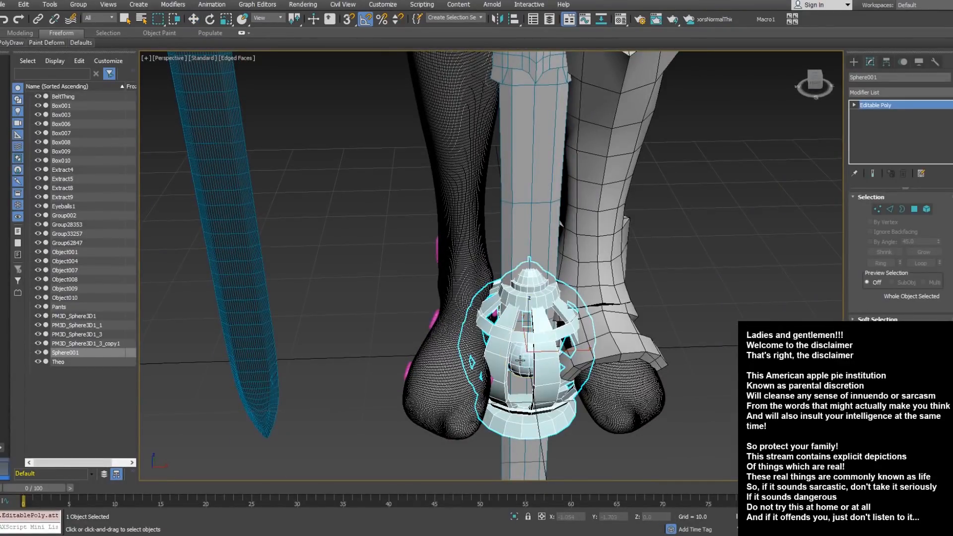
right_click(667, 285)
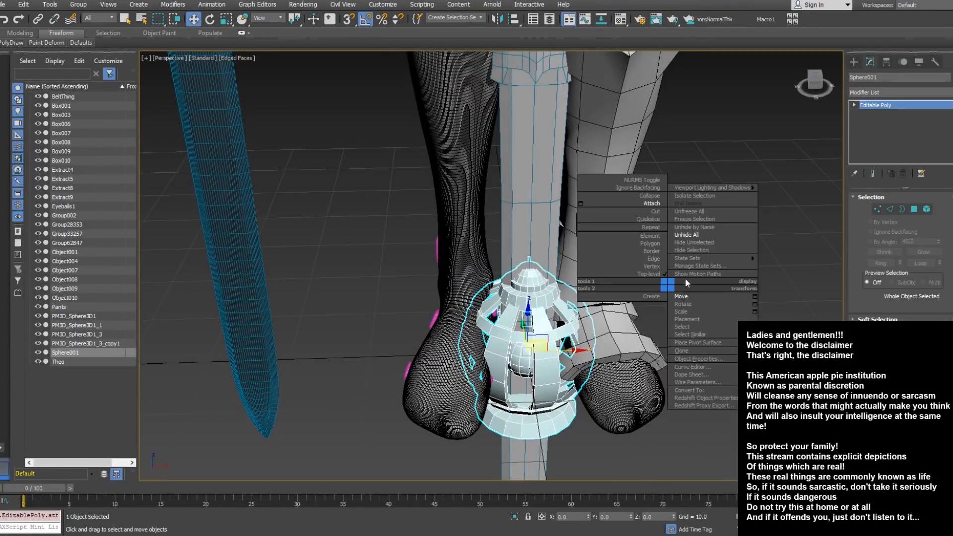
click(718, 247)
Select the 20 polygons of the top handle, scale them, and lower them slightly along Z onto the dome
alt+middle_drag(496, 298, 415, 290)
scroll(563, 246, up, 8)
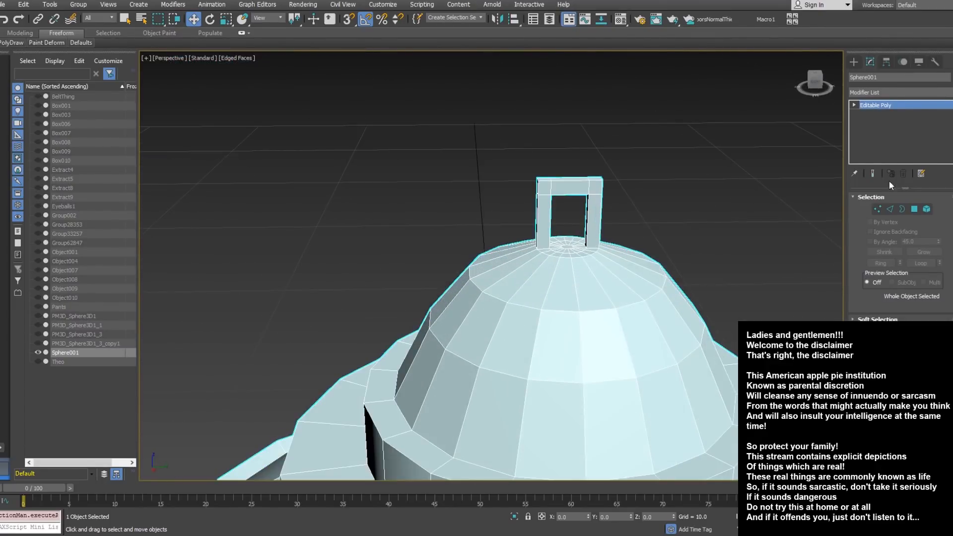
click(913, 210)
drag(493, 166, 620, 248)
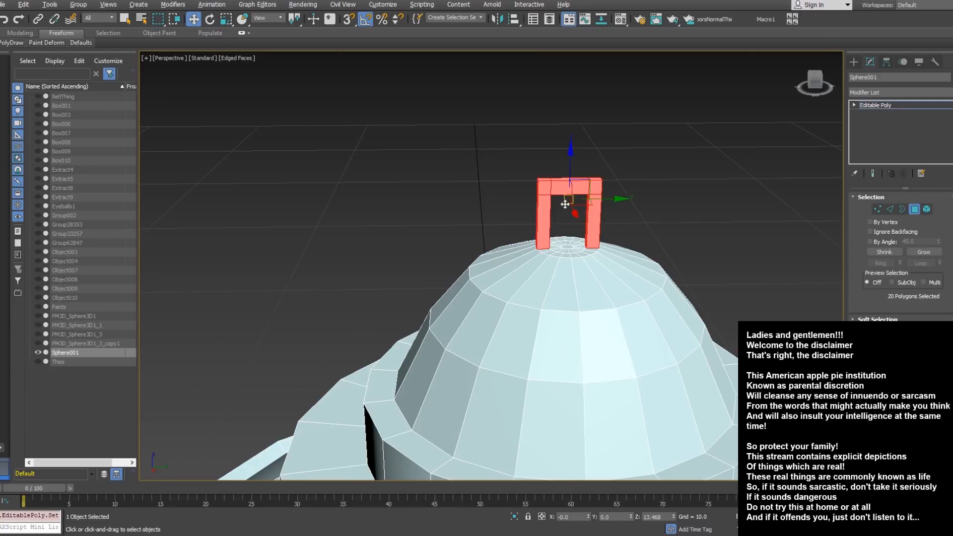
alt+middle_drag(620, 248, 571, 215)
right_click(571, 215)
click(581, 238)
drag(575, 206, 567, 180)
click(580, 231)
right_click(577, 227)
click(586, 238)
alt+middle_drag(585, 236, 574, 189)
drag(572, 170, 571, 177)
alt+middle_drag(571, 177, 645, 207)
middle_drag(608, 280, 573, 170)
scroll(571, 181, down, 5)
scroll(577, 259, down, 5)
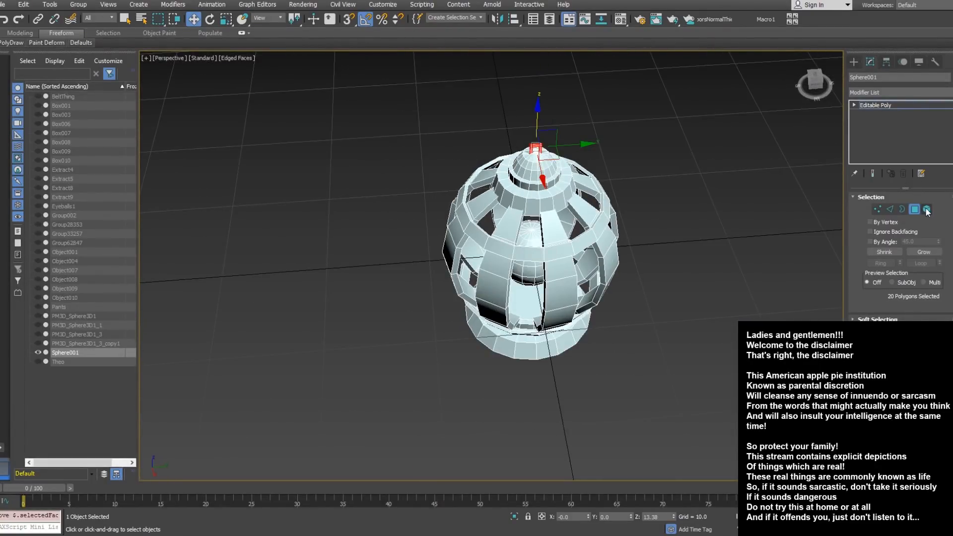
Select all elements of the lantern, clear their smoothing groups, and apply Auto Smooth
ctrl+click(560, 182)
alt+middle_drag(558, 248, 549, 192)
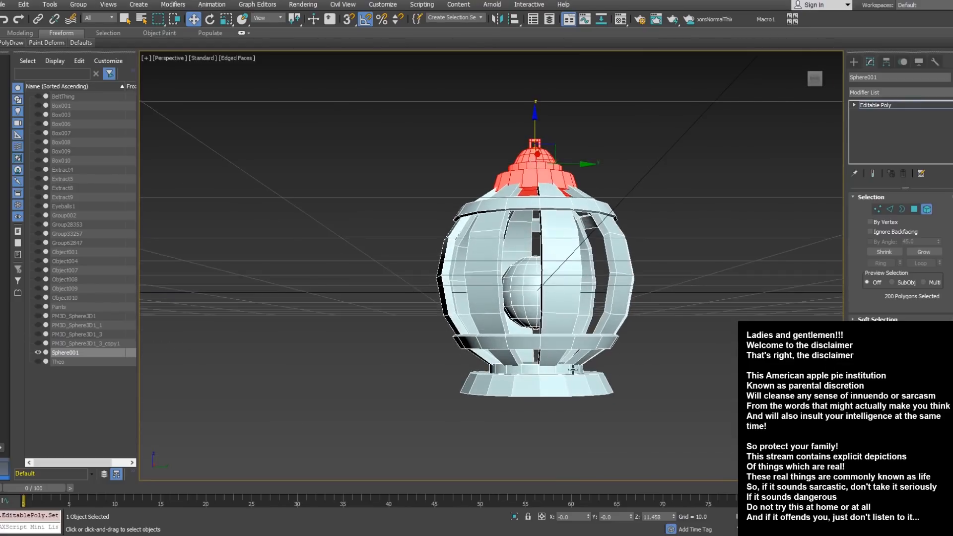
ctrl+click(570, 382)
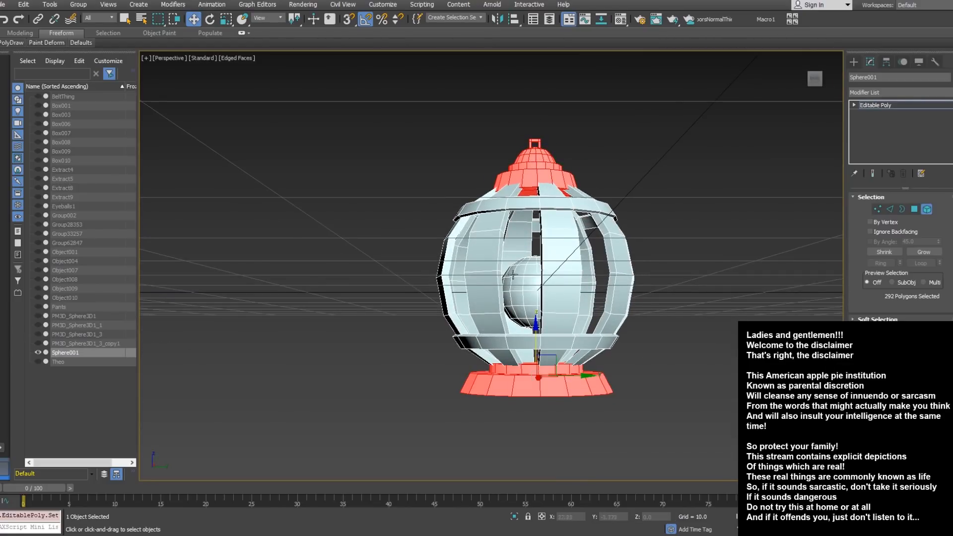
key(ctrl+a)
scroll(947, 271, down, 10)
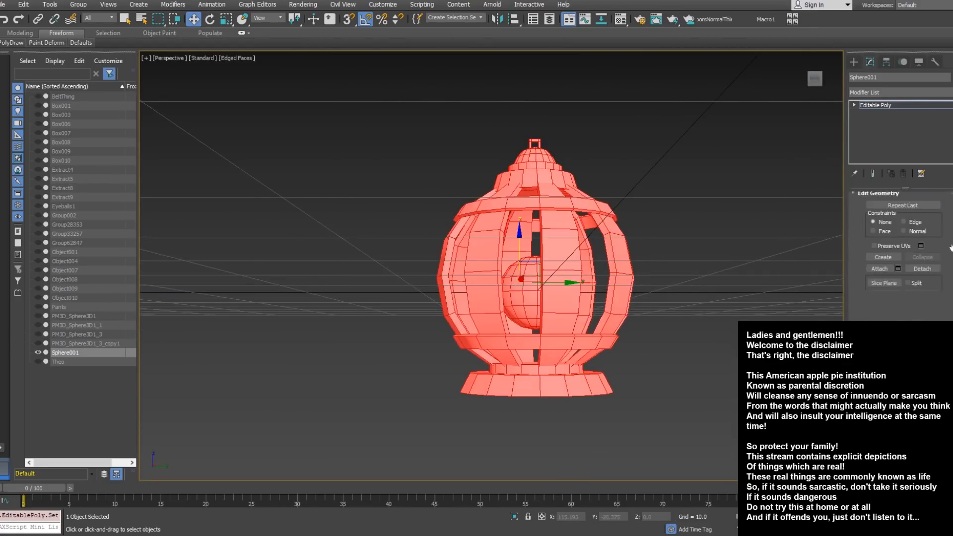
click(921, 375)
click(884, 387)
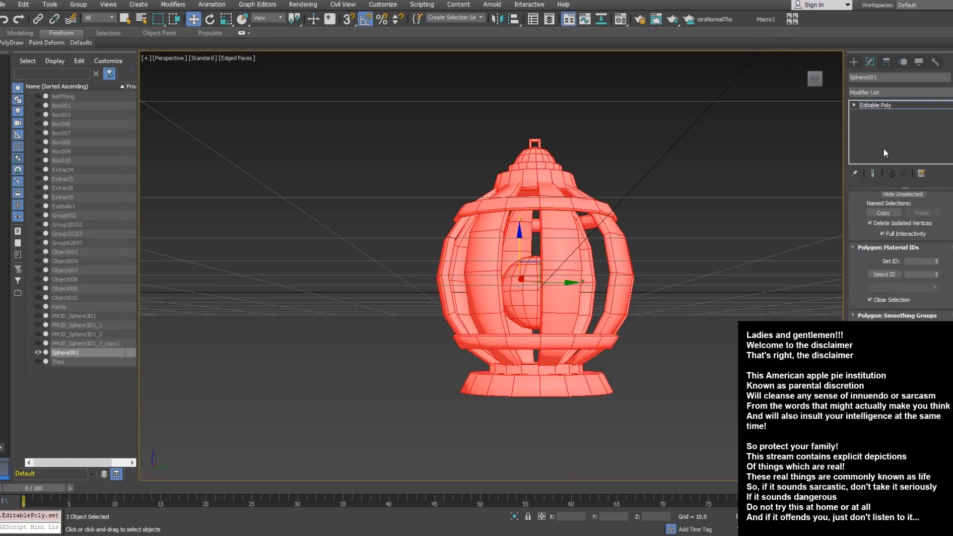
Select four edges on the rims of the upper and lower horizontal bands
click(852, 103)
click(871, 122)
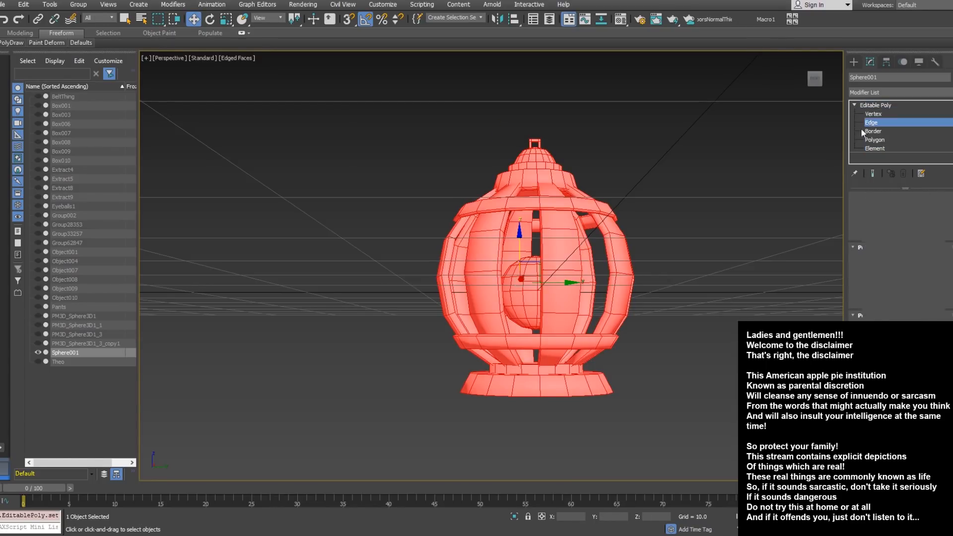
scroll(657, 279, up, 2)
scroll(601, 254, up, 3)
click(601, 256)
alt+middle_drag(601, 256, 596, 298)
scroll(583, 294, up, 4)
click(579, 244)
alt+middle_drag(580, 245, 580, 218)
click(599, 258)
alt+middle_drag(599, 259, 595, 242)
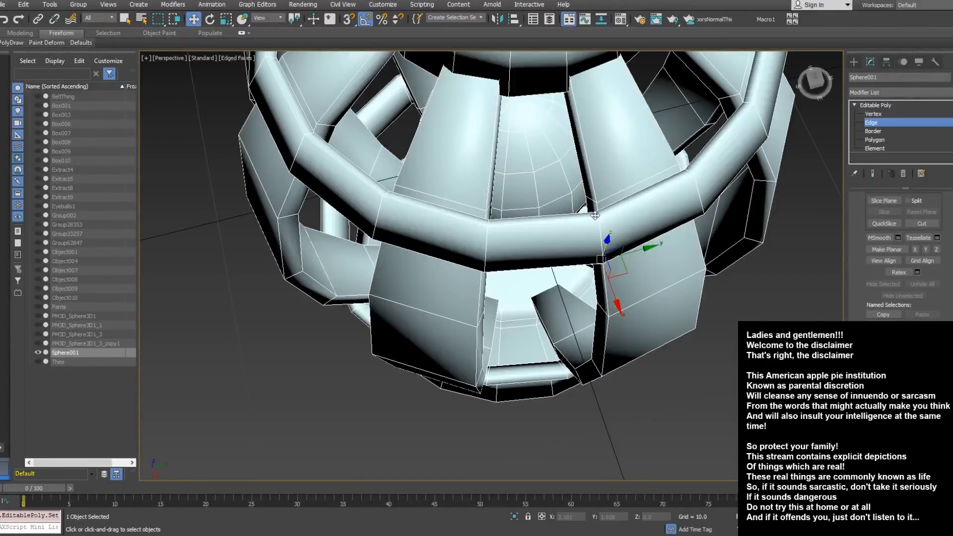
alt+middle_drag(572, 366, 542, 266)
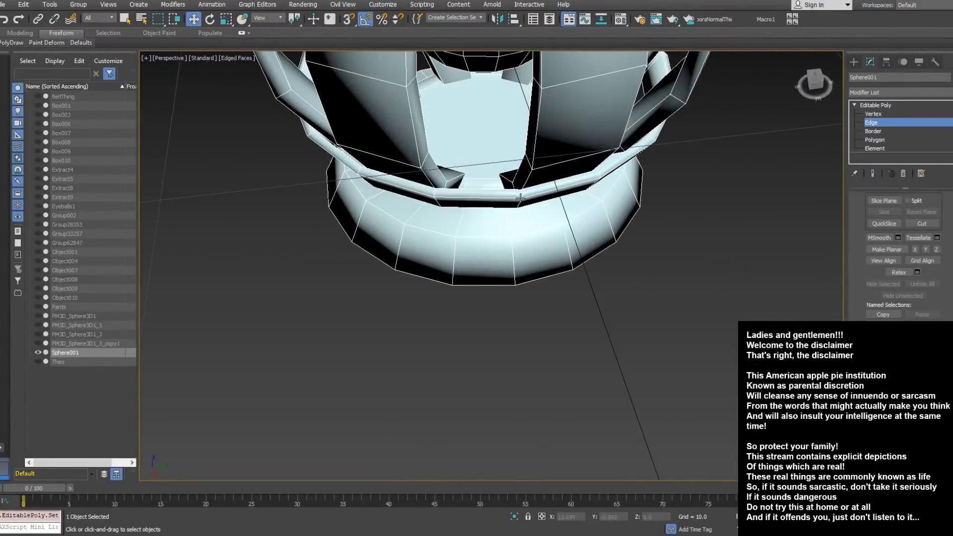
alt+middle_drag(520, 198, 604, 229)
alt+middle_drag(526, 231, 546, 378)
scroll(551, 381, down, 3)
alt+middle_drag(594, 273, 568, 228)
scroll(566, 273, down, 3)
alt+middle_drag(566, 272, 574, 288)
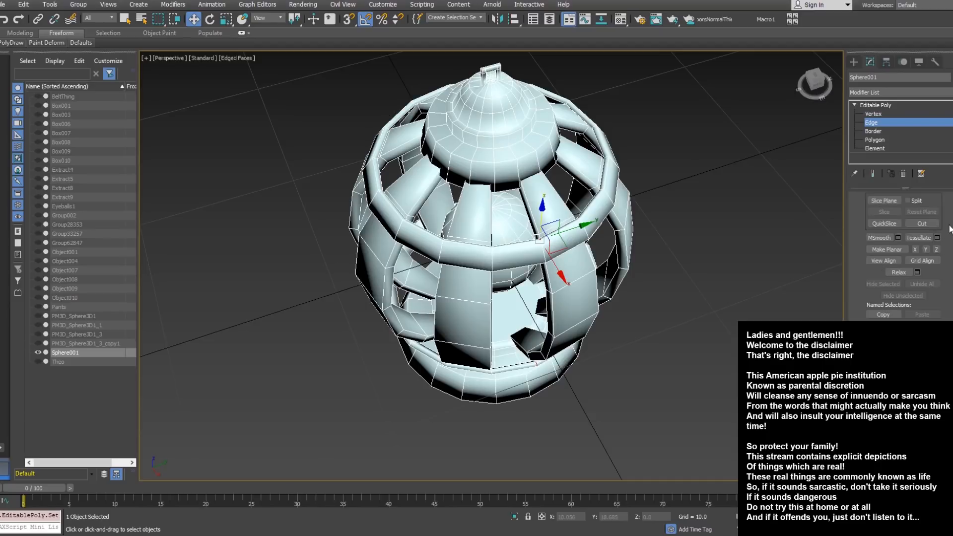
Expand the four selected band edges with Ring and convert the selection to faces
scroll(948, 229, up, 5)
scroll(941, 217, up, 3)
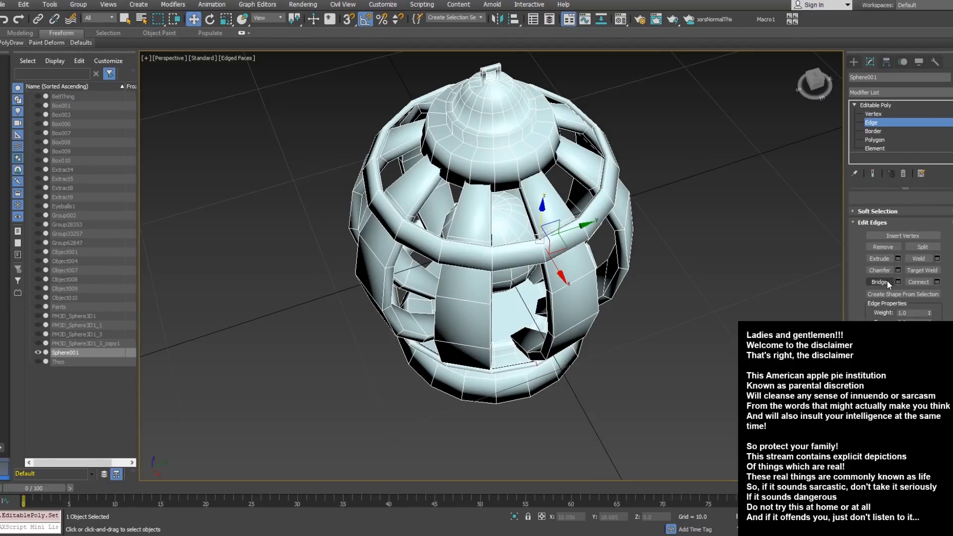
right_click(689, 227)
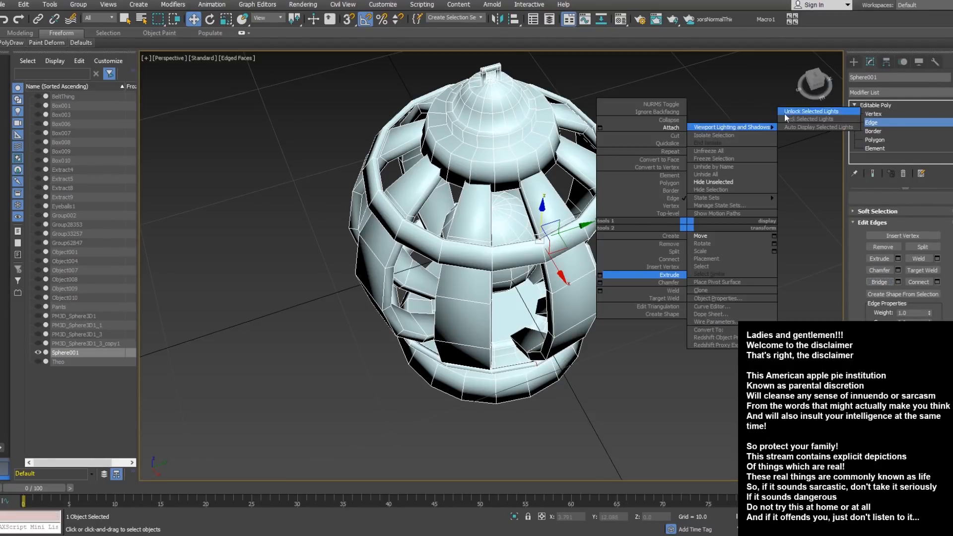
click(946, 248)
scroll(946, 248, up, 4)
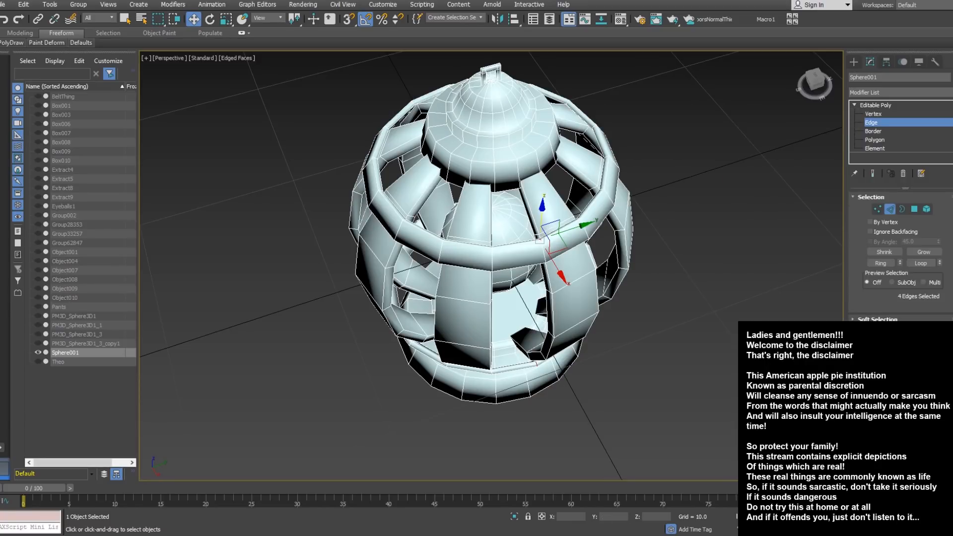
click(891, 263)
right_click(697, 162)
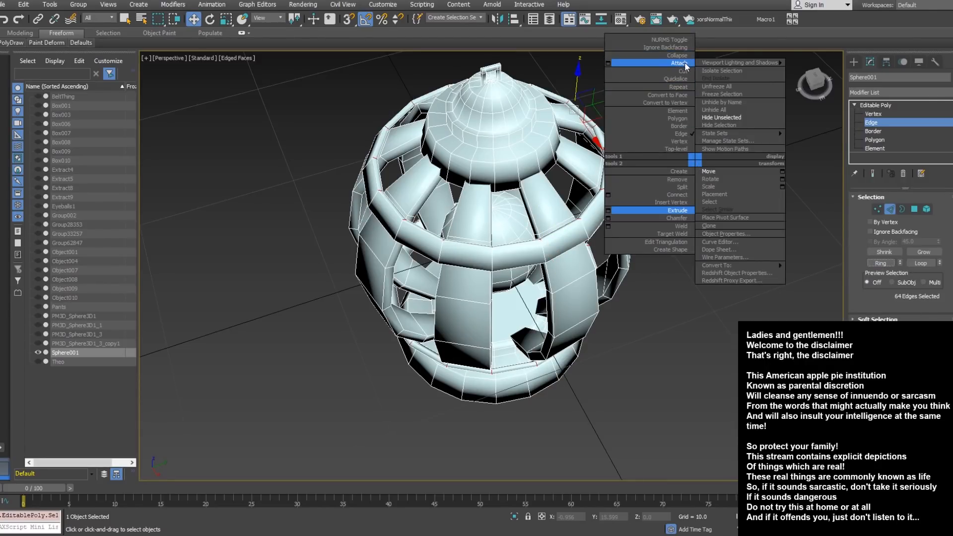
click(679, 96)
Clear the smoothing groups of the selected rim polygons on both horizontal bands
alt+middle_drag(686, 171, 645, 127)
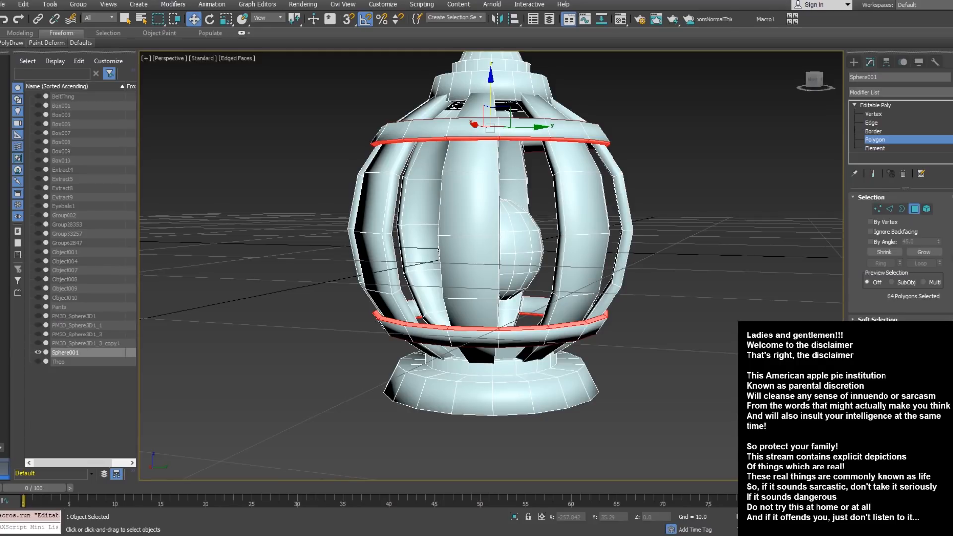
scroll(939, 232, down, 10)
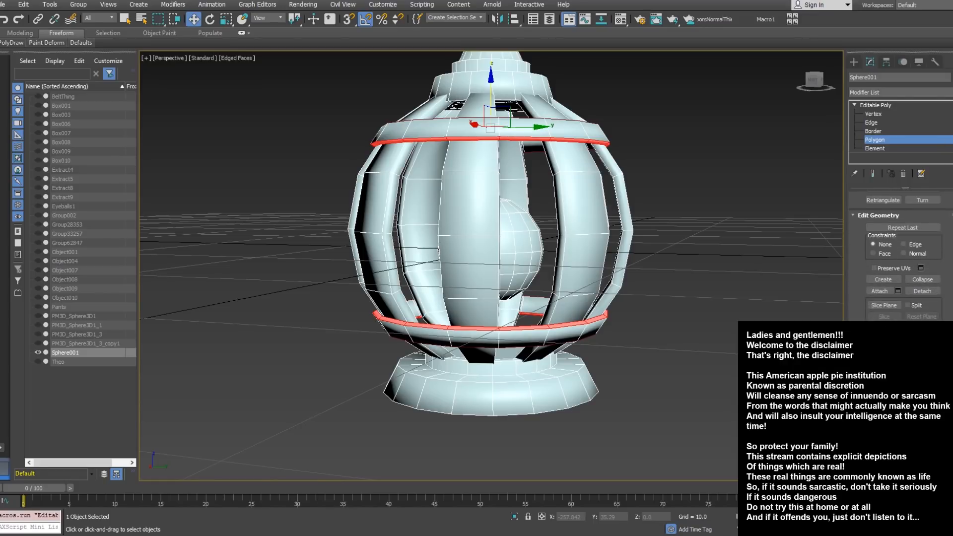
scroll(900, 248, down, 5)
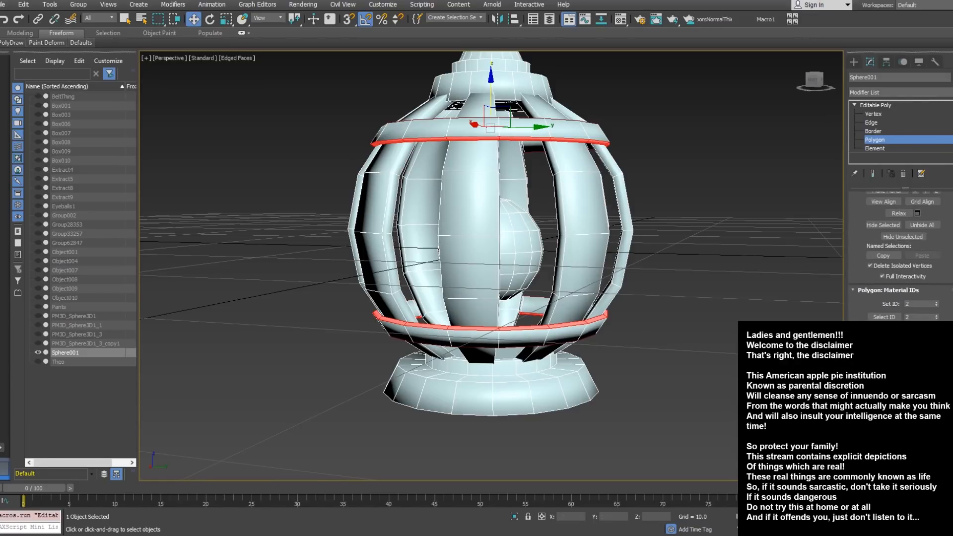
click(922, 413)
alt+middle_drag(656, 210, 740, 164)
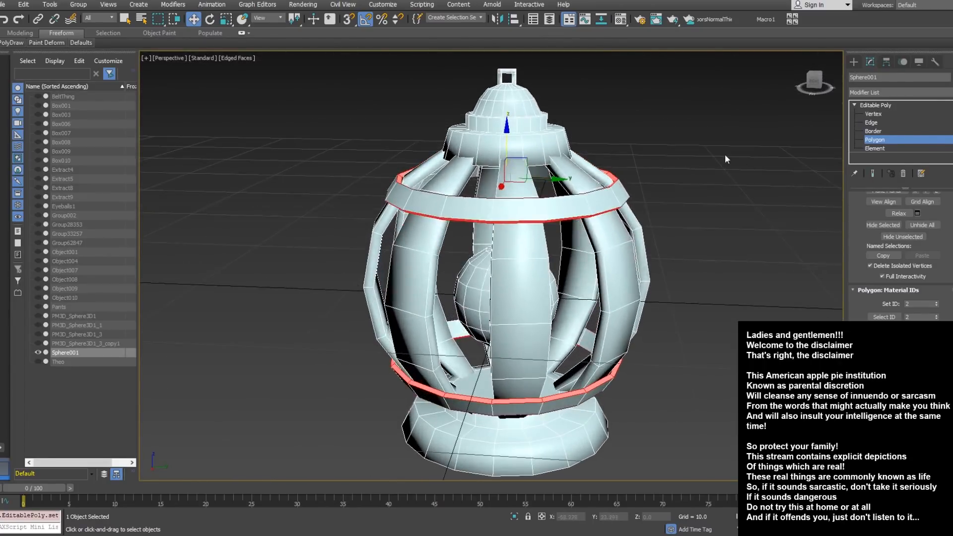
Select edges across the narrow sides of the lantern's vertical ribs
click(865, 122)
alt+middle_drag(565, 297, 594, 264)
scroll(628, 233, up, 3)
scroll(569, 248, up, 2)
scroll(635, 220, down, 2)
scroll(678, 262, down, 4)
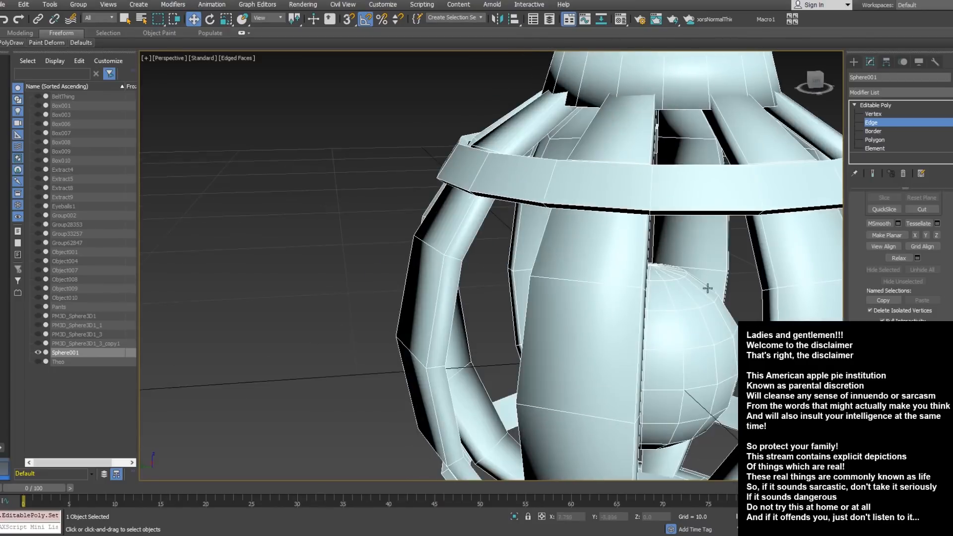
alt+middle_drag(668, 226, 675, 254)
alt+middle_drag(621, 276, 566, 254)
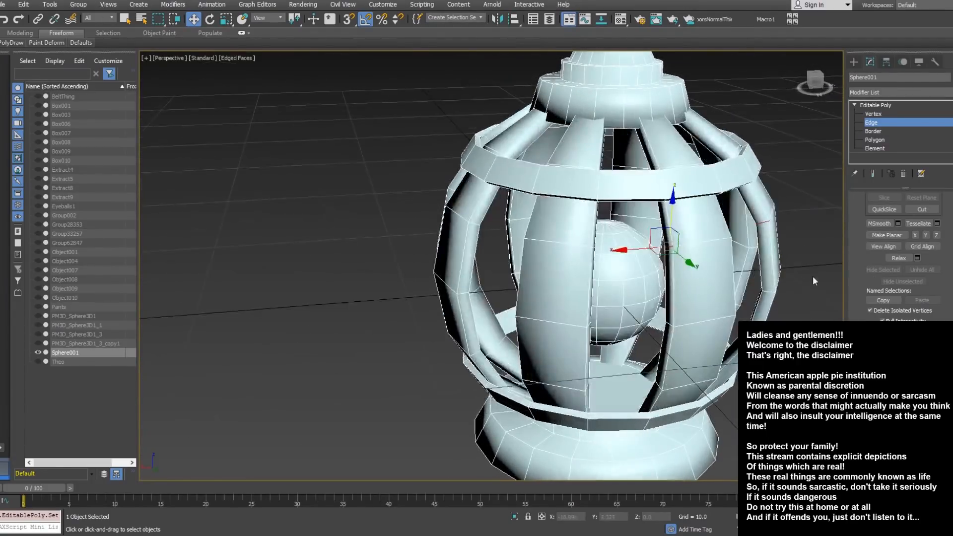
Expand the selected rib side edges with Ring and convert the selection to faces
scroll(904, 256, up, 6)
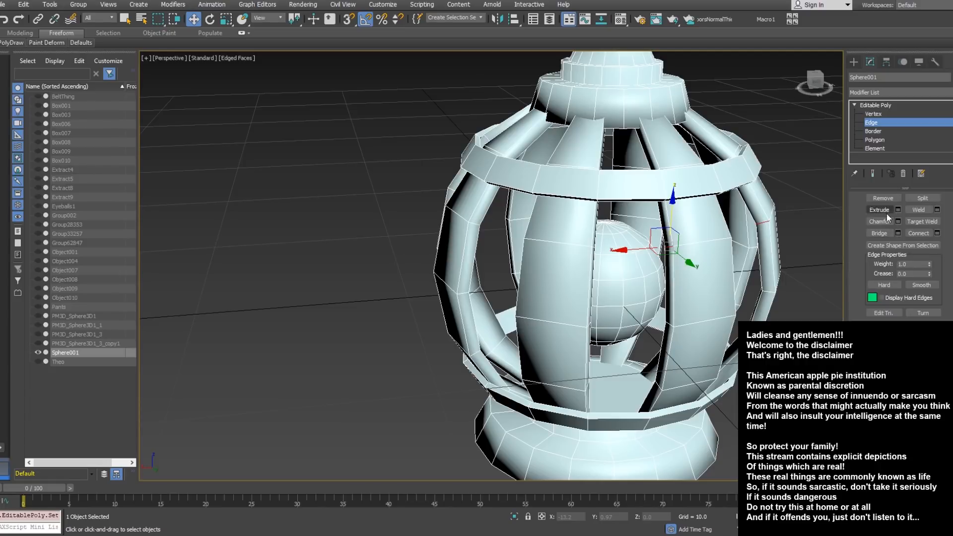
scroll(895, 224, up, 4)
click(888, 224)
right_click(788, 228)
click(767, 169)
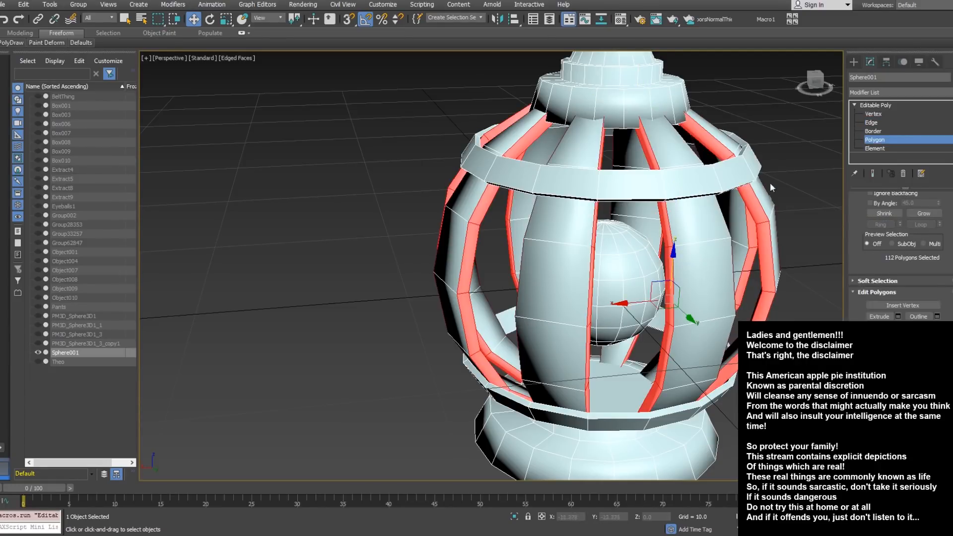
Remove the selected rib side polygons from the adjoining faces' smoothing groups and deselect them
middle_drag(770, 183, 650, 174)
scroll(650, 184, down, 3)
alt+middle_drag(680, 224, 641, 210)
scroll(901, 248, down, 10)
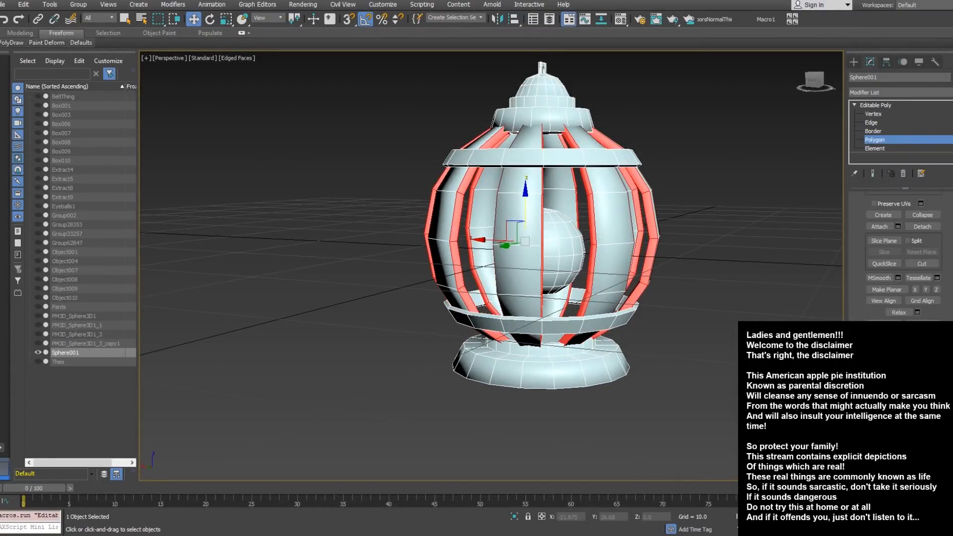
click(615, 219)
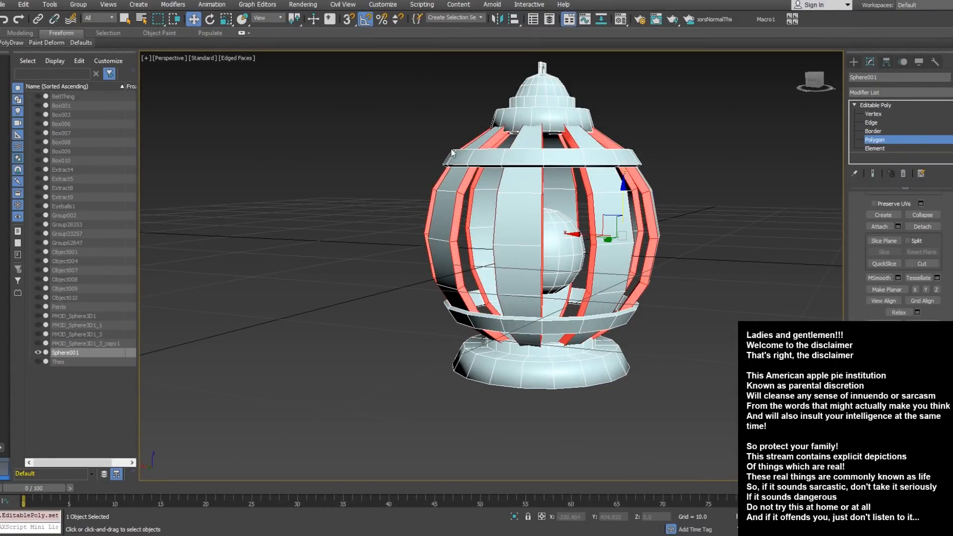
drag(685, 282, 699, 299)
Select the flat central polygons on the undersides of the upper cap and the base
alt+middle_drag(530, 285, 524, 265)
alt+drag(640, 301, 686, 320)
alt+middle_drag(674, 287, 615, 304)
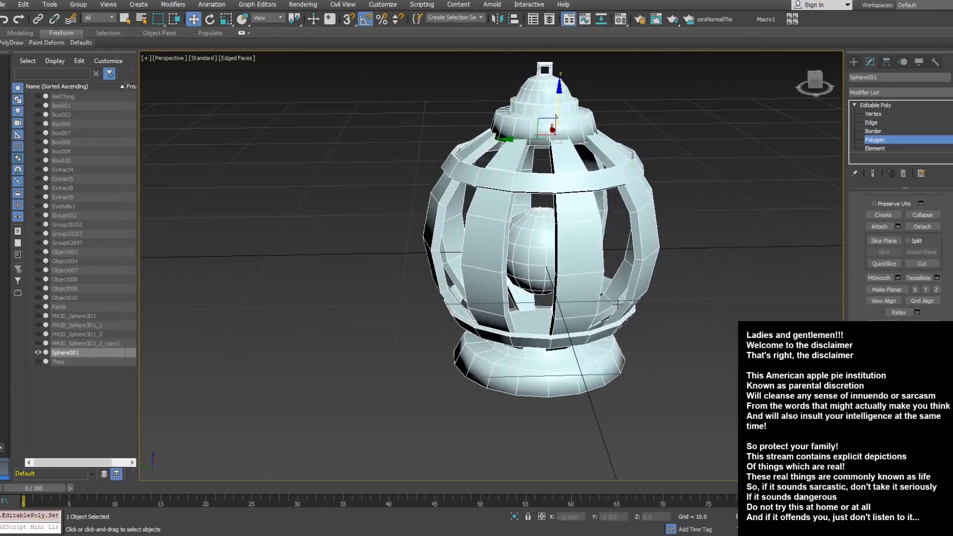
alt+middle_drag(684, 287, 583, 182)
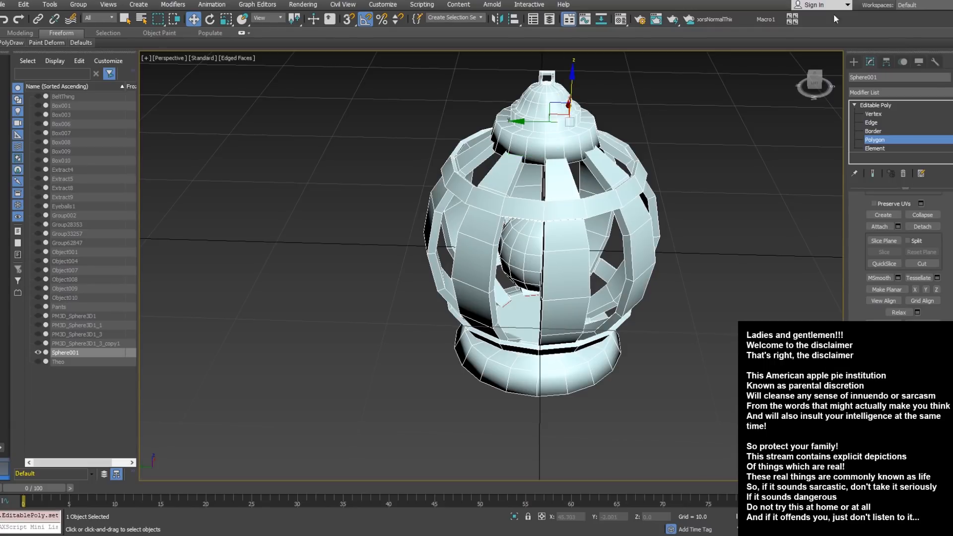
alt+middle_drag(642, 304, 550, 217)
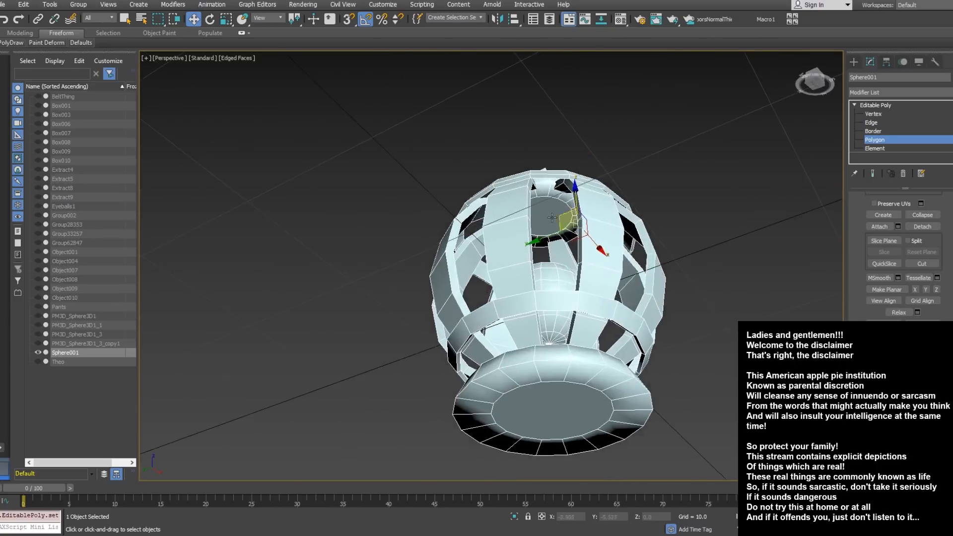
scroll(549, 217, up, 3)
click(550, 217)
middle_drag(586, 287, 569, 194)
scroll(563, 194, down, 3)
ctrl+click(554, 292)
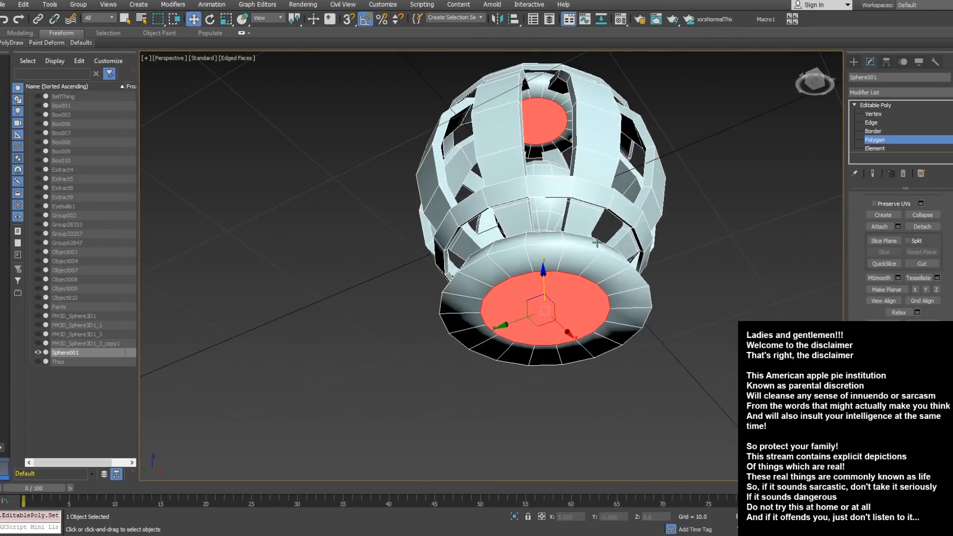
Grow the selection to include the surrounding underside polygons of the cap and base
alt+middle_drag(596, 242, 620, 270)
scroll(931, 284, up, 5)
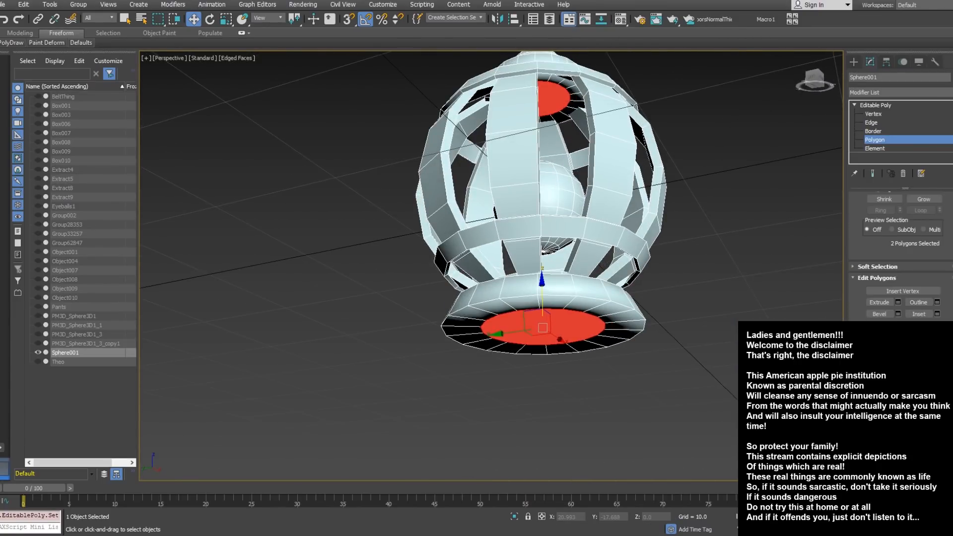
scroll(923, 248, up, 2)
click(924, 252)
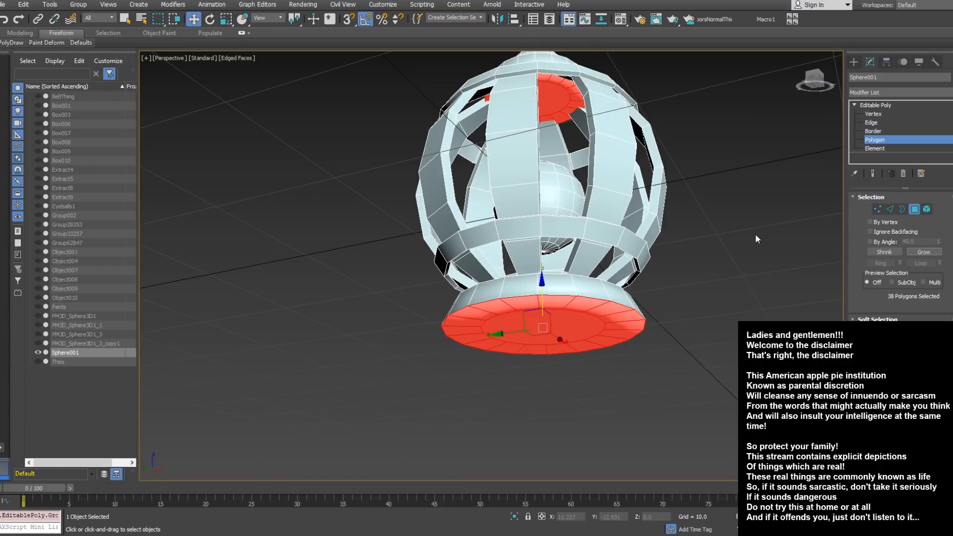
Separate the smoothing of the selected cap and base underside polygons from the adjoining side faces
alt+middle_drag(725, 108, 704, 186)
scroll(590, 332, up, 4)
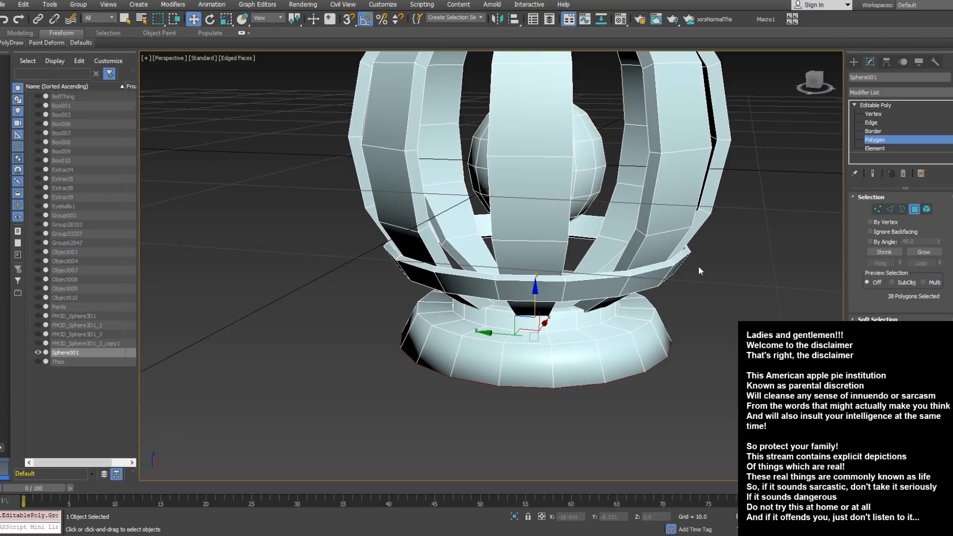
alt+middle_drag(699, 266, 640, 278)
mouse_move(643, 193)
middle_down()
mouse_move(645, 273)
mouse_move(620, 283)
mouse_move(630, 188)
mouse_move(636, 198)
middle_up()
scroll(640, 258, down, 4)
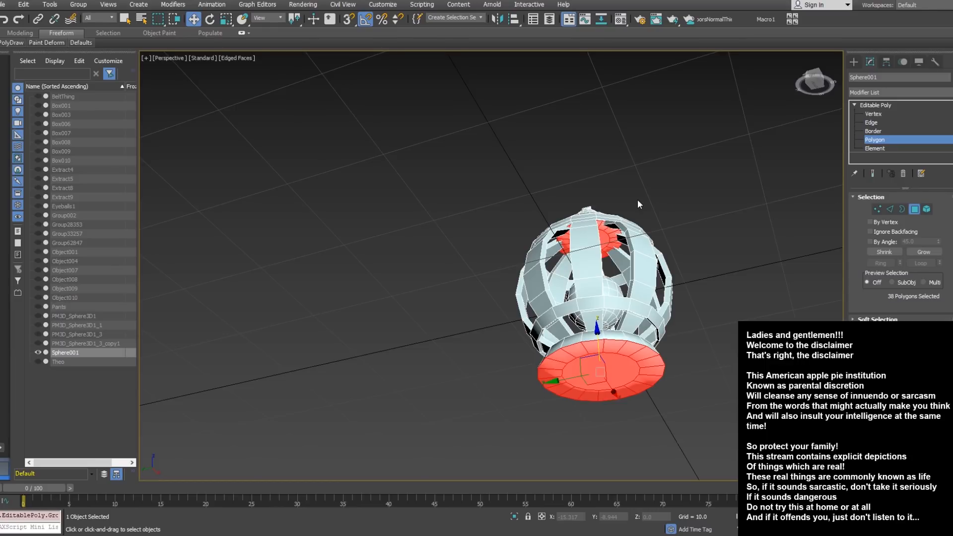
alt+middle_drag(636, 201, 560, 342)
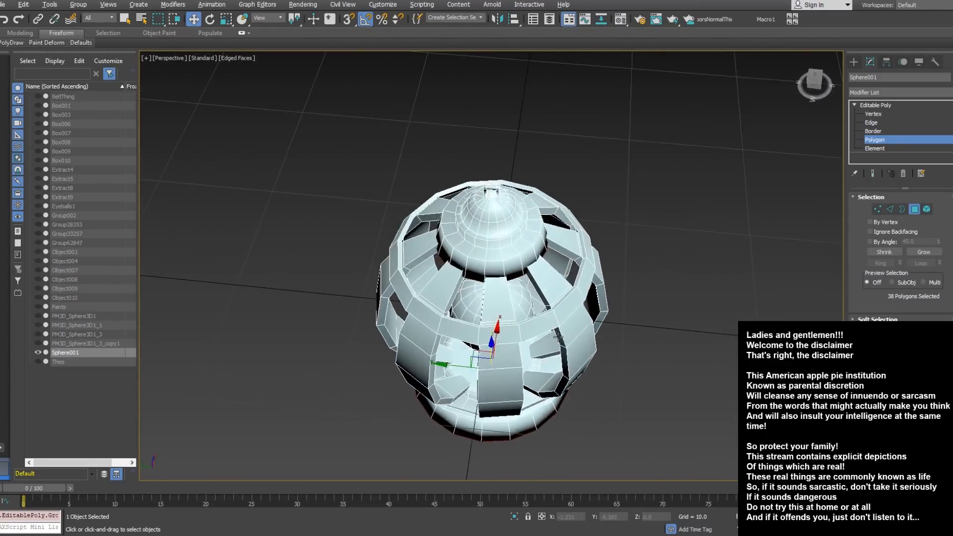
click(889, 209)
alt+middle_drag(472, 440, 540, 394)
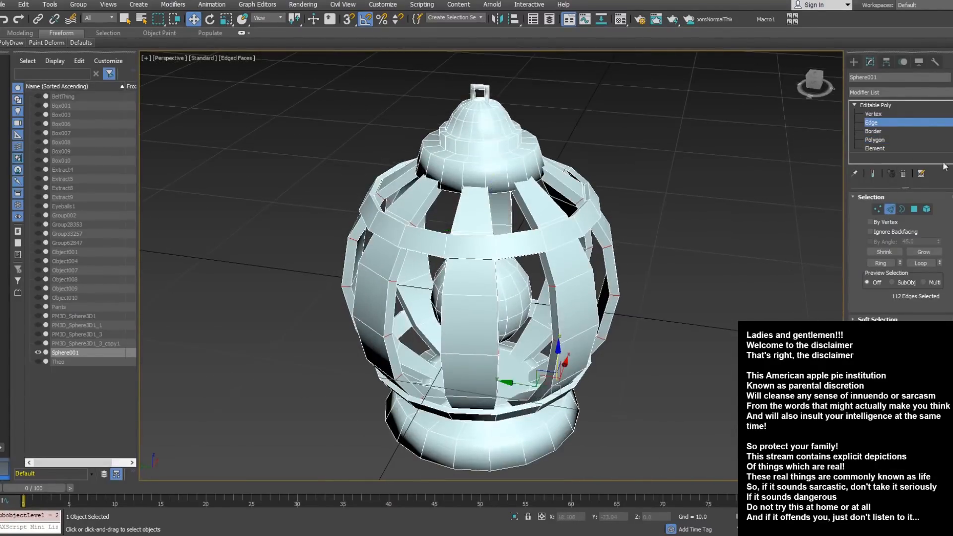
click(914, 209)
scroll(903, 248, down, 5)
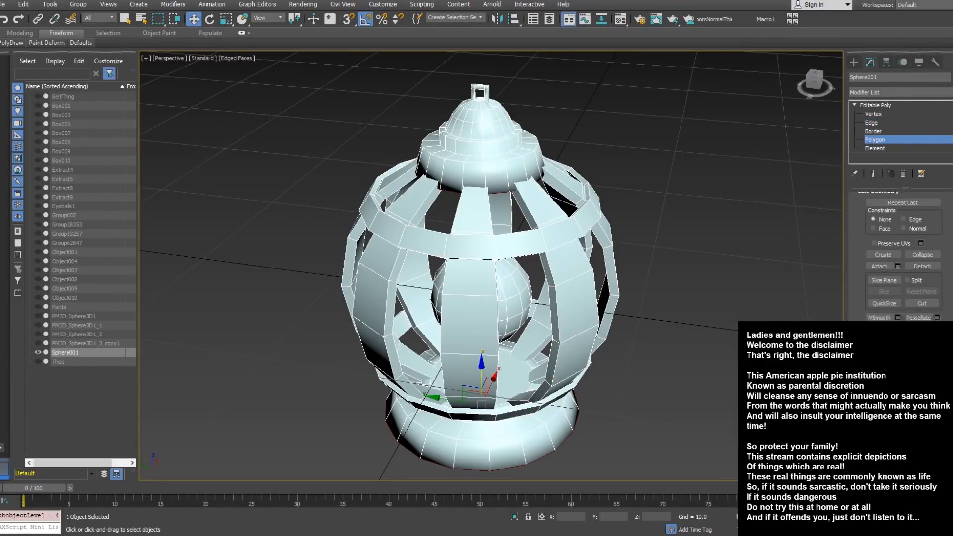
scroll(901, 248, down, 5)
click(888, 205)
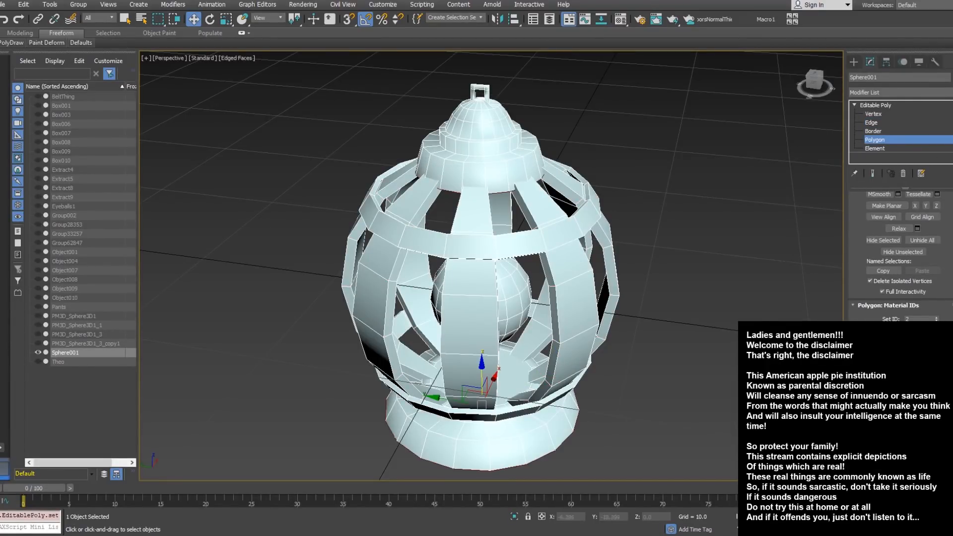
Select one radial edge on the cap's upper ledge and one on the base's upper ledge
click(869, 123)
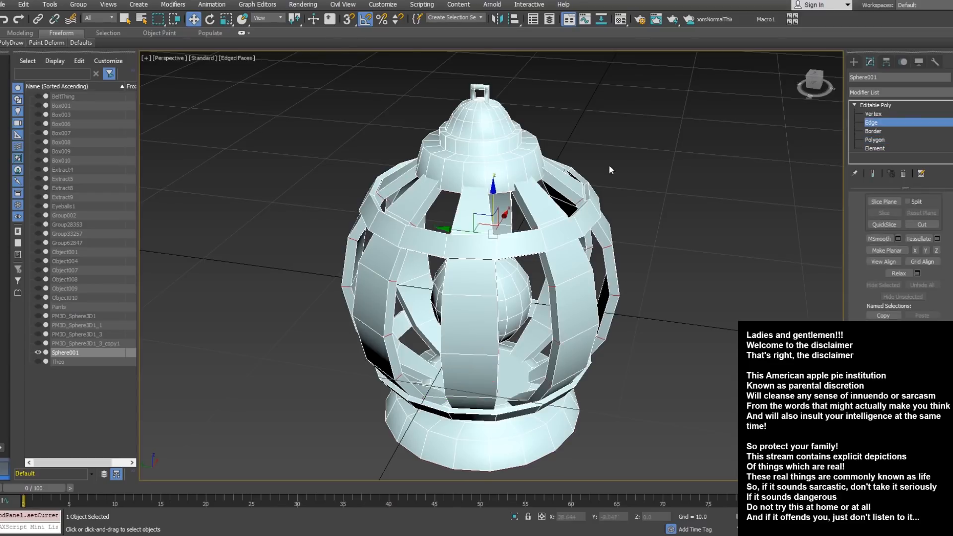
alt+middle_drag(608, 164, 461, 241)
alt+middle_drag(462, 278, 470, 263)
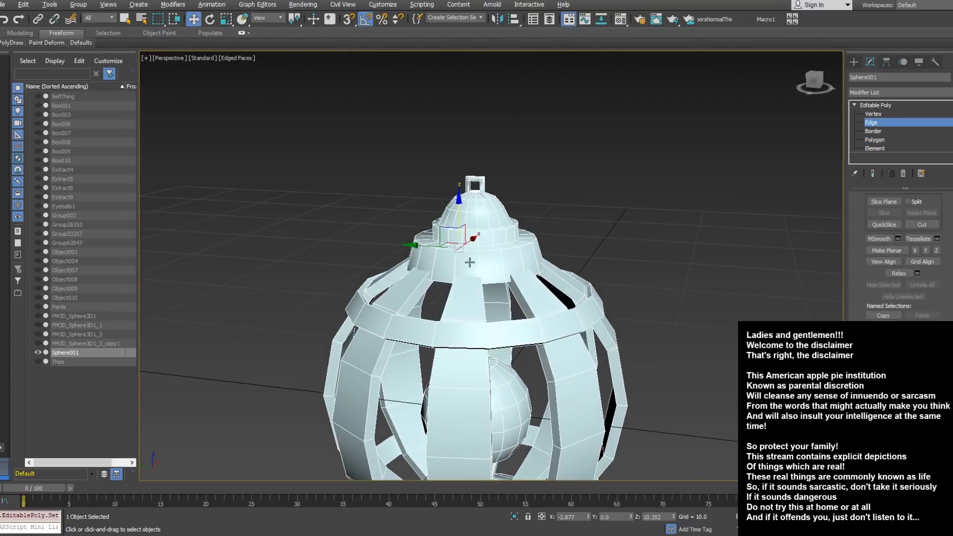
middle_drag(507, 372, 499, 98)
click(472, 271)
alt+middle_drag(472, 272, 482, 233)
scroll(482, 247, up, 5)
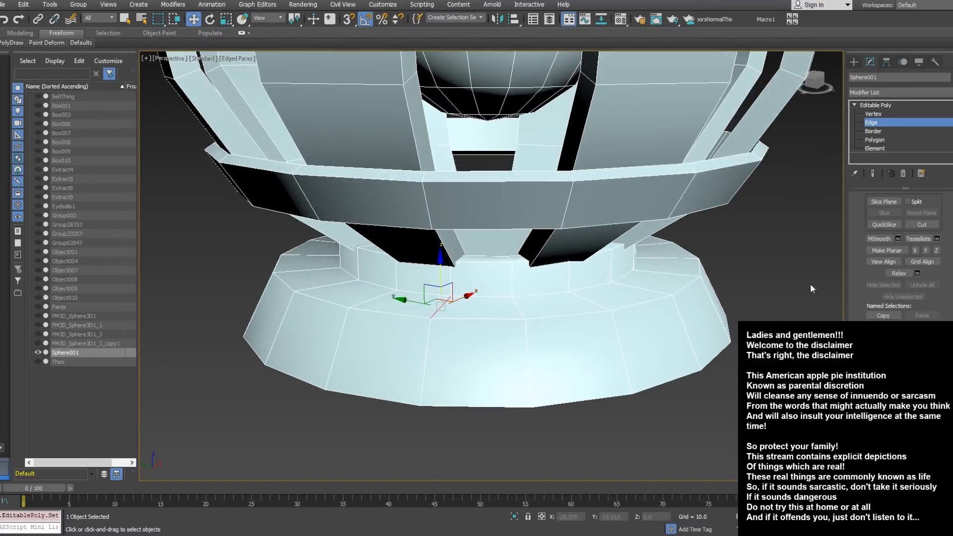
Expand the two selected ledge edges with Ring and convert the selection to faces
scroll(943, 265, up, 5)
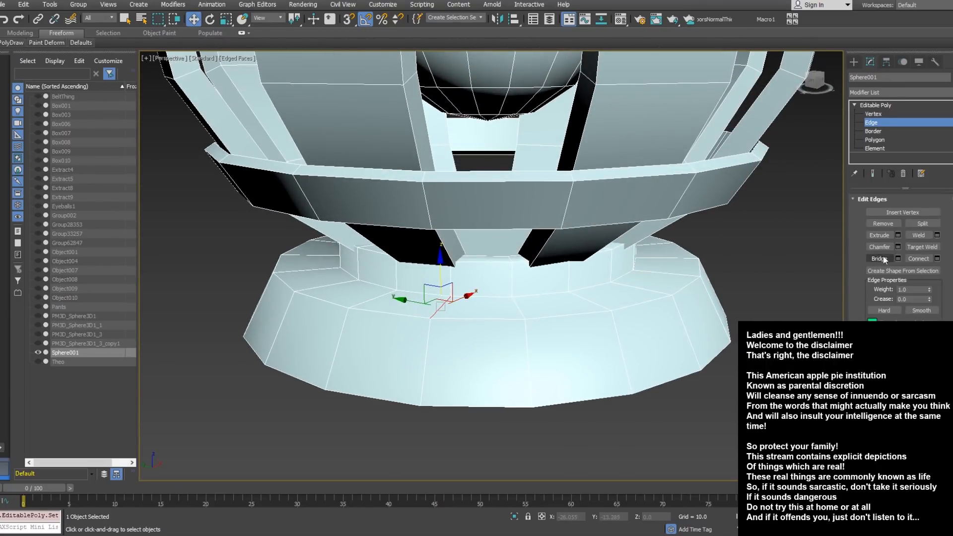
scroll(918, 258, up, 10)
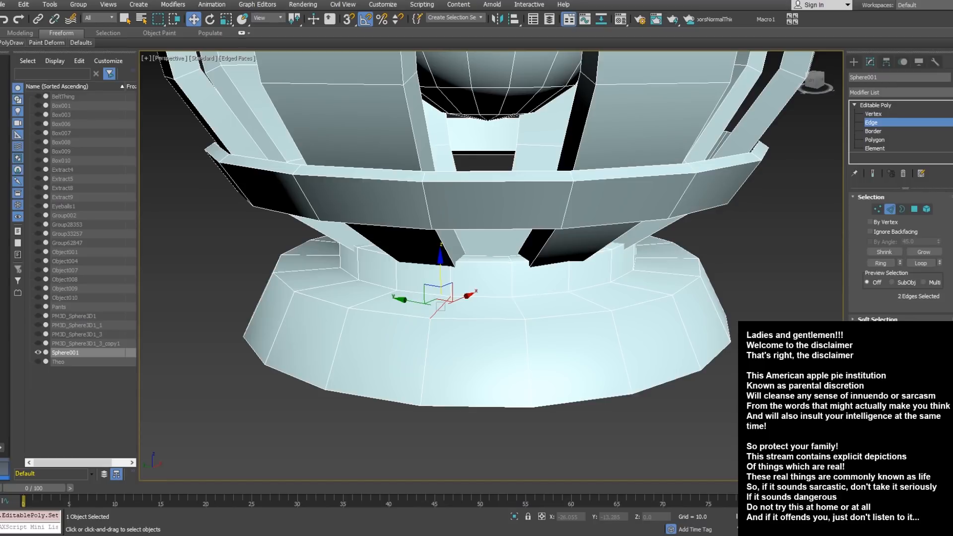
click(889, 264)
right_click(732, 279)
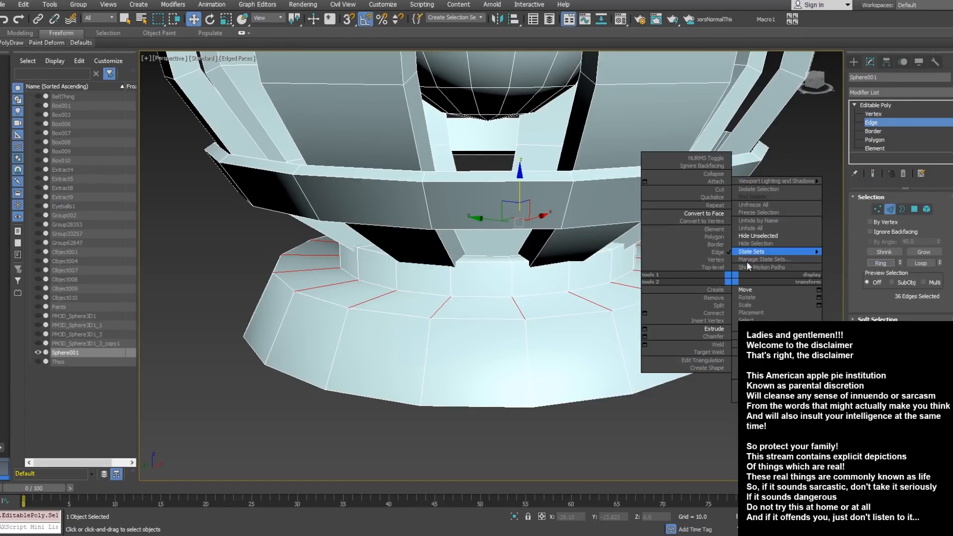
click(704, 213)
Separate the smoothing of the selected cap and base ledge polygons from the neighbouring faces
scroll(903, 248, down, 8)
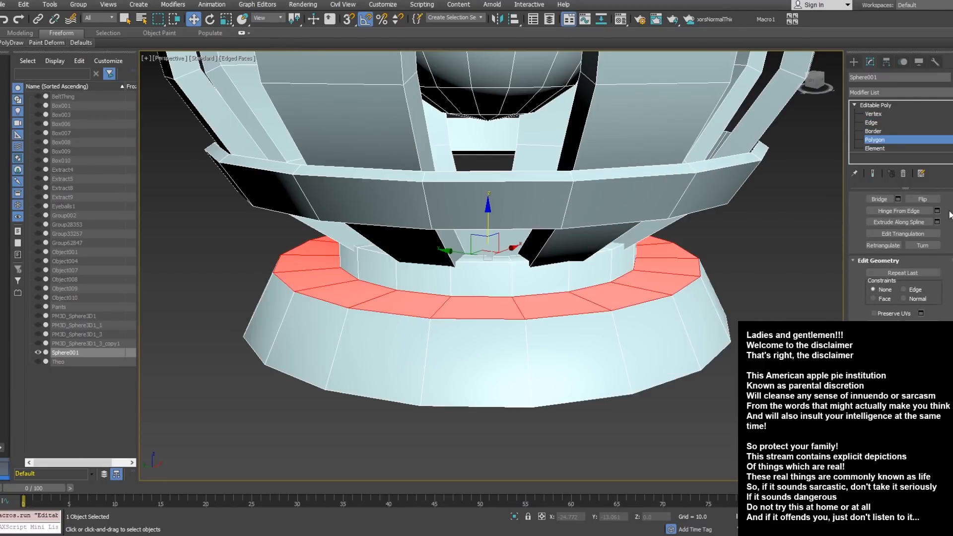
scroll(949, 187, down, 5)
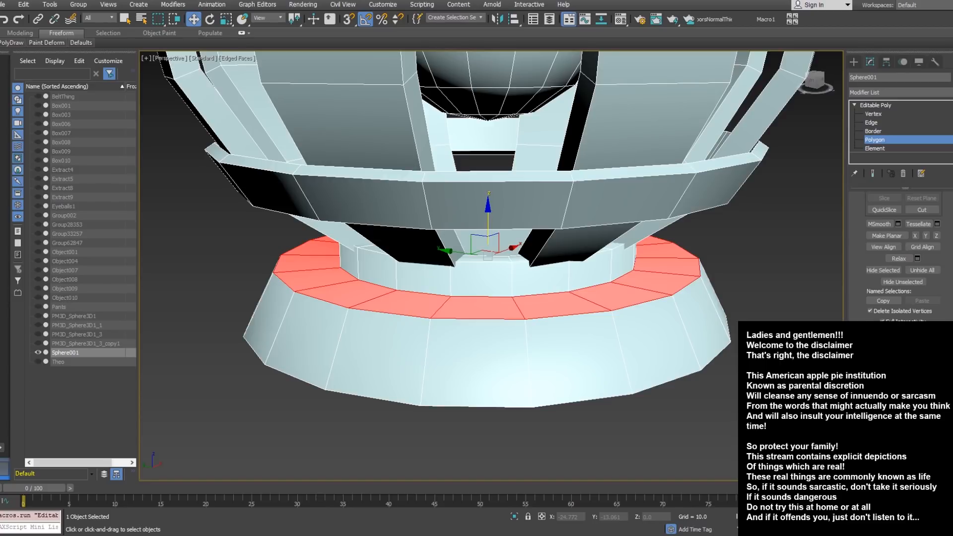
scroll(534, 240, down, 3)
alt+middle_drag(534, 241, 530, 287)
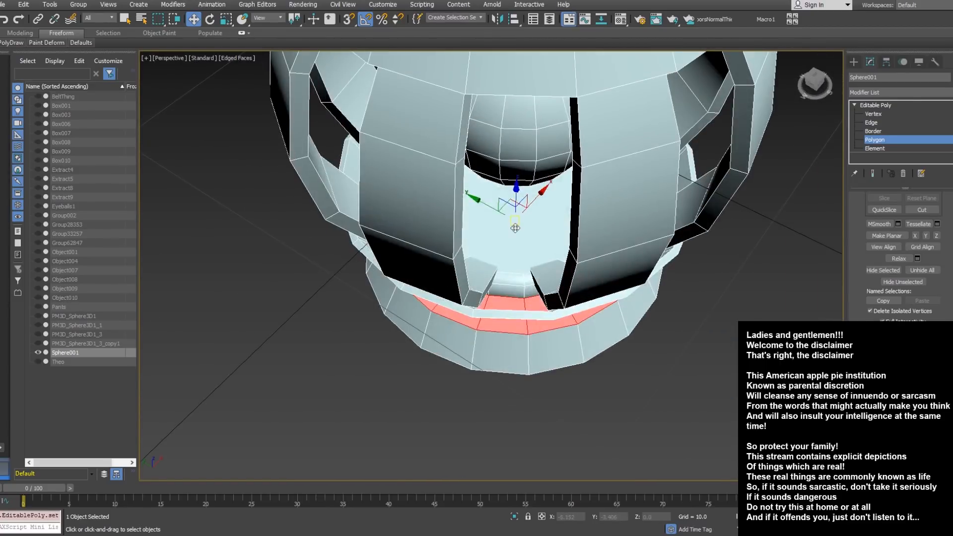
Select the floor polygon inside the cage and assign it to smoothing group 2 only
click(515, 229)
scroll(538, 312, down, 4)
middle_drag(555, 203, 523, 310)
scroll(526, 236, up, 4)
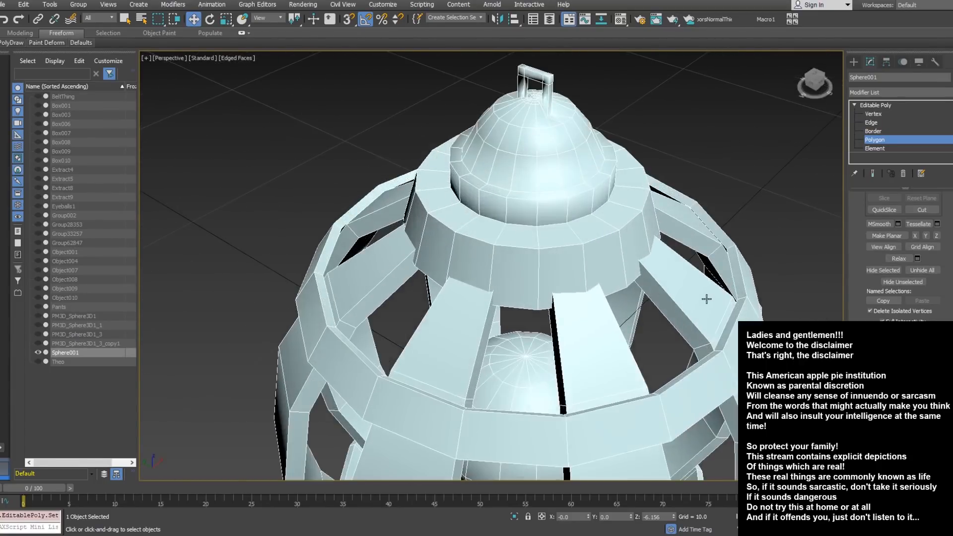
scroll(941, 285, up, 5)
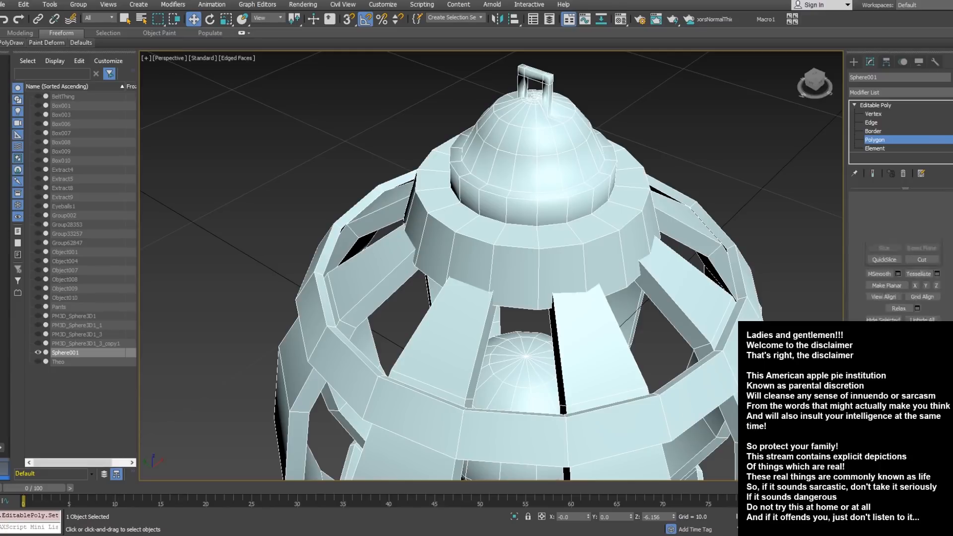
scroll(942, 232, down, 5)
scroll(927, 196, down, 5)
alt+middle_drag(692, 361, 683, 93)
alt+middle_drag(587, 220, 580, 195)
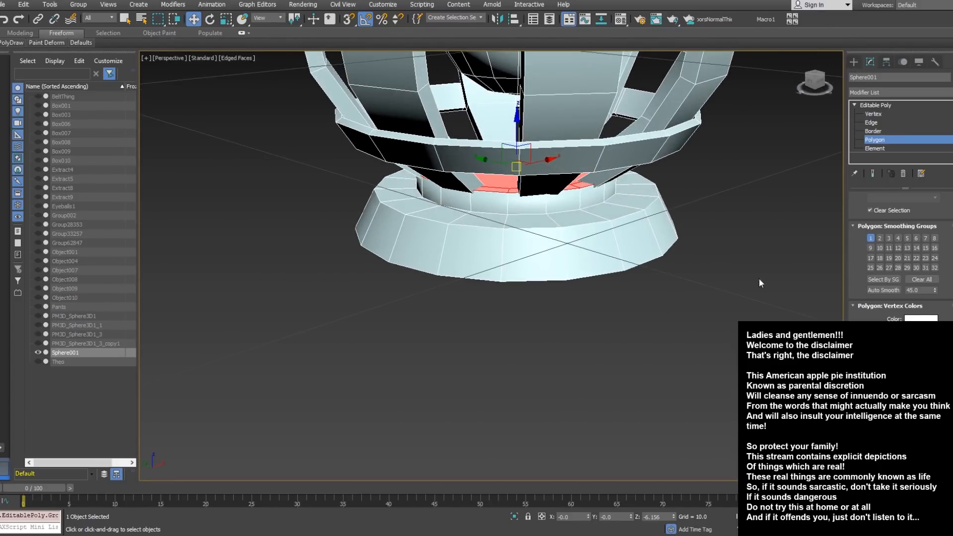
click(876, 238)
click(874, 237)
Select an edge at the foot of the cap's dome, expand it with Ring and convert the selection to faces
middle_drag(588, 160, 642, 281)
scroll(643, 281, down, 2)
alt+middle_drag(585, 256, 601, 259)
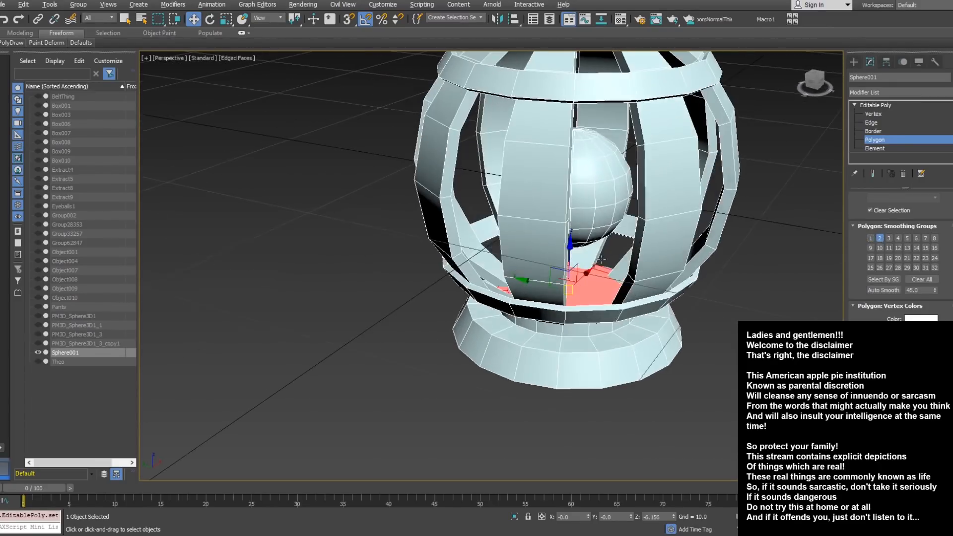
middle_drag(577, 167, 569, 383)
alt+middle_drag(570, 251, 578, 298)
scroll(578, 298, up, 2)
alt+middle_drag(556, 264, 556, 282)
click(872, 123)
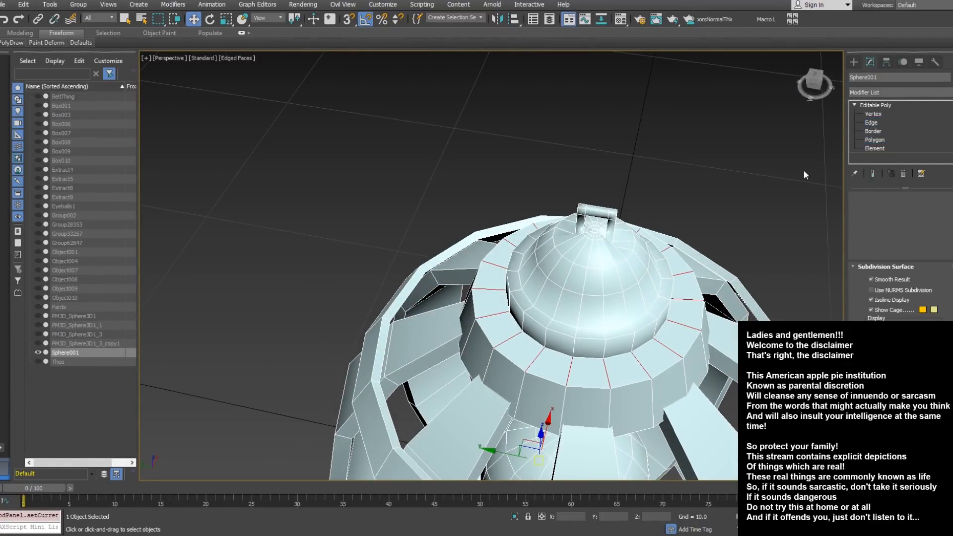
click(576, 332)
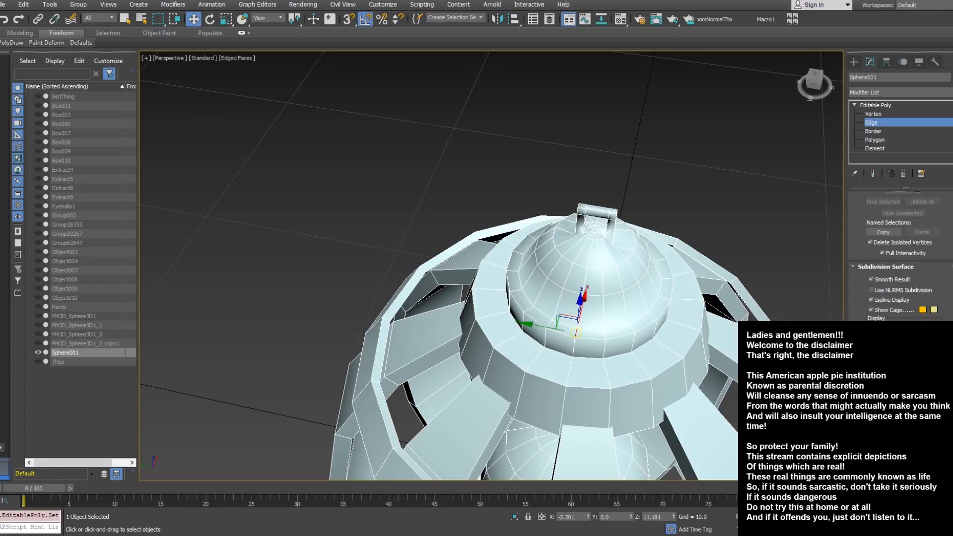
scroll(901, 256, up, 6)
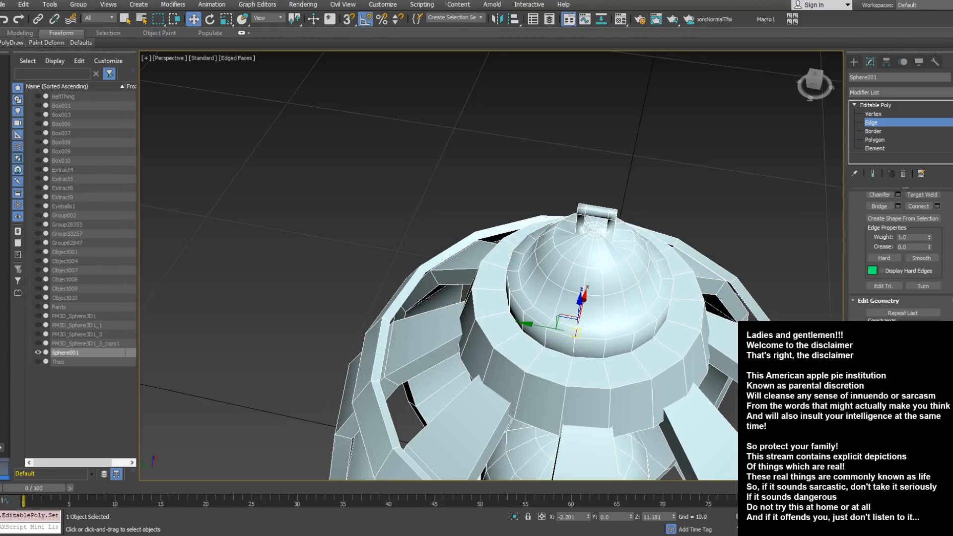
scroll(893, 238, up, 5)
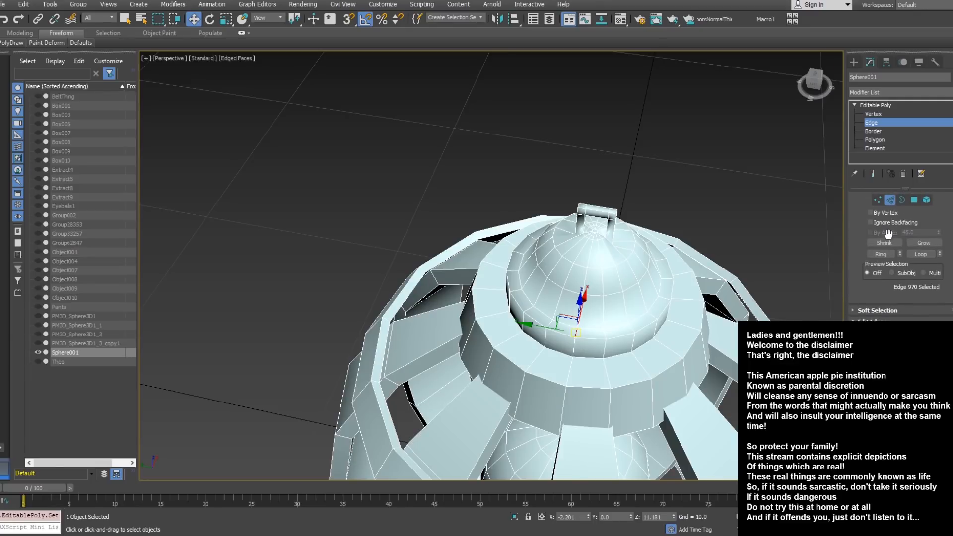
click(886, 255)
right_click(681, 226)
click(671, 162)
Add the dome polygons surrounding the foot of the handle's nearer leg to the selection
alt+middle_drag(583, 212, 615, 295)
scroll(604, 249, up, 5)
ctrl+click(612, 304)
ctrl+click(628, 302)
ctrl+click(579, 291)
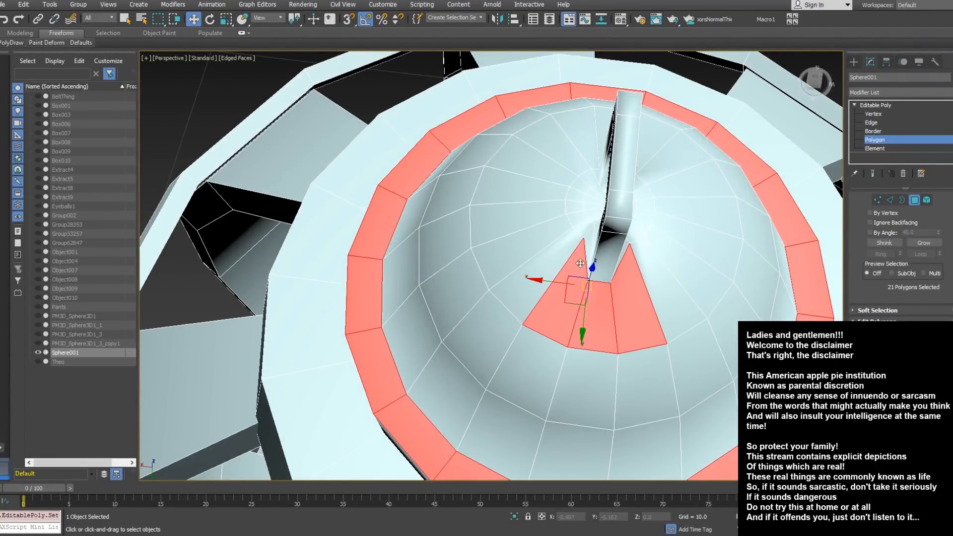
scroll(588, 273, up, 2)
ctrl+click(590, 260)
ctrl+click(598, 243)
ctrl+click(602, 231)
Extend the selection with the dome polygons around the handle's other leg and the small ones between the two legs
alt+middle_drag(603, 231, 587, 264)
ctrl+click(614, 243)
ctrl+click(614, 243)
ctrl+click(639, 349)
ctrl+click(642, 298)
ctrl+click(631, 235)
ctrl+click(636, 247)
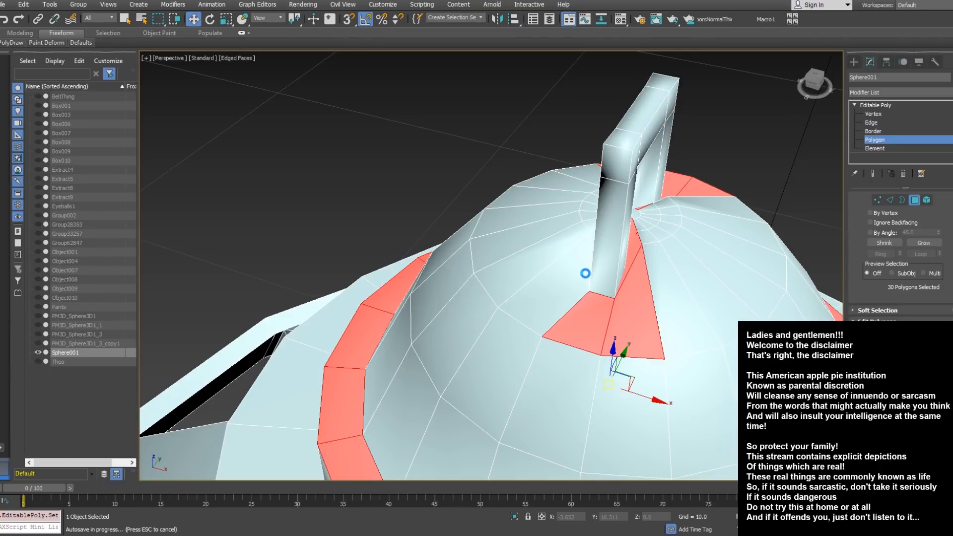
mouse_move(584, 274)
alt+middle_down()
mouse_move(584, 251)
mouse_move(598, 265)
alt+middle_up()
ctrl+click(566, 283)
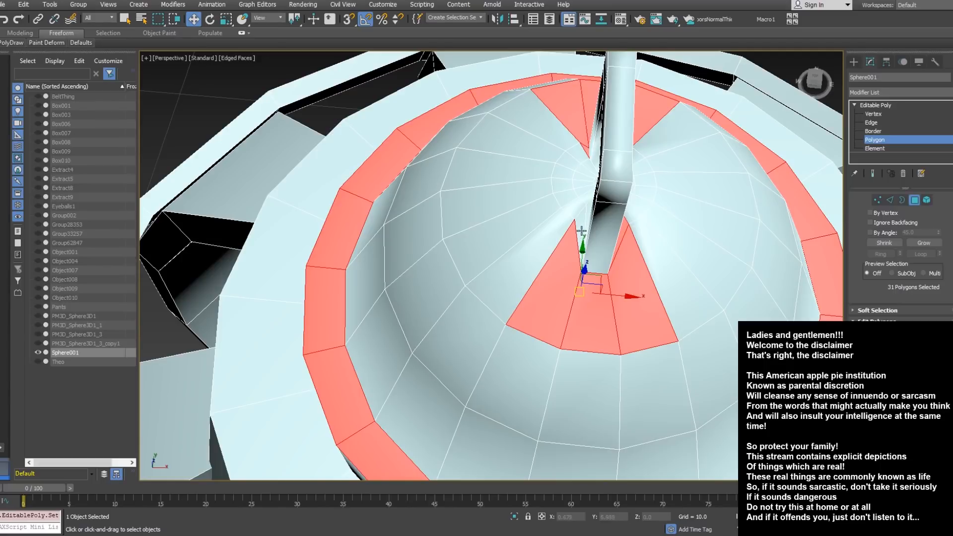
ctrl+click(582, 231)
alt+middle_drag(582, 231, 602, 231)
ctrl+click(599, 227)
ctrl+click(606, 232)
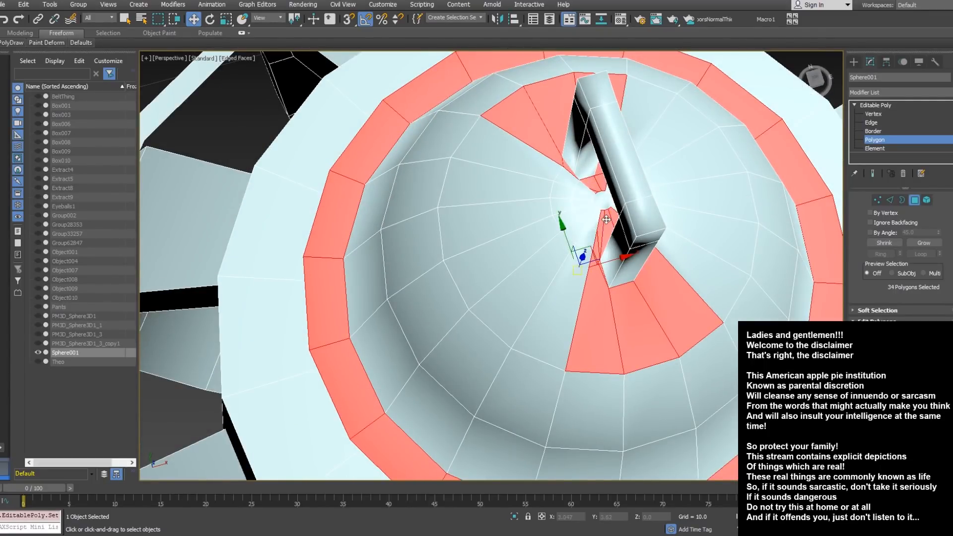
Assign the selected polygons around the dome's foot and the handle legs to smoothing group 2 only
scroll(935, 173, down, 5)
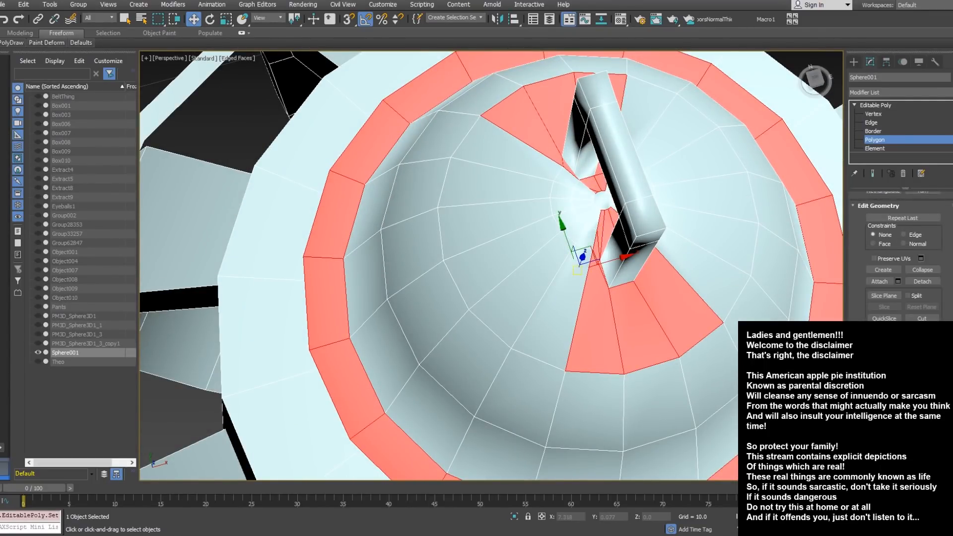
scroll(901, 248, down, 5)
click(880, 304)
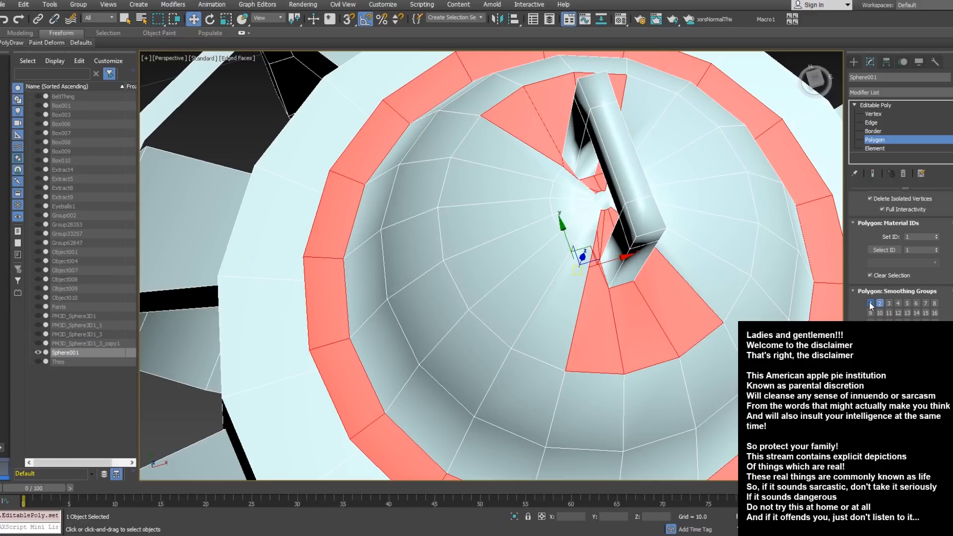
click(870, 304)
Select the outward-facing side polygons of the handle's legs and assign them to smoothing group 3 only
alt+middle_drag(608, 270, 655, 208)
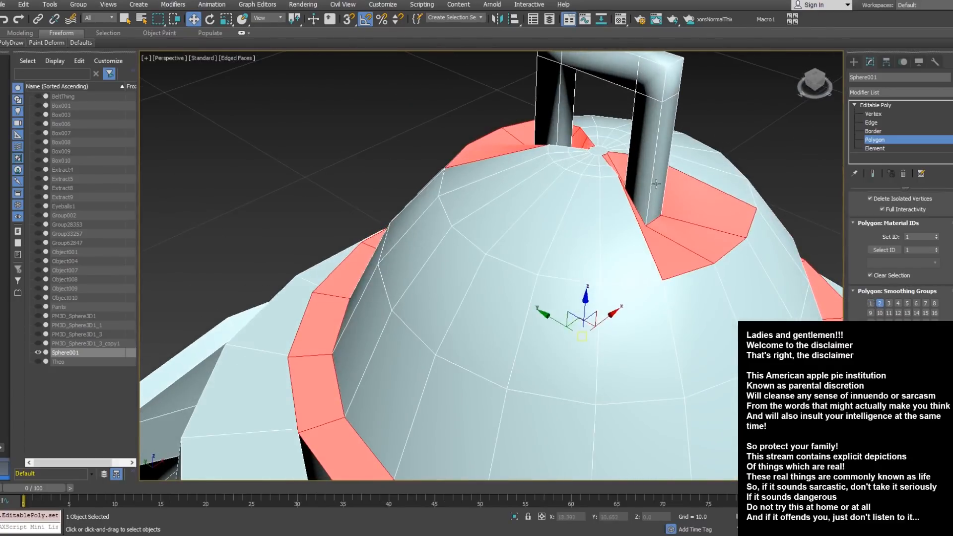
click(655, 183)
middle_drag(659, 140, 644, 242)
ctrl+click(664, 196)
alt+middle_drag(578, 209, 649, 377)
click(648, 377)
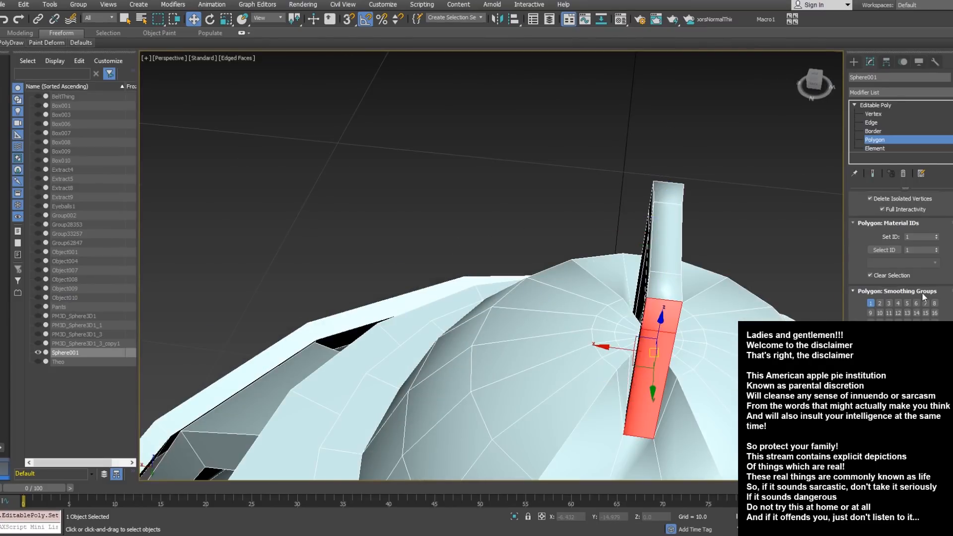
click(892, 305)
click(873, 306)
Select the handle's top polygons and the underside of its crossbar and assign them to smoothing group 4 only
alt+middle_drag(684, 322, 730, 334)
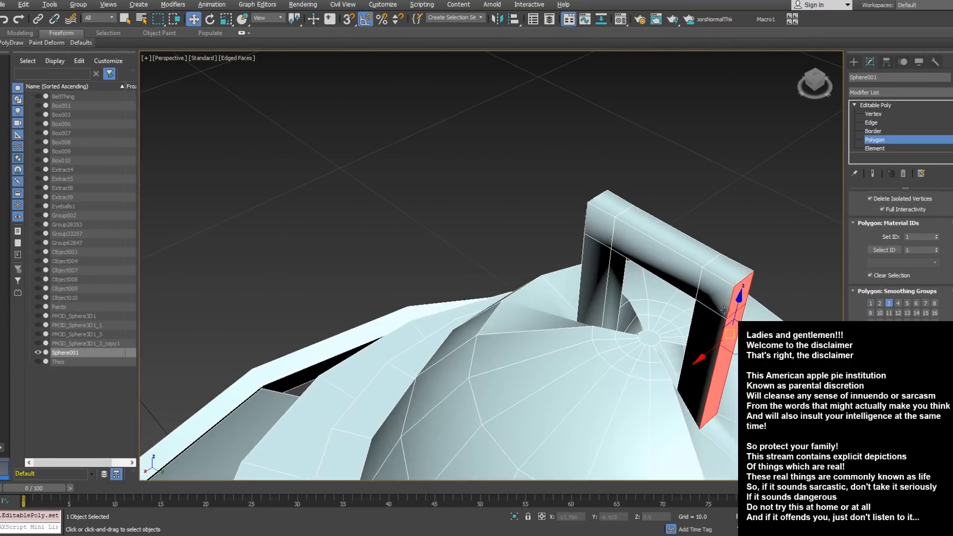
click(713, 349)
ctrl+click(714, 304)
alt+middle_drag(726, 301, 702, 318)
click(731, 285)
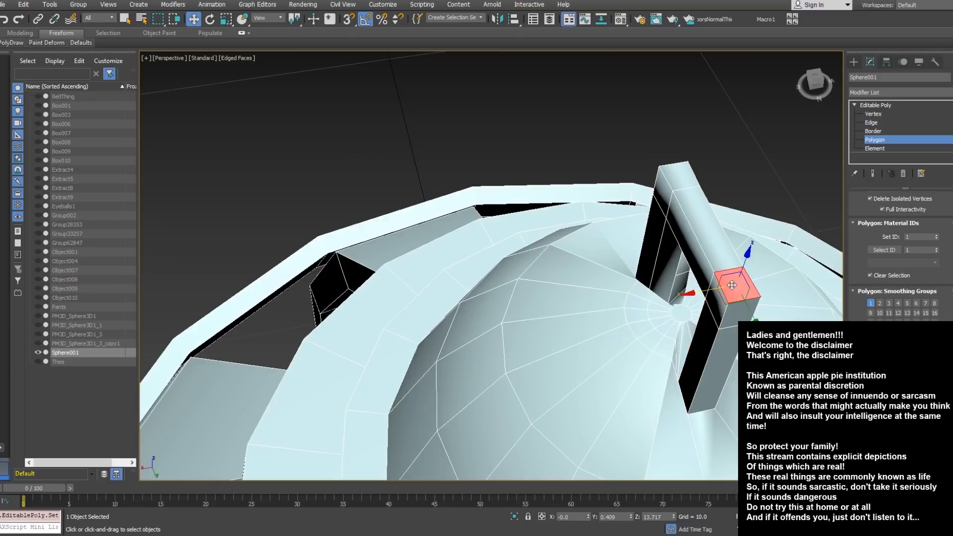
ctrl+click(713, 244)
ctrl+click(680, 185)
alt+middle_drag(717, 243, 735, 161)
ctrl+click(729, 258)
alt+middle_drag(729, 258, 717, 325)
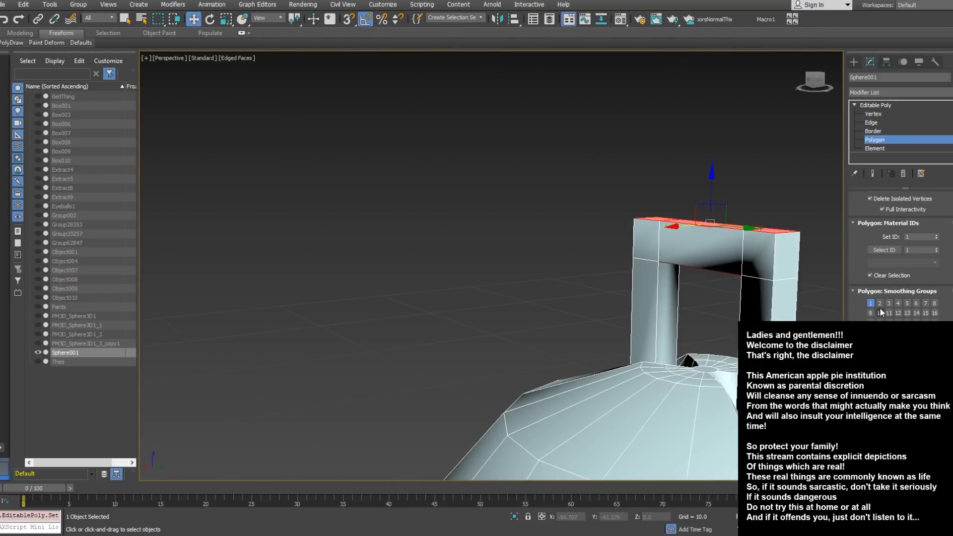
alt+middle_drag(755, 297, 725, 292)
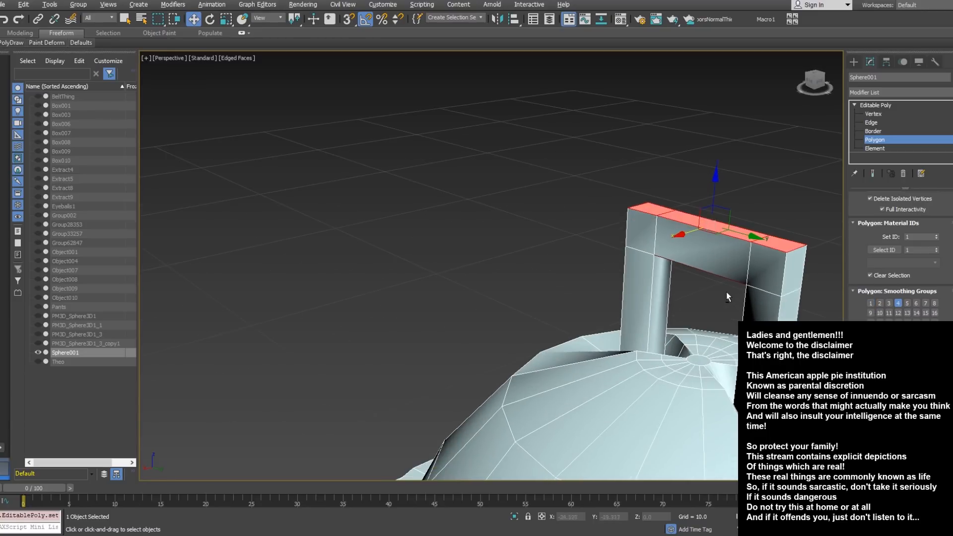
Select the inner polygons of the handle's legs and assign them to smoothing group 3 only
click(667, 297)
alt+middle_drag(666, 296, 794, 306)
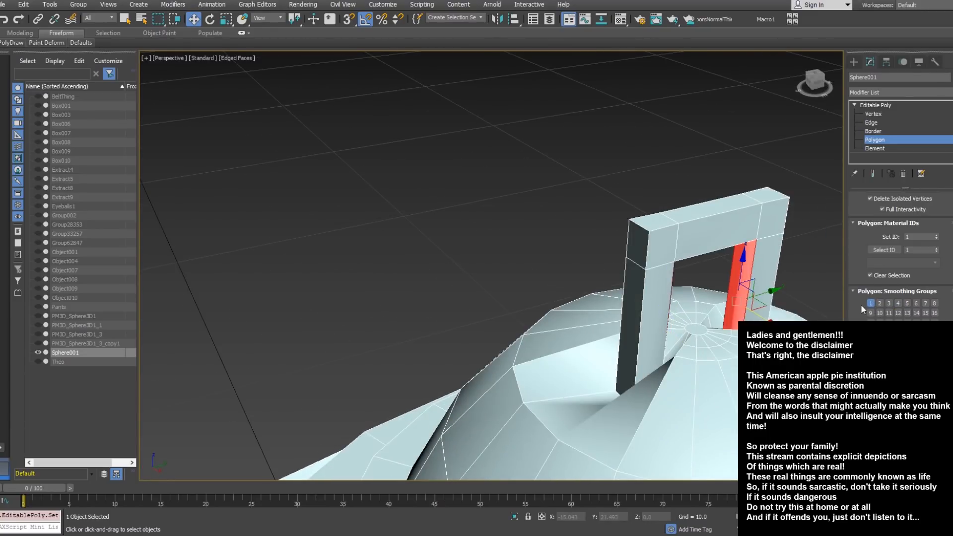
click(888, 304)
alt+middle_drag(626, 258, 575, 266)
alt+middle_drag(538, 281, 547, 285)
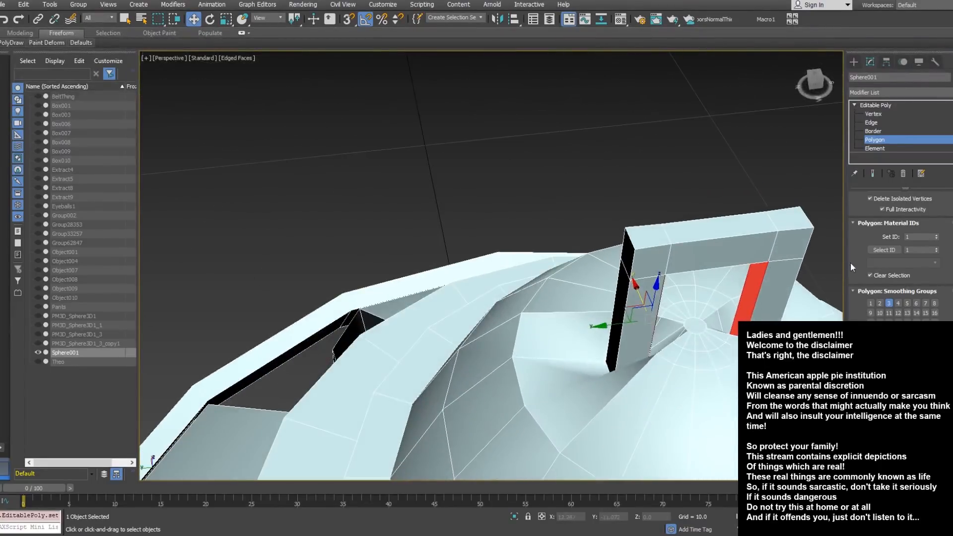
Check the smoothing group assignments of the handle's broad front and side polygons one by one
click(730, 228)
click(726, 247)
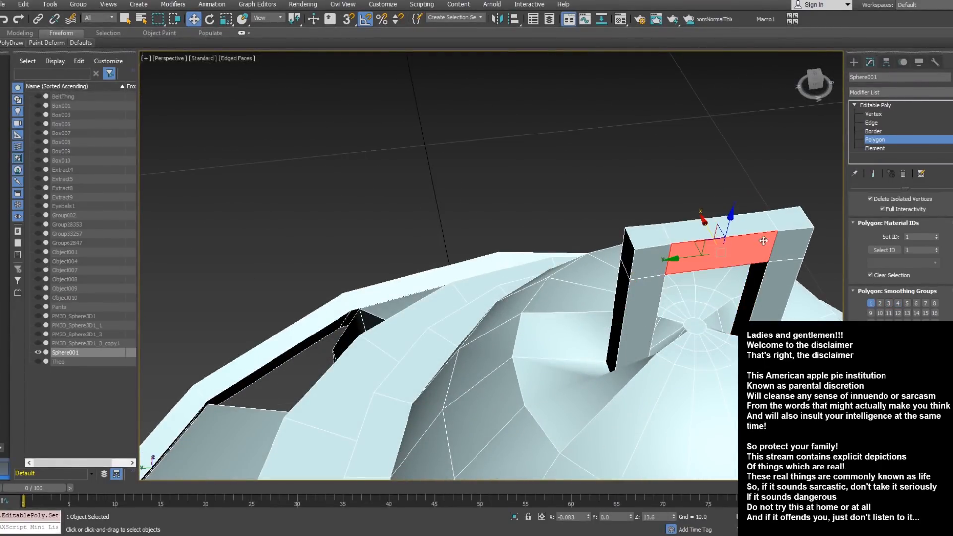
click(784, 243)
click(663, 255)
click(652, 298)
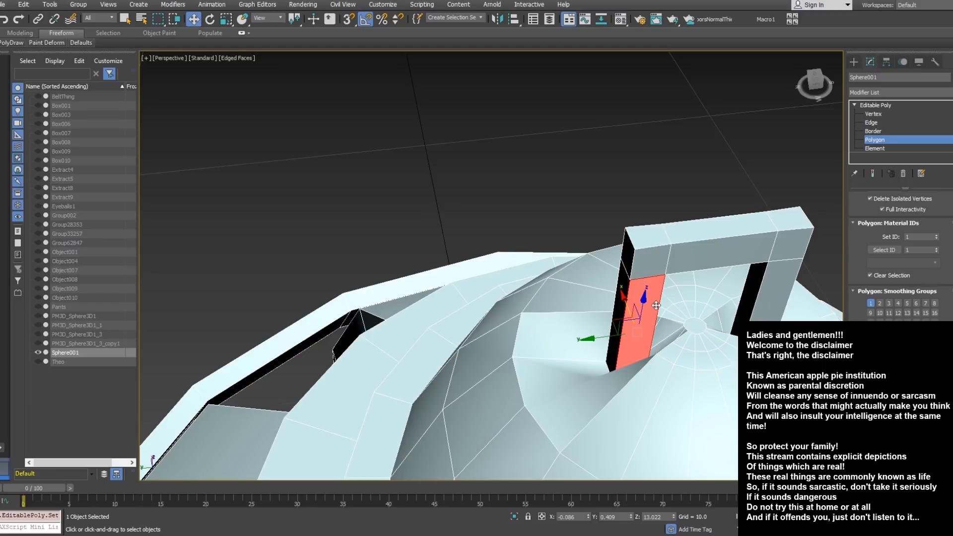
alt+middle_drag(651, 302, 772, 285)
click(628, 307)
alt+middle_drag(627, 307, 662, 291)
scroll(661, 291, down, 4)
middle_drag(730, 364, 757, 221)
Return to object level and clone the whole lantern beside the original as a single reference
click(868, 144)
scroll(650, 191, down, 8)
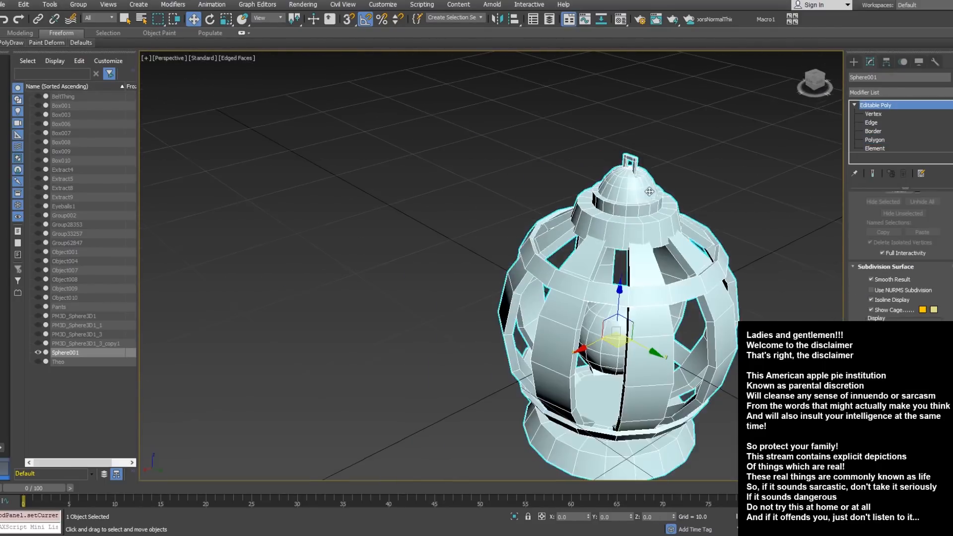
alt+middle_drag(645, 248, 651, 318)
middle_drag(651, 317, 633, 270)
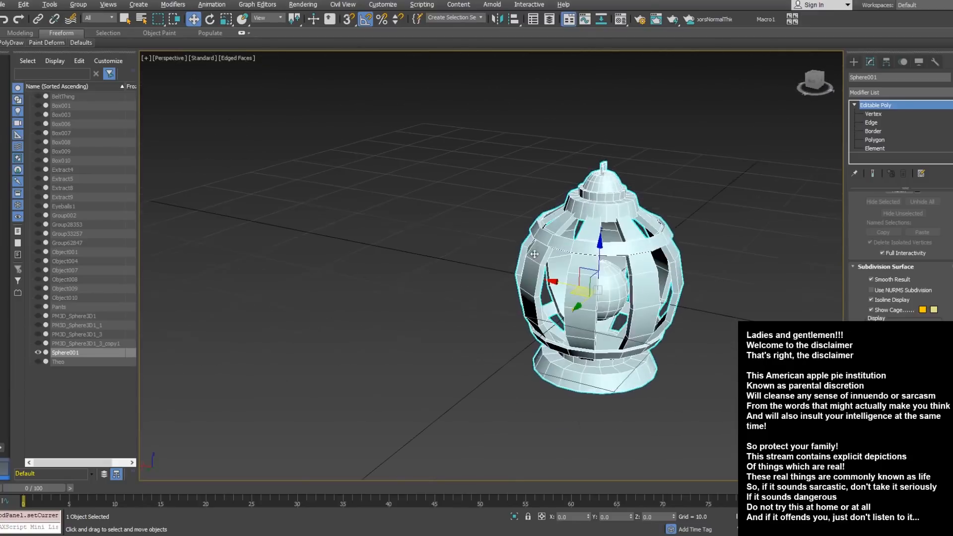
scroll(632, 270, up, 2)
shift+drag(506, 273, 311, 242)
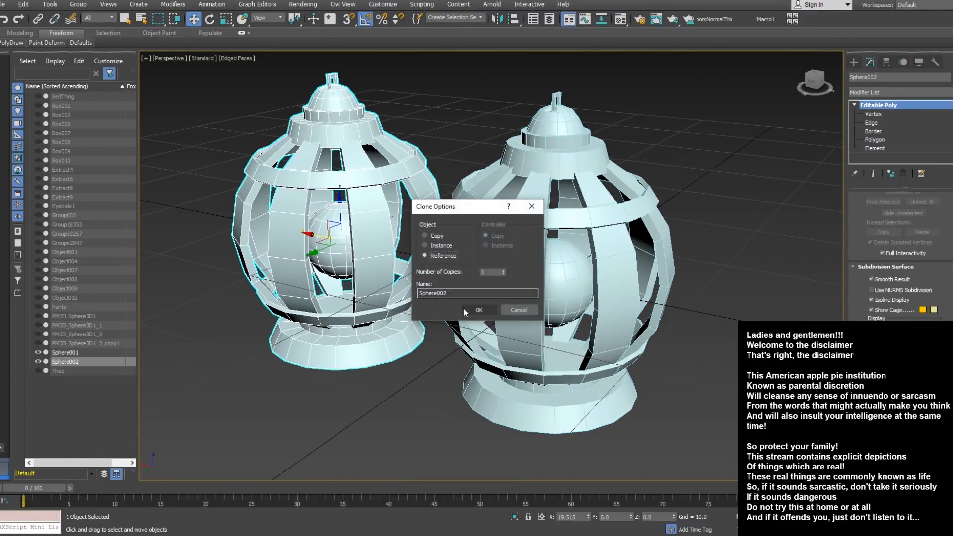
click(479, 310)
Apply TurboSmooth to the lantern copy, separated by smoothing groups, with 2 iterations
click(899, 93)
scroll(899, 208, down, 15)
click(881, 432)
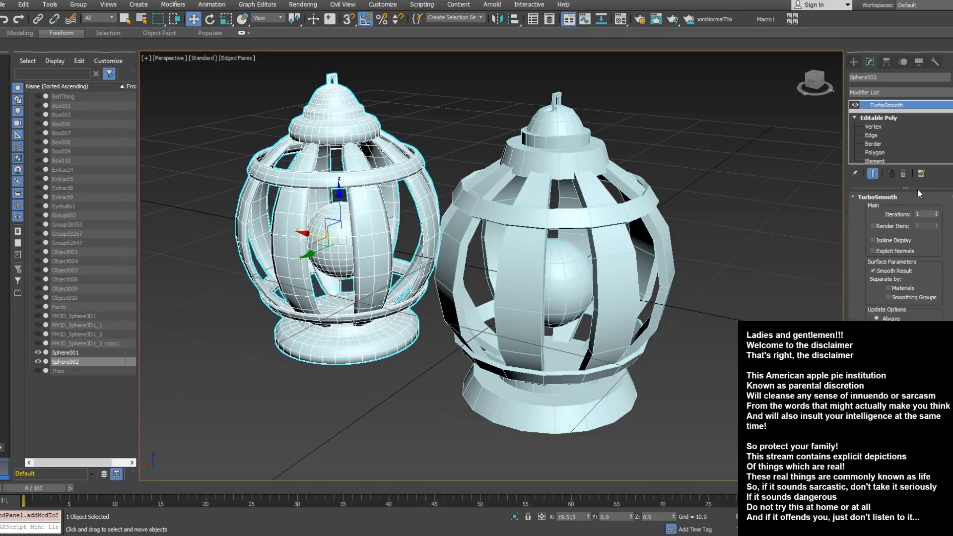
click(903, 298)
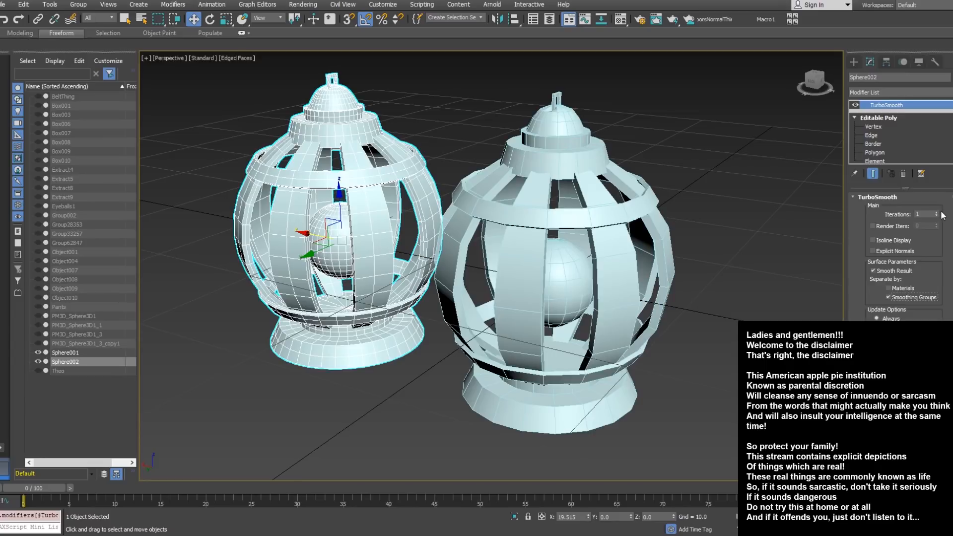
click(936, 213)
Stack a second TurboSmooth modifier on the lantern copy and deselect it
click(899, 93)
click(899, 93)
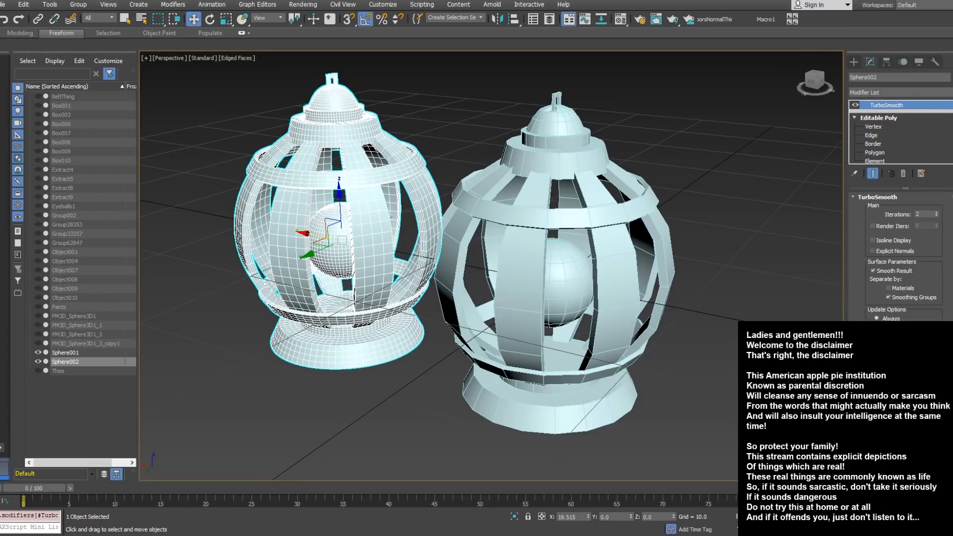
click(899, 93)
scroll(899, 208, down, 15)
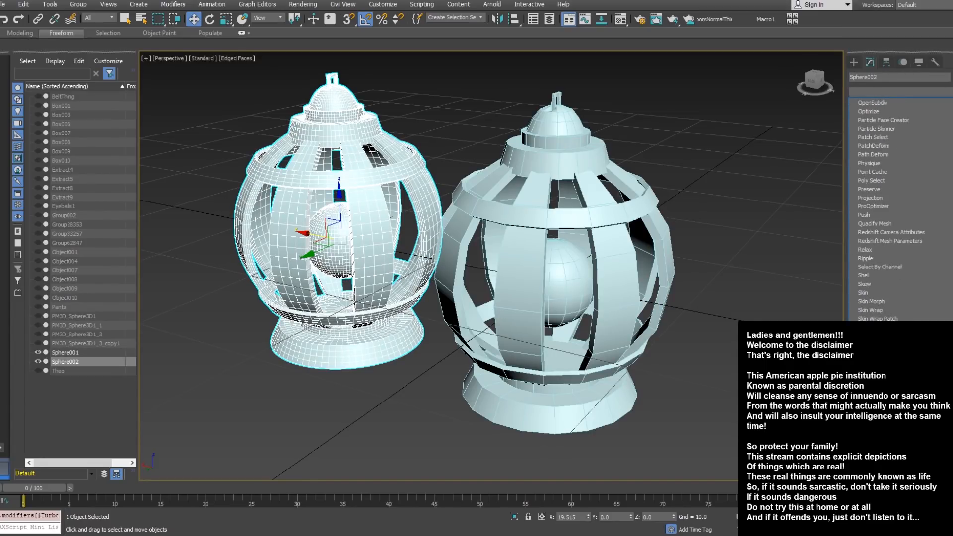
click(881, 430)
click(735, 359)
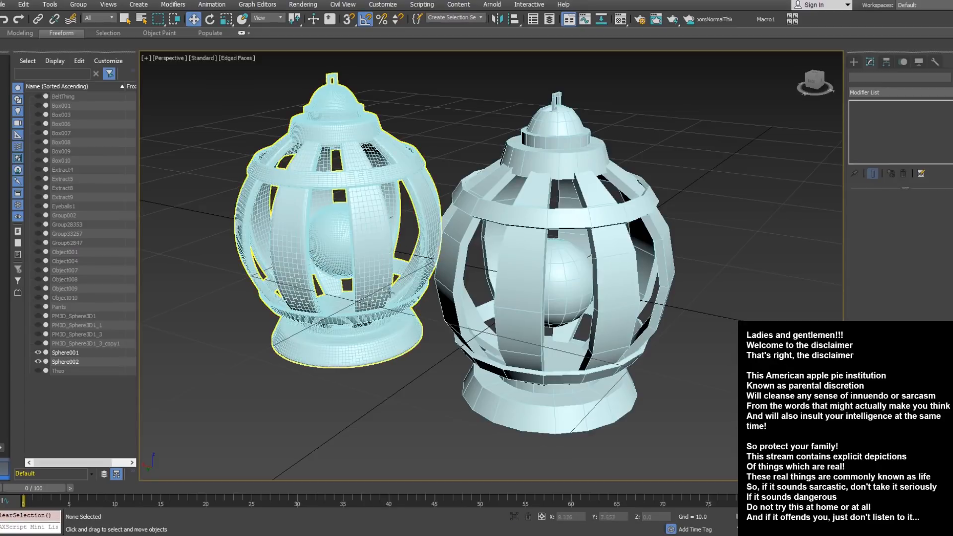
Hide the edged faces and compare the smoothed copy with the original lantern from several angles, including the handle and dome
alt+middle_drag(464, 317, 446, 267)
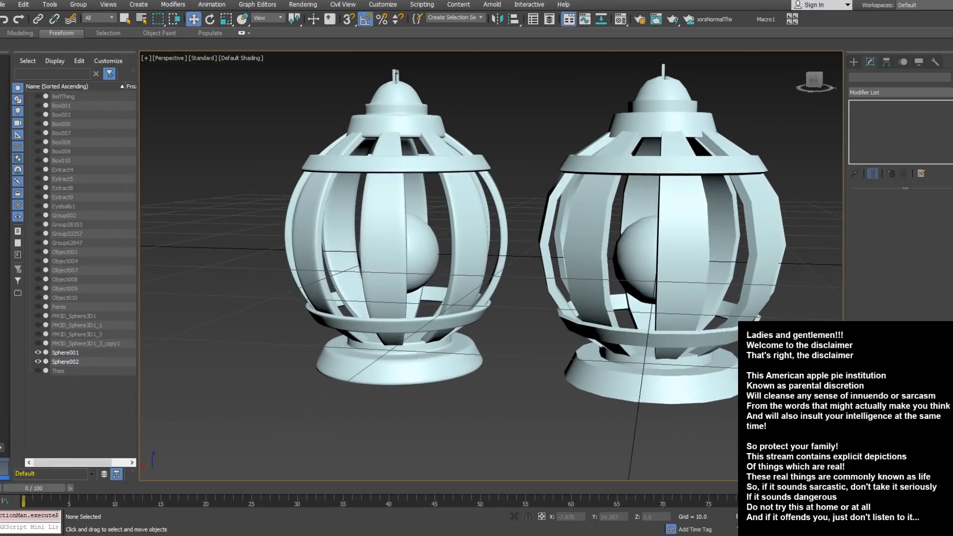
mouse_move(491, 223)
alt+middle_down()
mouse_move(502, 251)
mouse_move(499, 240)
alt+middle_up()
scroll(467, 202, down, 3)
alt+middle_drag(467, 201, 496, 204)
scroll(488, 186, up, 6)
scroll(407, 219, down, 2)
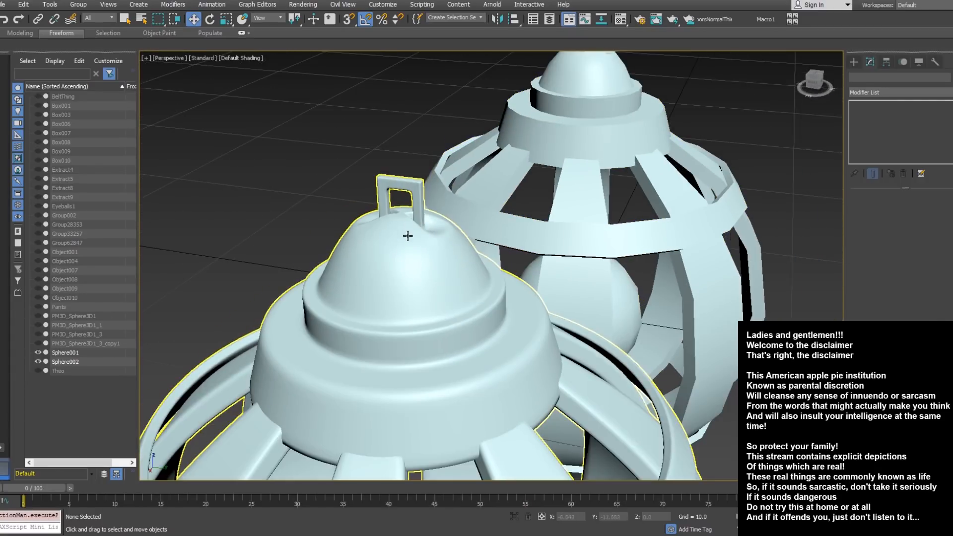
click(407, 220)
alt+middle_drag(407, 220, 540, 247)
middle_drag(479, 308, 573, 202)
scroll(455, 215, down, 4)
scroll(494, 195, down, 4)
alt+middle_drag(494, 195, 377, 207)
middle_drag(441, 187, 468, 238)
scroll(448, 234, up, 4)
click(709, 192)
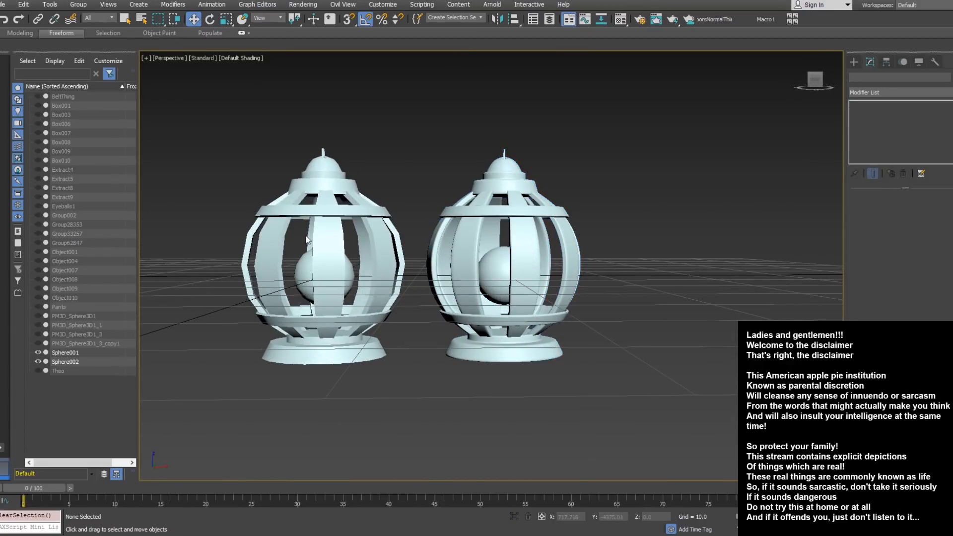
Raise the inner sphere element of the low-poly lantern Sphere001 by about 1.28 units so it sits mid-height in the cage
click(323, 225)
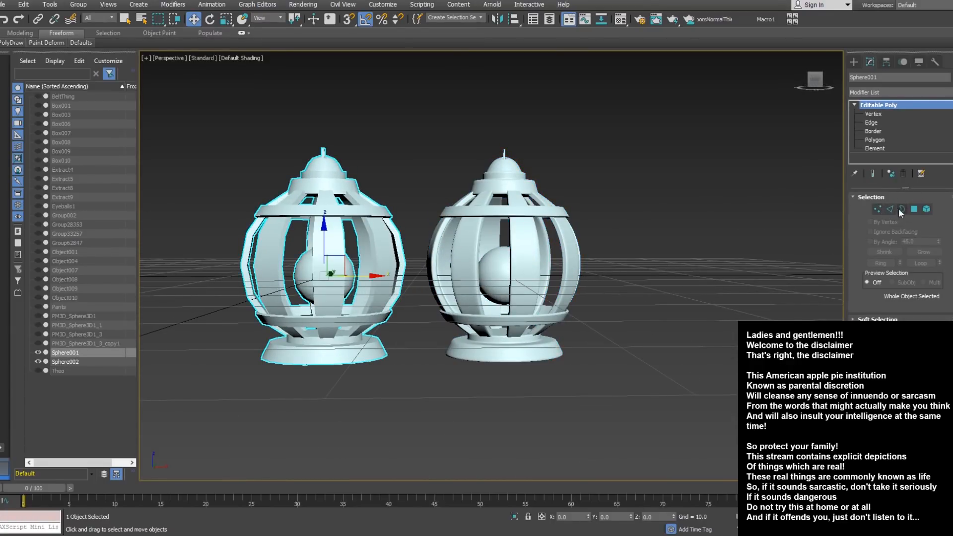
click(926, 209)
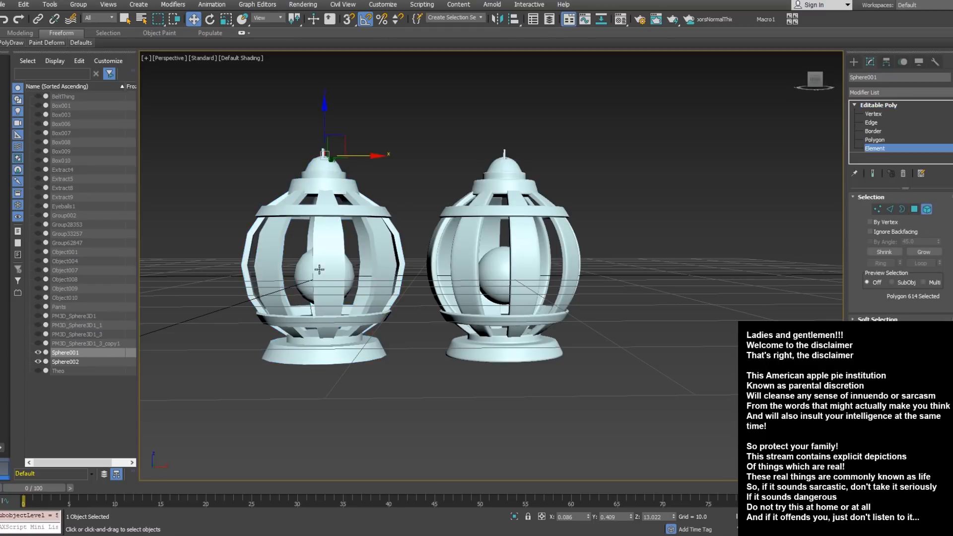
click(321, 269)
alt+middle_drag(322, 268, 338, 281)
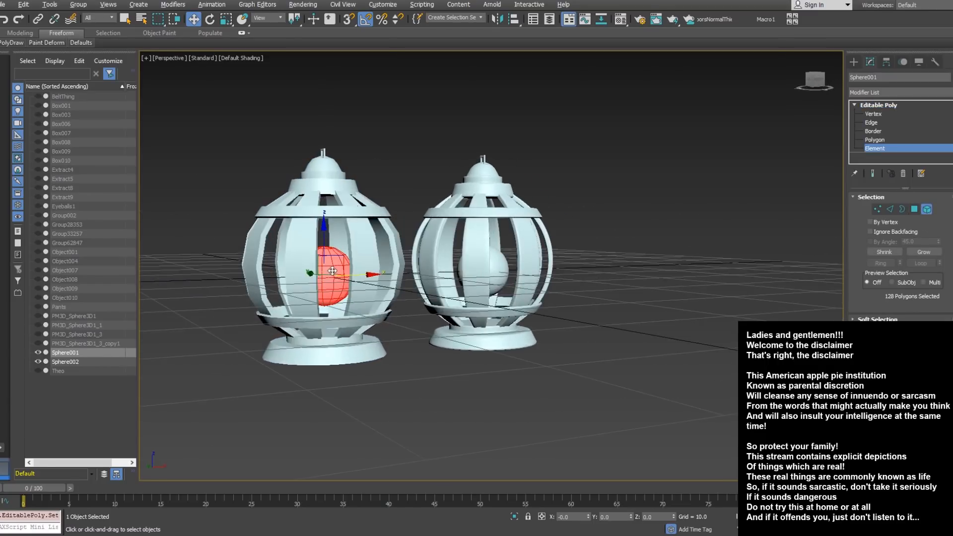
key(F4)
scroll(341, 284, up, 6)
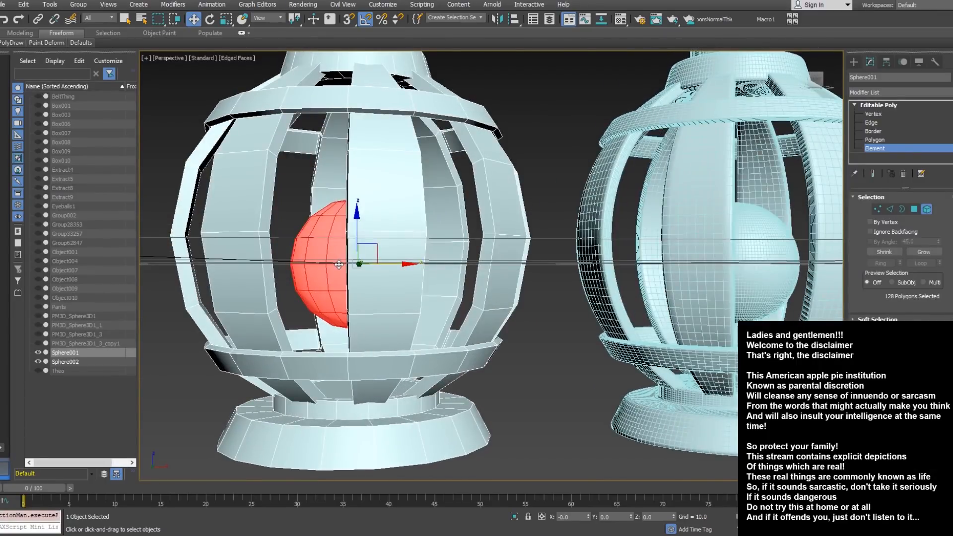
key(f)
scroll(489, 292, up, 8)
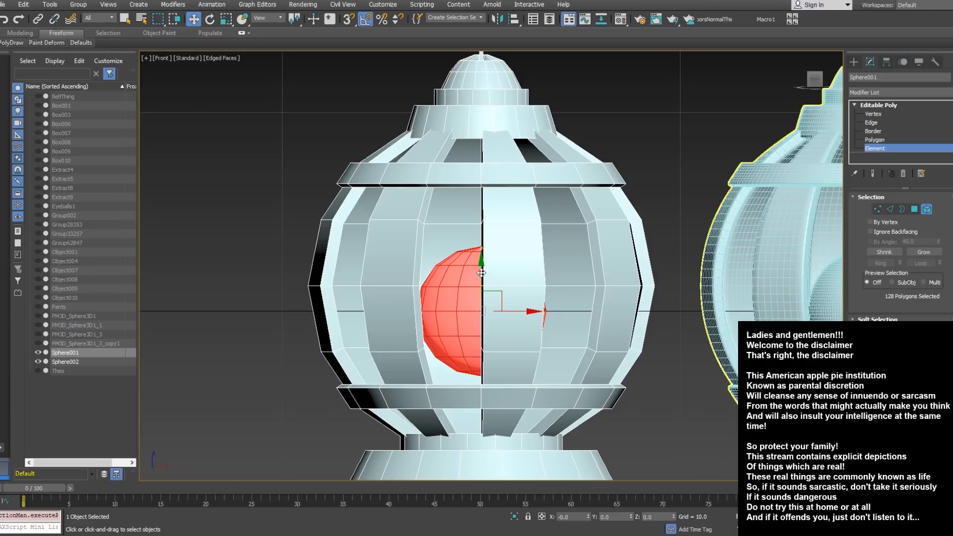
drag(482, 270, 486, 246)
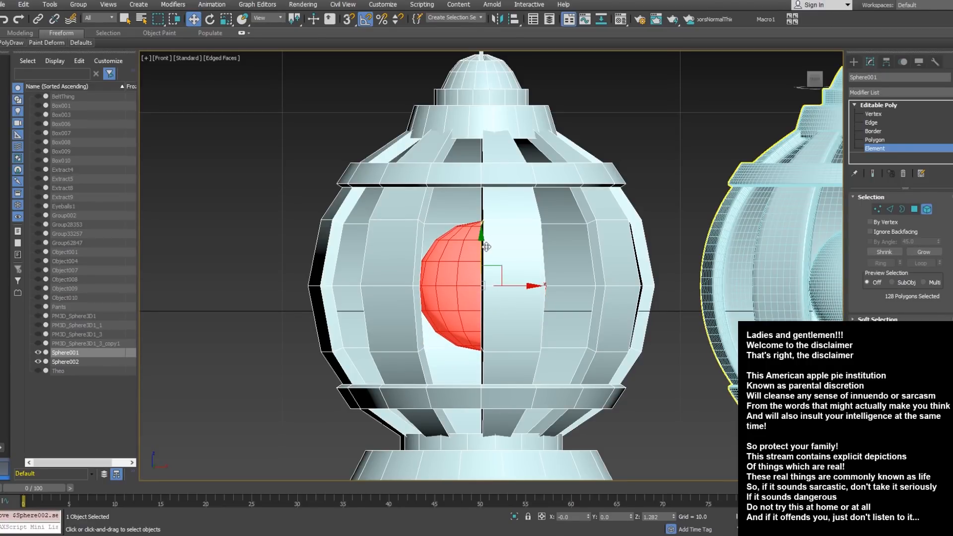
scroll(486, 247, down, 5)
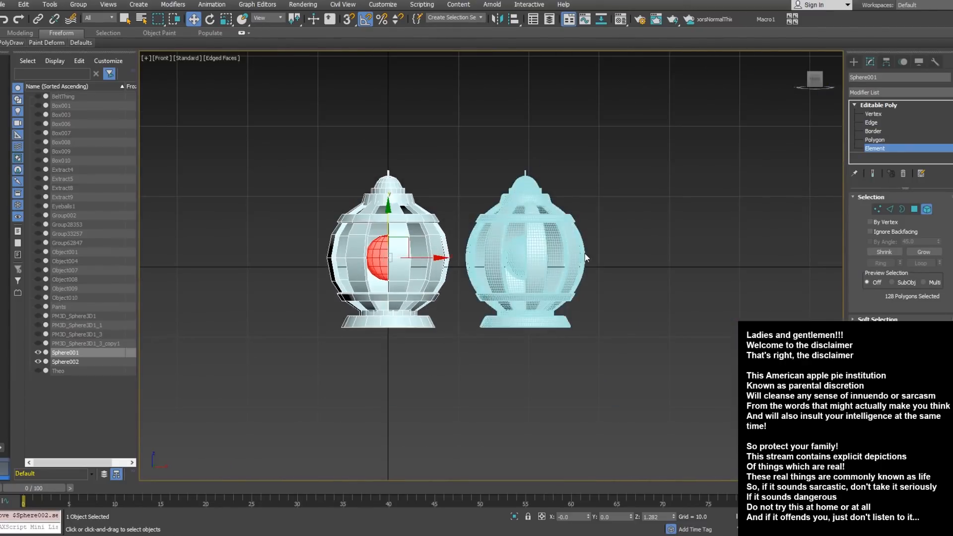
click(926, 209)
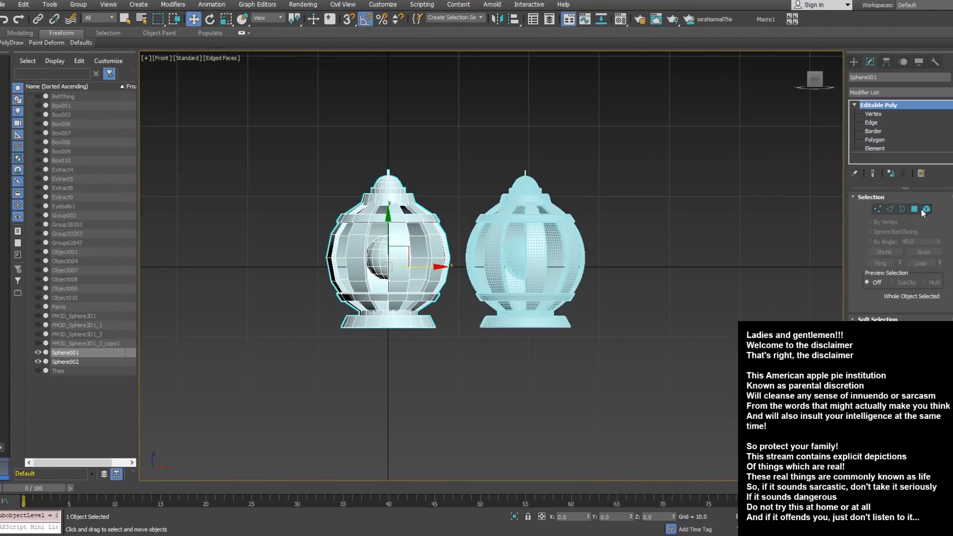
Move the smoothed lantern Sphere002 to the same position as the low-poly lantern Sphere001
middle_drag(636, 236, 621, 288)
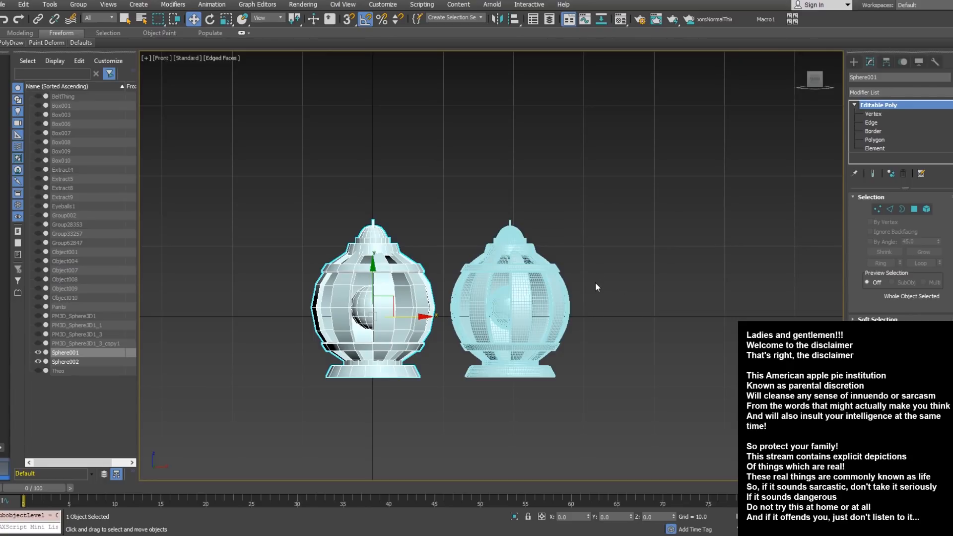
key(p)
alt+middle_drag(542, 297, 624, 246)
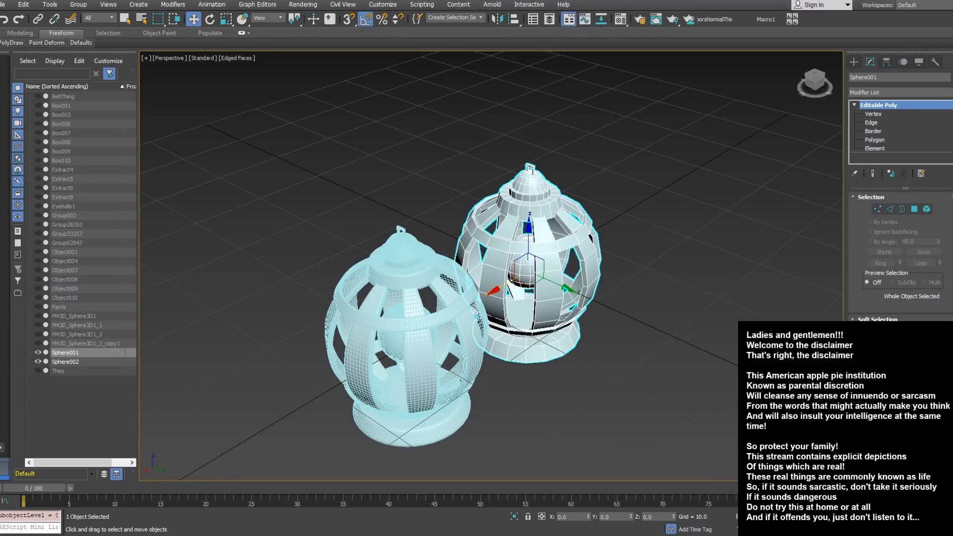
click(463, 357)
right_click(481, 365)
click(566, 376)
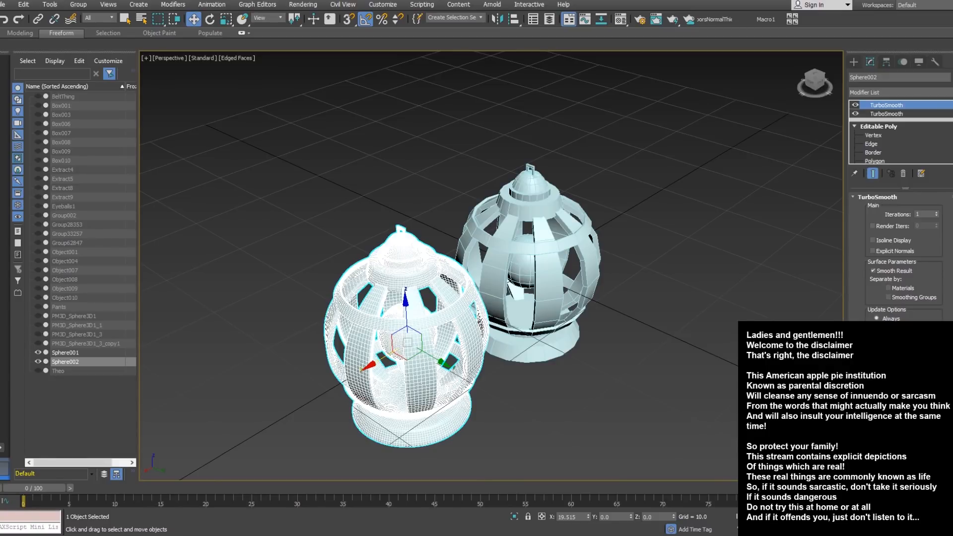
key(Return)
alt+middle_drag(448, 334, 743, 302)
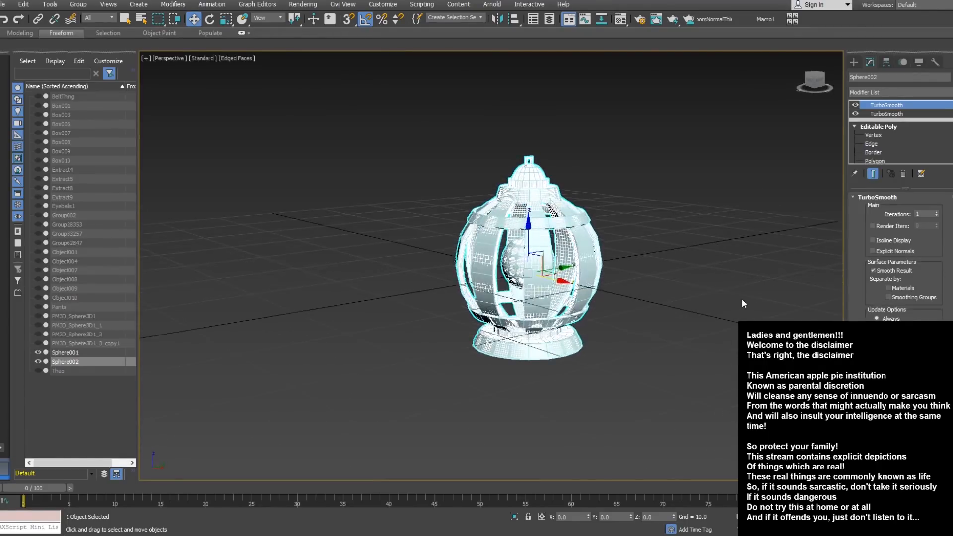
Collapse Sphere002's entire modifier stack, including both TurboSmooth modifiers, into an Editable Poly
right_click(877, 106)
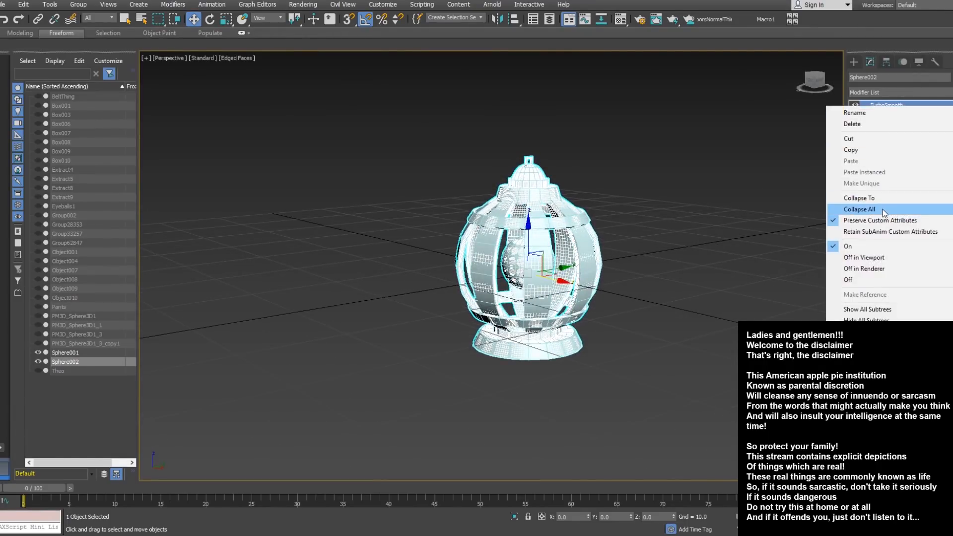
click(859, 208)
right_click(898, 133)
click(912, 211)
Hide the low-poly lantern Sphere001 and clear the selection of Sphere002
mouse_move(562, 242)
alt+middle_down()
mouse_move(579, 254)
mouse_move(486, 242)
mouse_move(574, 229)
alt+middle_up()
scroll(561, 255, up, 4)
click(38, 355)
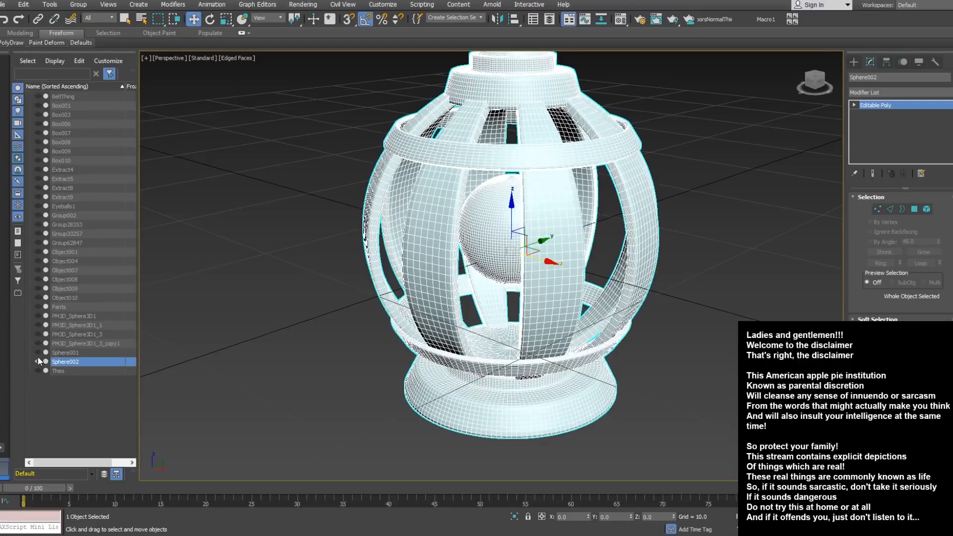
scroll(488, 316, down, 5)
alt+middle_drag(428, 314, 528, 315)
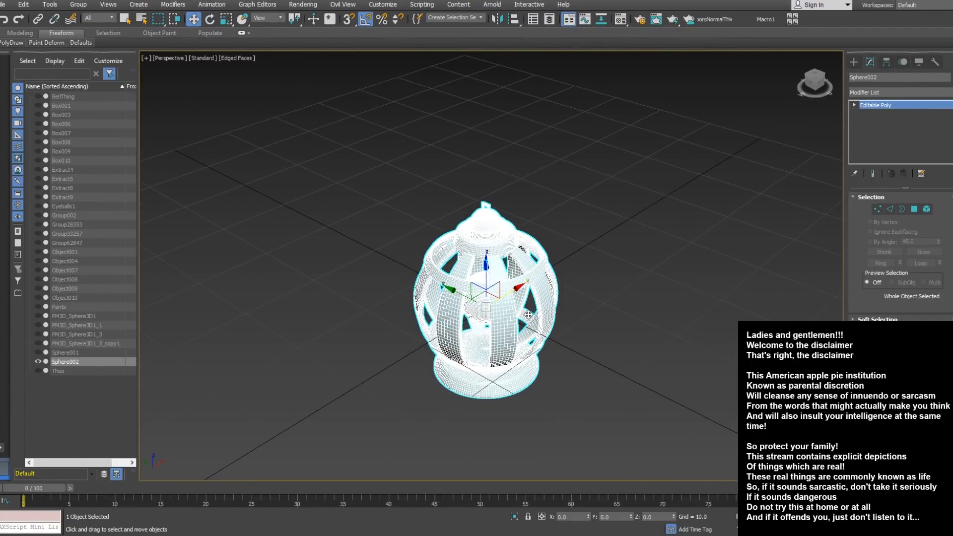
click(590, 266)
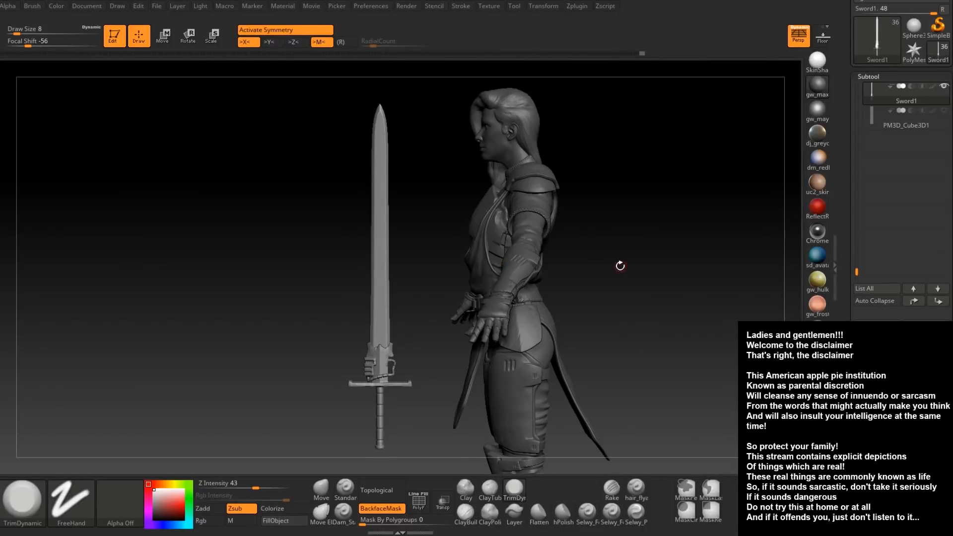
In ZBrush, set the MaskPen brush's stroke type to DragRect for masking on the sword
drag(619, 266, 626, 303)
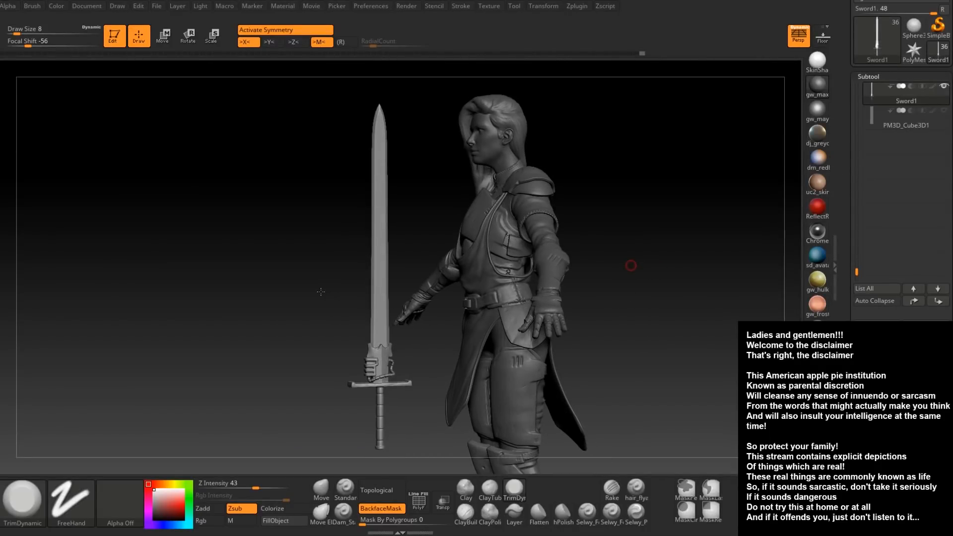
drag(323, 295, 304, 317)
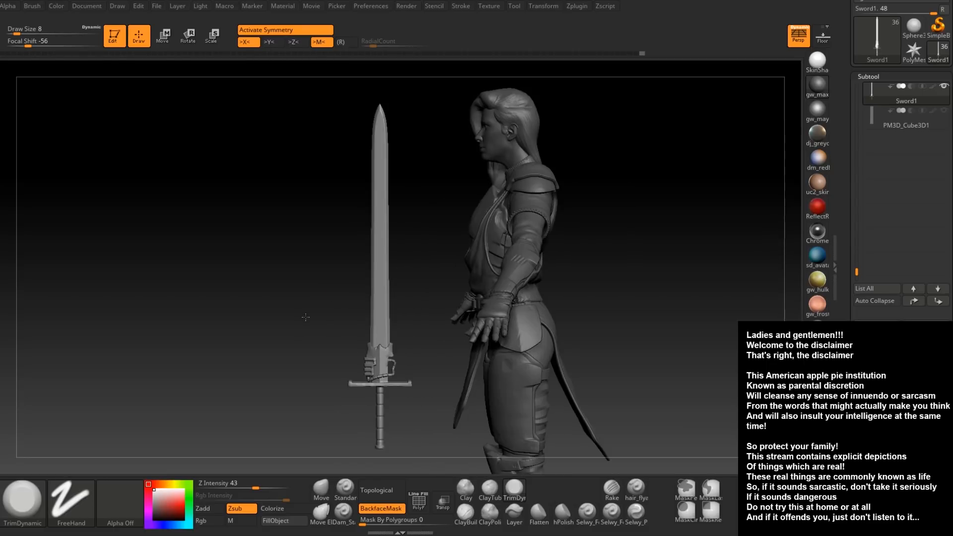
alt+right_drag(315, 300, 328, 323)
ctrl+right_drag(400, 332, 413, 373)
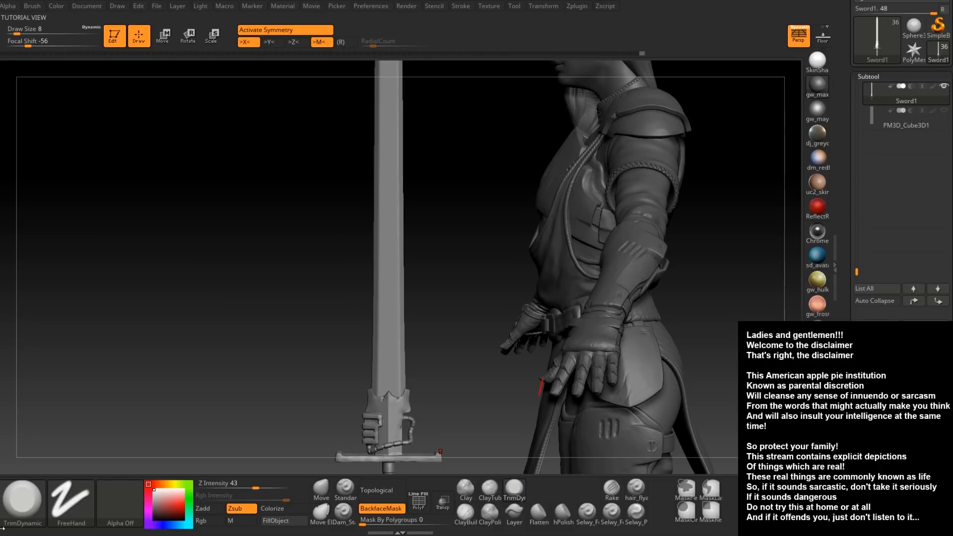
key(ctrl)
click(21, 503)
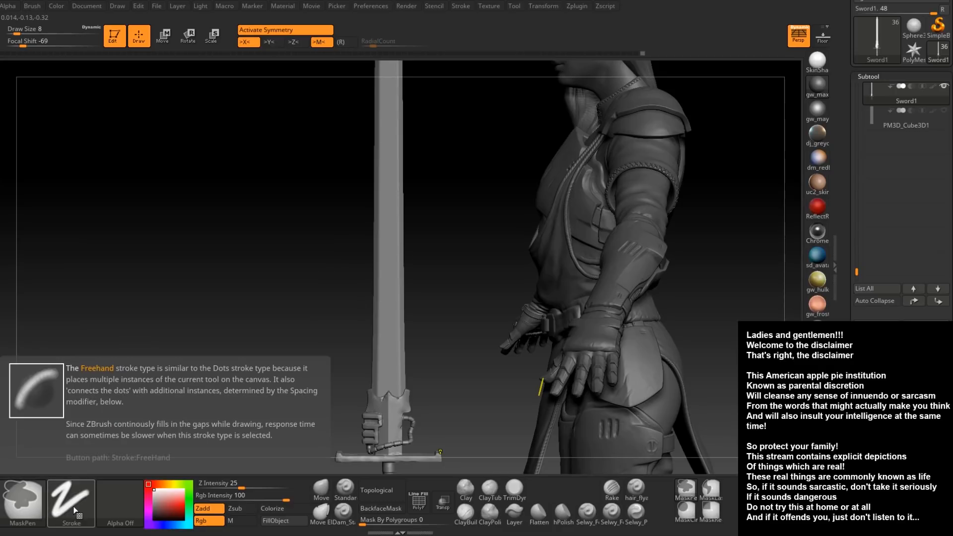
click(80, 509)
click(84, 388)
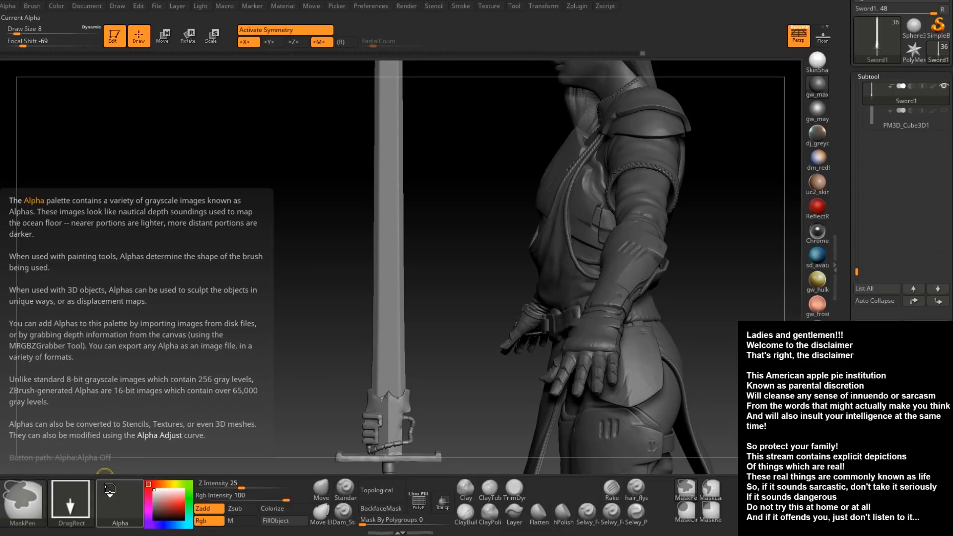
Import Sword_Font_2_1.jpg from the Theo folder as the masking brush's alpha
click(109, 487)
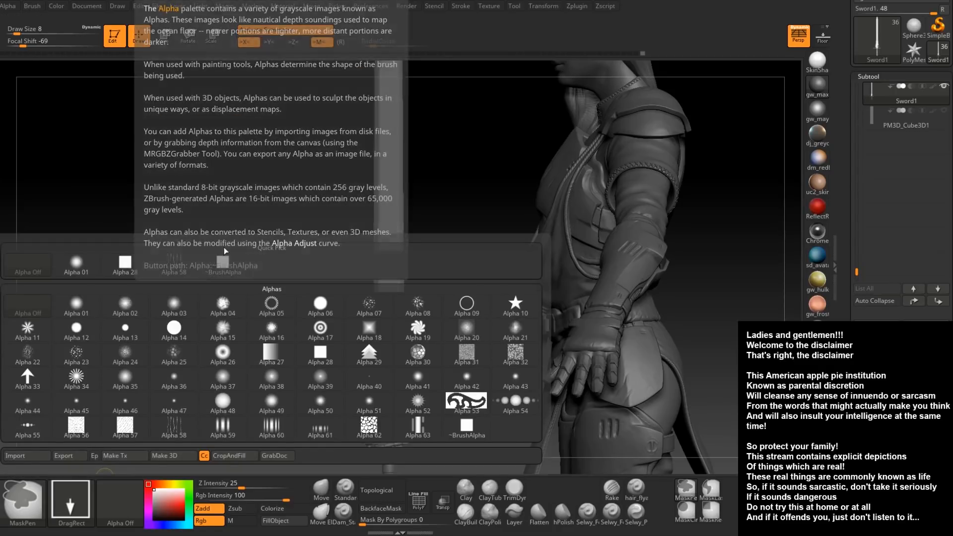
click(37, 456)
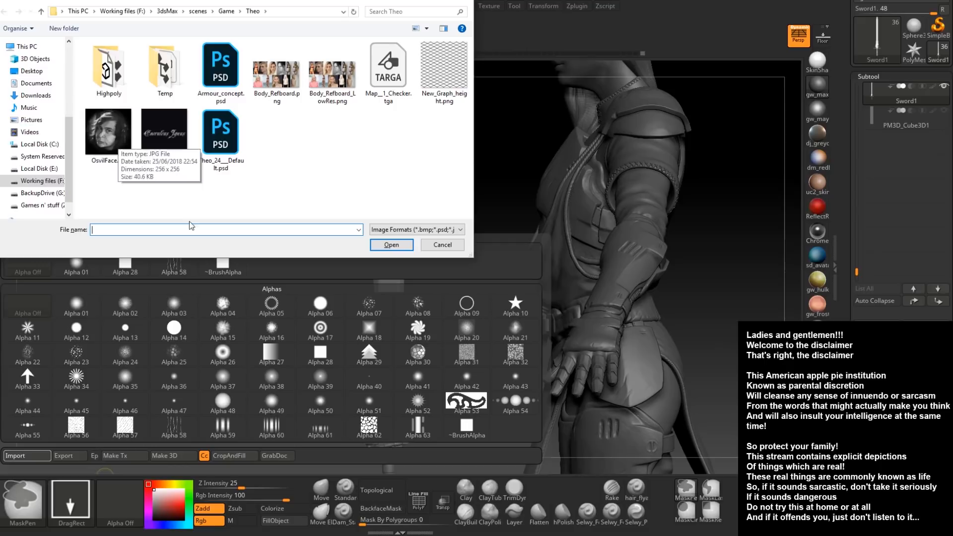
click(164, 137)
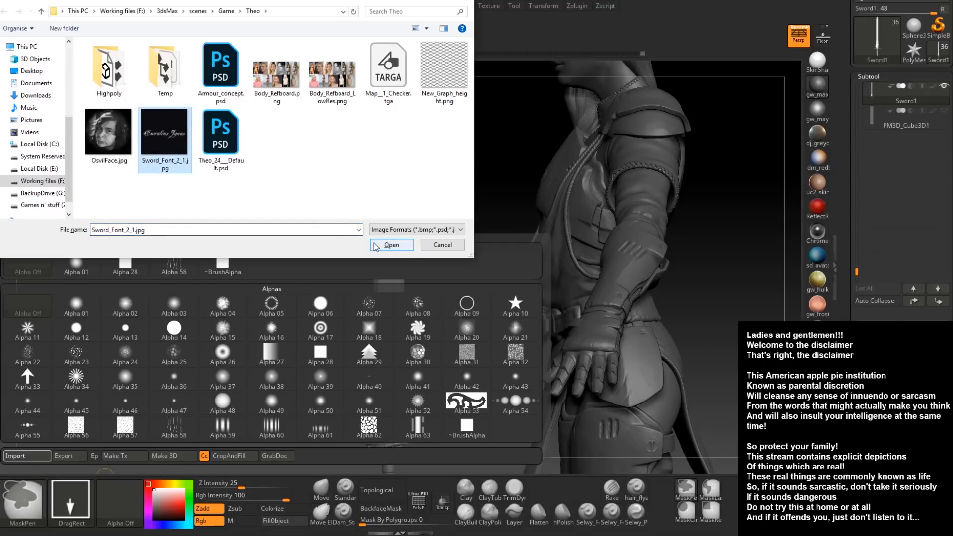
click(391, 245)
Examine the sword up close from the engraved pommel and crossguard up to the blade
alt+drag(453, 334, 433, 151)
mouse_move(410, 341)
mouse_down()
mouse_move(407, 245)
mouse_move(410, 341)
mouse_up()
mouse_move(410, 341)
right_down()
mouse_move(403, 258)
mouse_move(401, 281)
mouse_move(434, 358)
mouse_move(499, 346)
right_up()
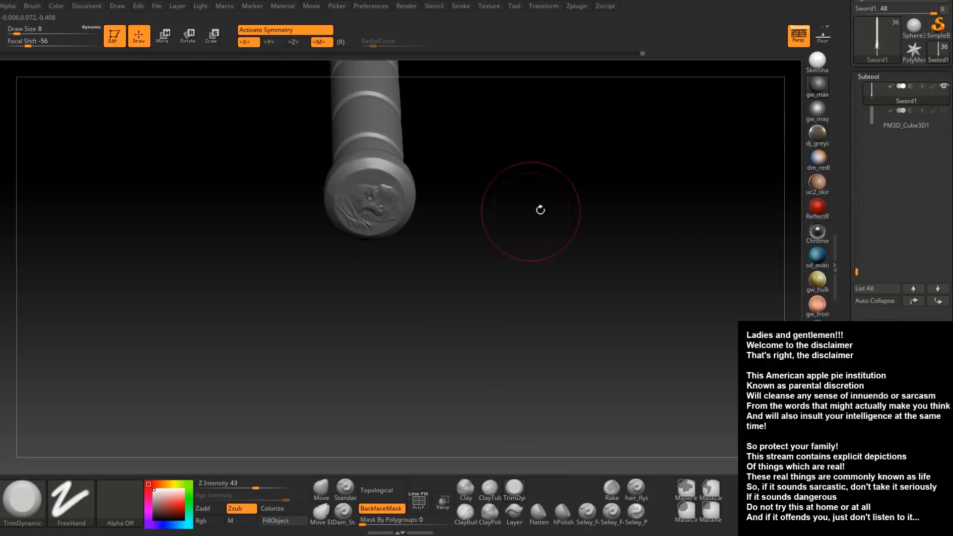
alt+right_drag(593, 171, 538, 211)
alt+right_drag(484, 174, 390, 212)
alt+right_drag(413, 179, 423, 247)
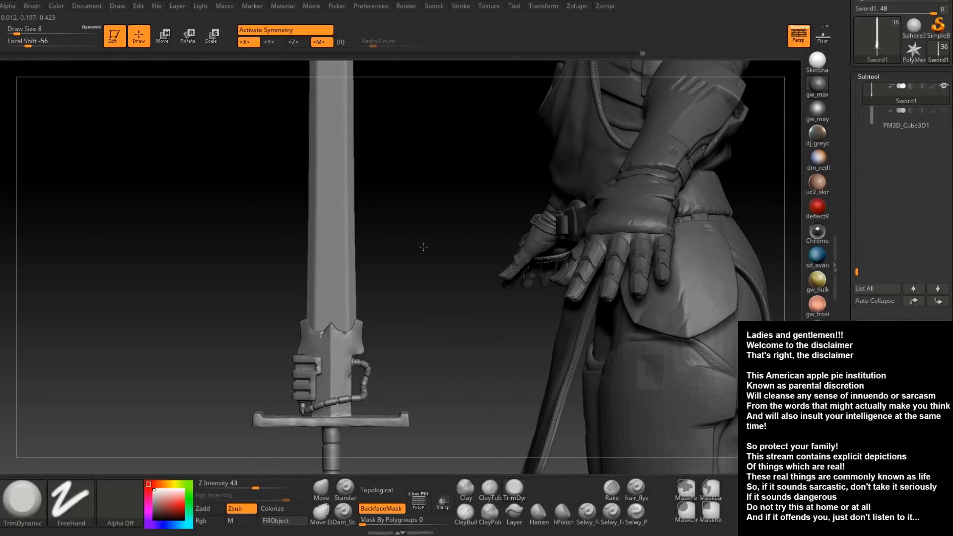
alt+right_drag(406, 207, 344, 340)
alt+right_drag(465, 158, 499, 412)
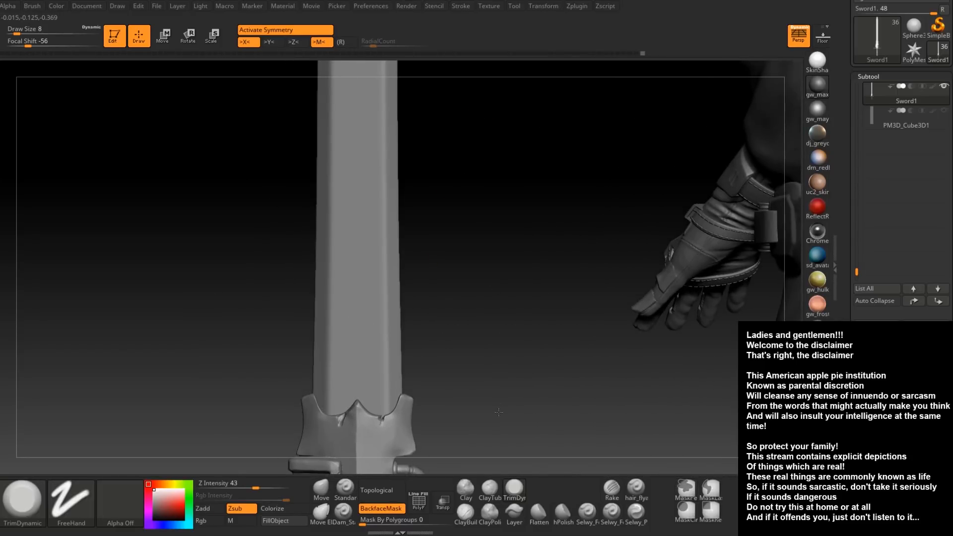
alt+right_drag(452, 249, 434, 287)
alt+right_drag(449, 351, 466, 174)
alt+right_drag(465, 263, 463, 334)
Try to stamp the imported lettering alpha as a mask across the flat of the sword's blade
ctrl+right_drag(463, 334, 456, 255)
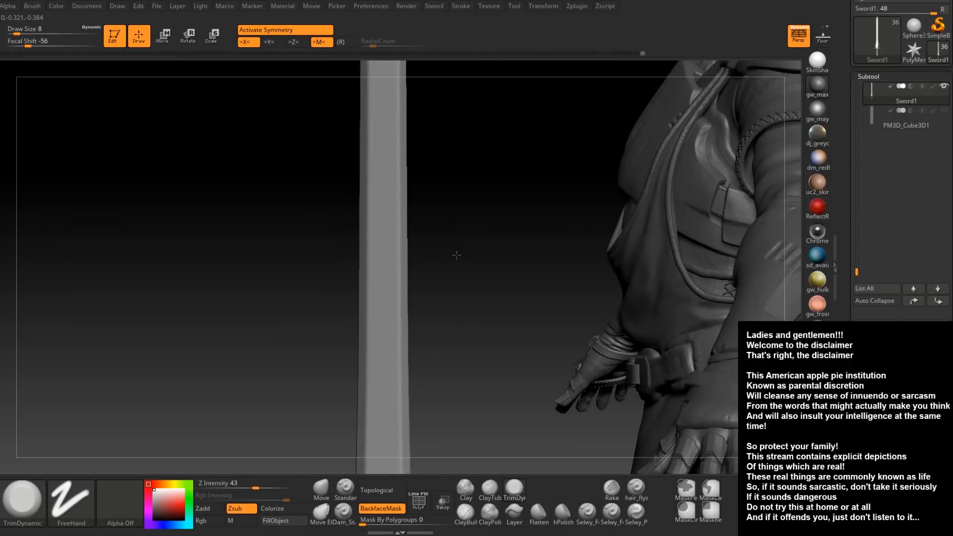
mouse_move(446, 341)
ctrl+right_down()
mouse_move(387, 244)
mouse_move(403, 248)
ctrl+right_up()
key(ctrl)
ctrl+drag(406, 263, 270, 261)
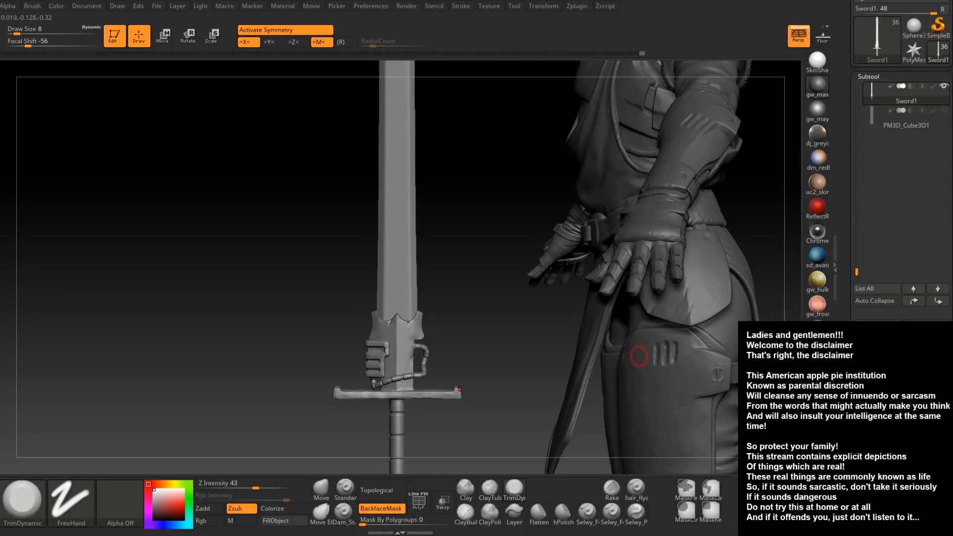
Switch to Photoshop, clear the selection in Untitled-1 and open Sword_Font_2_1.jpg
drag(952, 167, 436, 1)
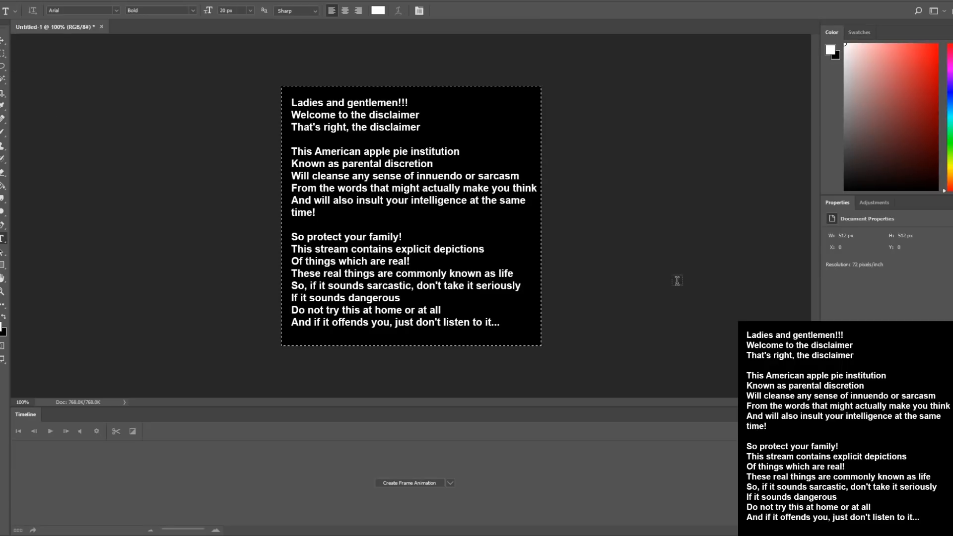
key(ctrl+d)
drag(810, 297, 298, 25)
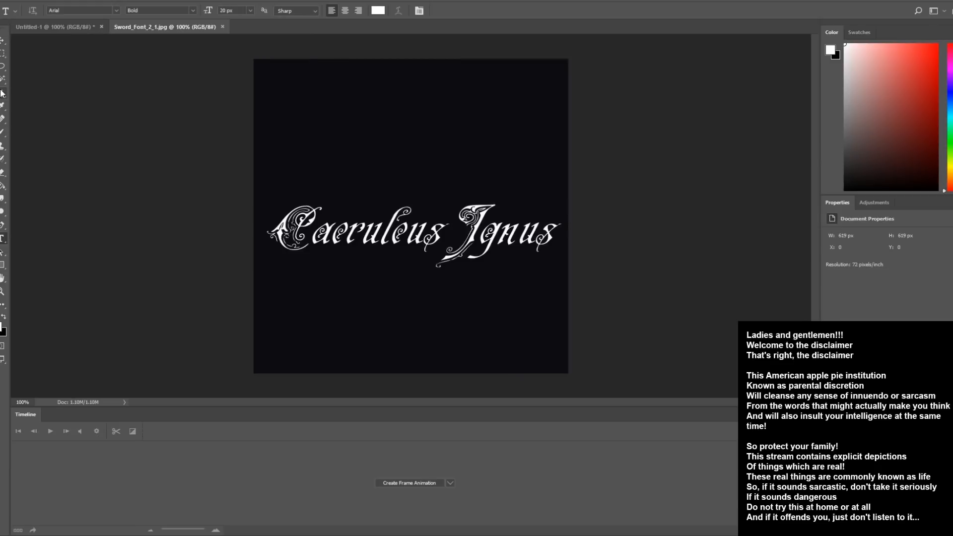
Desaturate the Sword_Font_2_1.jpg lettering image
click(75, 0)
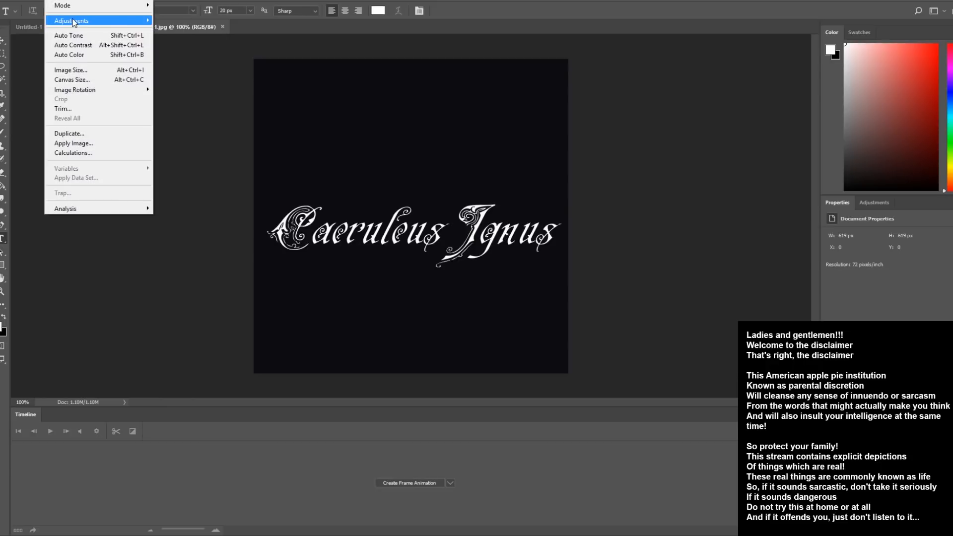
mouse_move(76, 20)
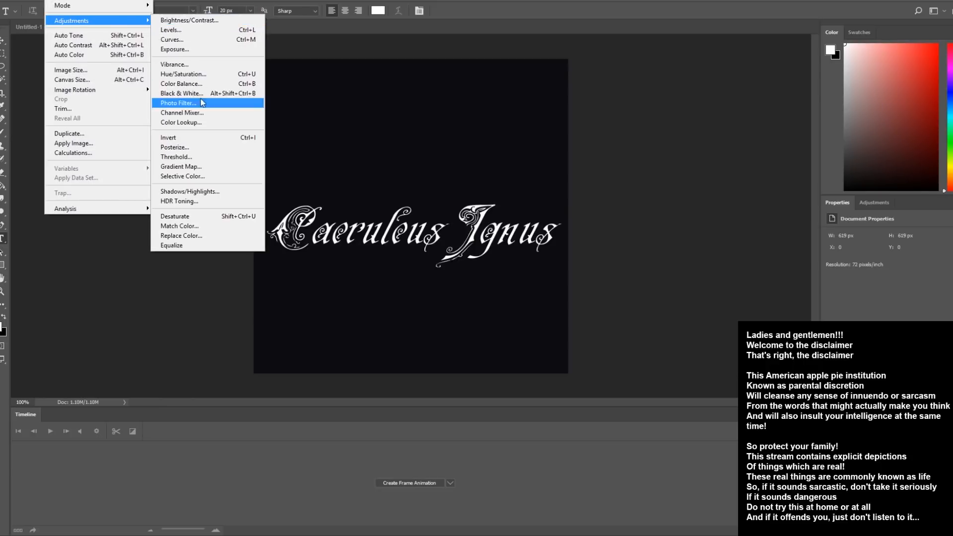
click(204, 216)
click(76, 1)
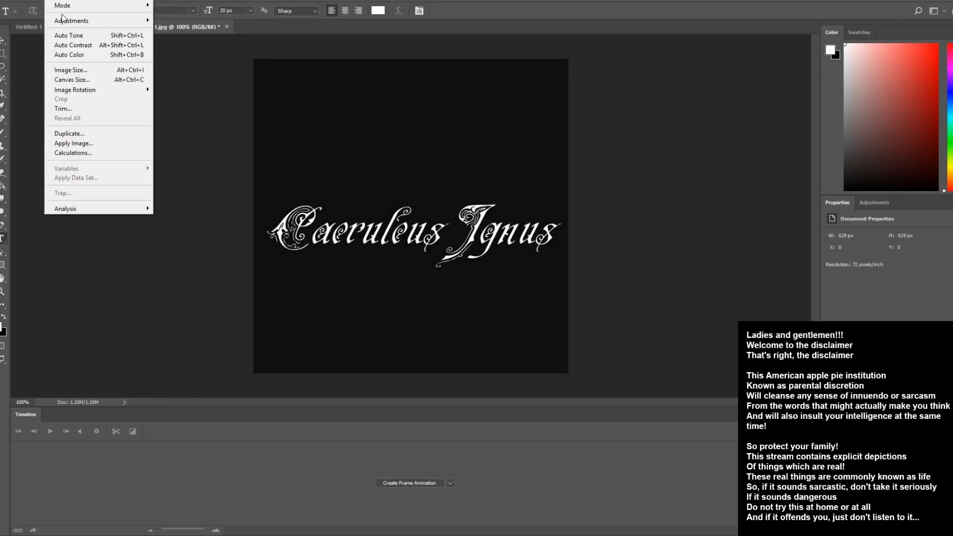
mouse_move(75, 21)
click(241, 22)
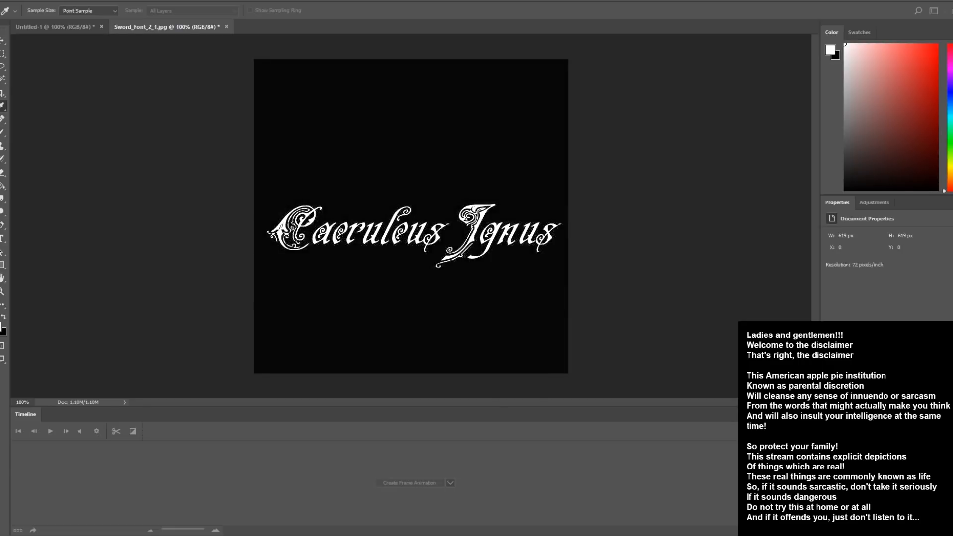
key(Escape)
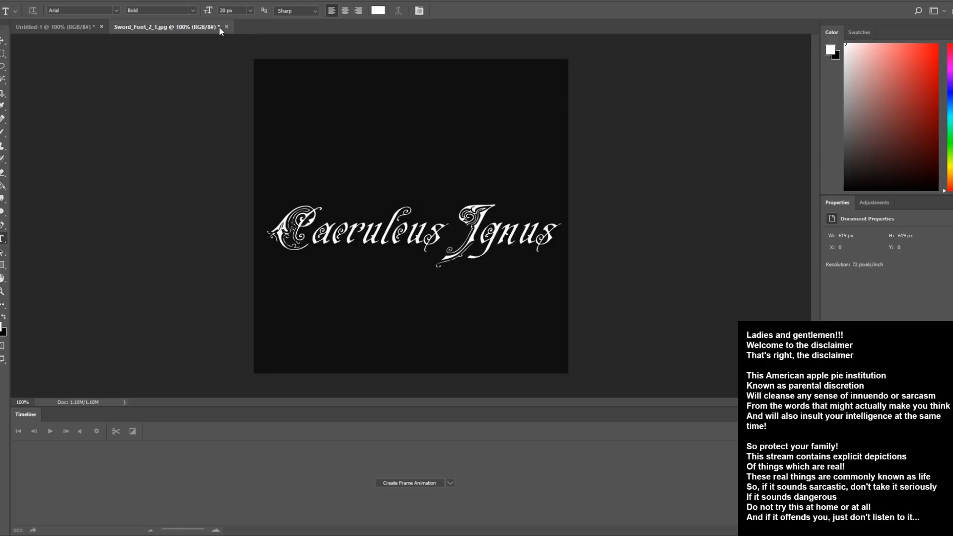
click(227, 27)
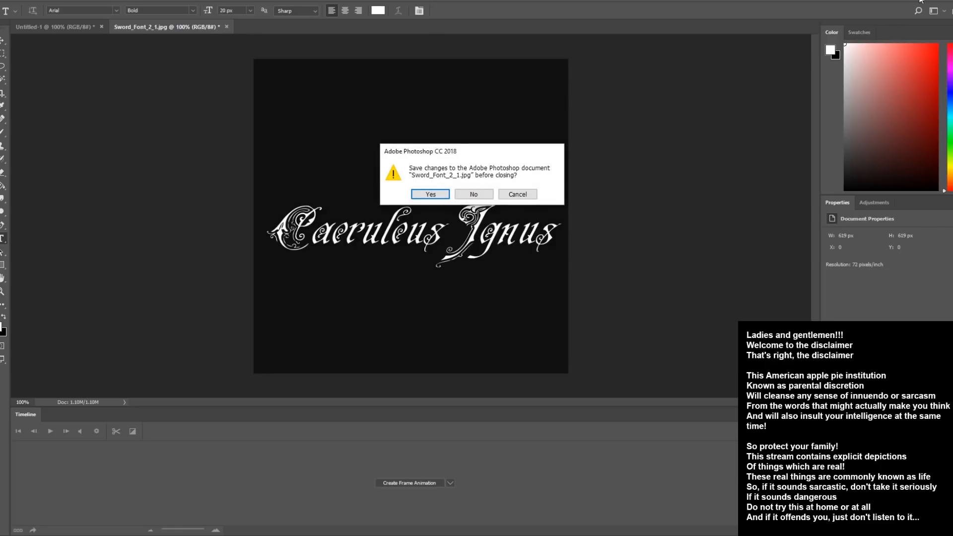
key(Escape)
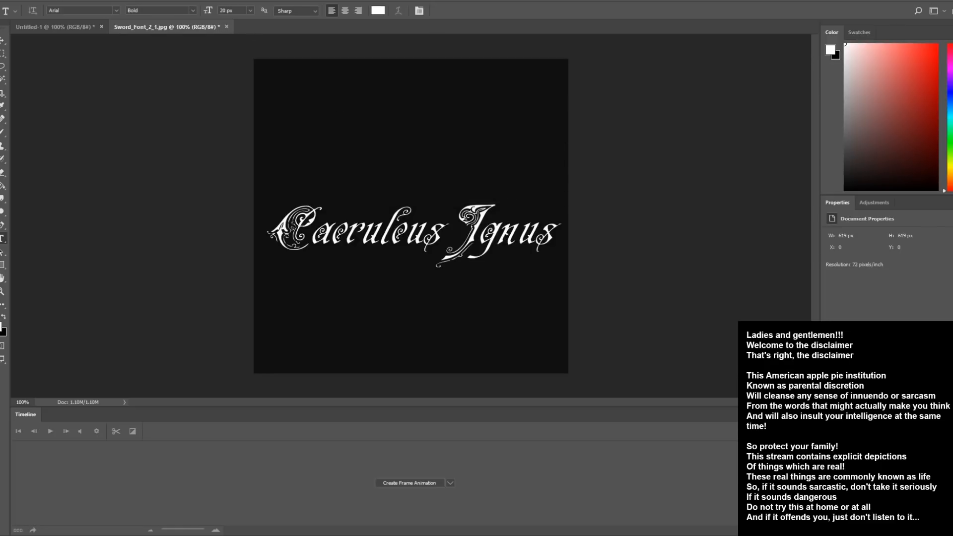
Switch to ZBrush and save the current work
key(alt+Tab)
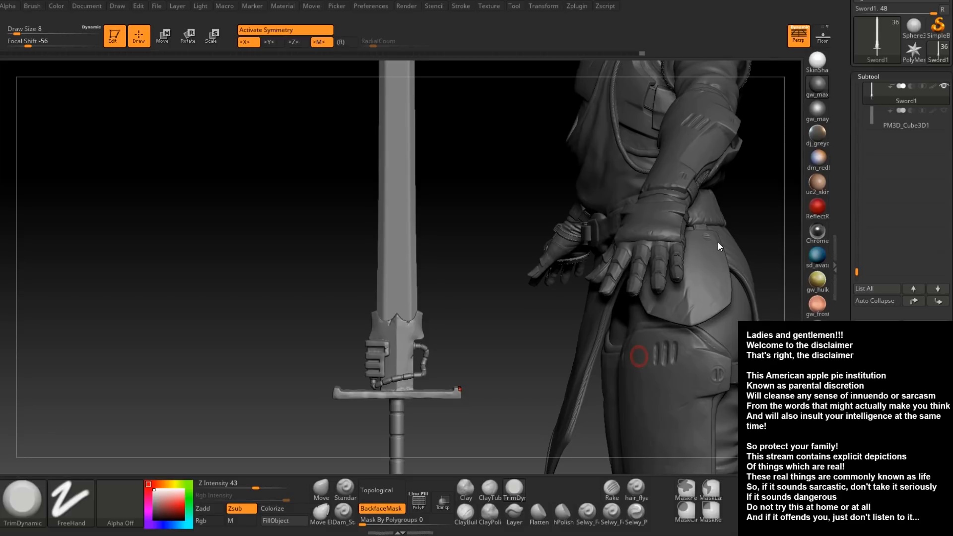
key(ctrl+s)
Examine the armoured character and her sword from the front, sides and back, including the torso and arms up close
drag(548, 345, 680, 339)
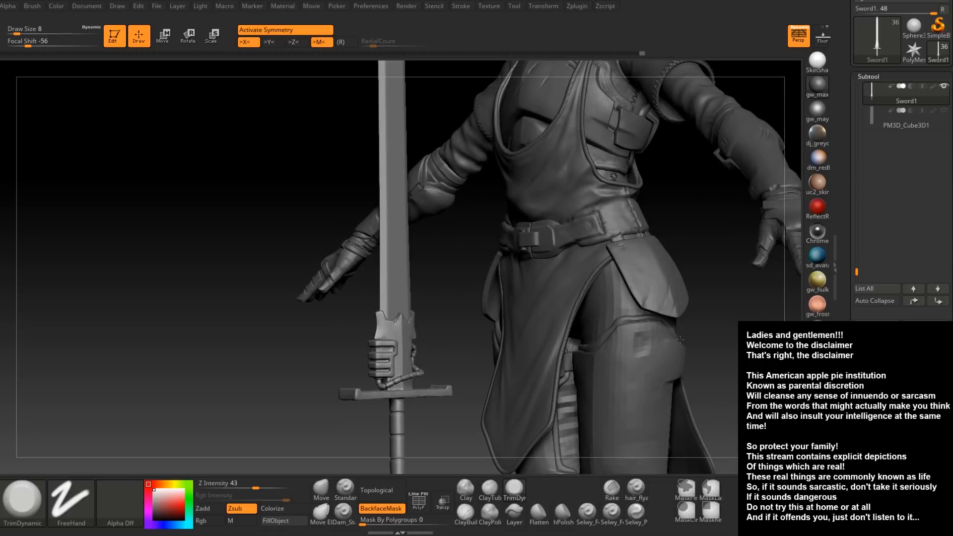
key(f)
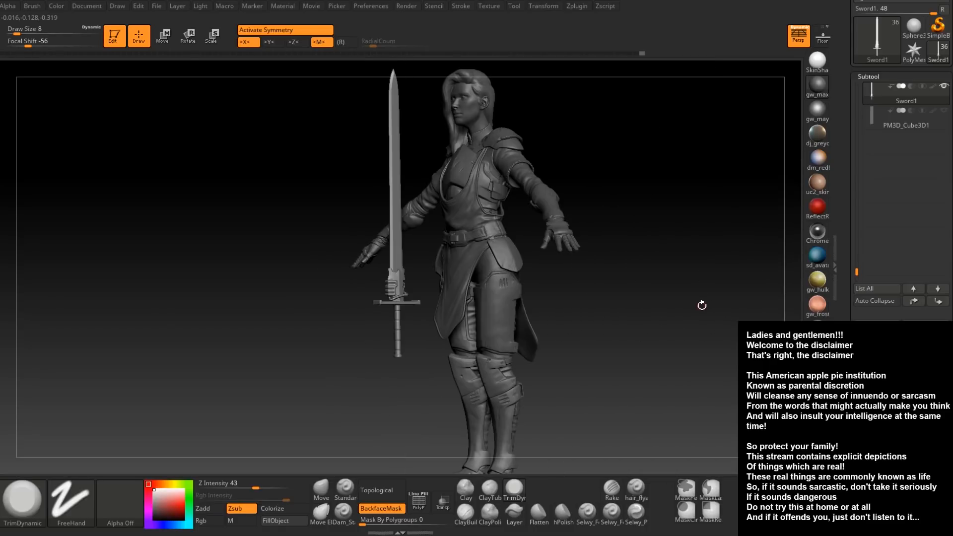
drag(597, 296, 634, 300)
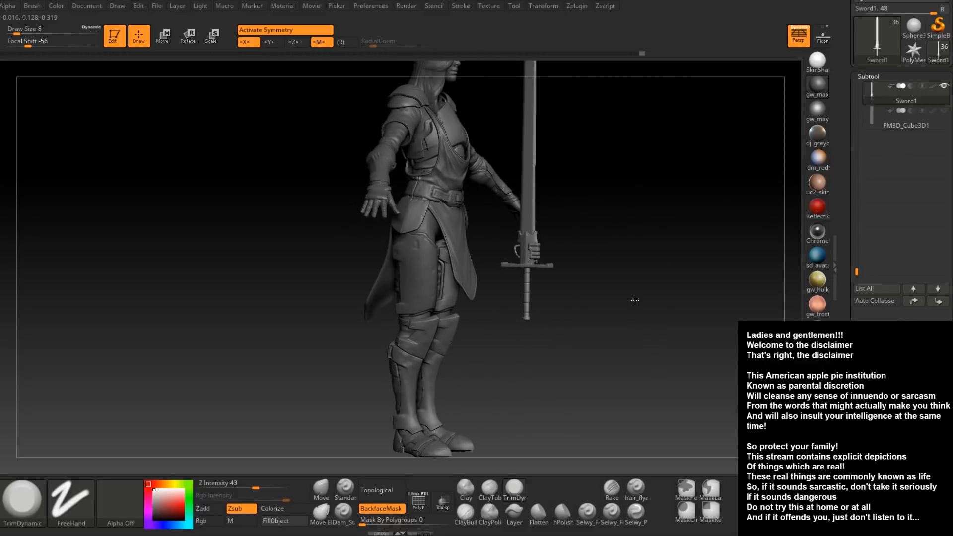
alt+drag(628, 260, 640, 334)
alt+drag(670, 283, 649, 321)
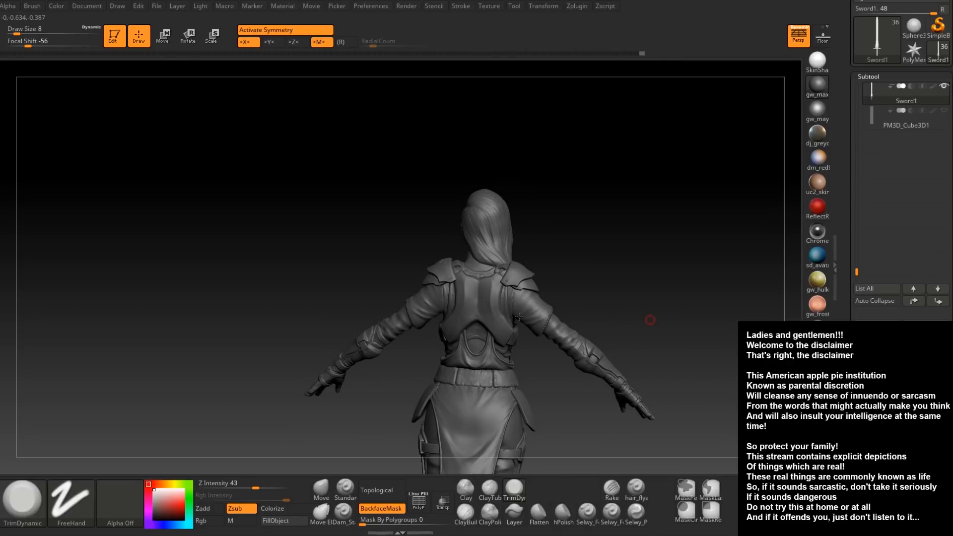
ctrl+right_drag(650, 320, 519, 316)
drag(613, 288, 493, 313)
alt+drag(384, 294, 335, 177)
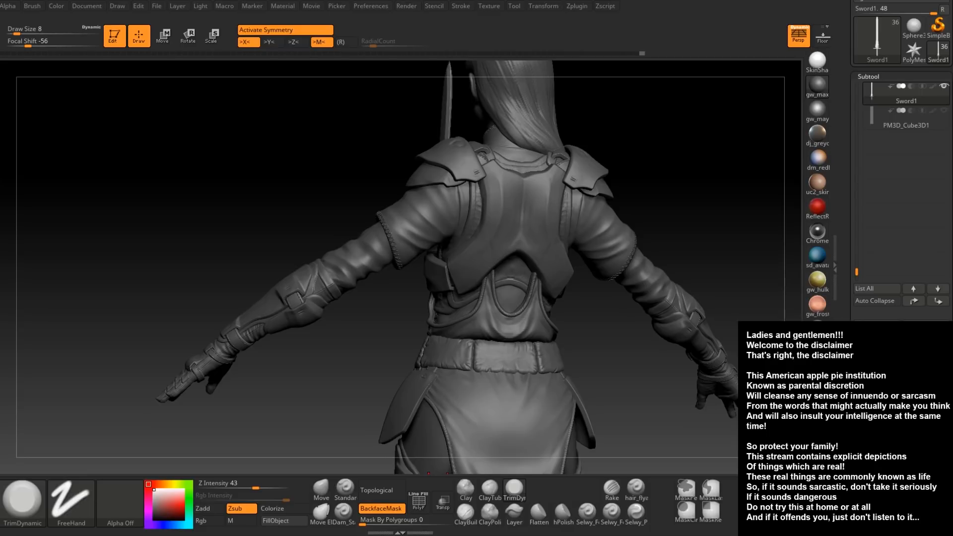
mouse_move(600, 344)
mouse_down()
mouse_move(638, 355)
mouse_move(572, 325)
mouse_up()
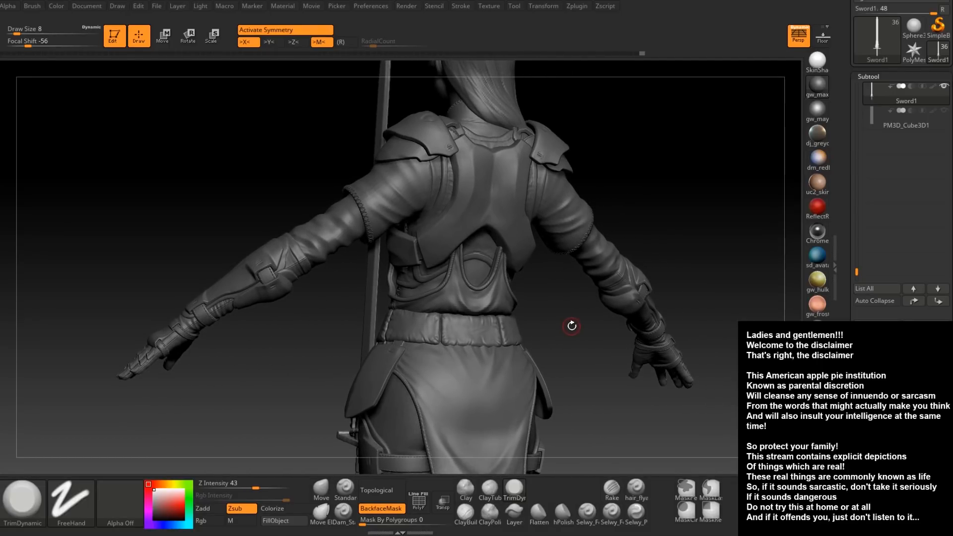
mouse_move(571, 327)
mouse_down()
mouse_move(660, 375)
mouse_move(680, 355)
mouse_up()
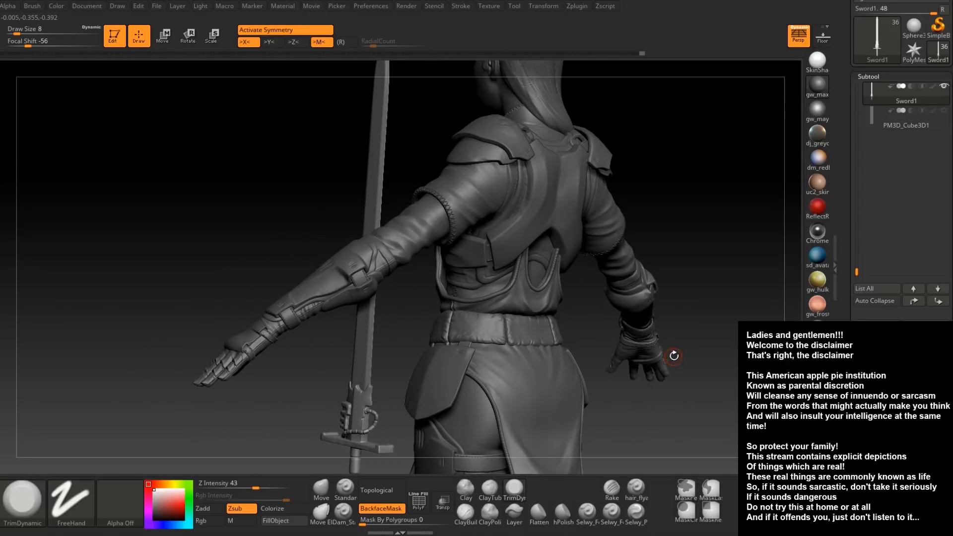
drag(584, 371, 590, 380)
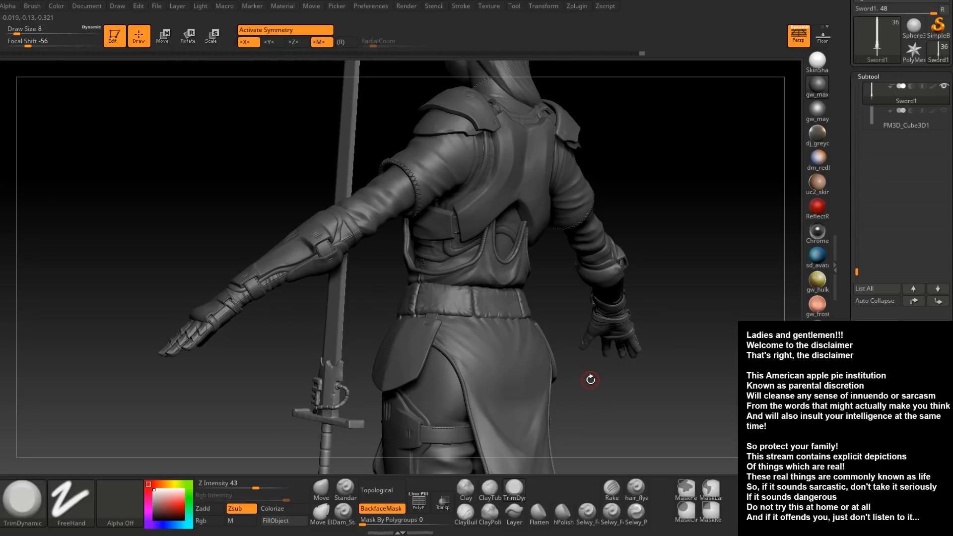
drag(590, 379, 587, 385)
drag(636, 381, 610, 374)
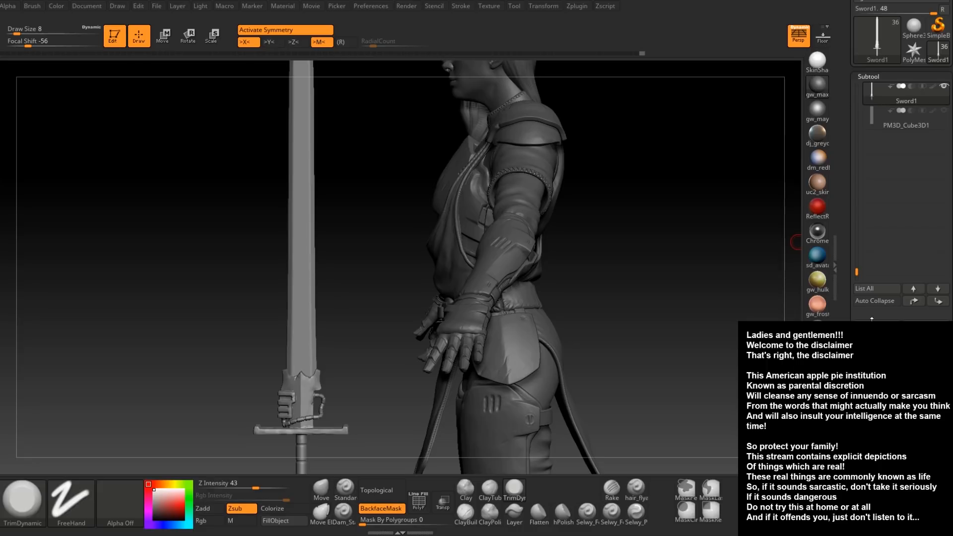
drag(641, 260, 644, 276)
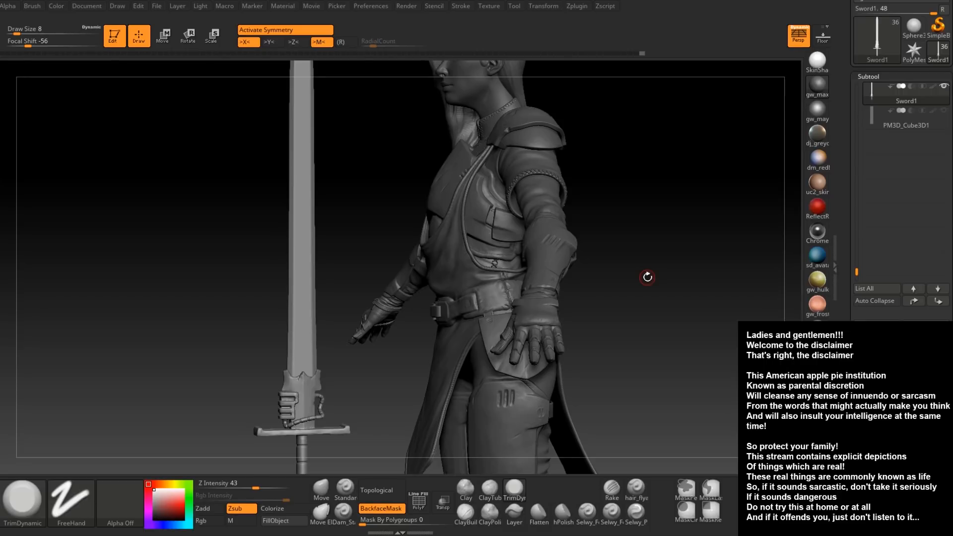
drag(660, 264, 541, 259)
Make the armour plate under the forearm near the elbow the active subtool and choose the ryan_seam_fold brush
alt+drag(158, 289, 352, 237)
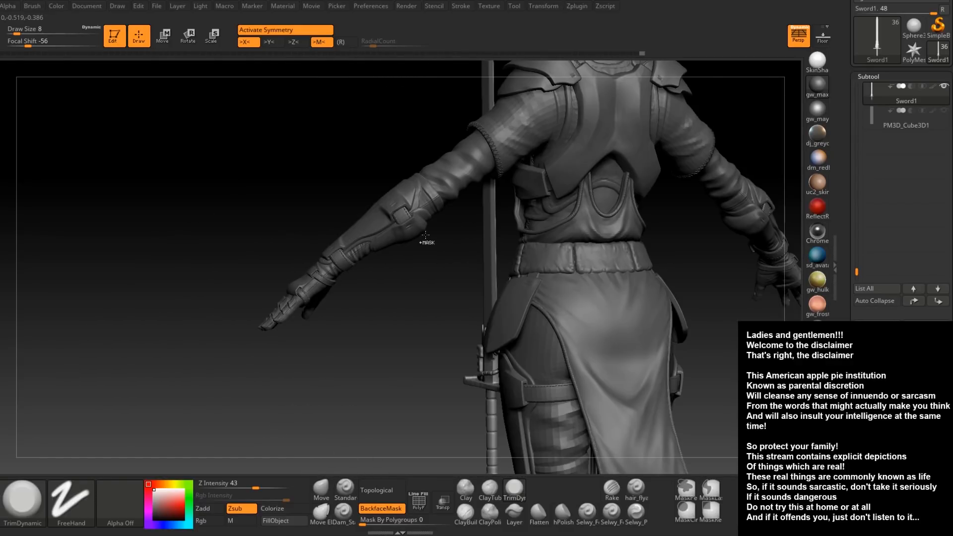
alt+drag(426, 242, 424, 238)
alt+drag(243, 285, 250, 312)
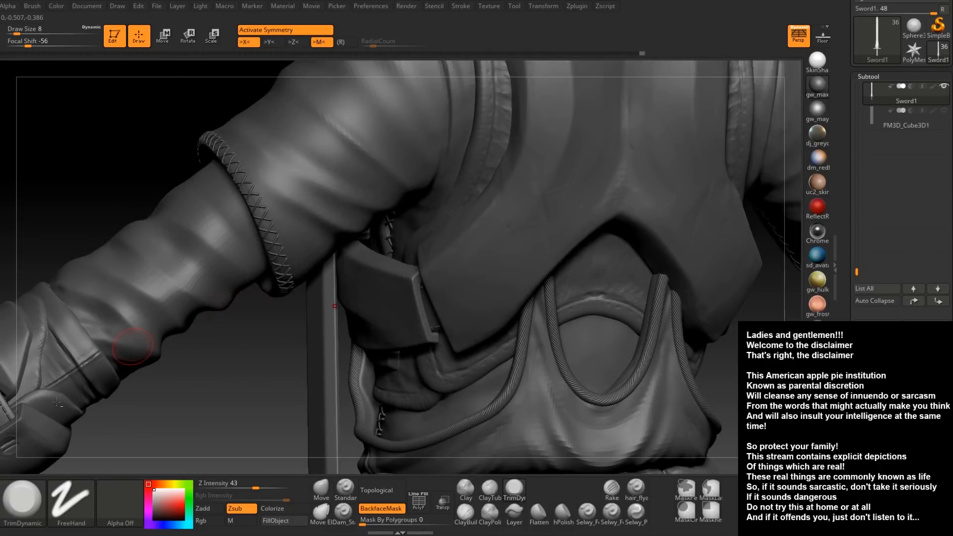
alt+drag(155, 420, 324, 318)
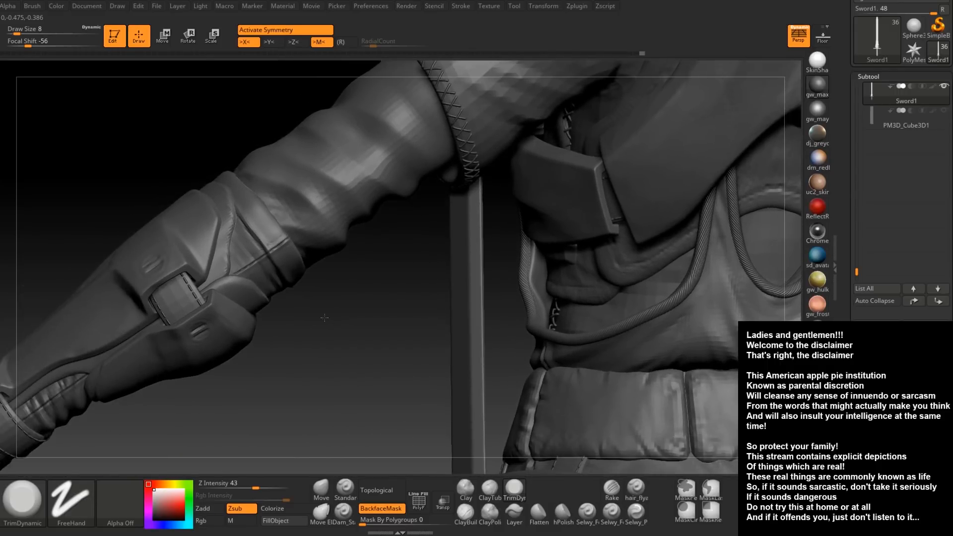
alt+click(253, 294)
mouse_move(371, 341)
mouse_down()
mouse_move(375, 327)
mouse_move(397, 344)
mouse_up()
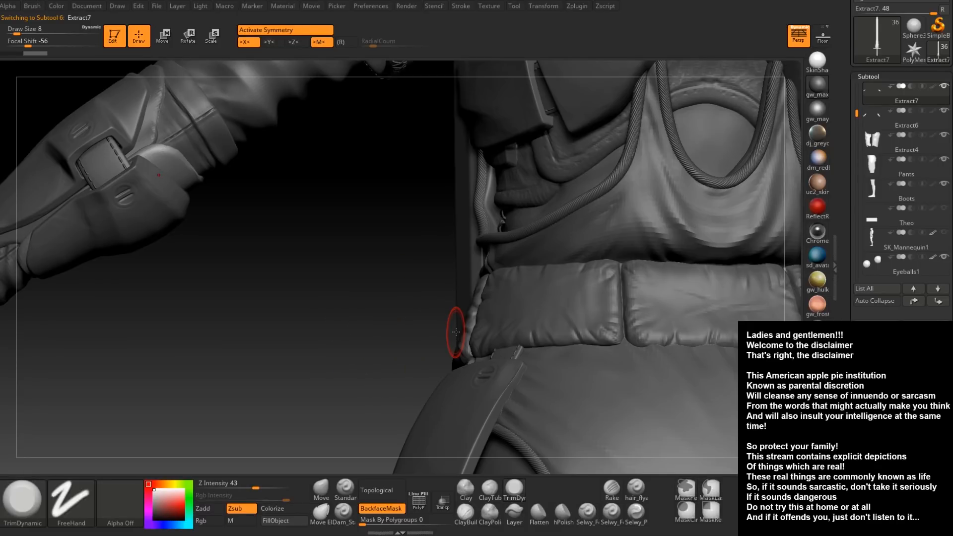
click(22, 499)
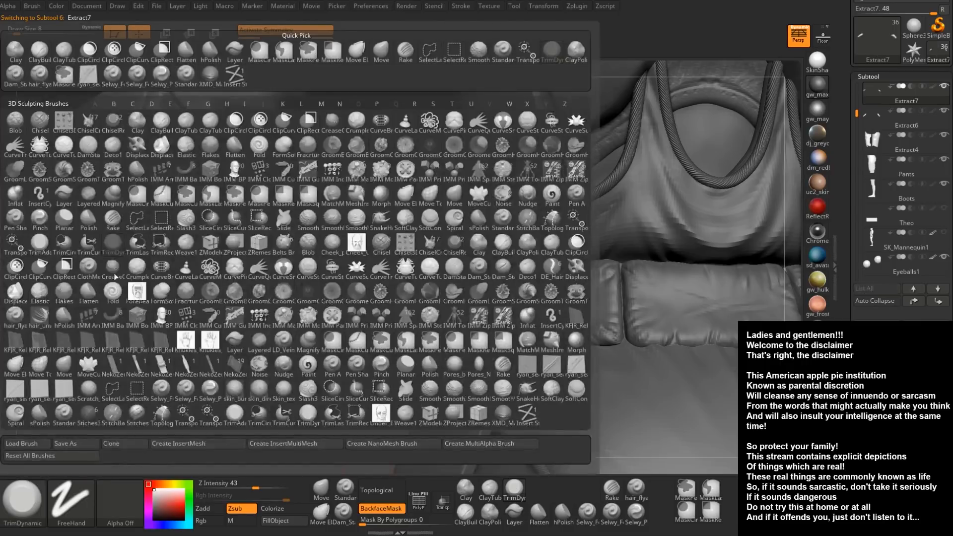
click(88, 77)
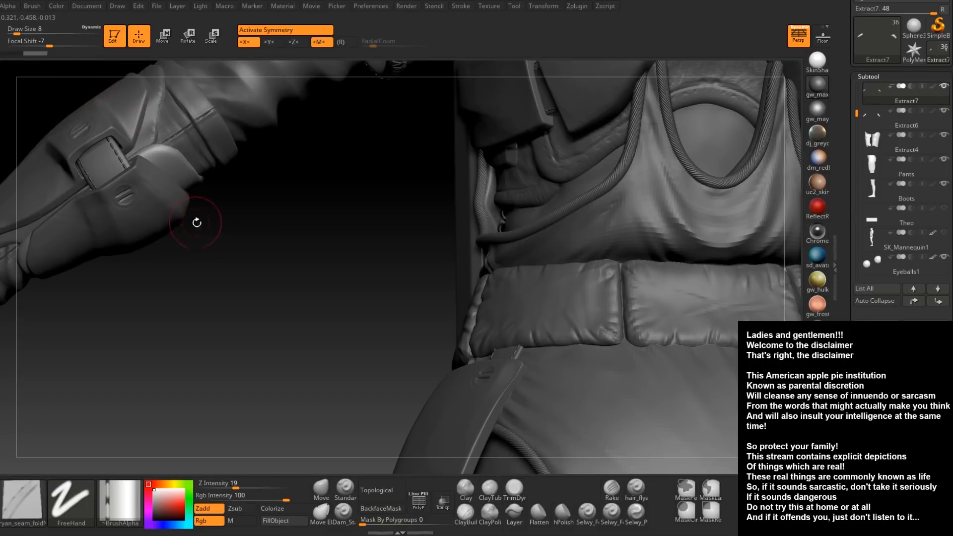
Turn on transparency, set the draw size to 4 and sculpt a seam along the elbow plate's strap-side edge and its wrist end
drag(224, 255, 365, 226)
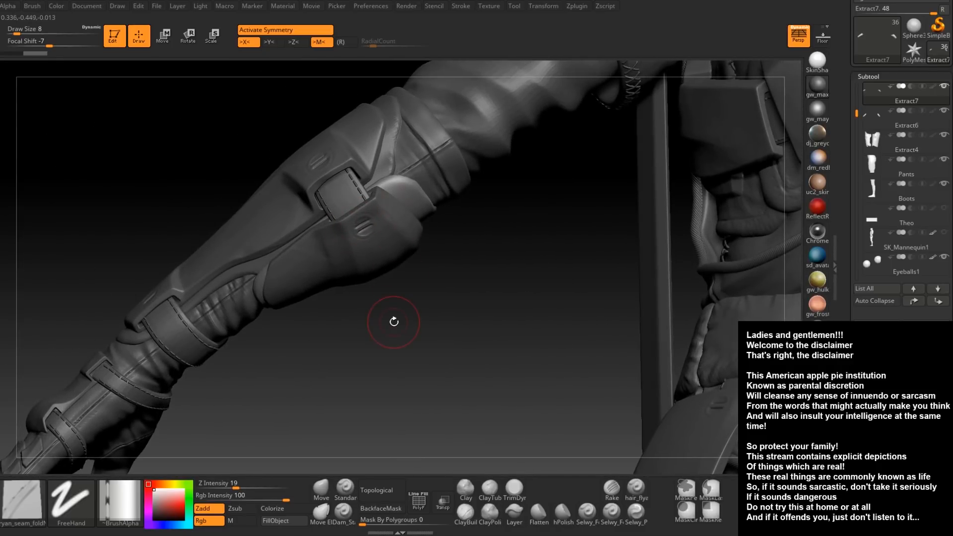
click(442, 502)
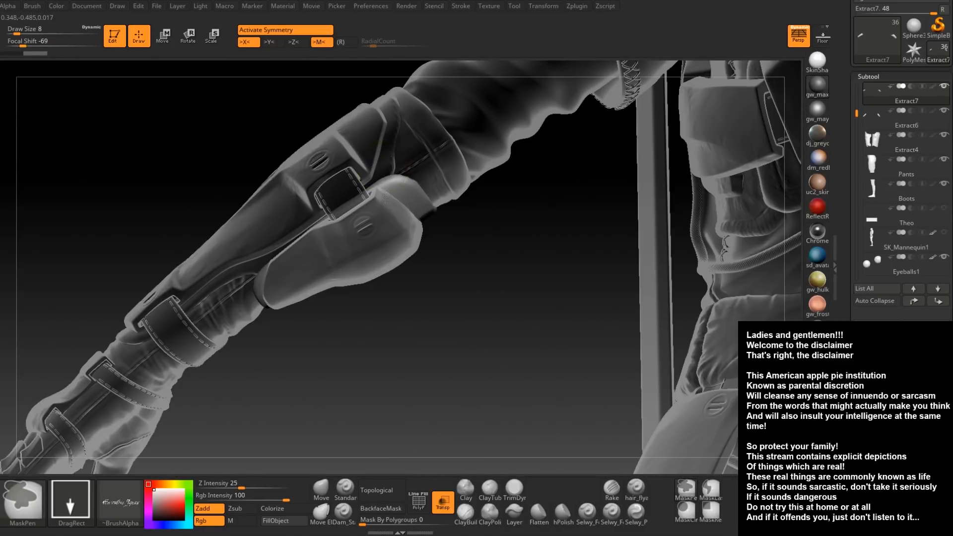
ctrl+right_drag(382, 175, 394, 187)
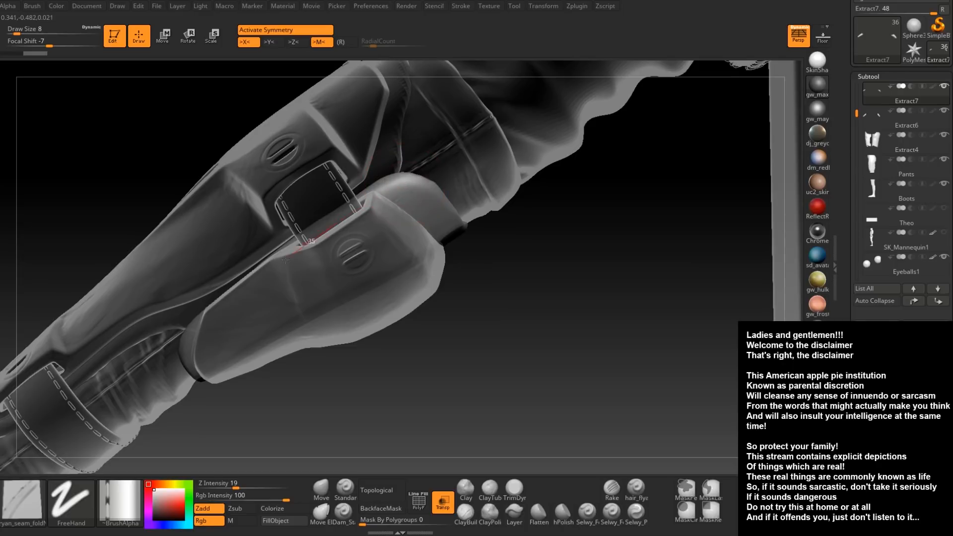
key(space)
drag(391, 193, 336, 224)
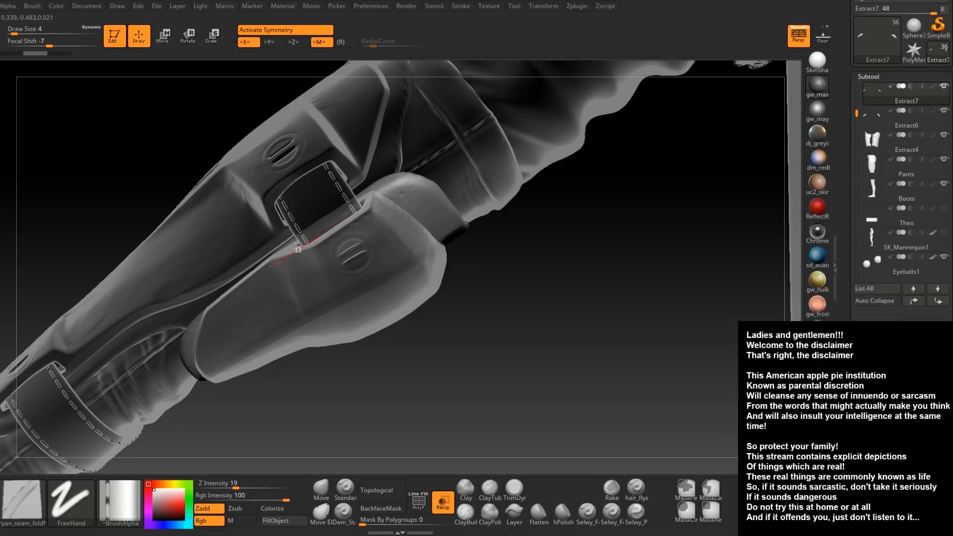
drag(202, 326, 174, 360)
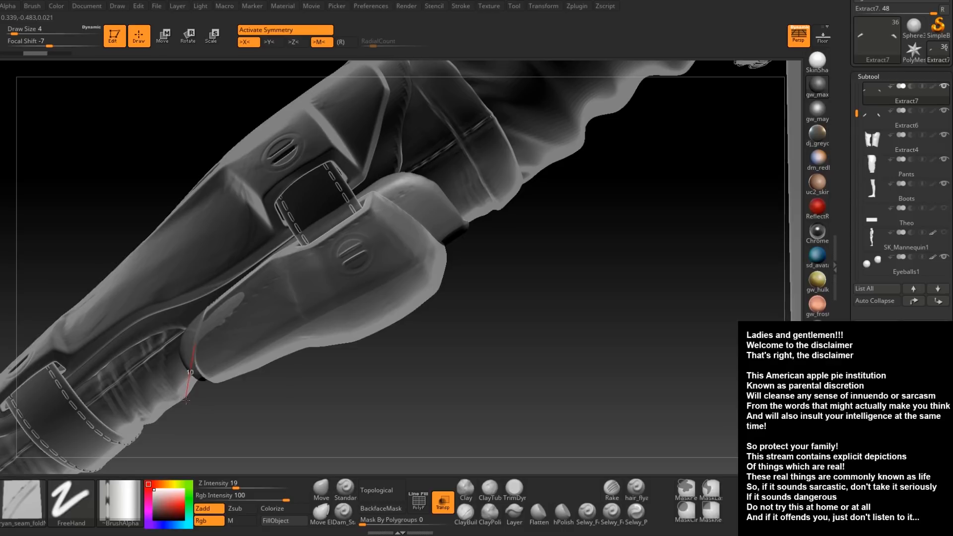
Continue the seam across the elbow plate's wrist end and along its opposite long edge past the strap
drag(213, 422, 212, 225)
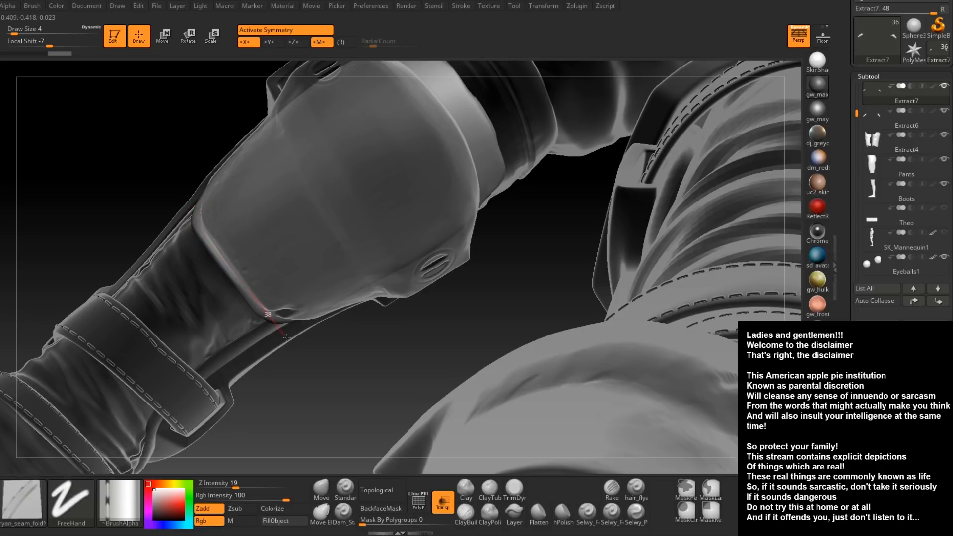
drag(304, 350, 320, 350)
right_drag(346, 283, 275, 316)
drag(370, 326, 337, 321)
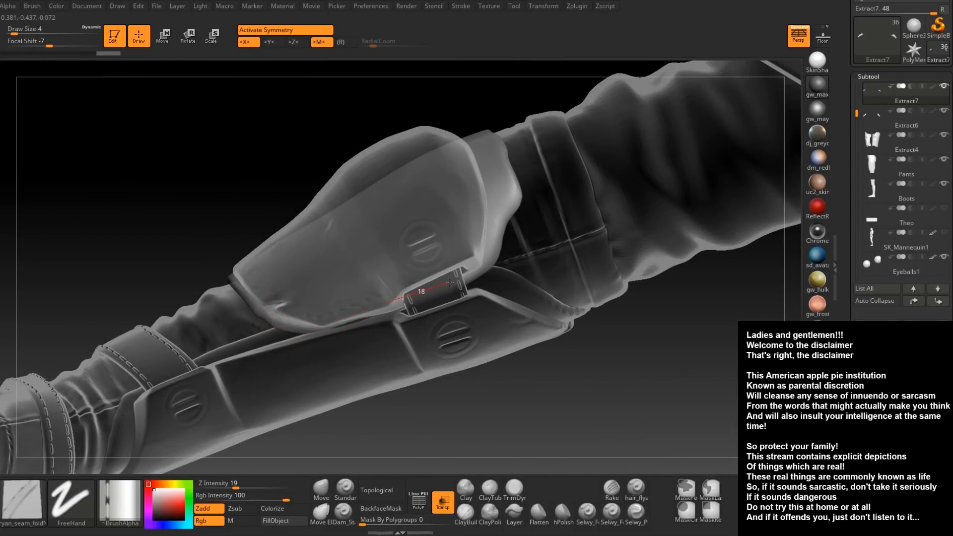
mouse_move(491, 256)
mouse_down()
mouse_move(523, 220)
mouse_move(511, 176)
mouse_move(529, 177)
mouse_up()
Sculpt the seam around the upper-arm end of the elbow plate along its outer rim
mouse_move(517, 207)
alt+right_down()
mouse_move(486, 291)
mouse_move(492, 213)
alt+right_up()
right_drag(491, 138, 484, 202)
right_drag(470, 241, 476, 273)
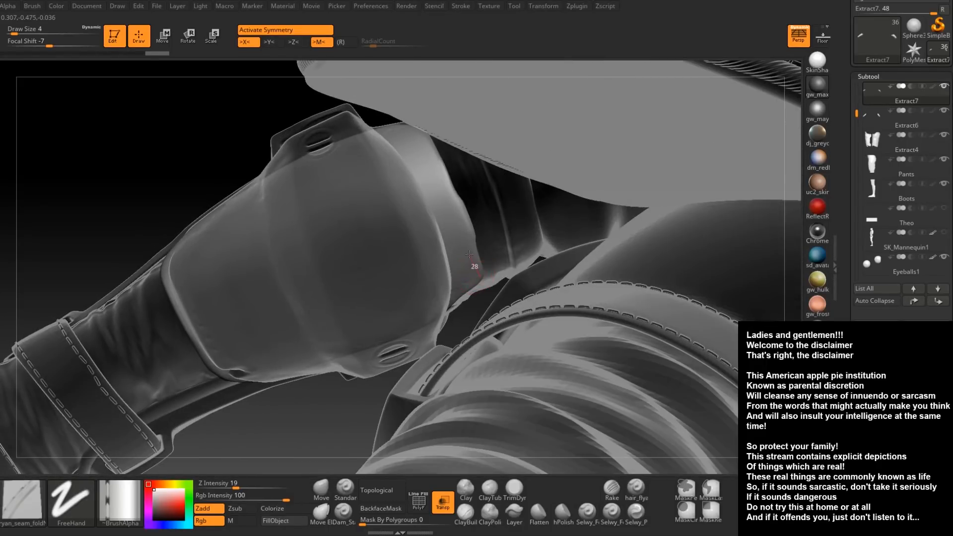
drag(433, 150, 394, 79)
right_drag(432, 173, 451, 278)
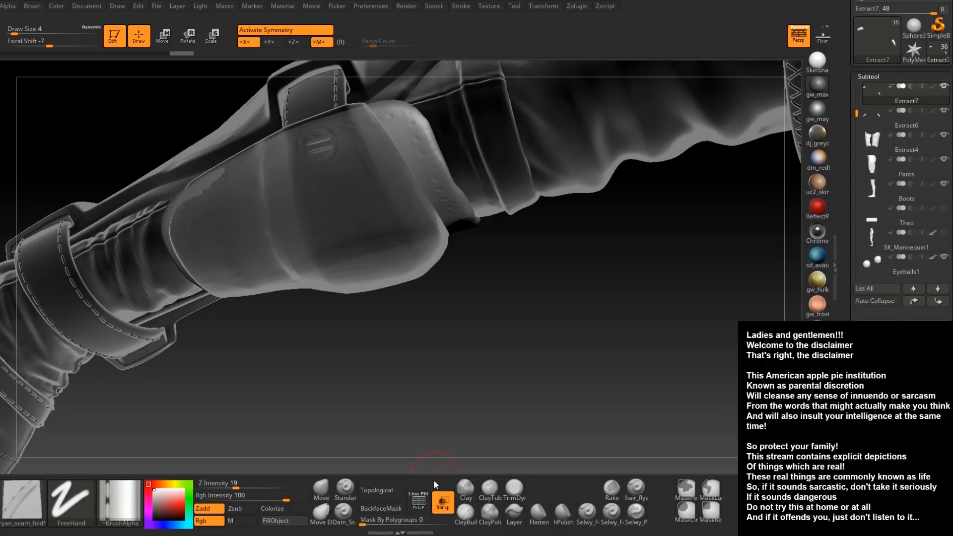
mouse_move(378, 326)
right_down()
mouse_move(386, 328)
mouse_move(391, 299)
mouse_move(374, 290)
right_up()
mouse_move(263, 212)
right_down()
mouse_move(404, 336)
mouse_move(372, 338)
mouse_move(367, 186)
right_up()
Reshape the elbow plate's wrist-side corner with the Move brush at draw size 16, and turn off transparency
click(327, 486)
right_drag(288, 243, 271, 304)
key(space)
drag(293, 236, 294, 236)
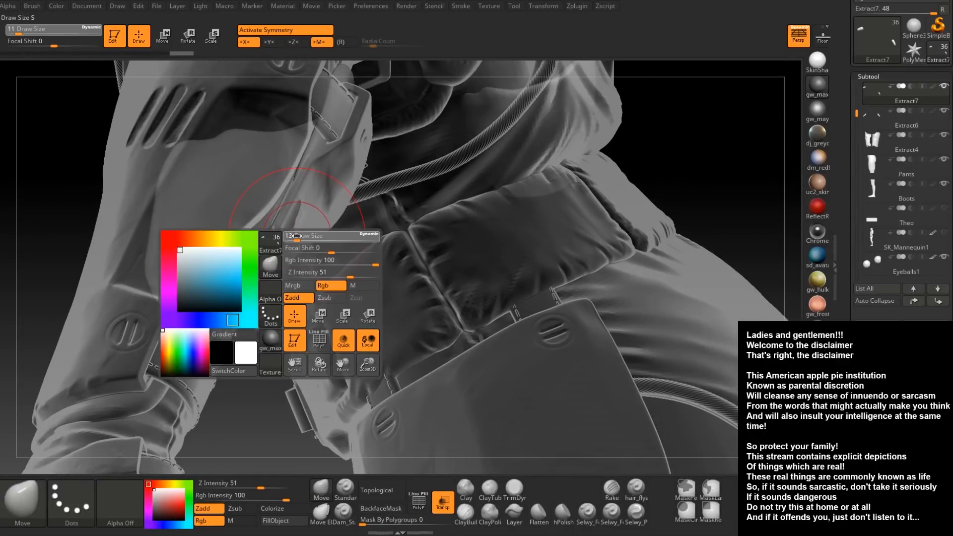
right_drag(300, 201, 293, 229)
drag(293, 230, 292, 228)
right_drag(293, 227, 287, 229)
key(space)
drag(294, 232, 298, 232)
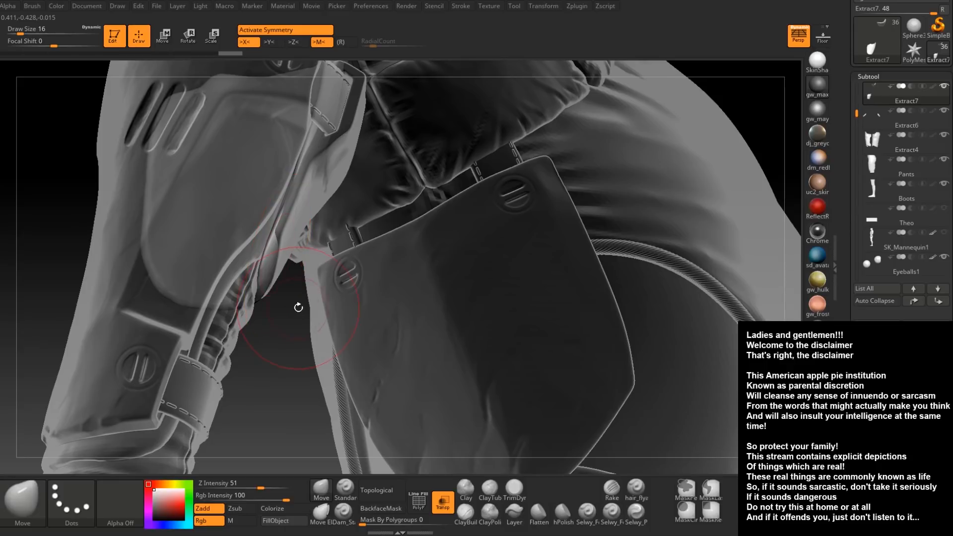
drag(258, 321, 255, 306)
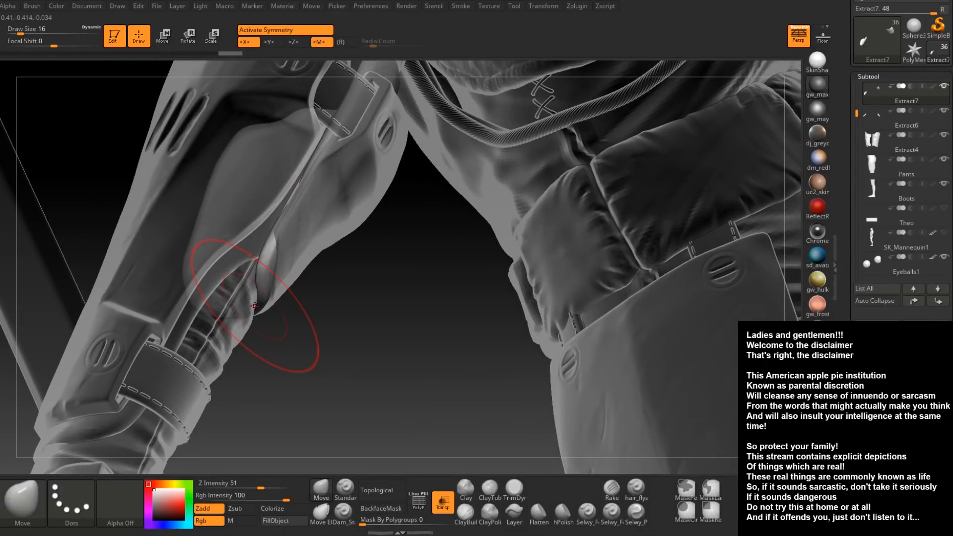
click(443, 502)
key(ctrl)
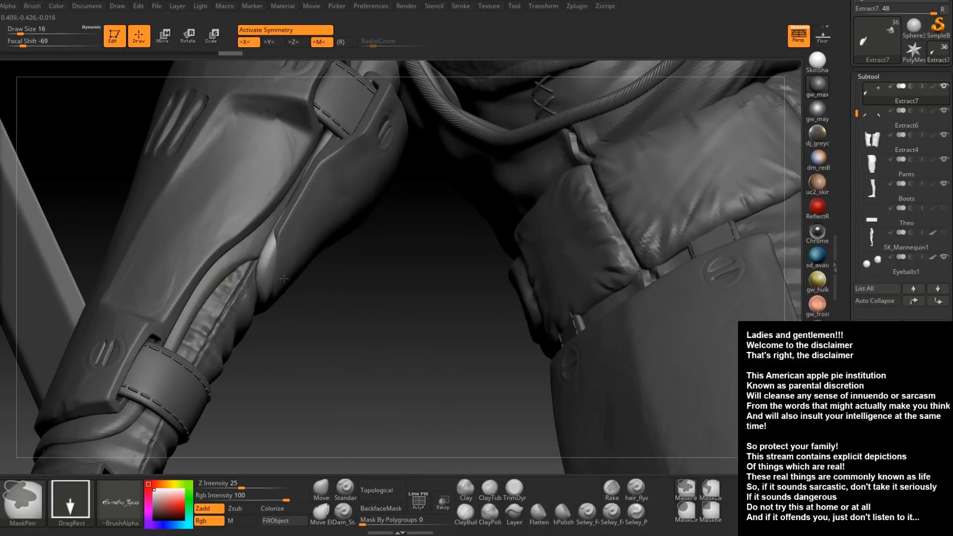
Refine the elbow plate's wrist-side corner with the Move brush at draw size 8
mouse_move(284, 257)
right_down()
mouse_move(321, 221)
mouse_move(291, 254)
right_up()
key(space)
drag(287, 254, 284, 252)
drag(274, 250, 284, 251)
mouse_move(285, 255)
right_down()
mouse_move(267, 250)
mouse_move(285, 271)
mouse_move(290, 258)
mouse_move(256, 253)
right_up()
Activate the Extract6 forearm plate, turn on transparency and choose the ryan_seam_fold brush at draw size 7
alt+click(240, 248)
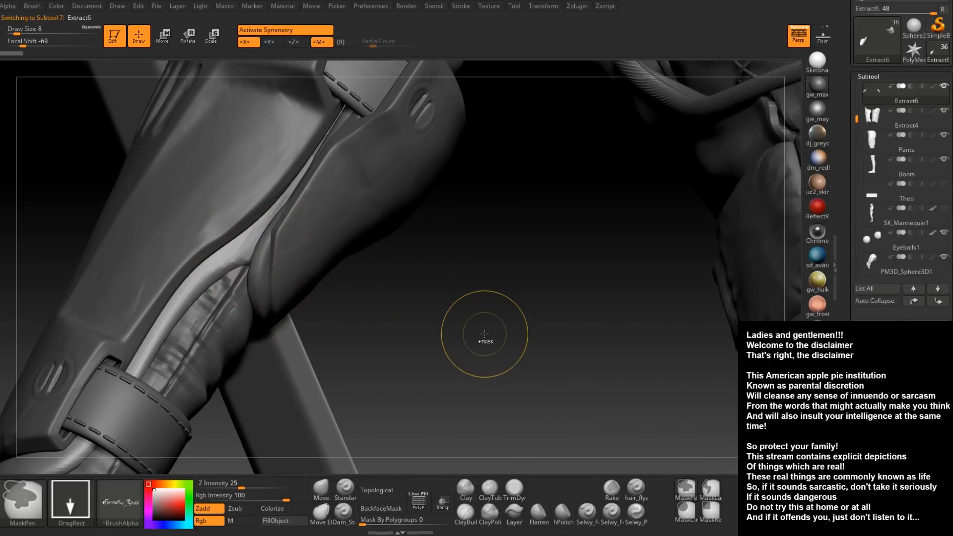
click(443, 502)
drag(416, 340, 431, 358)
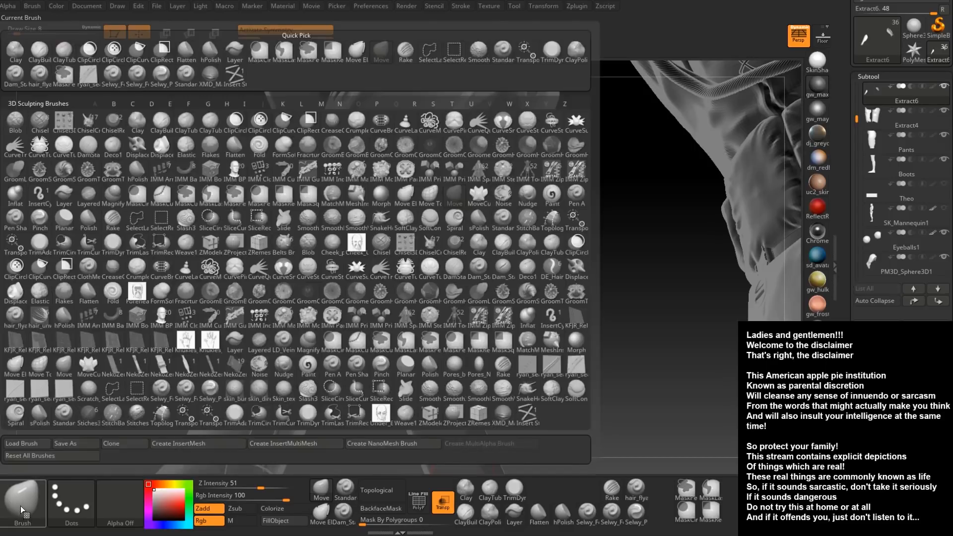
click(22, 501)
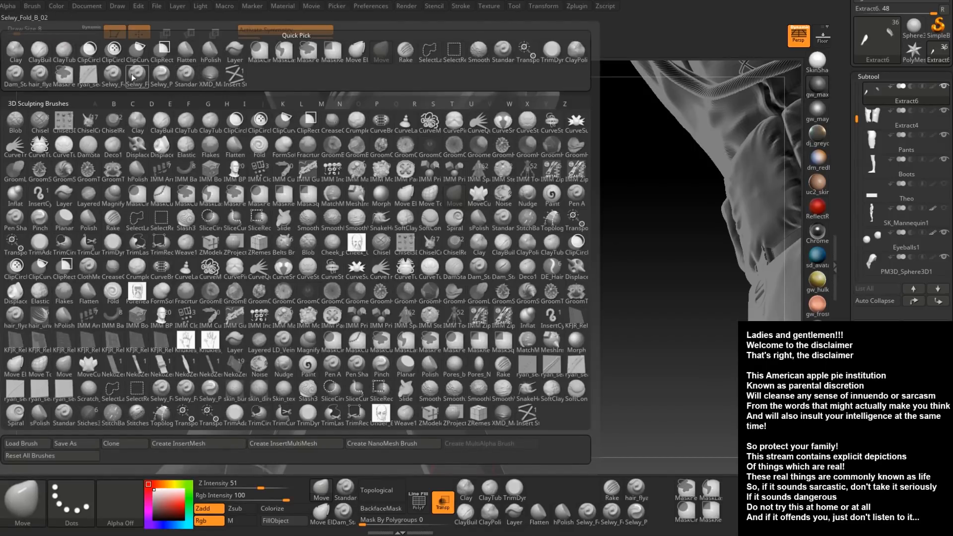
click(88, 76)
key(space)
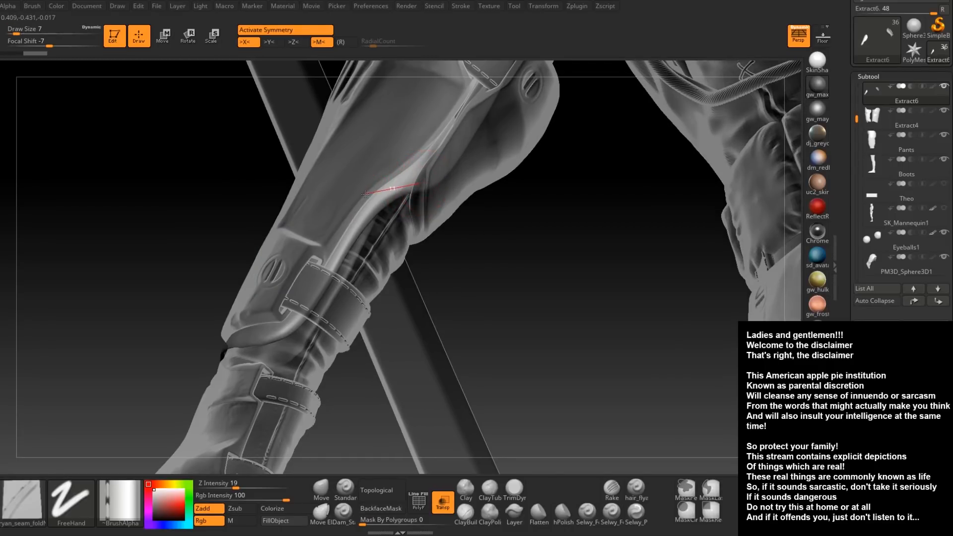
drag(346, 206, 325, 263)
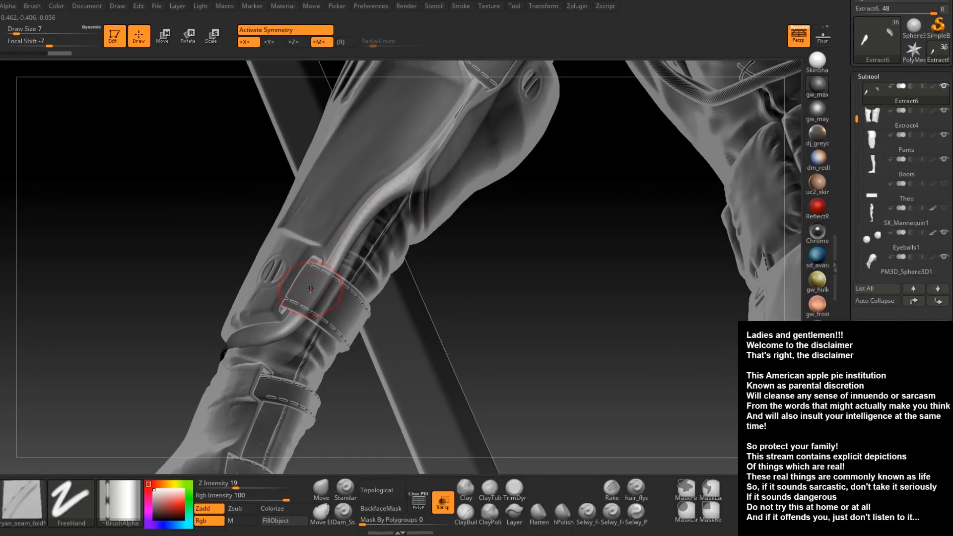
drag(350, 242, 351, 236)
key(ctrl+z)
Set the draw size to 4 and sculpt a seam along the forearm plate's edge from the wrist strap toward the elbow strap
right_drag(336, 249, 340, 251)
key(space)
mouse_move(339, 251)
mouse_down()
mouse_move(415, 168)
mouse_move(416, 181)
mouse_up()
right_drag(461, 173, 372, 253)
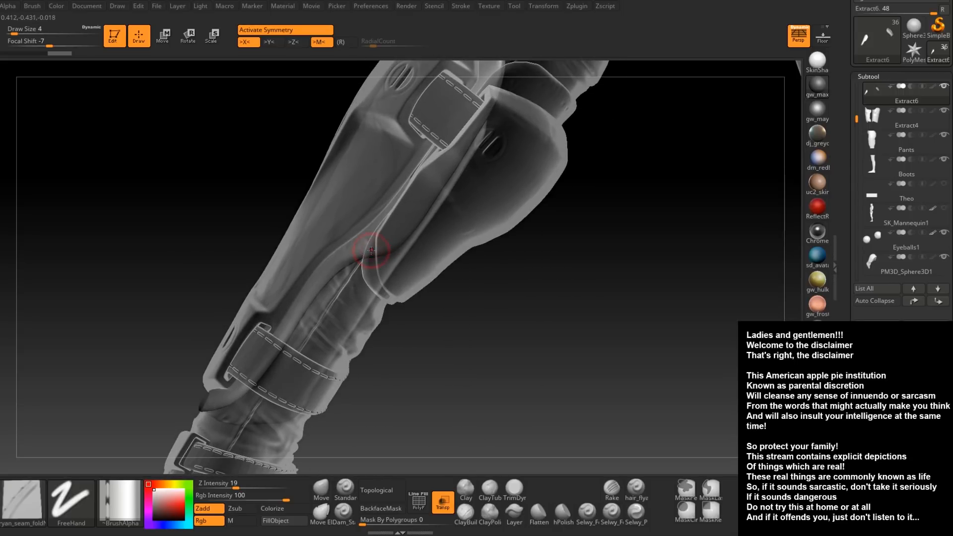
drag(432, 228, 429, 227)
mouse_move(440, 226)
right_down()
mouse_move(429, 206)
mouse_move(322, 328)
right_up()
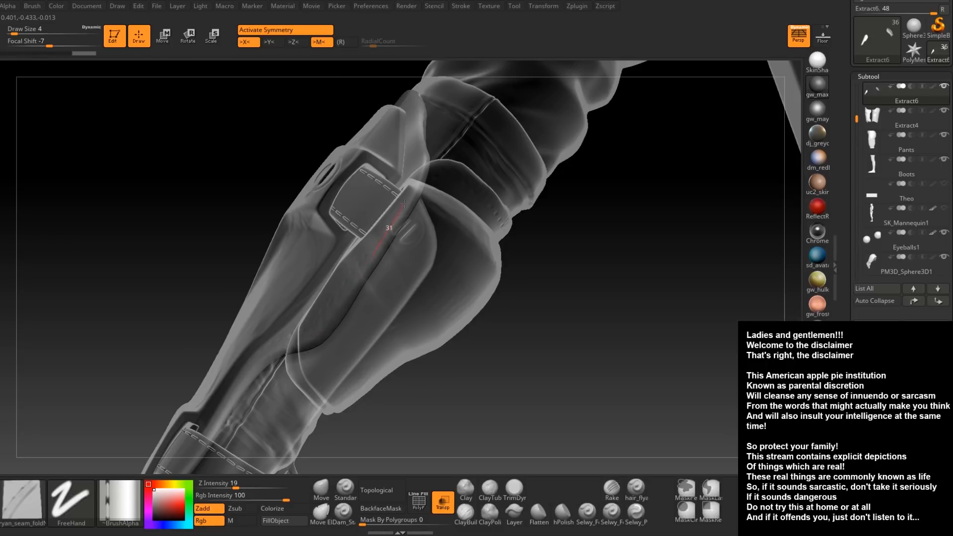
Continue the seam past the elbow strap and up to the forearm plate's upper-arm end
drag(430, 119, 425, 127)
right_drag(426, 128, 394, 246)
drag(392, 225, 394, 181)
right_drag(389, 128, 387, 178)
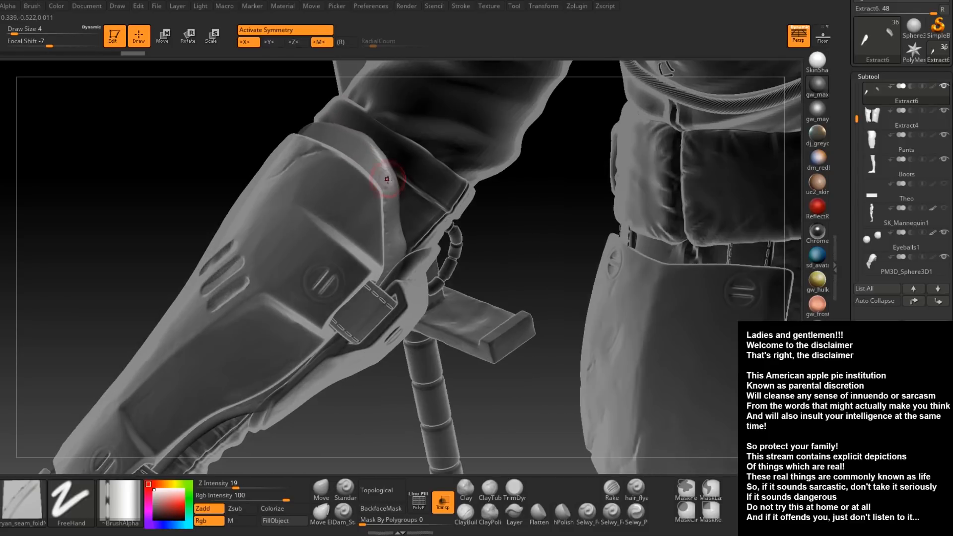
drag(364, 143, 340, 124)
mouse_move(340, 124)
alt+right_down()
mouse_move(400, 263)
mouse_move(410, 280)
mouse_move(426, 281)
alt+right_up()
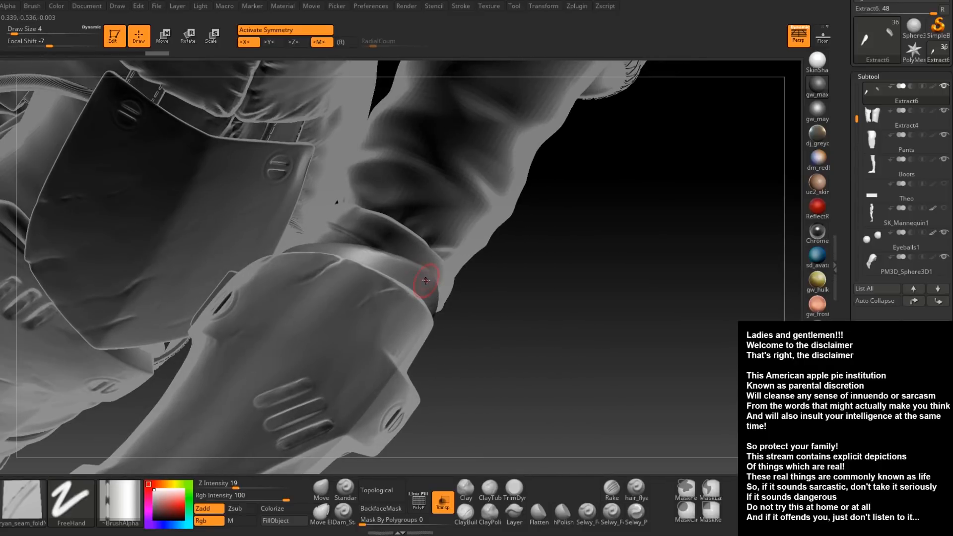
Sculpt the seam across the forearm plate's upper-arm rim toward its opposite corner, undoing the last stroke near the strap
drag(362, 256, 324, 249)
mouse_move(323, 248)
right_down()
mouse_move(336, 305)
mouse_move(410, 225)
right_up()
drag(365, 234, 320, 251)
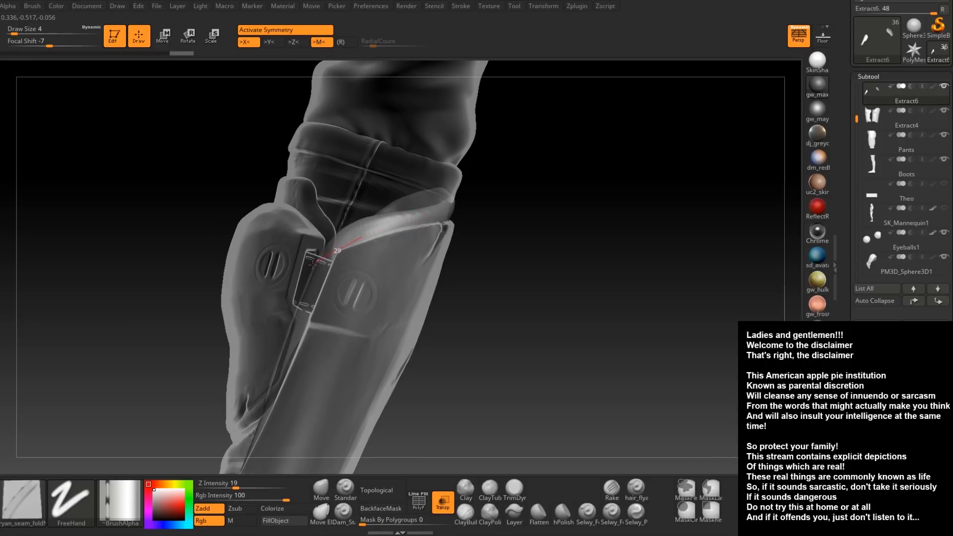
drag(307, 292, 304, 298)
mouse_move(304, 298)
right_down()
mouse_move(377, 223)
mouse_move(369, 243)
right_up()
key(ctrl+z)
right_drag(415, 204, 386, 201)
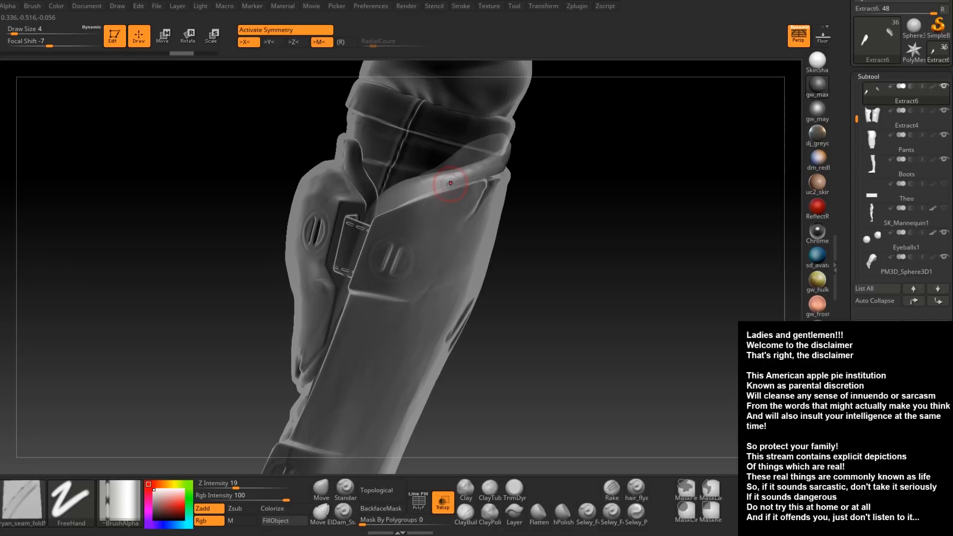
Sculpt the seam around the rim's far corner and down the opposite long edge past the elbow strap, undoing the last stroke
drag(392, 193, 342, 225)
right_drag(361, 214, 381, 177)
drag(381, 176, 379, 184)
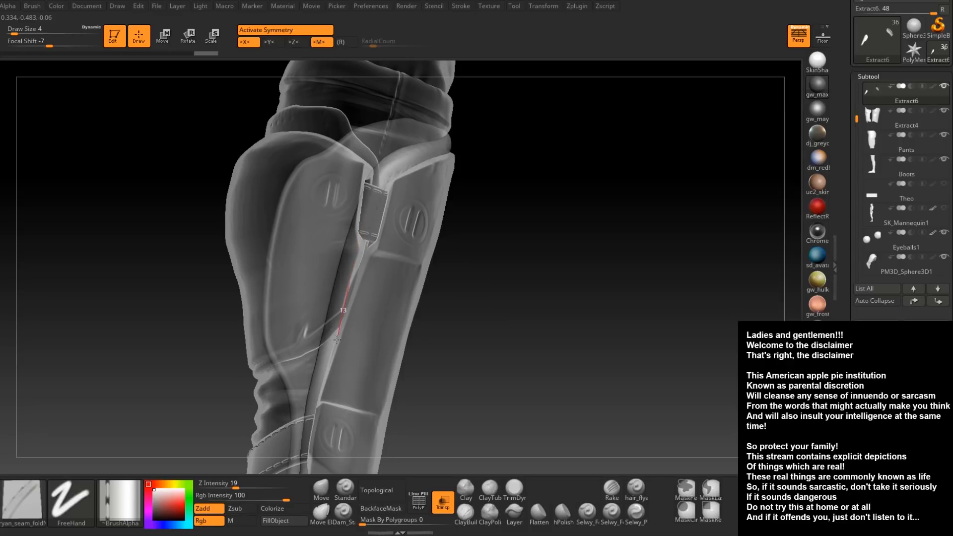
drag(324, 377, 313, 424)
drag(308, 472, 308, 473)
alt+right_drag(307, 473, 362, 385)
key(ctrl+z)
Rework the seam down the forearm plate's opposite long edge as far as the wrist end
drag(418, 86, 403, 110)
drag(363, 290, 355, 333)
drag(359, 441, 361, 443)
mouse_move(364, 441)
alt+right_down()
mouse_move(375, 355)
mouse_move(387, 341)
mouse_move(373, 328)
alt+right_up()
drag(409, 375, 411, 376)
right_drag(423, 371, 381, 348)
Sculpt the seam across the forearm plate's wrist end up to the wrist strap, and turn off transparency
drag(388, 346, 457, 399)
right_drag(502, 421, 451, 401)
drag(449, 394, 491, 408)
mouse_move(538, 406)
right_down()
mouse_move(498, 387)
mouse_move(586, 391)
right_up()
click(544, 378)
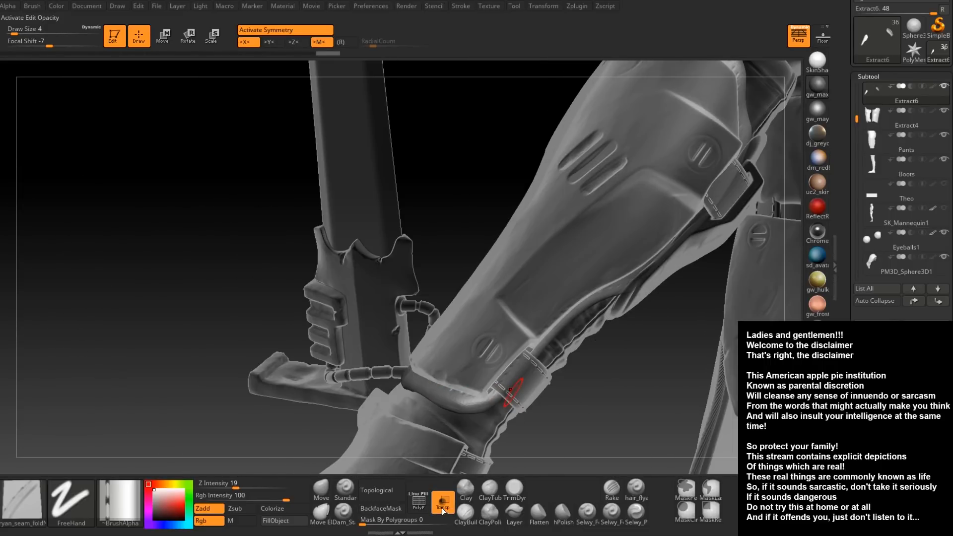
click(445, 503)
Examine the forearm and elbow plates with their new seams from several sides
alt+right_drag(511, 338, 561, 273)
alt+right_drag(366, 282, 309, 313)
mouse_move(320, 244)
right_down()
mouse_move(365, 230)
mouse_move(419, 268)
mouse_move(471, 325)
mouse_move(429, 295)
right_up()
ctrl+right_drag(429, 294, 399, 320)
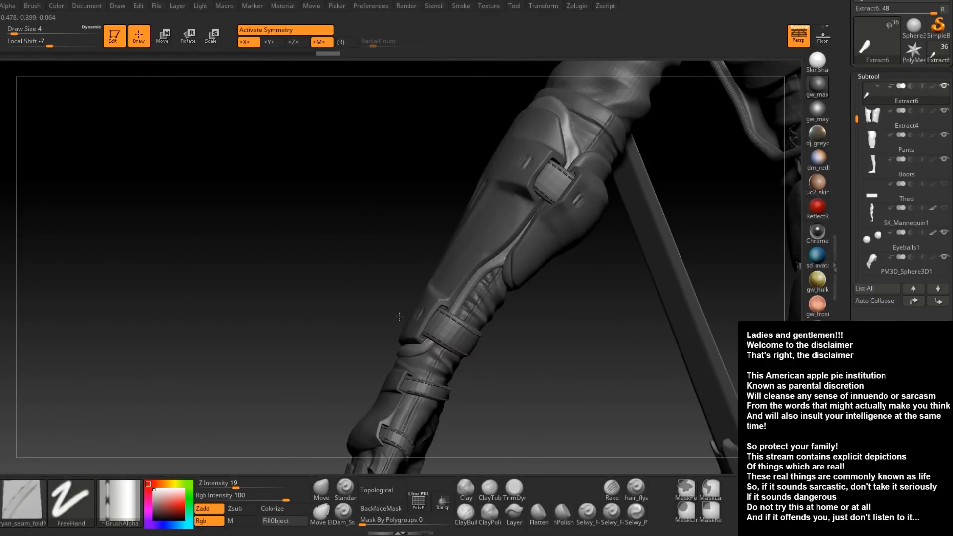
alt+right_drag(564, 144, 412, 223)
right_drag(412, 223, 370, 369)
right_drag(460, 232, 405, 244)
Activate the Extract7 elbow plate and carve a crease along its upper-arm rim with the Dam_Standard brush at draw size 4
alt+click(449, 254)
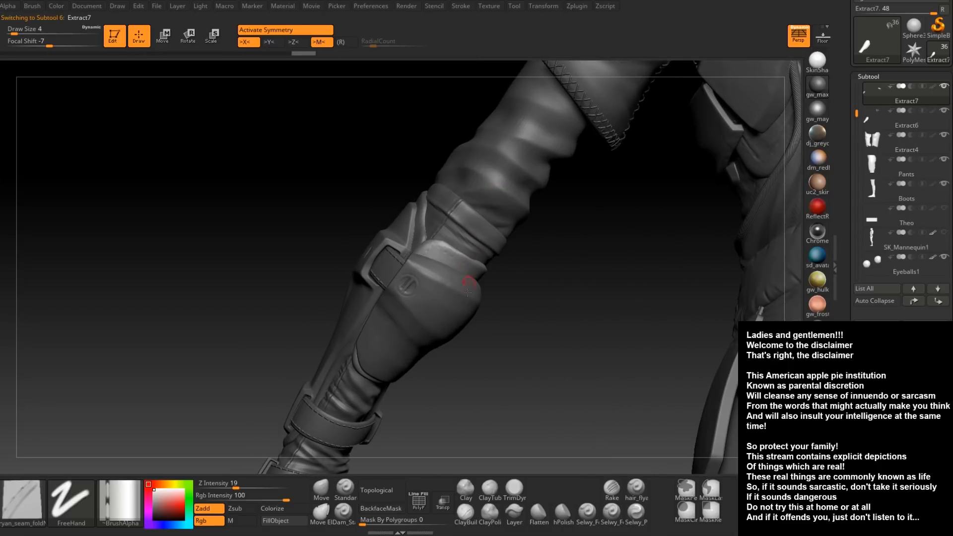
click(342, 516)
right_drag(436, 251, 431, 257)
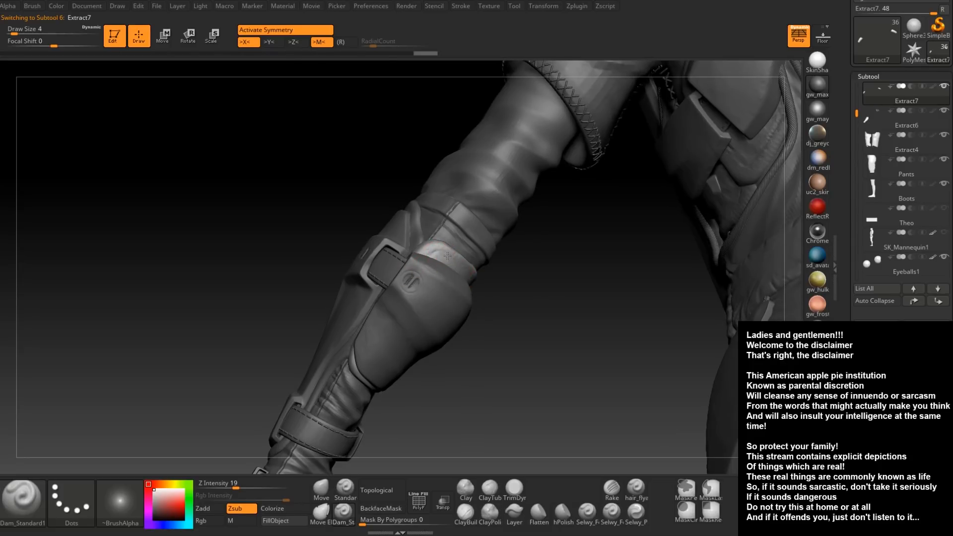
right_drag(435, 253, 455, 257)
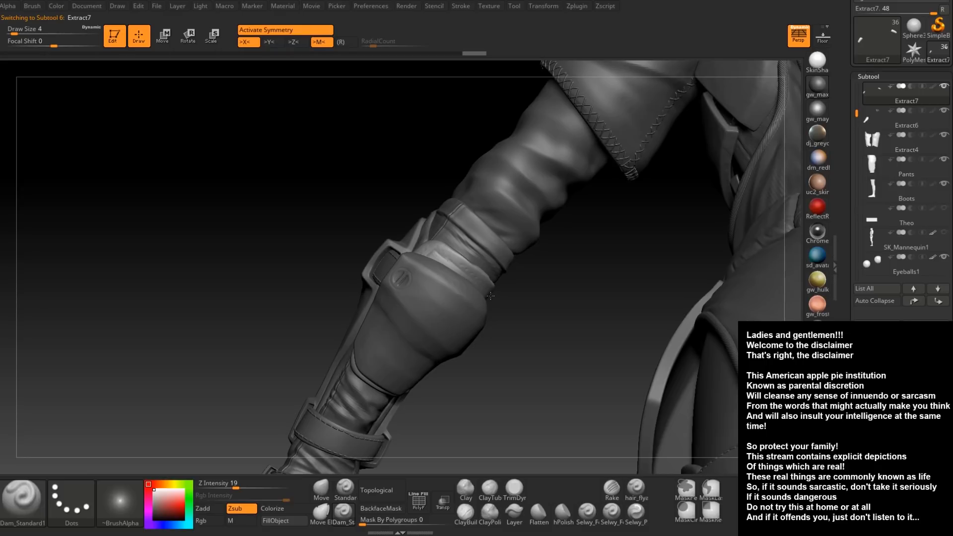
right_drag(426, 251, 453, 256)
drag(470, 272, 479, 286)
right_drag(477, 300, 465, 273)
drag(455, 257, 439, 246)
mouse_move(475, 260)
right_down()
mouse_move(511, 270)
mouse_move(487, 250)
mouse_move(425, 246)
mouse_move(461, 260)
right_up()
Reshape the elbow plate's upper rim beside the elbow strap with the Move brush at draw size 8
right_drag(425, 297, 396, 288)
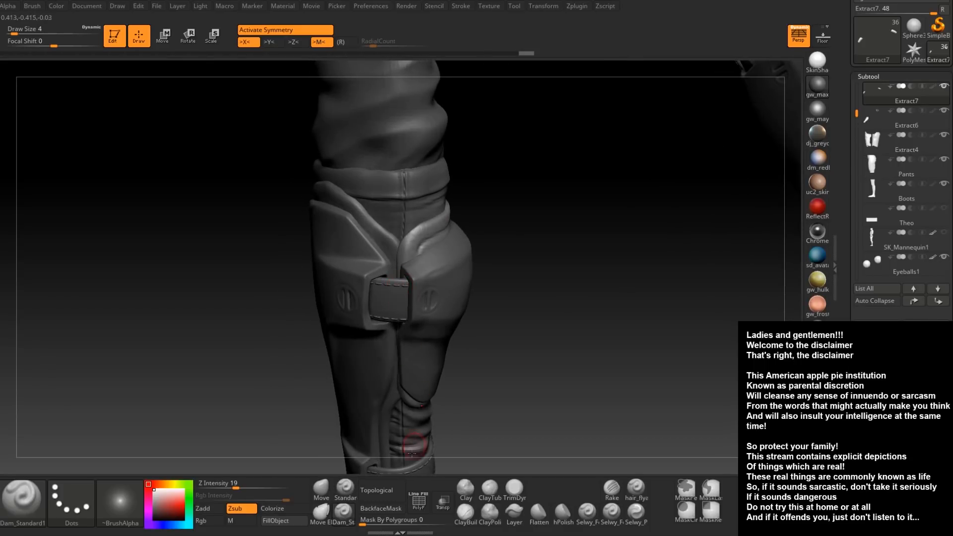
click(321, 489)
right_drag(405, 201, 418, 228)
key(space)
drag(418, 228, 423, 228)
mouse_move(411, 230)
right_down()
mouse_move(443, 239)
mouse_move(365, 382)
right_up()
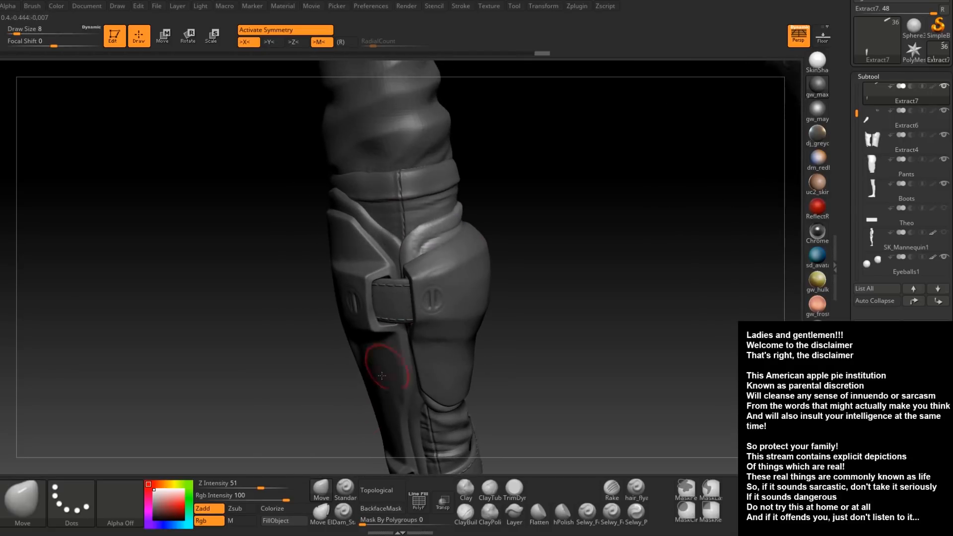
mouse_move(426, 297)
right_down()
mouse_move(396, 315)
mouse_move(447, 314)
right_up()
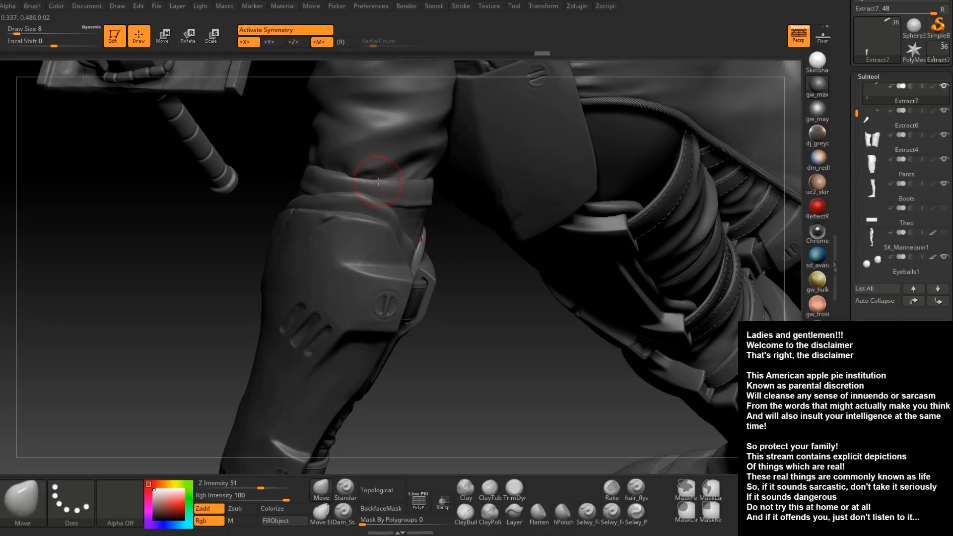
Activate the Extract6 forearm plate, adjust its upper-arm rim with the Move brush and reduce the draw size to 4
alt+click(373, 210)
right_drag(371, 201, 370, 181)
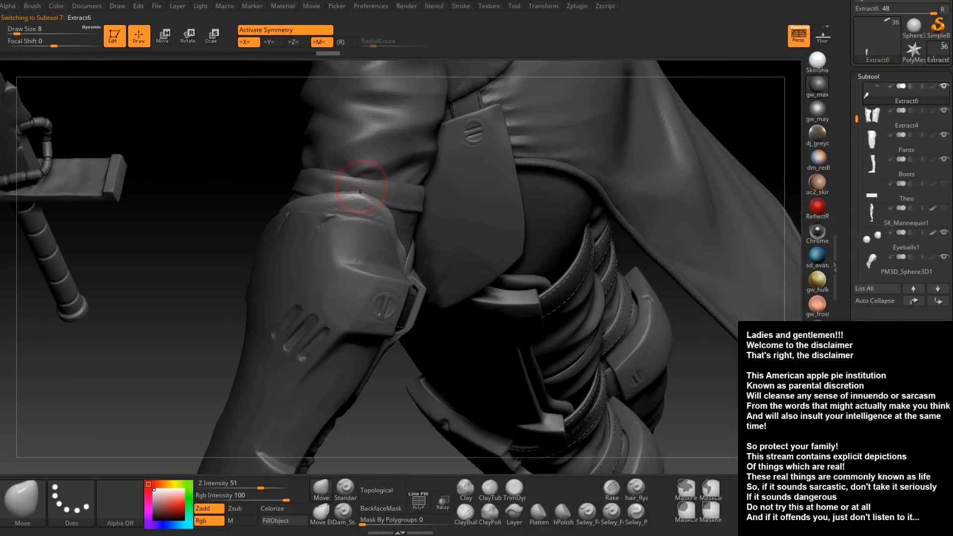
drag(365, 192, 362, 187)
key(space)
mouse_move(362, 187)
right_down()
mouse_move(405, 194)
mouse_move(380, 159)
right_up()
Review the gloves, arm armour and whole character from the back, side and front
right_drag(342, 305, 483, 131)
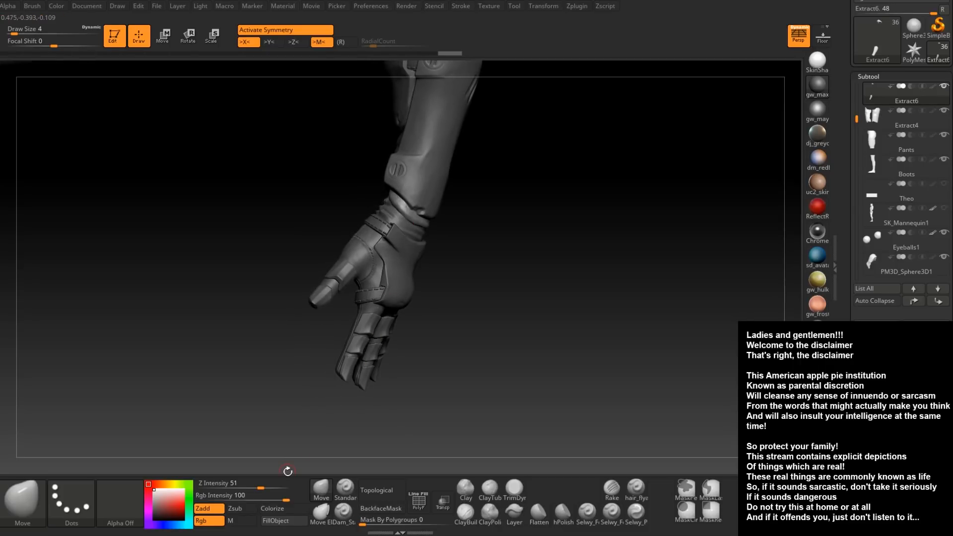
right_drag(468, 249, 387, 233)
ctrl+right_drag(491, 214, 492, 141)
alt+right_drag(491, 141, 335, 270)
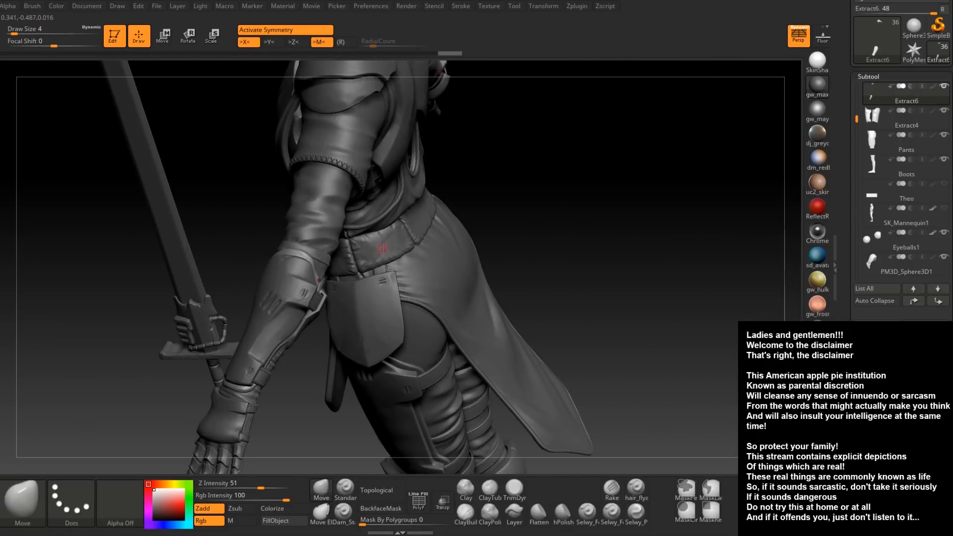
mouse_move(405, 212)
alt+right_down()
mouse_move(386, 299)
mouse_move(415, 262)
mouse_move(415, 344)
alt+right_up()
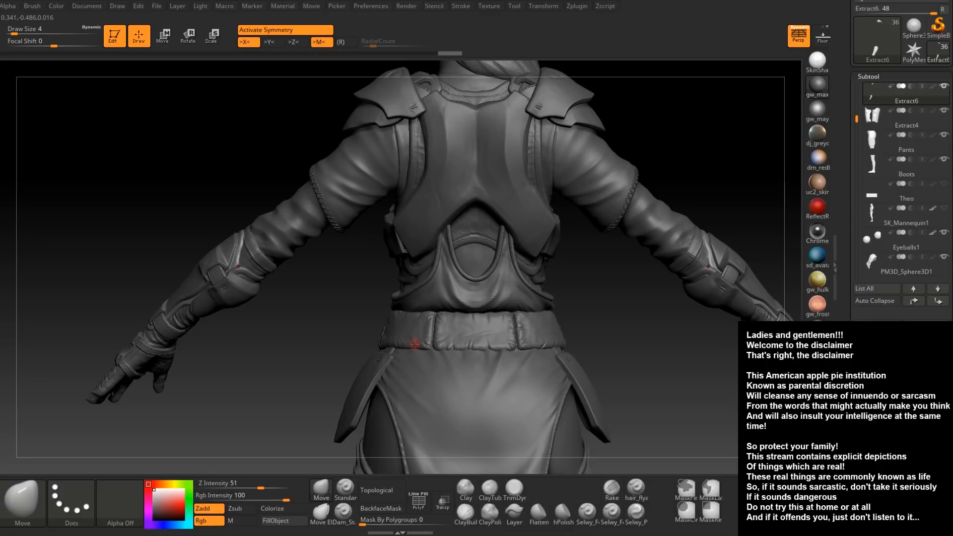
right_drag(461, 209, 623, 268)
right_drag(365, 304, 346, 327)
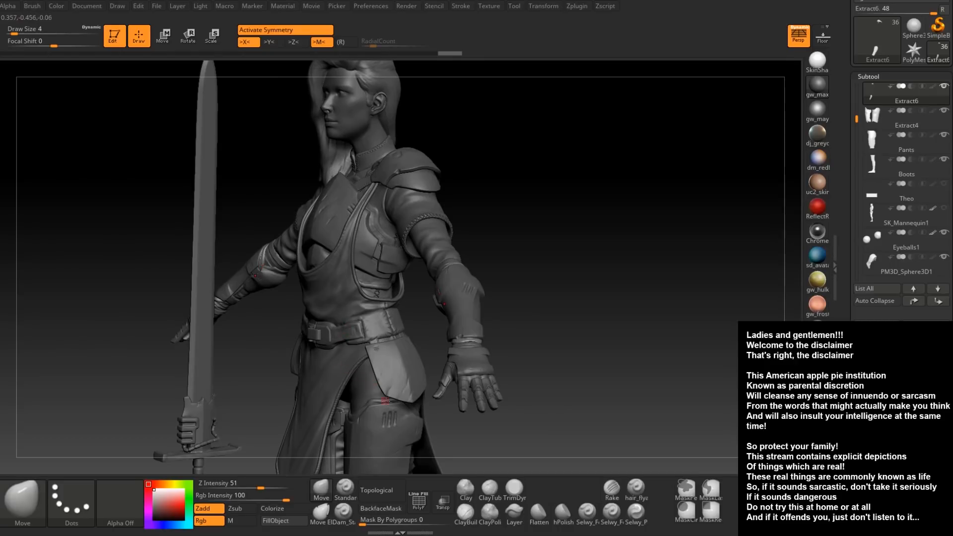
ctrl+right_drag(481, 355, 435, 235)
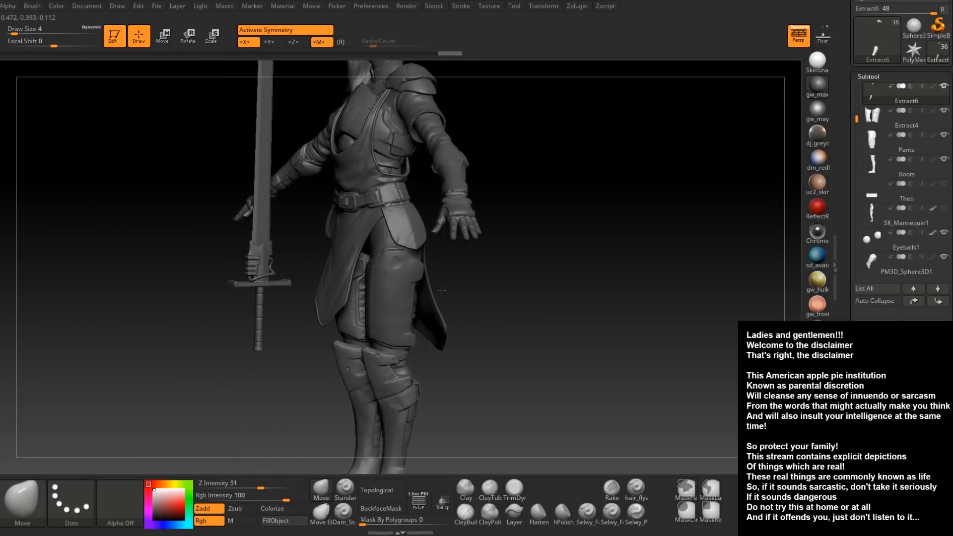
right_drag(378, 376, 392, 400)
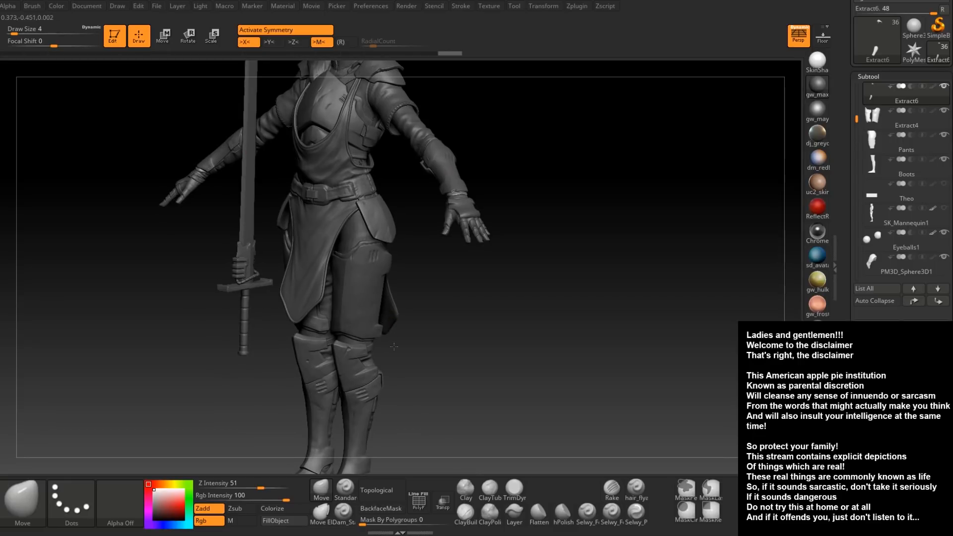
alt+right_drag(384, 297, 390, 379)
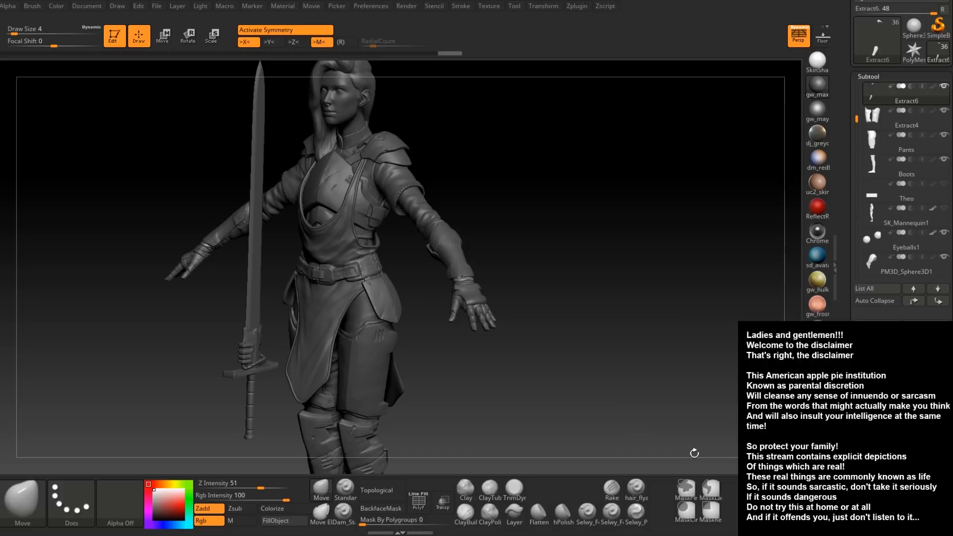
mouse_move(585, 242)
mouse_down()
mouse_move(563, 237)
mouse_move(576, 296)
mouse_move(571, 290)
mouse_move(616, 278)
mouse_move(641, 299)
mouse_move(620, 298)
mouse_move(650, 282)
mouse_move(602, 281)
mouse_up()
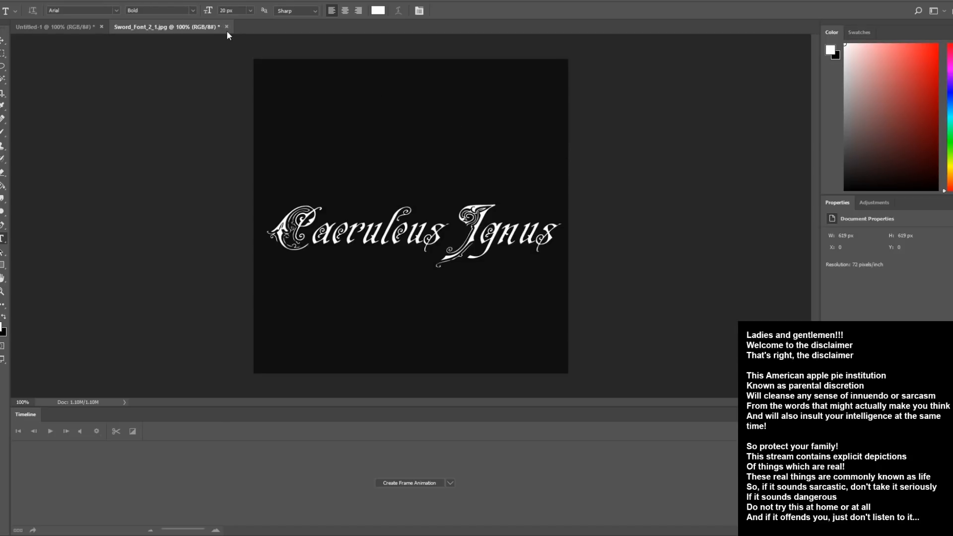
Return from the Photoshop lettering image to ZBrush and examine the full character and sword from the side and front
click(949, 1)
click(485, 195)
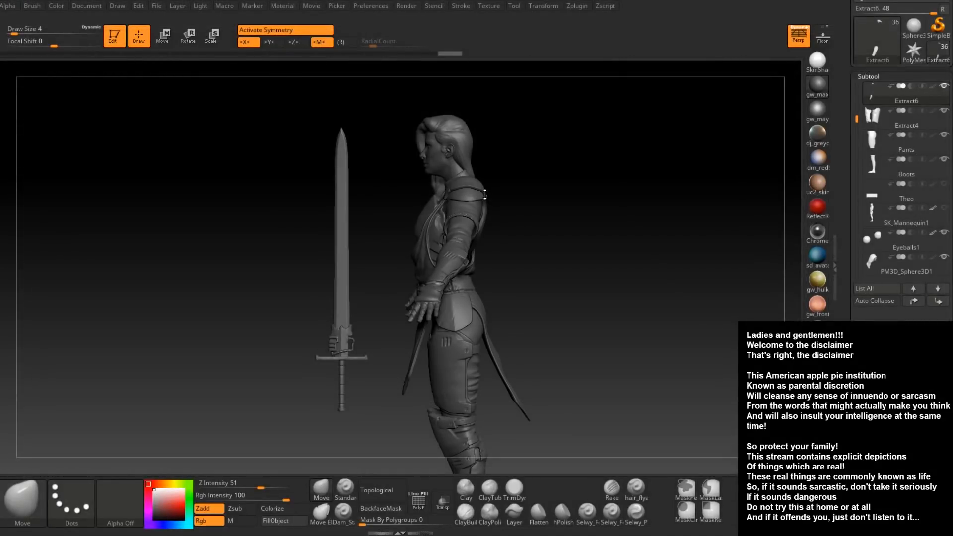
drag(562, 251, 600, 261)
alt+drag(567, 319, 565, 281)
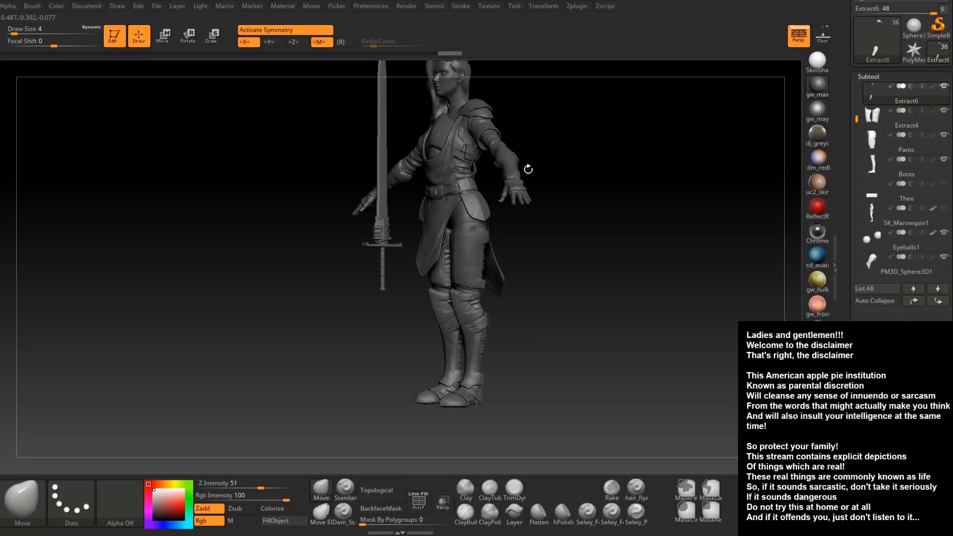
mouse_move(571, 245)
mouse_down()
mouse_move(600, 241)
mouse_move(548, 270)
mouse_up()
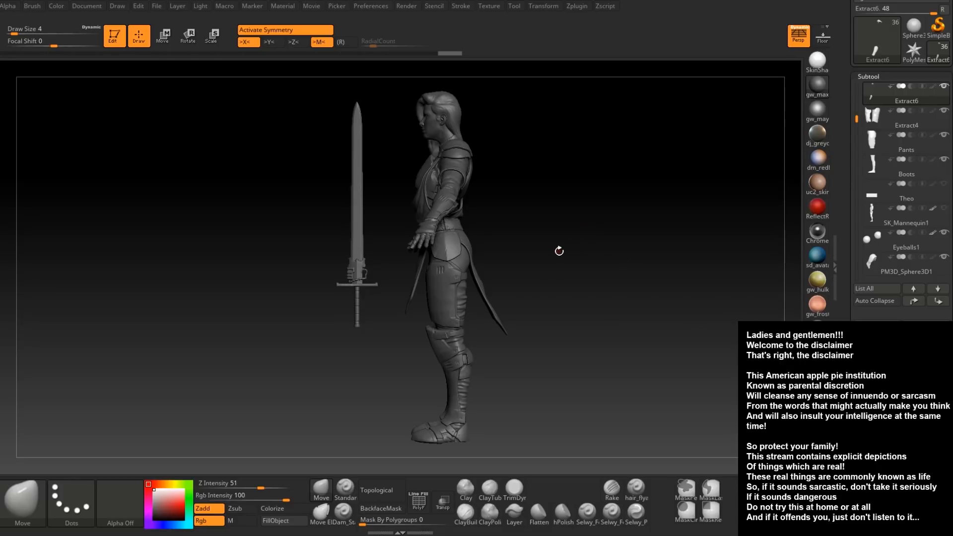
drag(559, 250, 579, 266)
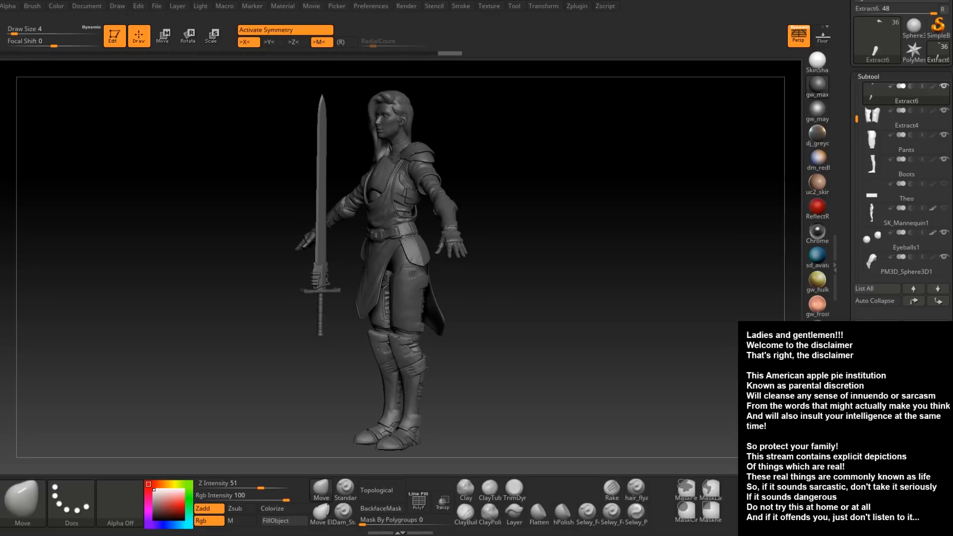
mouse_move(521, 314)
mouse_down()
mouse_move(493, 313)
mouse_move(528, 311)
mouse_up()
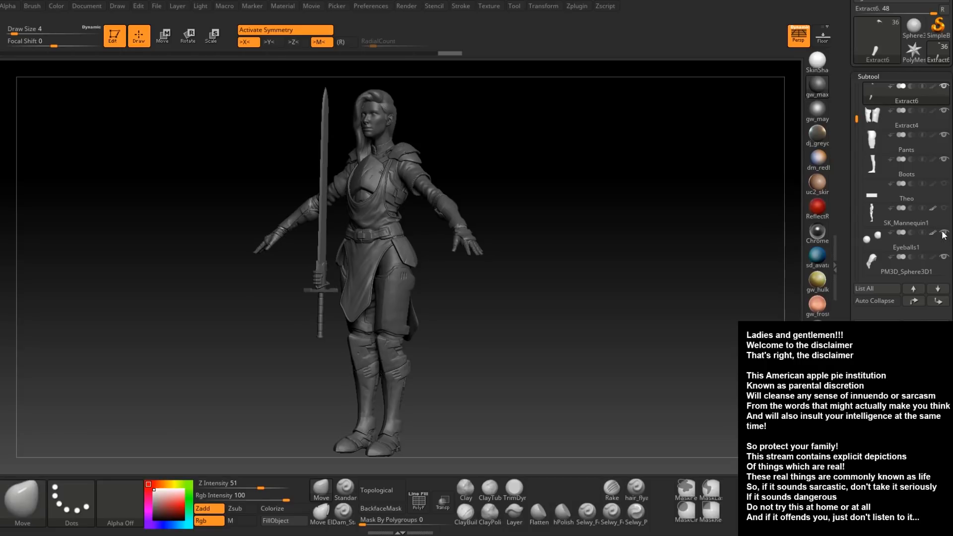
Activate the Sword1 subtool and import the sword lettering image as the alpha of the MaskPen brush
drag(510, 220, 296, 243)
alt+click(320, 242)
drag(342, 250, 278, 235)
alt+drag(283, 241, 301, 272)
ctrl+right_drag(370, 301, 365, 358)
click(133, 503)
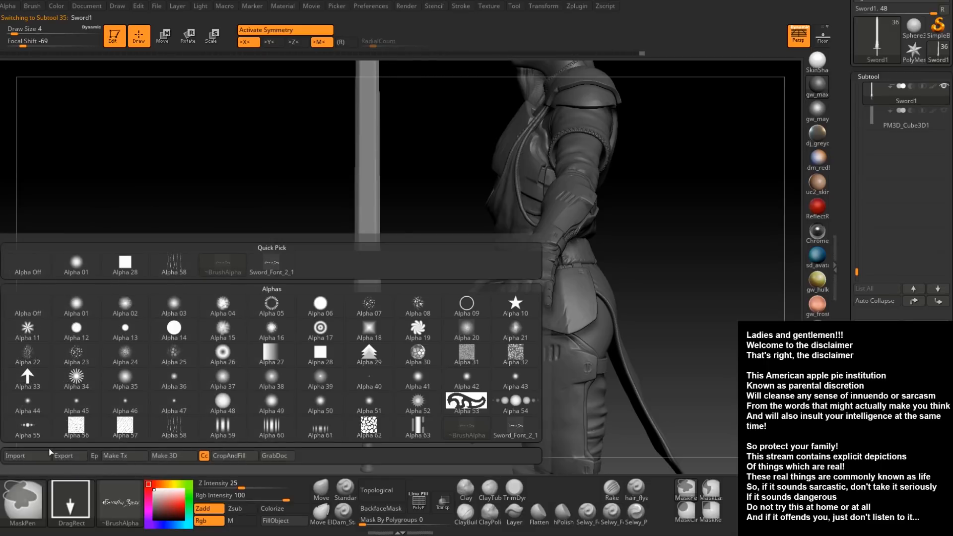
click(27, 454)
click(164, 134)
click(392, 244)
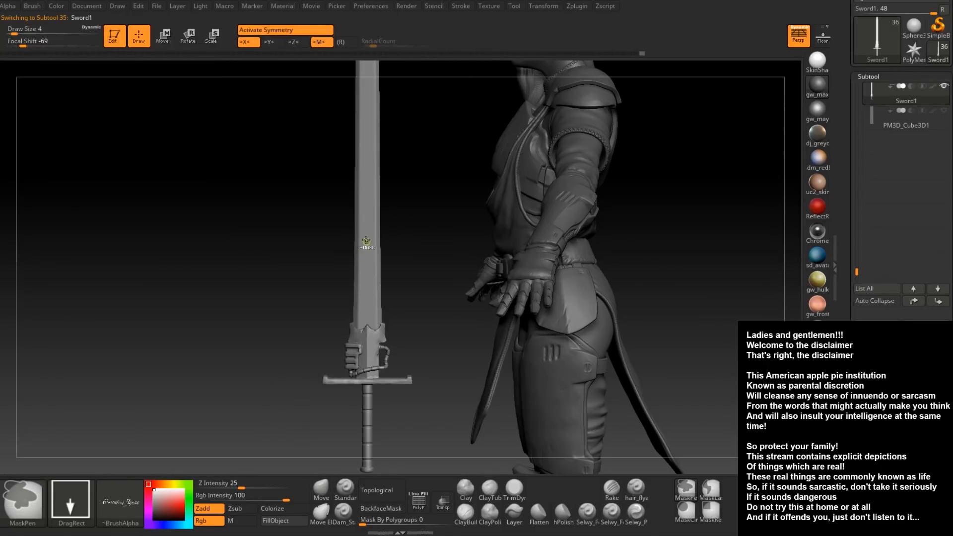
Try masking the "Caeruleus Ignus" lettering along the lower blade, clearing and re-placing it once before undoing it
mouse_move(373, 280)
mouse_down()
mouse_move(418, 238)
mouse_move(421, 301)
mouse_move(277, 206)
mouse_move(263, 235)
mouse_up()
mouse_move(408, 263)
alt+mouse_down()
mouse_move(372, 268)
mouse_move(378, 304)
mouse_move(390, 305)
alt+mouse_up()
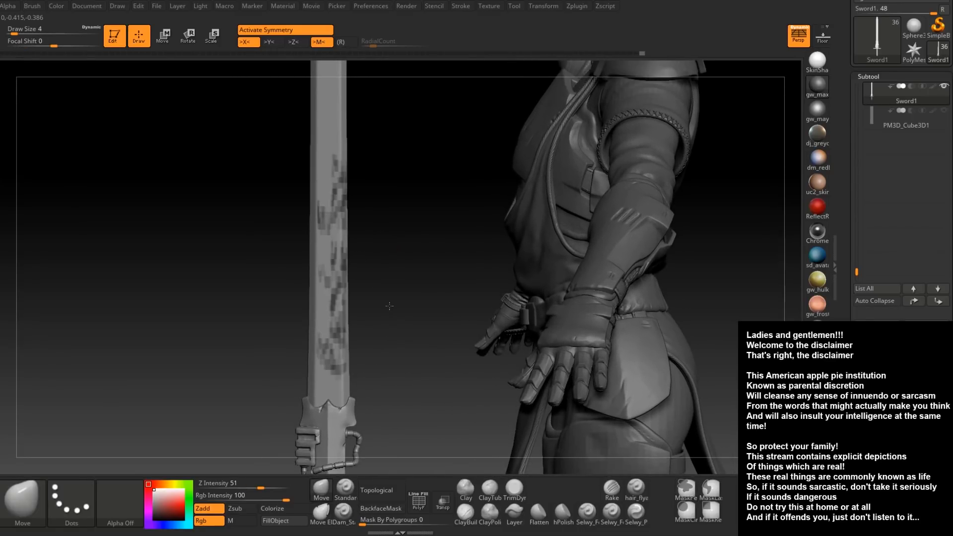
key(ctrl)
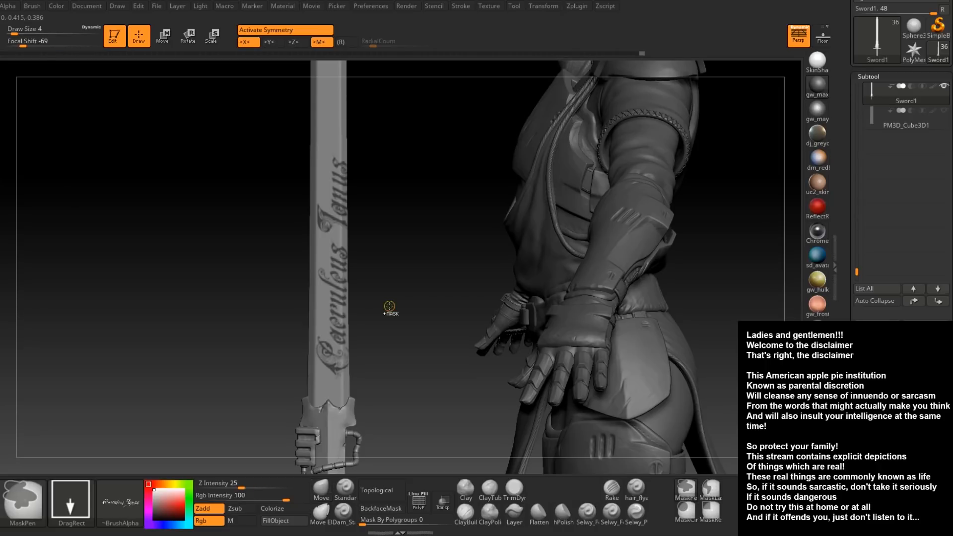
ctrl+click(389, 306)
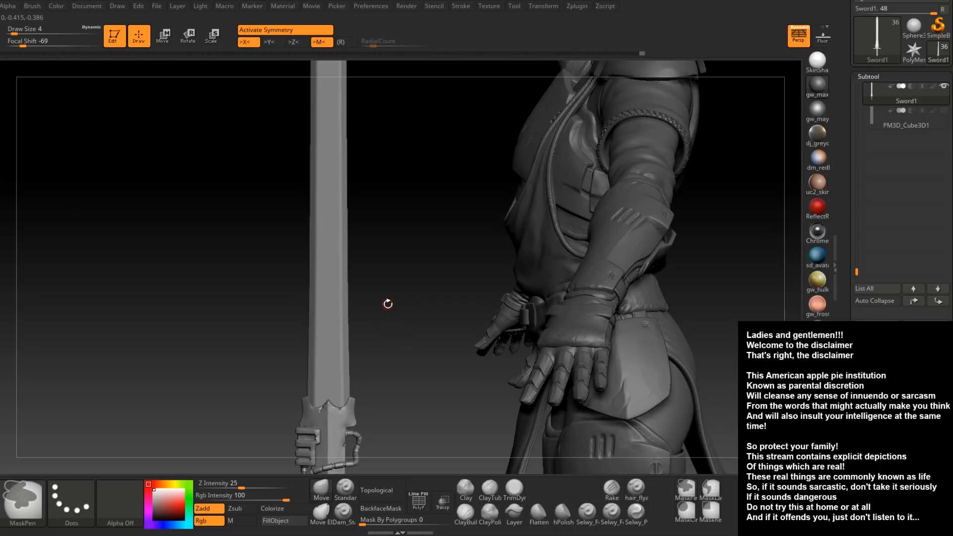
mouse_move(330, 303)
ctrl+mouse_down()
mouse_move(335, 252)
mouse_move(293, 232)
mouse_move(219, 234)
mouse_move(180, 272)
mouse_move(193, 303)
ctrl+mouse_up()
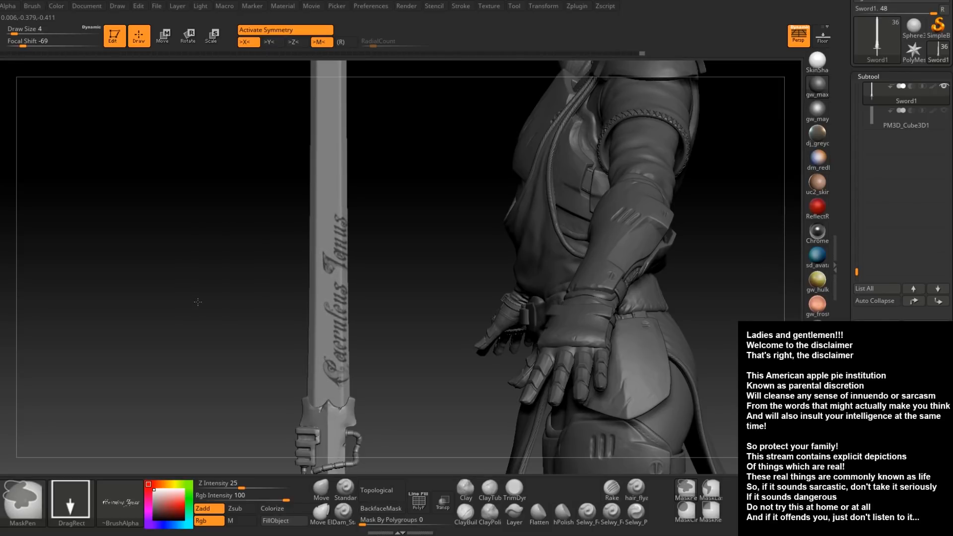
drag(361, 263, 408, 298)
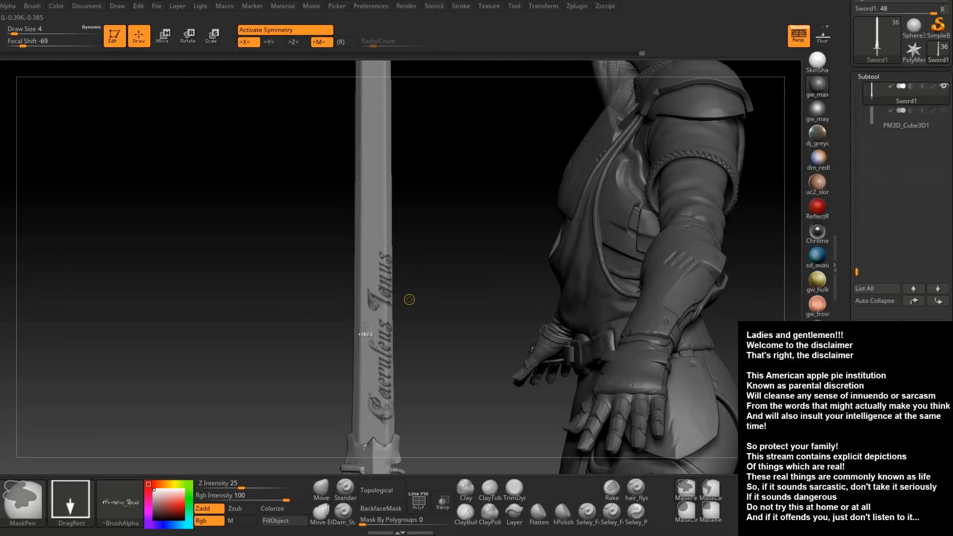
key(ctrl+z)
Try several placements of a small lettering mask on the flat of the blade, viewed closer, and undo them
shift+drag(449, 317, 269, 294)
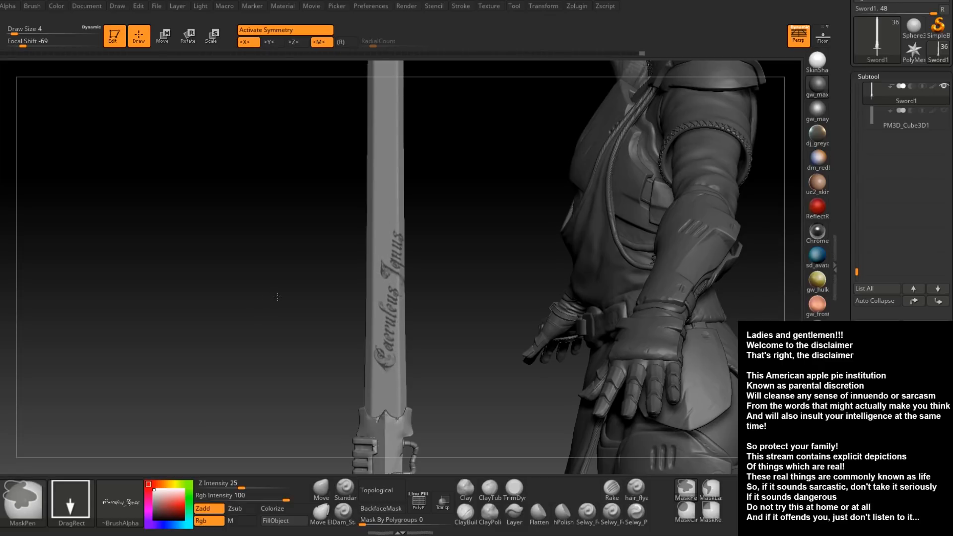
ctrl+drag(279, 307, 275, 304)
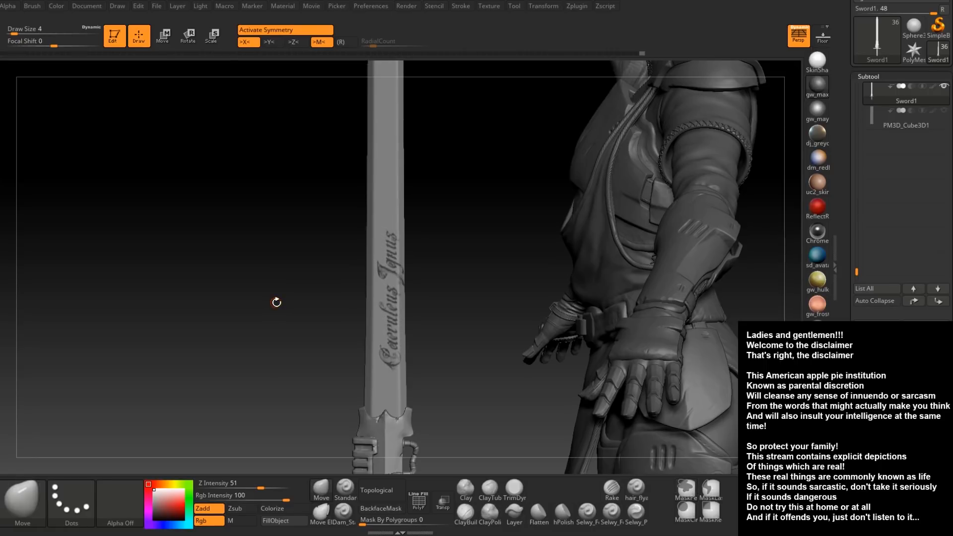
mouse_move(364, 343)
ctrl+mouse_down()
mouse_move(390, 354)
mouse_move(365, 318)
mouse_move(318, 303)
mouse_move(245, 315)
mouse_move(257, 304)
mouse_move(270, 324)
ctrl+mouse_up()
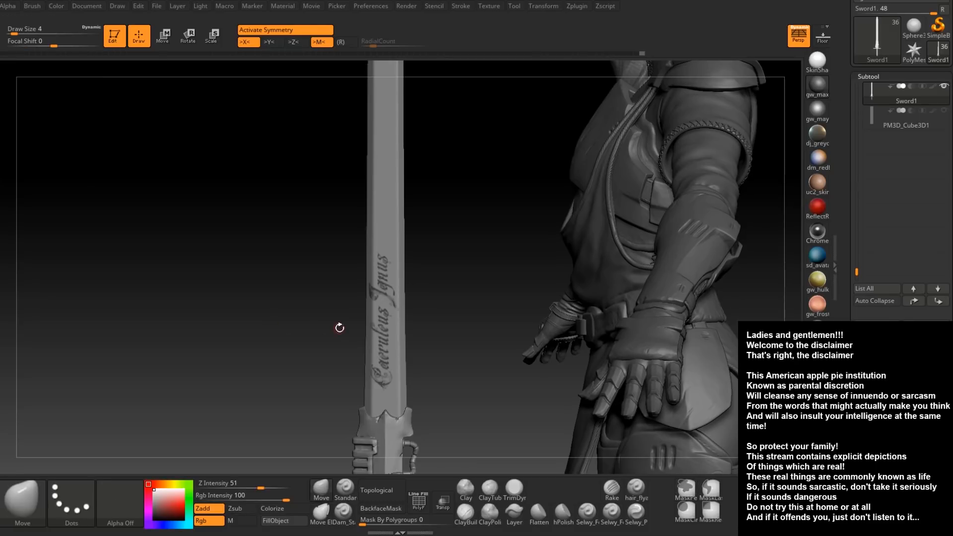
mouse_move(432, 320)
ctrl+mouse_down()
mouse_move(425, 296)
mouse_move(427, 319)
mouse_move(425, 304)
mouse_move(407, 340)
ctrl+mouse_up()
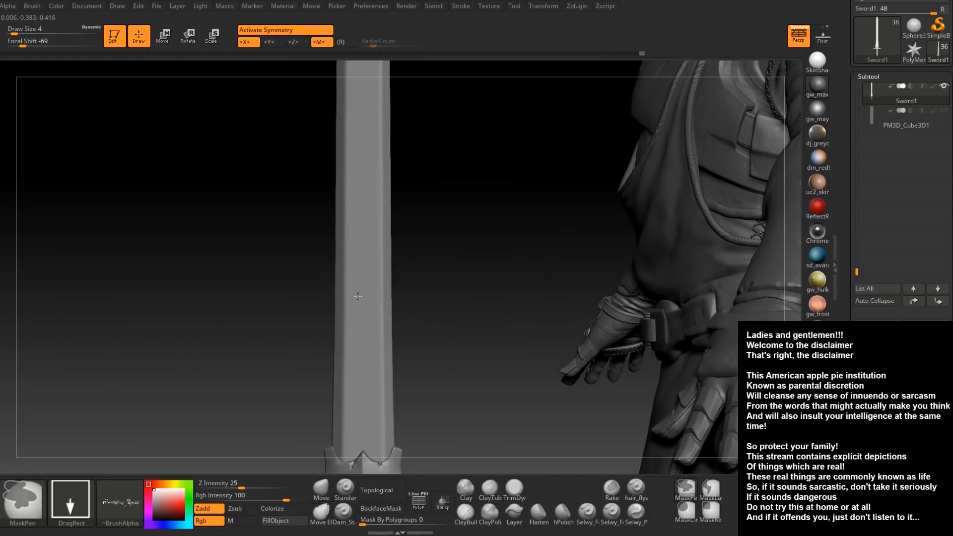
drag(343, 287, 273, 306)
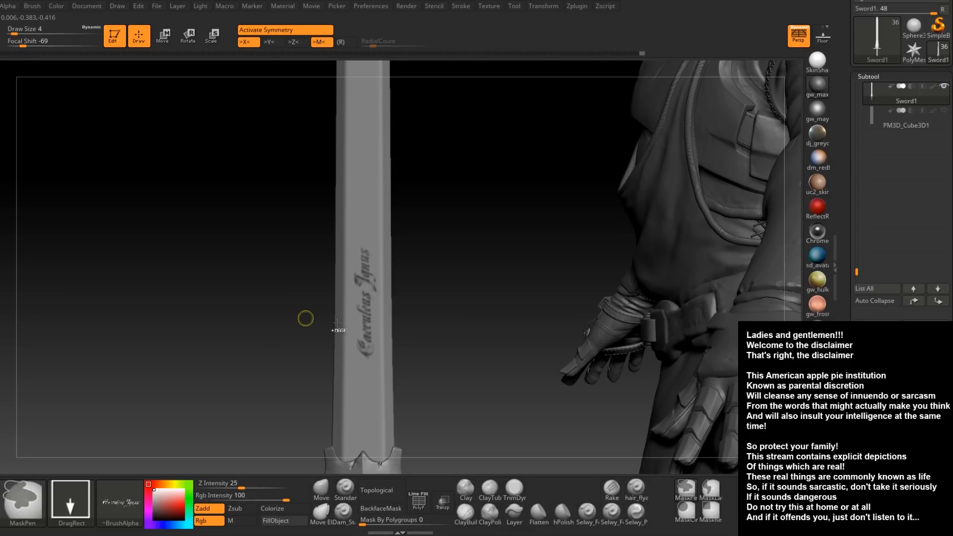
key(ctrl+z)
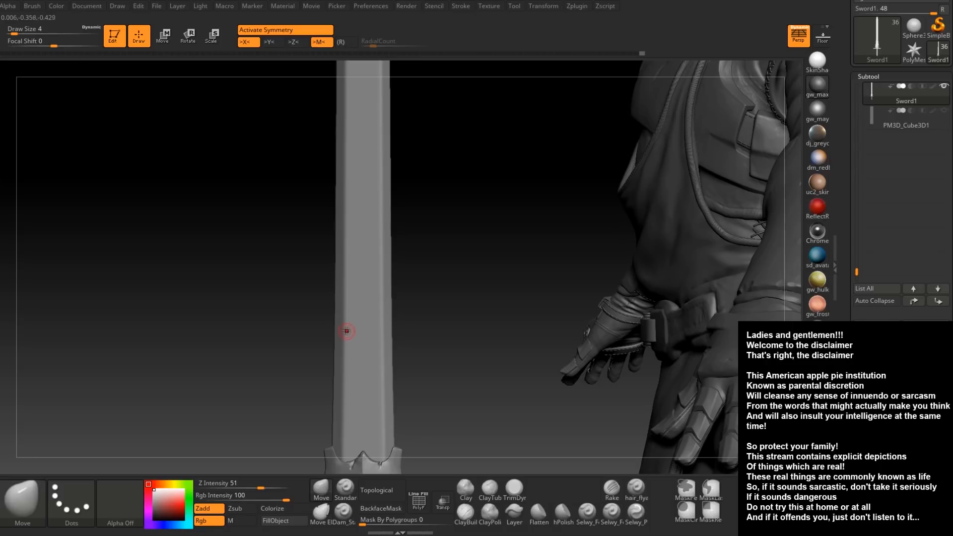
Try different angles and sizes for the lettering mask just above the guard, undoing the resulting placements
mouse_move(333, 299)
mouse_down()
mouse_move(248, 308)
mouse_move(190, 329)
mouse_move(201, 318)
mouse_move(189, 318)
mouse_move(180, 323)
mouse_move(191, 352)
mouse_up()
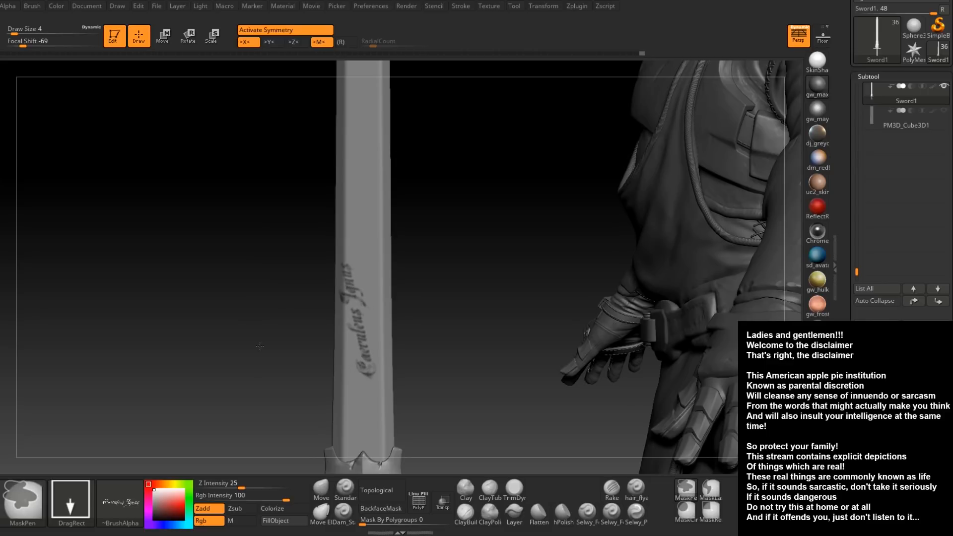
drag(271, 329, 276, 329)
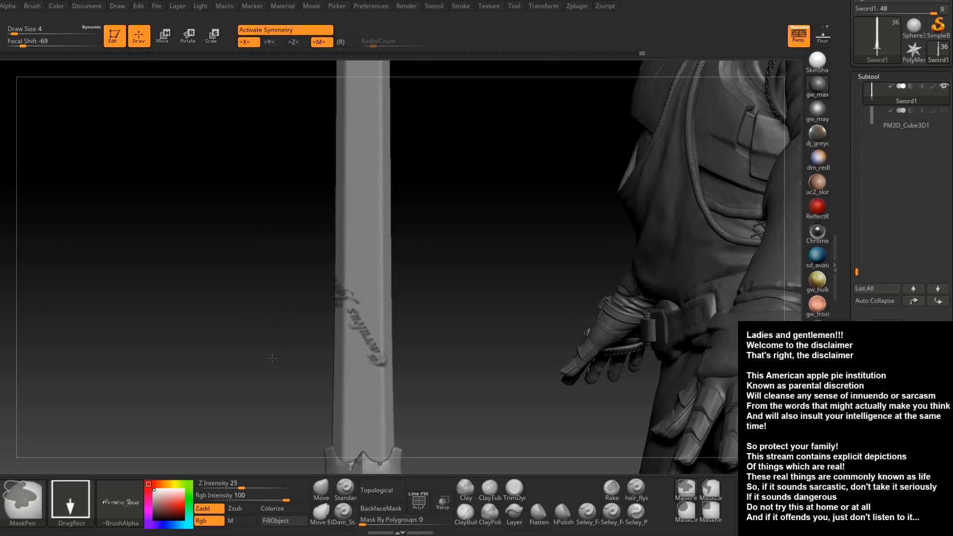
drag(223, 313, 216, 324)
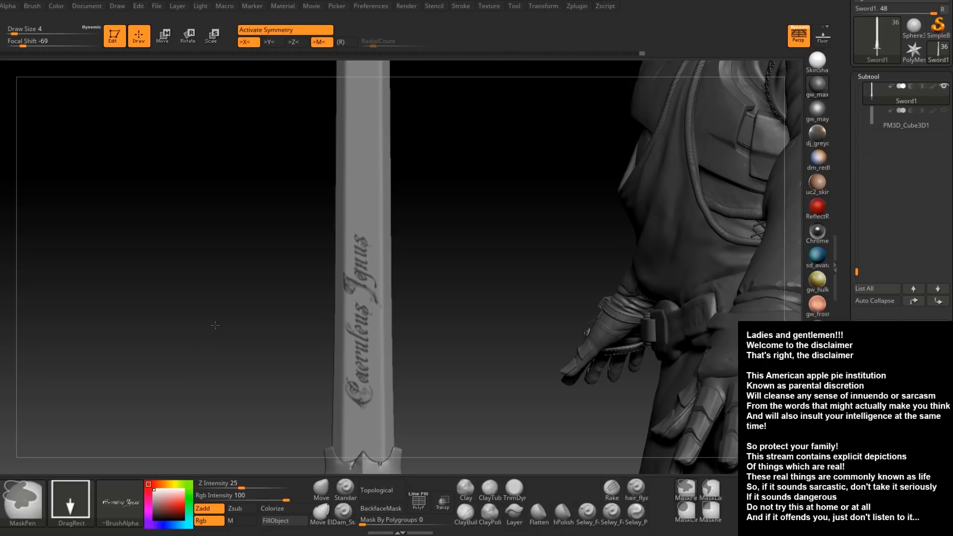
drag(208, 324, 176, 328)
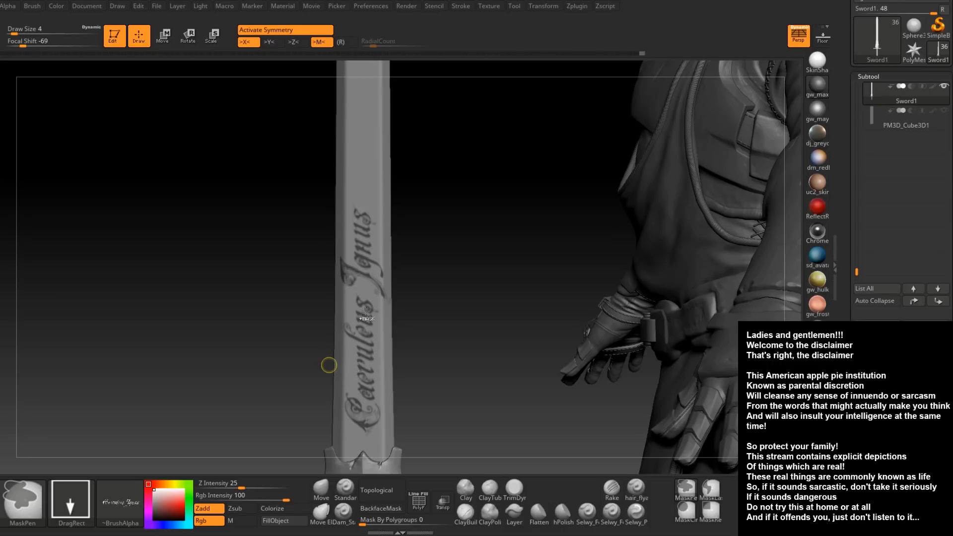
key(ctrl+z)
key(ctrl)
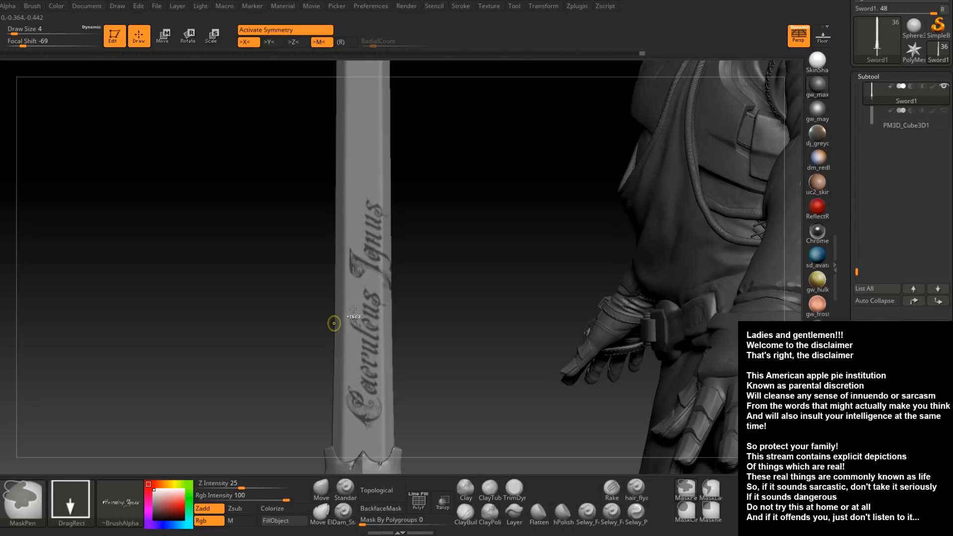
key(ctrl+z)
Try a larger lettering mask spanning the blade's width down to the guard, quick-save, and undo the mask
ctrl+drag(364, 316, 193, 319)
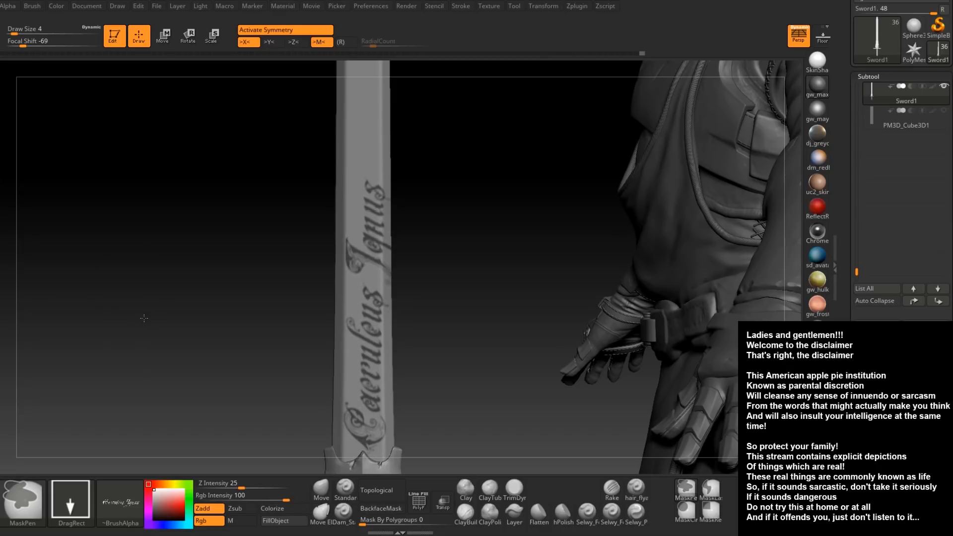
key(ctrl+s)
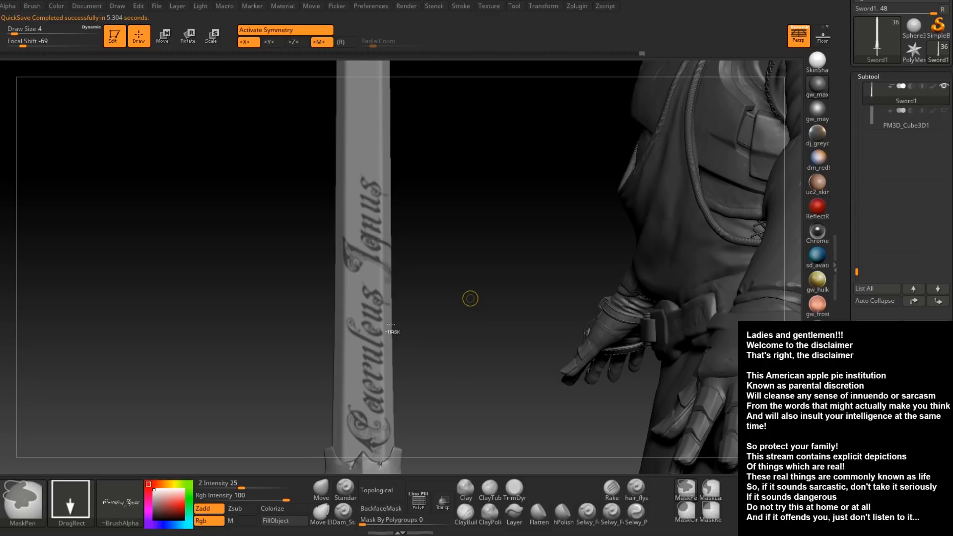
key(ctrl+z)
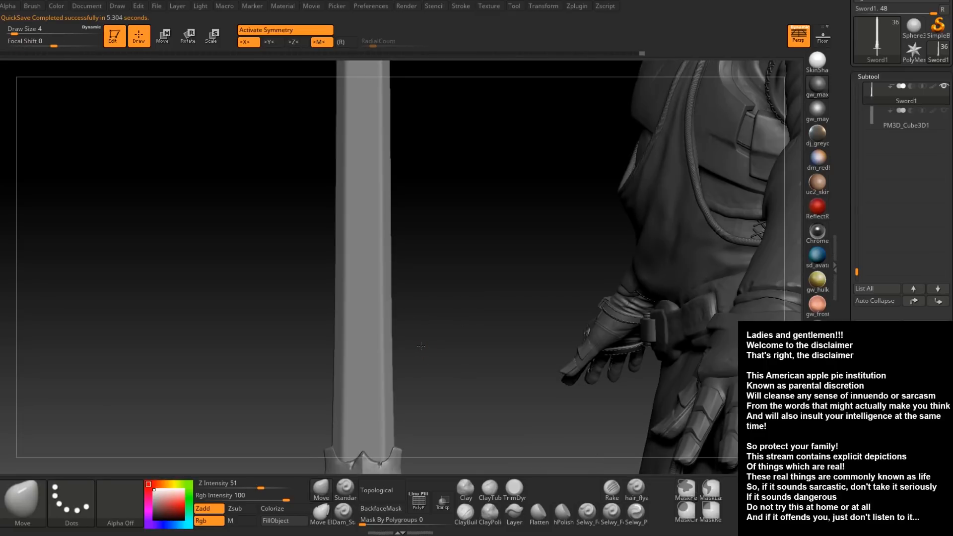
Try a smaller lettering mask centred on the lower blade, inspect it up close from another angle, and undo it
drag(349, 342, 226, 343)
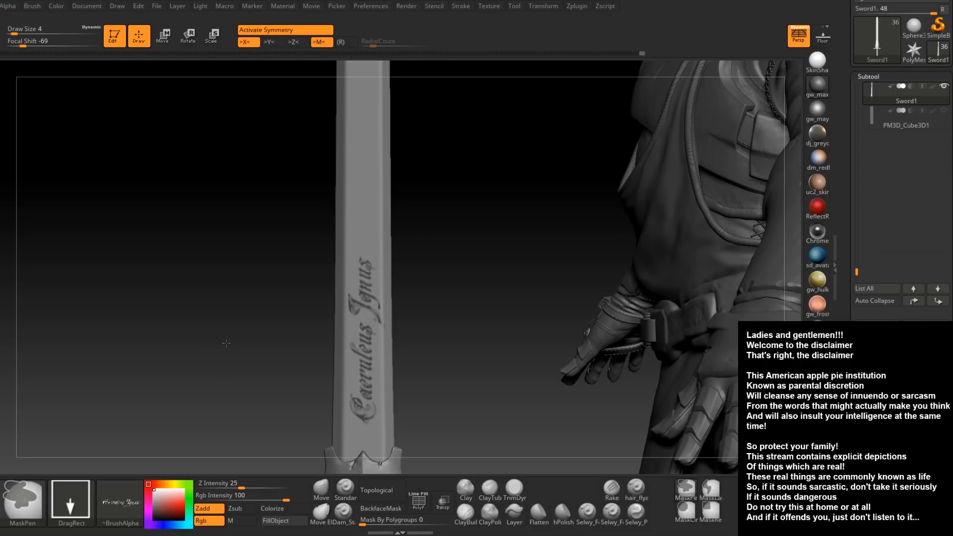
mouse_move(434, 283)
mouse_down()
mouse_move(440, 266)
mouse_move(428, 325)
mouse_move(403, 260)
mouse_up()
alt+right_drag(403, 260, 395, 234)
mouse_move(361, 315)
ctrl+right_down()
mouse_move(416, 296)
mouse_move(422, 283)
ctrl+right_up()
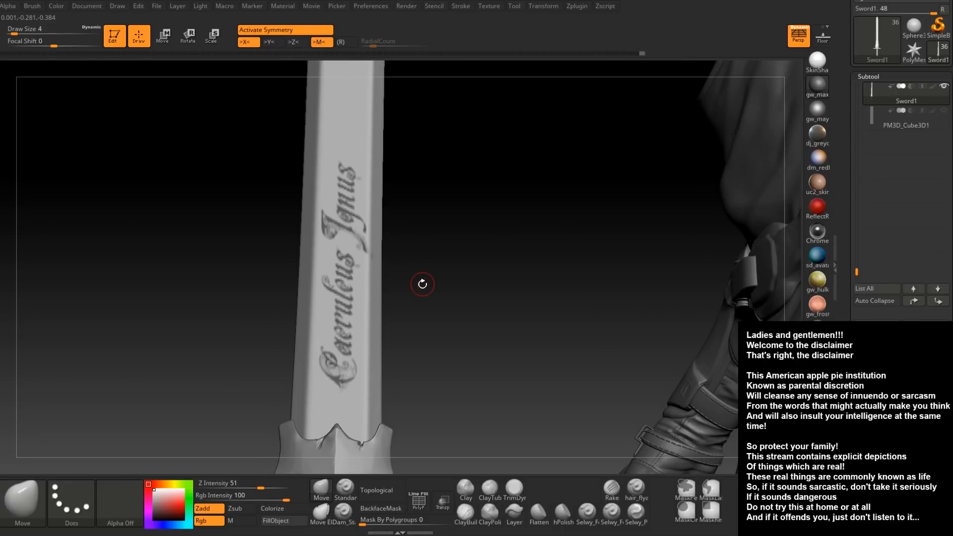
alt+right_drag(423, 284, 436, 302)
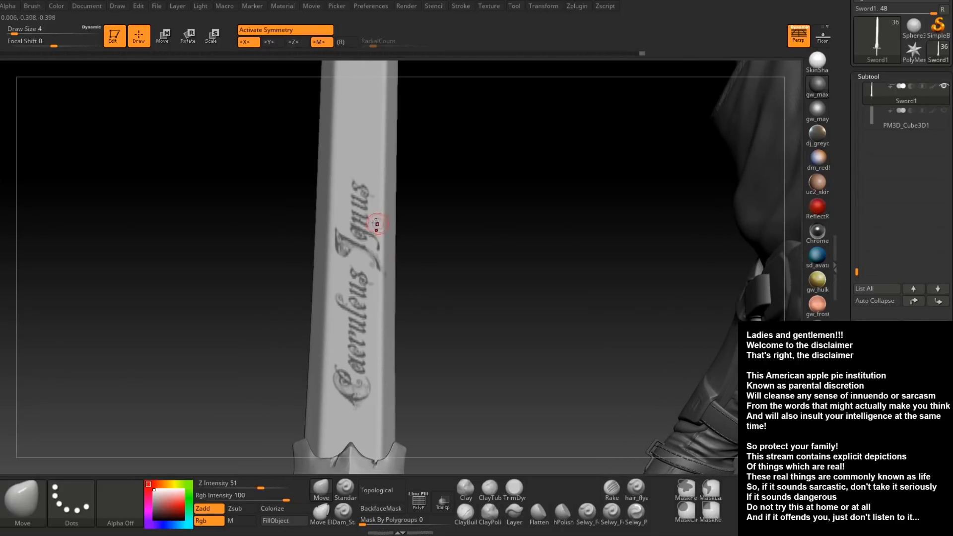
key(ctrl+z)
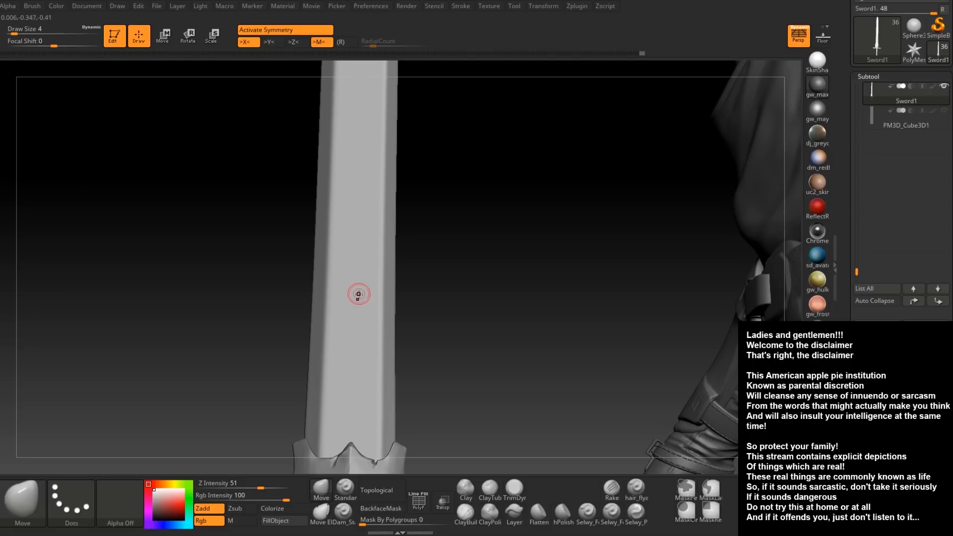
Try a small and then a large lettering mask on the enlarged blade face, undoing both
ctrl+drag(359, 262, 185, 273)
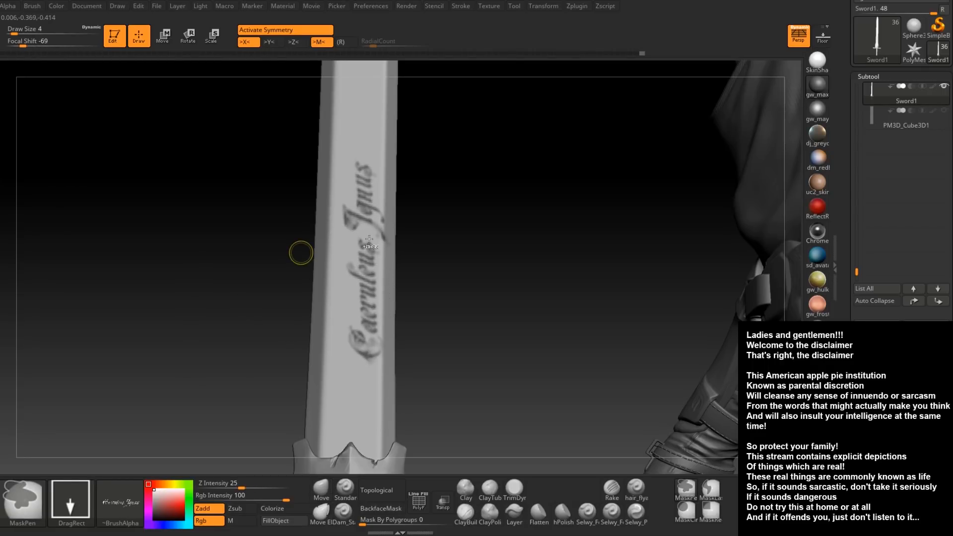
key(ctrl+z)
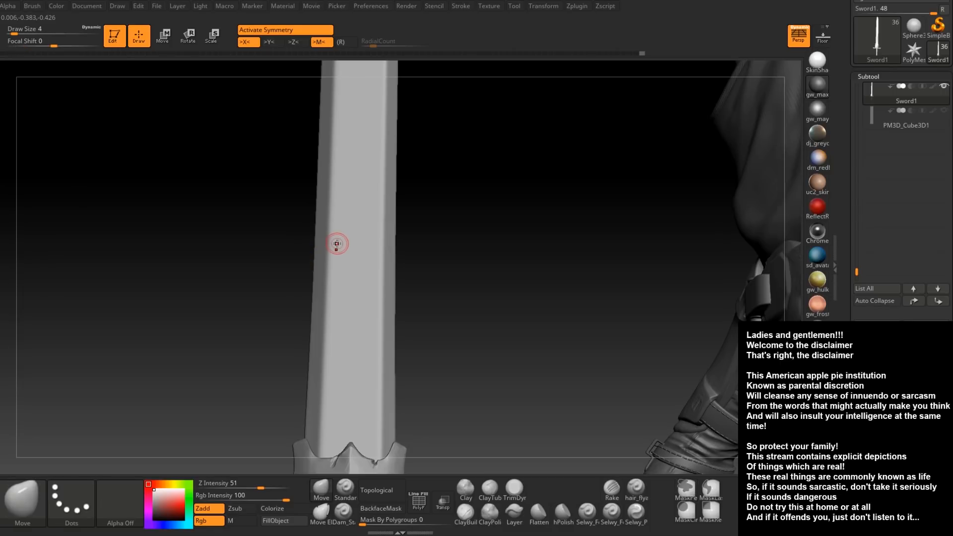
mouse_move(333, 242)
mouse_down()
mouse_move(272, 227)
mouse_move(223, 248)
mouse_move(95, 250)
mouse_up()
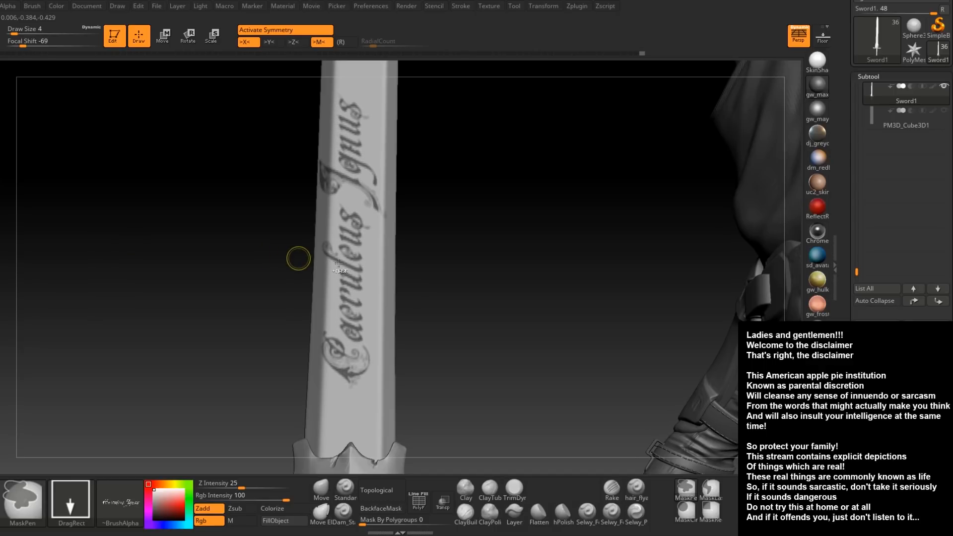
key(ctrl+z)
Try two more large lettering masks along the blade's flat face and undo each of them
mouse_move(334, 269)
ctrl+mouse_down()
mouse_move(251, 240)
mouse_move(129, 267)
mouse_move(48, 266)
mouse_move(62, 280)
mouse_move(113, 264)
ctrl+mouse_up()
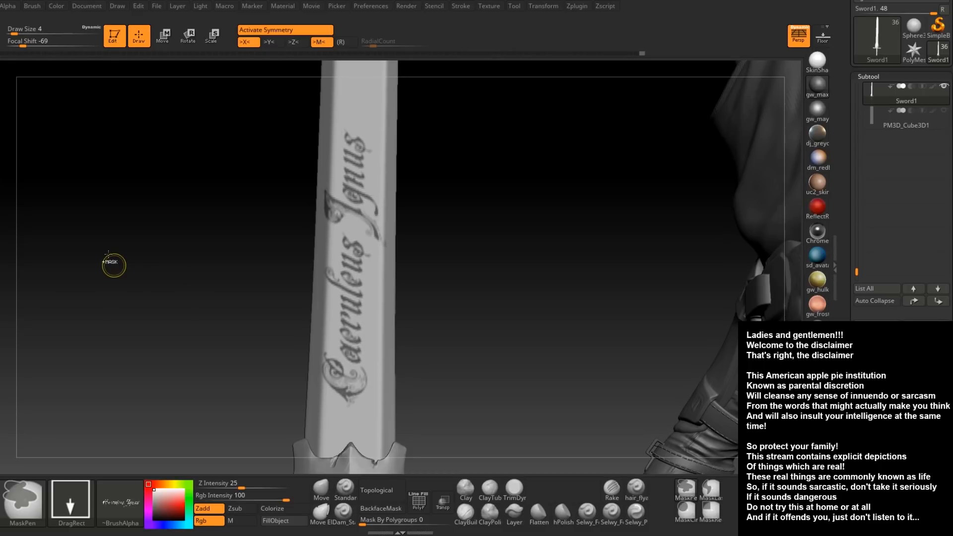
key(ctrl+z)
alt+drag(442, 268, 400, 248)
ctrl+drag(297, 225, 61, 224)
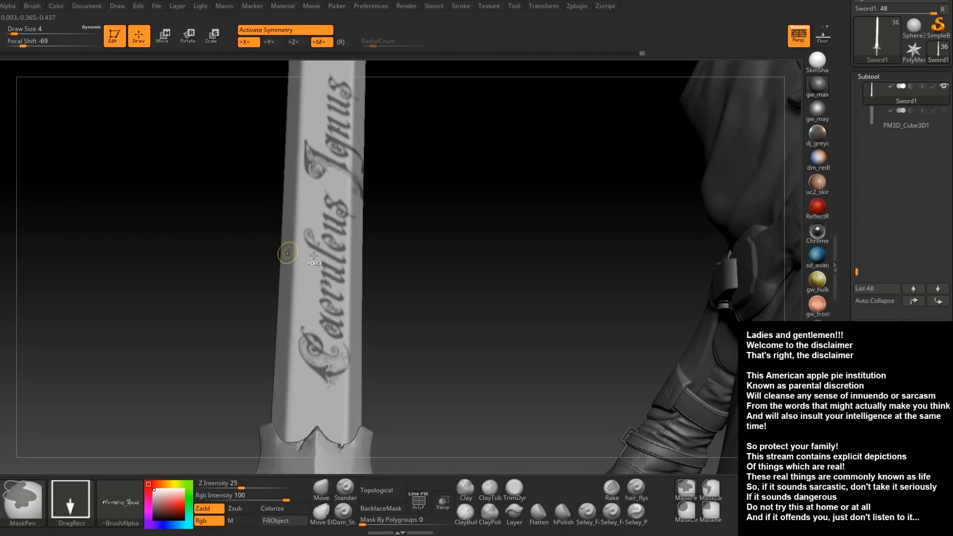
key(ctrl+z)
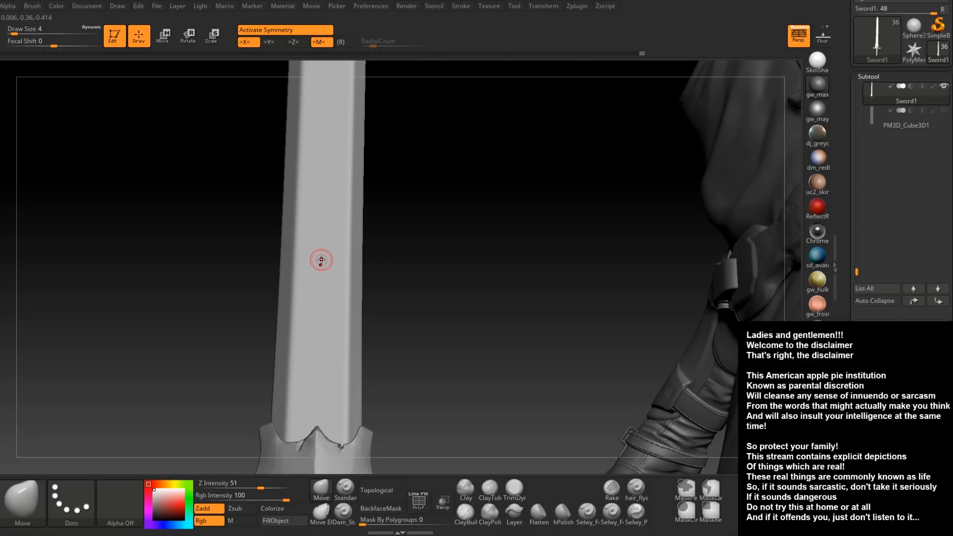
Turn the sword horizontal and mask the lettering onto the blade beside the guard, replacing the first placement with a smaller one
drag(456, 275, 382, 348)
alt+drag(333, 328, 339, 364)
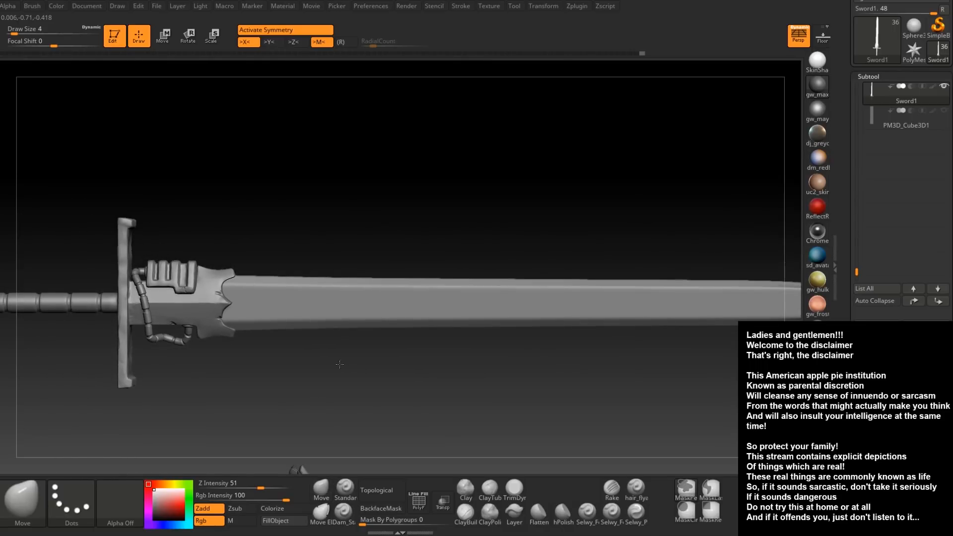
mouse_move(321, 302)
ctrl+mouse_down()
mouse_move(305, 199)
mouse_move(321, 160)
ctrl+mouse_up()
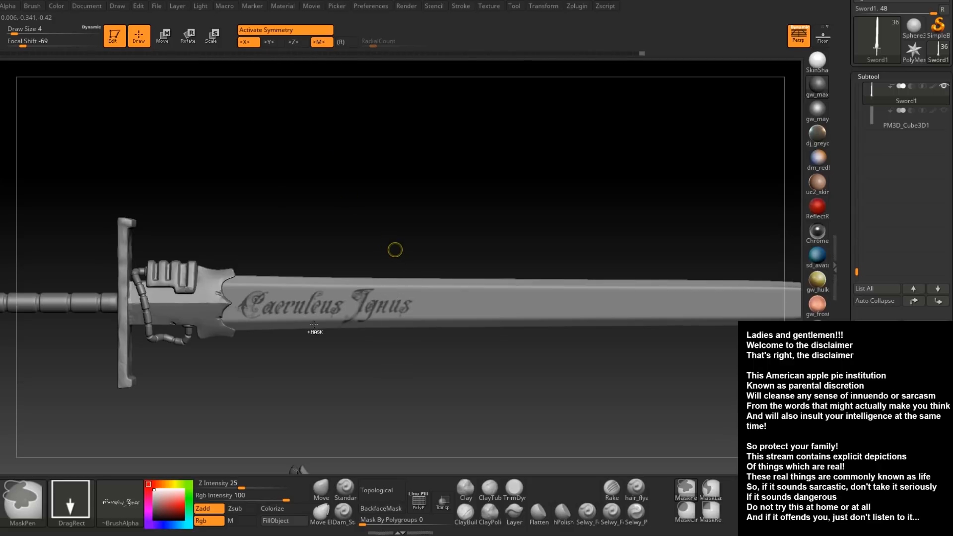
key(ctrl+z)
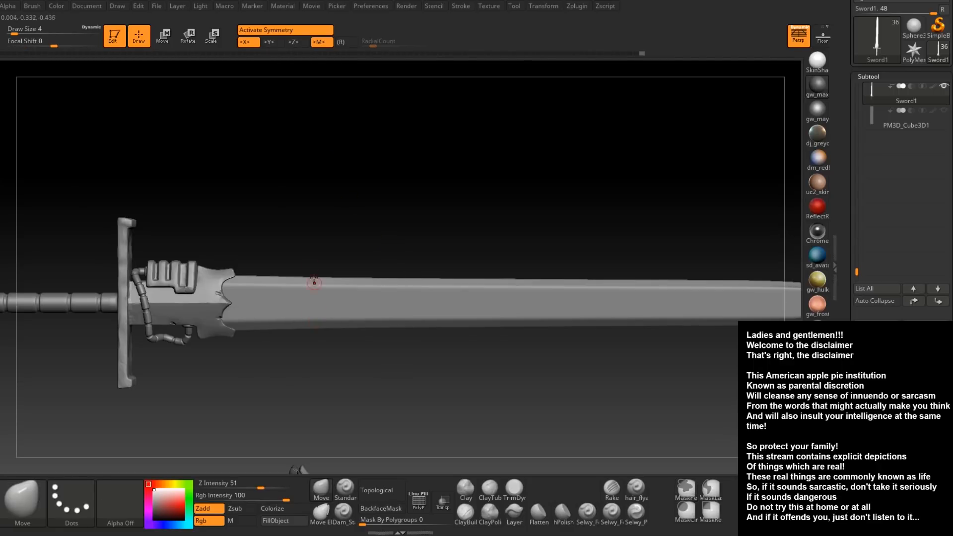
ctrl+drag(300, 298, 300, 199)
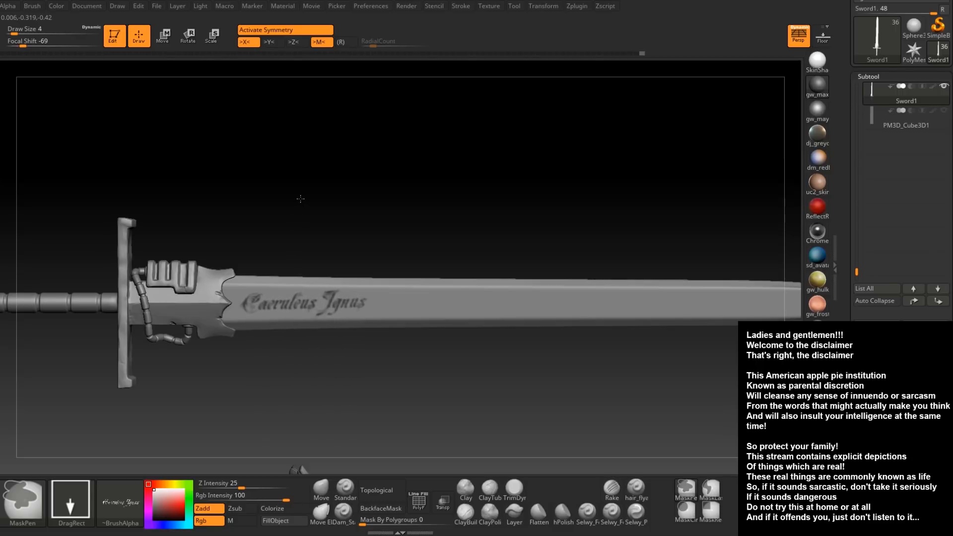
Undo the small lettering mask beside the guard and try four more "Caeruleus Ignus" placements along the blade, undoing each
key(ctrl+z)
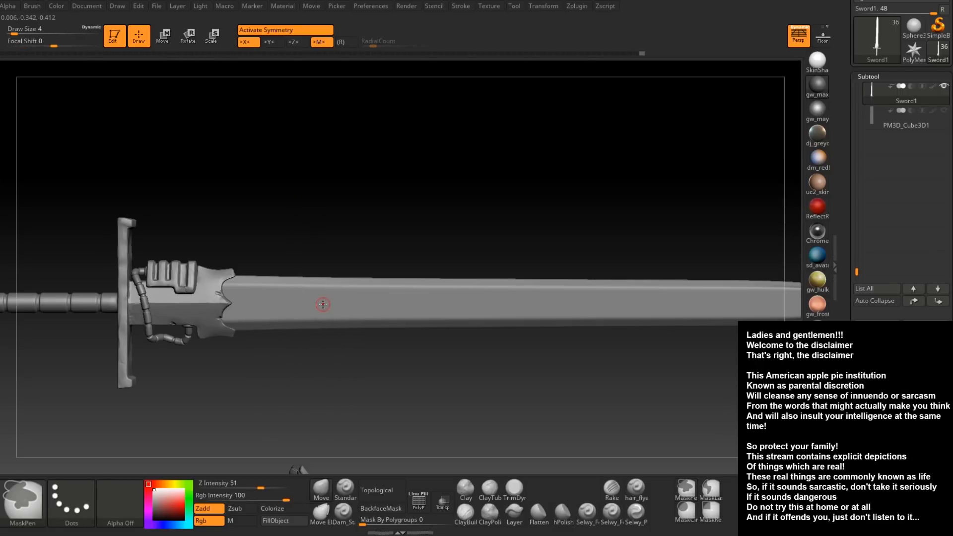
ctrl+drag(323, 297, 325, 191)
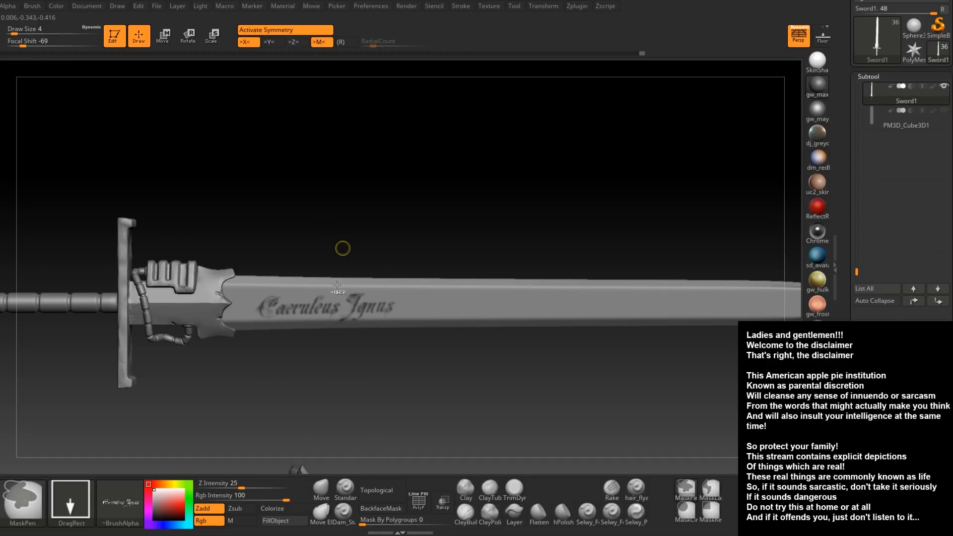
key(ctrl+z)
ctrl+drag(343, 271, 338, 146)
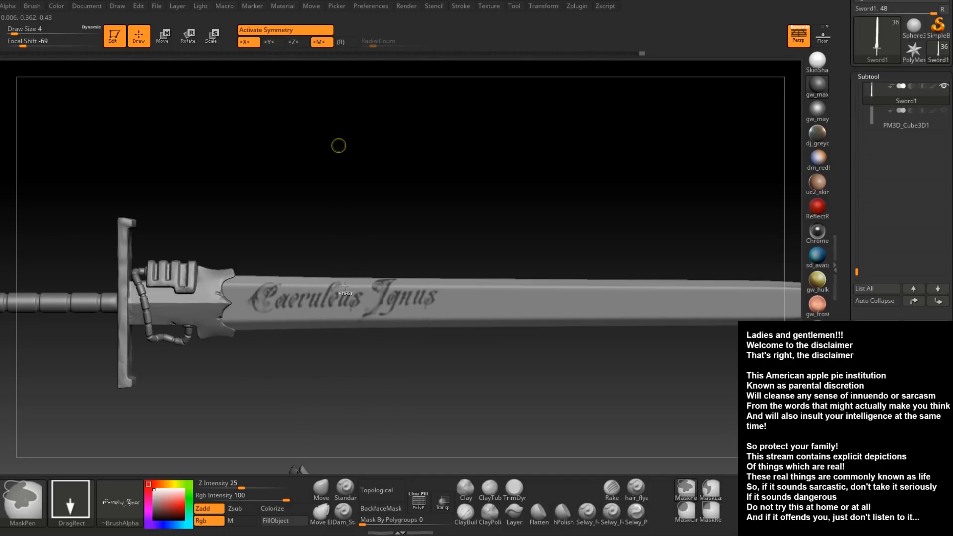
key(ctrl+z)
mouse_move(344, 291)
ctrl+mouse_down()
mouse_move(334, 159)
mouse_move(342, 140)
mouse_move(346, 159)
ctrl+mouse_up()
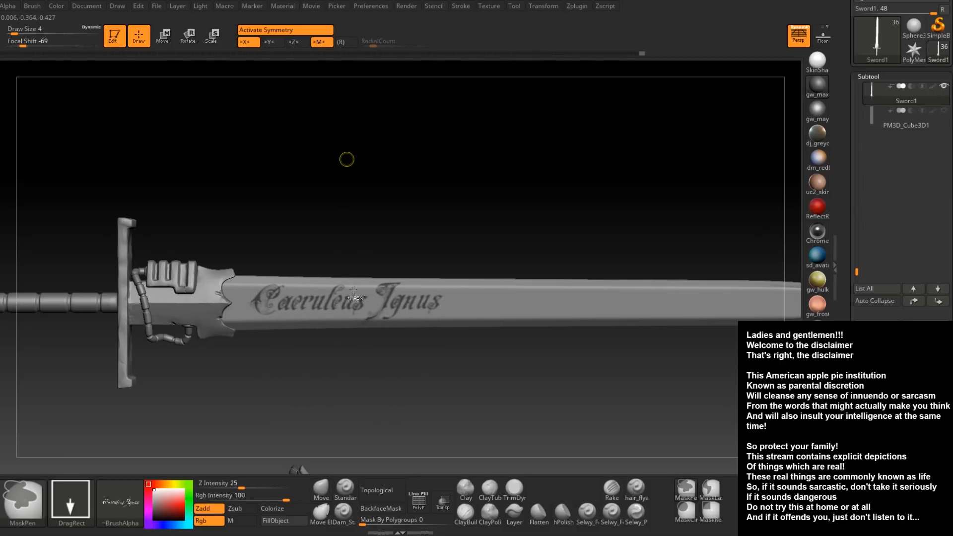
key(ctrl+z)
ctrl+drag(353, 254, 353, 170)
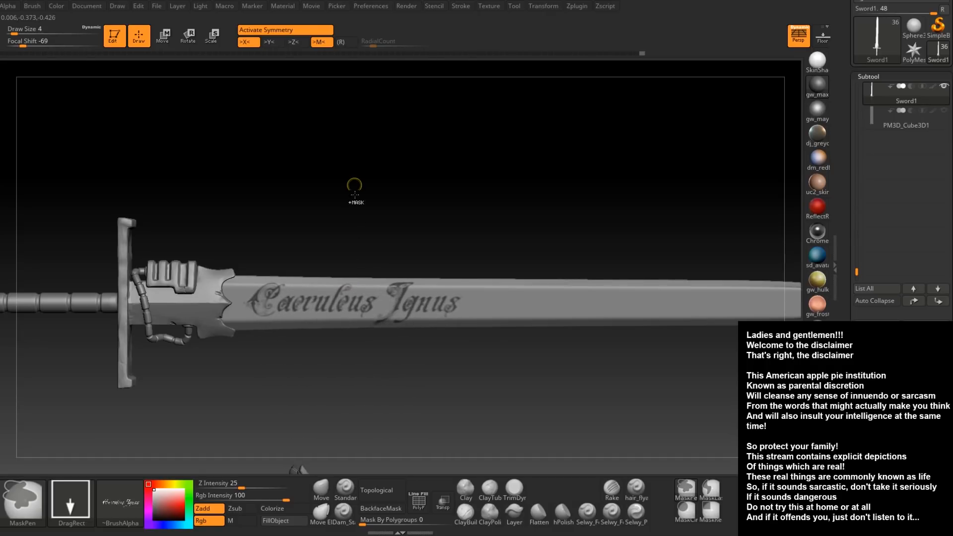
key(ctrl+z)
Mask the "Caeruleus Ignus" lettering across most of the blade's flat width just beyond the guard, and invert the mask
ctrl+drag(348, 297, 346, 140)
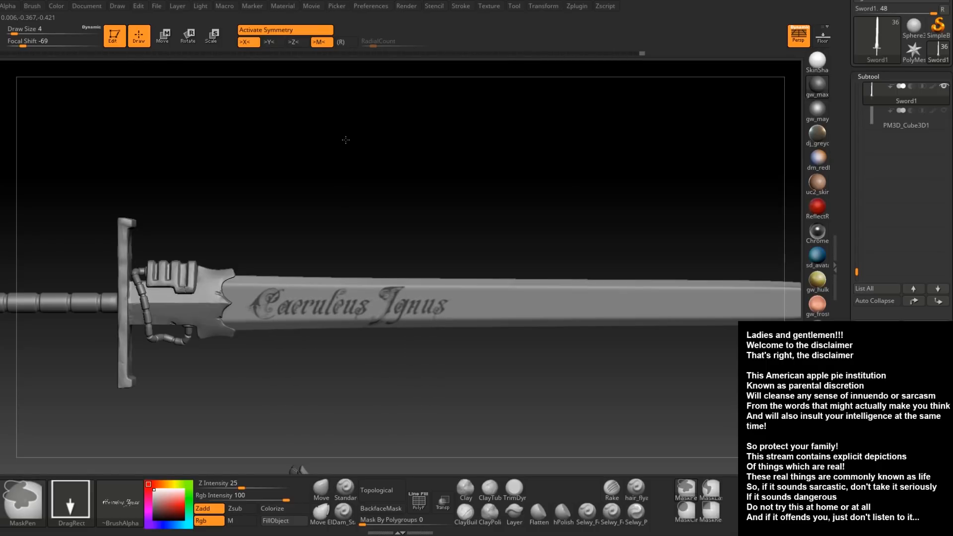
ctrl+drag(347, 140, 348, 133)
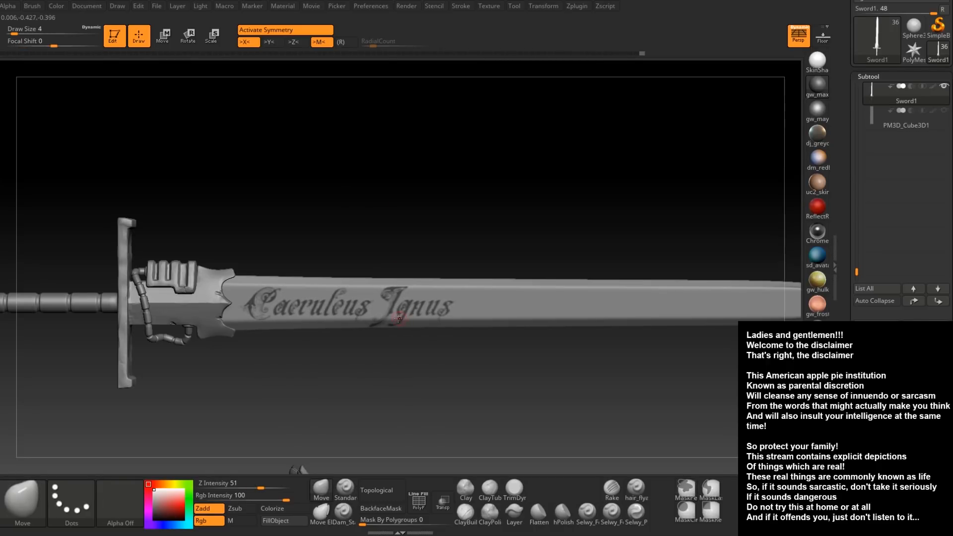
drag(300, 354, 341, 391)
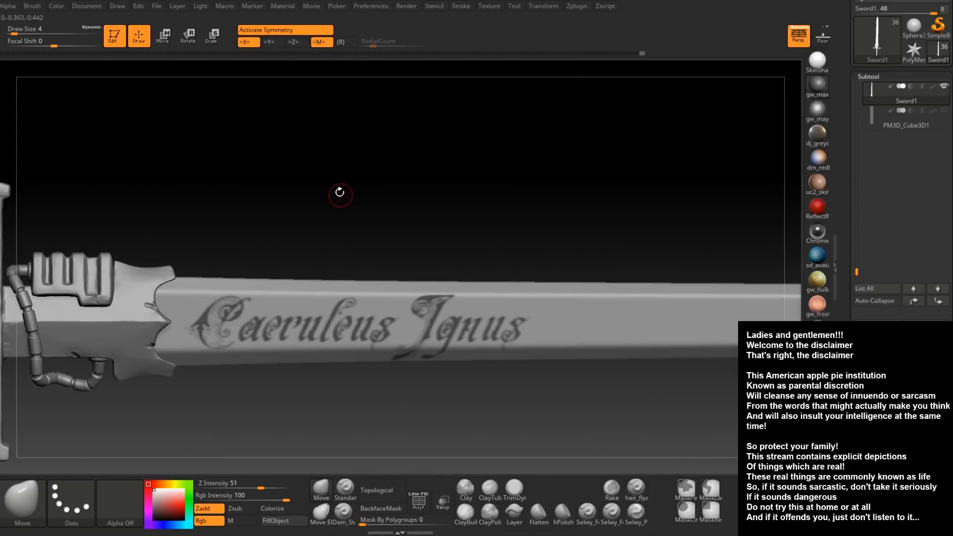
ctrl+click(338, 193)
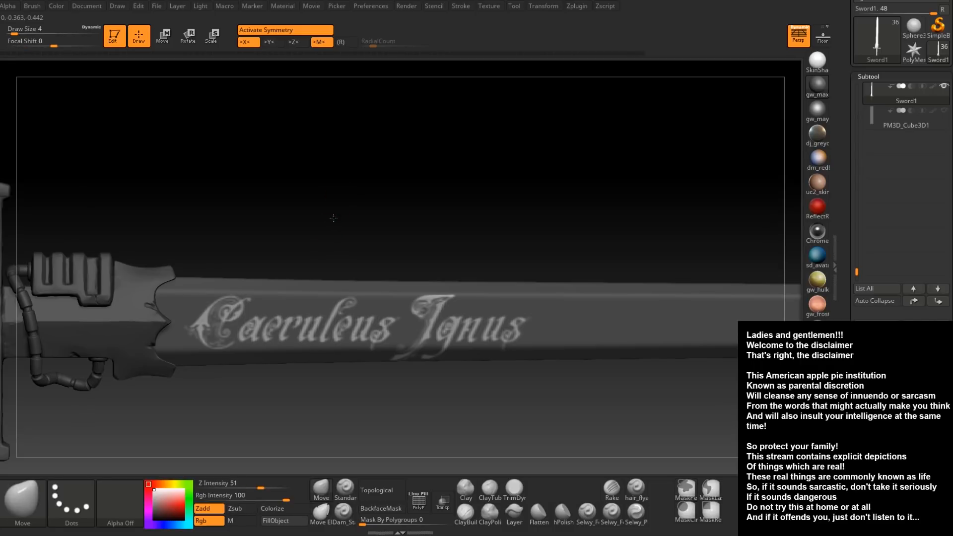
alt+drag(328, 227, 338, 193)
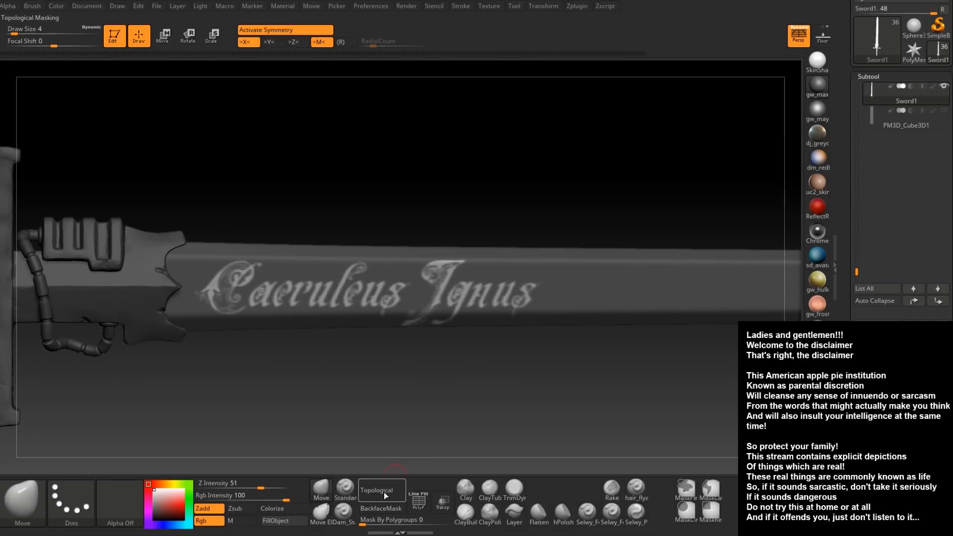
Try carving the unmasked "Caeruleus" letters into the blade with the Standard brush at draw size 8
click(345, 487)
key(space)
drag(254, 275, 257, 275)
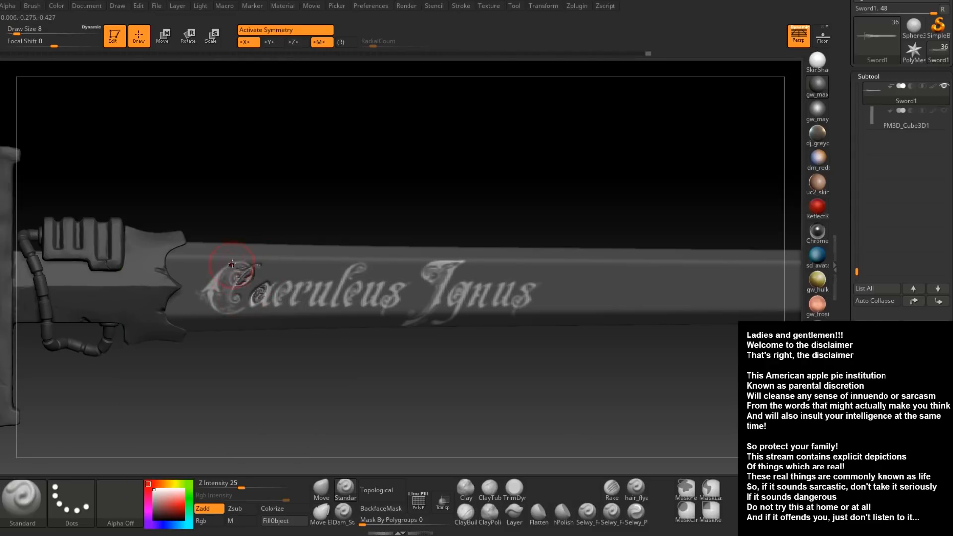
mouse_move(247, 266)
alt+mouse_down()
mouse_move(239, 260)
mouse_move(228, 294)
mouse_move(335, 298)
mouse_move(301, 297)
mouse_move(327, 300)
alt+mouse_up()
alt+drag(353, 258, 339, 326)
mouse_move(365, 264)
alt+mouse_down()
mouse_move(375, 253)
mouse_move(388, 313)
alt+mouse_up()
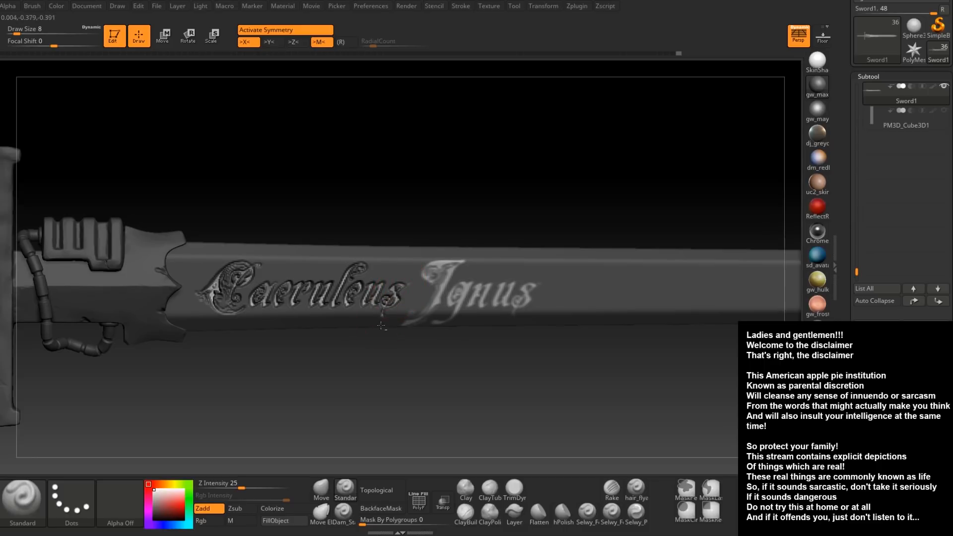
drag(372, 351, 546, 365)
mouse_move(602, 234)
mouse_down()
mouse_move(476, 254)
mouse_move(447, 338)
mouse_up()
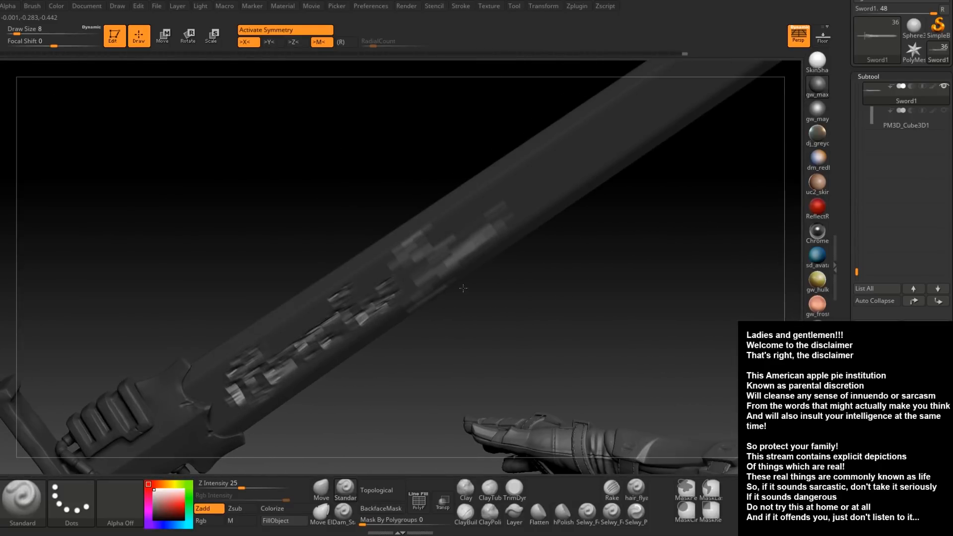
Undo all the carving strokes on the "Caeruleus" letters while keeping the inverted lettering mask
key(ctrl)
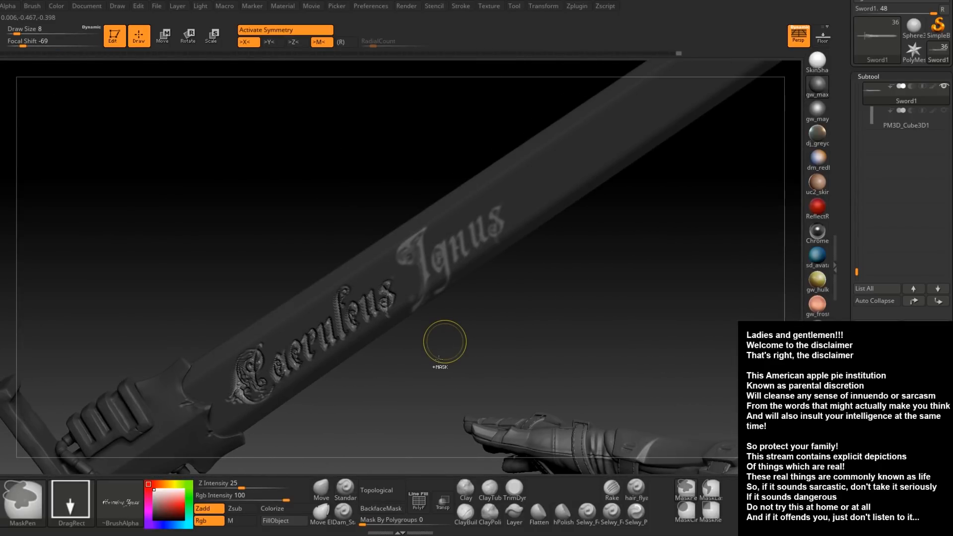
key(ctrl+z)
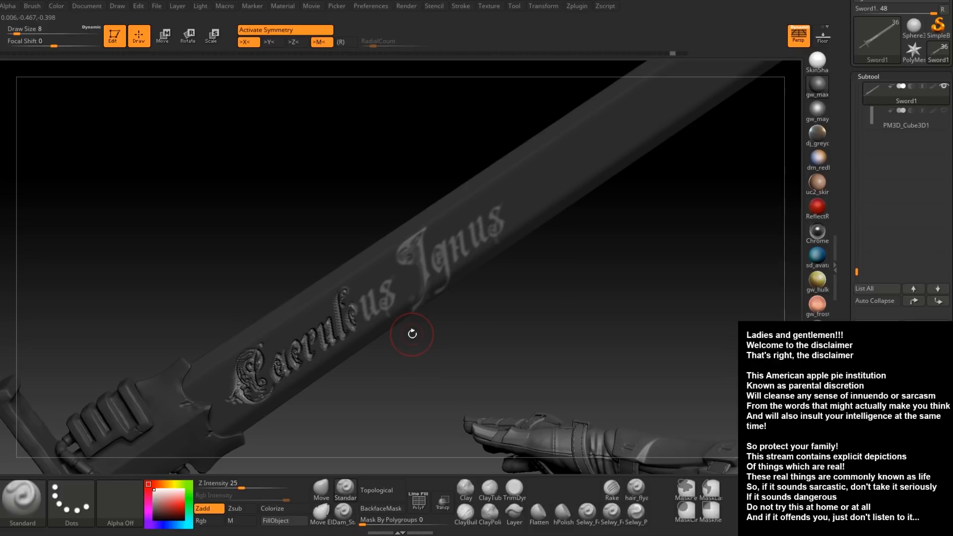
key(ctrl)
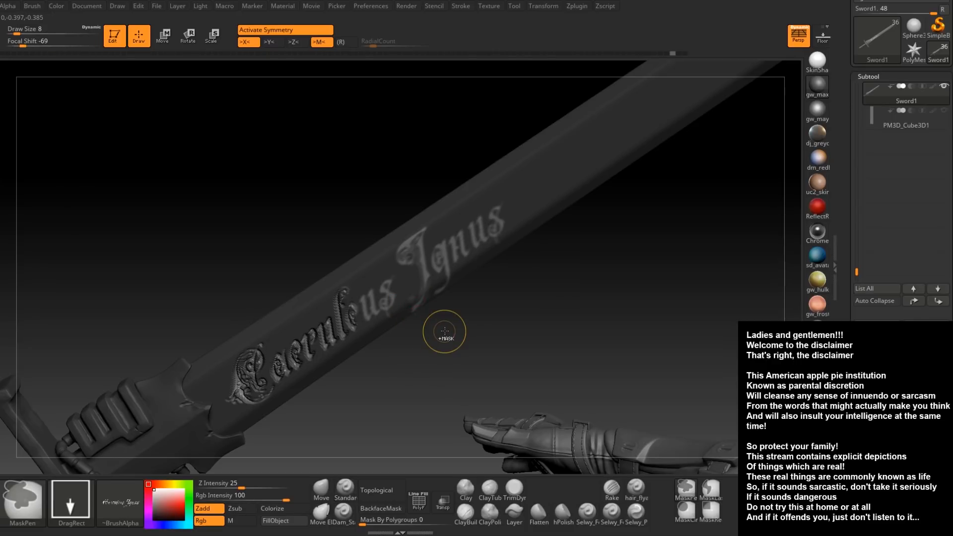
key(ctrl+z)
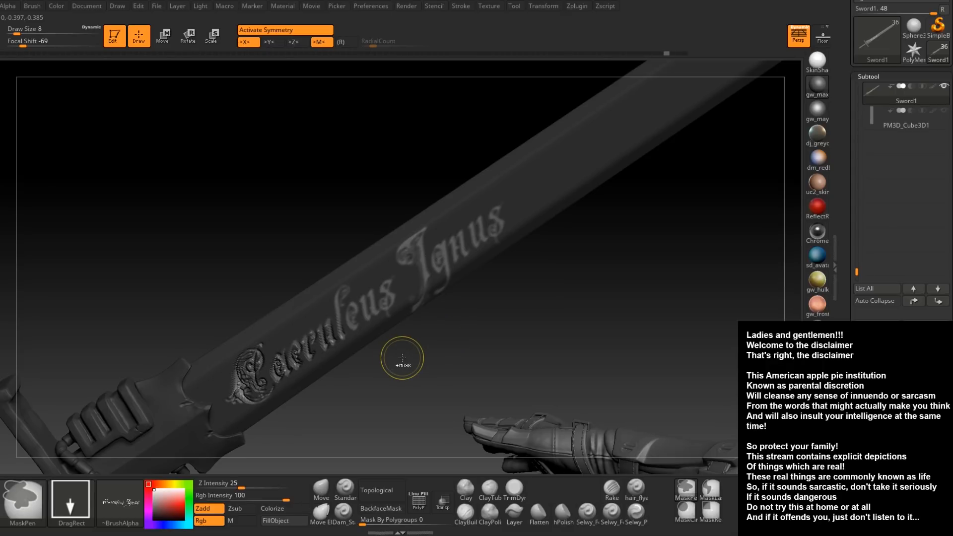
key(ctrl+z)
key(ctrl+z)
key(ctrl+z)
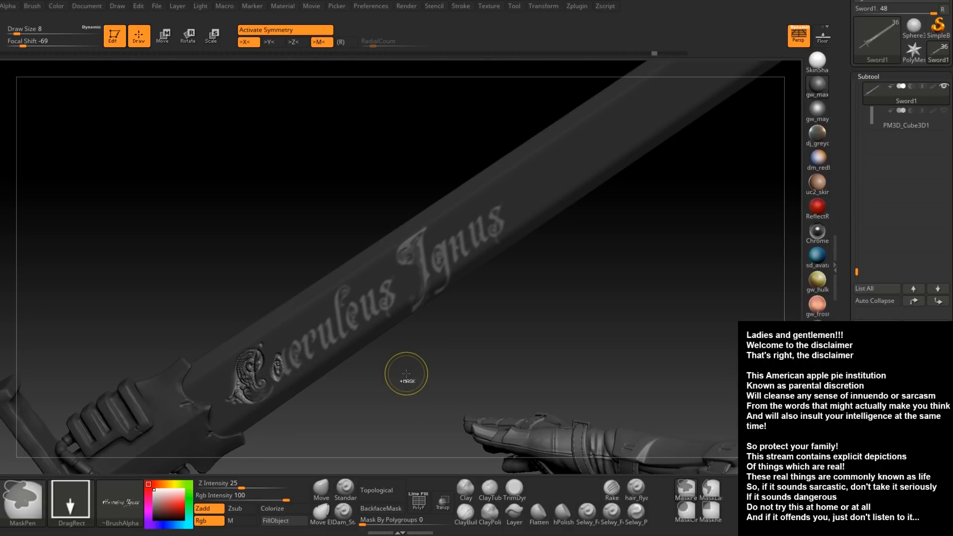
key(ctrl+z)
key(ctrl+z)
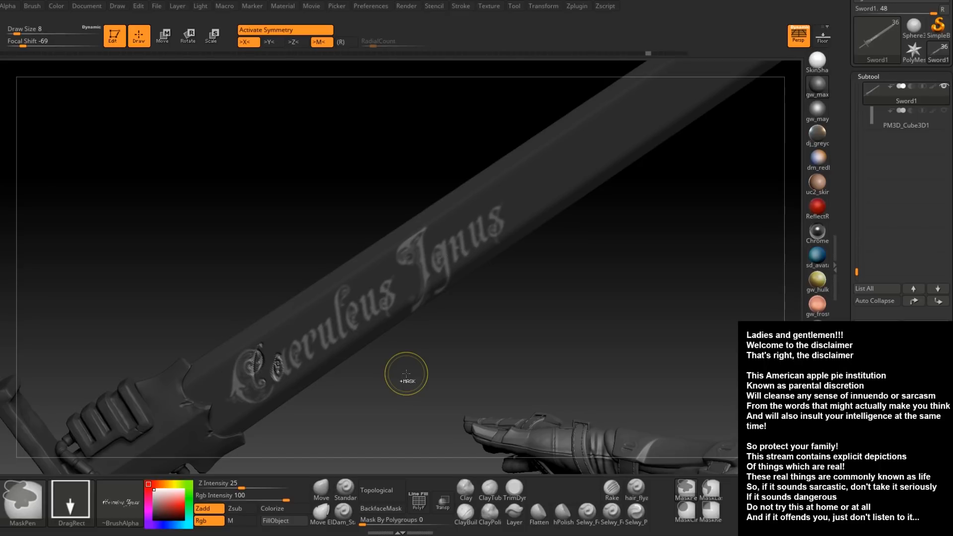
key(ctrl+z)
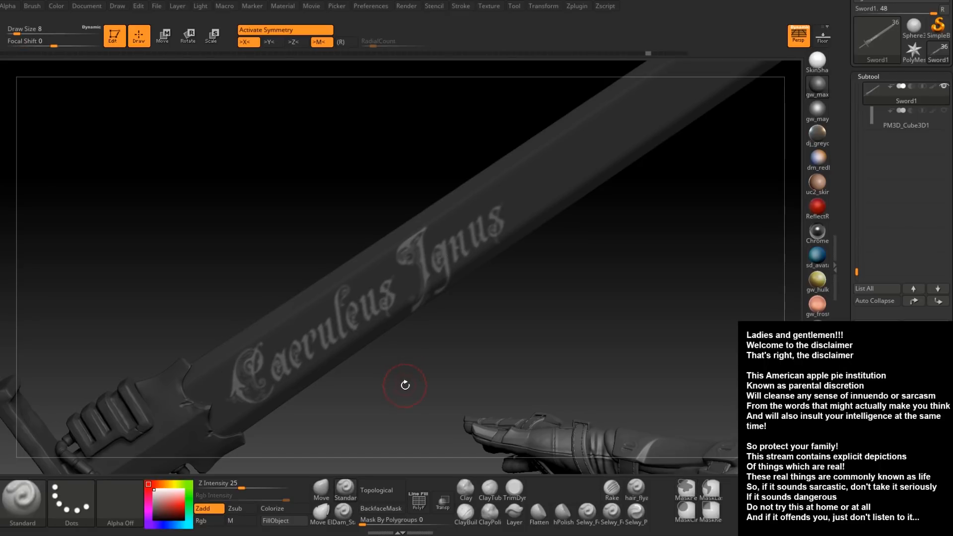
Turn off symmetry and set the masking brush to a Dots stroke with no alpha
key(x)
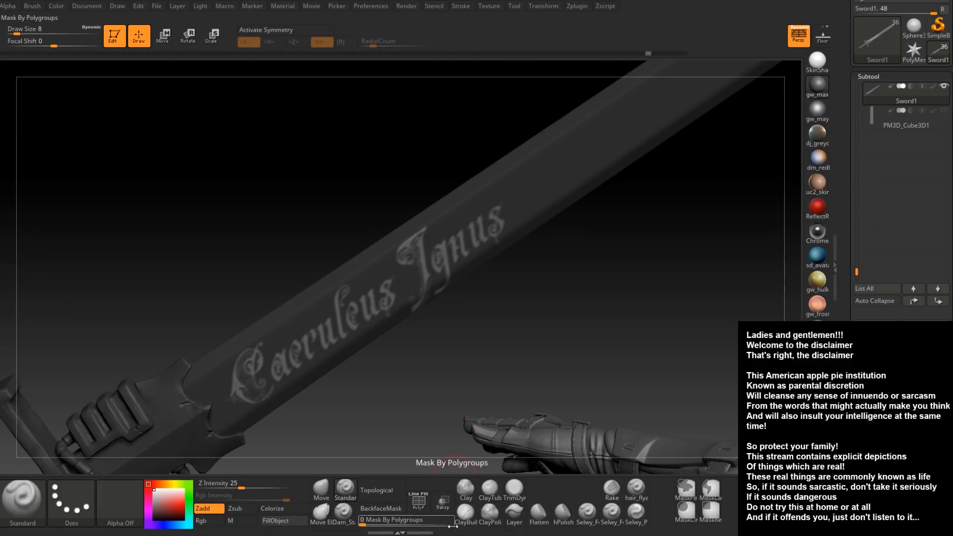
mouse_move(494, 321)
mouse_down()
mouse_move(475, 288)
mouse_move(479, 312)
mouse_up()
click(80, 501)
click(27, 391)
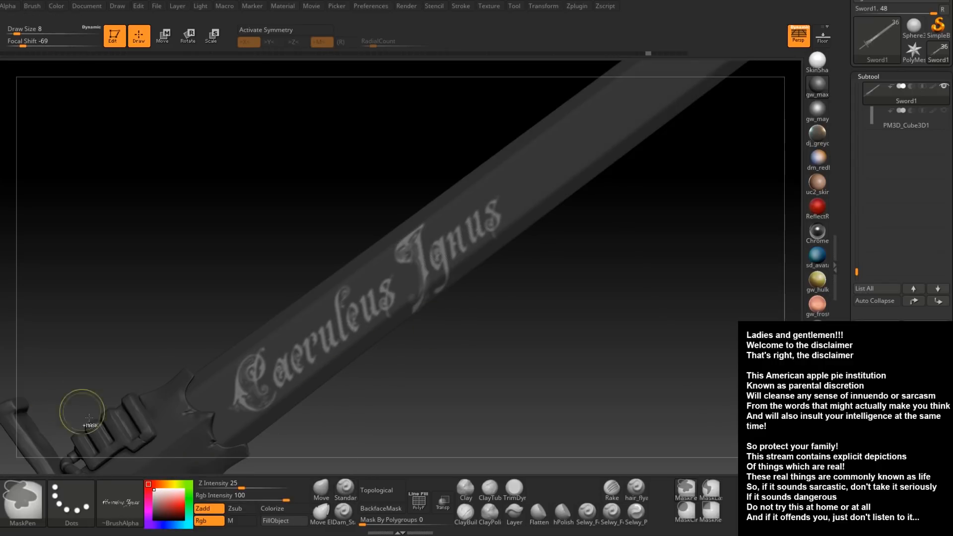
click(128, 502)
click(28, 263)
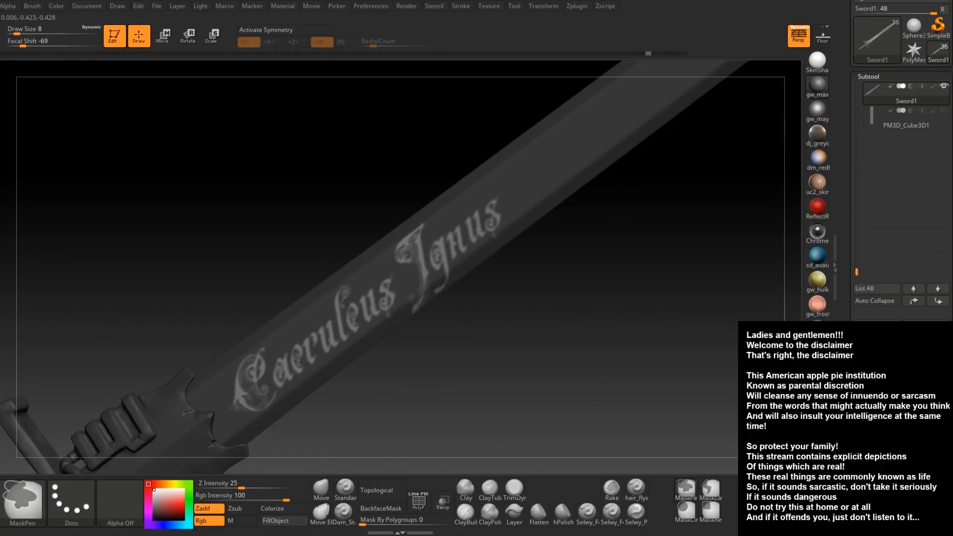
Paint mask over the word "Ignus" and over the lettering on the blade's opposite face, reducing the draw size to 5
mouse_move(420, 261)
ctrl+mouse_down()
mouse_move(498, 213)
mouse_move(433, 273)
mouse_move(421, 306)
mouse_move(471, 278)
mouse_move(517, 219)
mouse_move(505, 242)
ctrl+mouse_up()
mouse_move(345, 207)
ctrl+mouse_down()
mouse_move(350, 228)
mouse_move(398, 262)
ctrl+mouse_up()
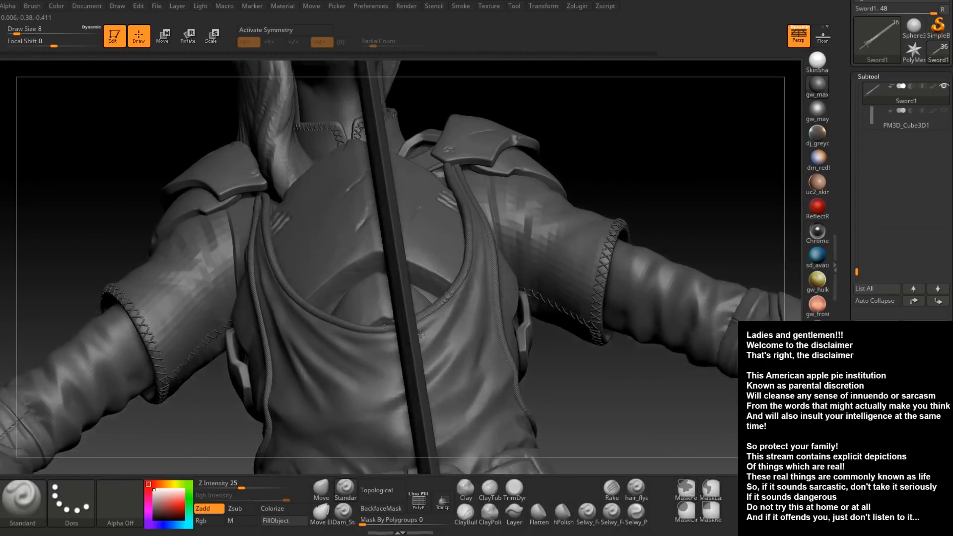
mouse_move(421, 335)
right_down()
mouse_move(402, 338)
mouse_move(357, 269)
mouse_move(513, 445)
right_up()
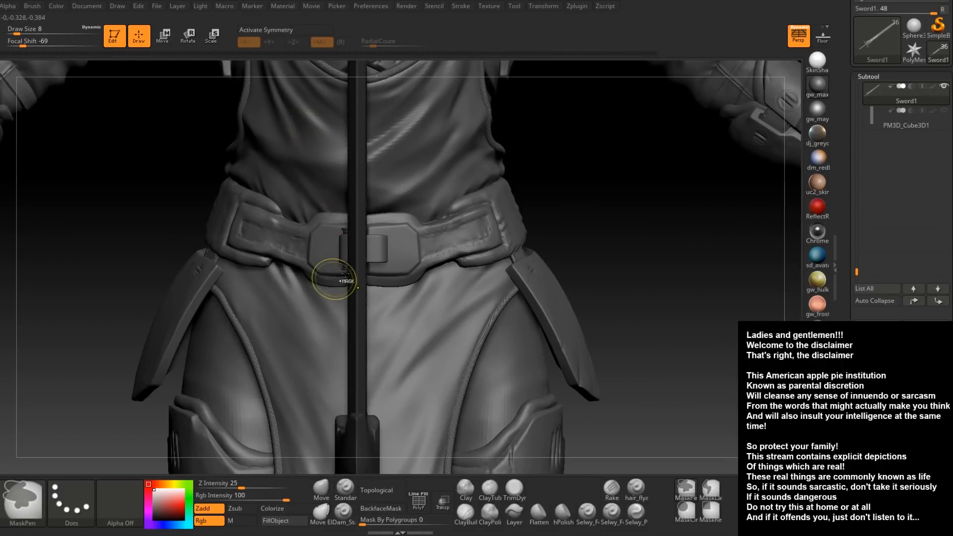
mouse_move(349, 320)
right_down()
mouse_move(262, 357)
mouse_move(309, 342)
mouse_move(274, 342)
right_up()
right_drag(271, 238, 268, 233)
key(space)
mouse_move(271, 233)
mouse_down()
mouse_move(265, 213)
mouse_move(258, 278)
mouse_move(272, 270)
mouse_move(256, 297)
mouse_move(268, 313)
mouse_move(273, 297)
mouse_move(257, 322)
mouse_move(260, 401)
mouse_move(280, 354)
mouse_up()
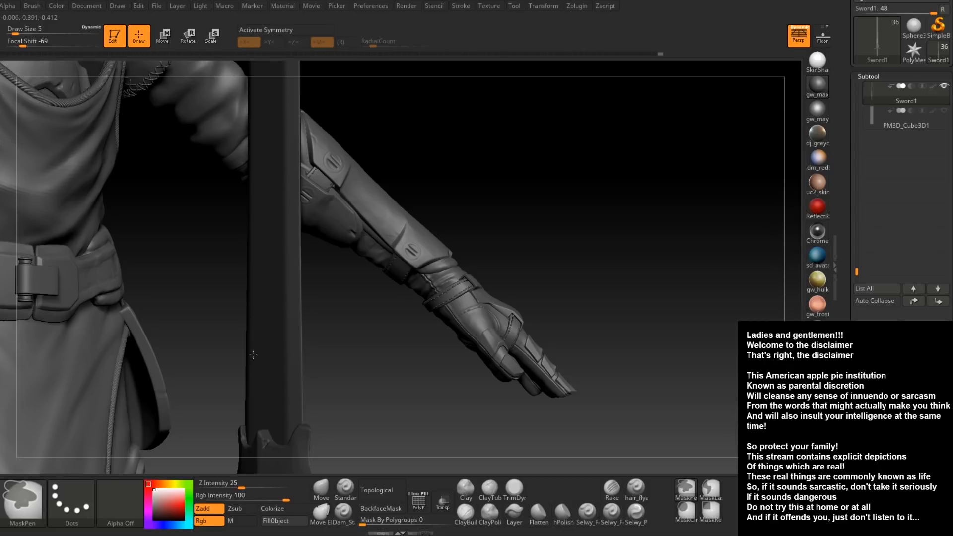
mouse_move(316, 328)
mouse_down()
mouse_move(255, 331)
mouse_move(286, 462)
mouse_up()
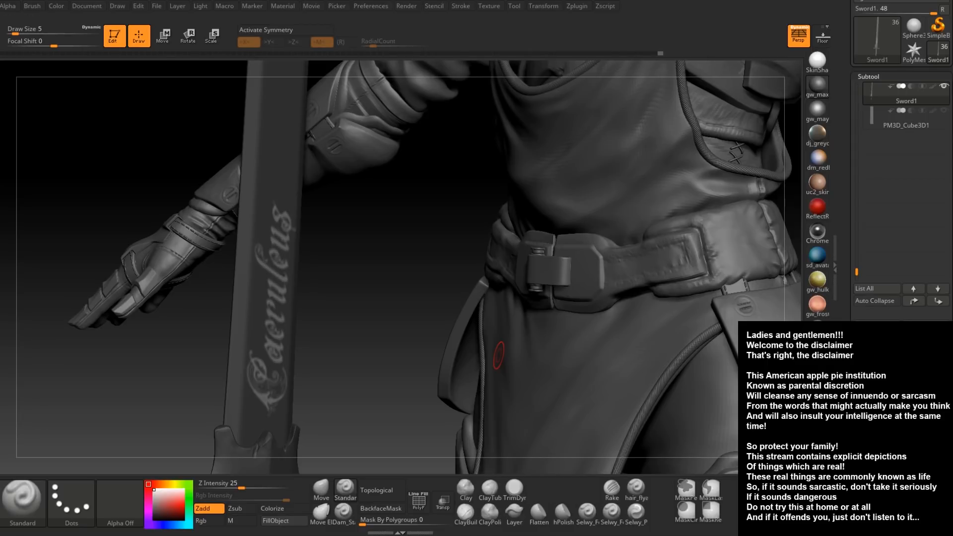
Inspect both faces of the blade to check the mask coverage around the "Caeruleus" lettering
drag(390, 302, 371, 350)
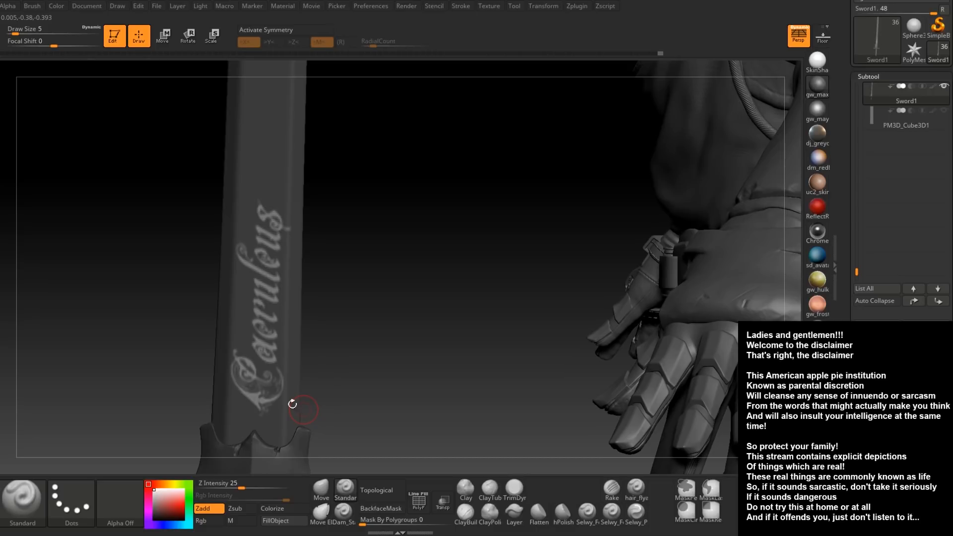
drag(359, 302, 466, 312)
key(ctrl)
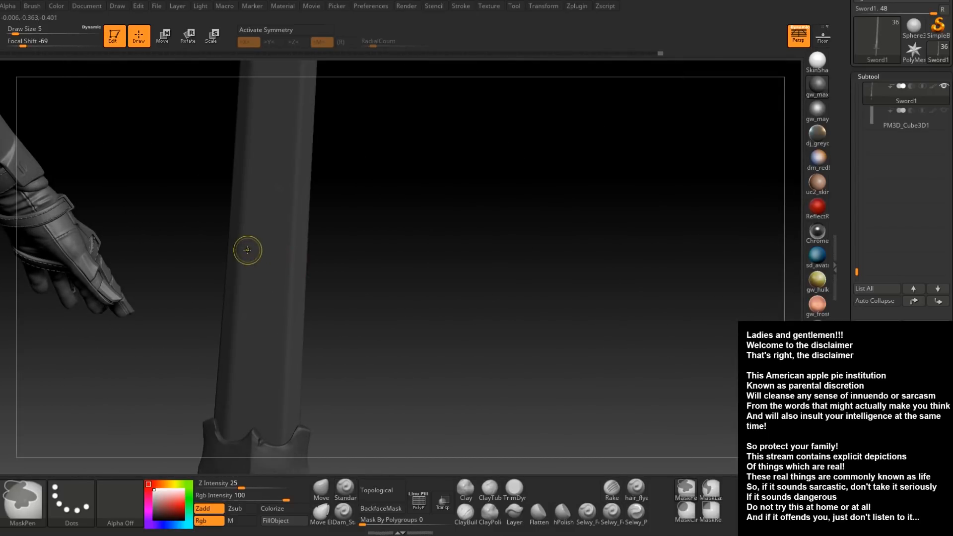
drag(387, 276, 323, 271)
mouse_move(352, 347)
mouse_down()
mouse_move(309, 411)
mouse_move(347, 308)
mouse_up()
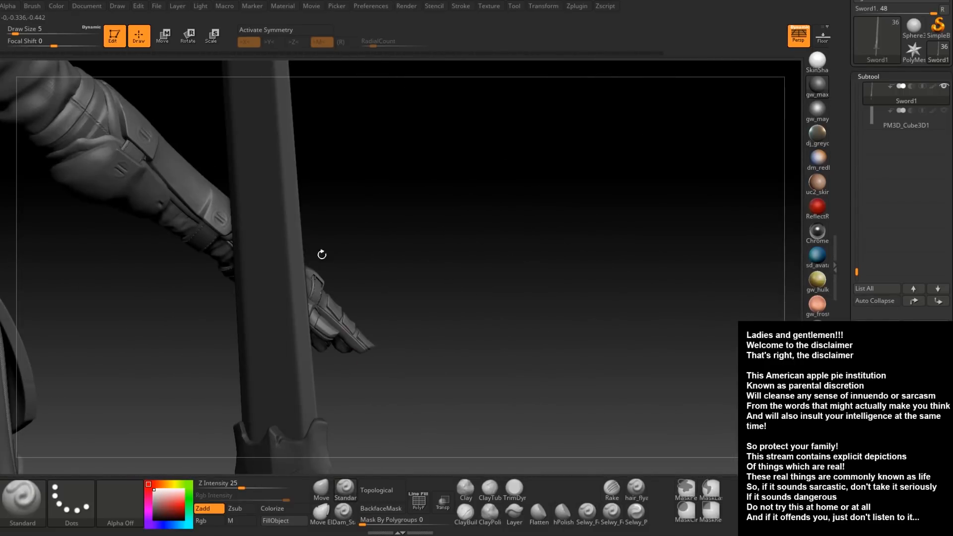
key(ctrl)
drag(508, 170, 452, 230)
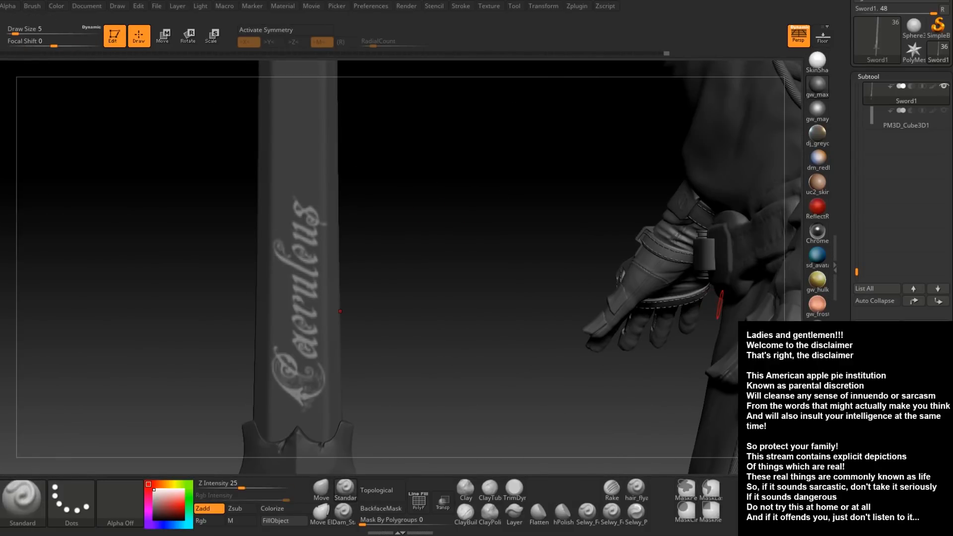
Open the Deformation settings and sink the unmasked "Caeruleus" lettering into the blade surface
drag(851, 297, 851, 174)
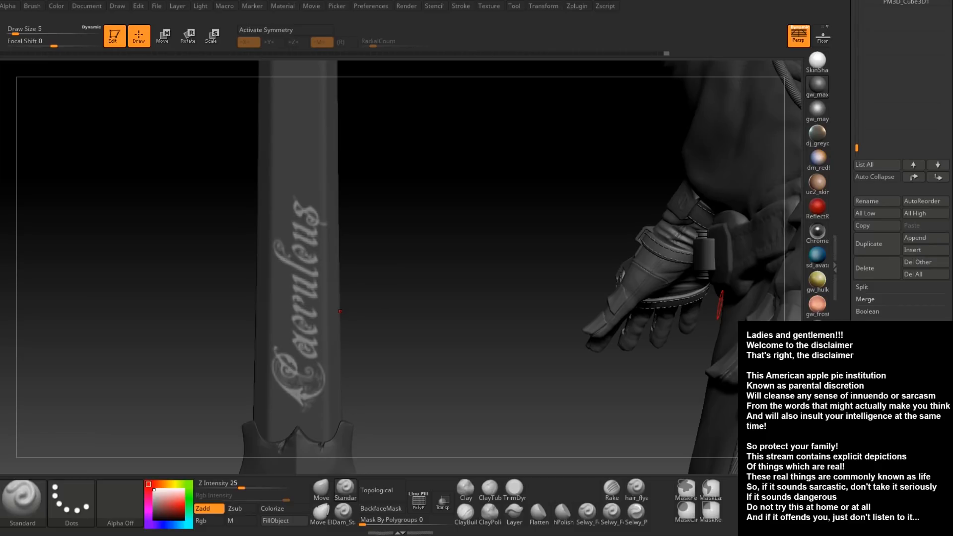
click(875, 456)
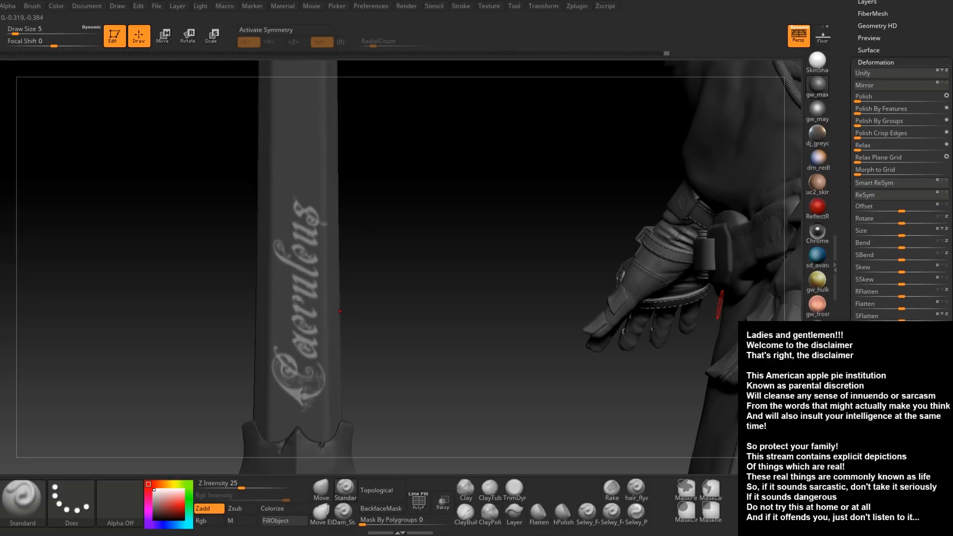
key(ctrl+shift+z)
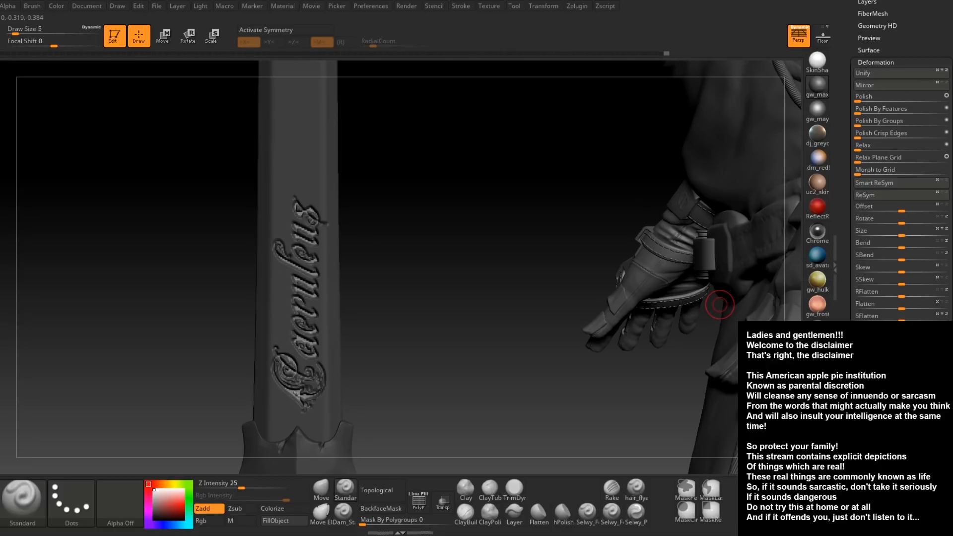
key(ctrl+z)
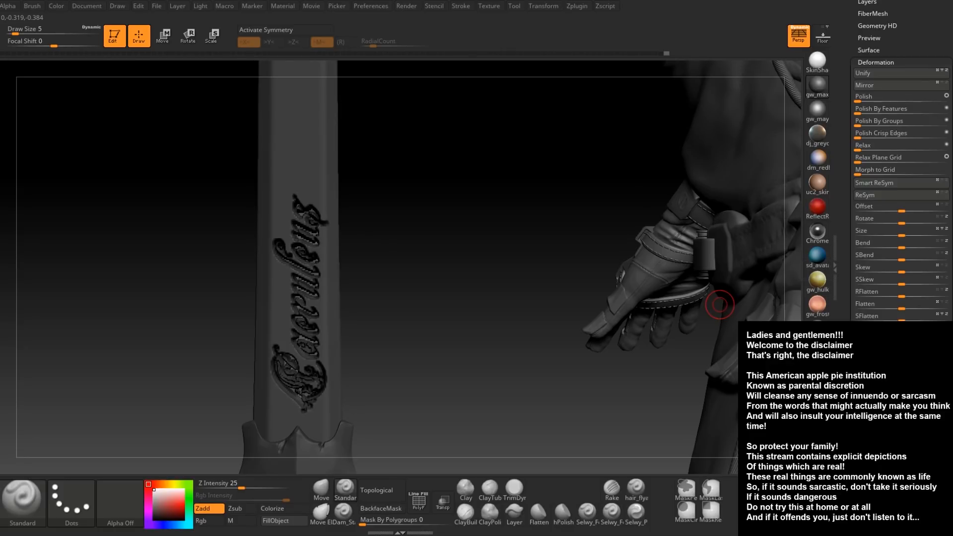
Undo the latest deformations of the "Caeruleus" lettering and check the remaining engraving on the blade
key(ctrl+z)
key(ctrl+z)
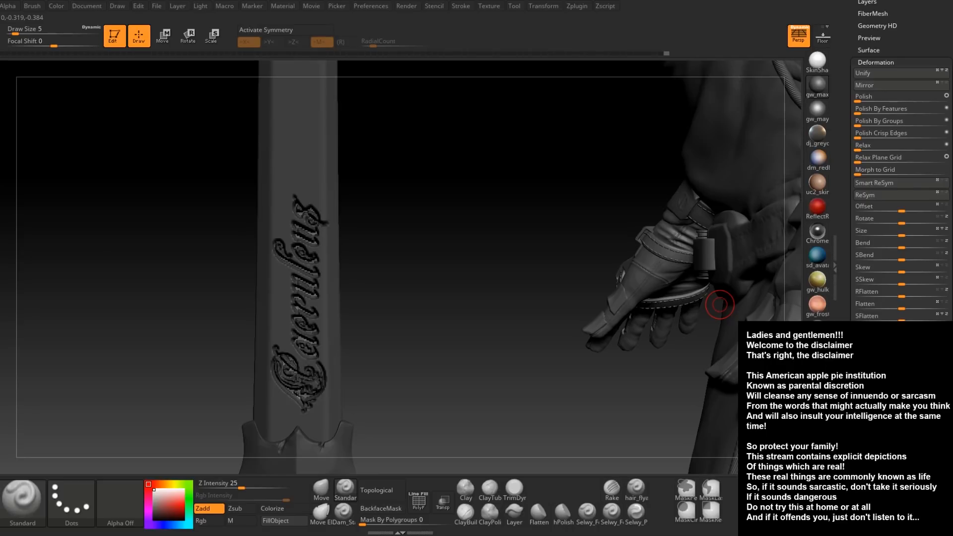
key(ctrl+z)
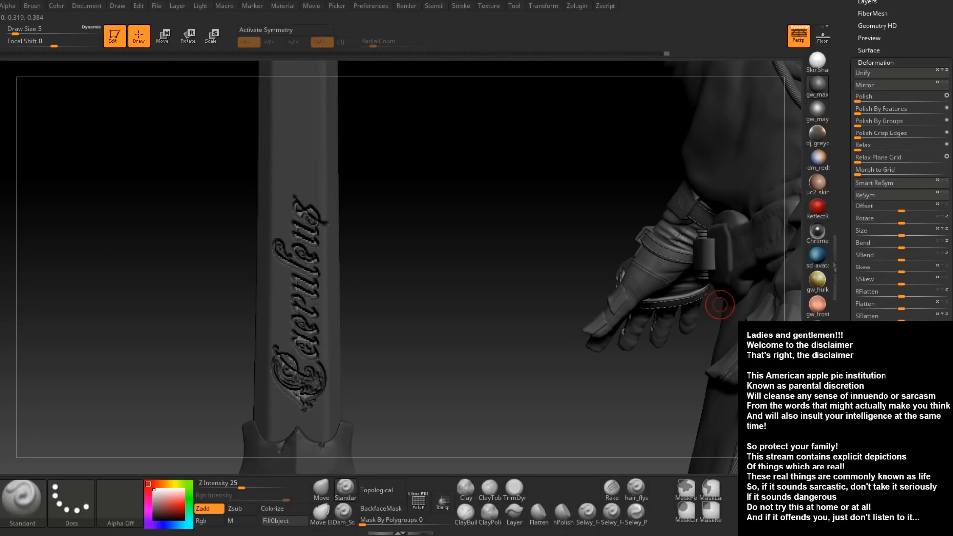
key(ctrl+z)
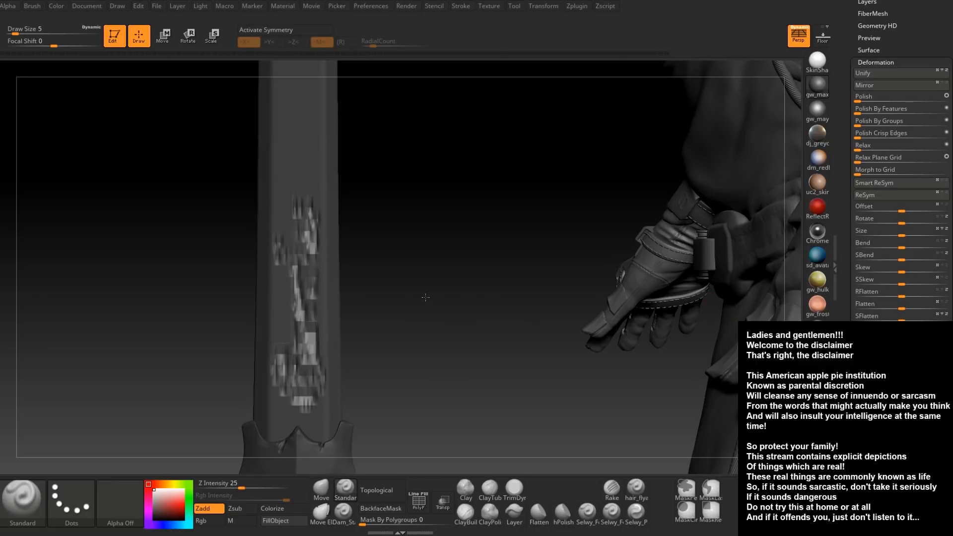
drag(411, 318, 372, 313)
drag(373, 238, 393, 232)
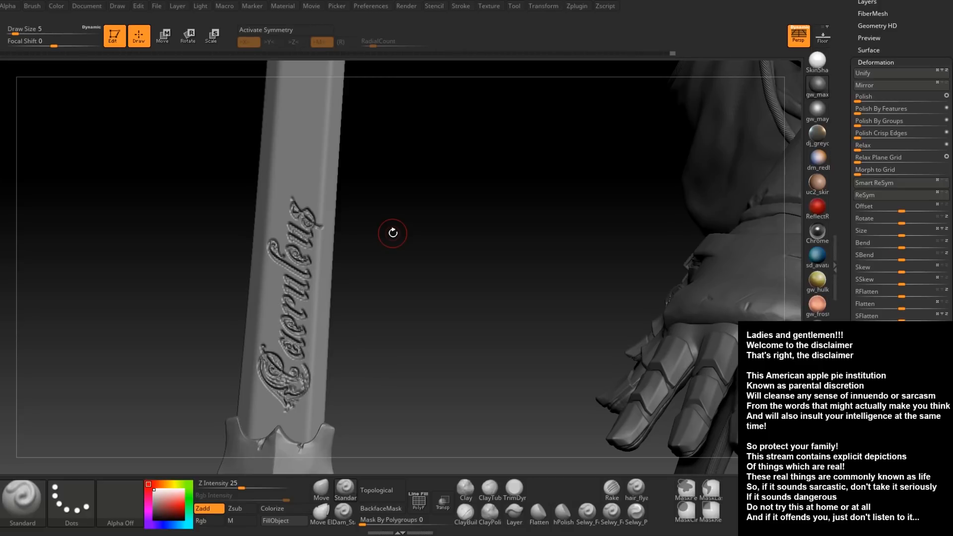
mouse_move(392, 233)
mouse_down()
mouse_move(397, 254)
mouse_move(396, 238)
mouse_up()
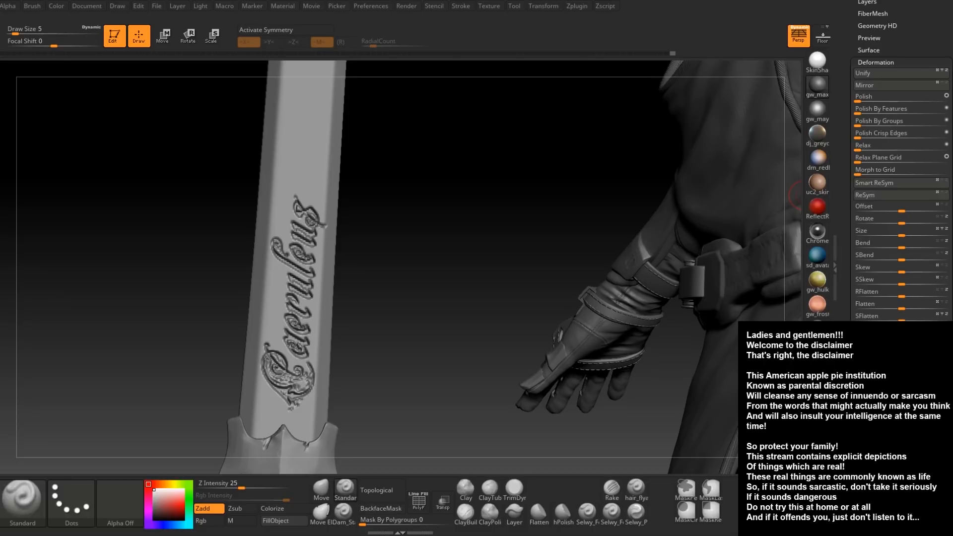
drag(385, 238, 337, 328)
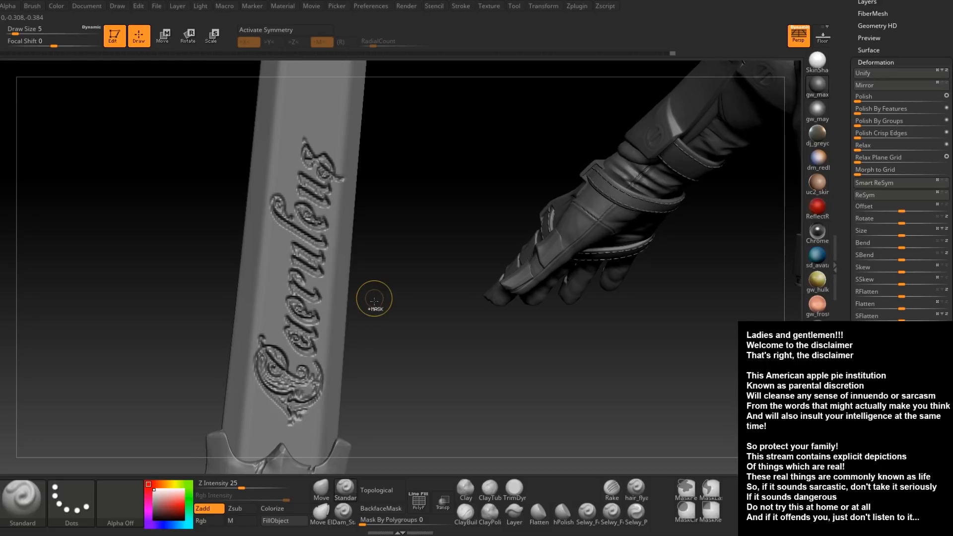
Undo the remaining engraving of the "Caeruleus" lettering and clear the mask from the sword
ctrl+click(379, 388)
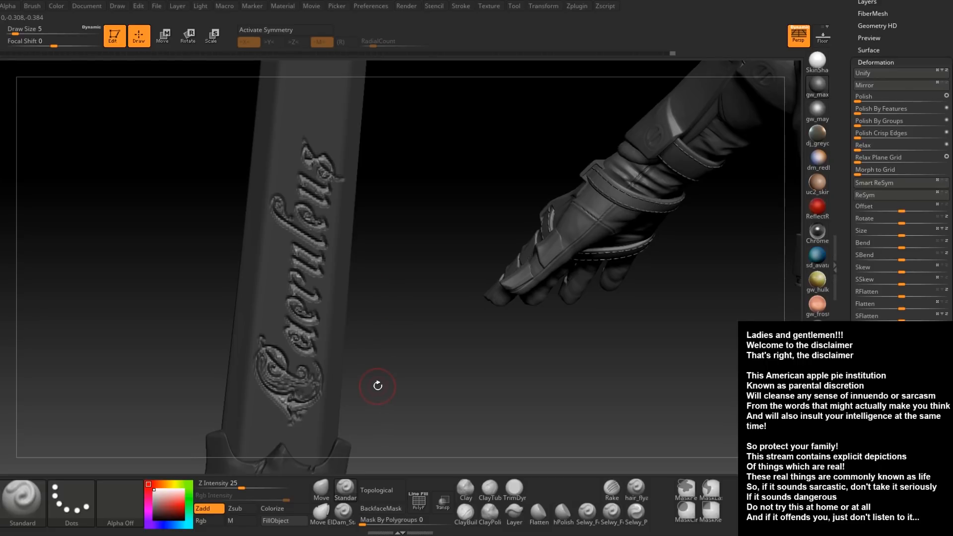
key(ctrl+z)
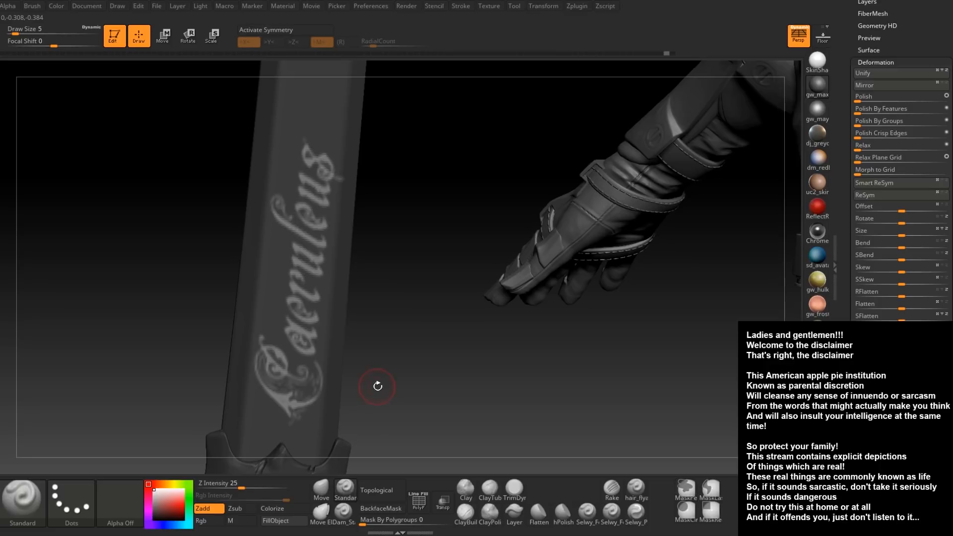
ctrl+drag(386, 334, 417, 275)
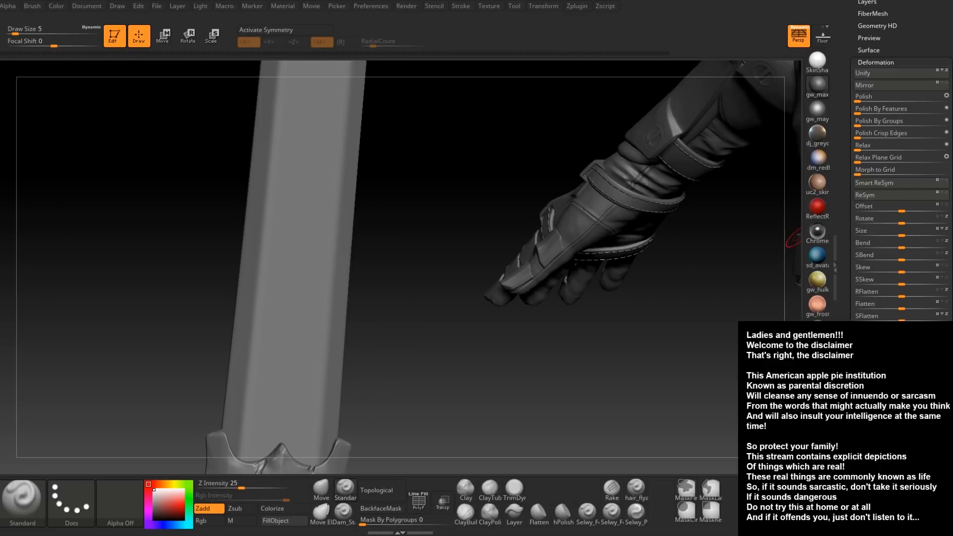
Isolate the sword's blade and split it from the hilt into its own subtool with Split Hidden
scroll(868, 104, up, 5)
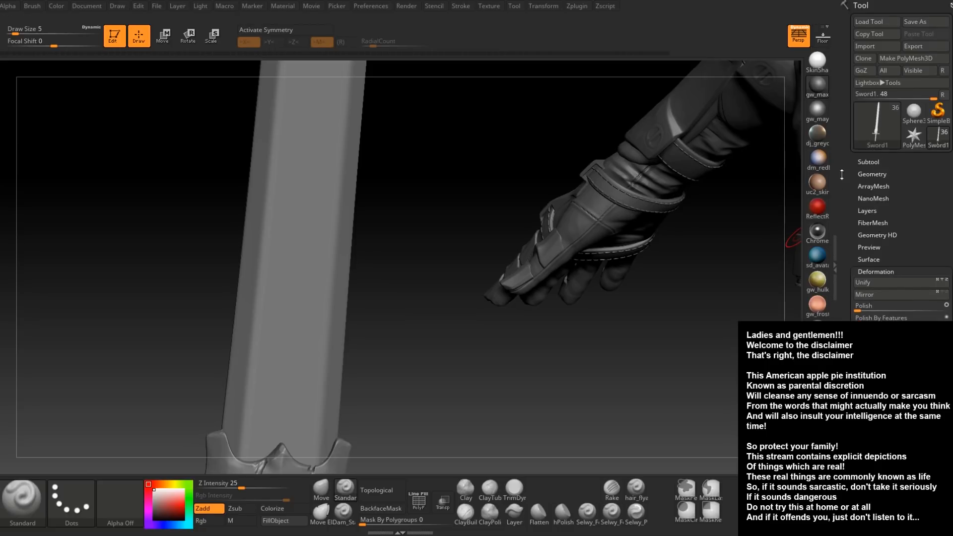
click(874, 172)
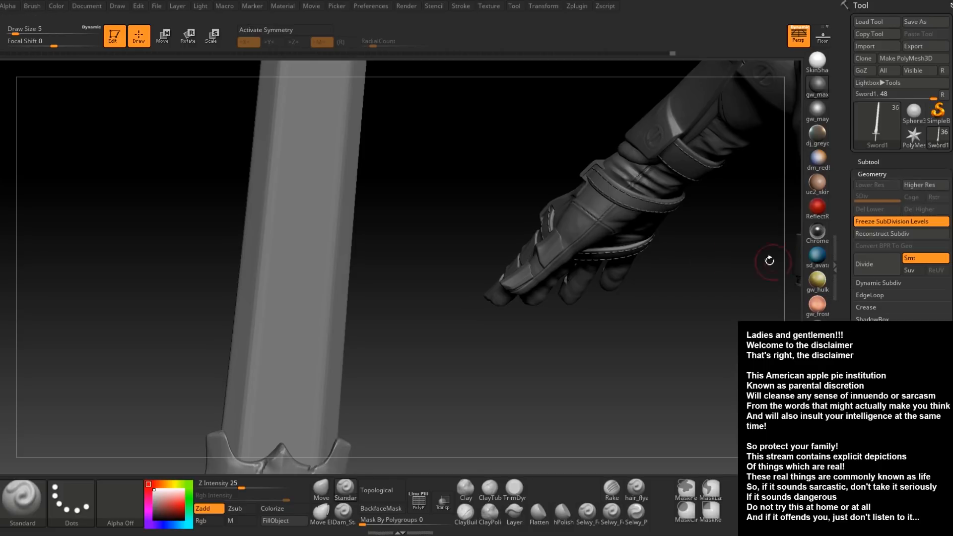
key(ctrl+shift)
key(ctrl+shift)
ctrl+shift+click(276, 238)
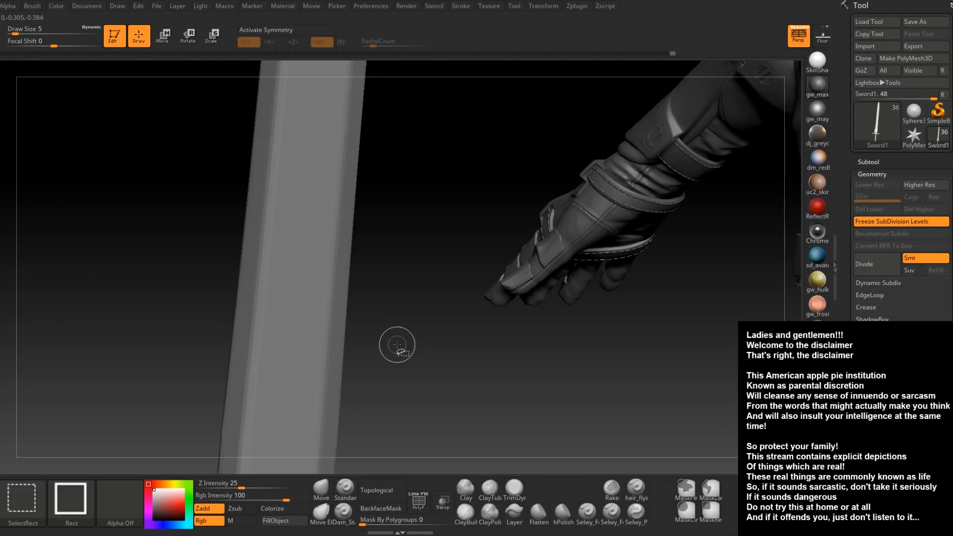
ctrl+shift+drag(612, 373, 623, 382)
click(869, 163)
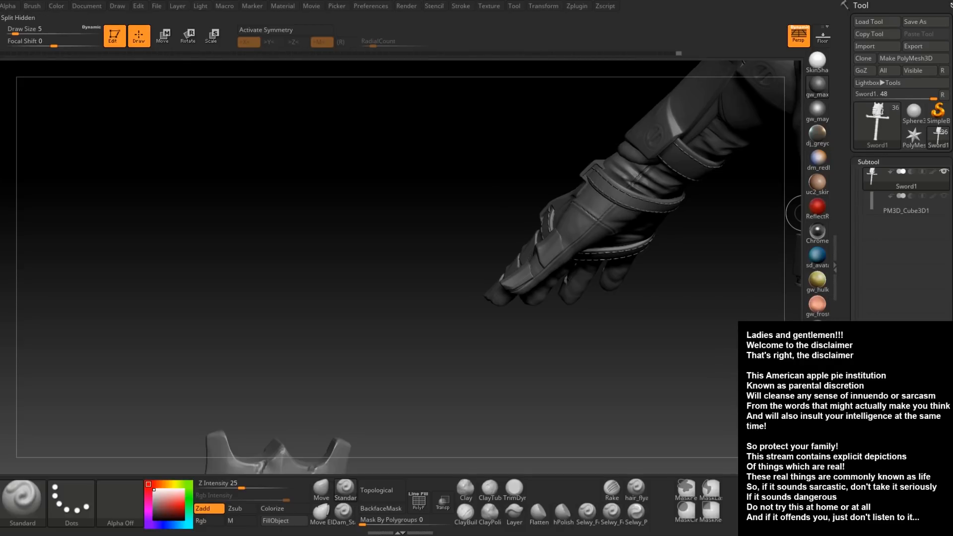
click(884, 489)
Select the separated blade subtool and examine its polygon density with the wireframe display
drag(474, 338, 381, 297)
alt+click(318, 230)
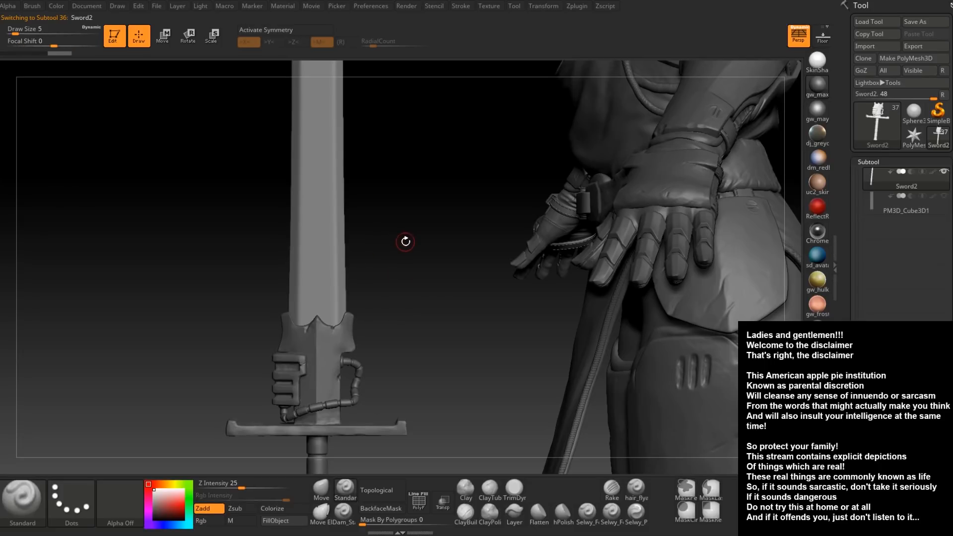
drag(405, 239, 412, 253)
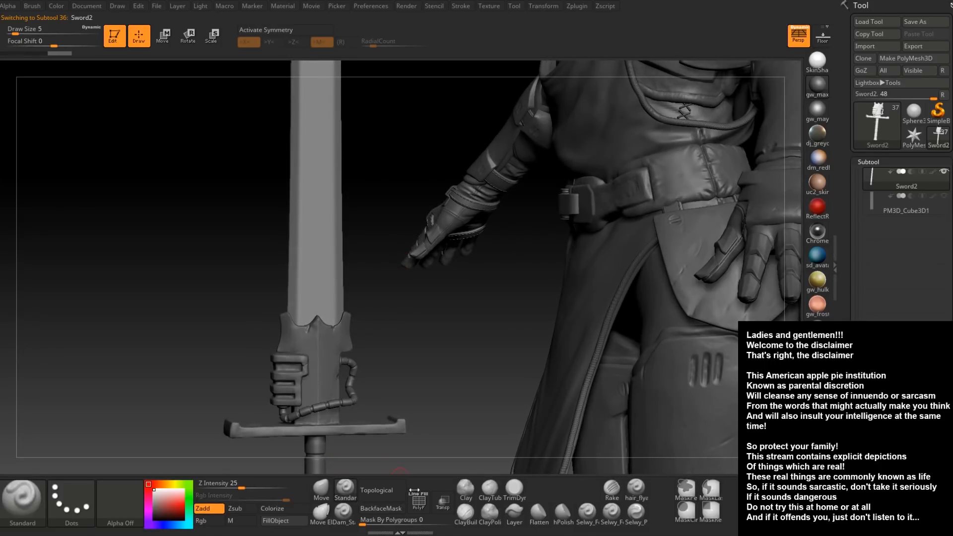
click(418, 501)
mouse_move(377, 294)
right_down()
mouse_move(383, 351)
mouse_move(342, 348)
mouse_move(447, 379)
right_up()
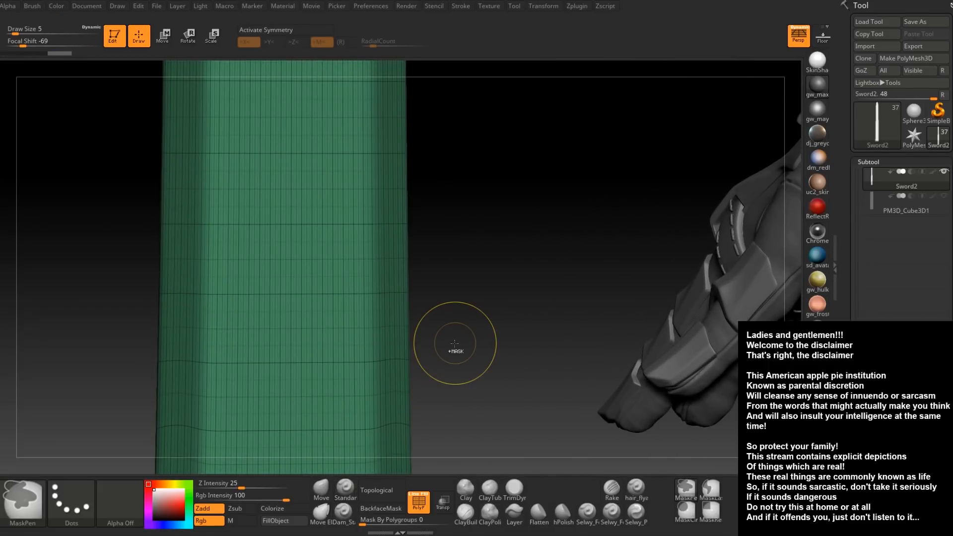
right_drag(491, 359, 570, 348)
right_drag(544, 394, 173, 278)
alt+right_drag(491, 361, 548, 334)
click(419, 501)
right_drag(429, 361, 418, 355)
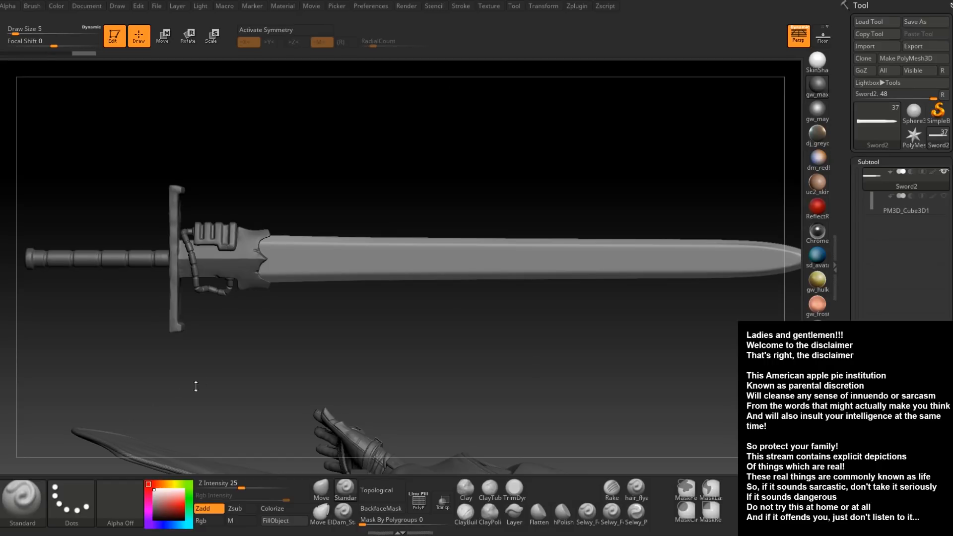
Load the Sword_Font_2_1 alpha on the masking brush and choose a different stroke type for it
ctrl+click(123, 493)
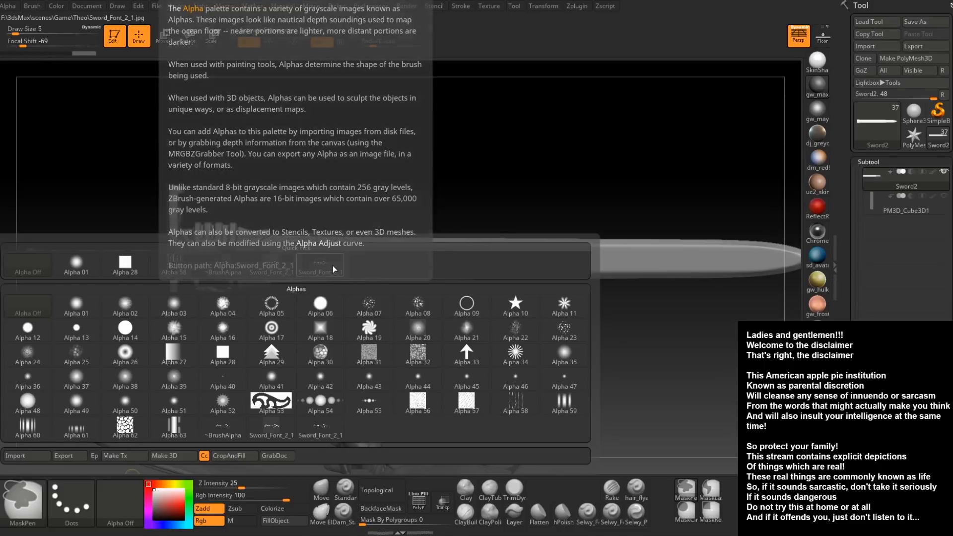
click(334, 268)
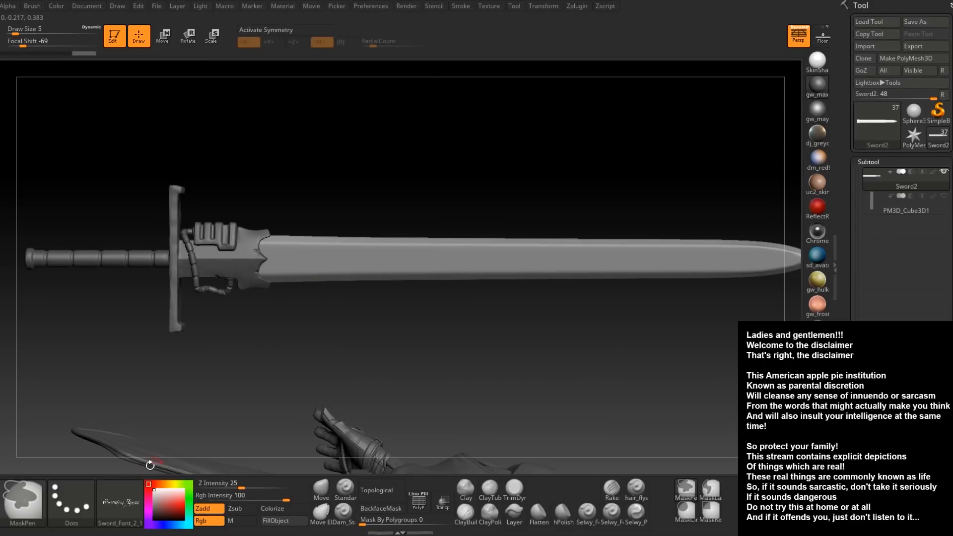
ctrl+click(69, 496)
ctrl+click(73, 391)
Try twice to stamp the lettering mask onto the blade near the hilt, undoing each attempt
alt+drag(343, 359, 245, 361)
ctrl+right_drag(246, 362, 271, 353)
alt+drag(252, 361, 249, 391)
ctrl+drag(186, 283, 168, 434)
key(ctrl+z)
mouse_move(235, 306)
ctrl+mouse_down()
mouse_move(245, 318)
mouse_move(260, 423)
mouse_move(255, 502)
ctrl+mouse_up()
key(ctrl+z)
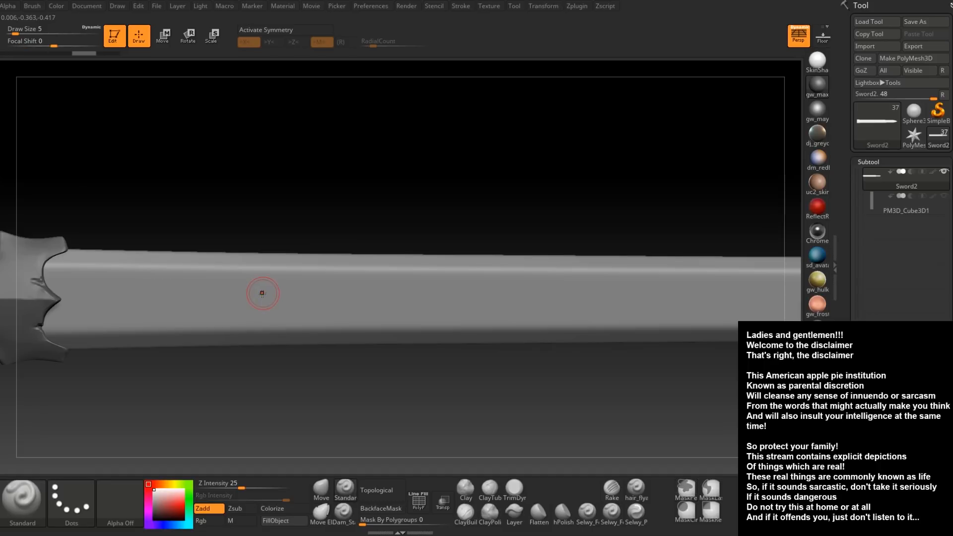
drag(257, 387, 245, 391)
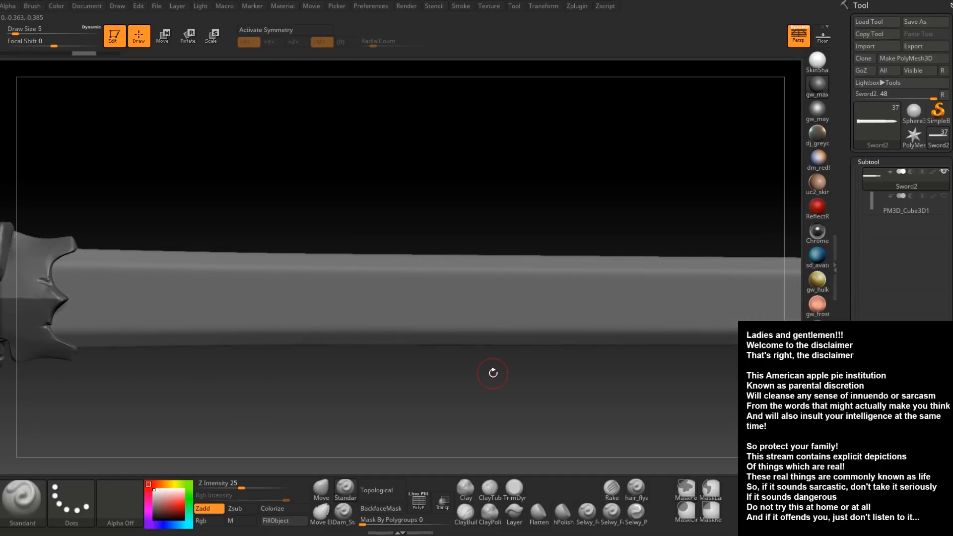
Lower the blade's subdivision level, delete its higher levels and turn off Freeze SubDivision Levels
drag(848, 496, 848, 271)
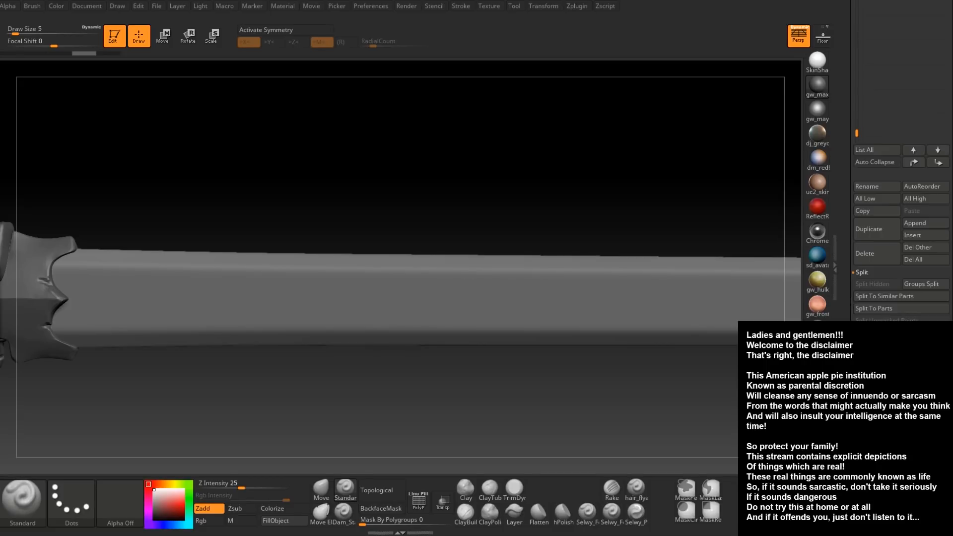
click(867, 428)
drag(849, 488, 848, 348)
click(875, 351)
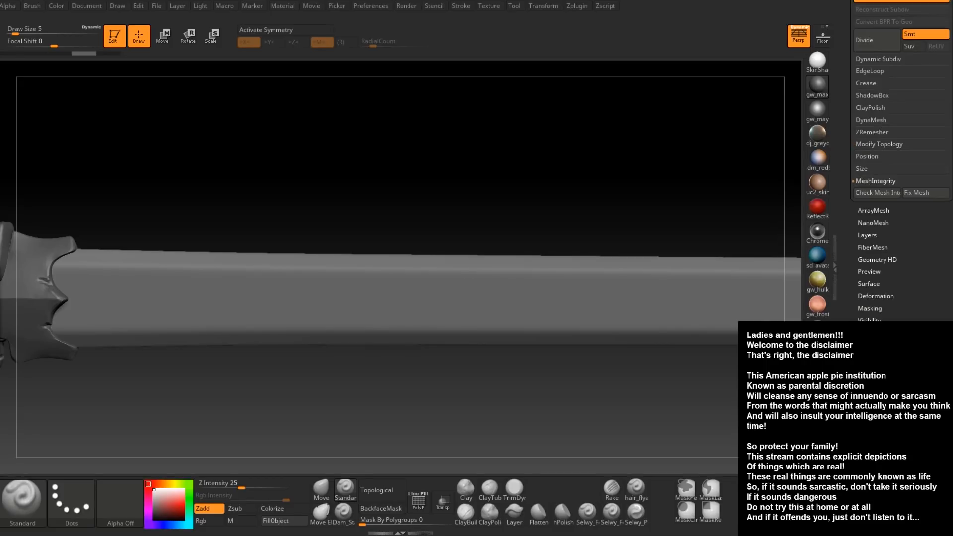
drag(870, 282, 870, 506)
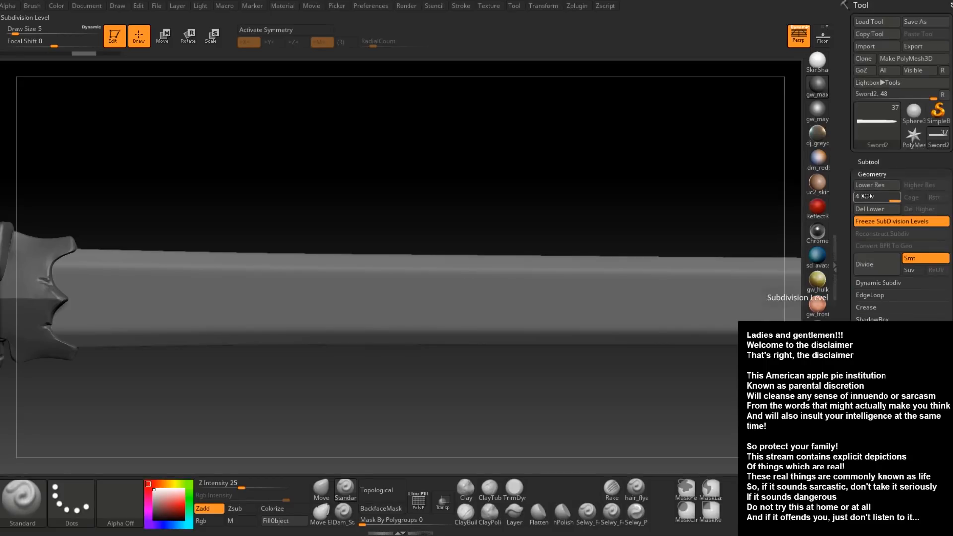
drag(888, 201, 859, 202)
click(910, 211)
click(900, 223)
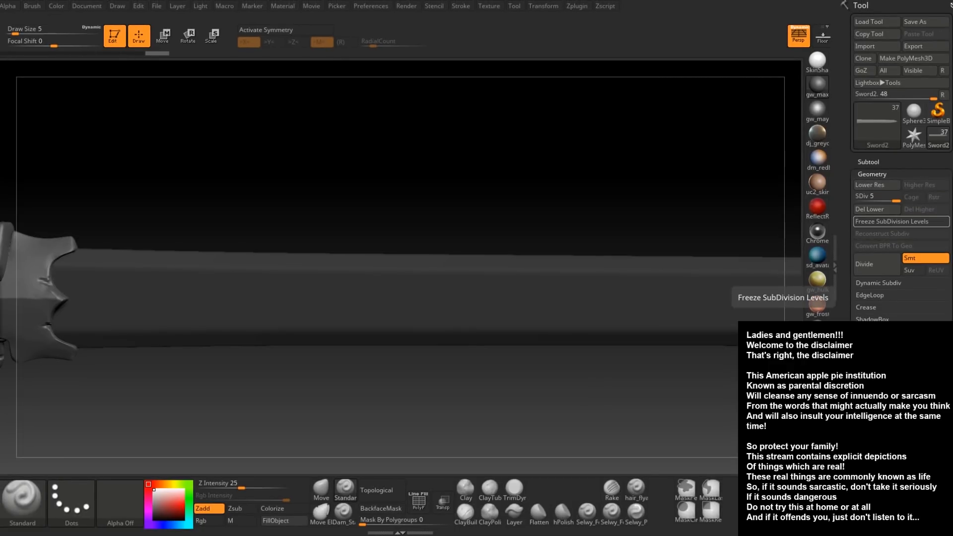
Unmask the whole blade and subdivide it twice, up to subdivision level 7
drag(398, 192, 390, 198)
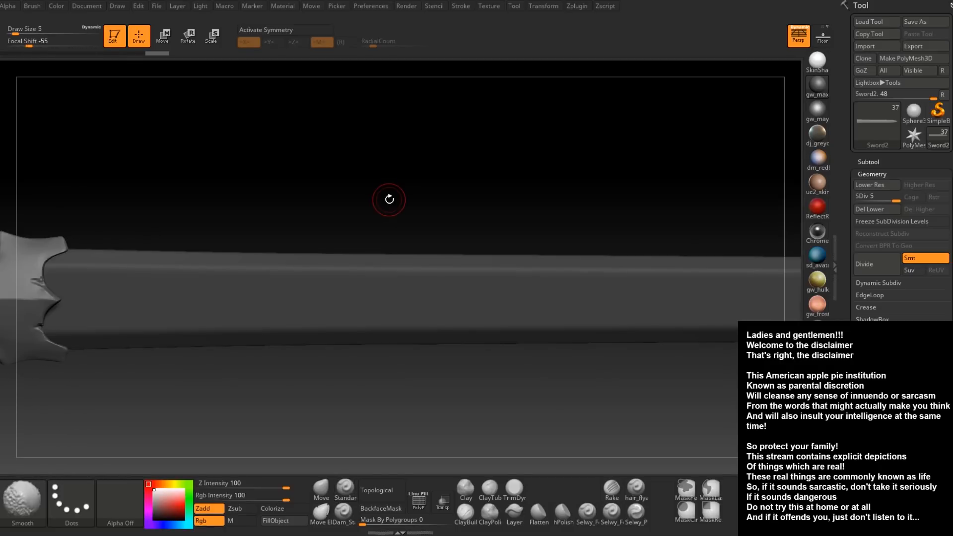
ctrl+click(394, 215)
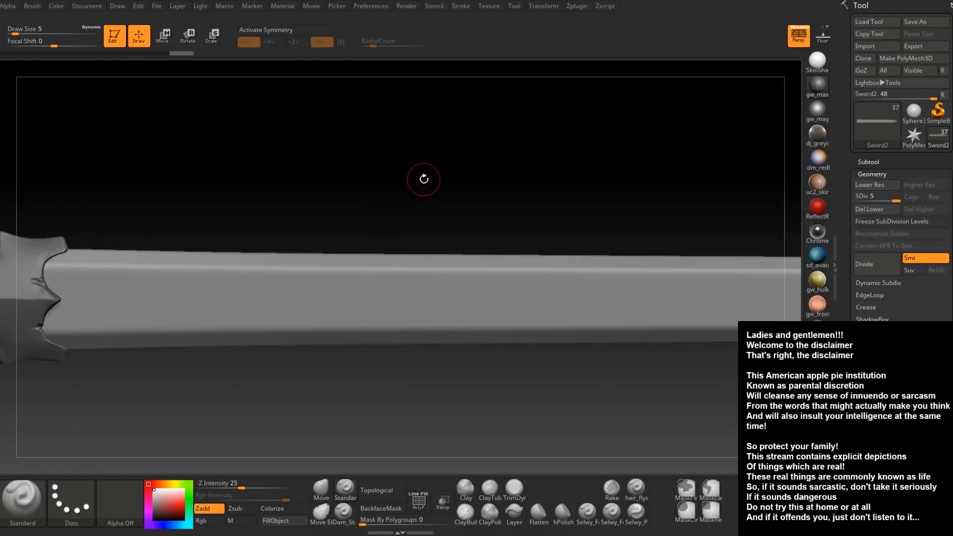
key(ctrl+d)
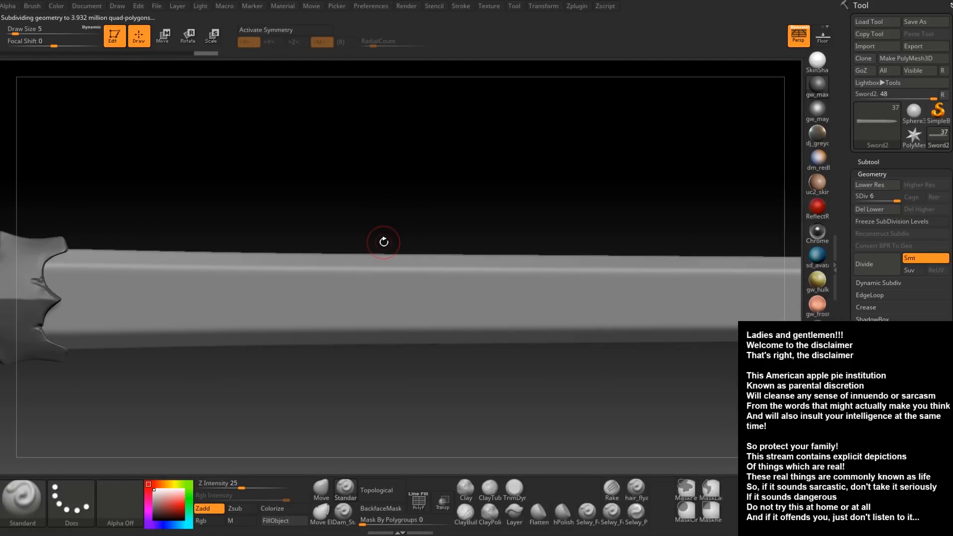
key(ctrl+d)
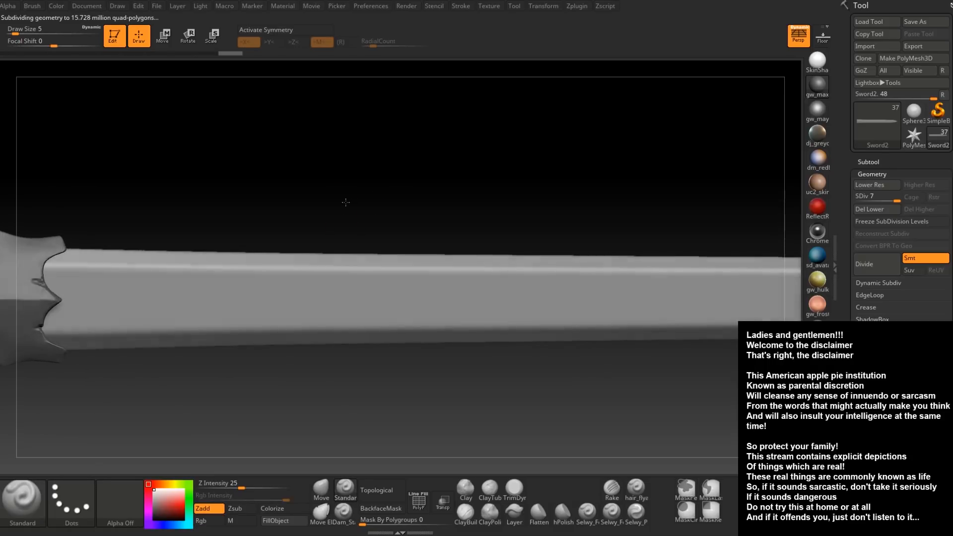
Select the hilt subtool and try to subdivide it, choosing to wait for the program to respond
alt+drag(257, 215, 439, 203)
alt+click(212, 256)
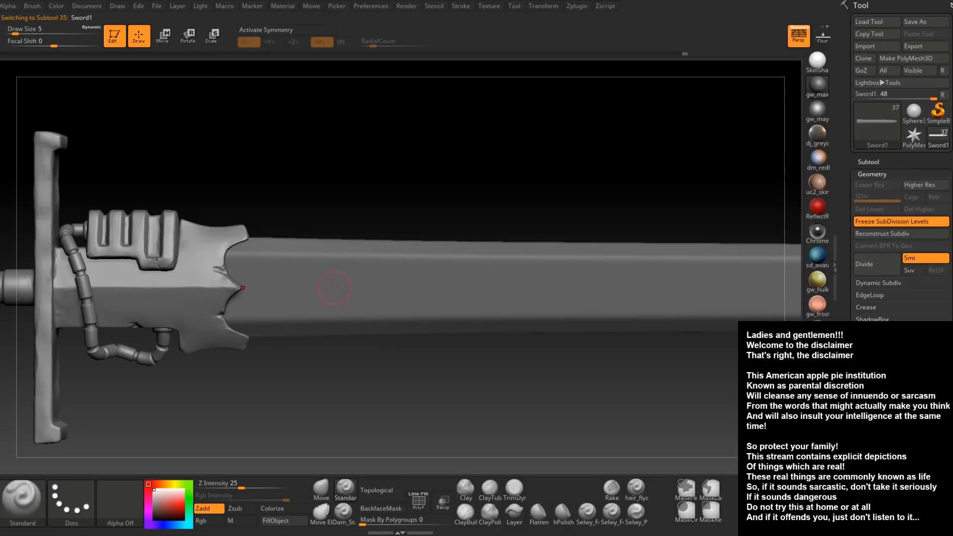
key(ctrl+d)
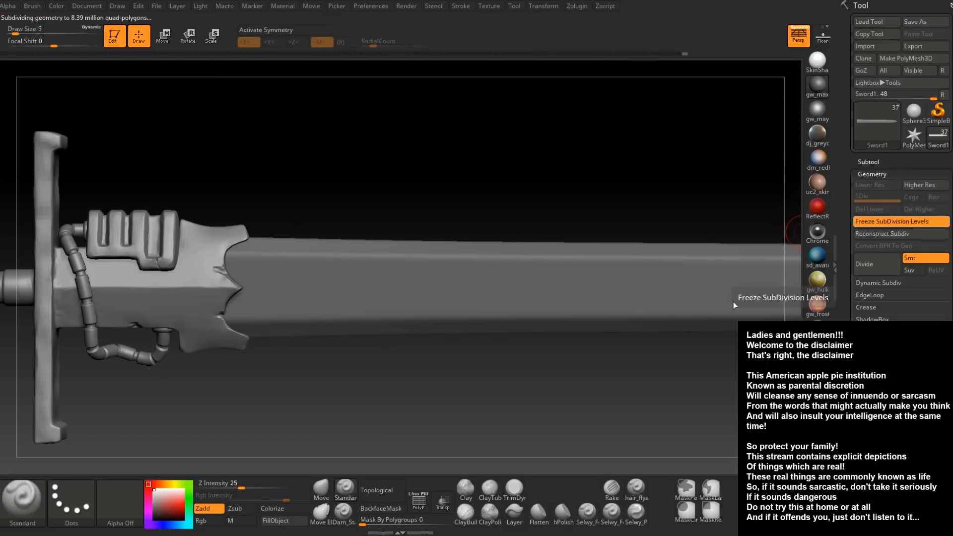
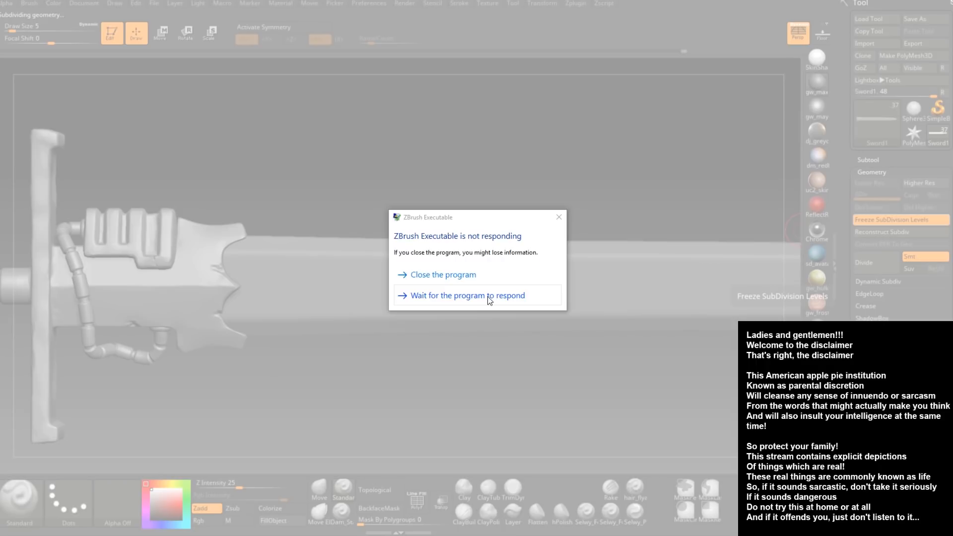
click(488, 297)
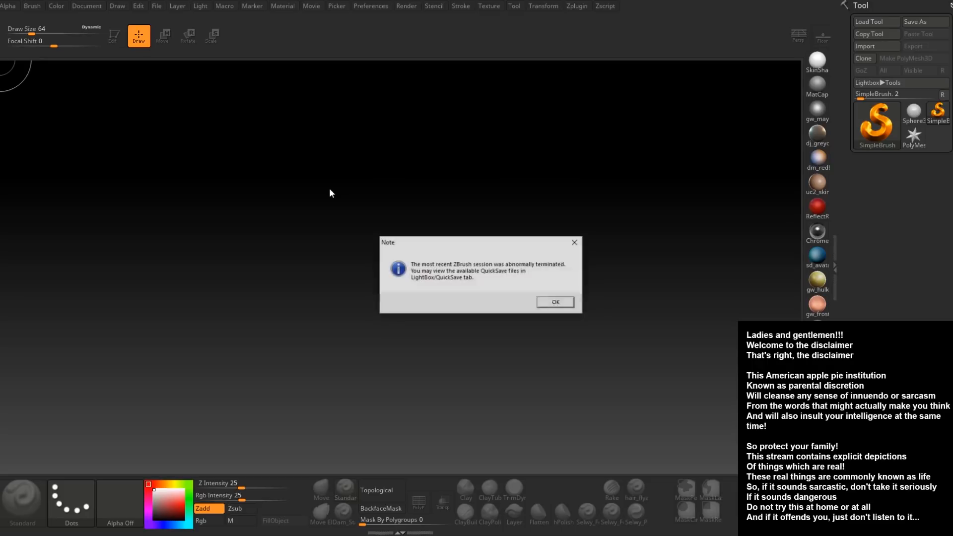
Dismiss the abnormal-termination note and restore the QS_3680.ZPR QuickSave project
click(565, 302)
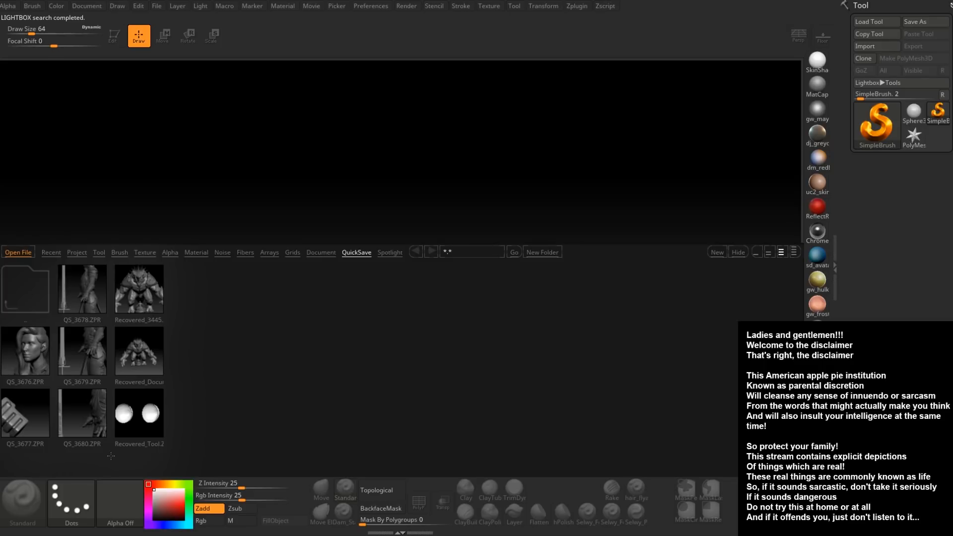
double_click(83, 417)
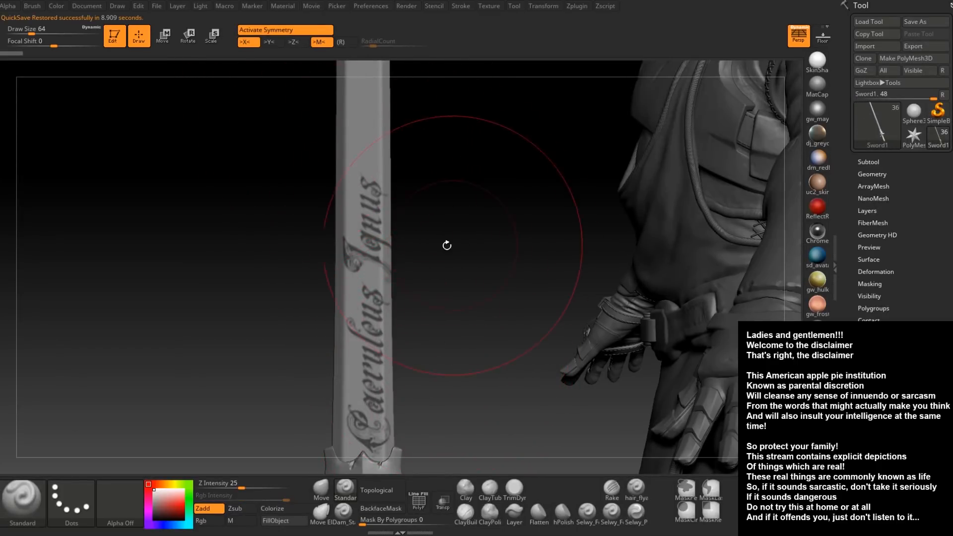
Save the sword tool to disk over the existing file
mouse_move(491, 263)
mouse_down()
mouse_move(466, 291)
mouse_move(445, 191)
mouse_move(451, 224)
mouse_up()
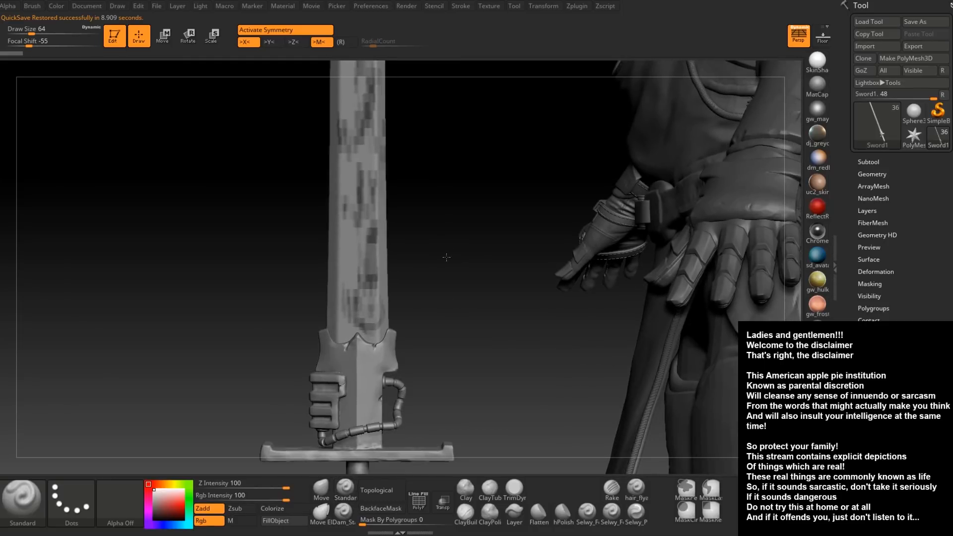
alt+drag(437, 318, 417, 234)
alt+drag(429, 273, 418, 193)
alt+drag(432, 233, 397, 217)
alt+drag(562, 334, 436, 361)
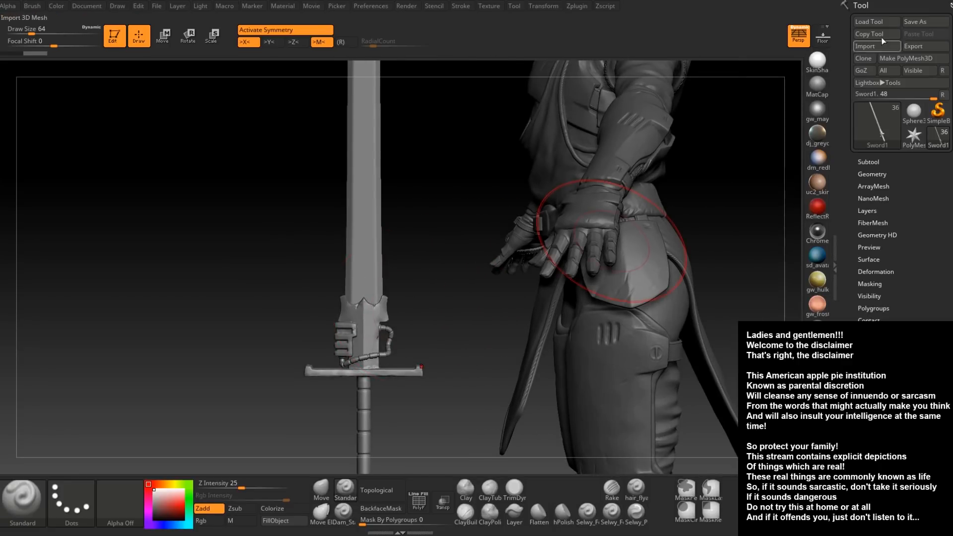
click(924, 21)
click(220, 73)
click(391, 245)
click(515, 272)
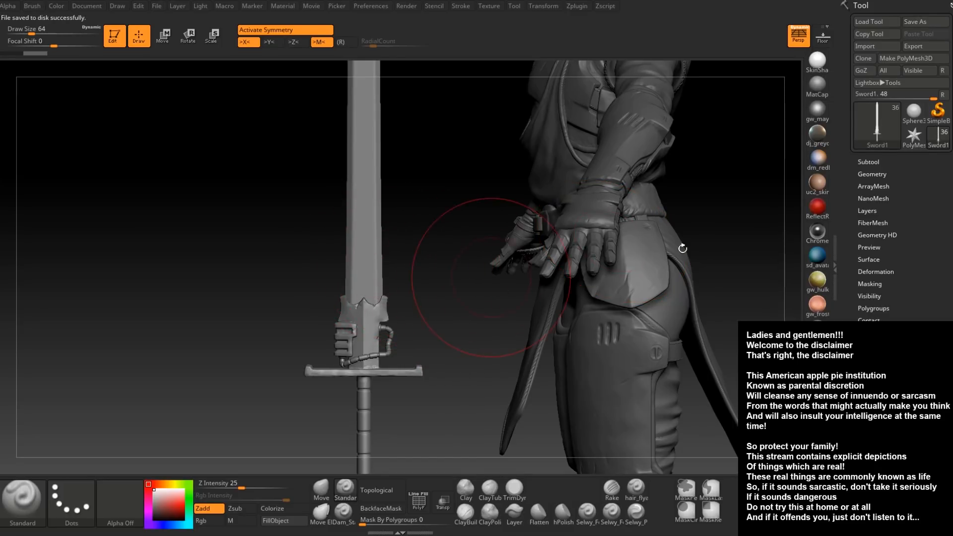
Delete the lower subdivision levels of the sword subtool, keeping its level 5 geometry
click(868, 162)
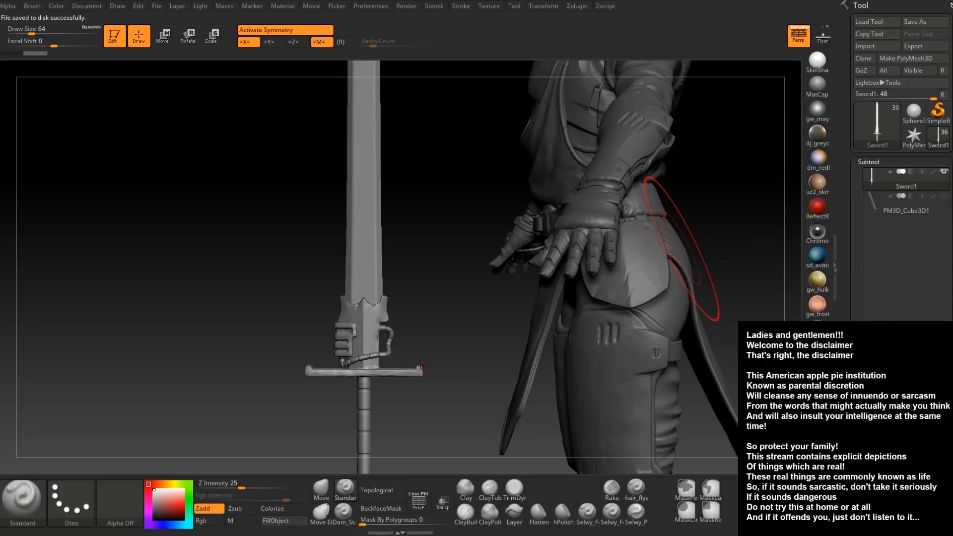
scroll(870, 304, down, 5)
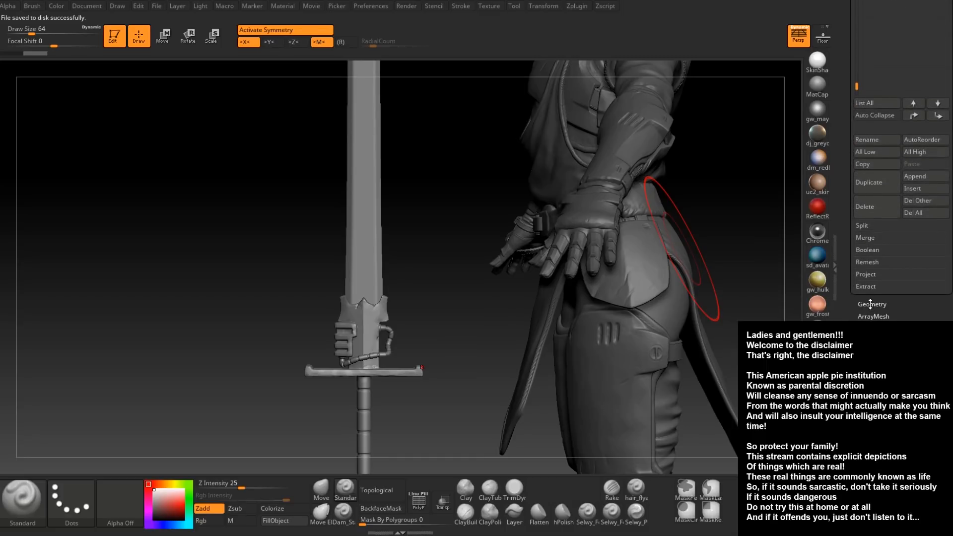
click(870, 304)
drag(846, 164, 846, 221)
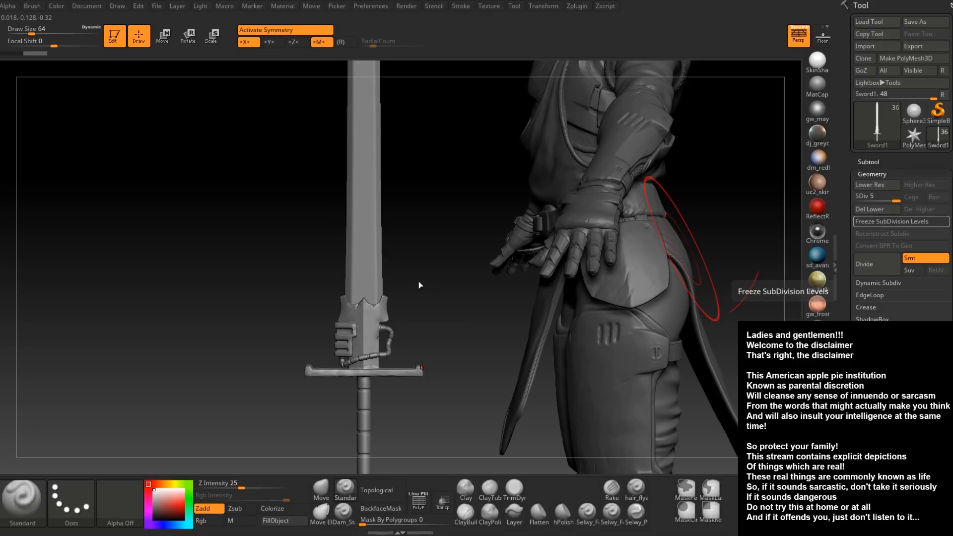
key(ctrl)
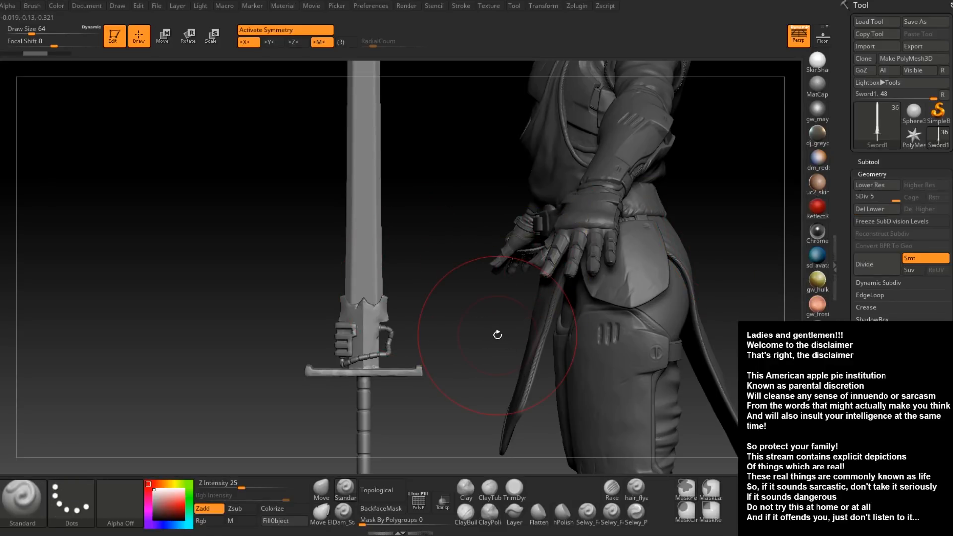
click(874, 208)
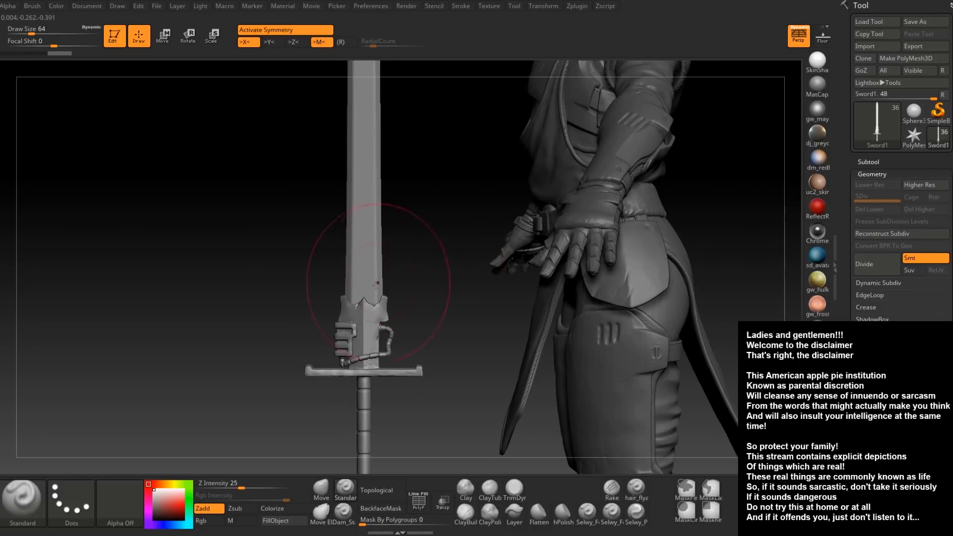
Isolate the blade from the hilt and split the sword into two separate subtools
key(ctrl+shift)
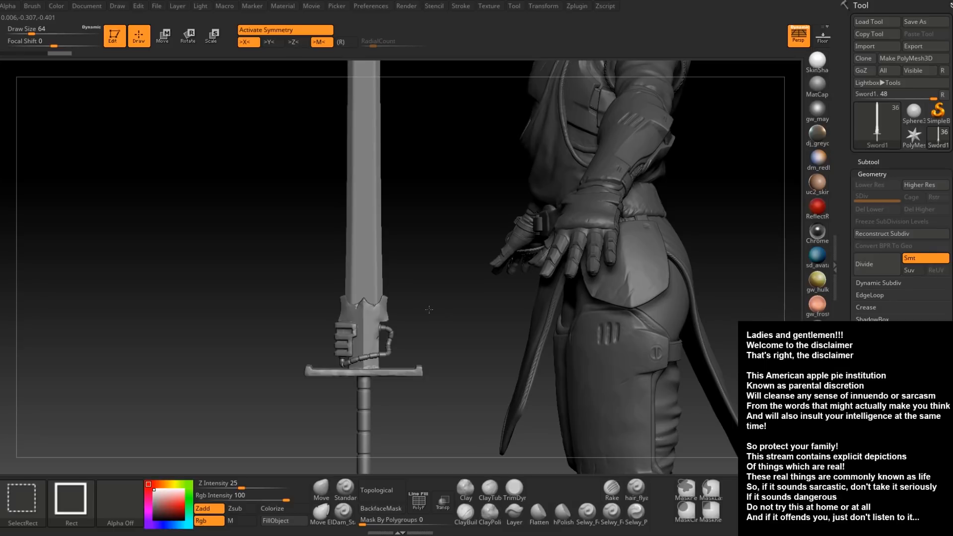
ctrl+shift+drag(437, 330, 471, 254)
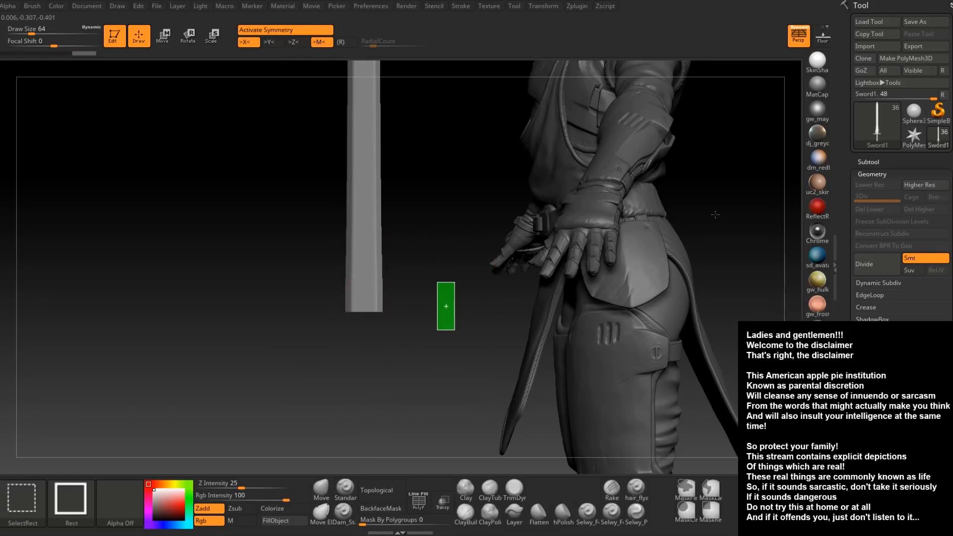
ctrl+shift+drag(454, 282, 440, 264)
click(868, 163)
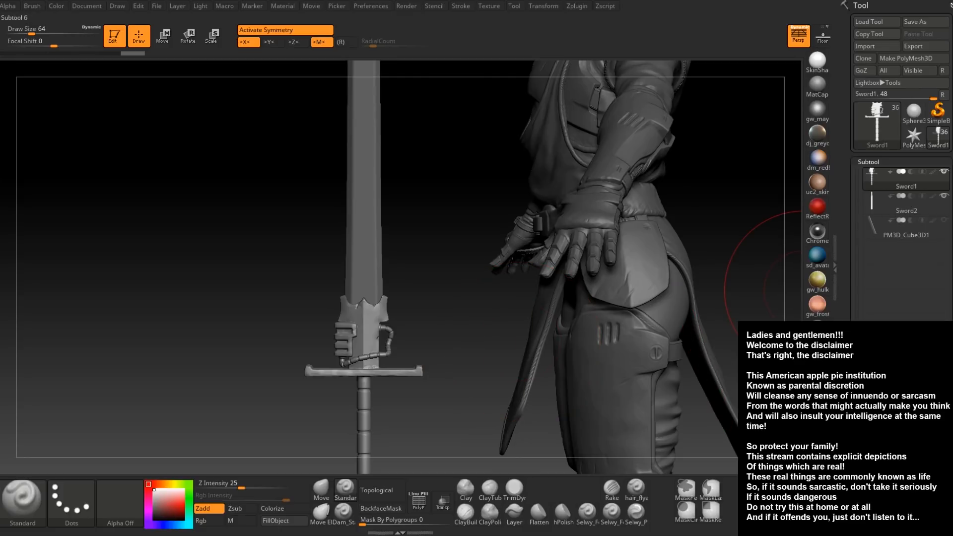
Try to reconstruct a lower subdivision level for the hilt subtool
click(835, 287)
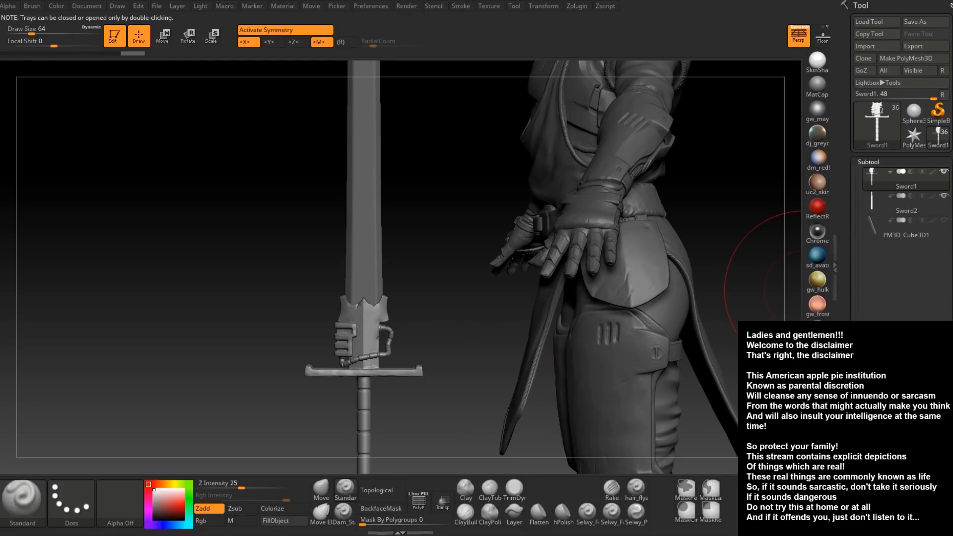
drag(845, 290, 845, 72)
click(872, 416)
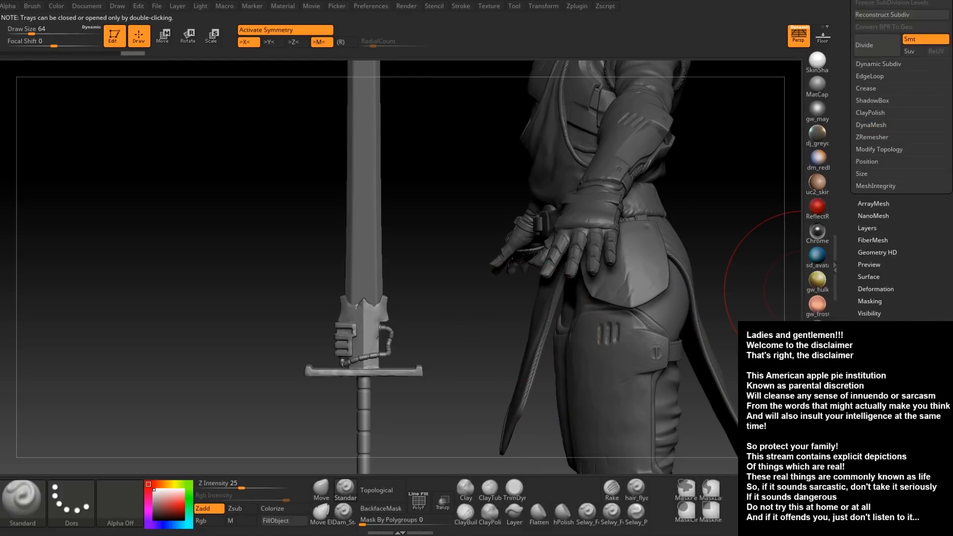
scroll(861, 227, up, 5)
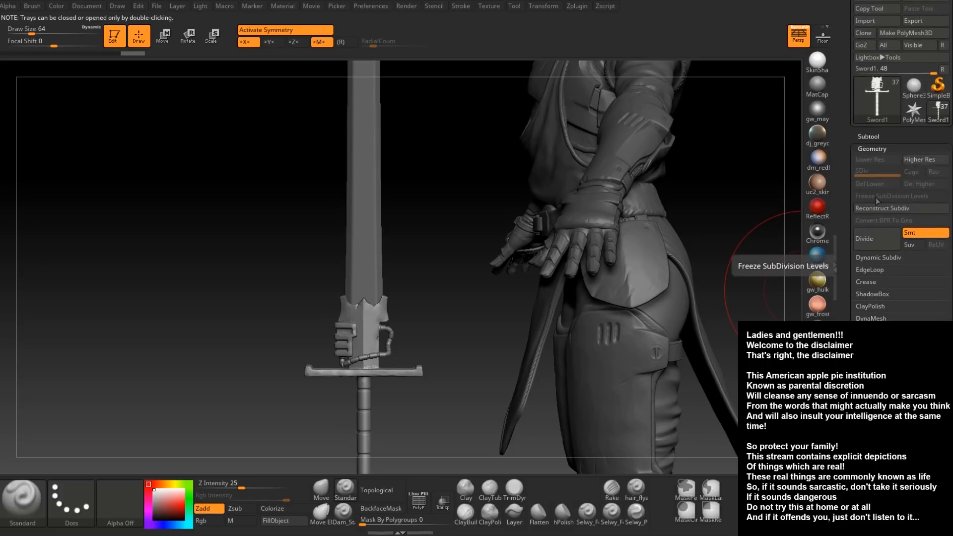
click(879, 207)
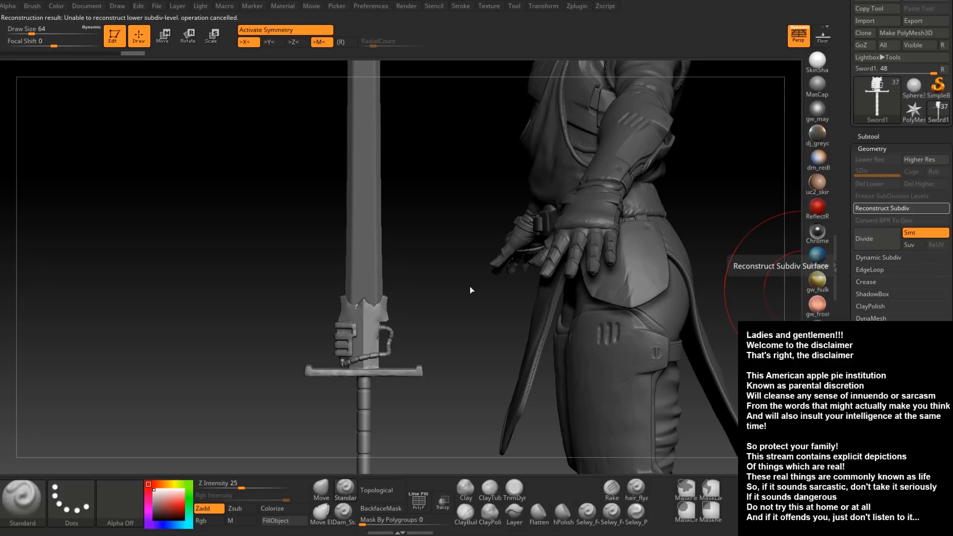
Select the separated blade subtool and subdivide it up to subdivision level 4
drag(421, 281, 424, 280)
alt+click(379, 205)
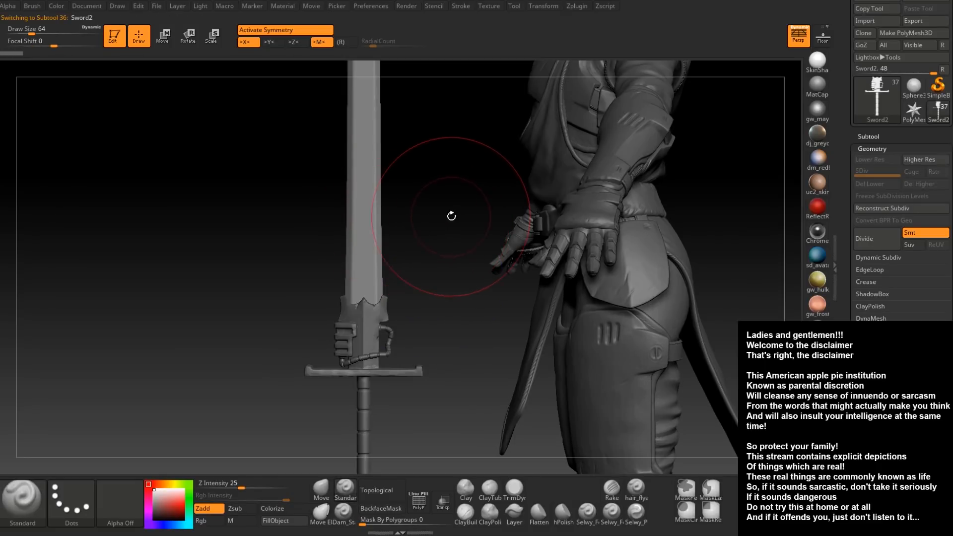
key(ctrl)
key(ctrl+d)
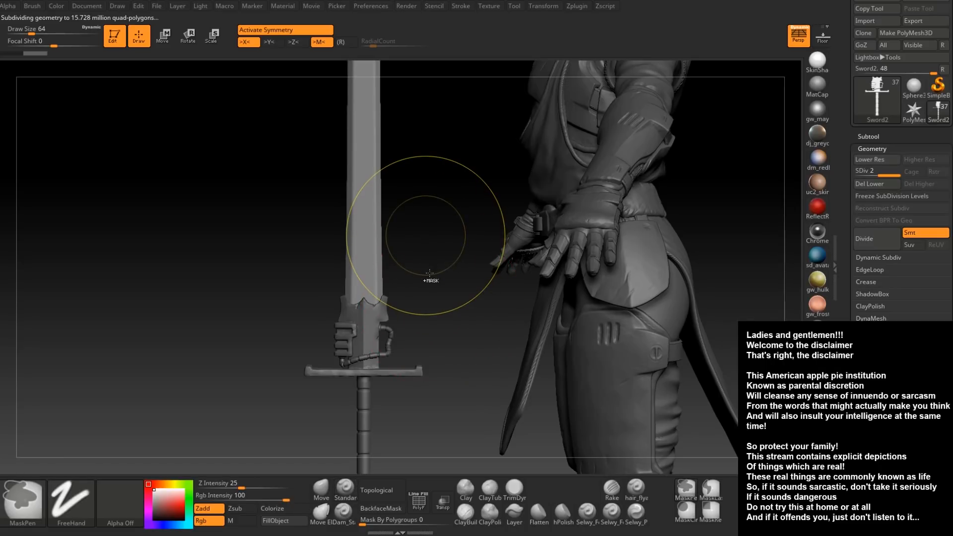
alt+drag(423, 226, 430, 277)
key(ctrl)
key(ctrl+d)
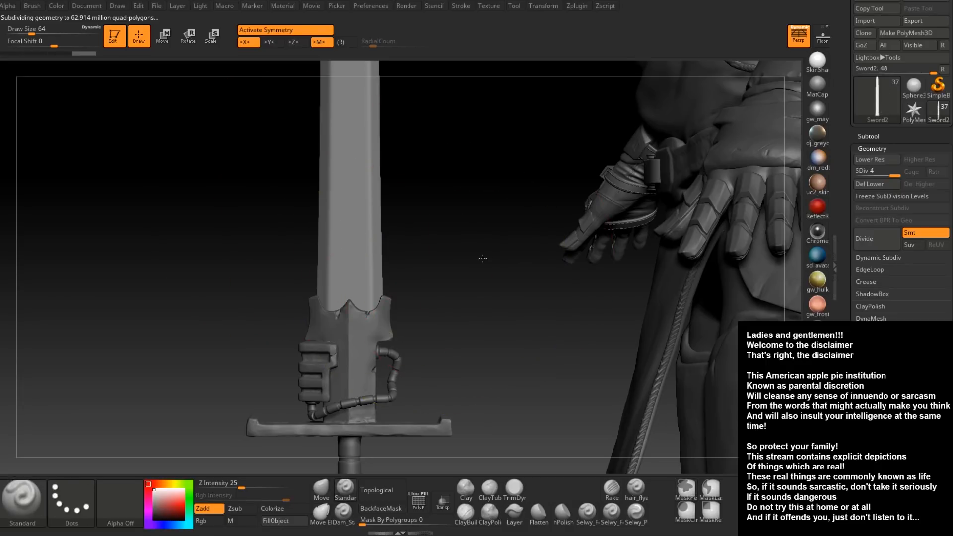
Turn off symmetry for the blade subtool
drag(506, 260, 539, 263)
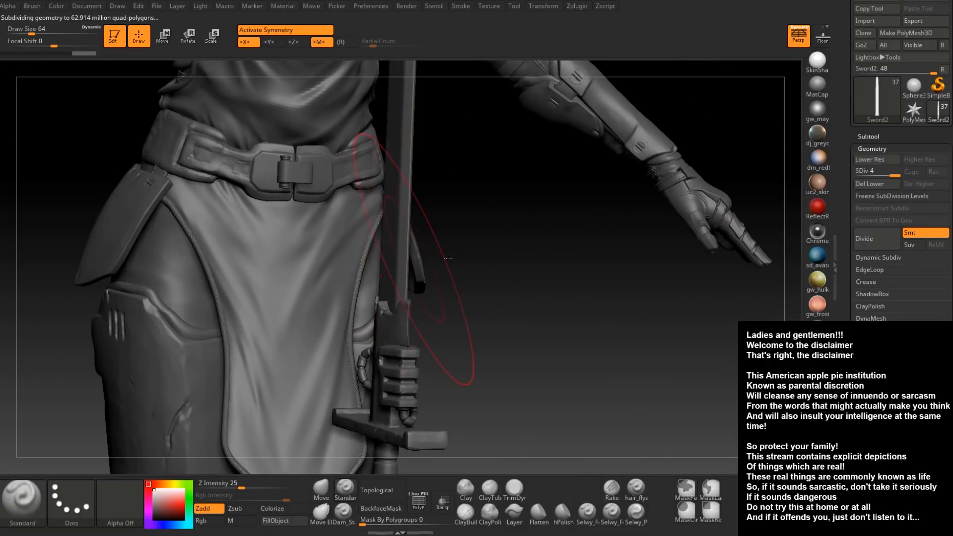
key(x)
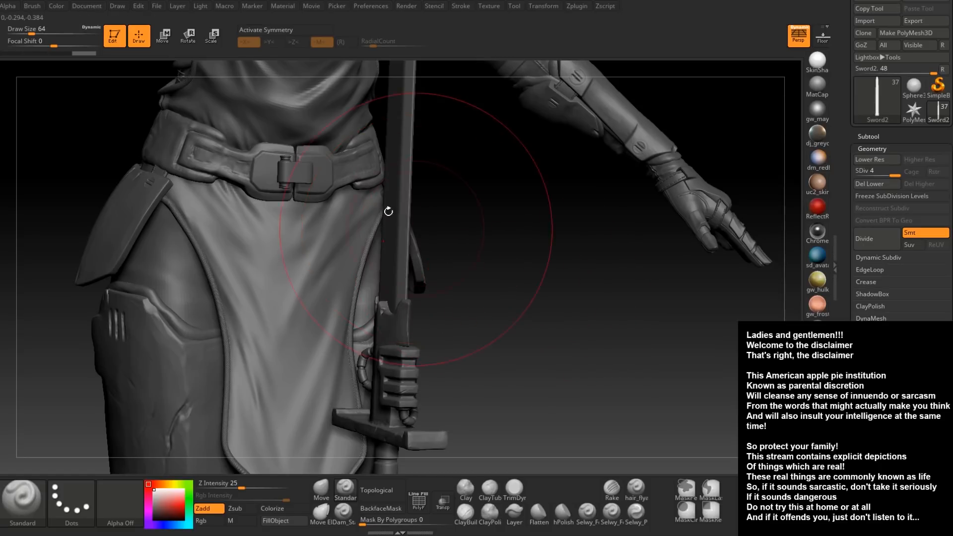
drag(558, 249, 489, 248)
Import Sword_Font_2_1.jpg as the alpha of the MaskPen brush and set its stroke to DragRect
mouse_move(423, 297)
mouse_down()
mouse_move(409, 298)
mouse_move(254, 191)
mouse_up()
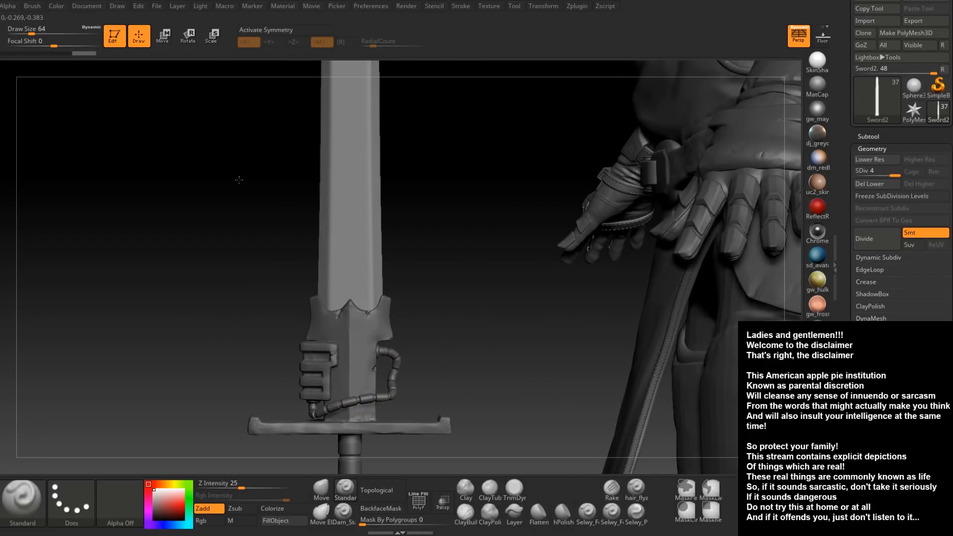
mouse_move(253, 154)
mouse_down()
mouse_move(285, 82)
mouse_move(532, 223)
mouse_move(455, 198)
mouse_move(468, 224)
mouse_up()
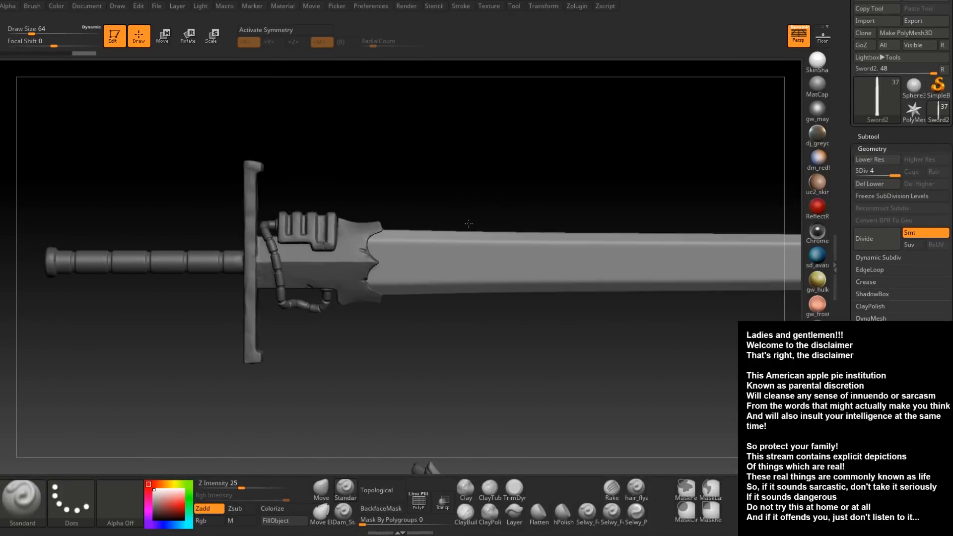
alt+drag(565, 361, 336, 388)
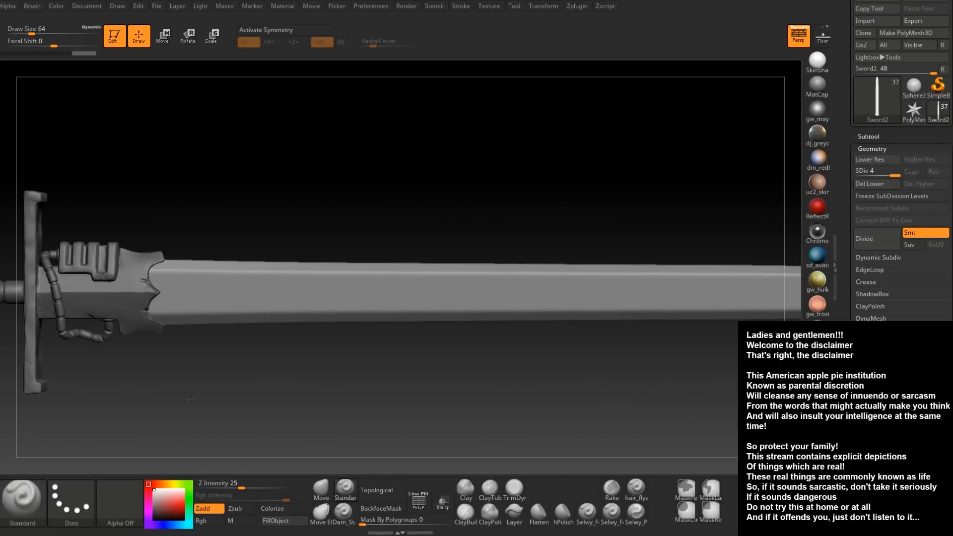
alt+drag(190, 399, 179, 400)
ctrl+click(120, 502)
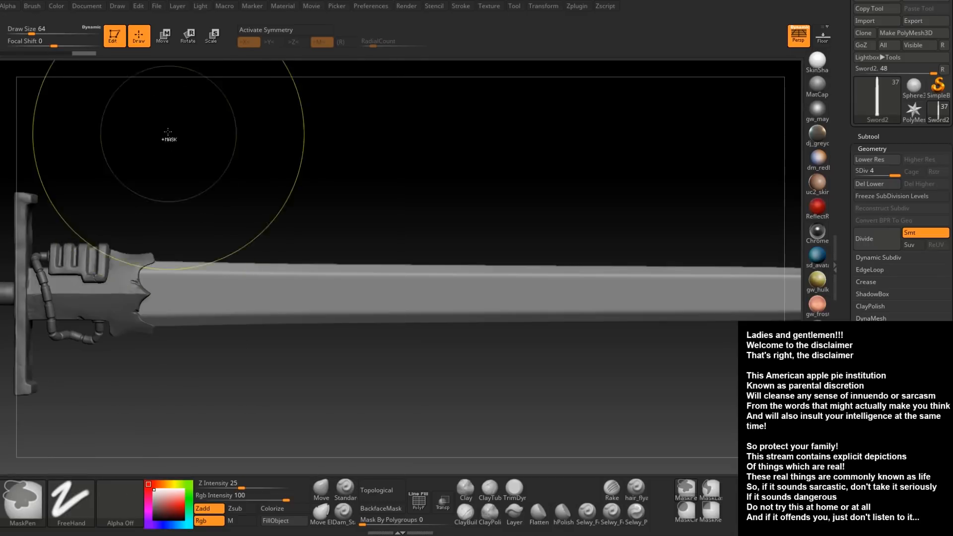
ctrl+click(120, 502)
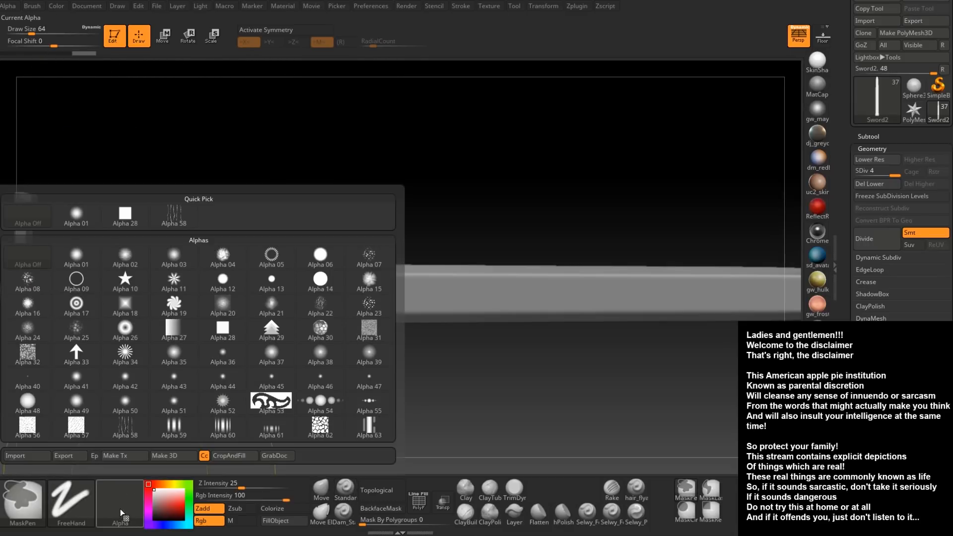
click(39, 456)
click(157, 138)
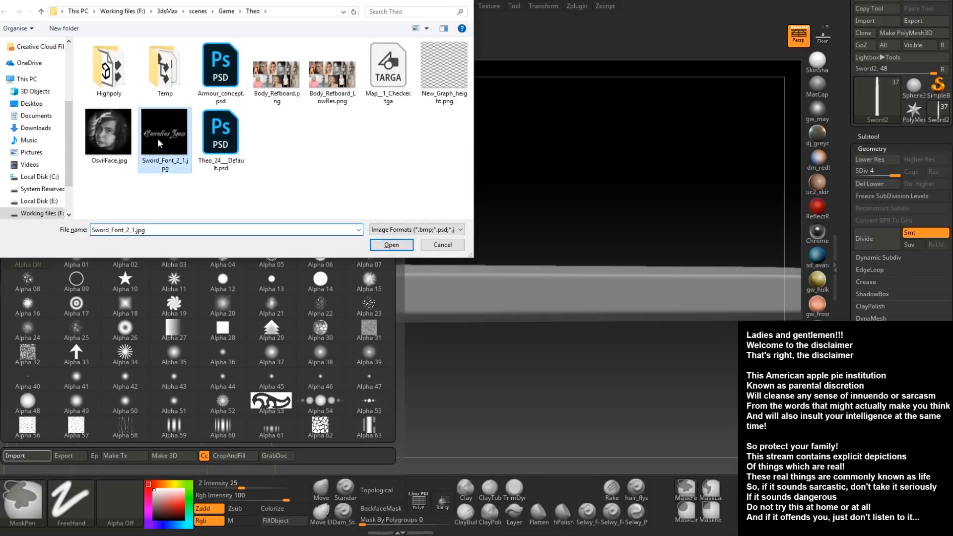
click(391, 246)
click(66, 513)
click(83, 397)
Try masking the Caeruleus lettering onto the flat of the blade near the hilt, and undo the mask
alt+drag(301, 397, 301, 419)
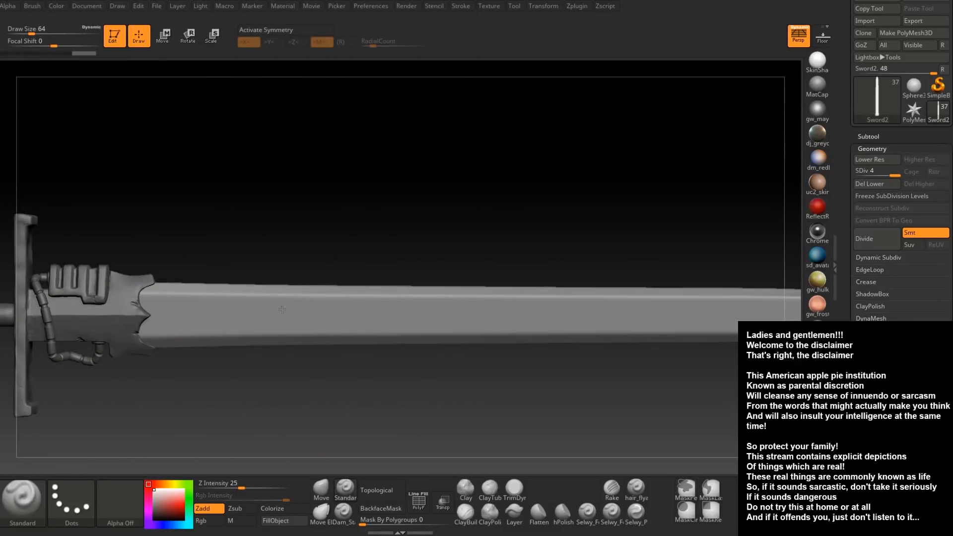
ctrl+drag(282, 305, 275, 223)
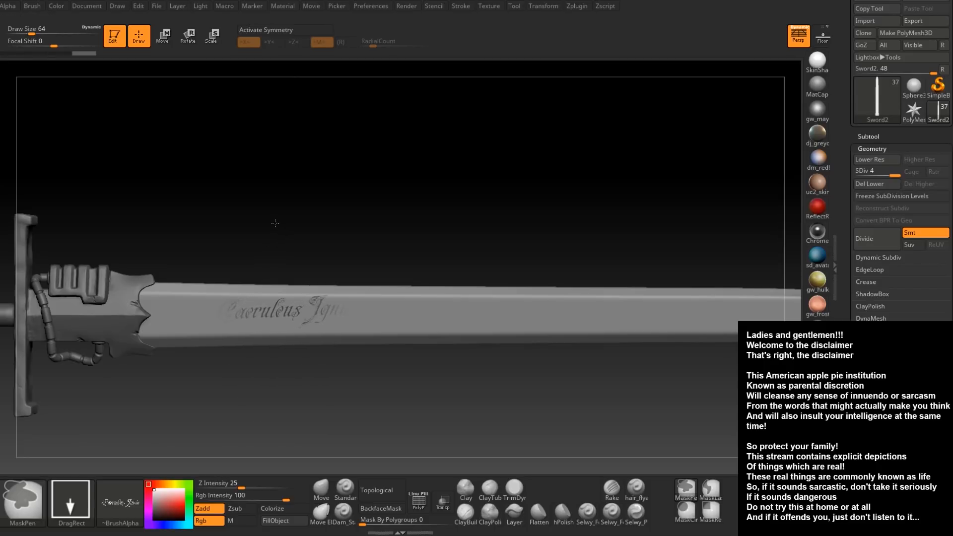
ctrl+drag(279, 227, 279, 226)
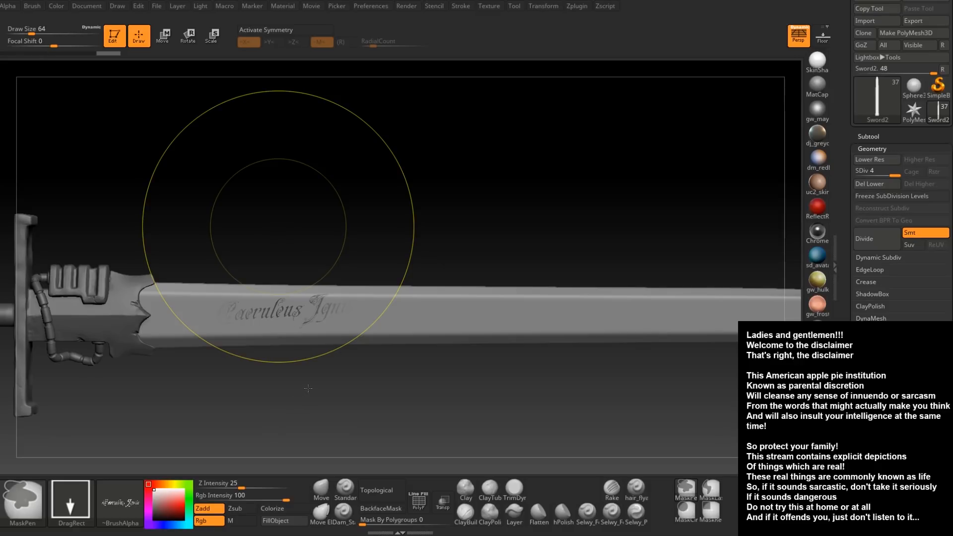
key(ctrl+z)
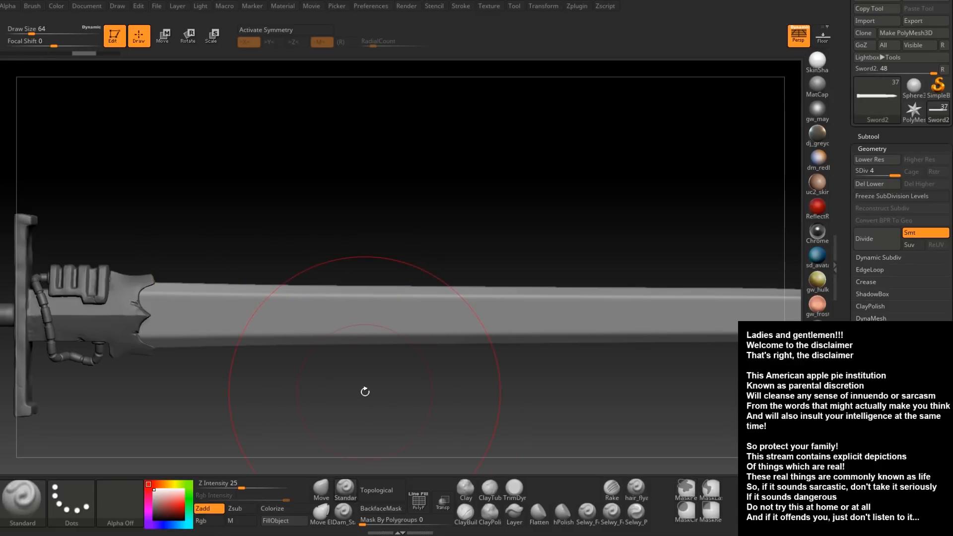
Set the Draw Size to 25 and switch the masking brush to MaskRect
mouse_move(262, 386)
alt+mouse_down()
mouse_move(291, 358)
mouse_move(284, 350)
mouse_move(313, 360)
mouse_move(307, 354)
alt+mouse_up()
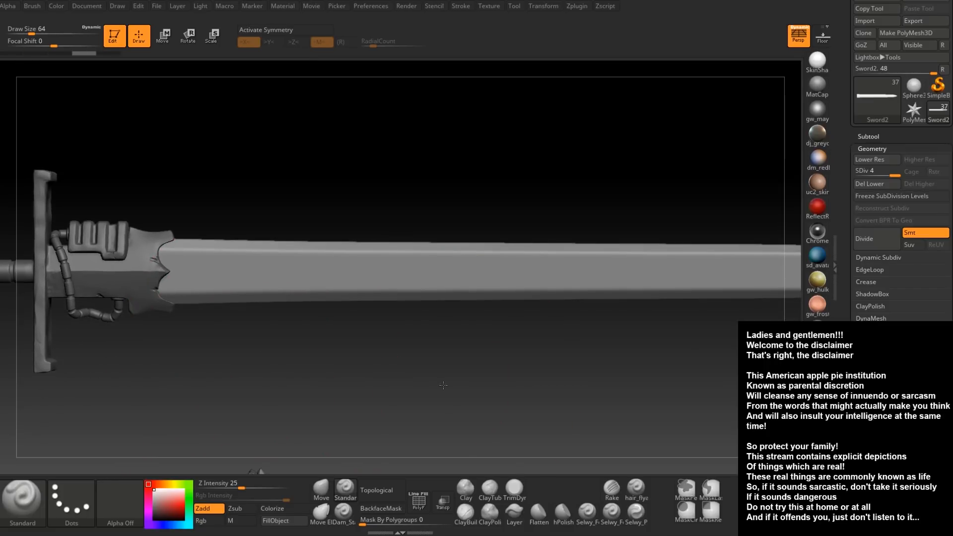
key(space)
drag(439, 357, 434, 357)
mouse_move(314, 375)
alt+mouse_down()
mouse_move(320, 362)
mouse_move(326, 367)
alt+mouse_up()
key(ctrl)
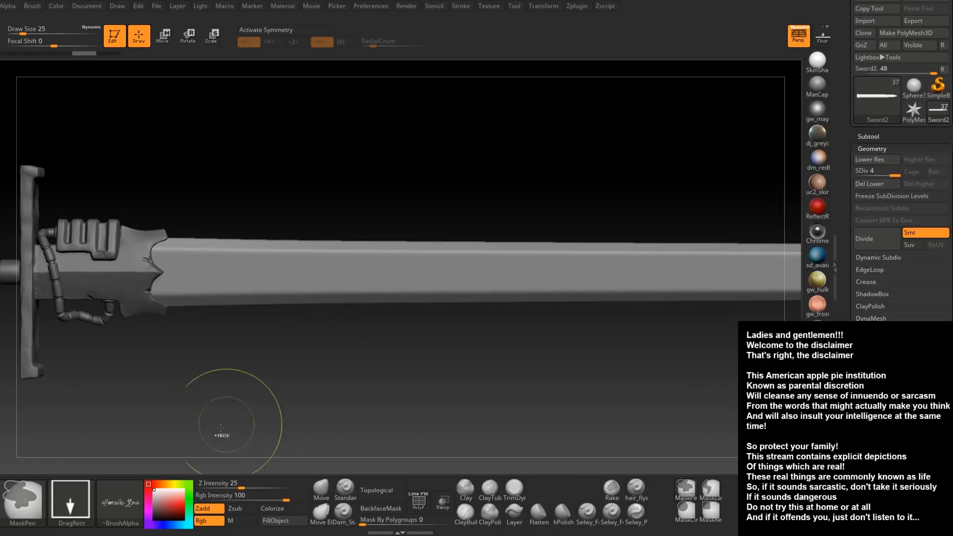
click(33, 504)
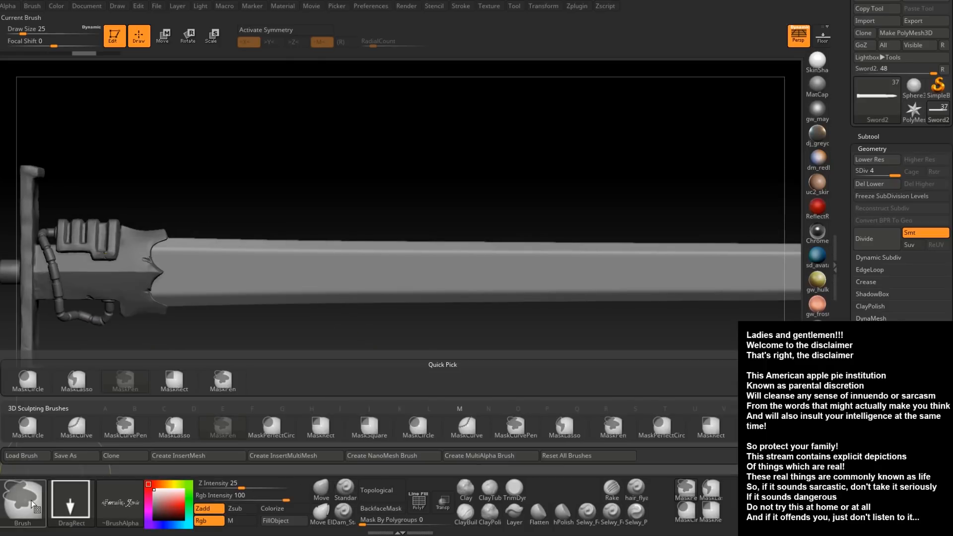
click(173, 381)
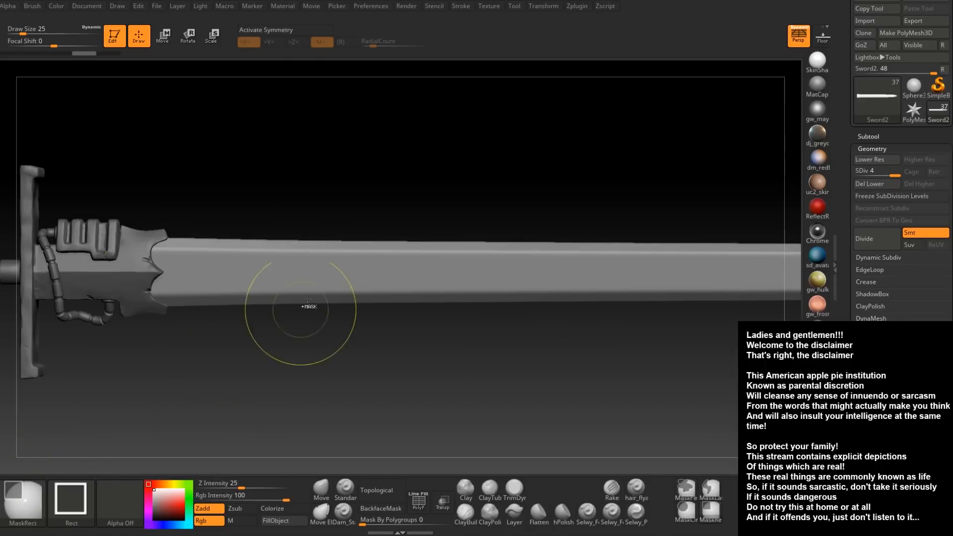
key(ctrl)
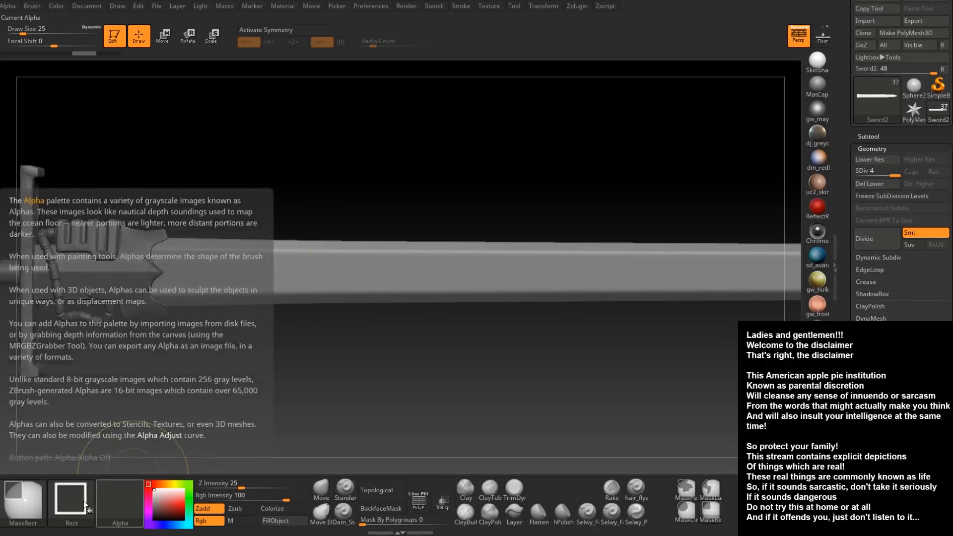
Try masking the Caeruleus lettering near the hilt using MaskRect with a DragRect stroke and the ~BrushAlpha alpha, and remove the mask
click(70, 499)
click(86, 393)
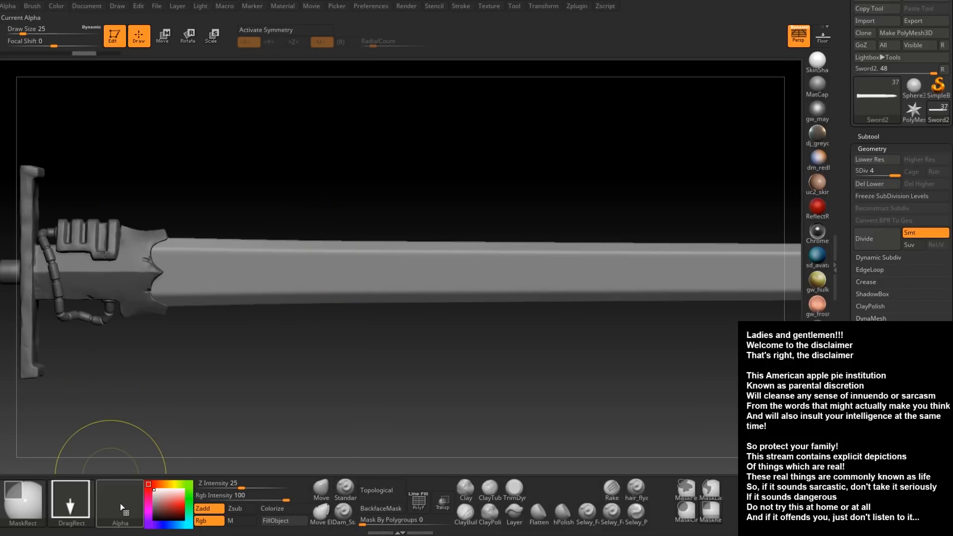
click(117, 494)
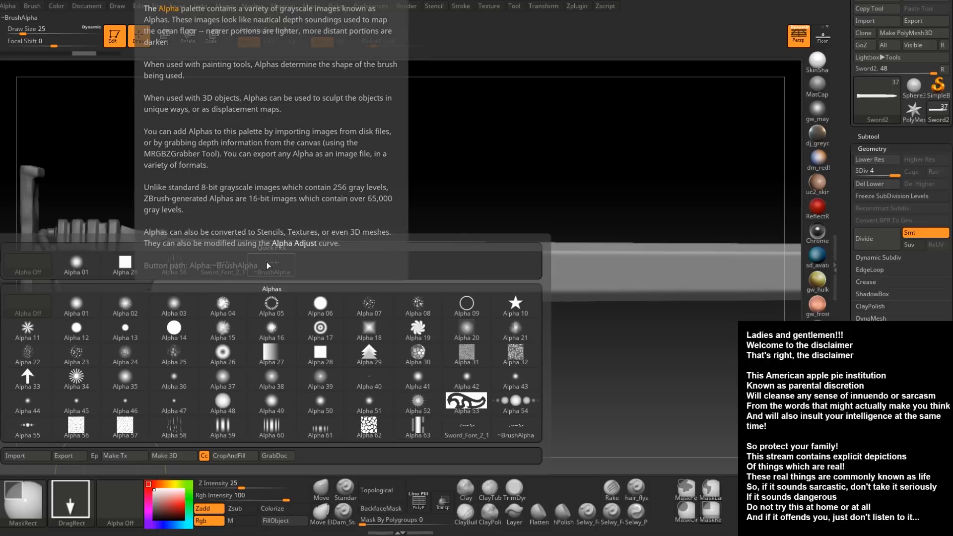
click(268, 266)
mouse_move(311, 276)
ctrl+mouse_down()
mouse_move(323, 189)
mouse_move(292, 200)
mouse_move(295, 191)
ctrl+mouse_up()
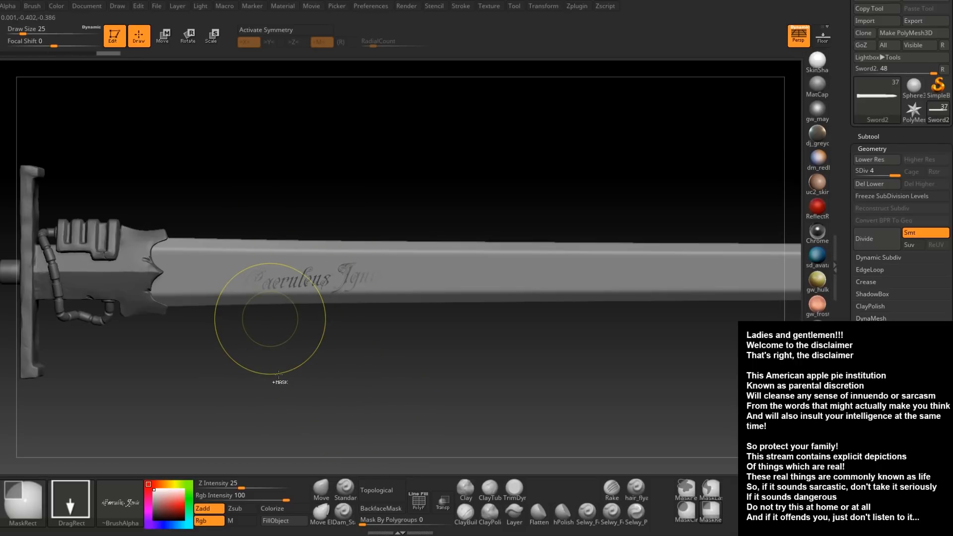
ctrl+drag(279, 375, 279, 379)
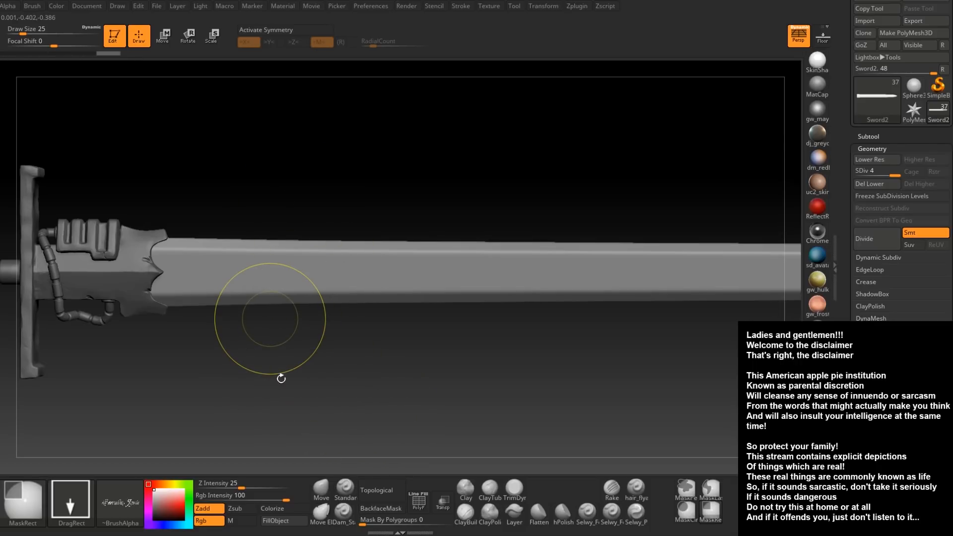
drag(327, 403, 352, 390)
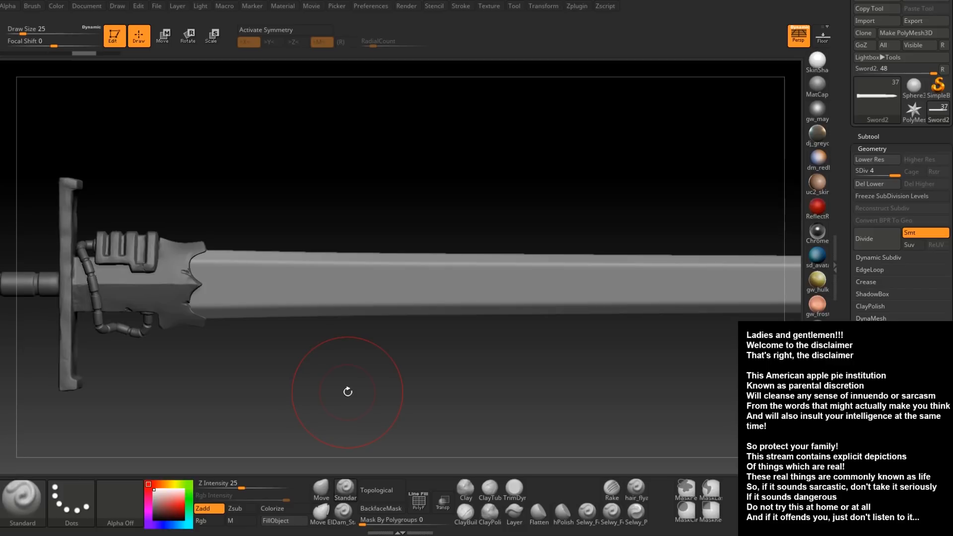
Set the MaskRect brush's stroke back to Rect, and switch to 3ds Max
key(ctrl)
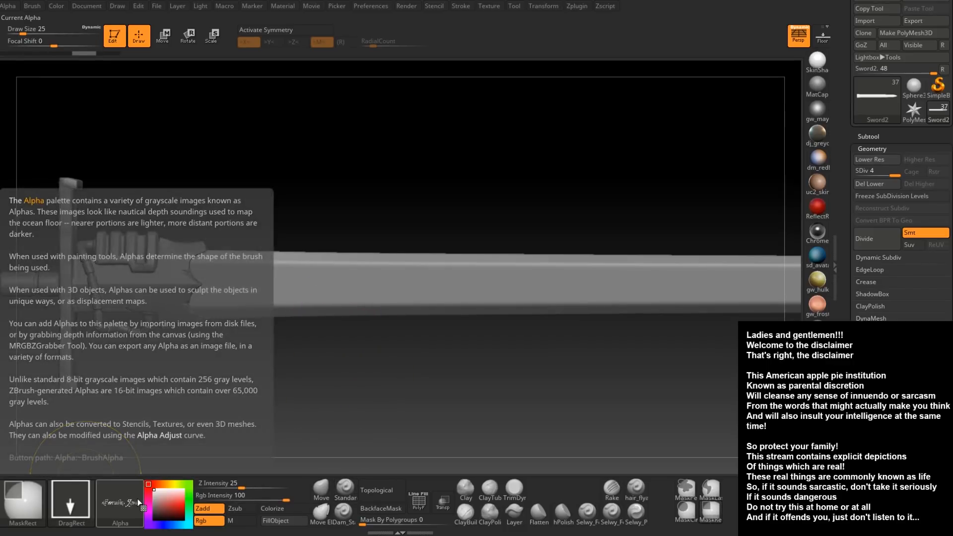
click(75, 496)
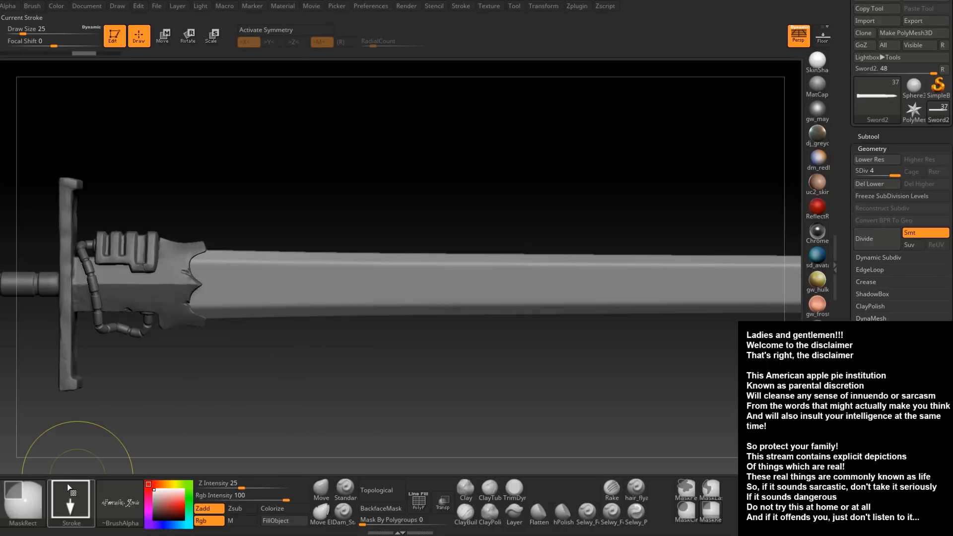
click(64, 497)
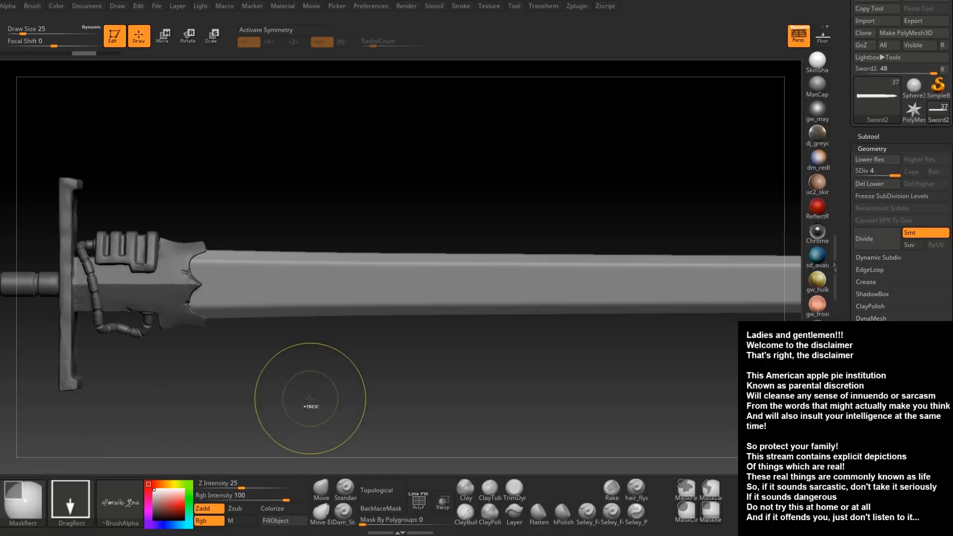
click(71, 500)
click(321, 391)
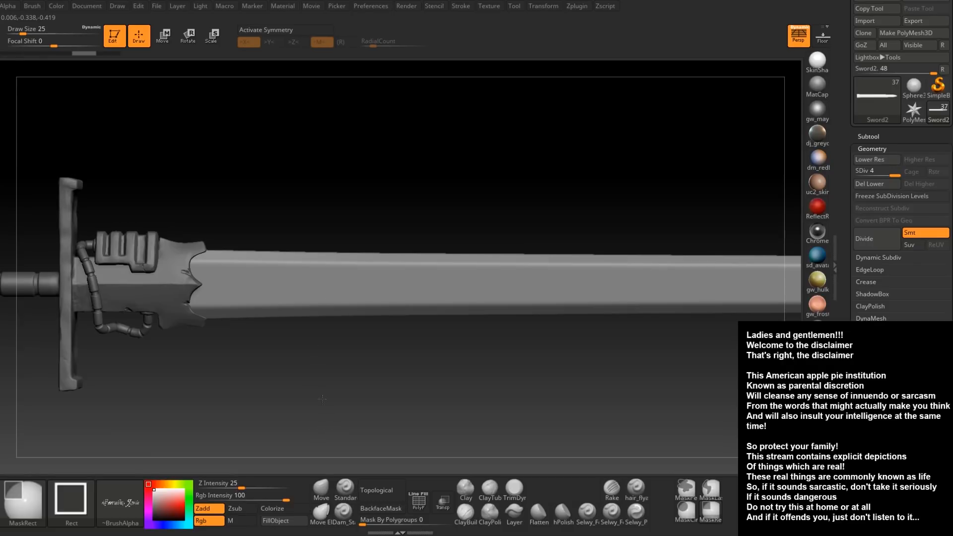
key(alt+Tab)
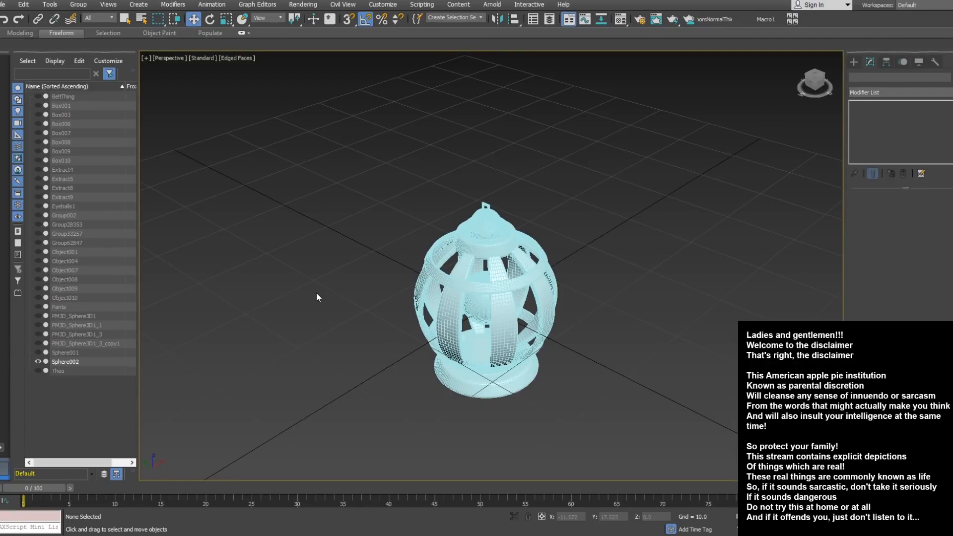
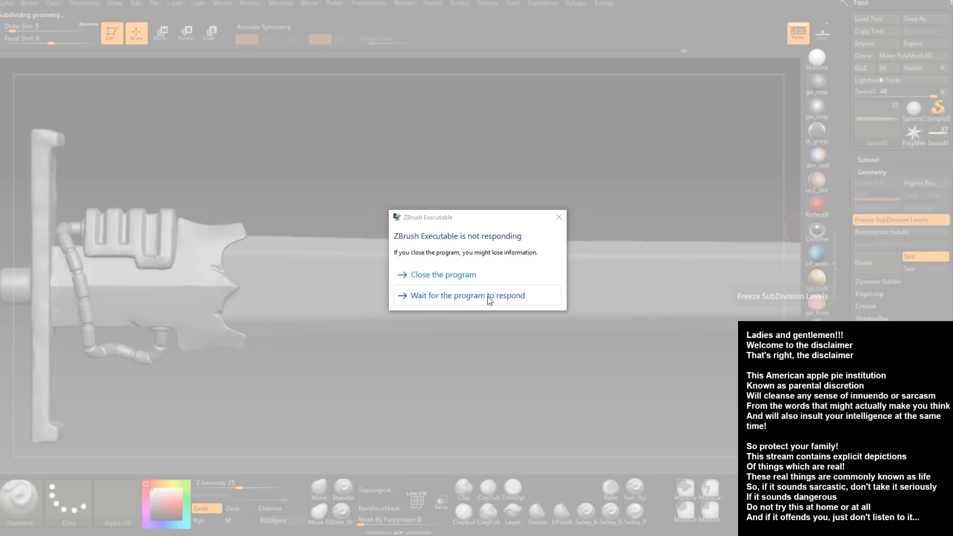
Wait for the frozen ZBrush, dismiss the crash note after its restart, and restore the QuickSave project QS_3680.ZPR
click(488, 301)
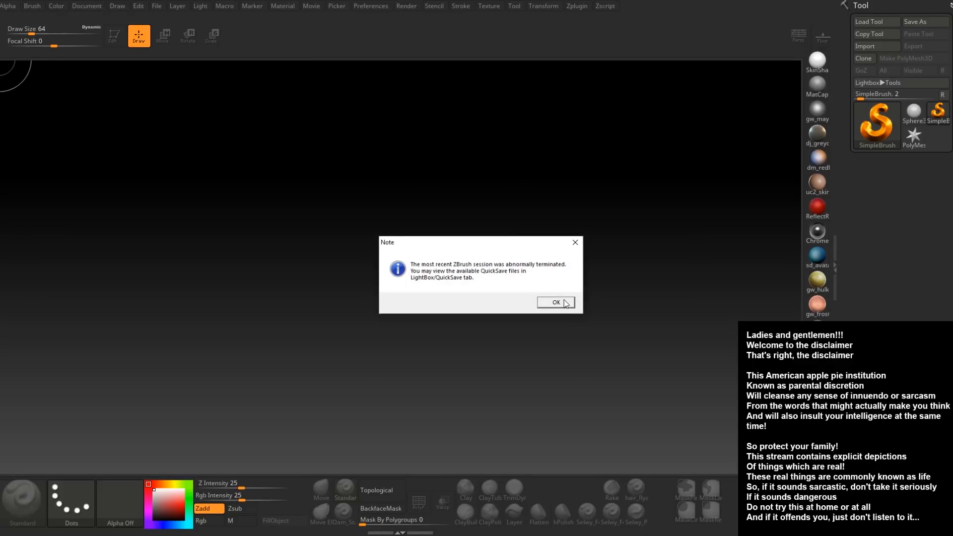
click(566, 302)
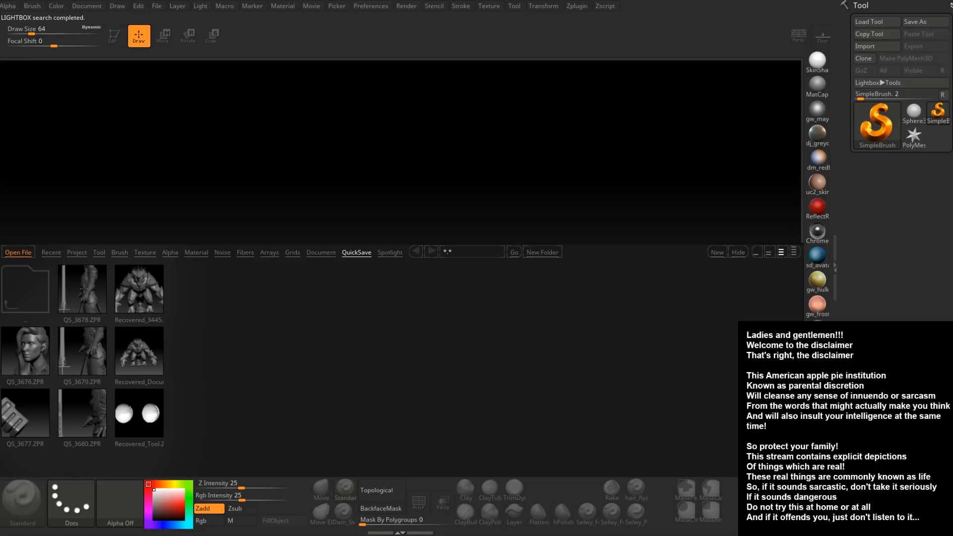
double_click(82, 417)
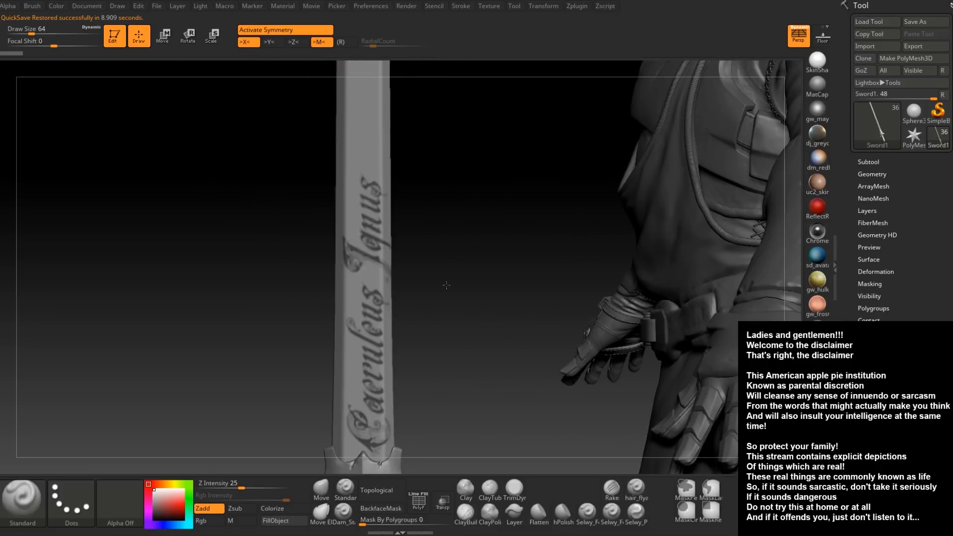
Save the recovered tool over the existing Theo.ZTL in the Theo folder
mouse_move(435, 306)
mouse_down()
mouse_move(430, 287)
mouse_move(481, 262)
mouse_move(506, 282)
mouse_move(411, 306)
mouse_up()
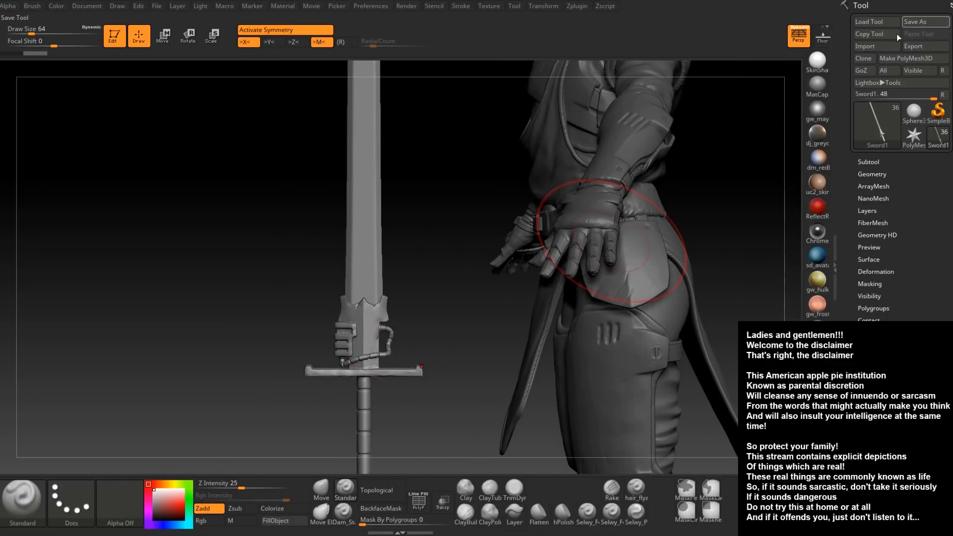
click(910, 22)
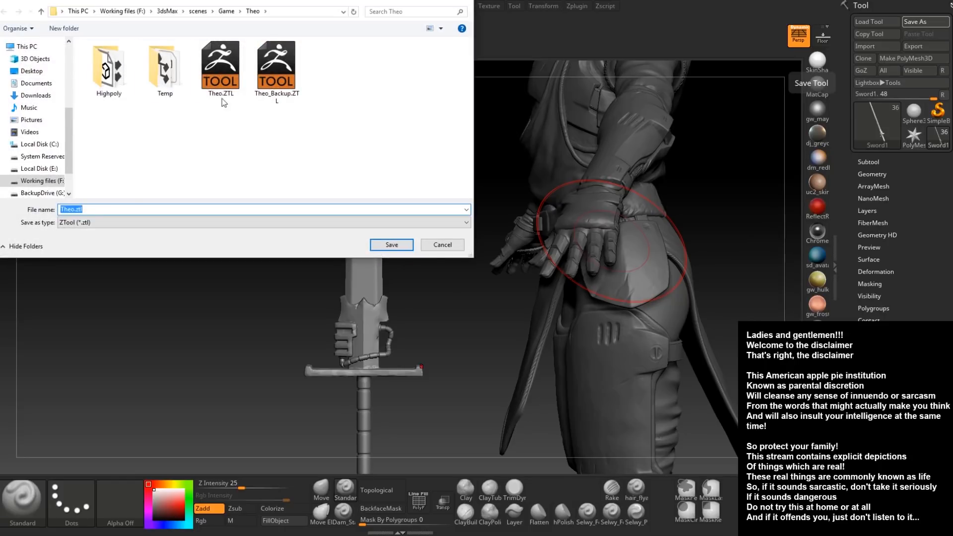
click(214, 74)
click(384, 246)
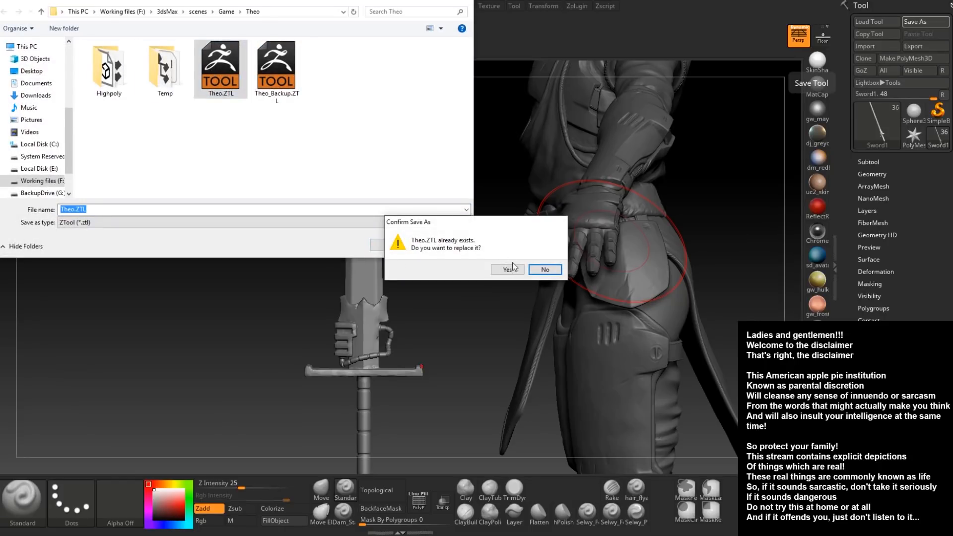
click(511, 269)
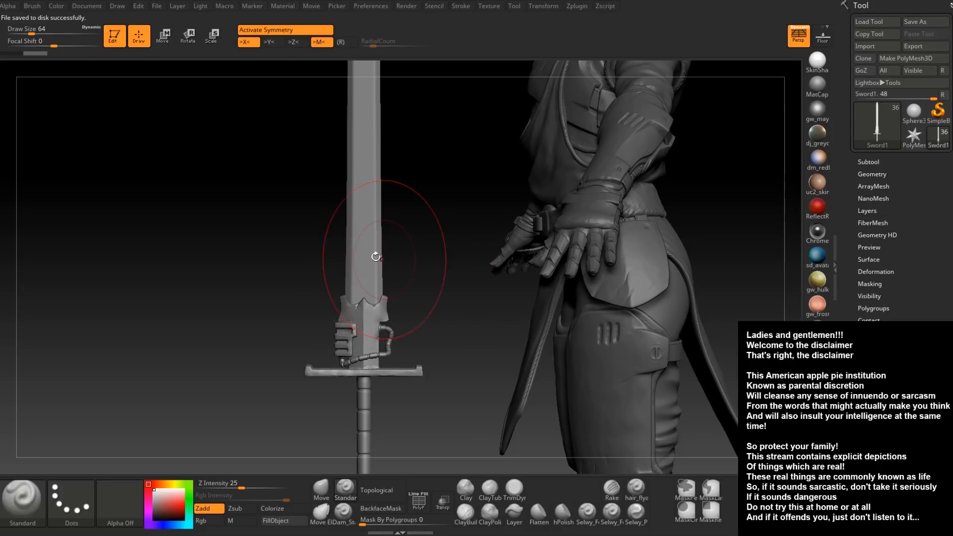
Undo freezing the Sword1 subtool's subdivision levels and delete its lower subdivision levels
click(868, 163)
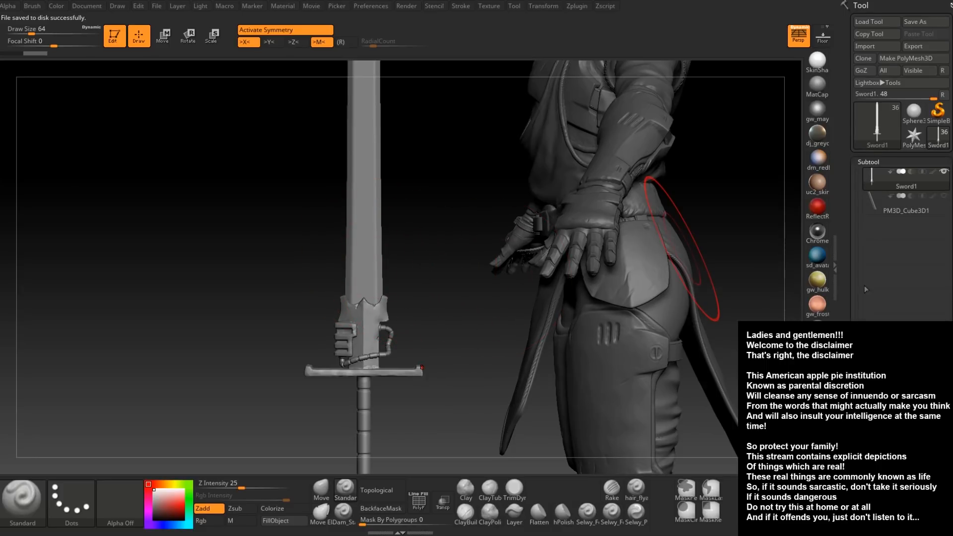
drag(871, 516, 855, 533)
click(871, 306)
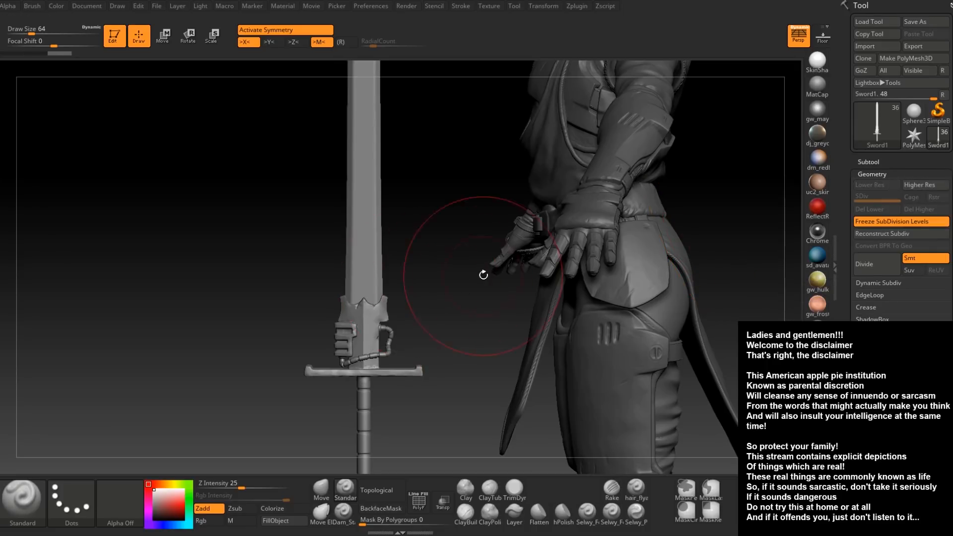
key(ctrl)
key(ctrl+z)
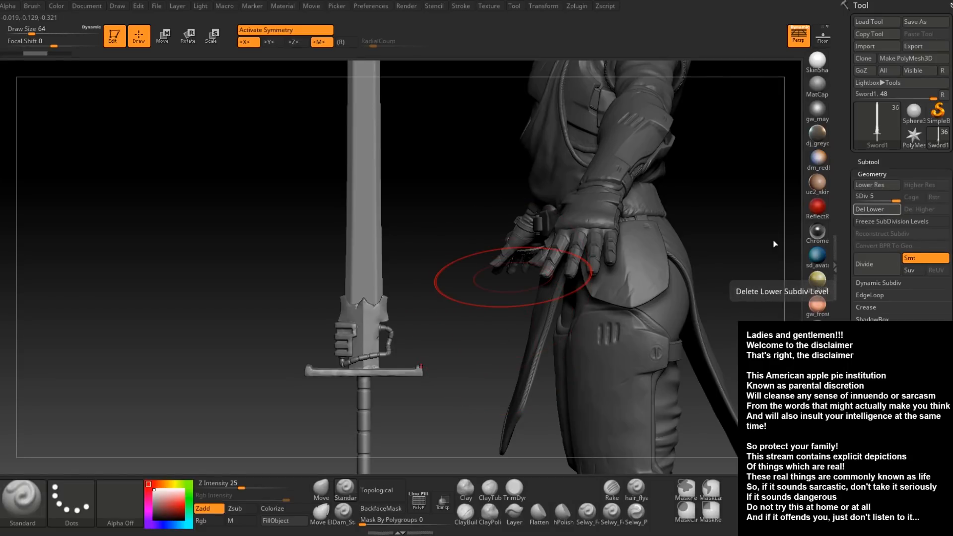
drag(428, 249, 425, 251)
Hide the blade so only the hilt shows, and split the hidden part into its own subtool
key(ctrl+shift)
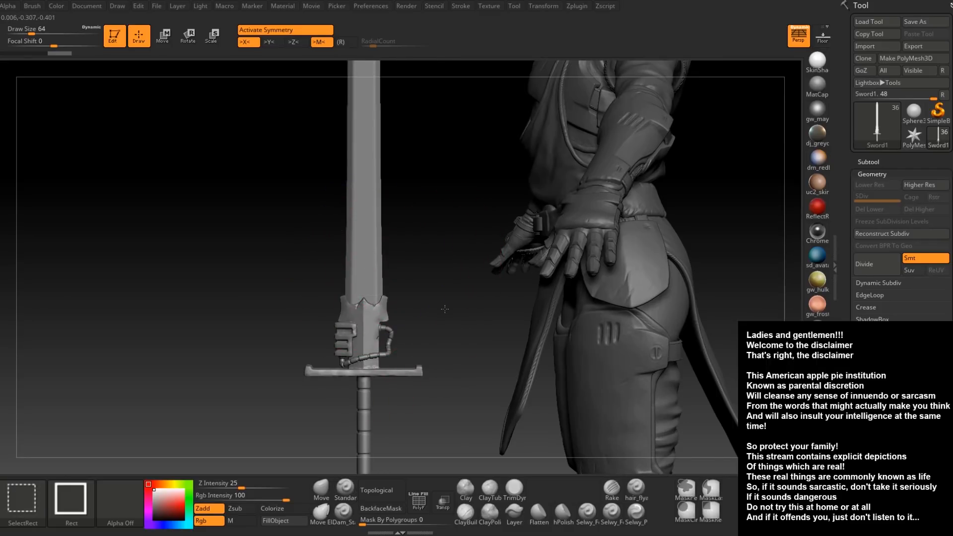
ctrl+shift+drag(437, 330, 454, 282)
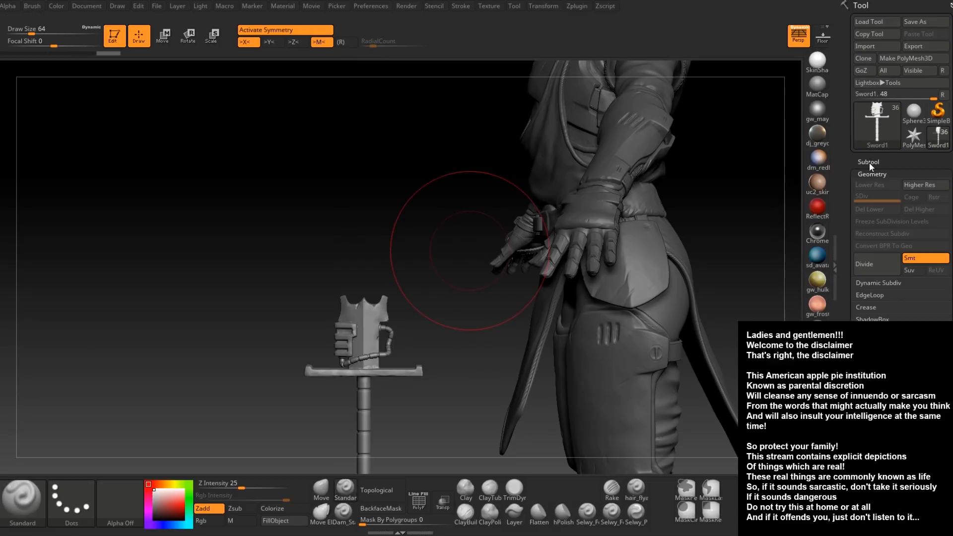
click(869, 162)
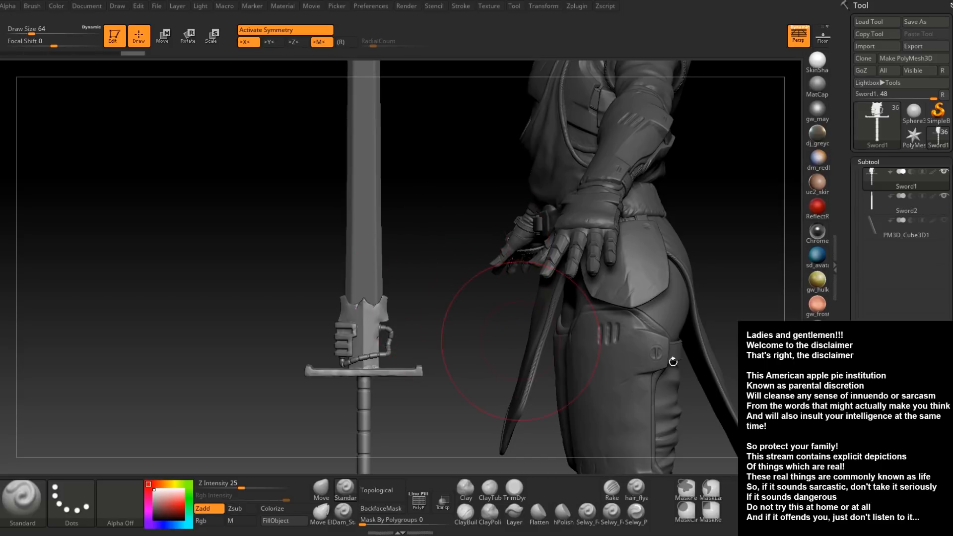
Try to reconstruct the lower subdivision levels of the Sword1 hilt subtool
click(835, 268)
drag(847, 278, 847, 59)
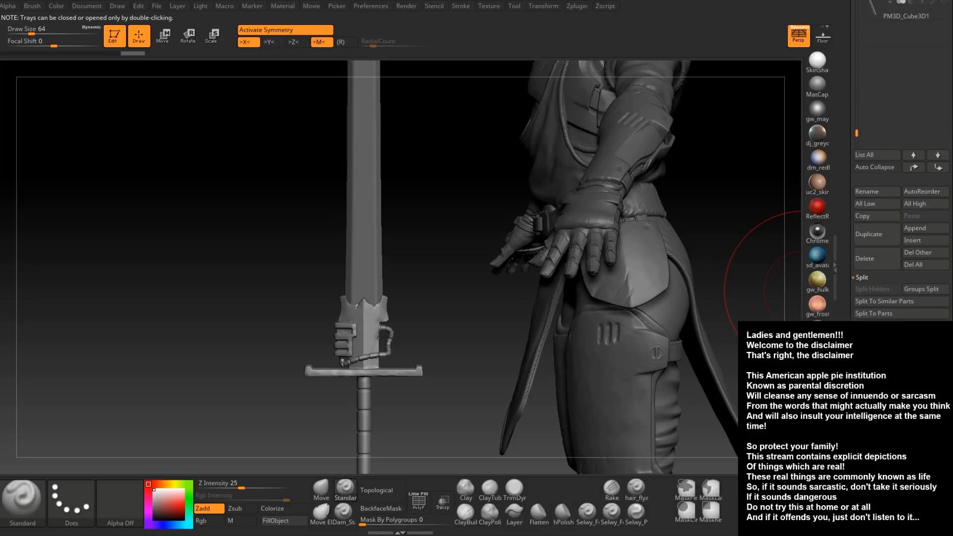
click(874, 419)
drag(882, 345, 849, 300)
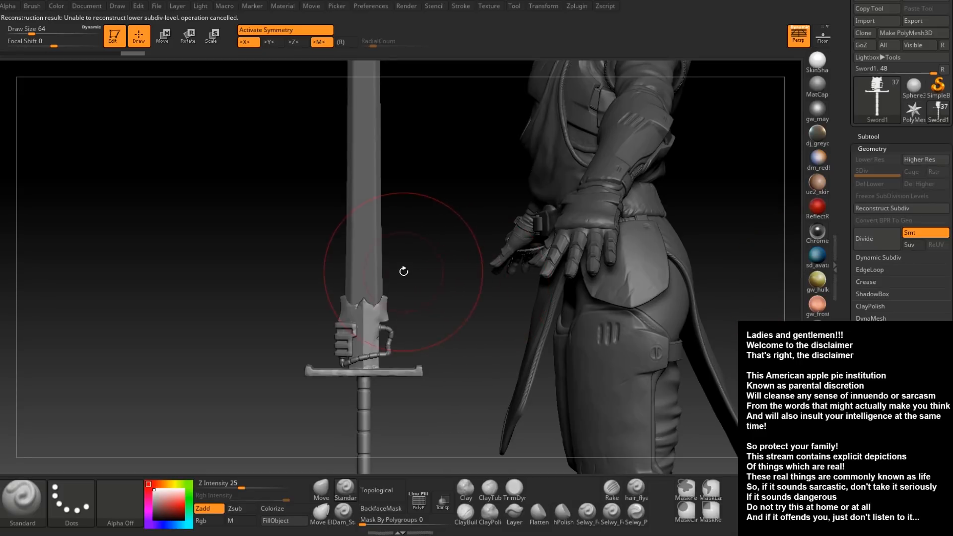
Select the Sword2 blade subtool and subdivide it up to subdivision level 4
drag(421, 281, 424, 280)
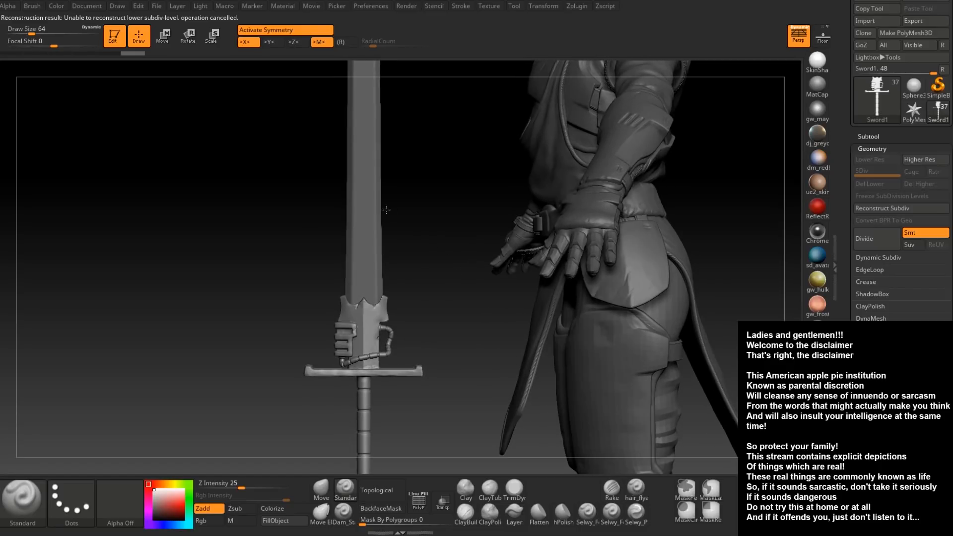
alt+click(356, 189)
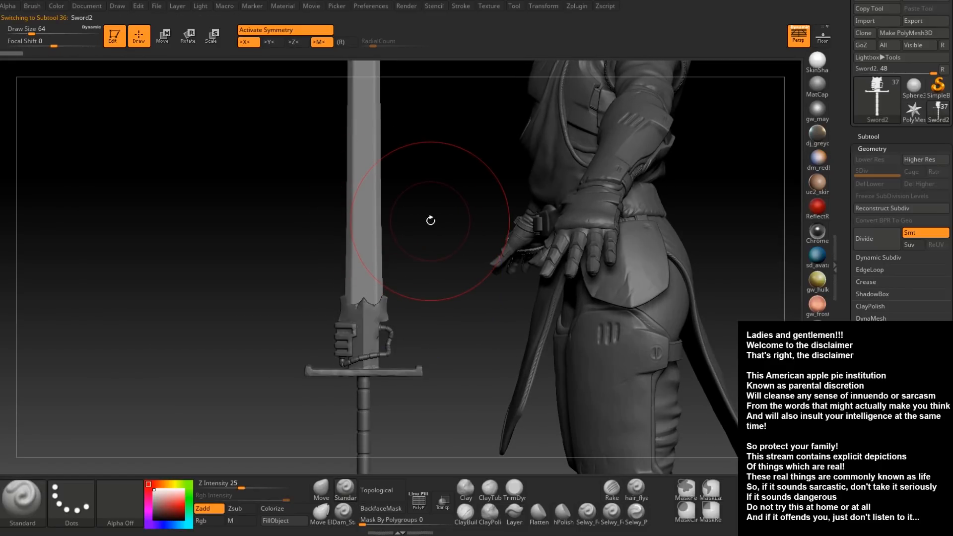
key(ctrl+d)
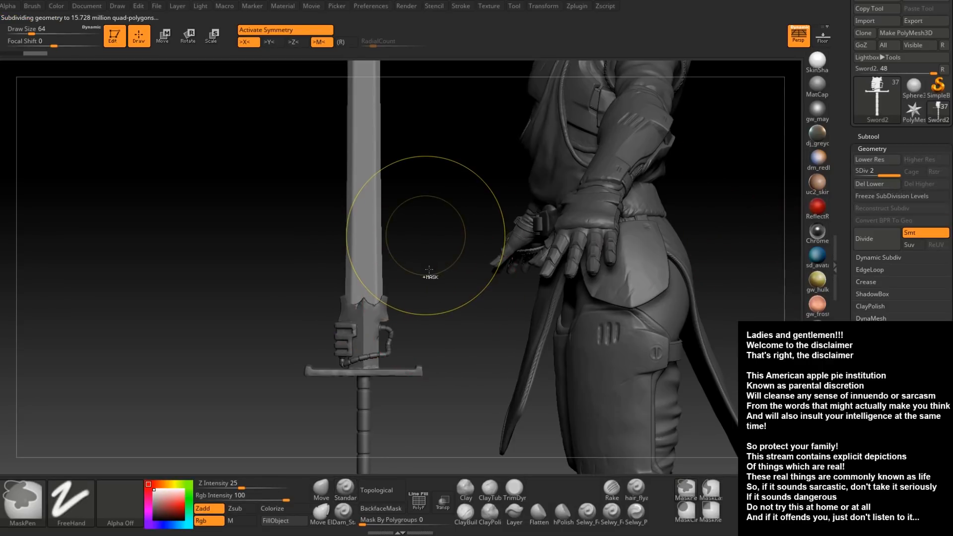
alt+drag(423, 231, 430, 277)
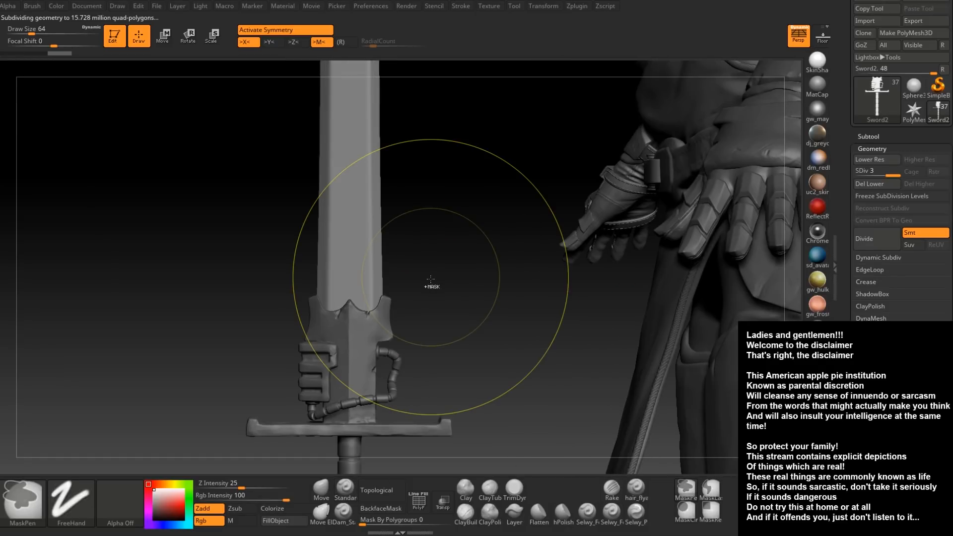
key(ctrl+d)
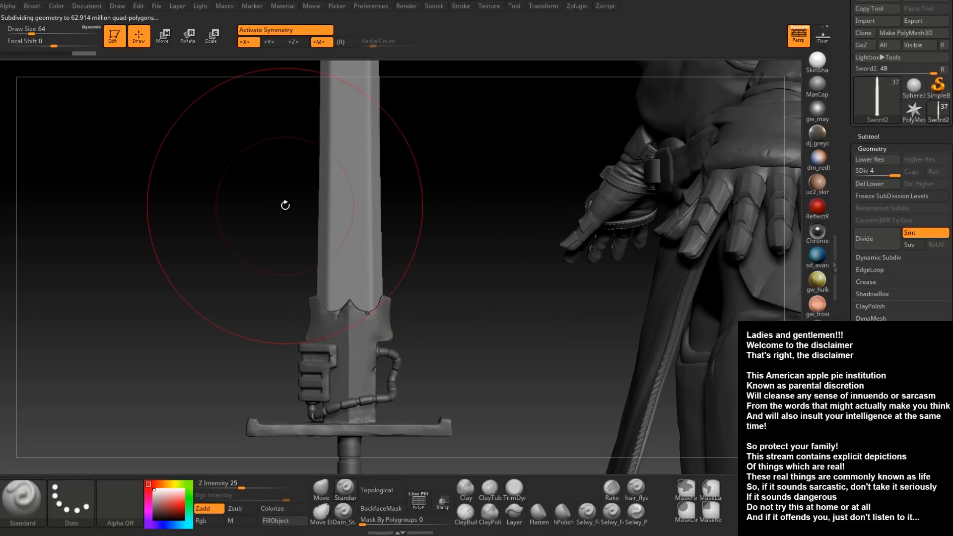
Turn off symmetry for the Sword2 blade subtool
drag(504, 259, 398, 205)
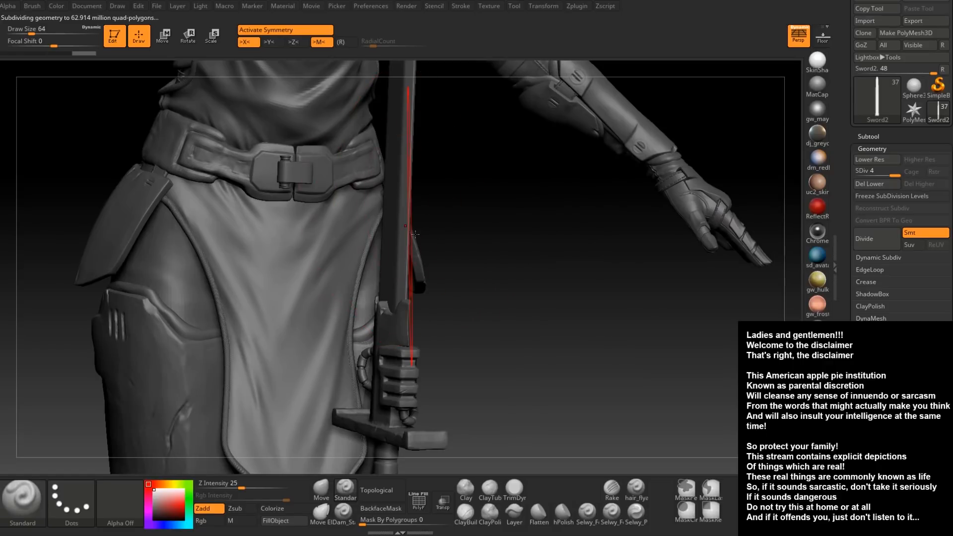
key(x)
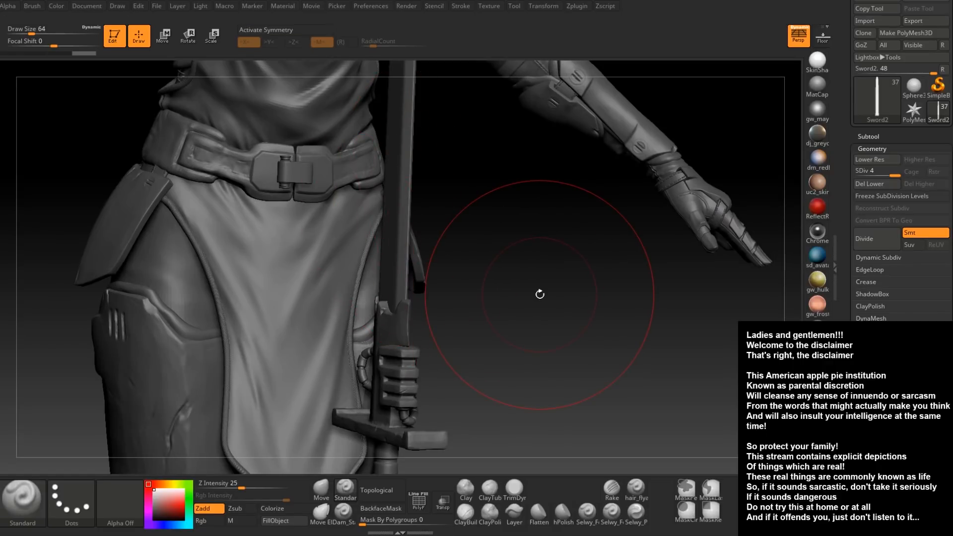
drag(560, 247, 497, 246)
drag(433, 235, 404, 175)
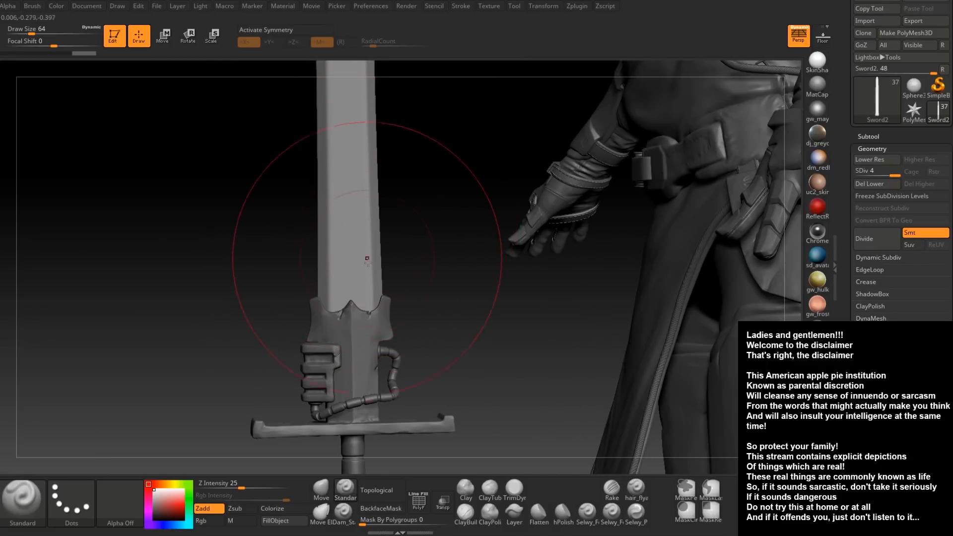
drag(425, 296, 410, 297)
mouse_move(327, 248)
mouse_down()
mouse_move(236, 186)
mouse_move(273, 122)
mouse_move(281, 55)
mouse_move(401, 128)
mouse_up()
mouse_move(527, 220)
mouse_down()
mouse_move(553, 206)
mouse_move(458, 198)
mouse_move(468, 224)
mouse_up()
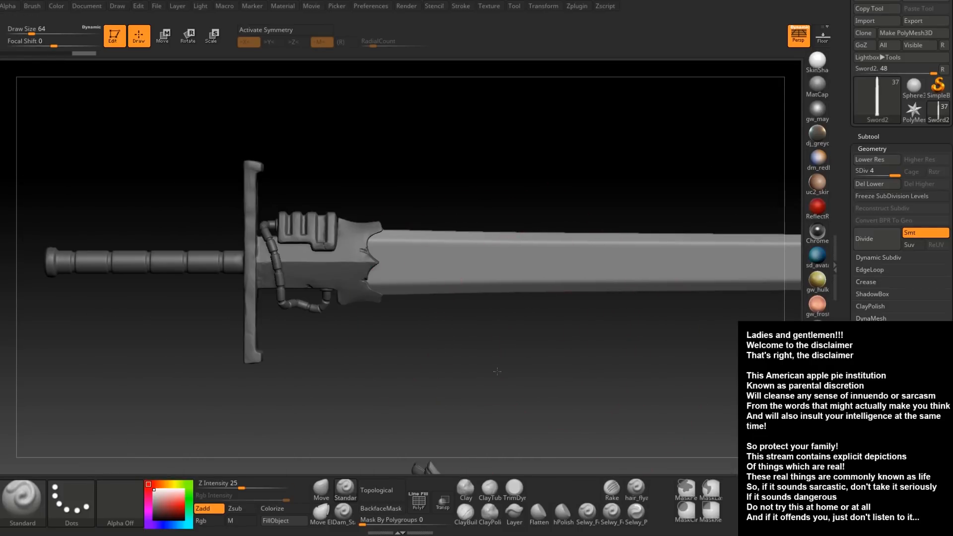
Import Sword_Font_2_1.jpg as the alpha of the MaskPen brush and set its stroke to DragRect
alt+drag(566, 360, 322, 394)
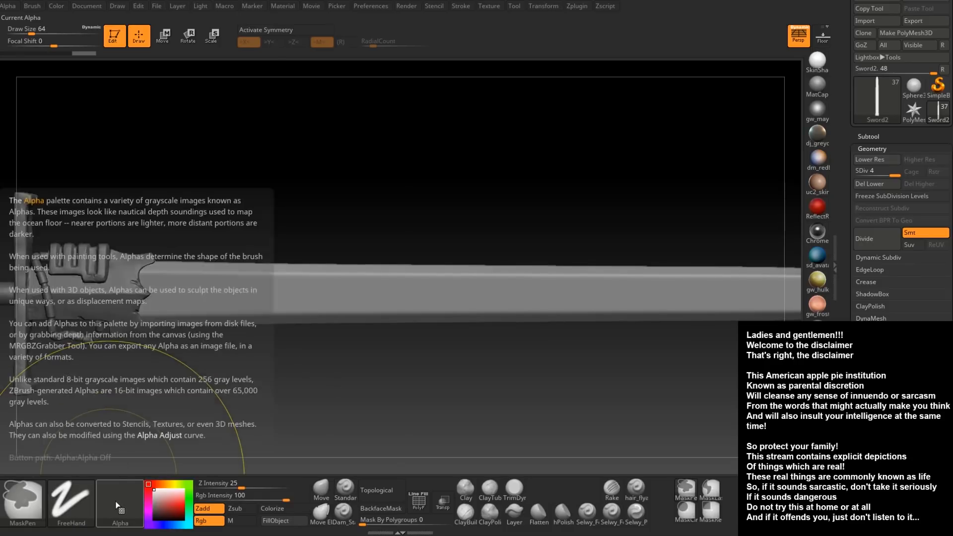
ctrl+click(110, 493)
click(121, 501)
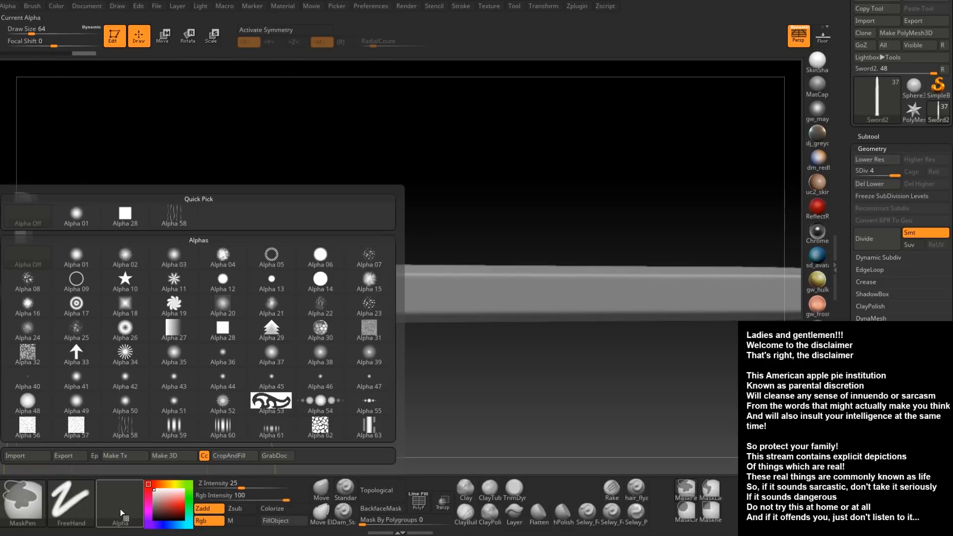
click(34, 457)
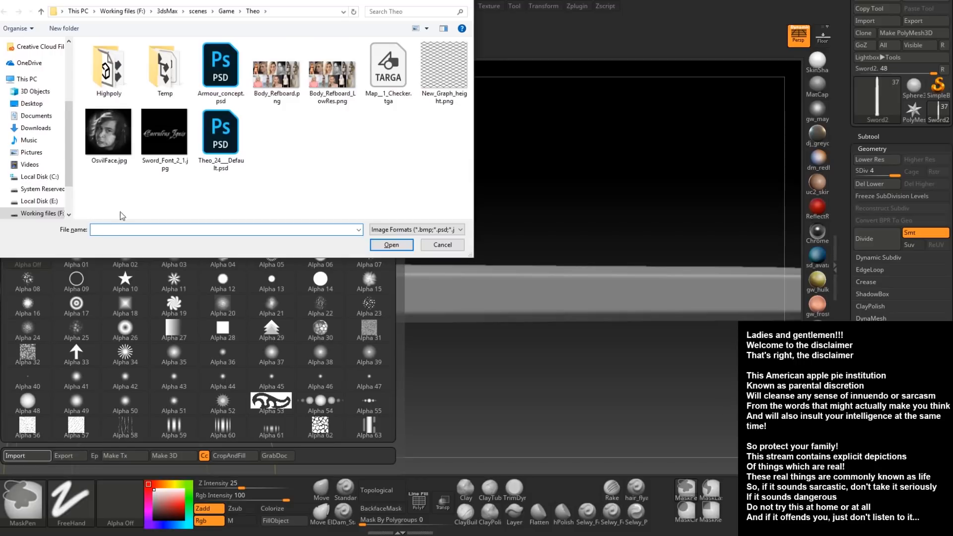
click(157, 138)
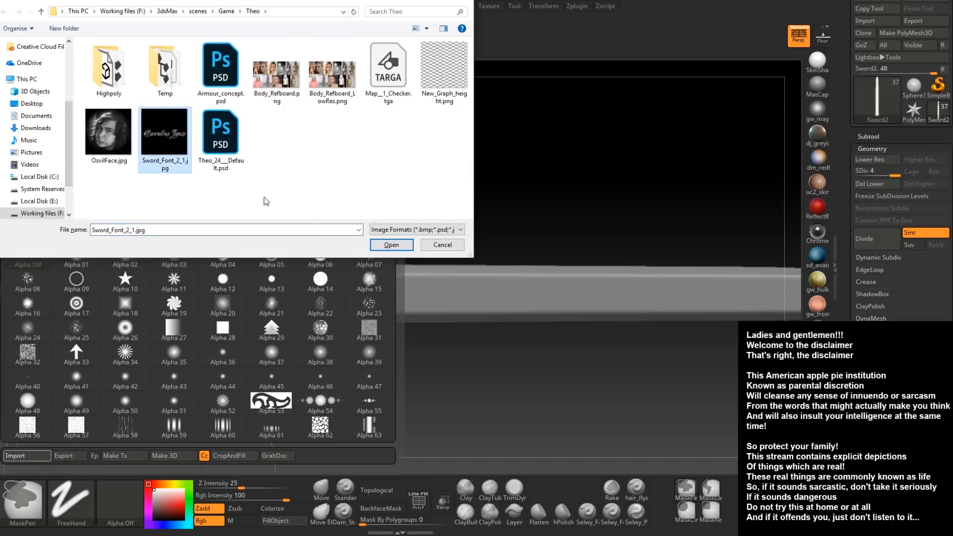
click(390, 245)
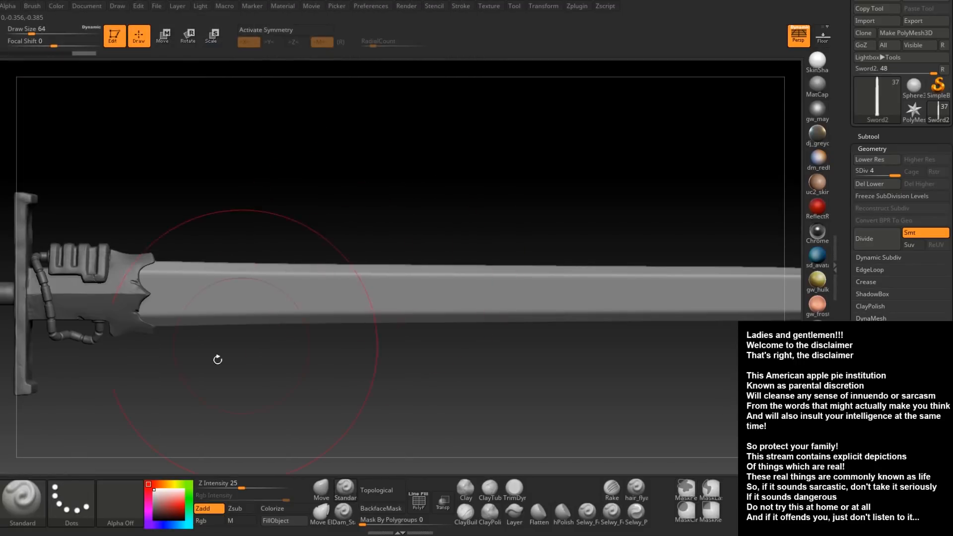
click(70, 501)
click(83, 398)
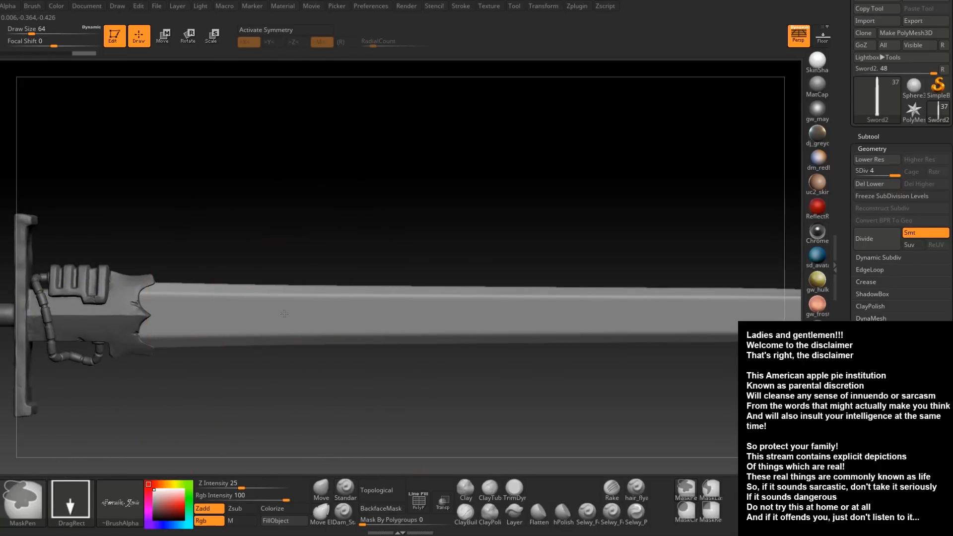
Try to stamp the lettering as a mask on the blade near the hilt, and undo it
drag(286, 355, 282, 190)
mouse_move(253, 239)
mouse_down()
mouse_move(255, 247)
mouse_move(281, 243)
mouse_move(280, 227)
mouse_up()
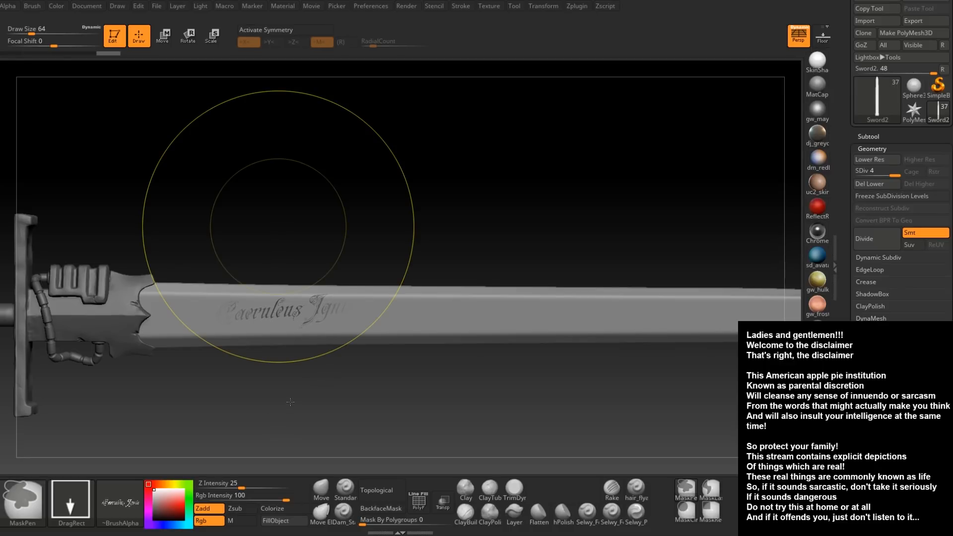
key(ctrl+z)
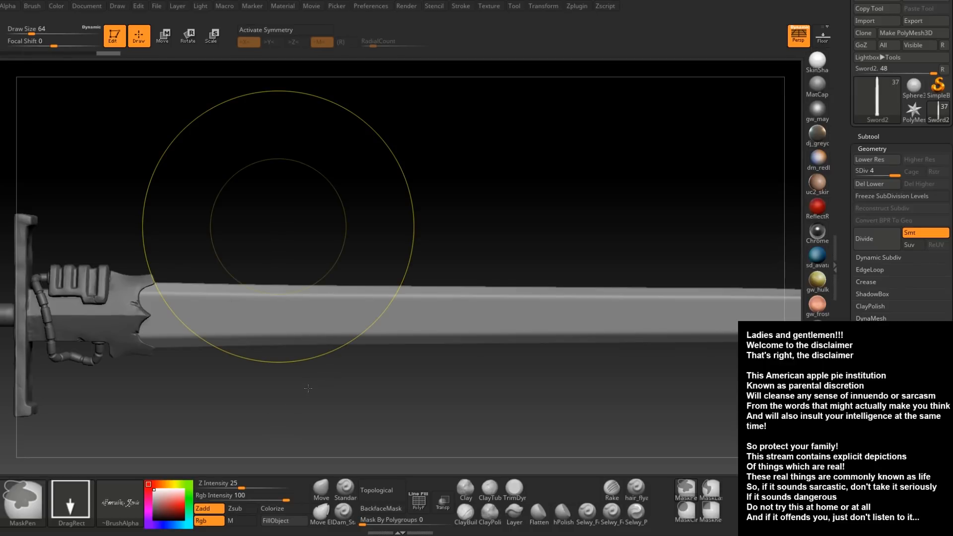
Set the brush draw size to 25
mouse_move(262, 386)
alt+mouse_down()
mouse_move(289, 360)
mouse_move(281, 333)
alt+mouse_up()
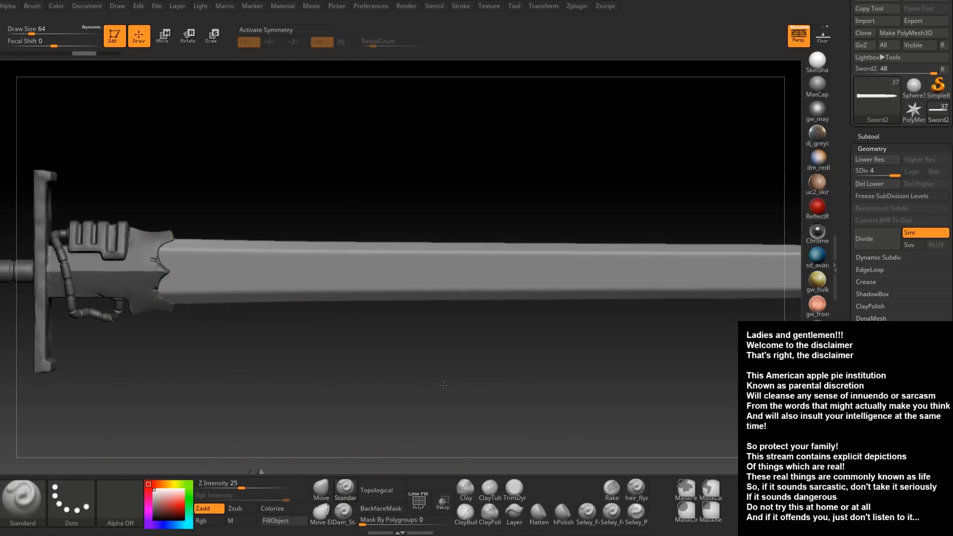
key(space)
drag(444, 358, 435, 358)
mouse_move(317, 381)
alt+mouse_down()
mouse_move(327, 366)
mouse_move(328, 378)
alt+mouse_up()
Change the masking brush to MaskRect with a DragRect stroke and the ~BrushAlpha lettering alpha
key(ctrl)
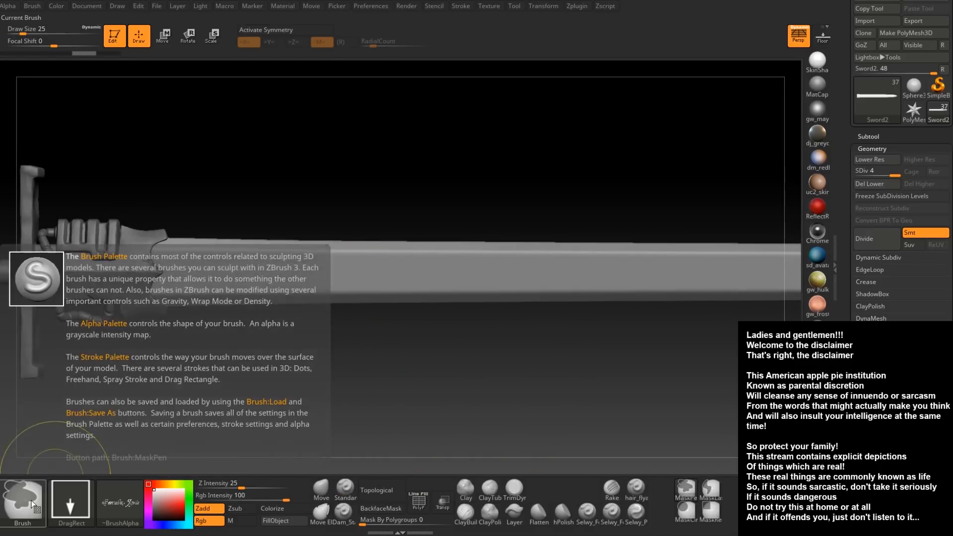
click(44, 496)
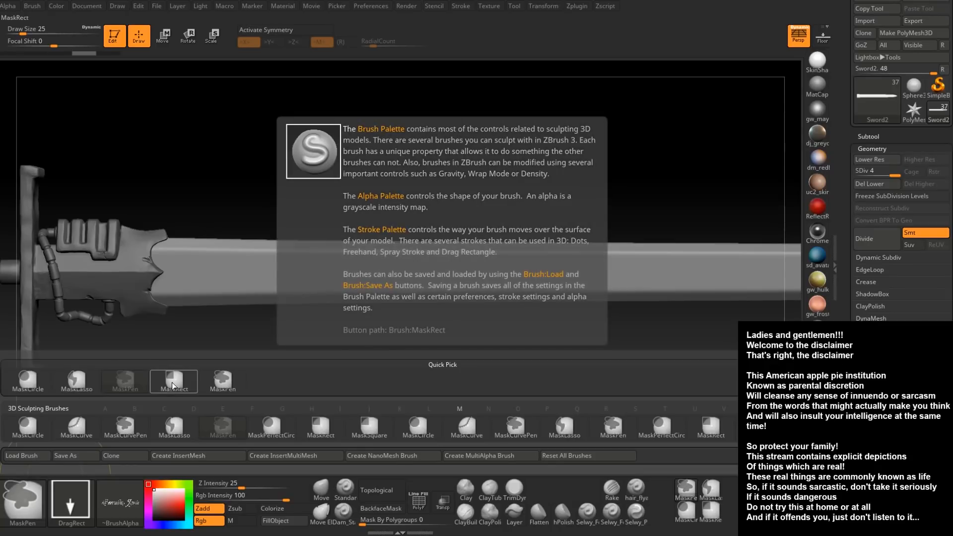
click(169, 378)
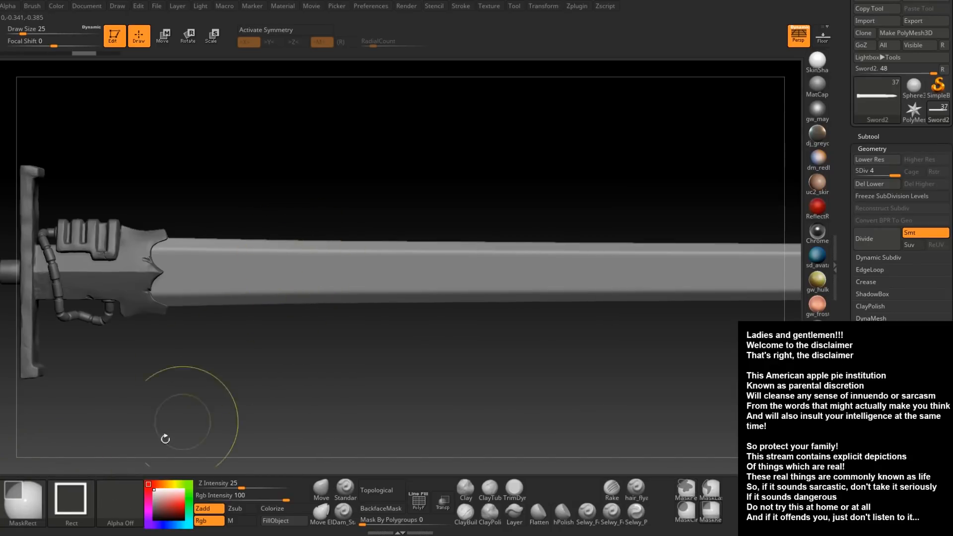
click(82, 503)
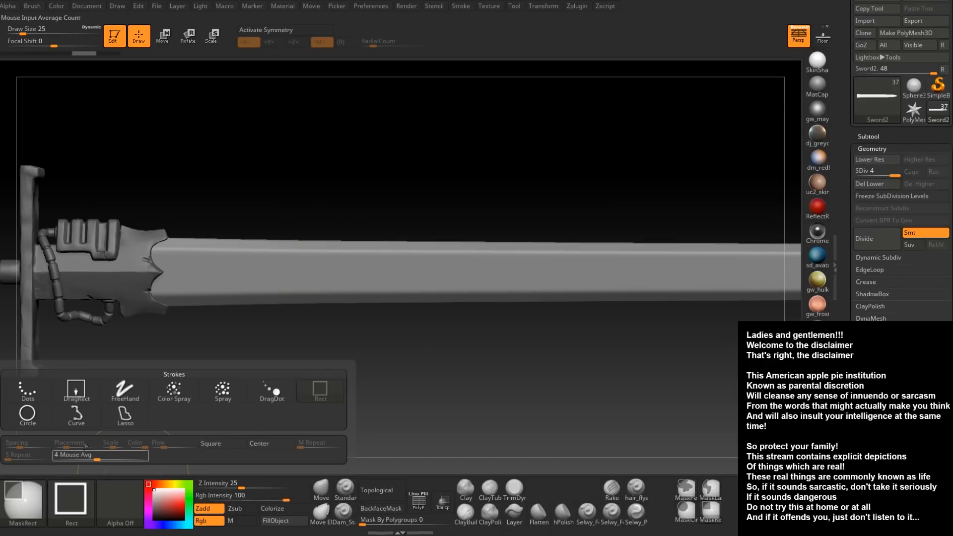
click(77, 389)
click(120, 502)
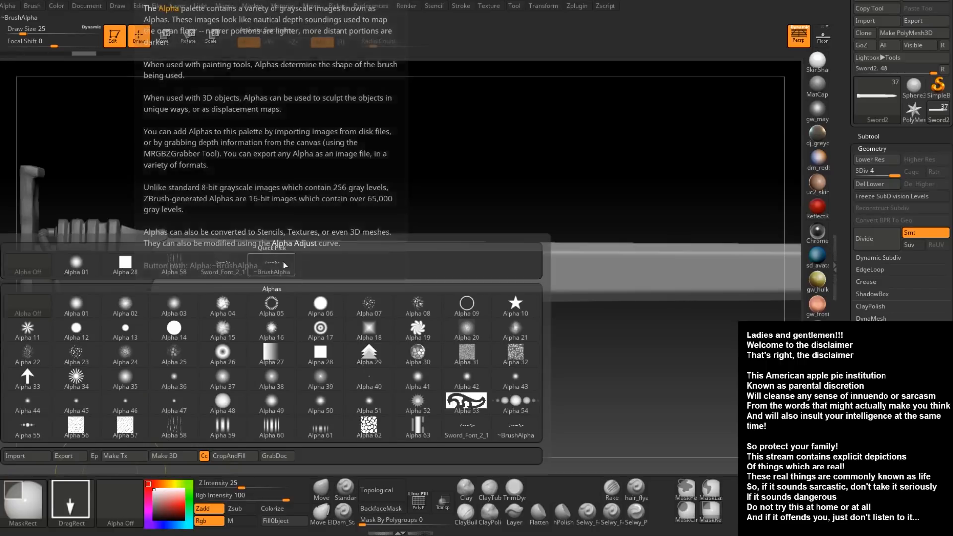
click(272, 263)
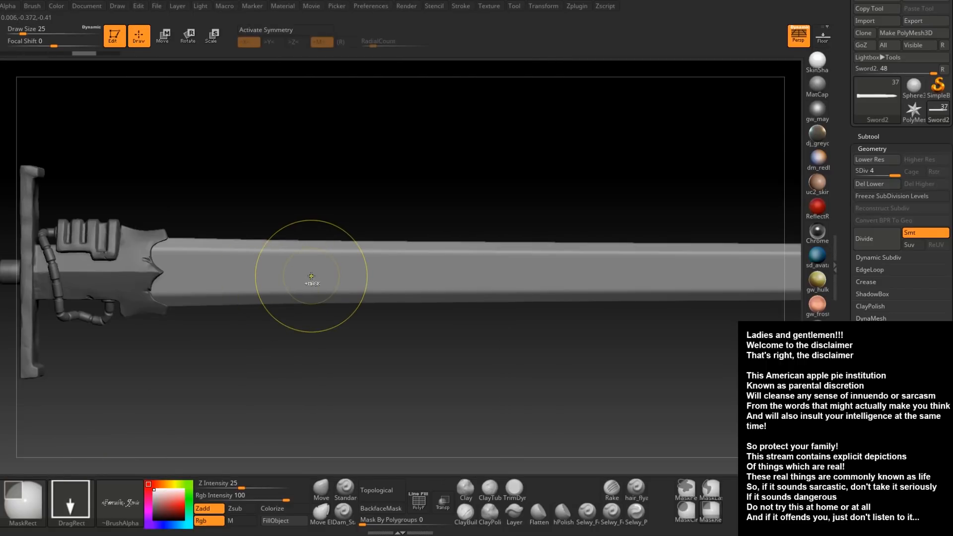
Try stamping the lettering mask on the blade with the MaskRect brush, and undo it
mouse_move(320, 214)
mouse_down()
mouse_move(323, 190)
mouse_move(288, 195)
mouse_up()
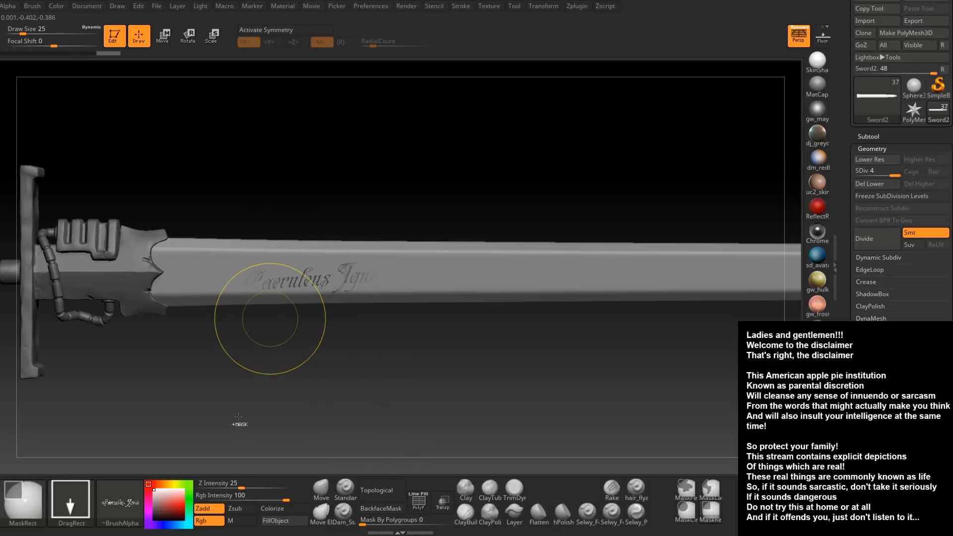
key(ctrl+z)
mouse_move(321, 393)
alt+mouse_down()
mouse_move(335, 405)
mouse_move(351, 391)
alt+mouse_up()
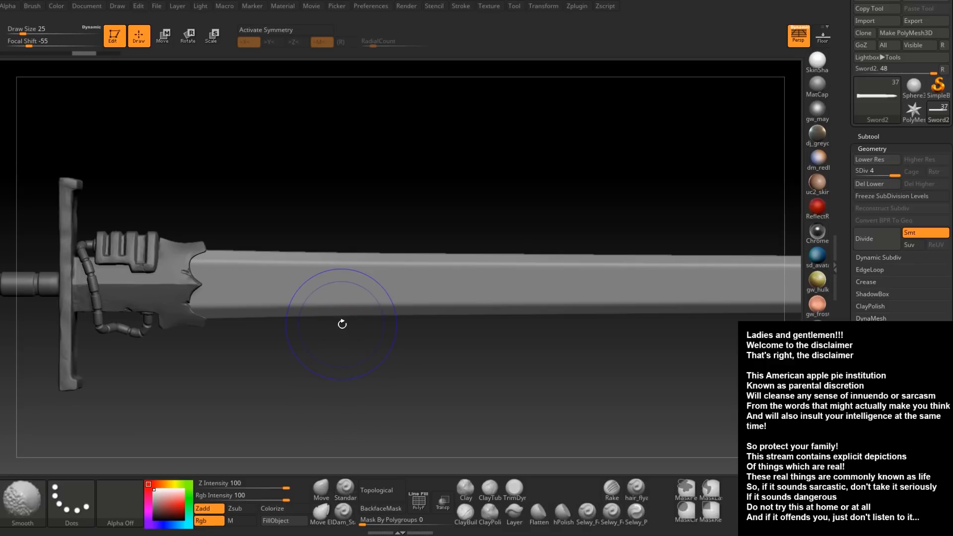
Set the stroke of the MaskRect brush to Rect
key(ctrl)
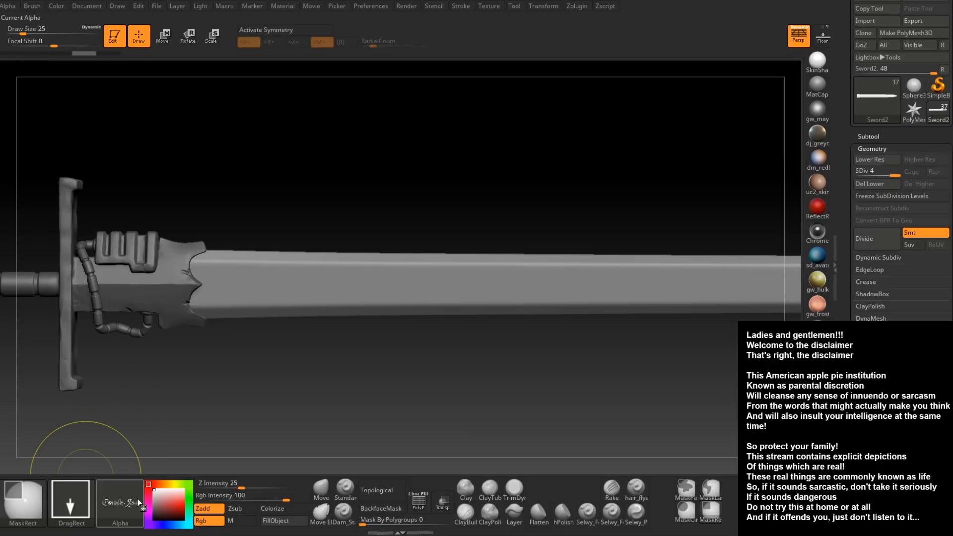
mouse_move(139, 503)
mouse_move(86, 495)
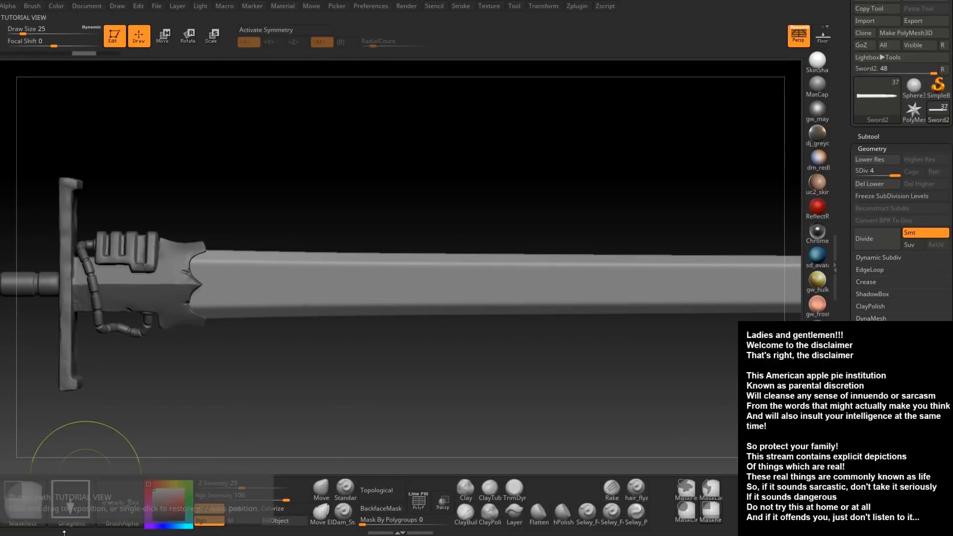
click(71, 493)
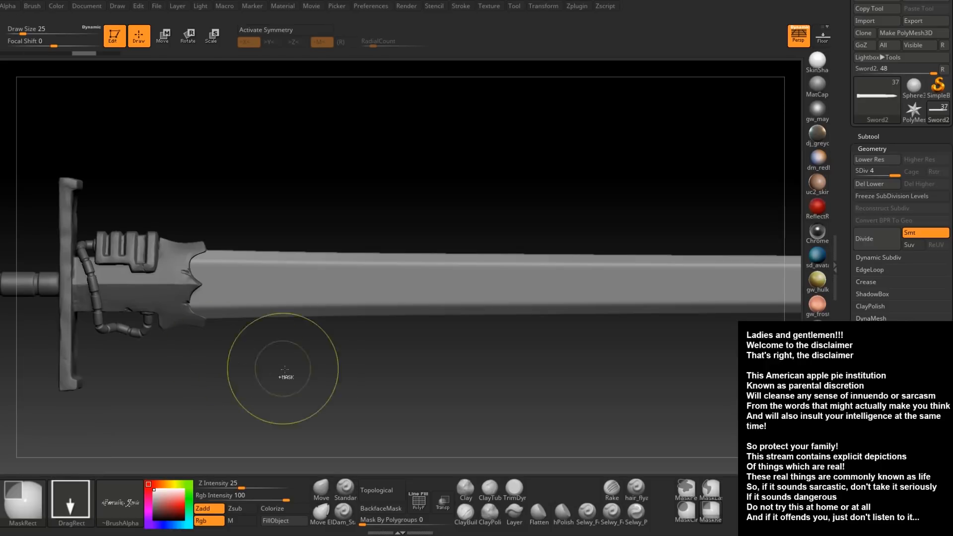
click(77, 490)
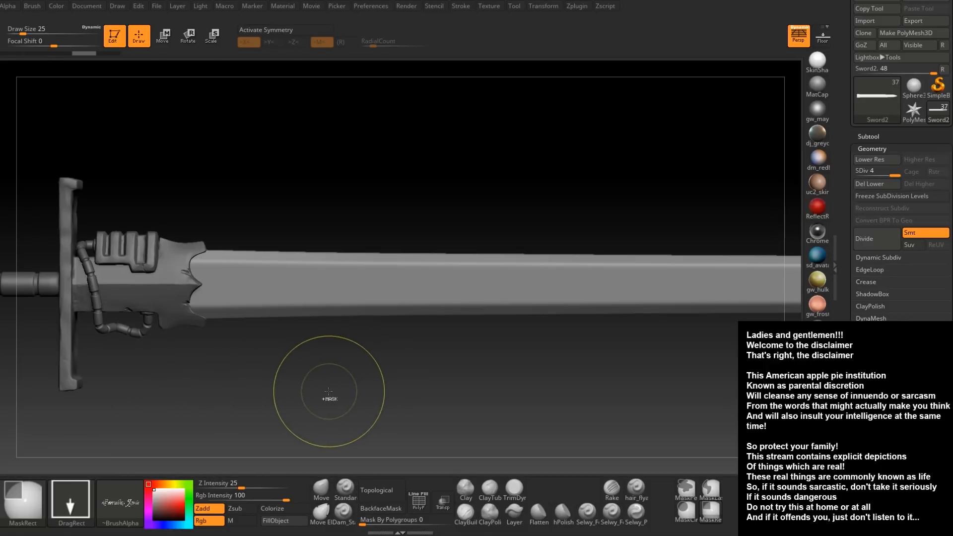
click(71, 499)
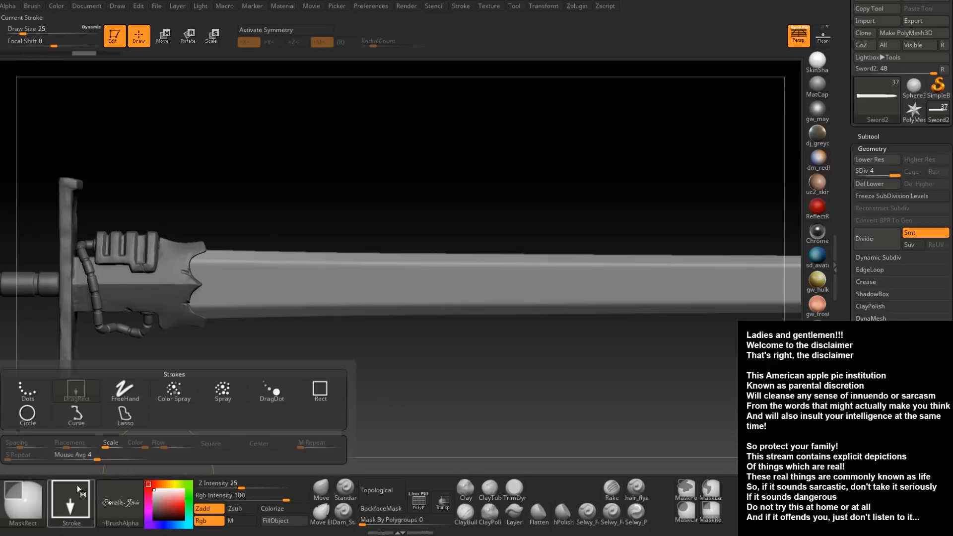
click(321, 391)
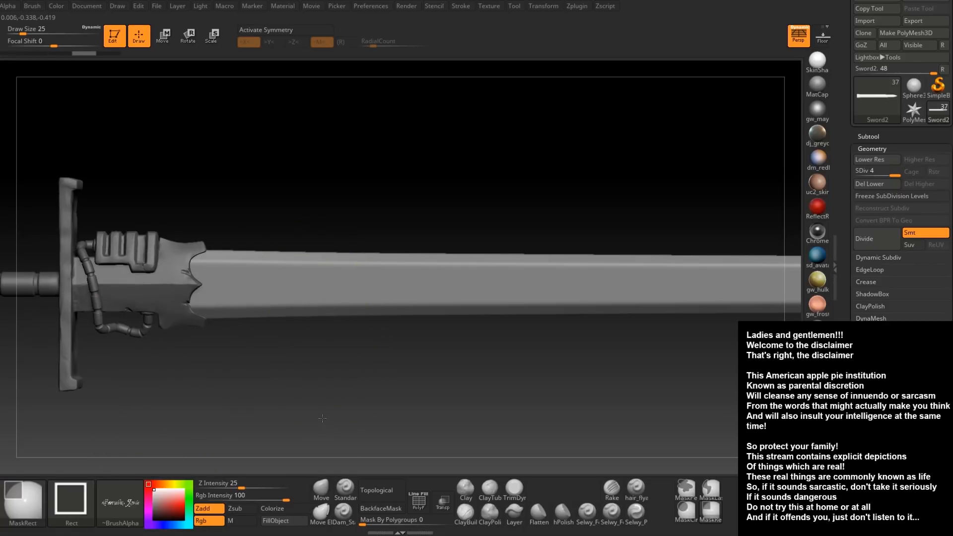
Switch to 3ds Max
key(alt+Tab)
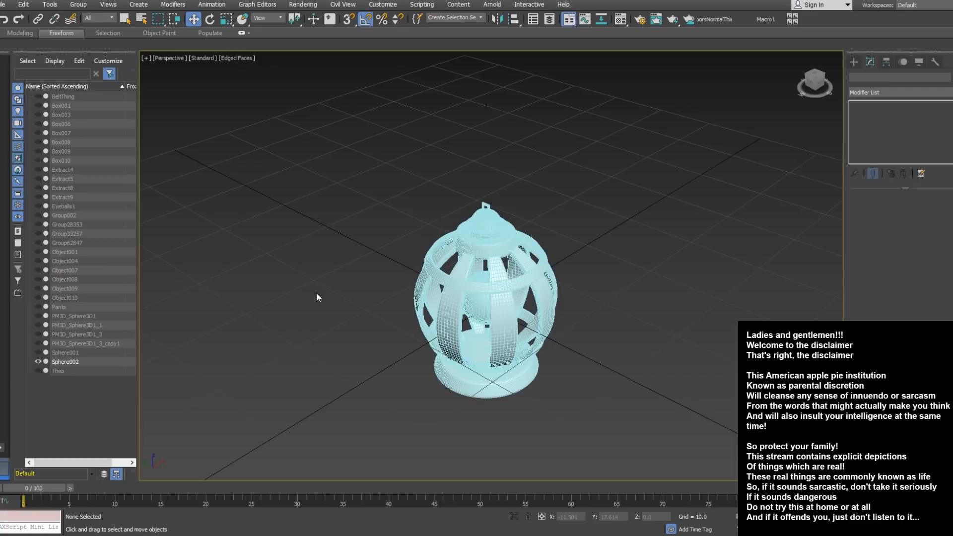